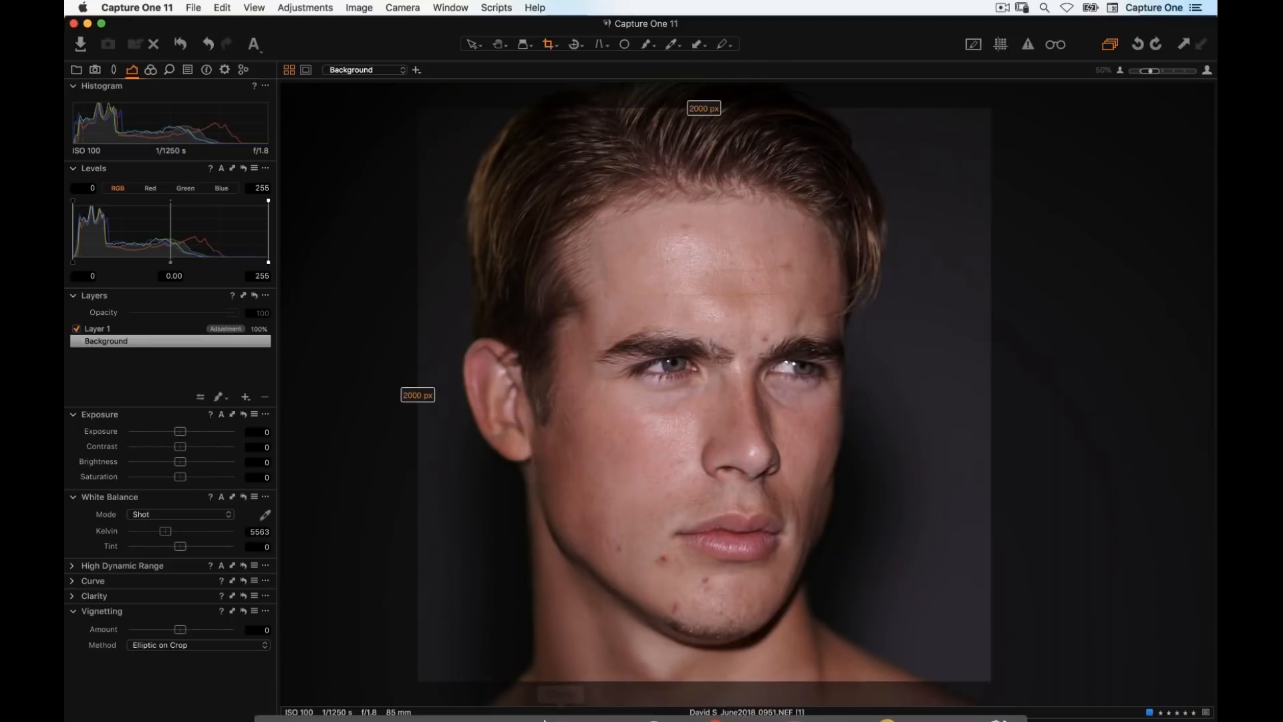
# Switch to System Preferences, turn on Mouse Locator in its settings pane, and close the preferences window
pyautogui.moveTo(555, 695)
pyautogui.click(748, 695)
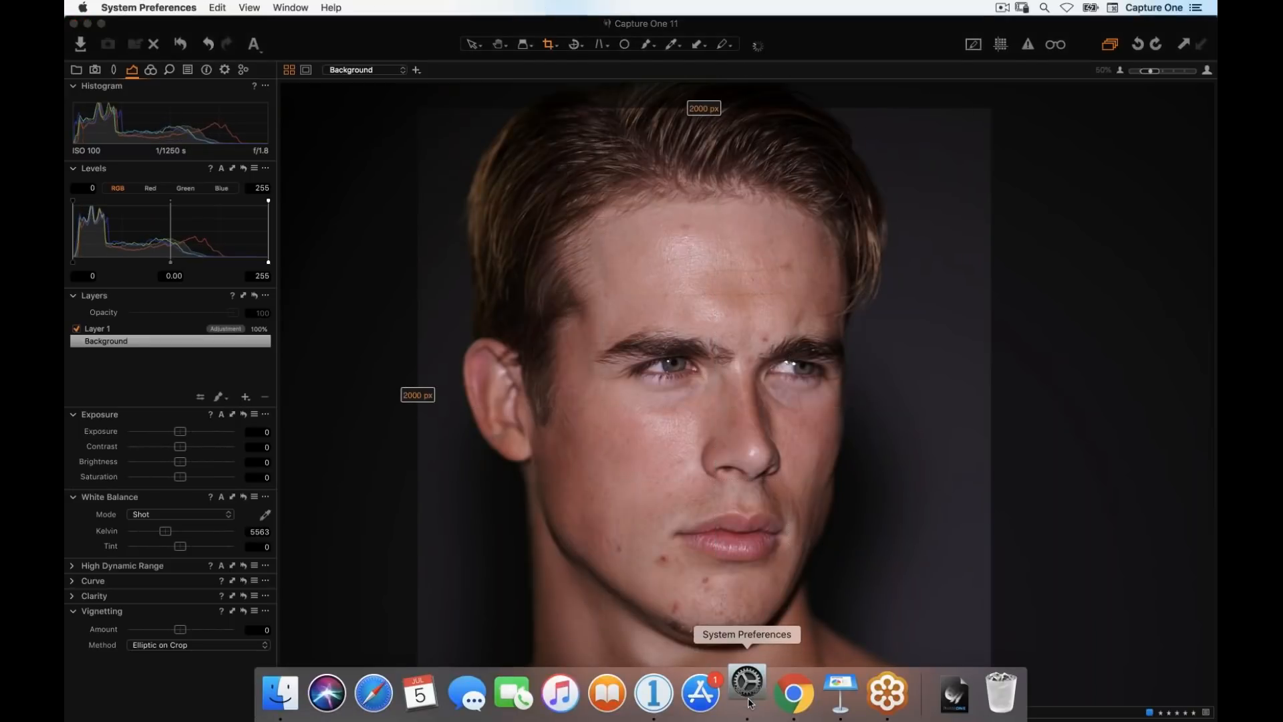
pyautogui.click(506, 548)
pyautogui.click(759, 210)
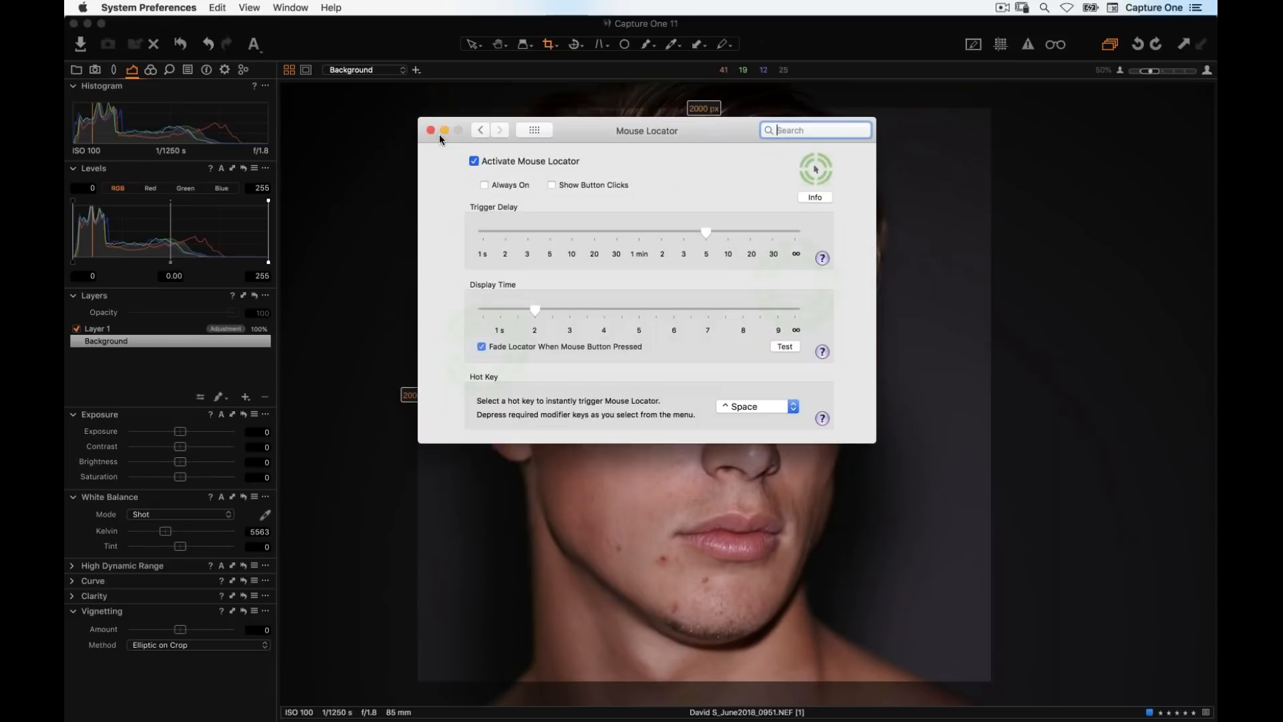
pyautogui.click(439, 134)
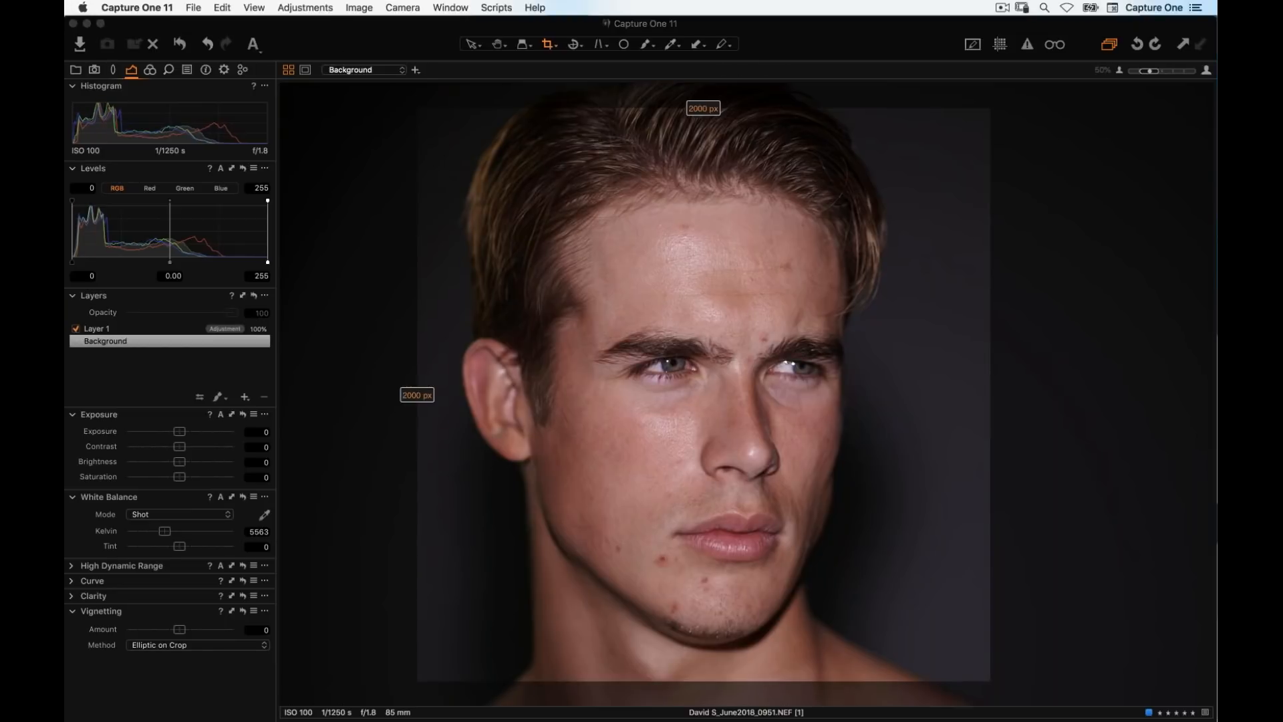
# Create a blank catalog named Webinar PM in the Pictures folder without backing up the current catalog
pyautogui.click(349, 46)
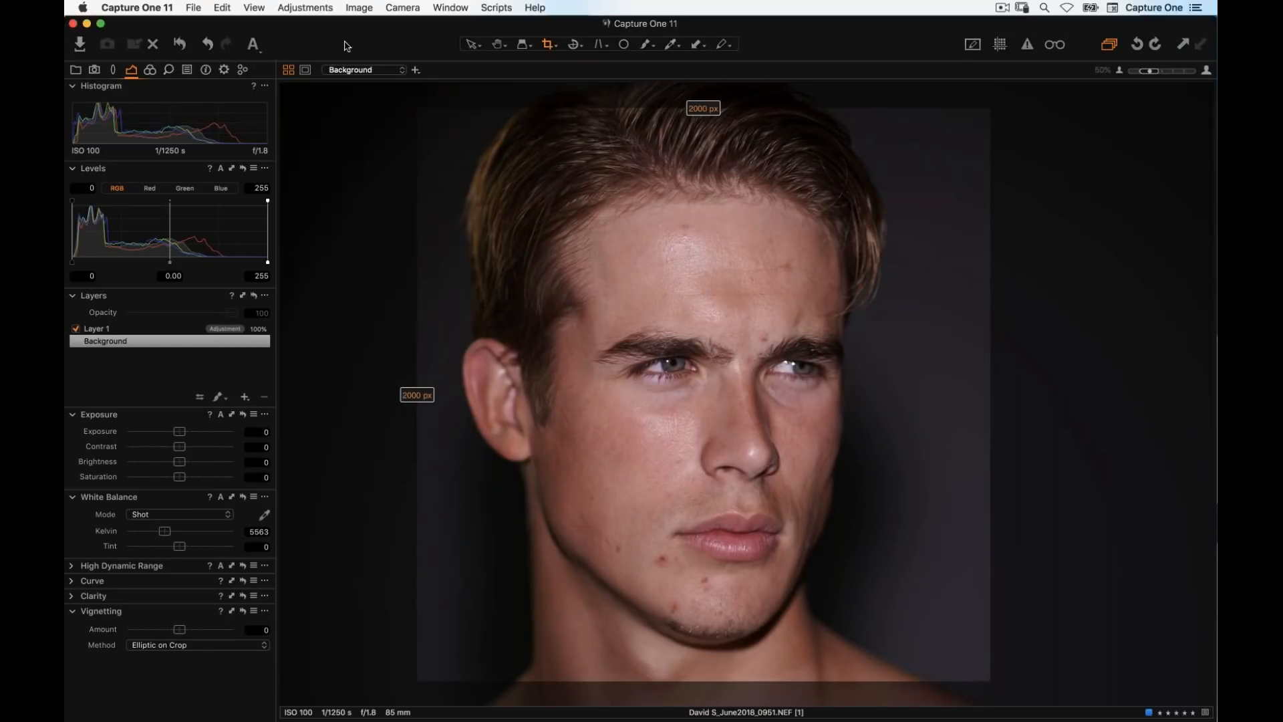
pyautogui.click(193, 8)
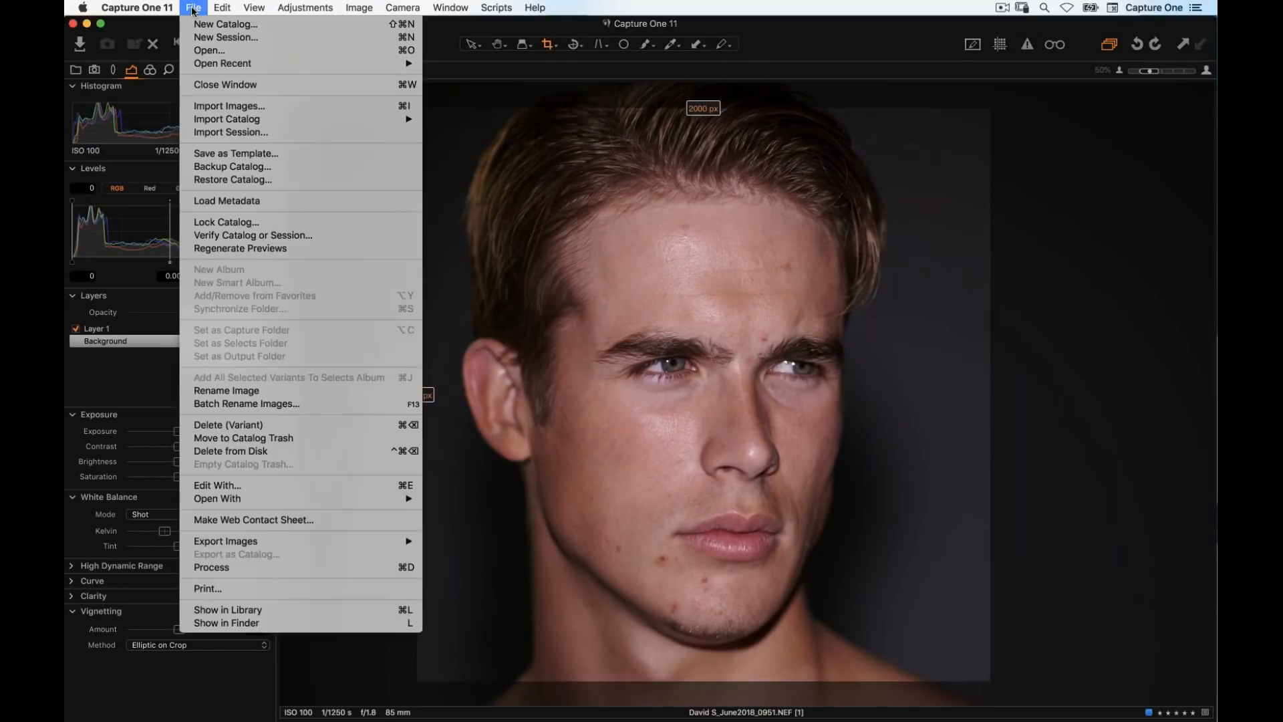
pyautogui.click(200, 26)
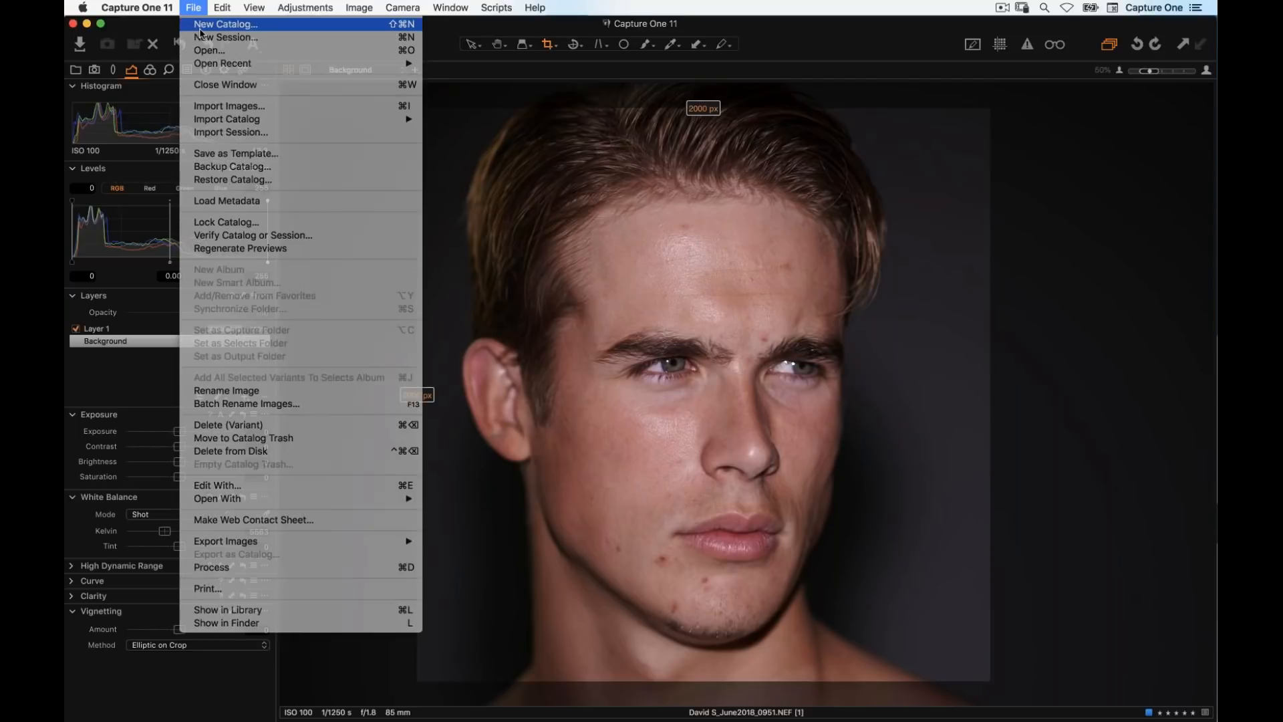
pyautogui.write('Webinar PM')
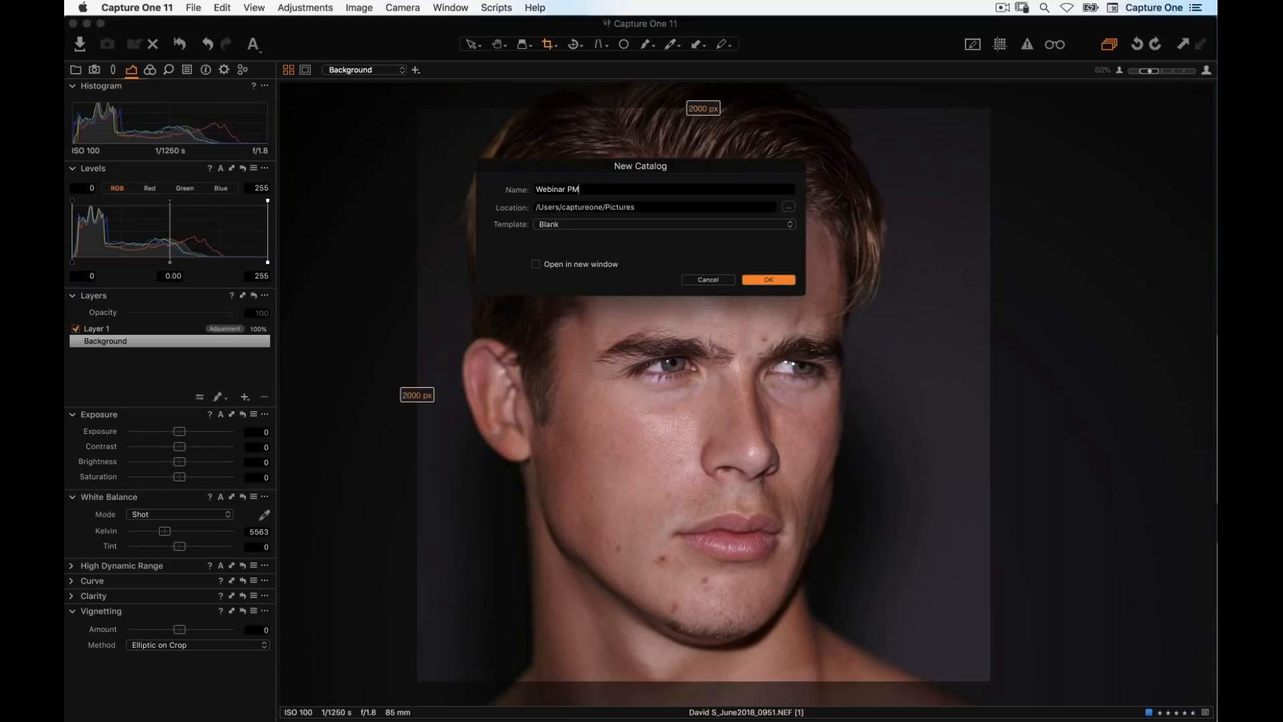
pyautogui.click(751, 277)
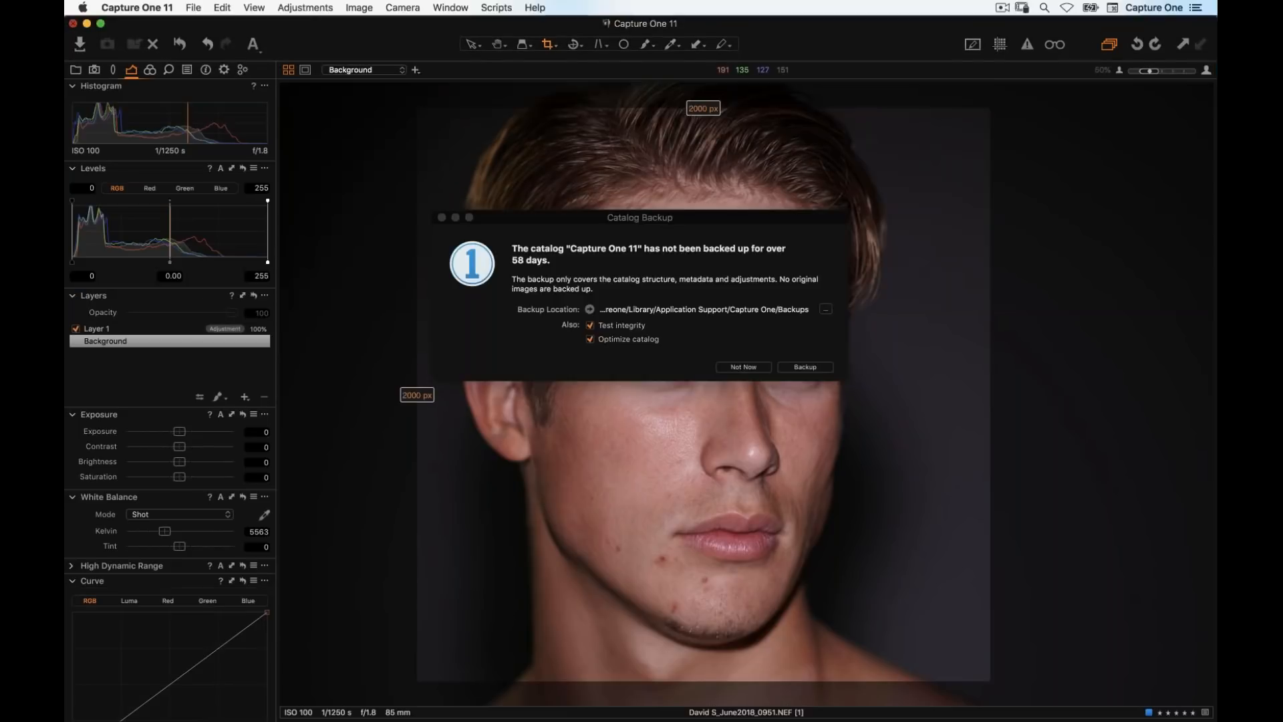
pyautogui.click(743, 367)
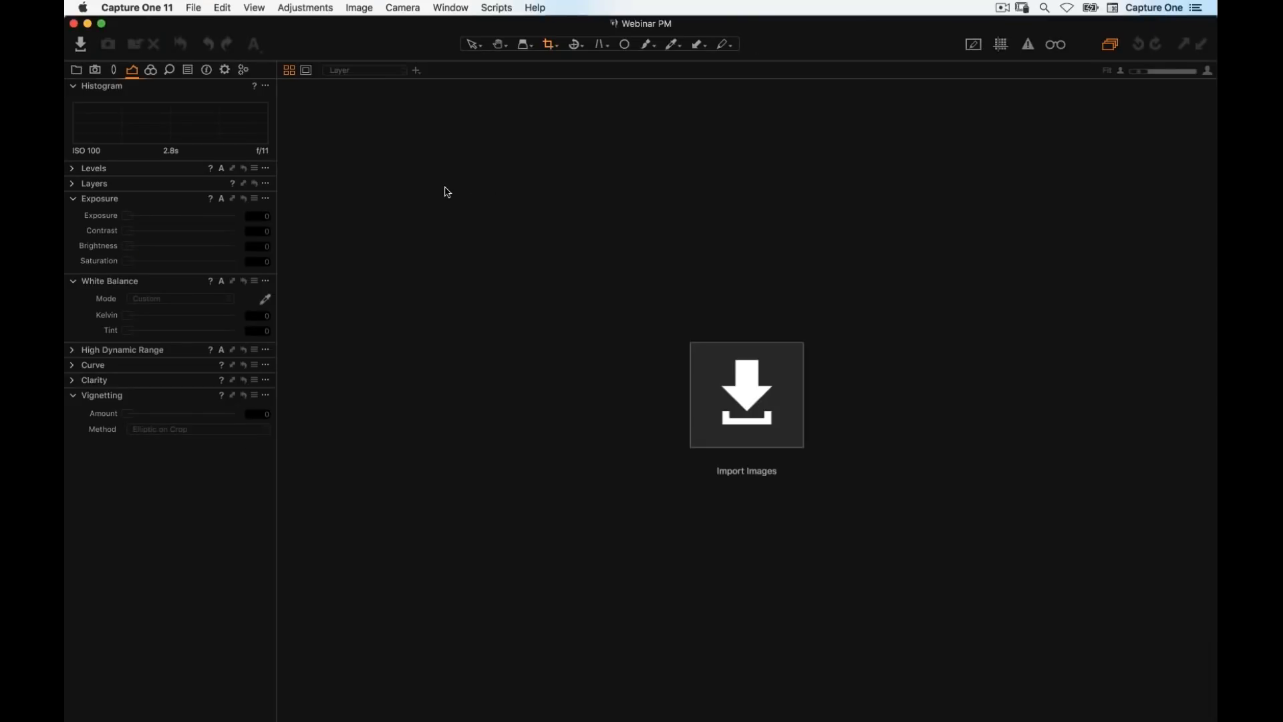
# Add an album named Urban Landscapes to the catalog's user collections and select it
pyautogui.click(77, 71)
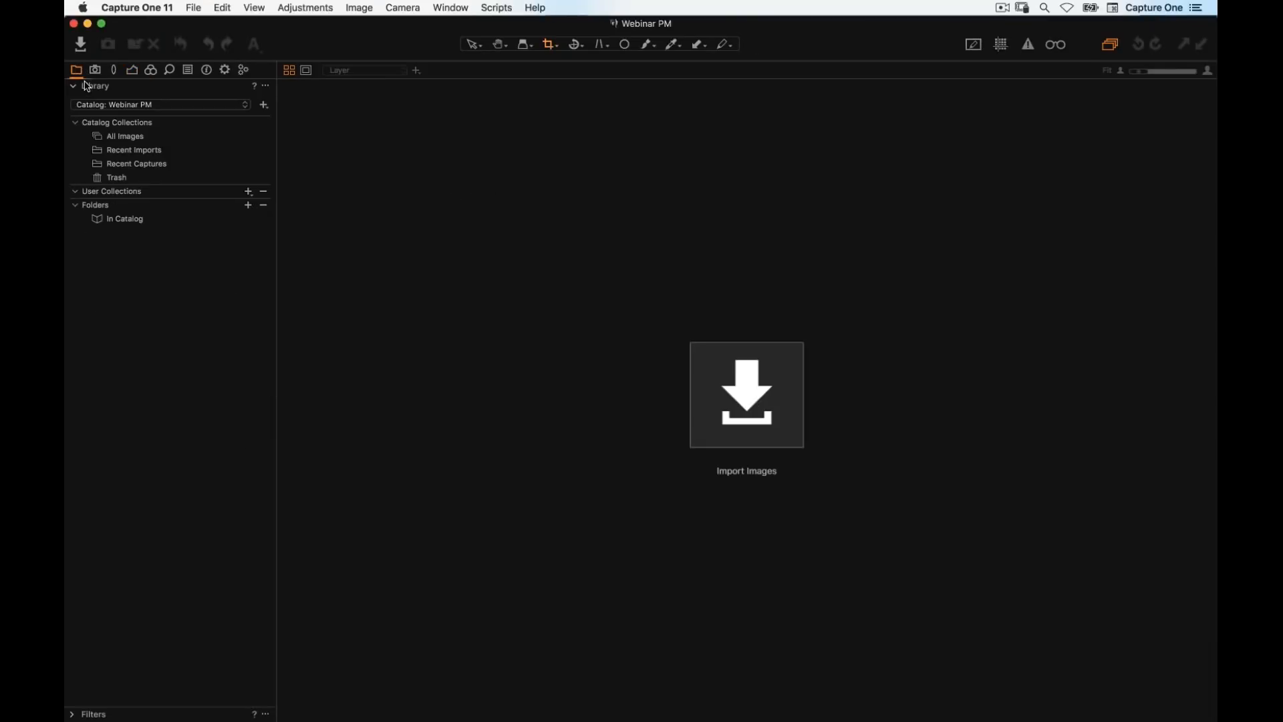
pyautogui.click(251, 195)
pyautogui.click(248, 193)
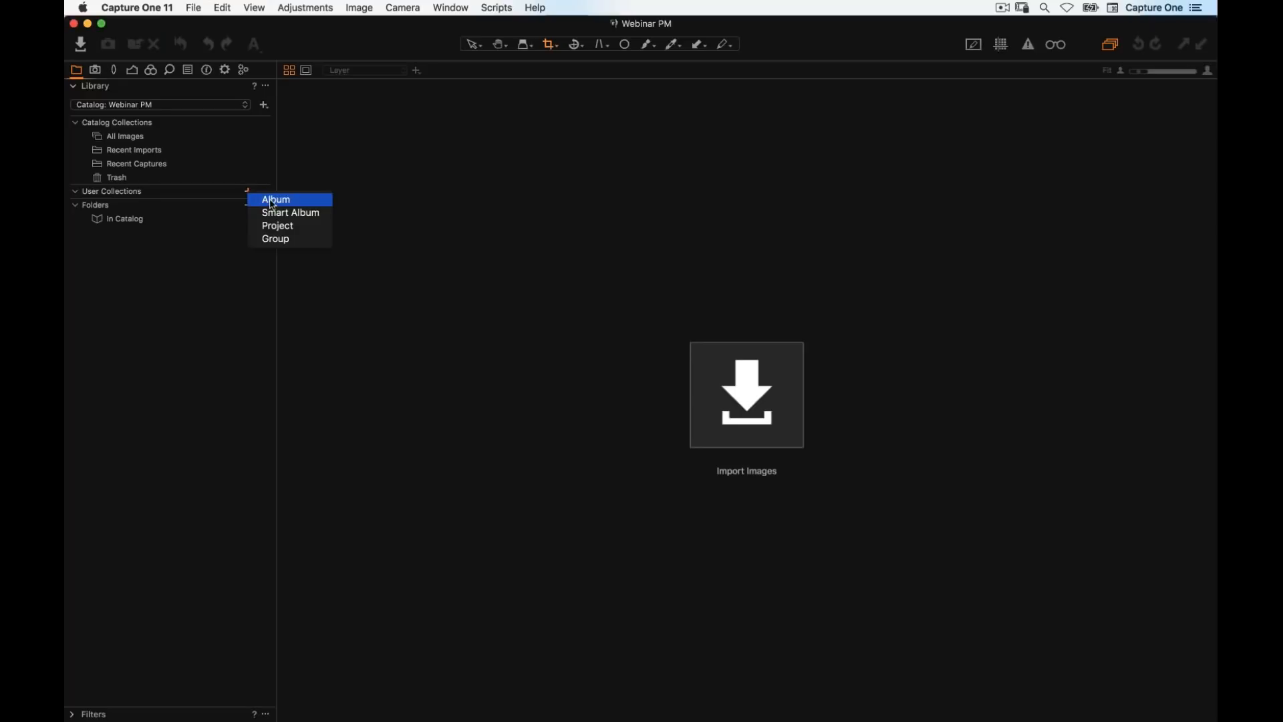
pyautogui.press('Return')
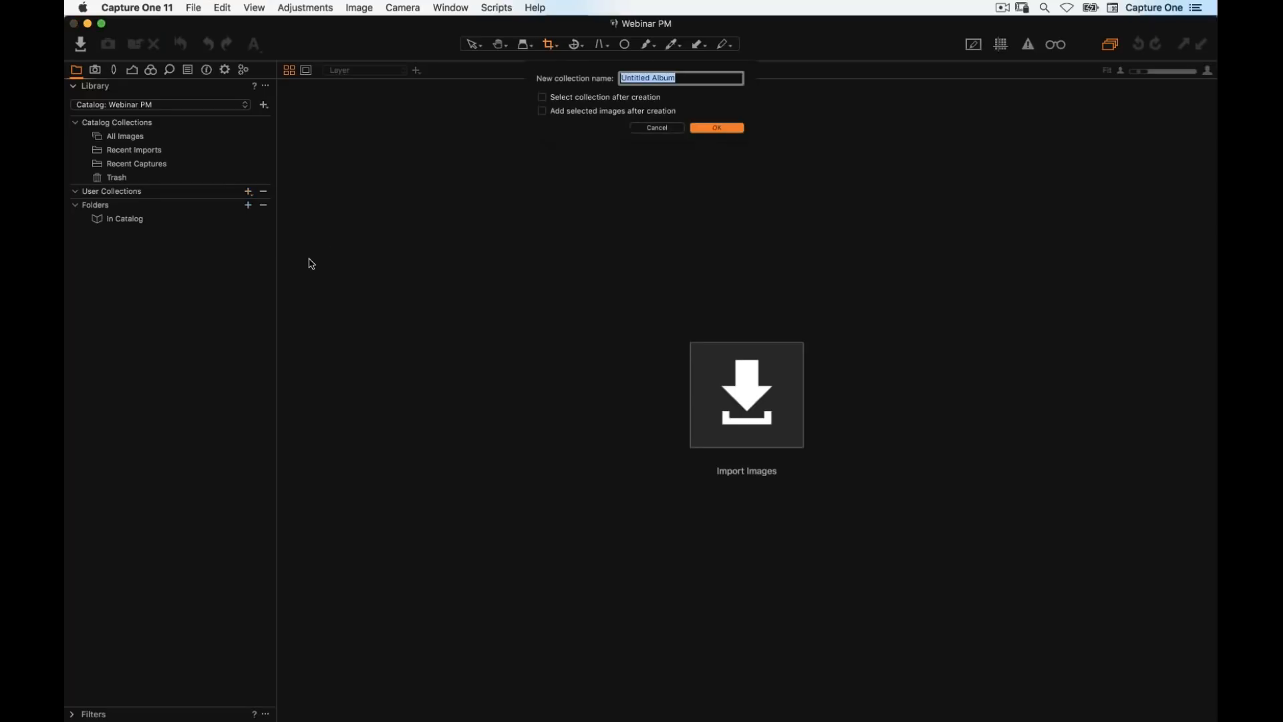
pyautogui.write('U')
pyautogui.write('rban Landscapes')
pyautogui.click(724, 131)
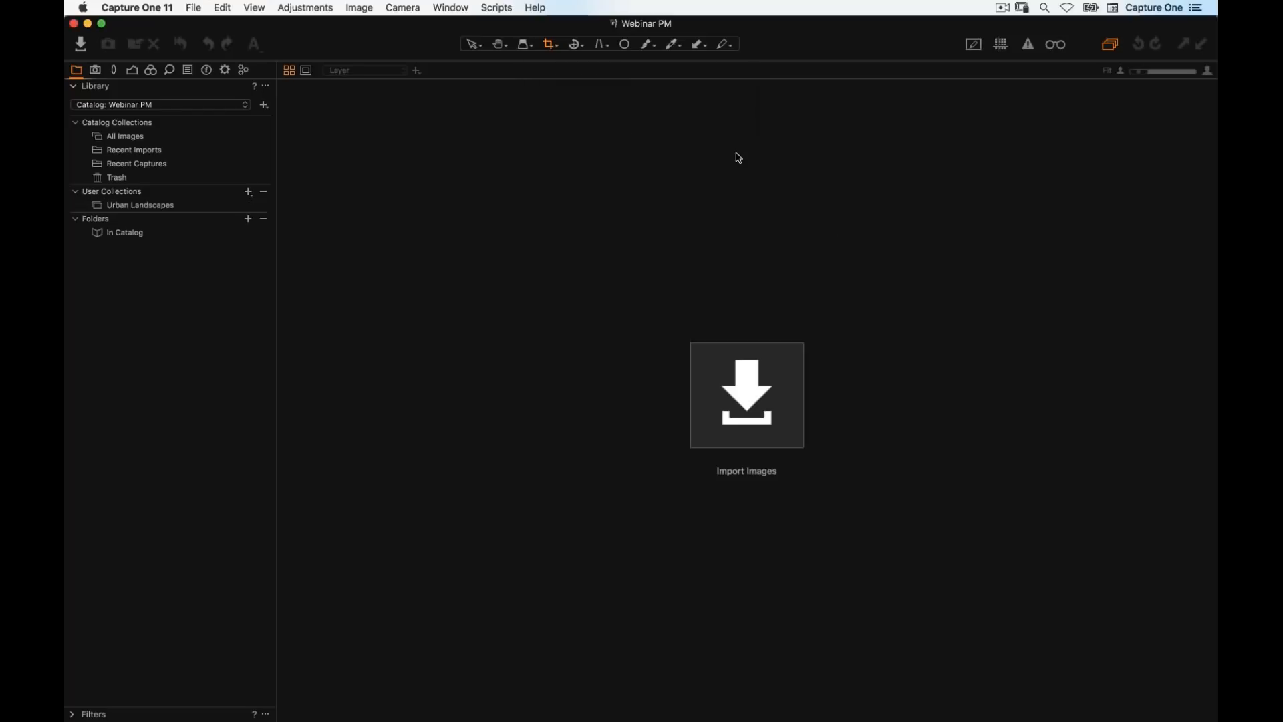
pyautogui.click(175, 206)
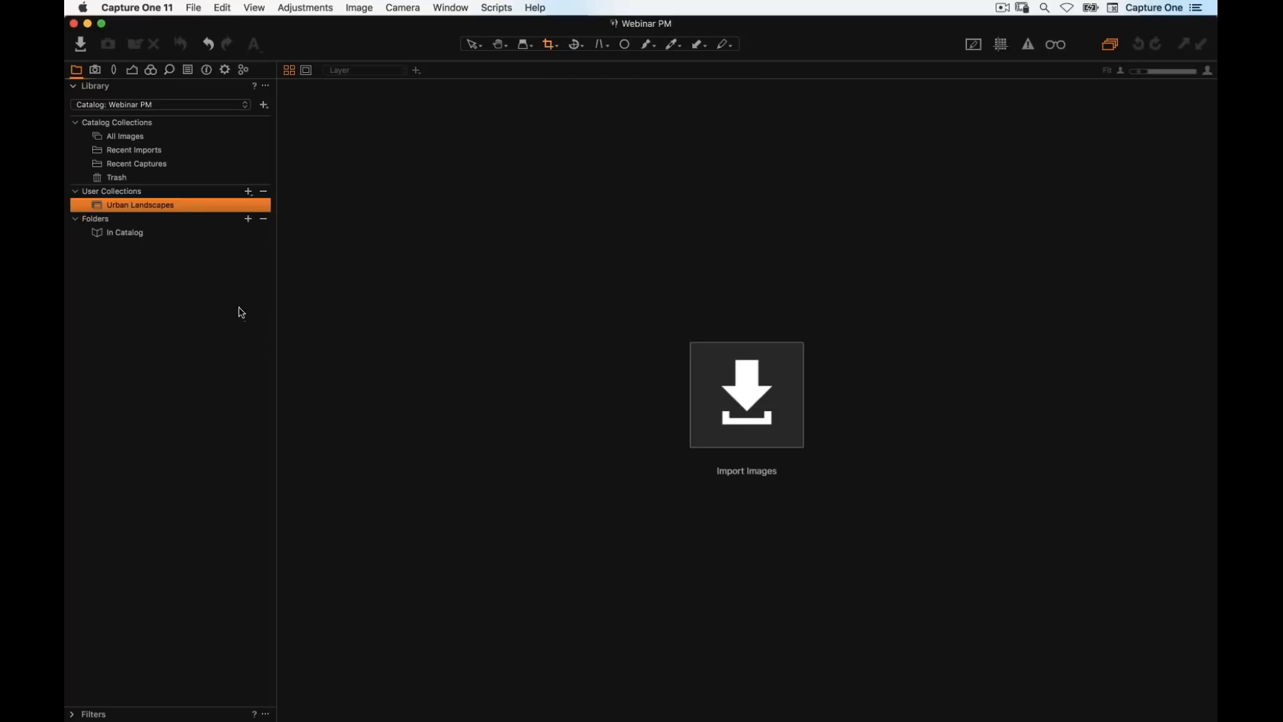
# Start an image import and choose the Import Collection folder on the Traveler SSD as the source
pyautogui.click(197, 6)
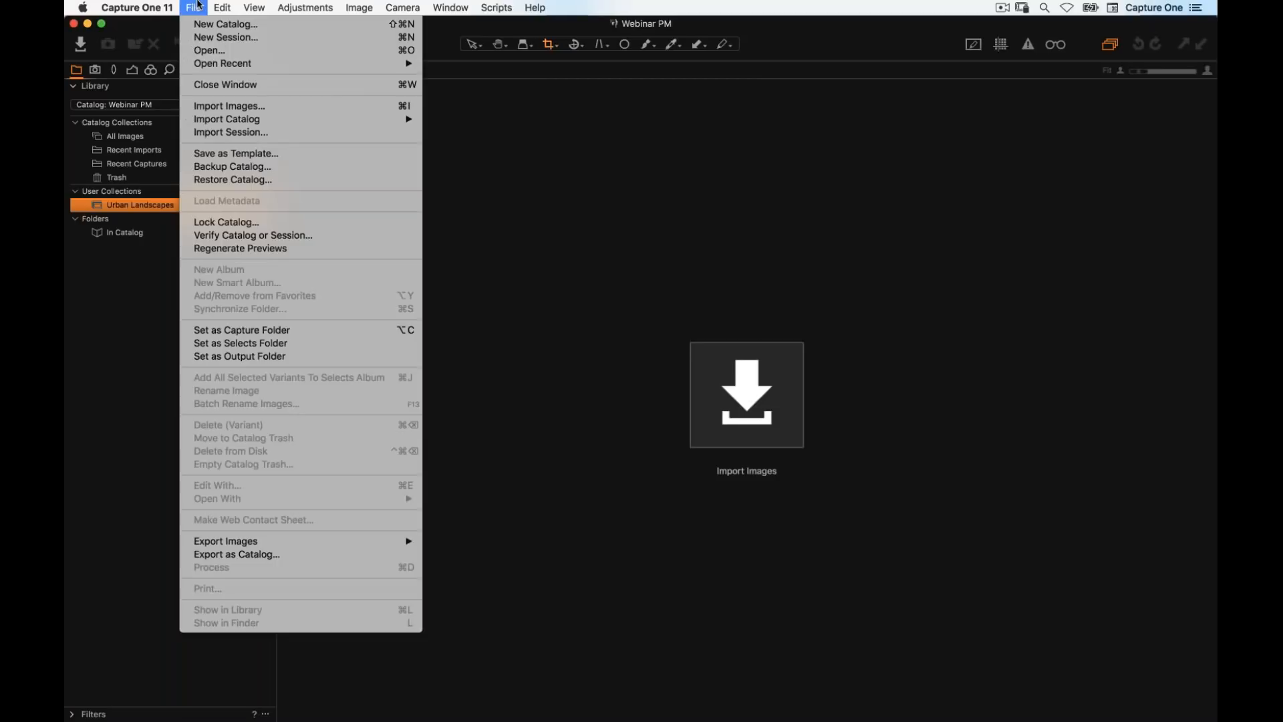
pyautogui.click(214, 108)
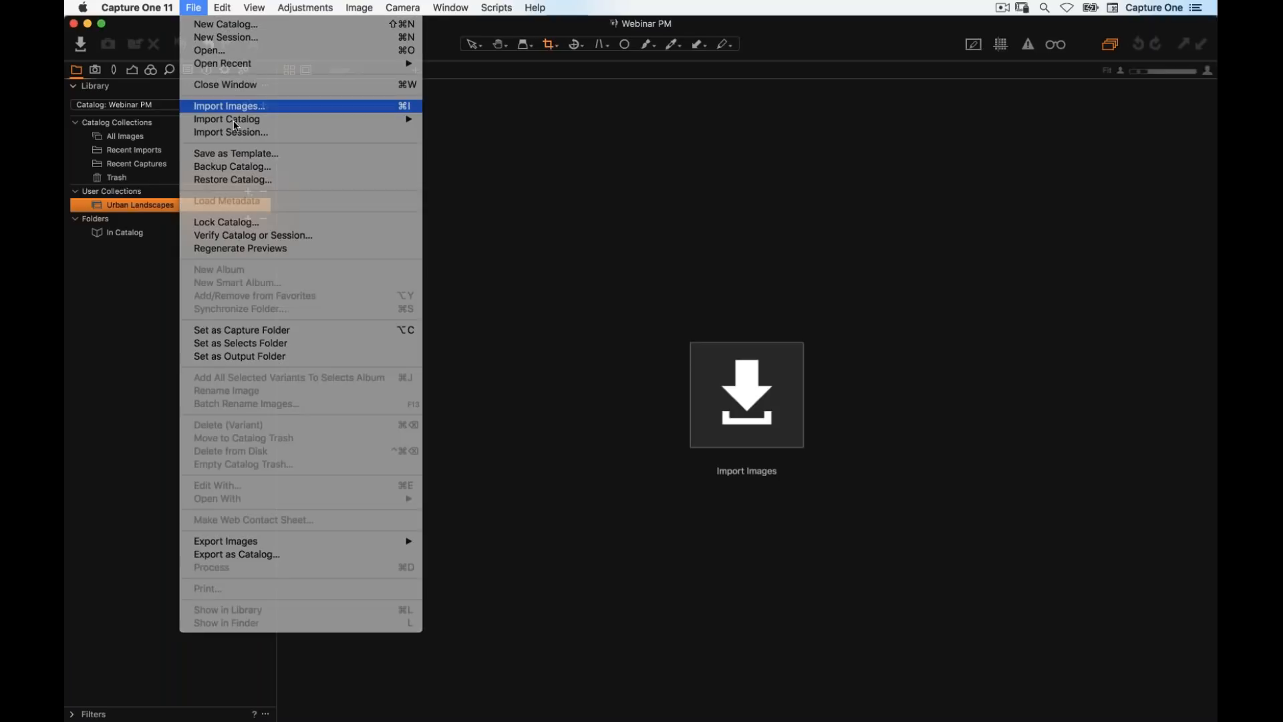
pyautogui.click(467, 124)
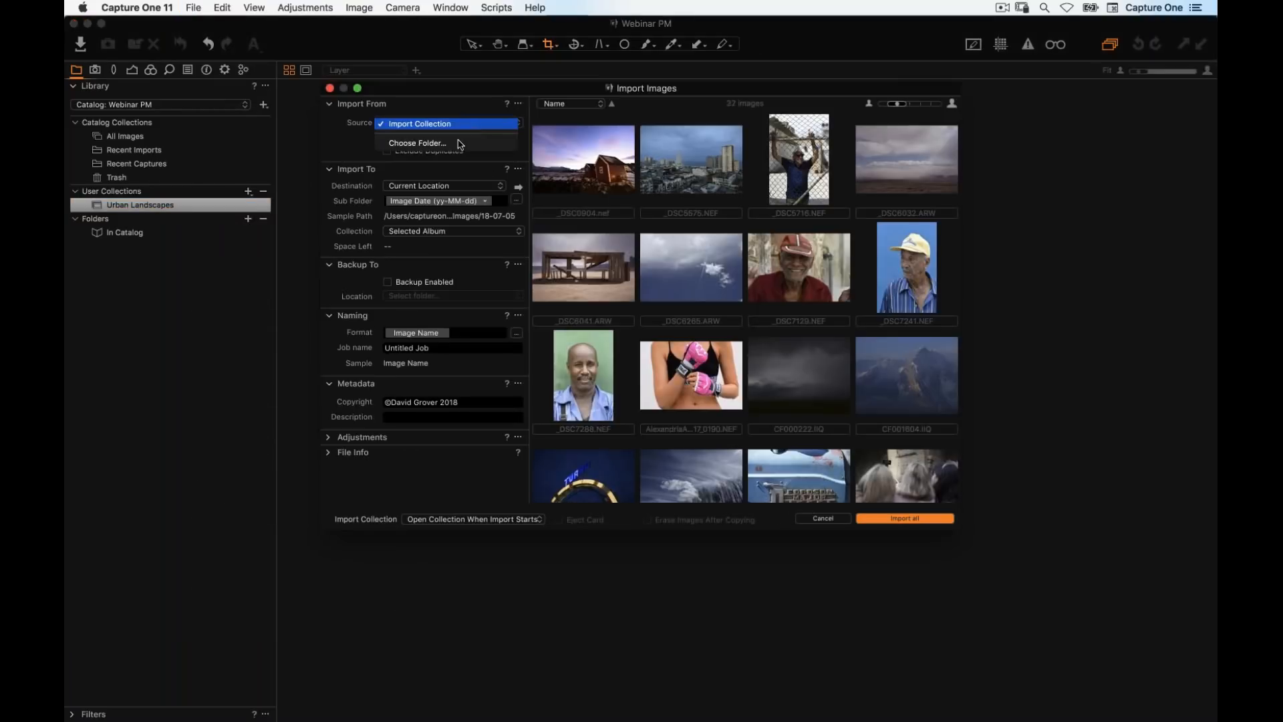
pyautogui.click(453, 145)
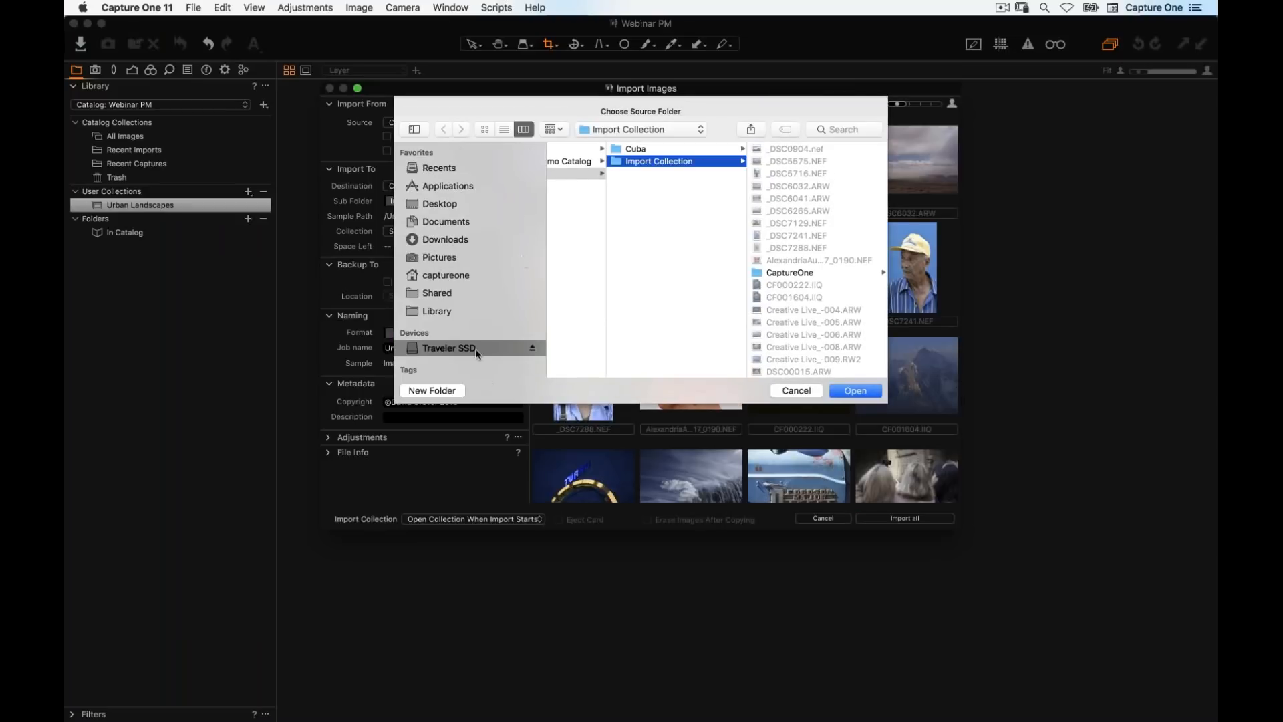
pyautogui.click(477, 349)
pyautogui.click(655, 174)
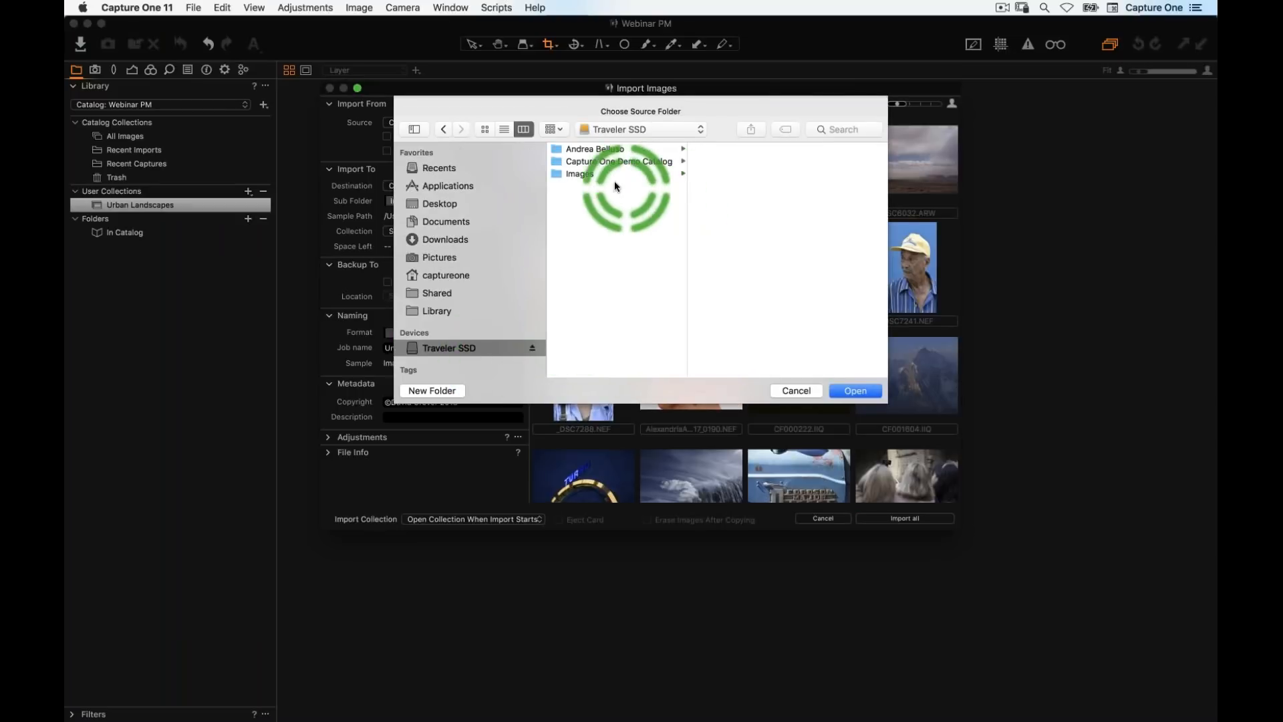
pyautogui.click(743, 162)
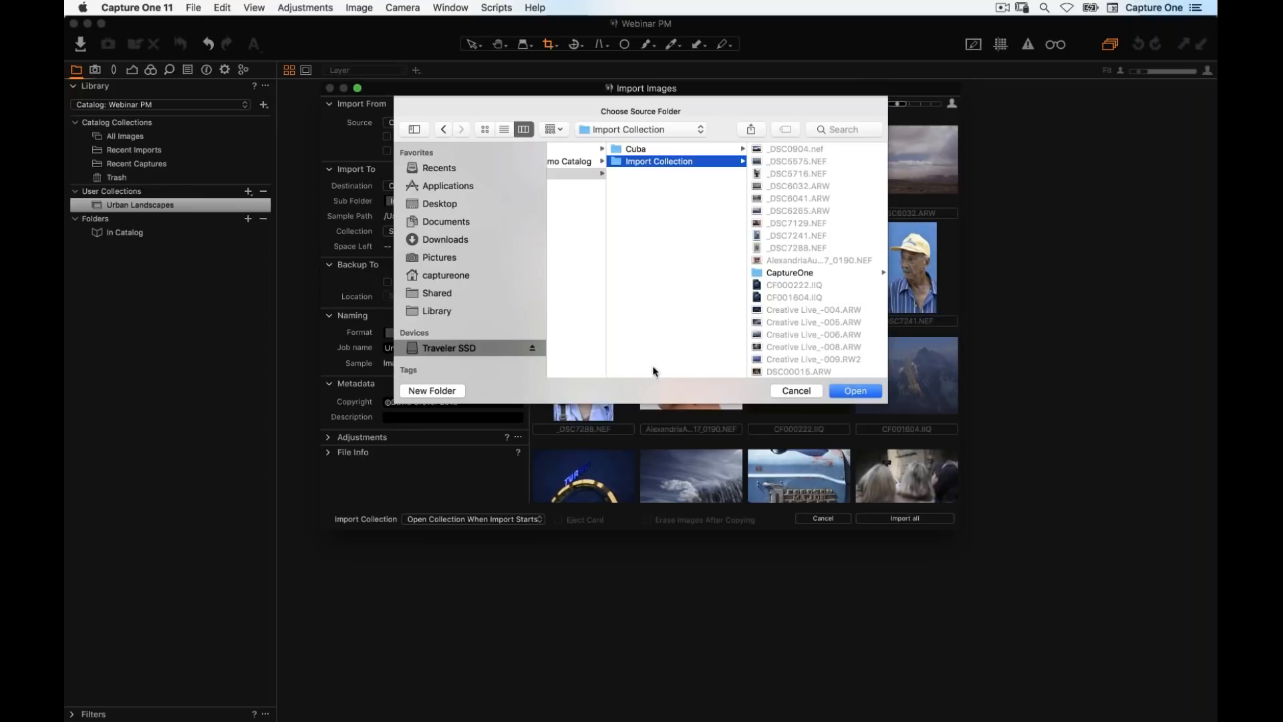
pyautogui.click(860, 393)
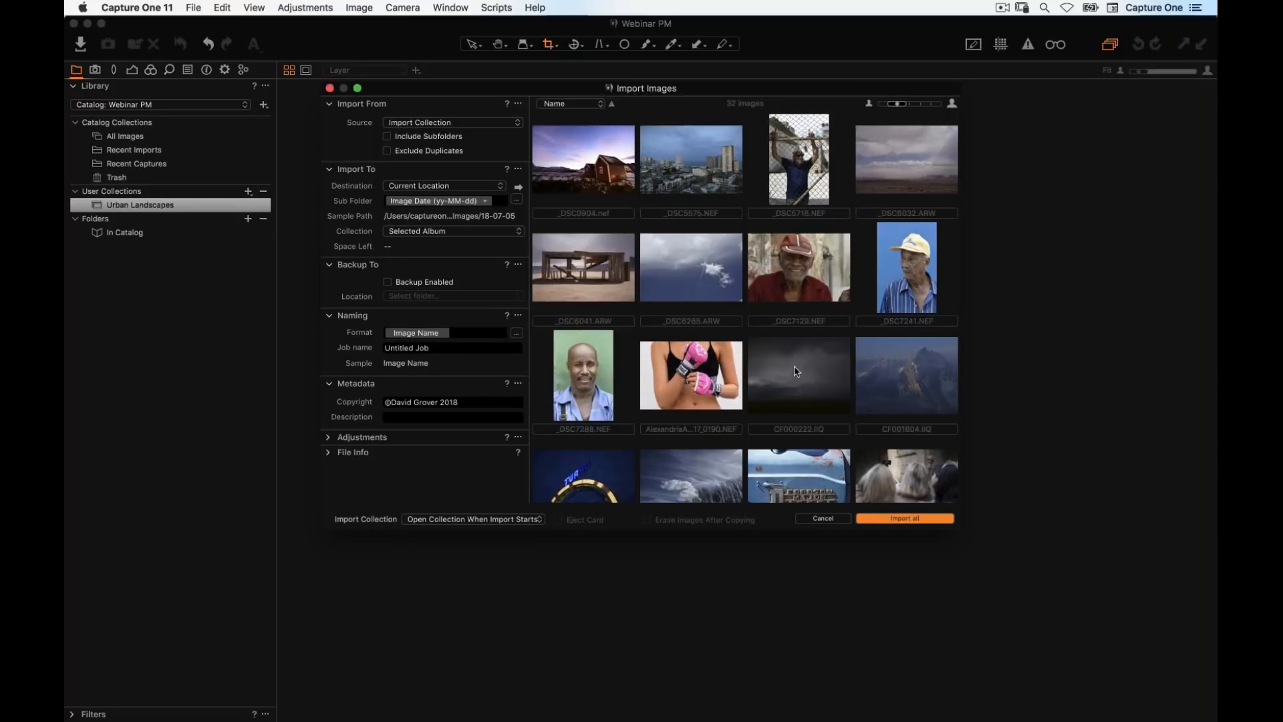
# Set the import destination to a new folder named All Catalog Images inside Pictures
pyautogui.click(518, 186)
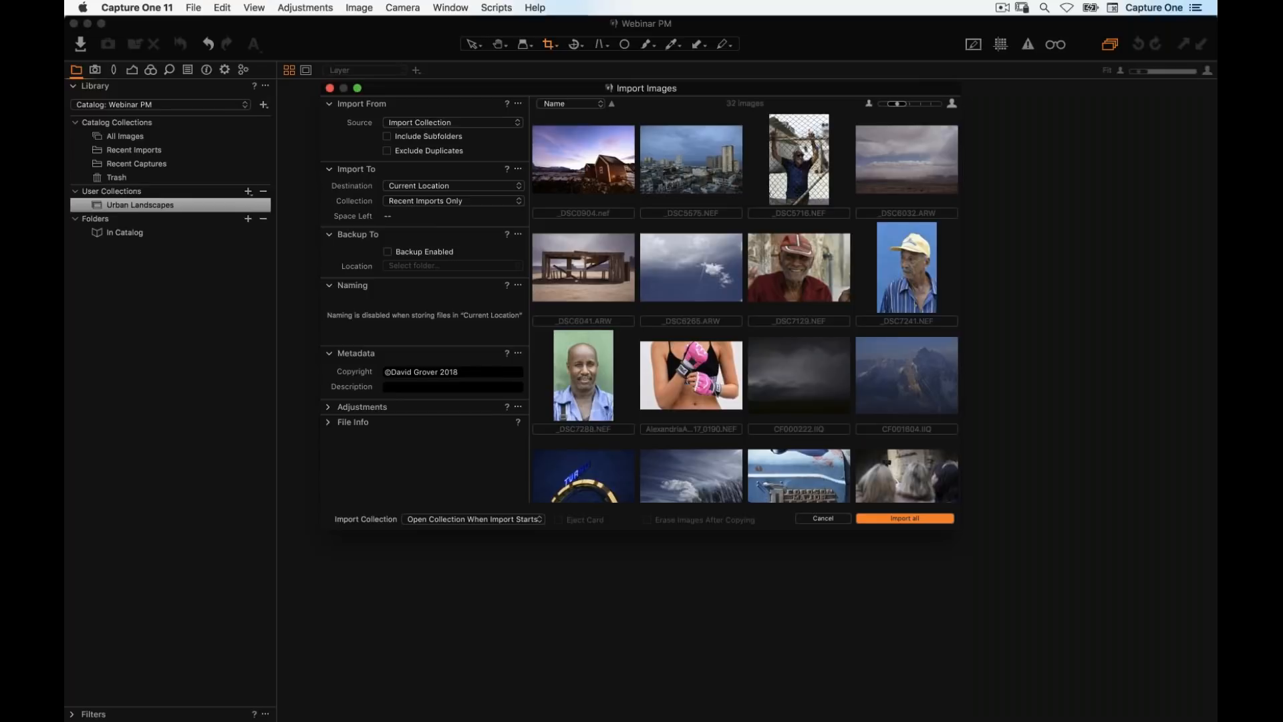
pyautogui.click(408, 190)
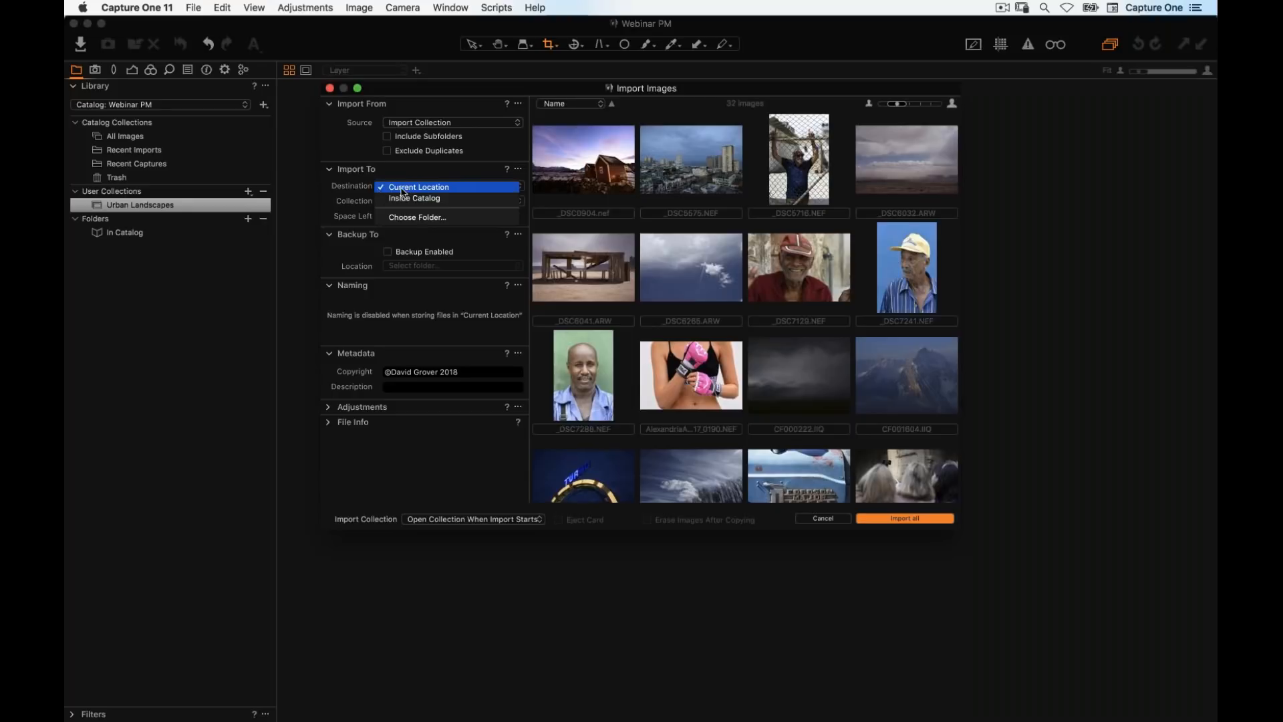
pyautogui.click(405, 218)
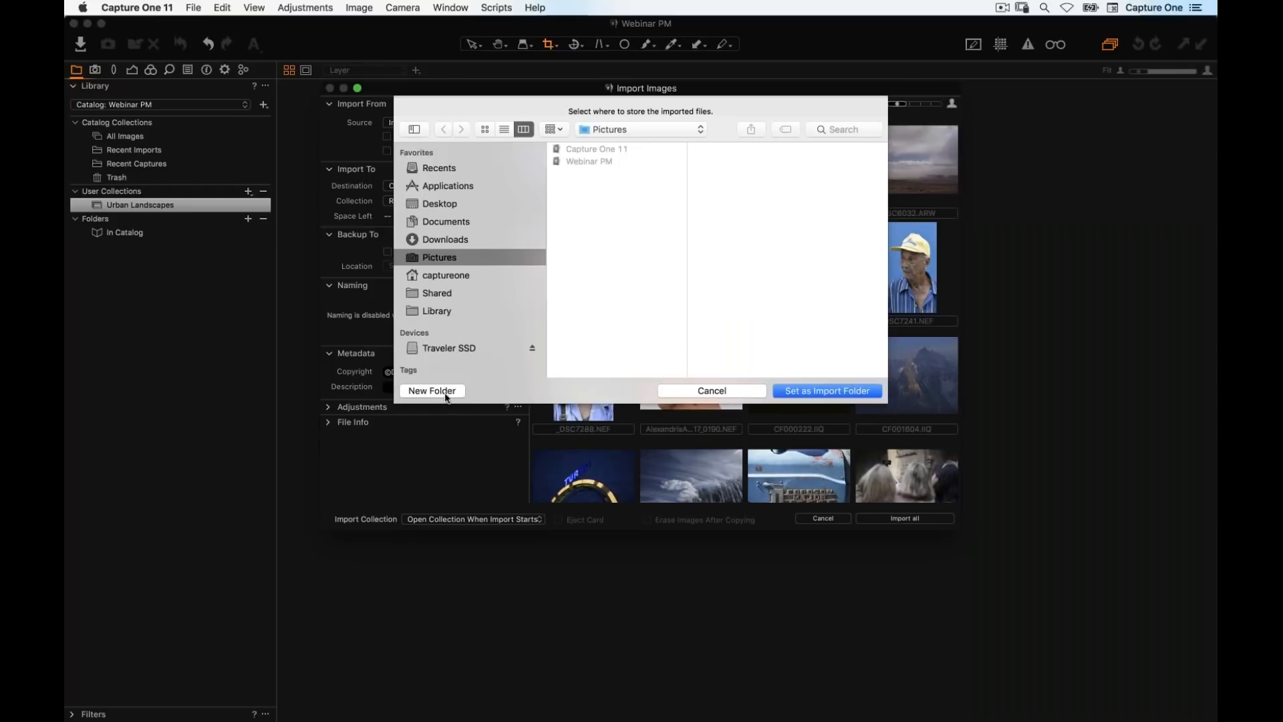
pyautogui.click(434, 258)
pyautogui.click(432, 390)
pyautogui.write('A')
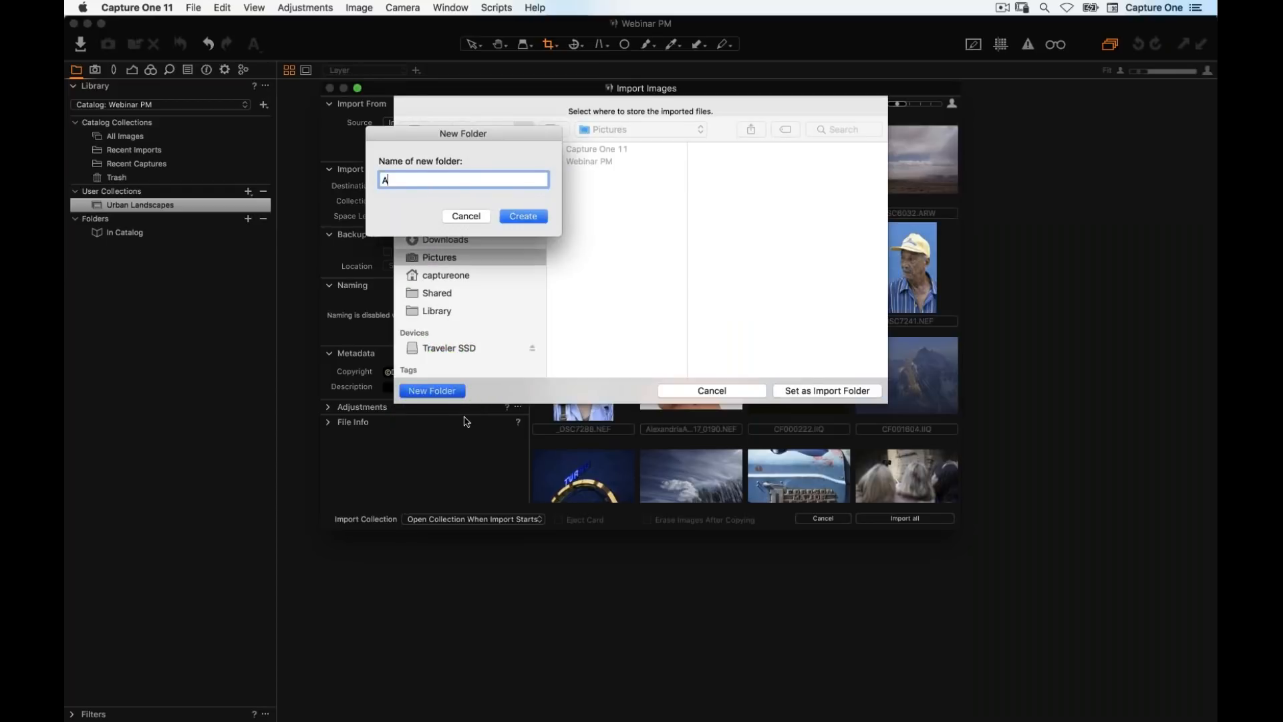
pyautogui.write('ll Catalog ')
pyautogui.write('Imag')
pyautogui.press('BackSpace')
pyautogui.write('ges')
pyautogui.press('Return')
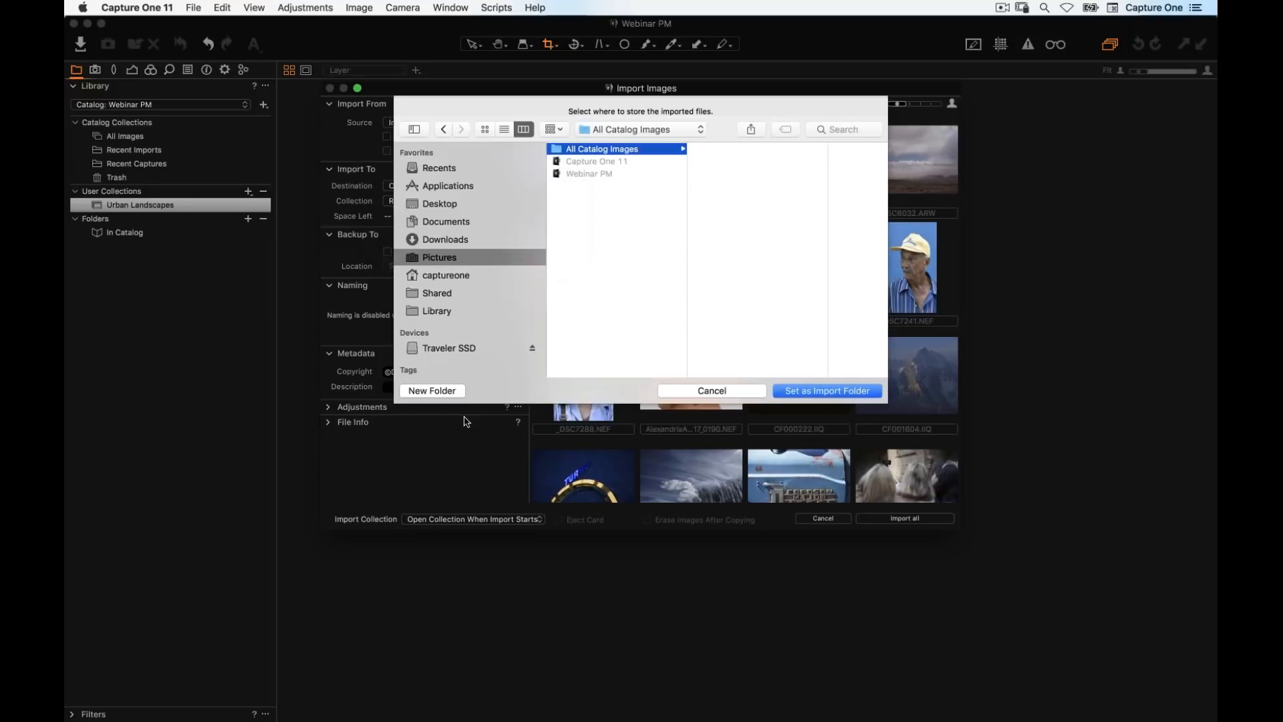
pyautogui.click(817, 389)
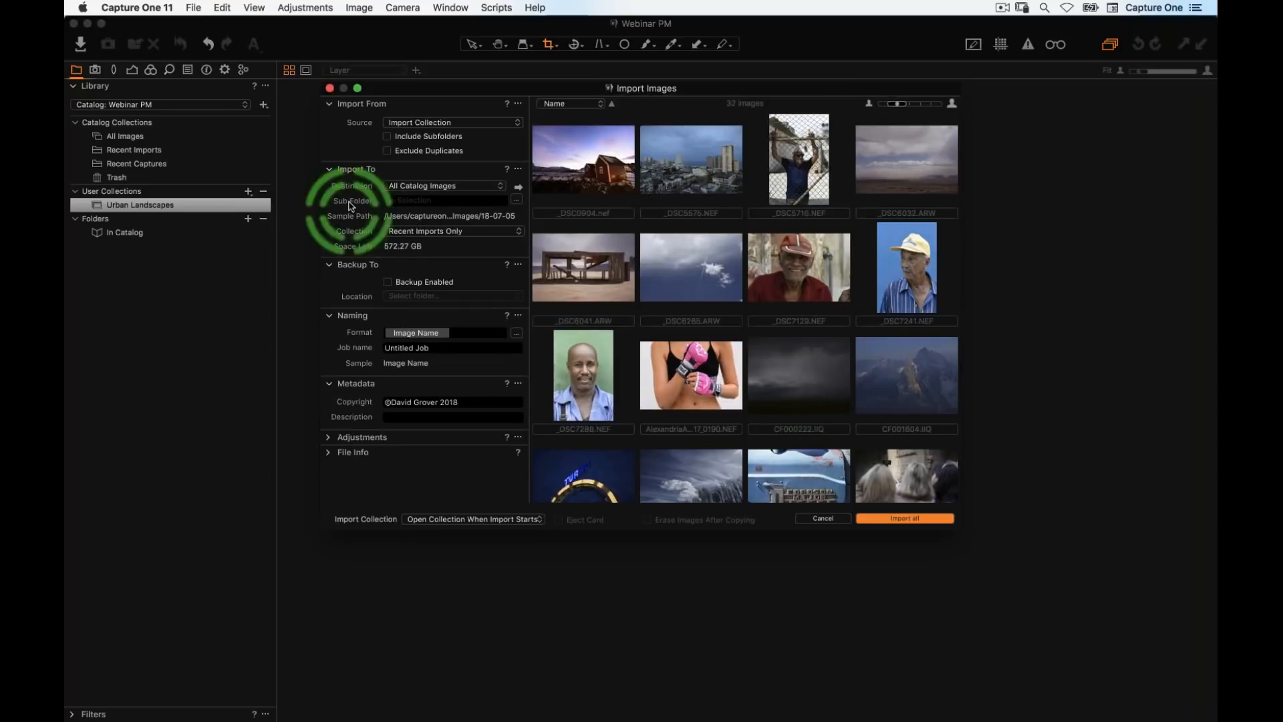
# Try vacation as the import sub folder name and clear the field again
pyautogui.click(396, 203)
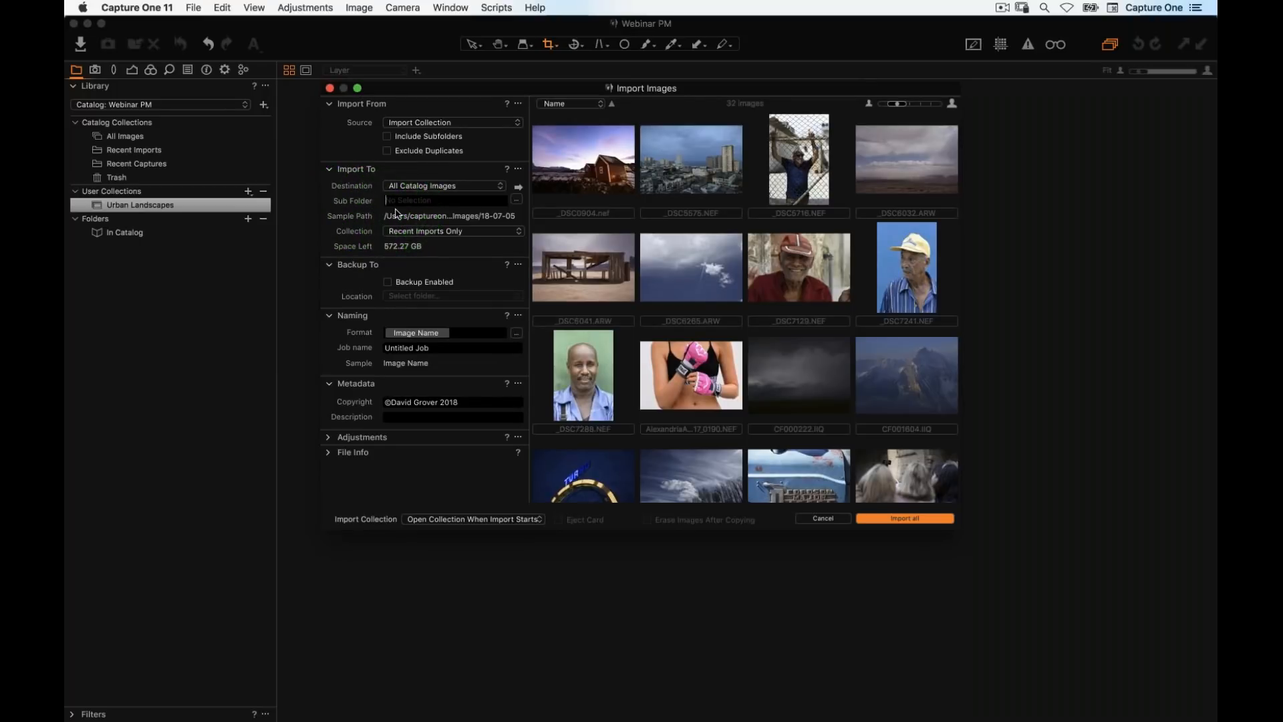
pyautogui.write('vacation')
pyautogui.press('BackSpace')
pyautogui.press('BackSpace')
pyautogui.press('BackSpace')
pyautogui.press('BackSpace')
pyautogui.press('BackSpace')
pyautogui.press('BackSpace')
pyautogui.press('BackSpace')
pyautogui.press('BackSpace')
# Open the import sub folder's token editor and add the Image Date token to the format
pyautogui.click(517, 200)
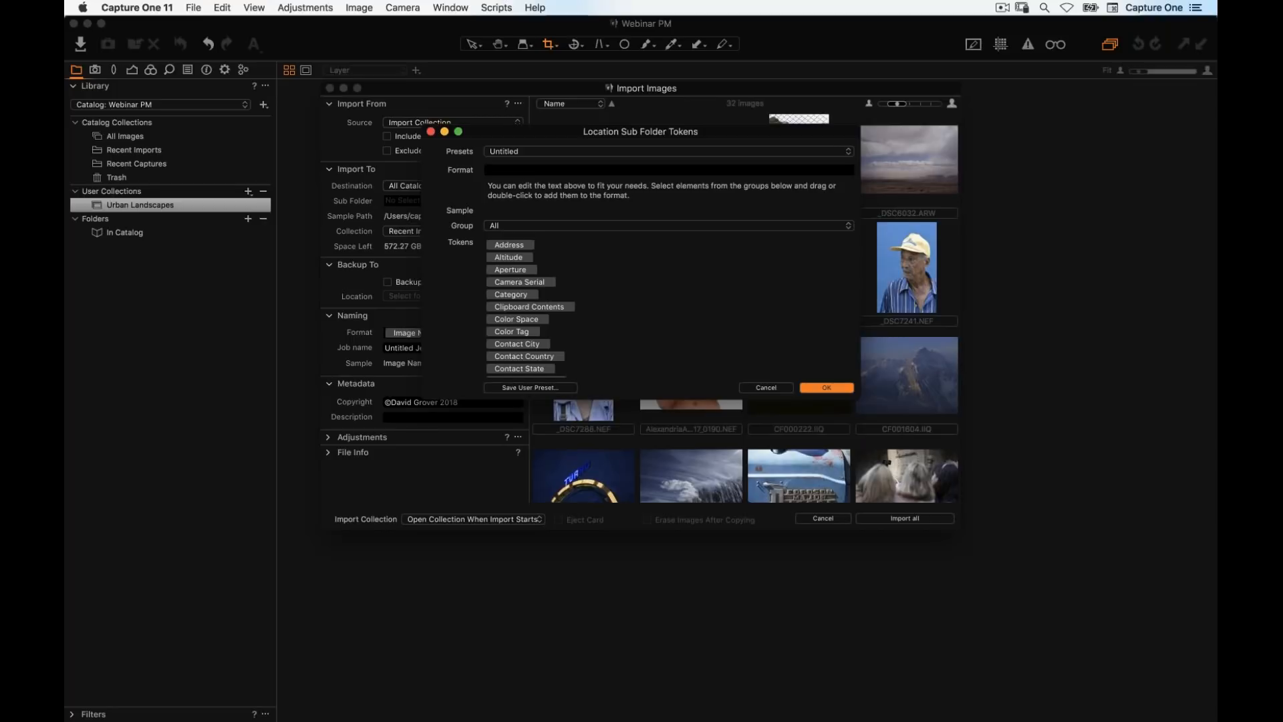
pyautogui.scroll(-15, 601, 308)
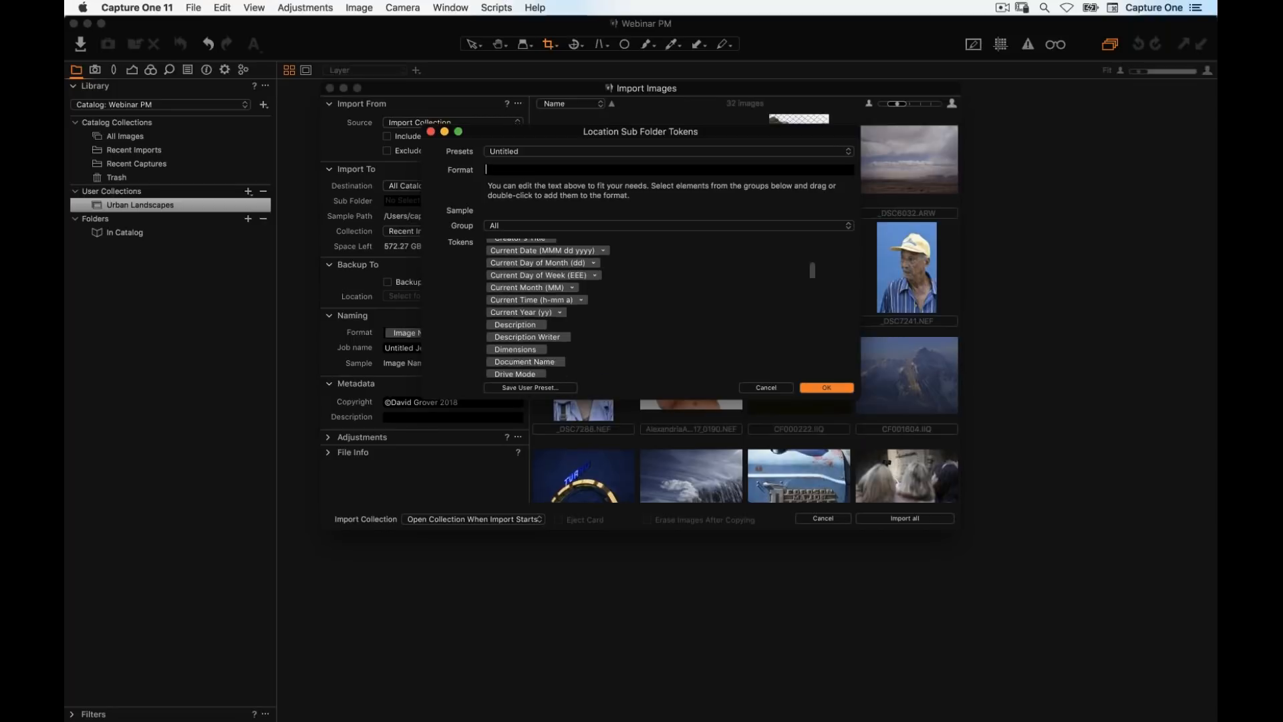
pyautogui.scroll(10, 601, 307)
pyautogui.scroll(3, 601, 307)
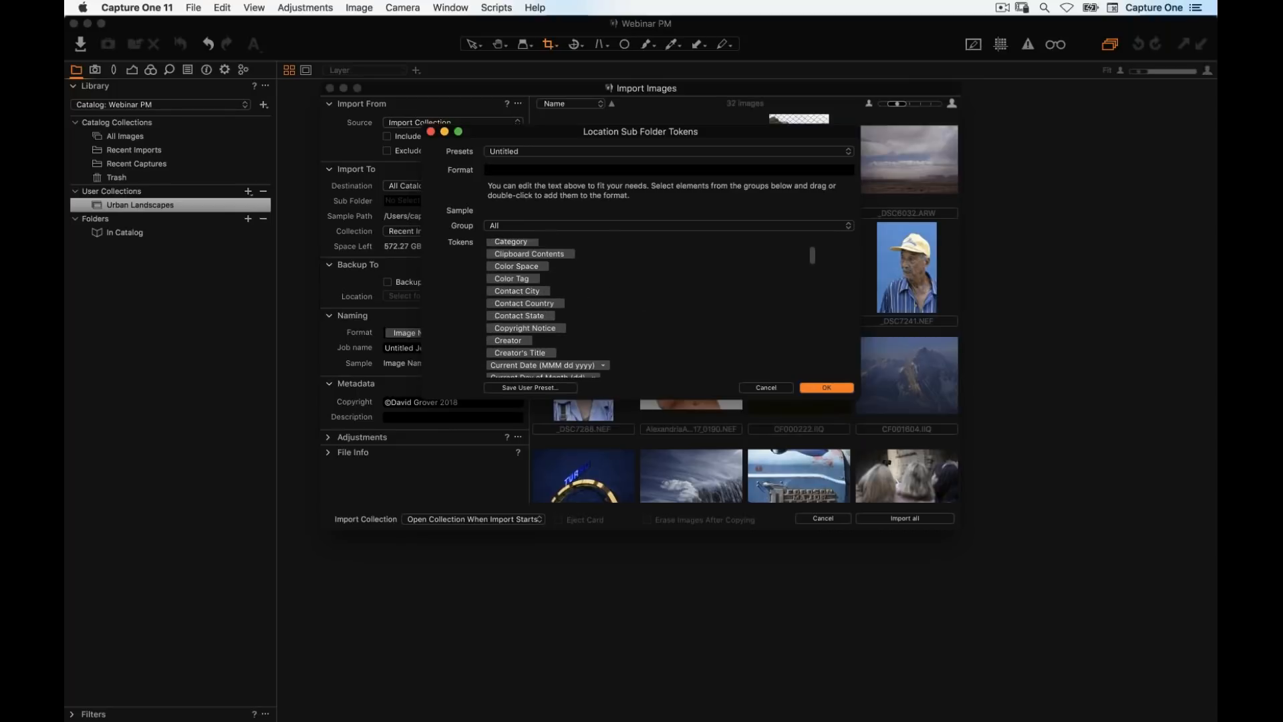
pyautogui.scroll(-3, 548, 307)
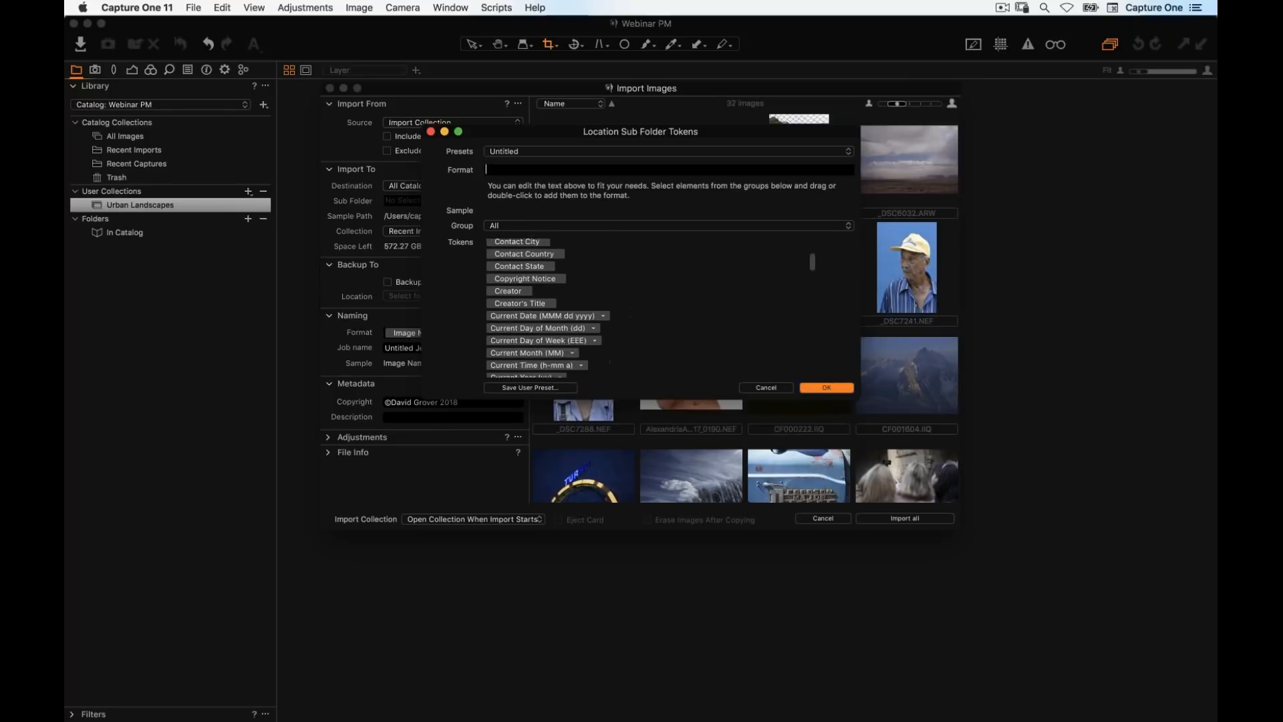
pyautogui.scroll(-5, 601, 301)
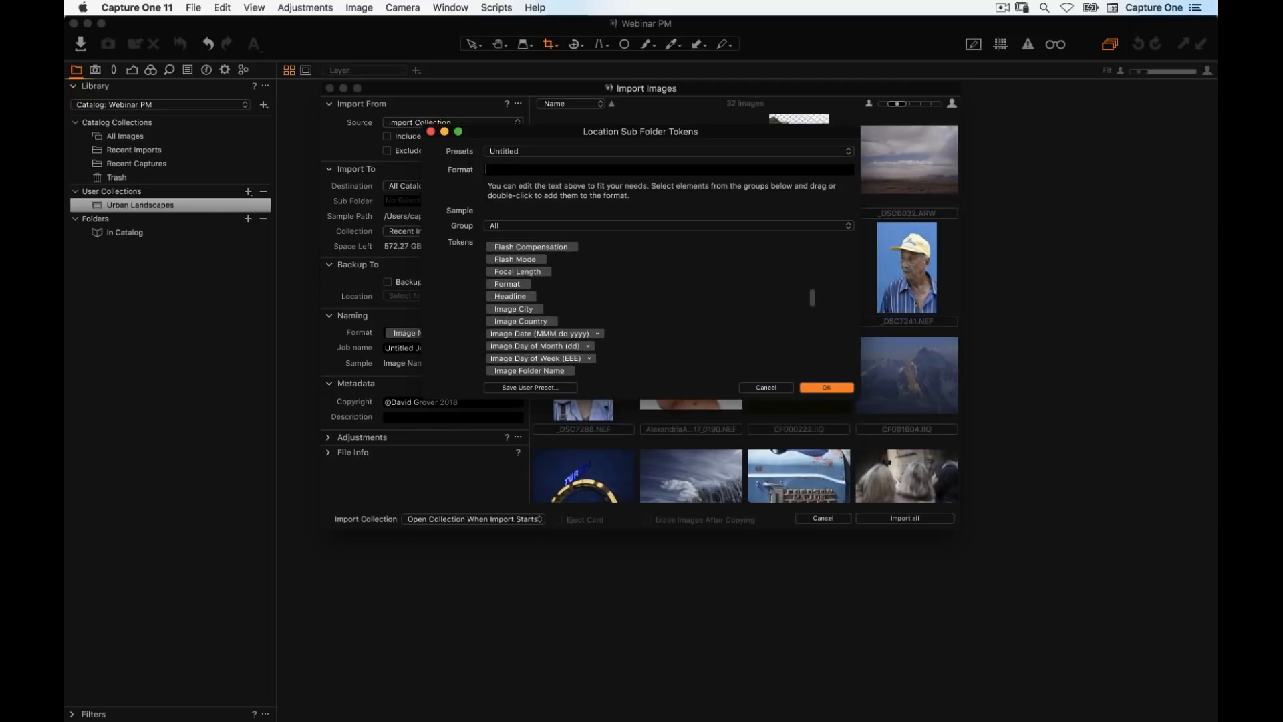
pyautogui.click(552, 280)
pyautogui.moveTo(539, 267); pyautogui.dragTo(604, 172)
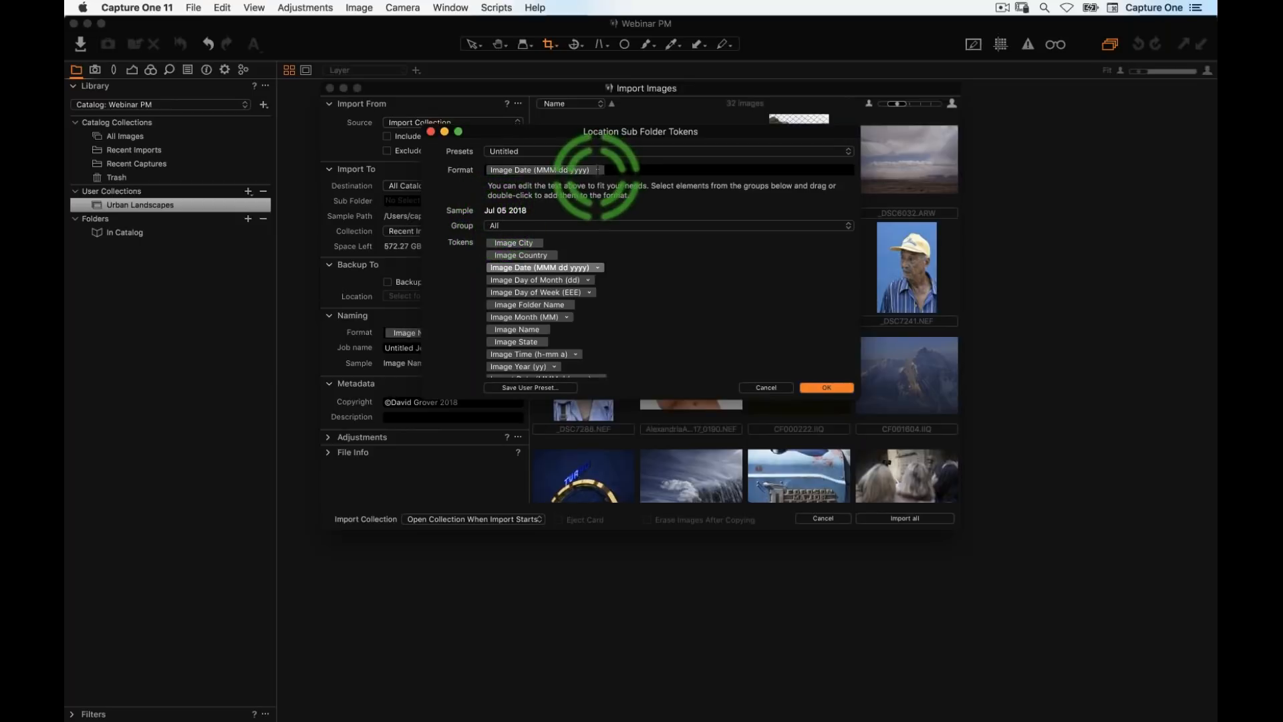
# Set the Image Date token to the yy-MM-dd format and confirm the sub folder tokens
pyautogui.click(597, 171)
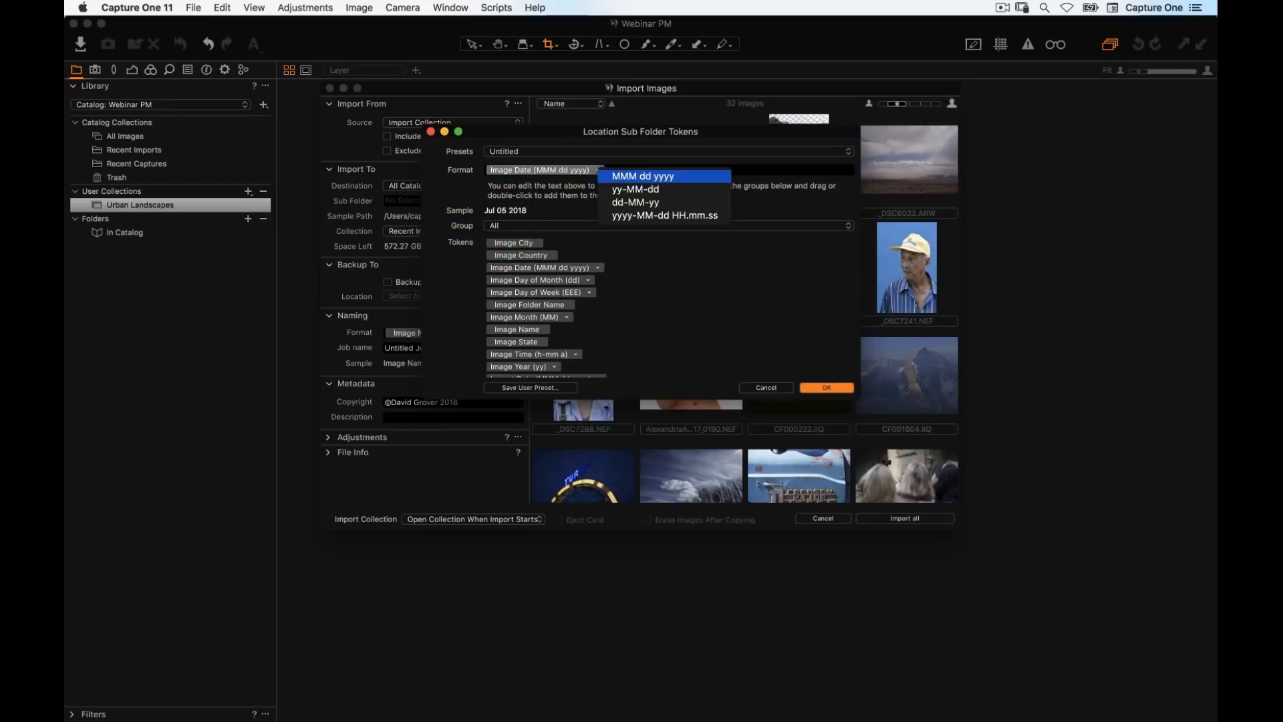
pyautogui.click(666, 191)
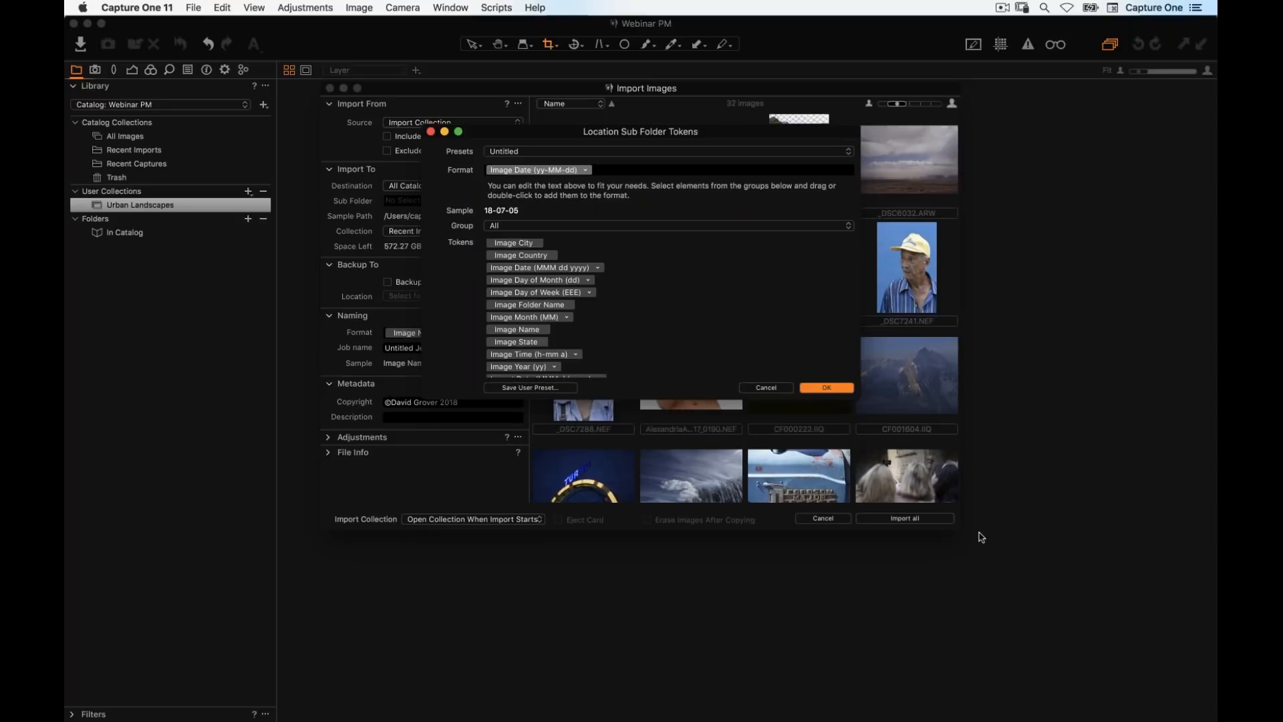
pyautogui.click(832, 391)
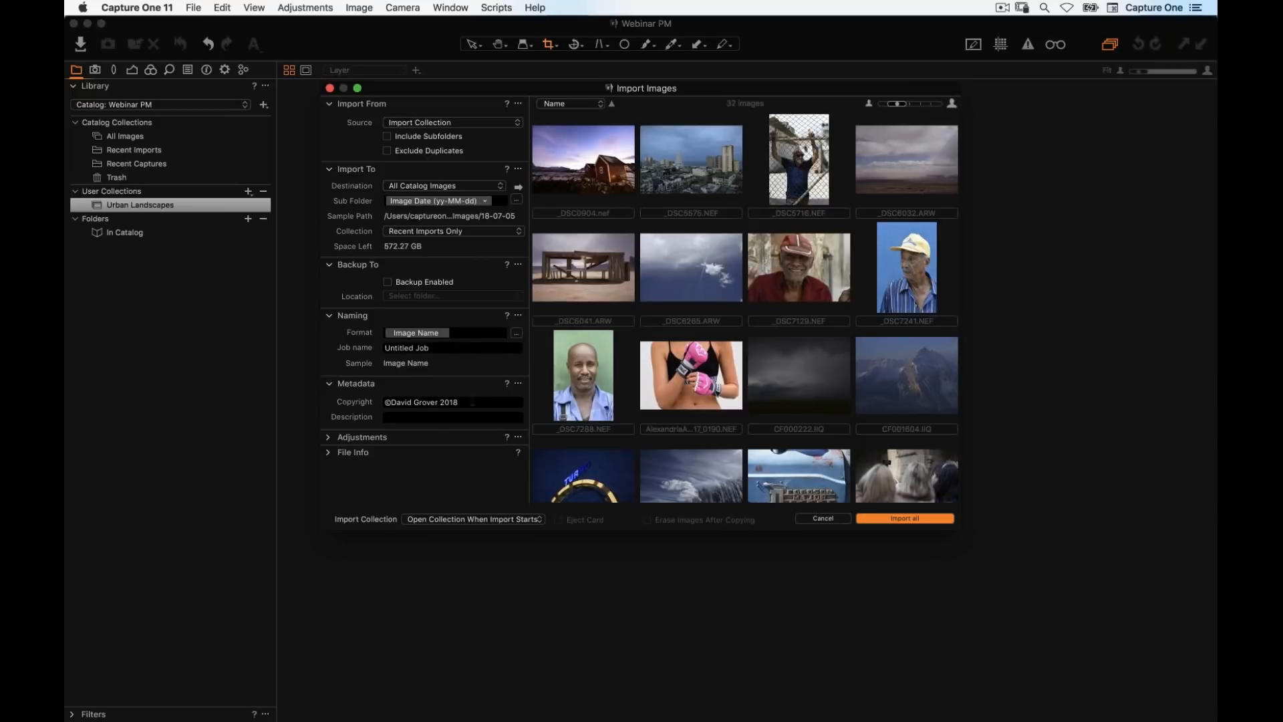
pyautogui.click(482, 405)
pyautogui.tripleClick(398, 402)
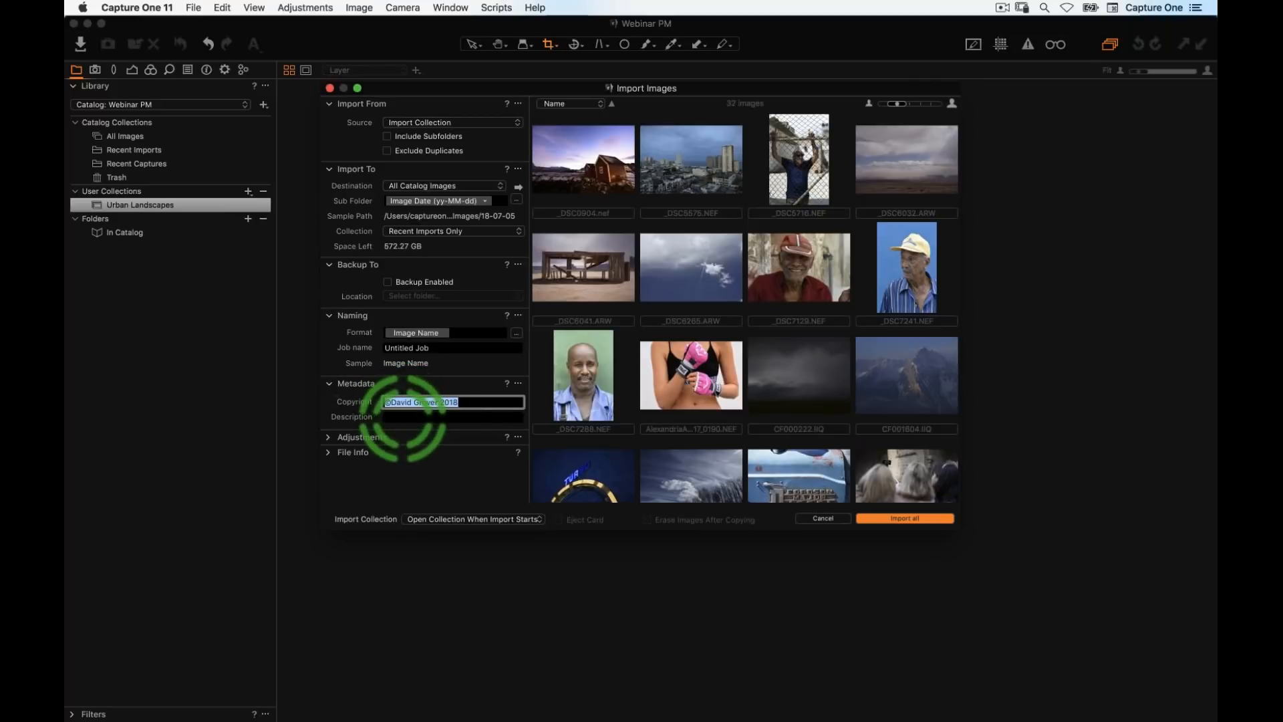
pyautogui.press('Tab')
pyautogui.click(401, 417)
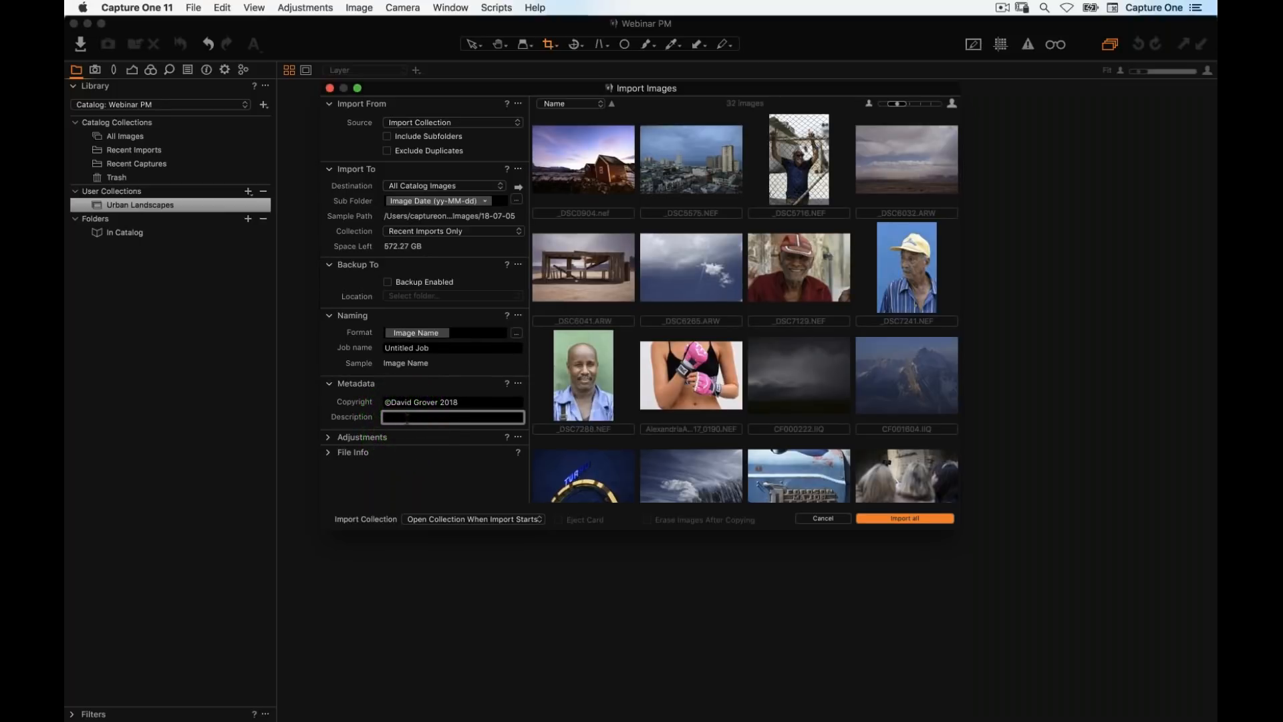
# Set the import's target collection to Selected Album
pyautogui.click(384, 234)
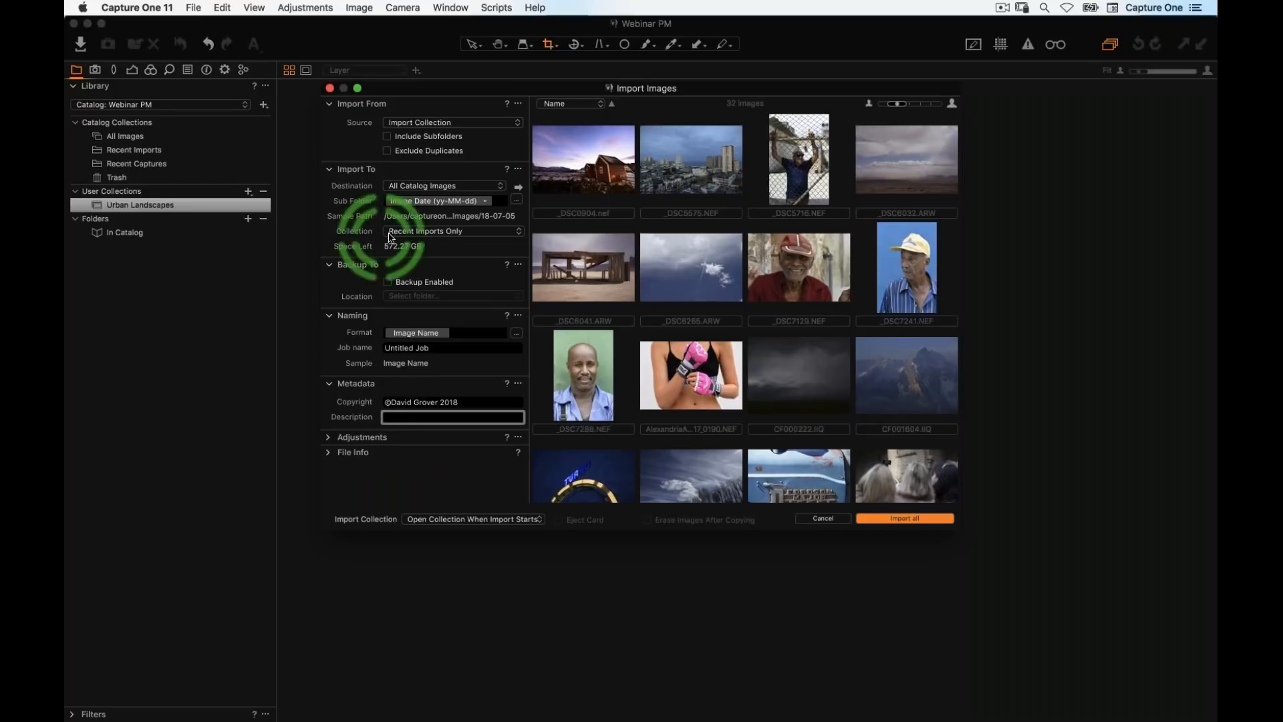
pyautogui.click(398, 233)
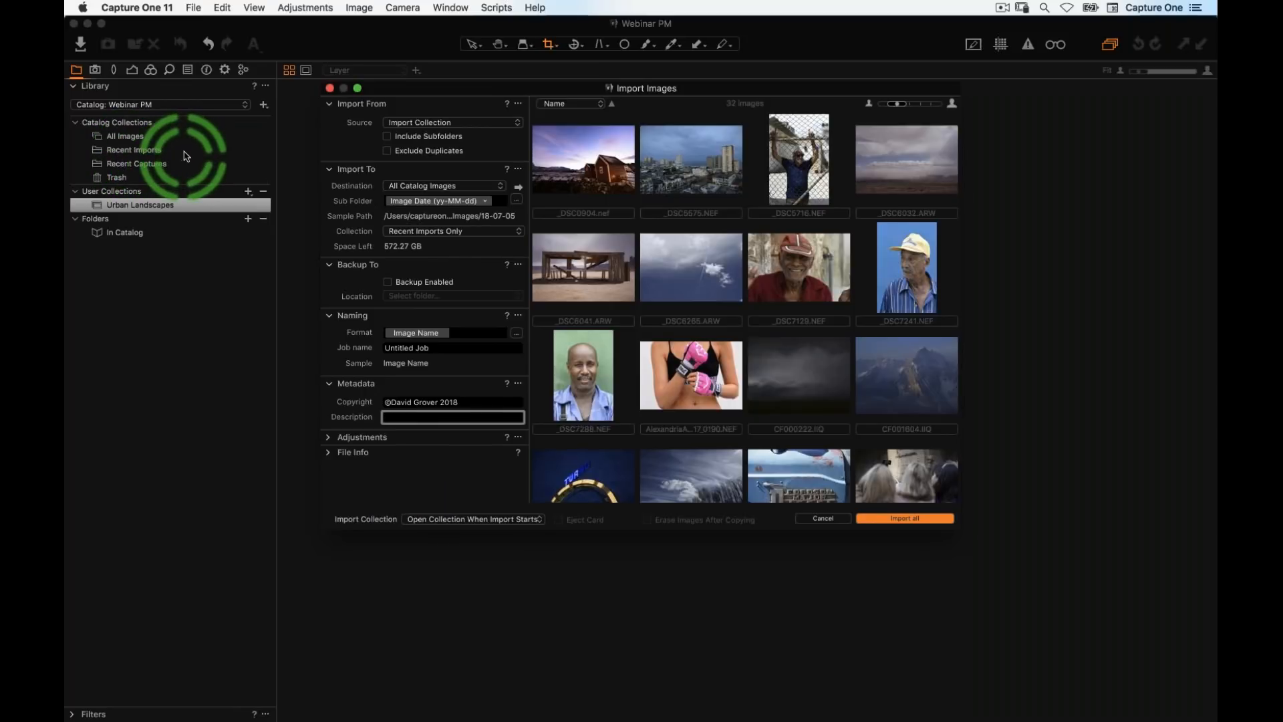
pyautogui.click(402, 234)
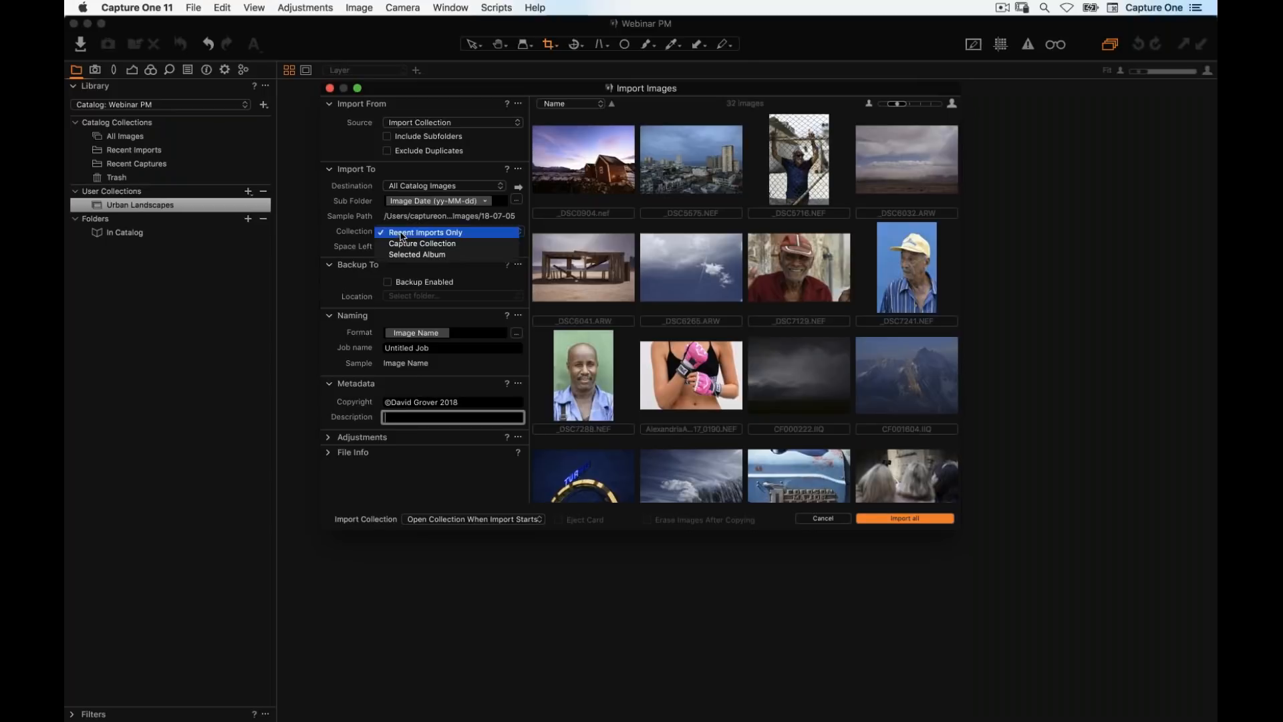
pyautogui.click(454, 255)
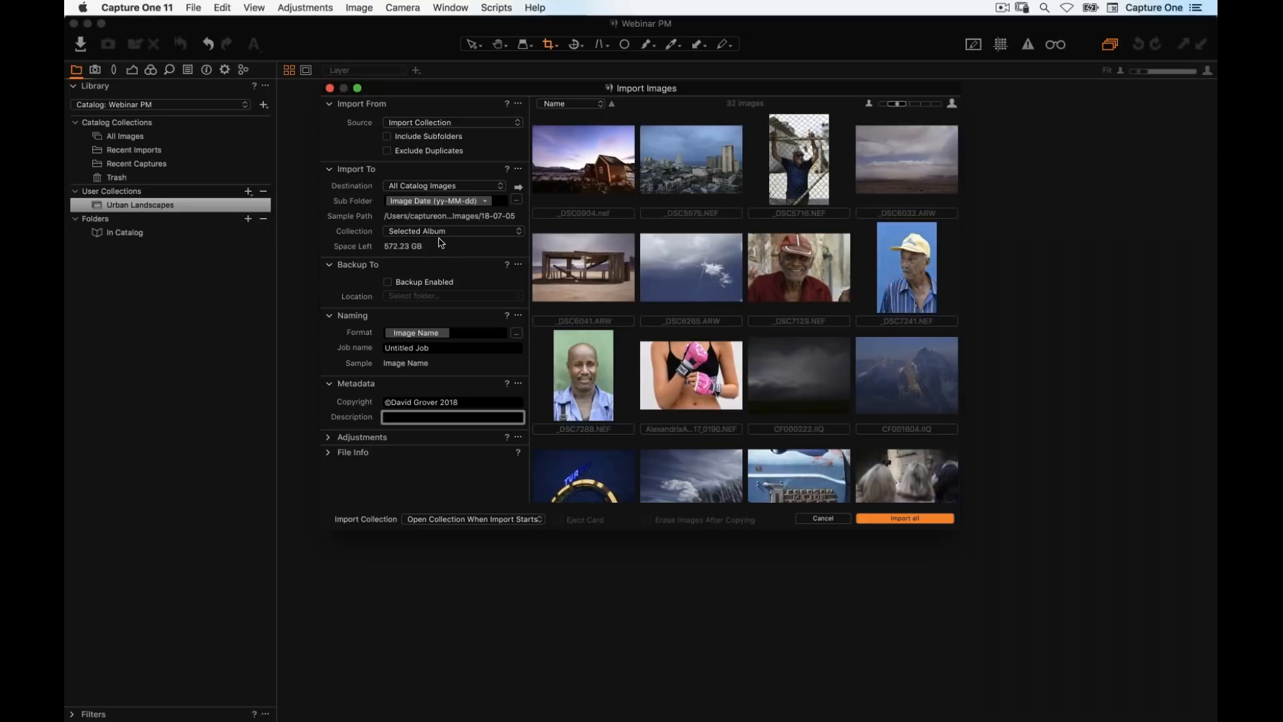
pyautogui.click(187, 200)
pyautogui.press('Return')
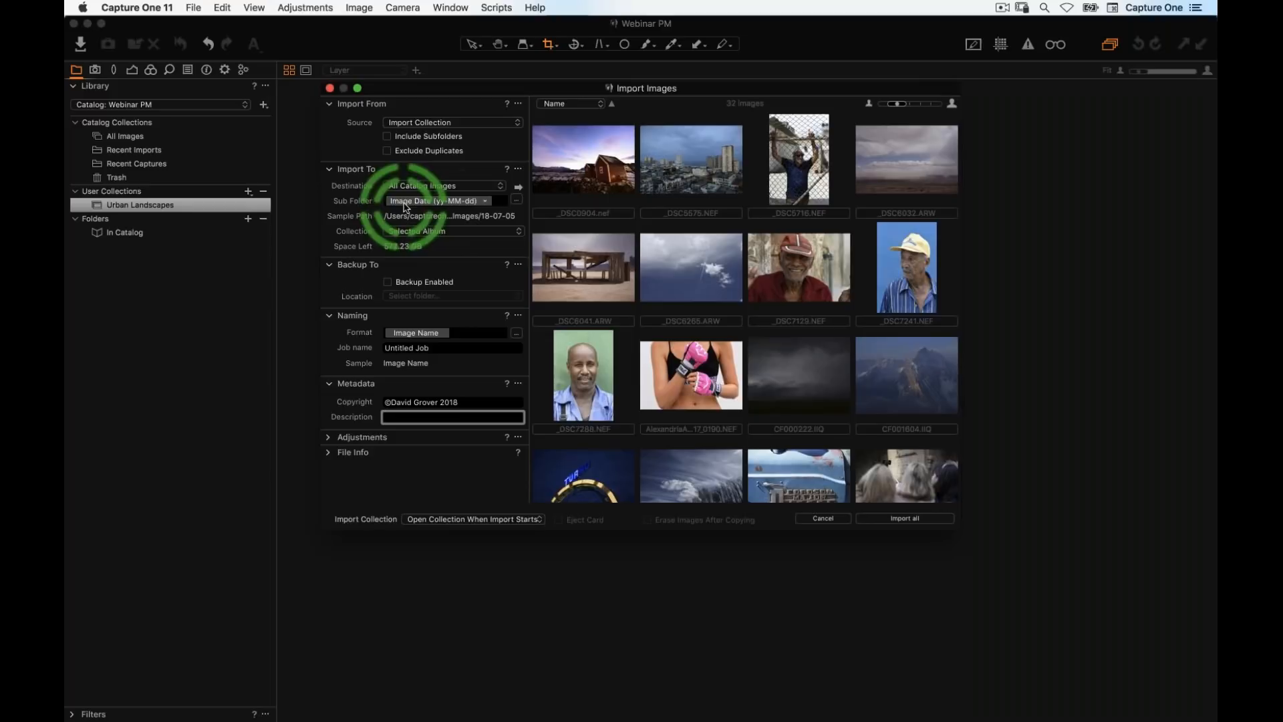
# Try adding an Image Month (MM) token and a hyphen after the Image Date in the sub folder format
pyautogui.click(516, 200)
pyautogui.scroll(-10, 534, 307)
pyautogui.scroll(-5, 548, 307)
pyautogui.scroll(-10, 545, 307)
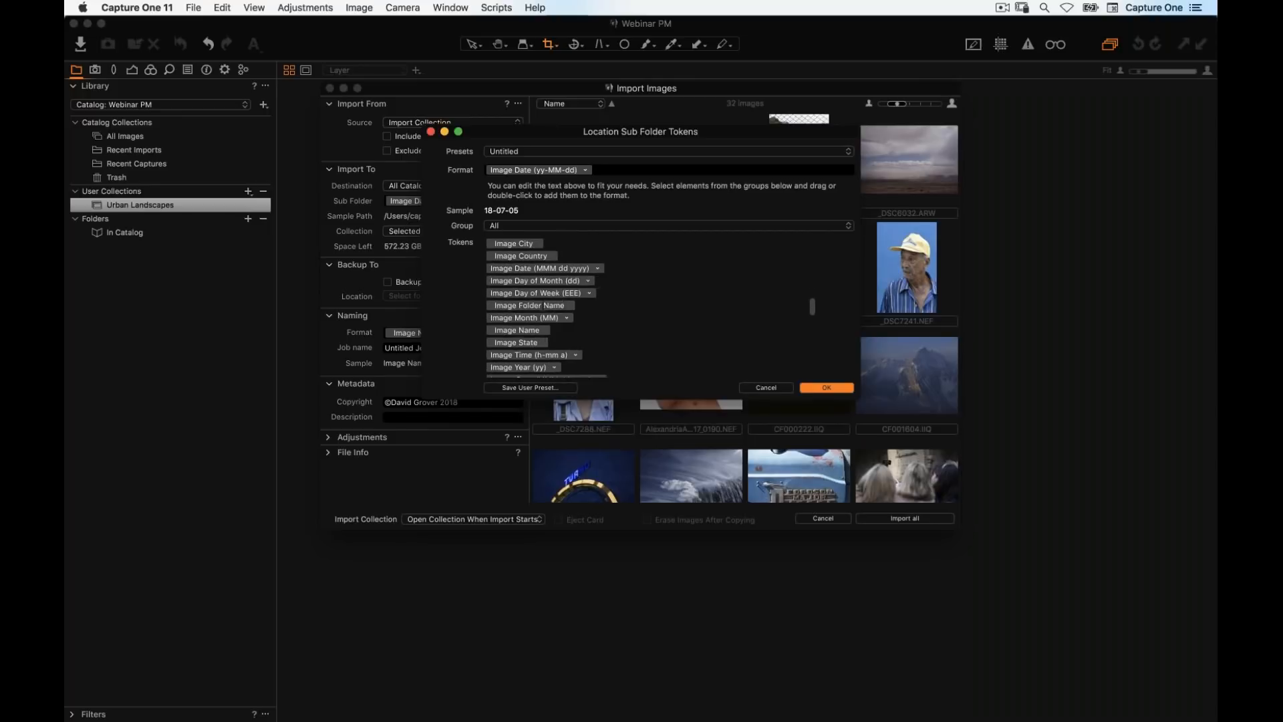
pyautogui.scroll(-2, 545, 314)
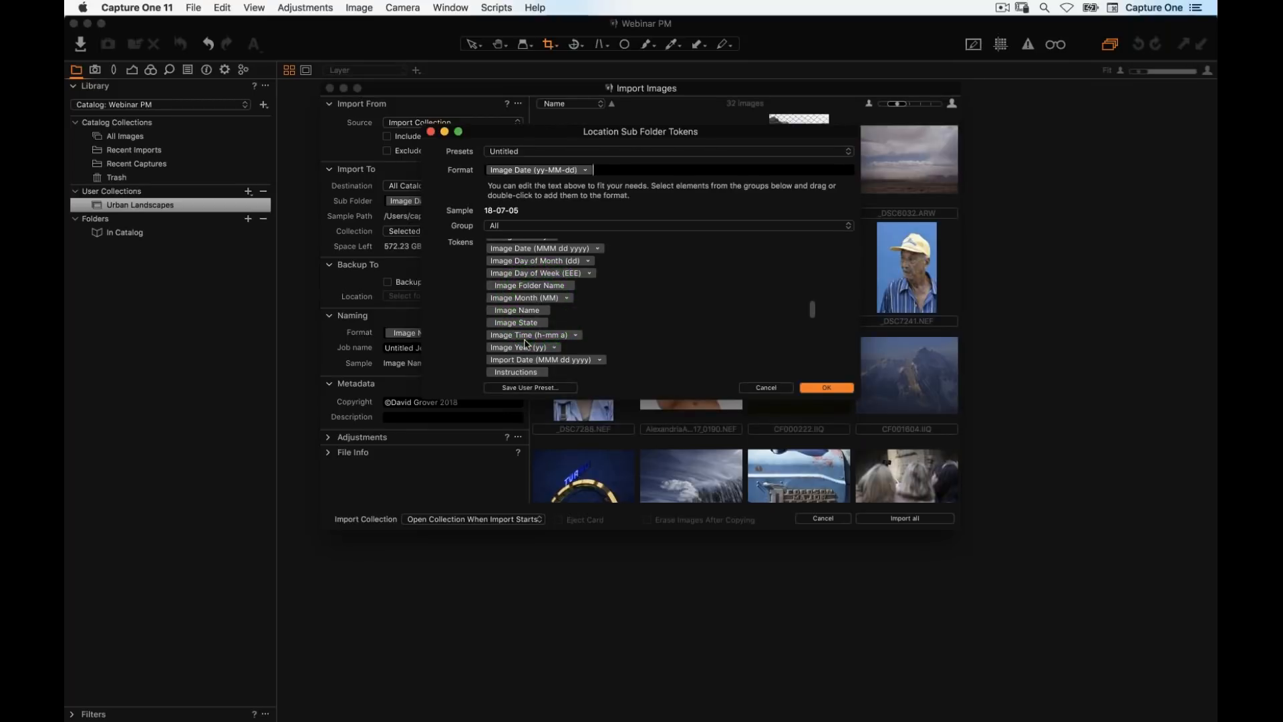
pyautogui.scroll(-2, 529, 346)
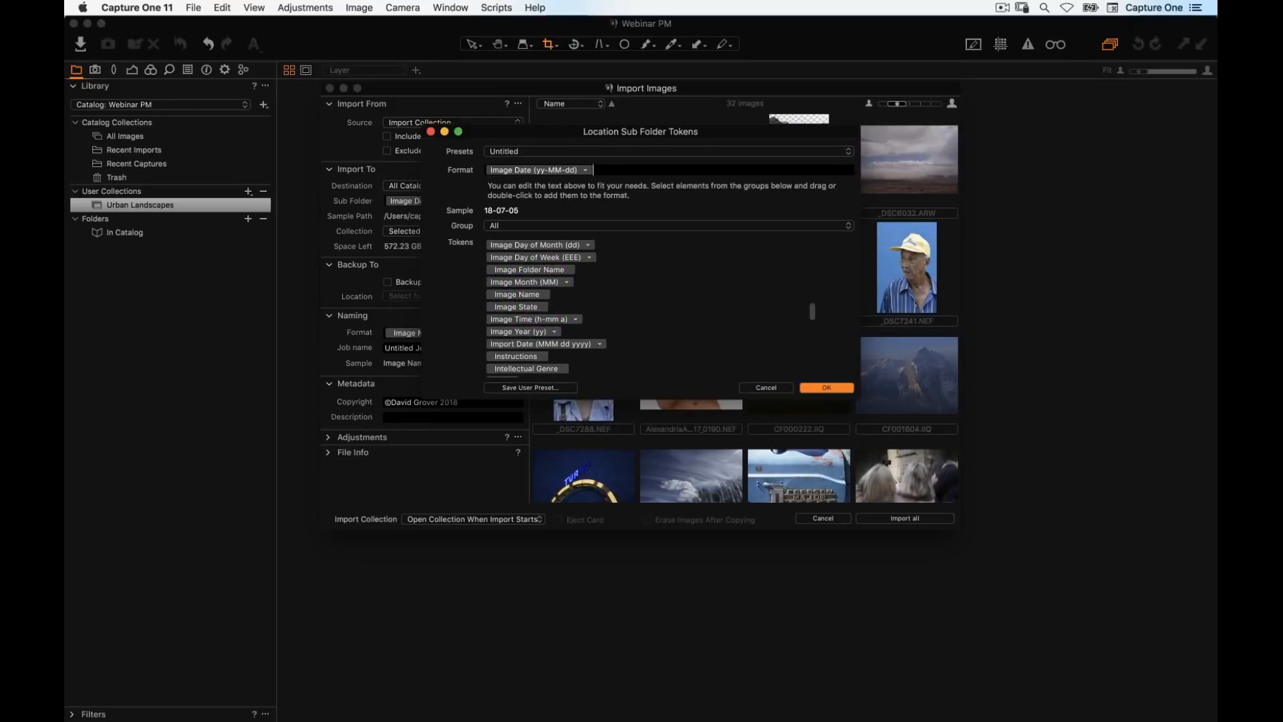
pyautogui.moveTo(527, 282); pyautogui.dragTo(650, 170)
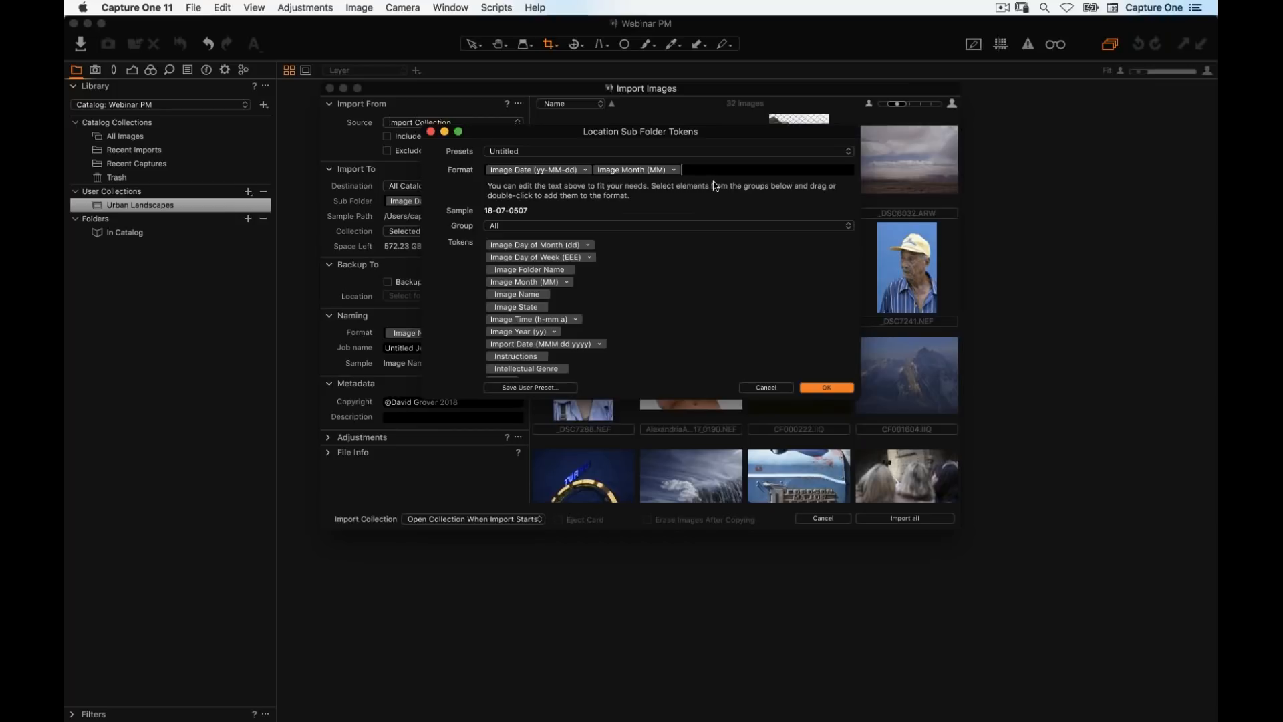
pyautogui.write('-')
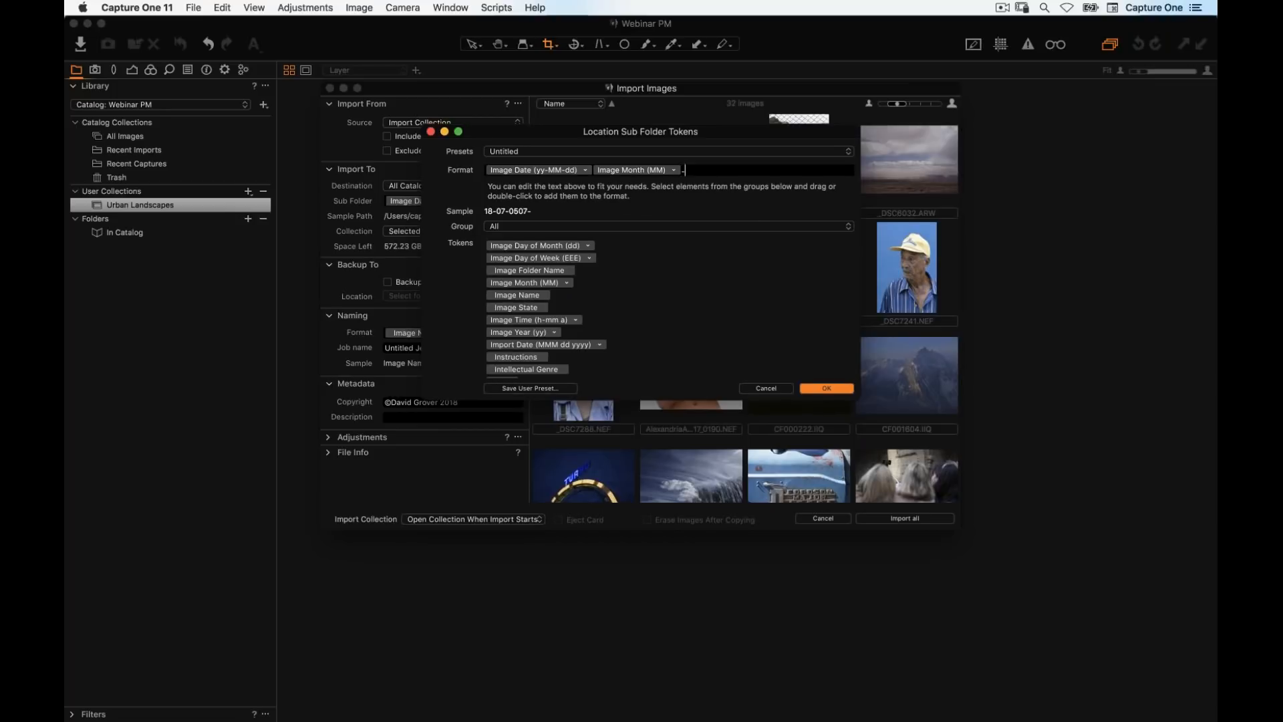
# Try to append an Image Year (yy) token after the hyphen in the sub folder format
pyautogui.click(587, 169)
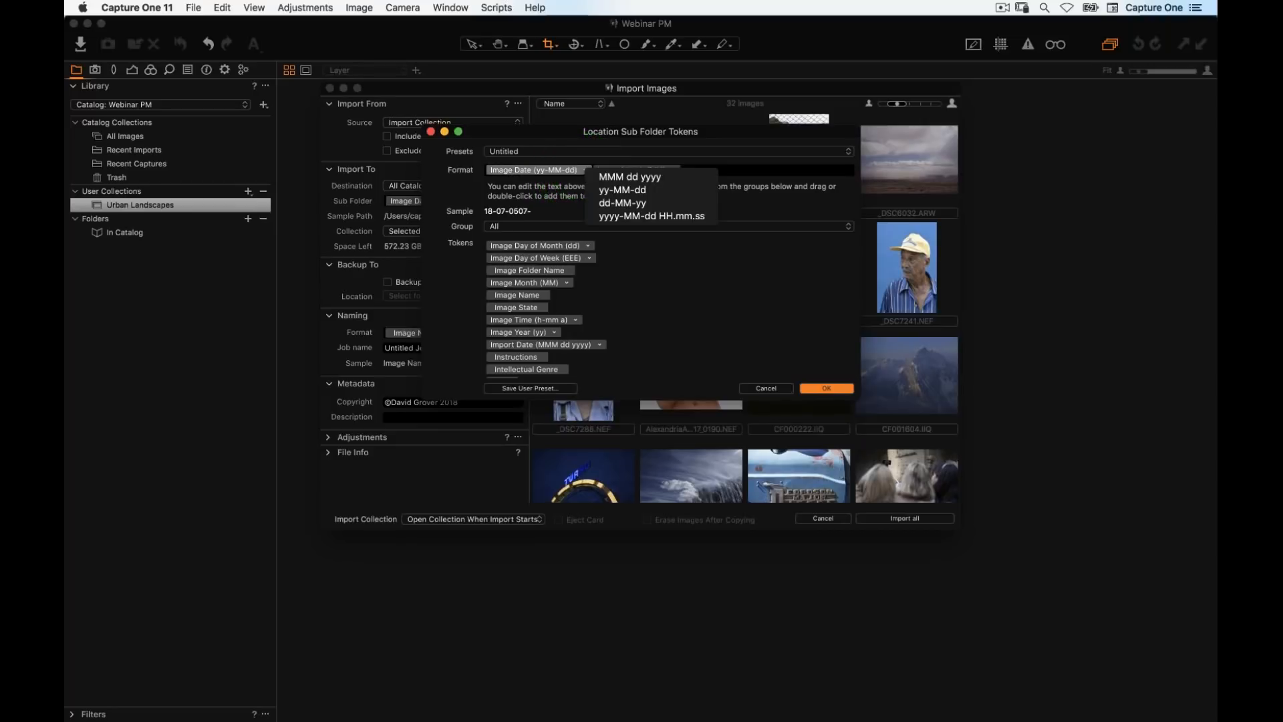
pyautogui.click(620, 172)
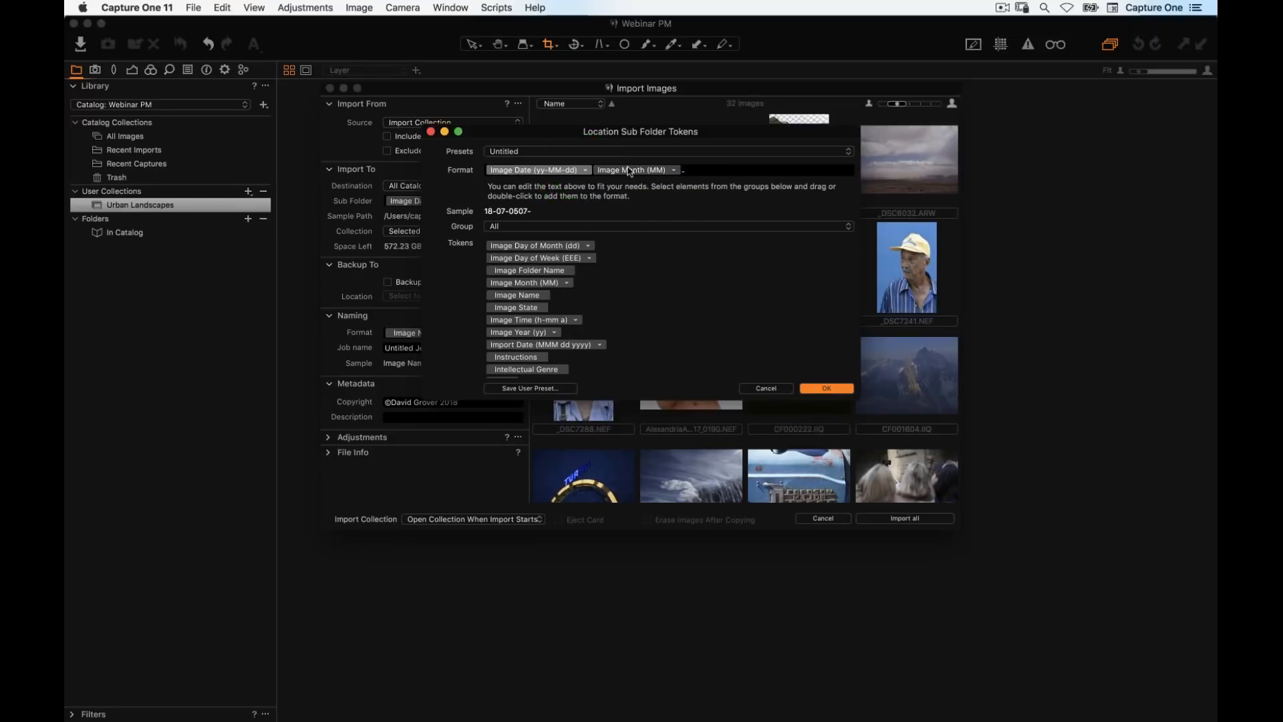
pyautogui.scroll(3, 601, 294)
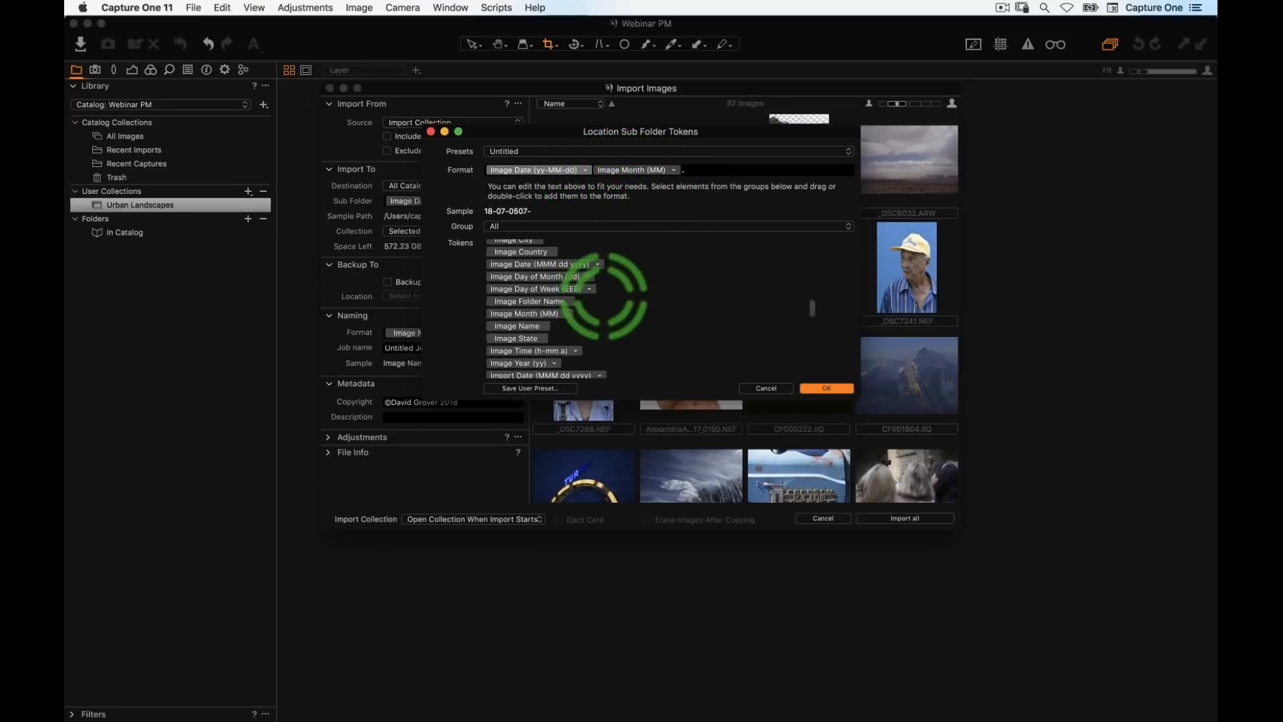
pyautogui.scroll(-2, 527, 307)
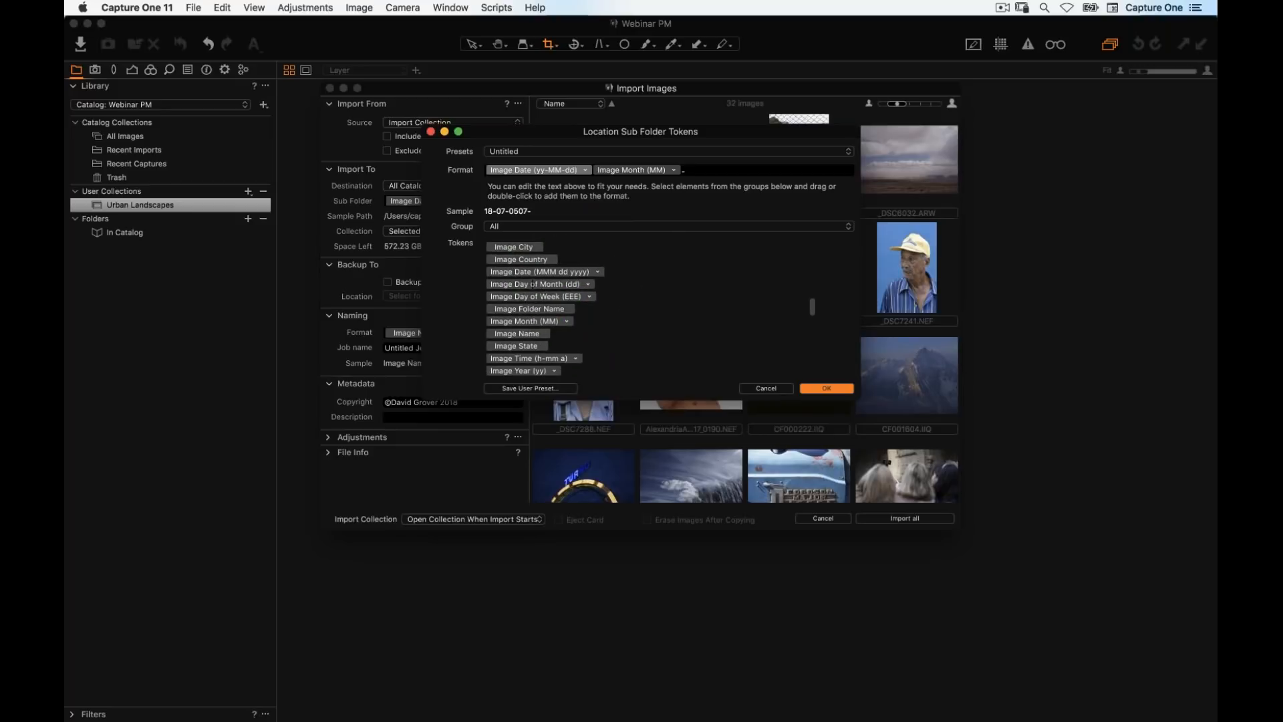
pyautogui.scroll(-3, 527, 271)
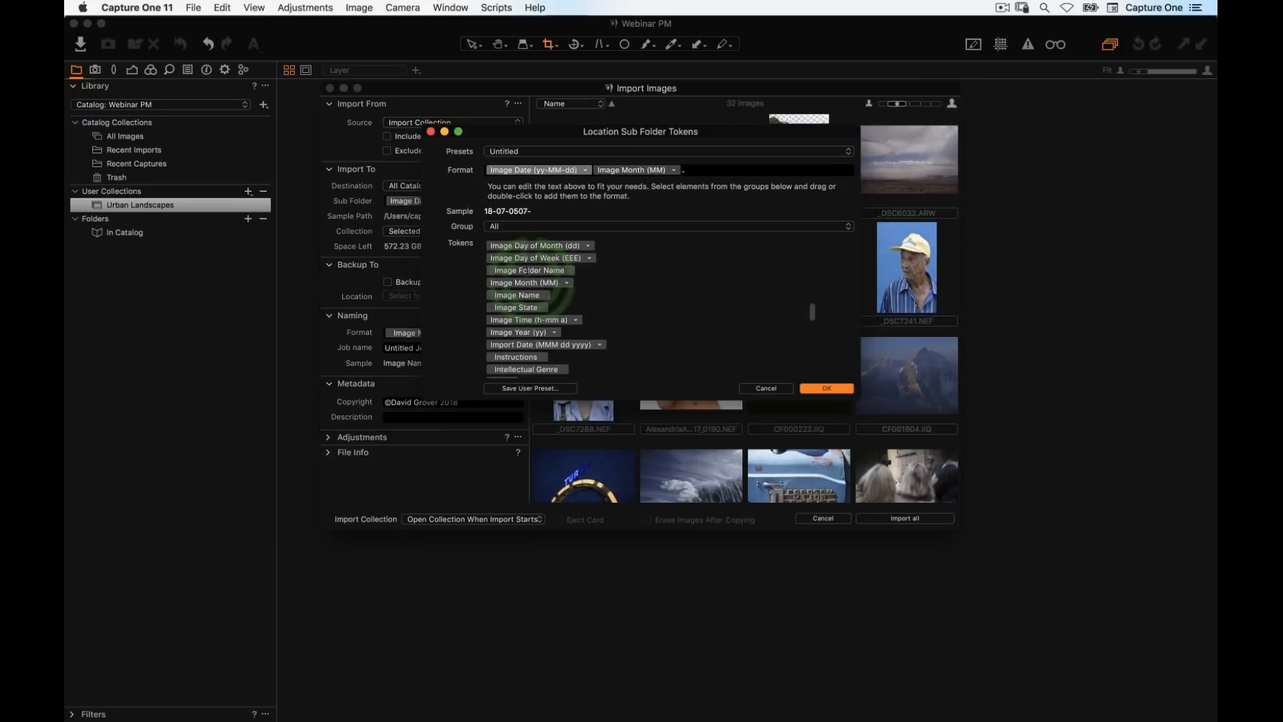
pyautogui.moveTo(540, 334); pyautogui.dragTo(726, 163)
# Remove the hyphen and the Image Month token from the sub folder format and confirm it
pyautogui.click(704, 170)
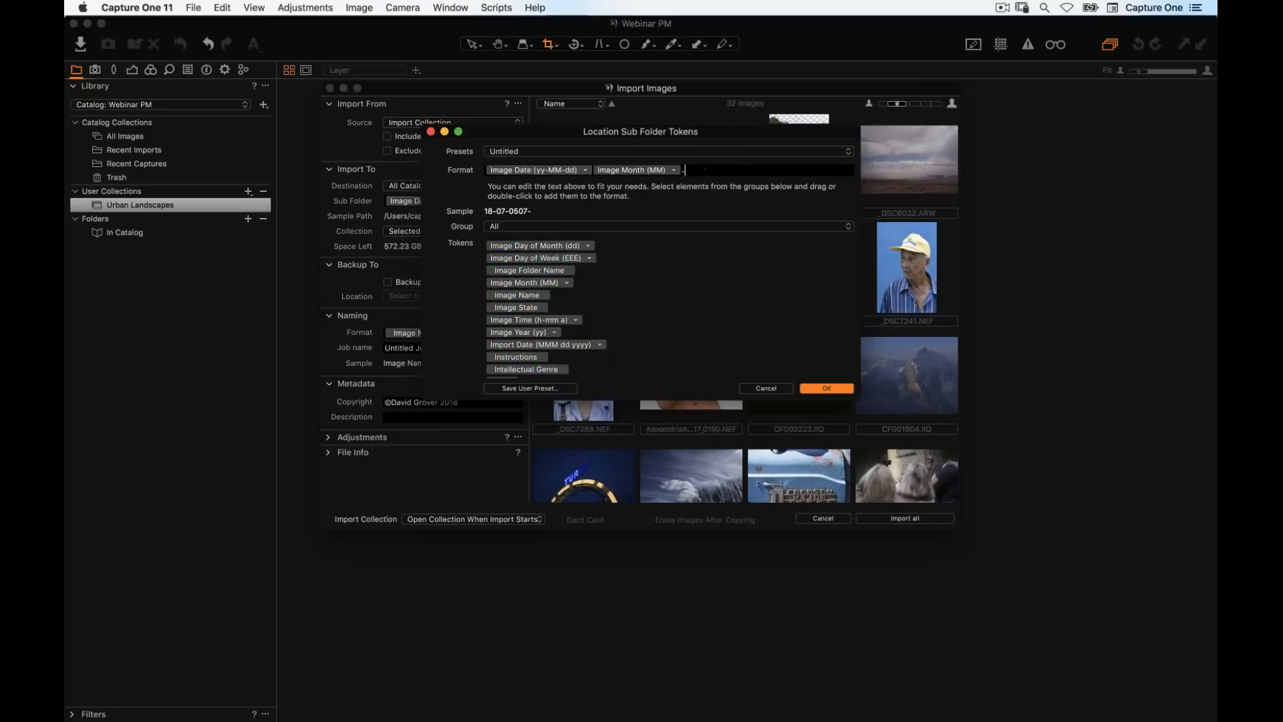
pyautogui.press('BackSpace')
pyautogui.press('BackSpace')
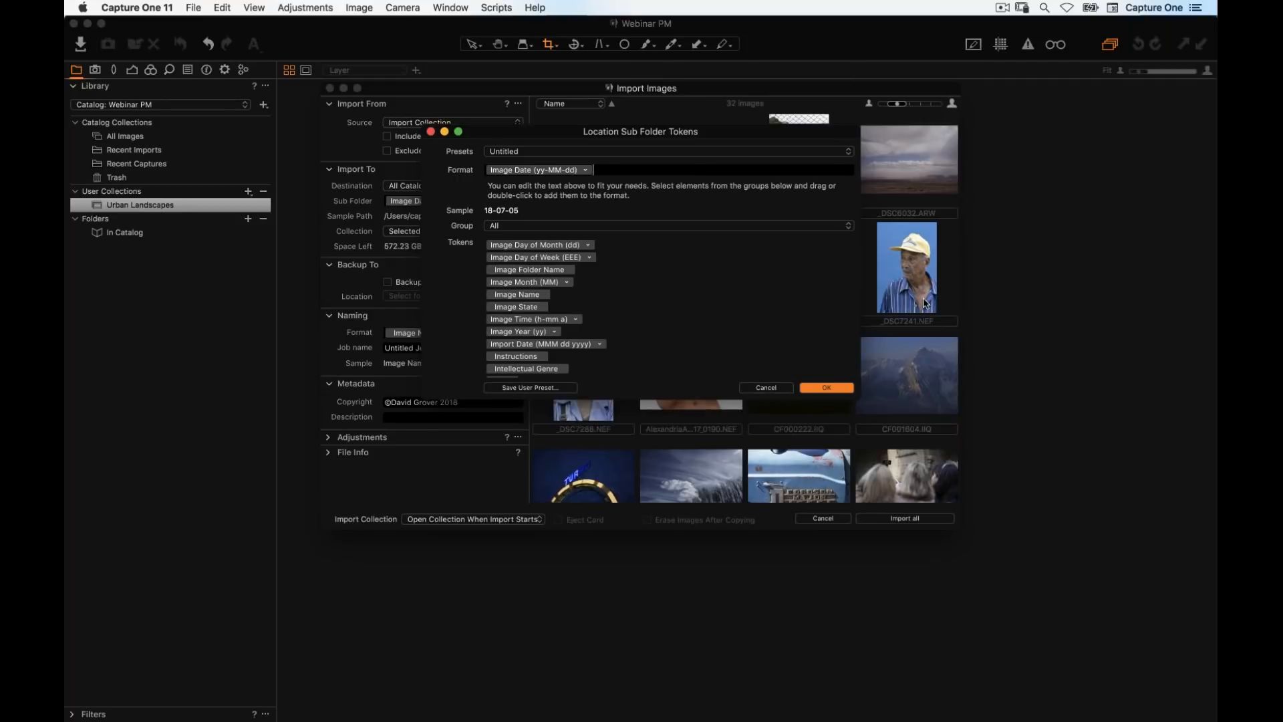
pyautogui.press('Return')
pyautogui.click(813, 385)
pyautogui.click(827, 389)
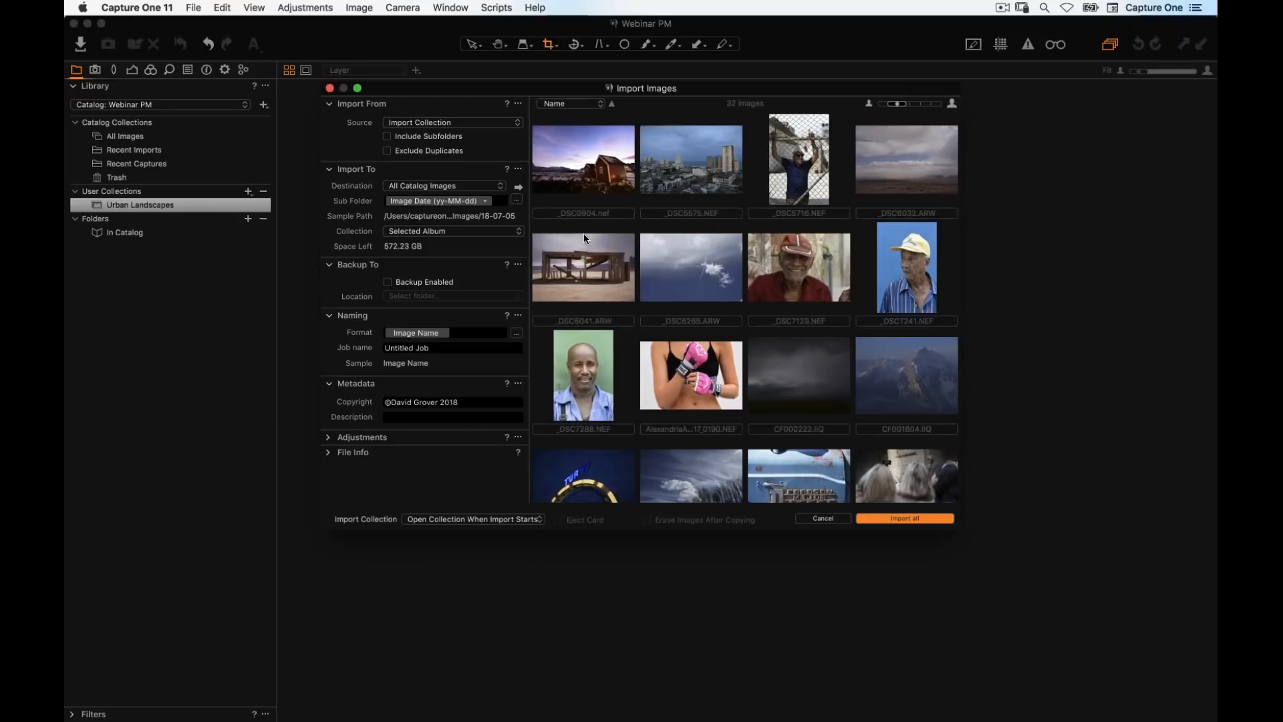
# Reopen the sub folder tokens and append a slash and the Camera Serial token after the Image Date
pyautogui.click(516, 202)
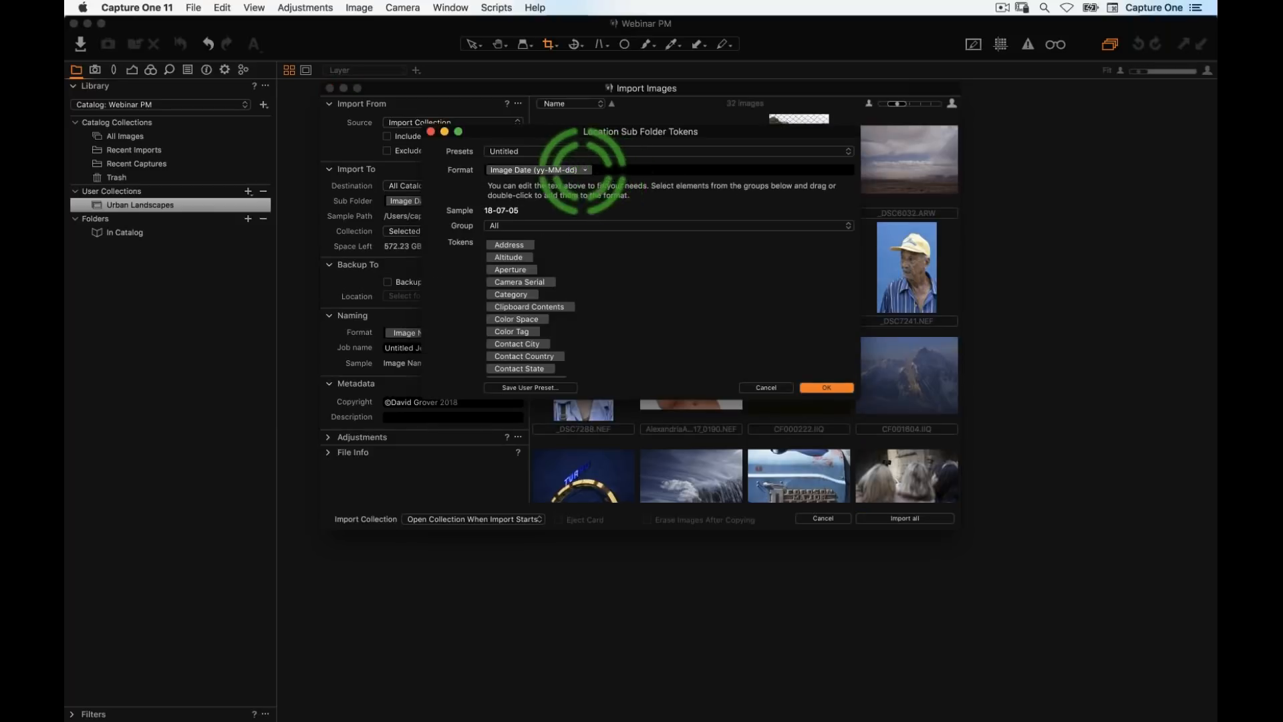
pyautogui.click(616, 172)
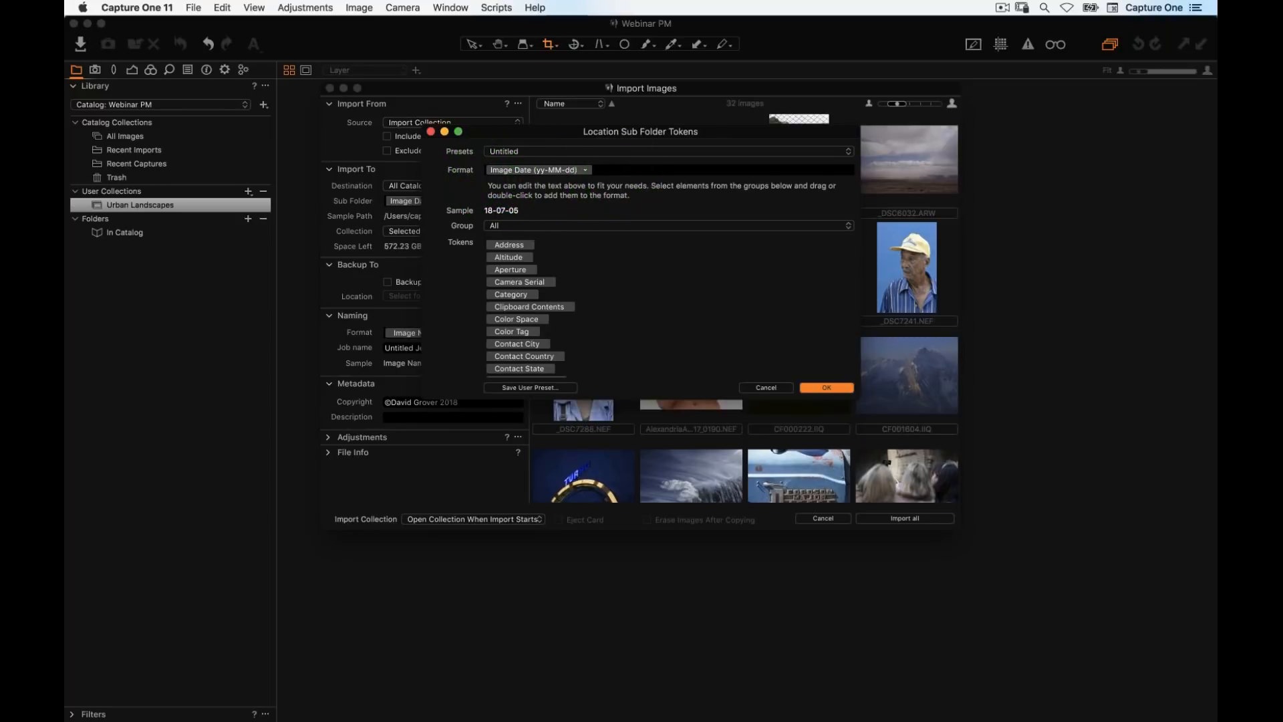
pyautogui.write('/')
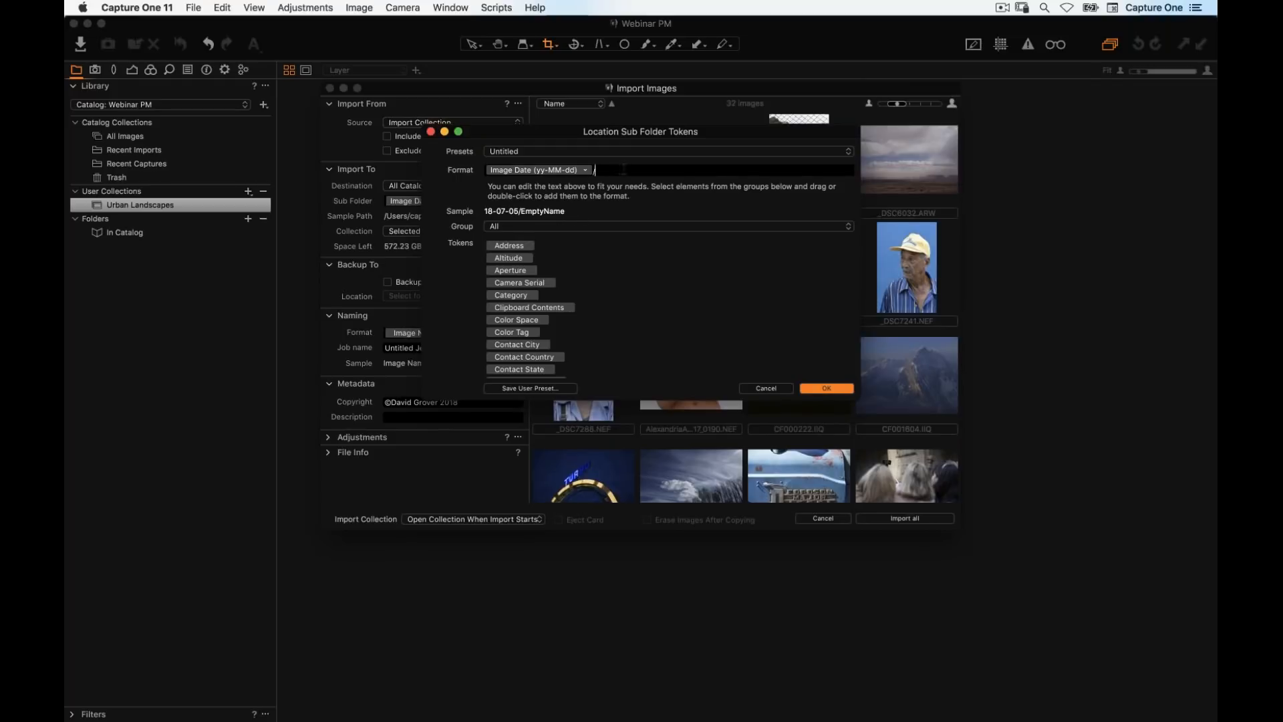
pyautogui.write('/')
pyautogui.write('cM')
pyautogui.press('BackSpace')
pyautogui.press('BackSpace')
pyautogui.write('Ca')
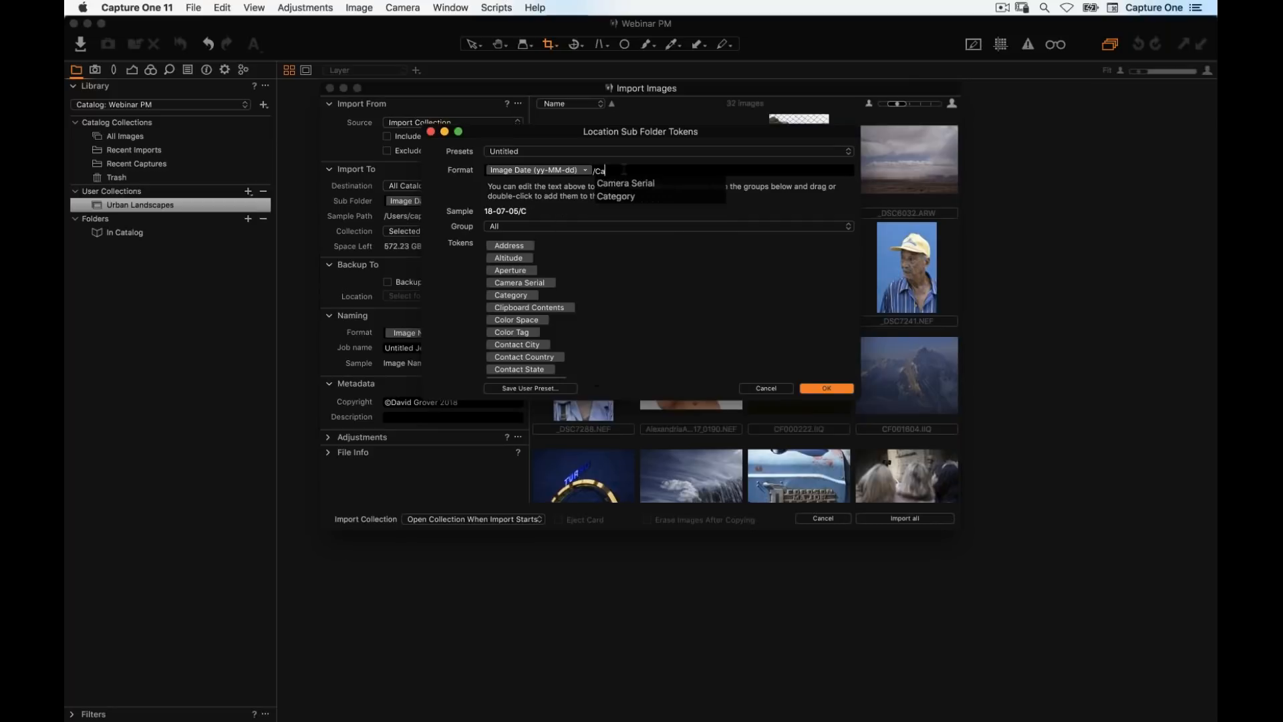
pyautogui.write('m')
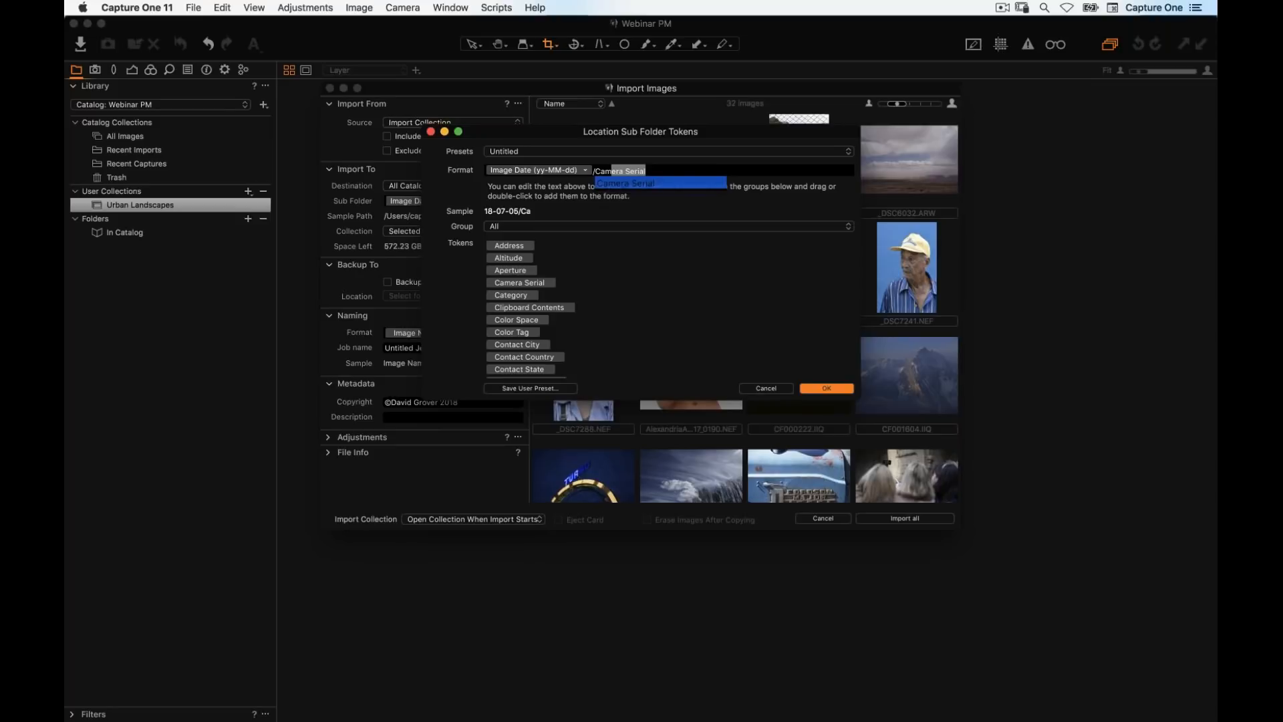
pyautogui.press('Return')
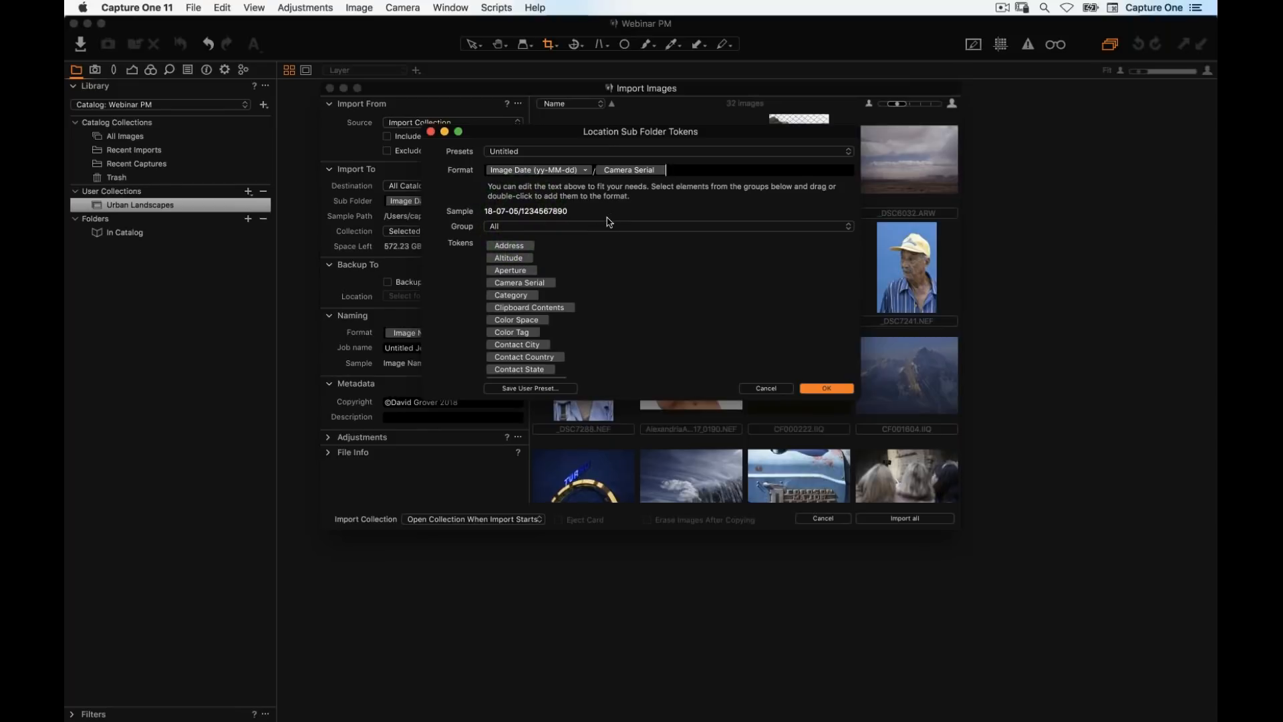
# Remove the slash and the Camera Serial token after the Image Date in the sub folder format
pyautogui.write('/')
pyautogui.press('BackSpace')
pyautogui.press('BackSpace')
pyautogui.press('BackSpace')
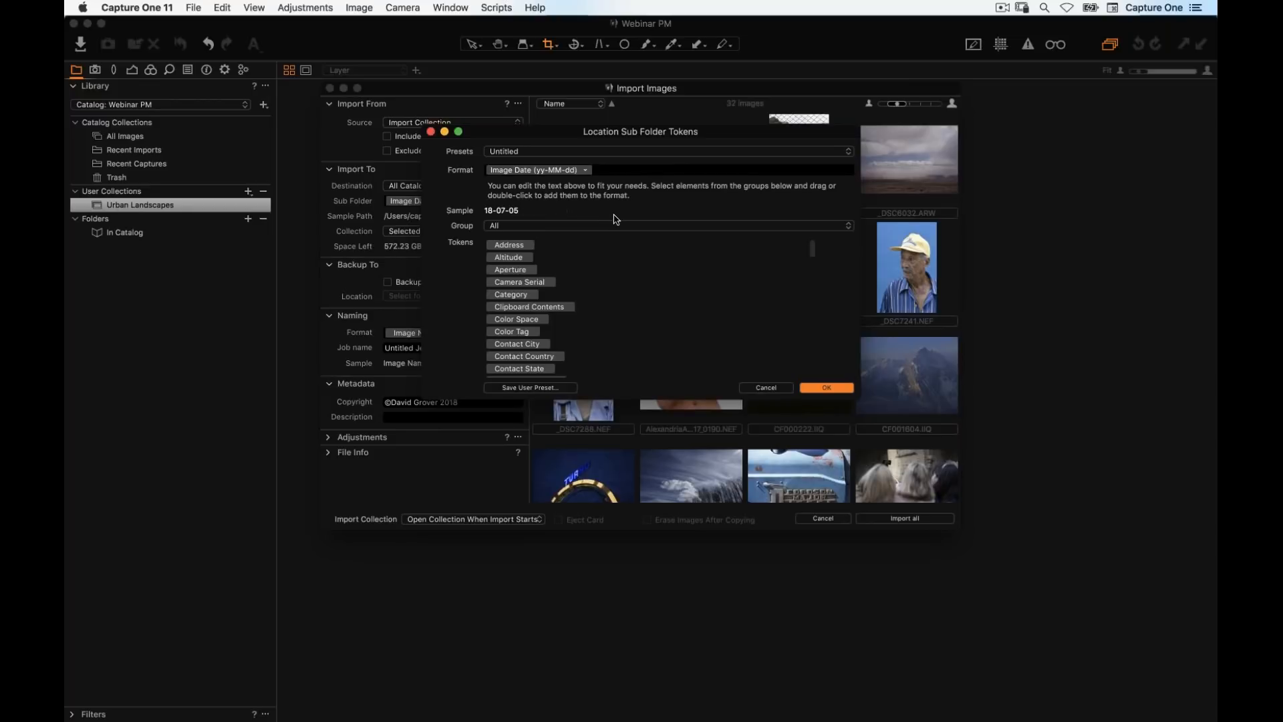
# Try placing a Camera Serial token and a slash before the Image Date in the sub folder format
pyautogui.write('c')
pyautogui.press('Escape')
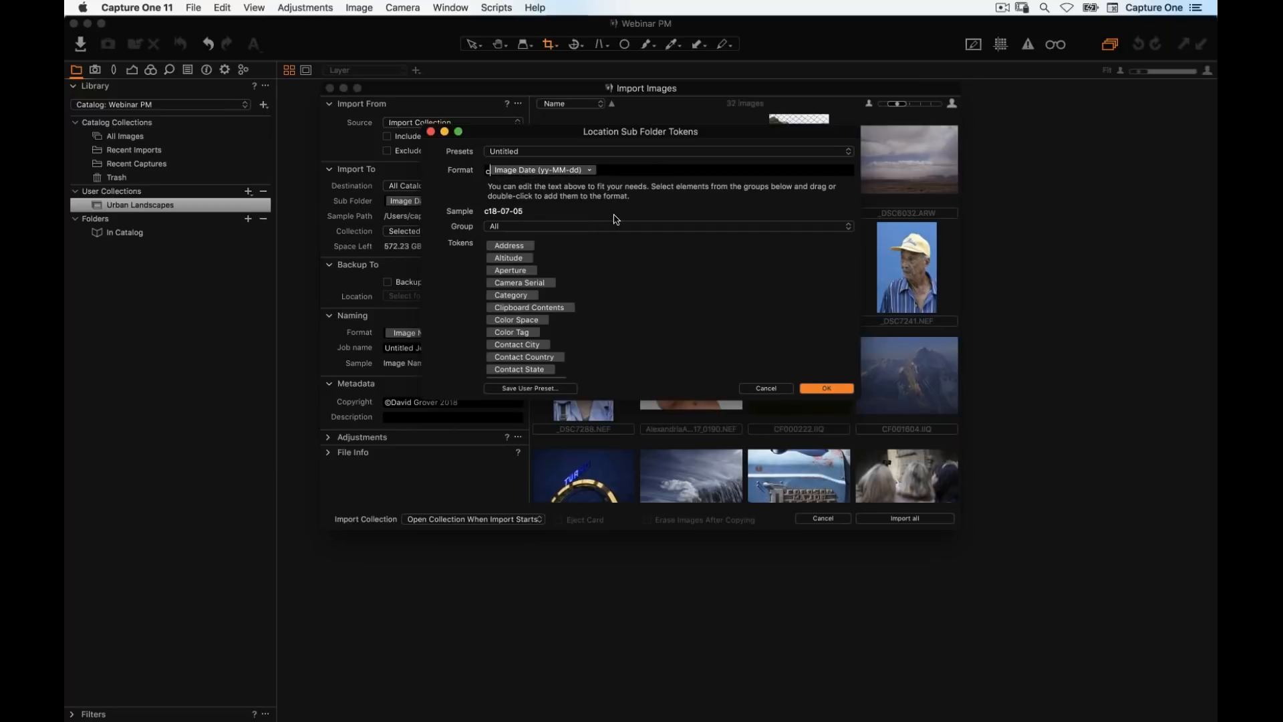
pyautogui.write('amera Serial')
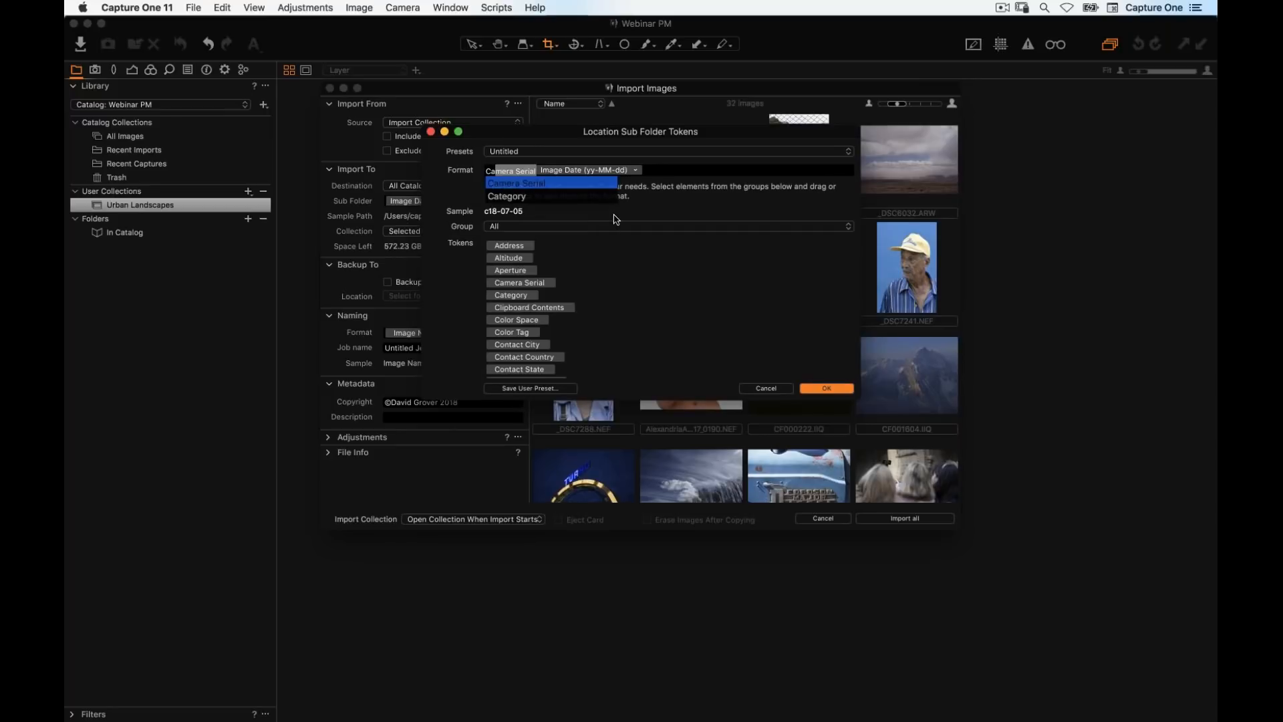
pyautogui.press('Return')
pyautogui.write('/')
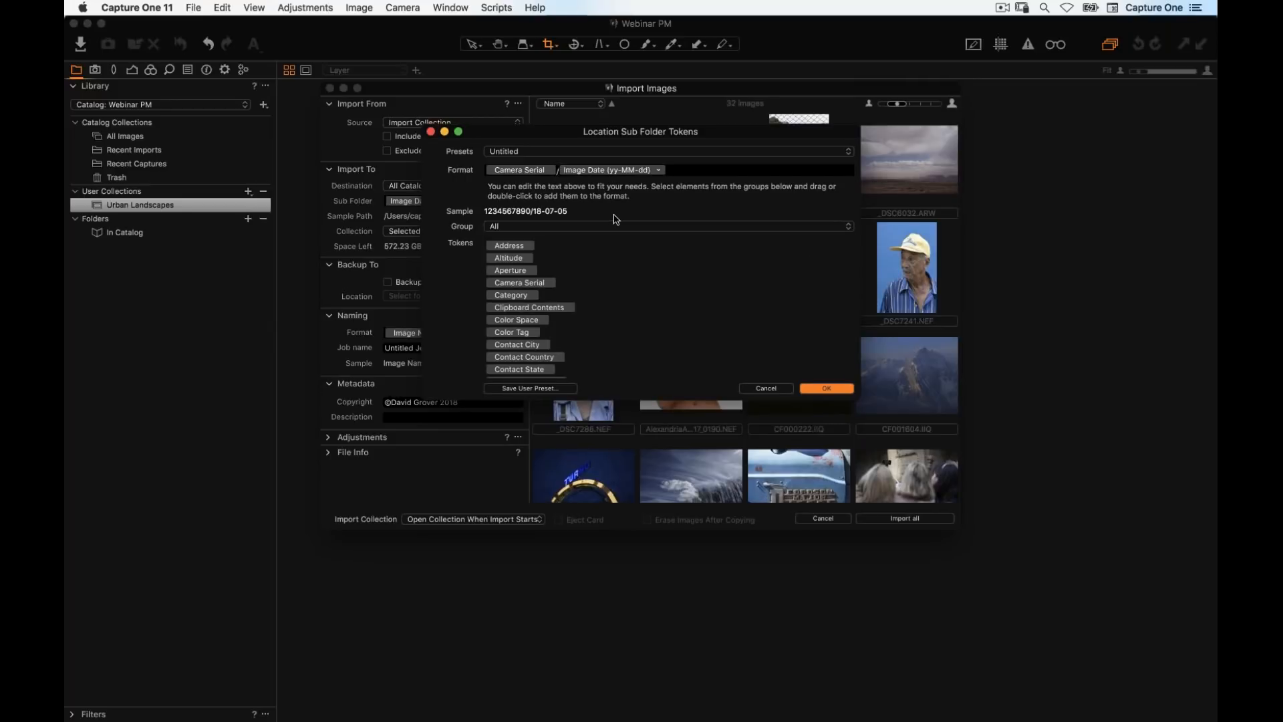
# Delete the leading slash and Camera Serial token so only Image Date (yy-MM-dd) is left, and confirm the format
pyautogui.press('BackSpace')
pyautogui.press('BackSpace')
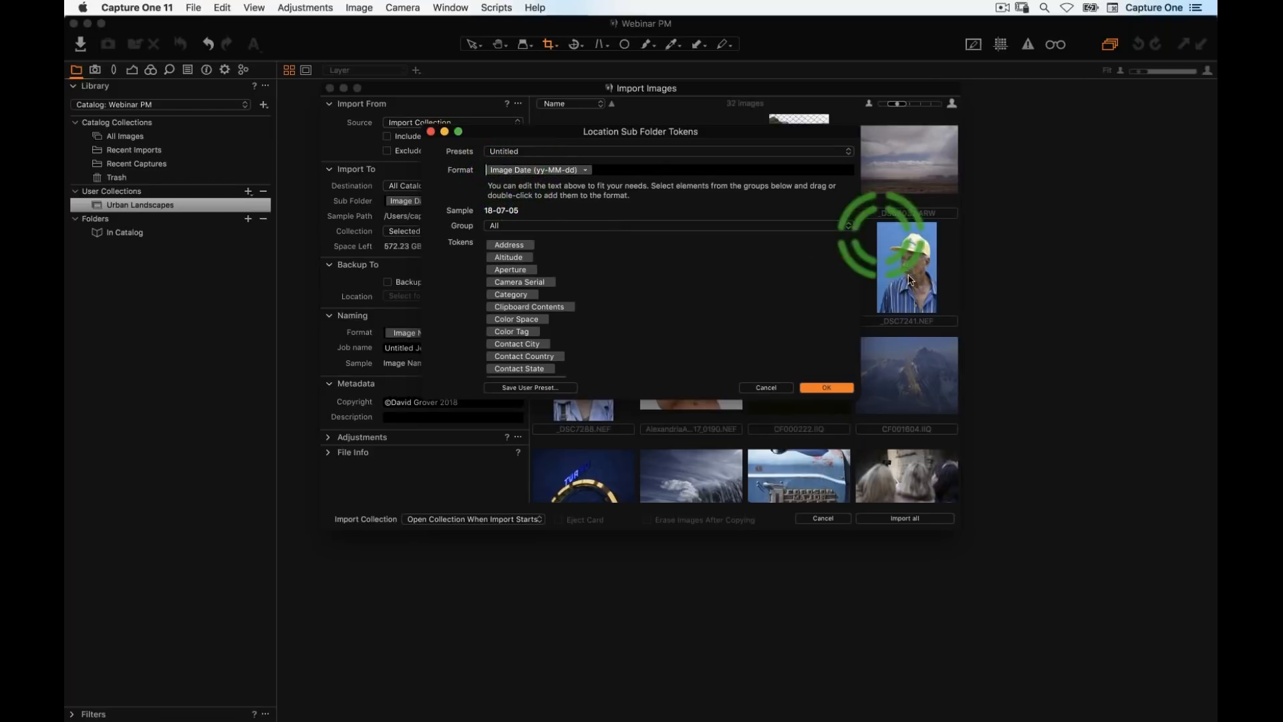
pyautogui.click(826, 387)
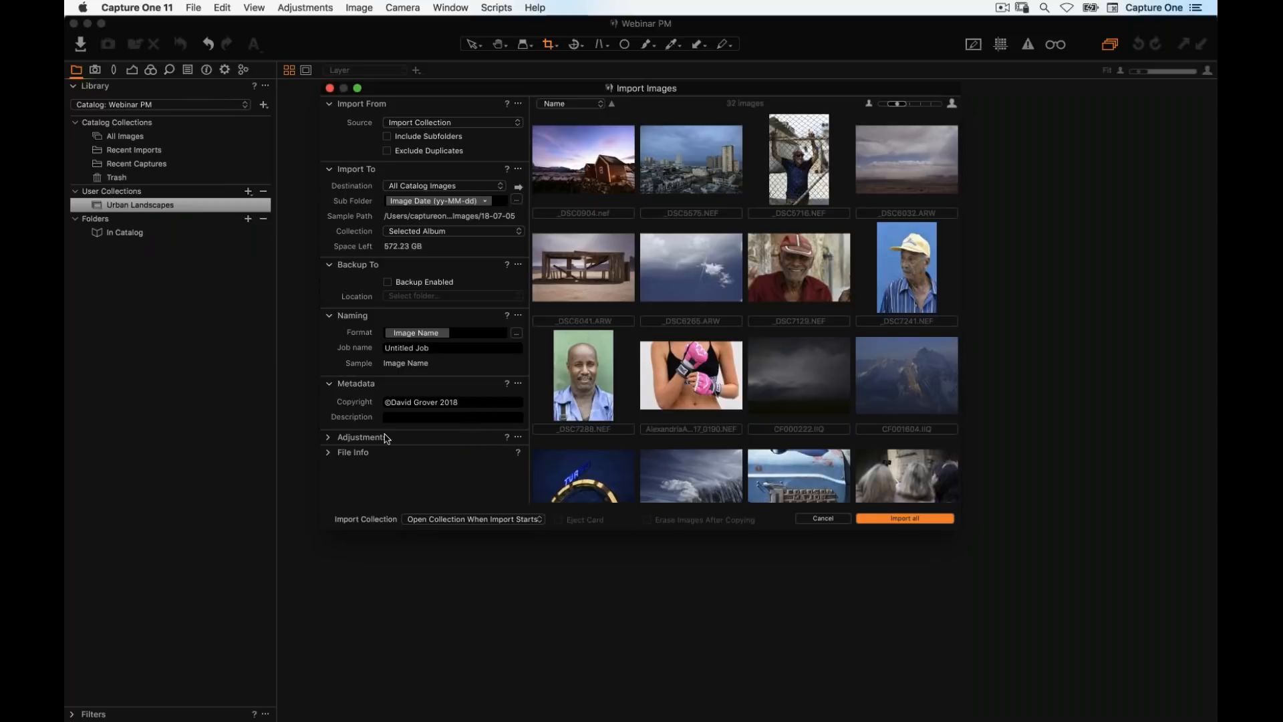
# Remove the DGR Basic Meta style from the import adjustments
pyautogui.click(327, 438)
pyautogui.click(427, 422)
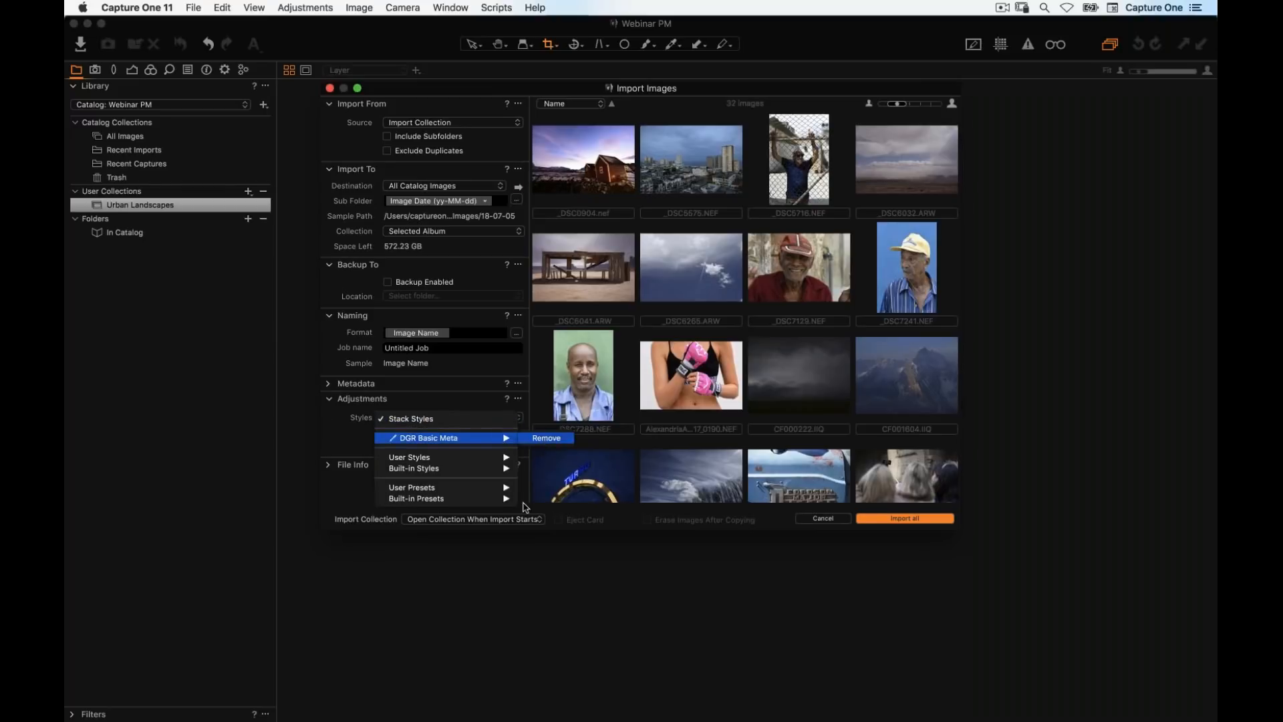
pyautogui.click(546, 438)
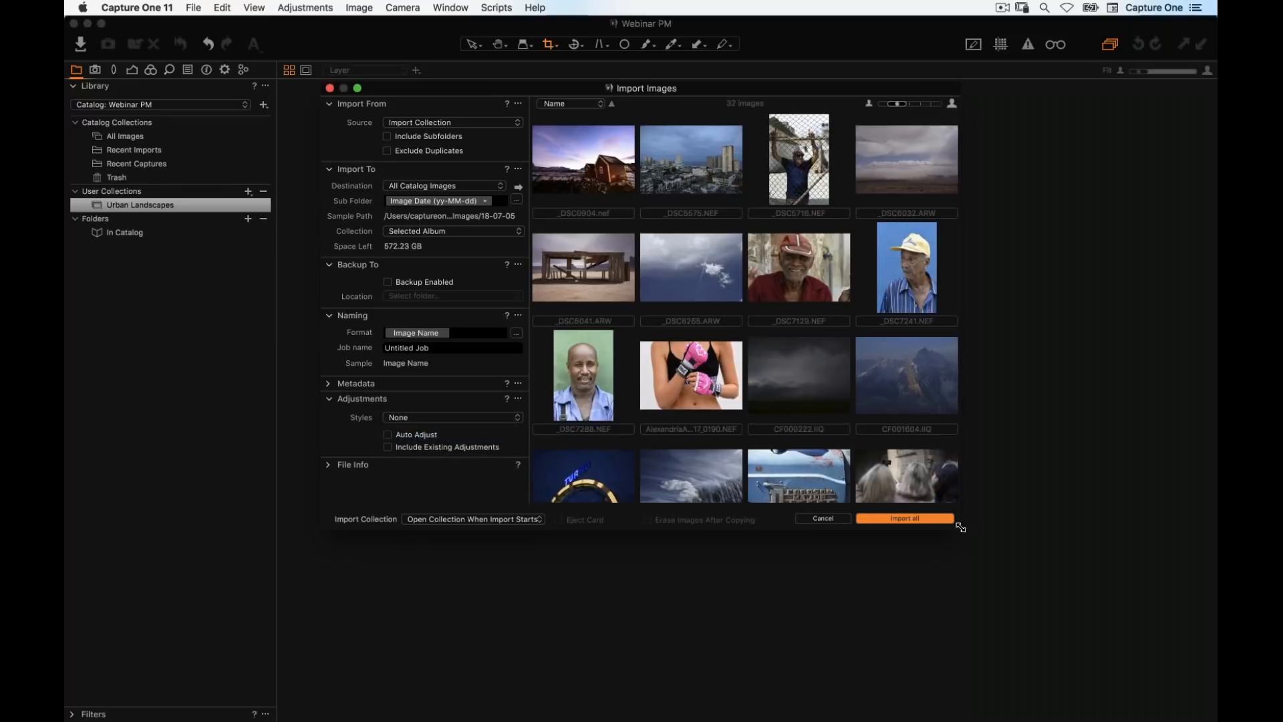
# Import all the images into the Urban Landscapes album and reduce the browser's thumbnail size
pyautogui.moveTo(960, 527); pyautogui.dragTo(1079, 635)
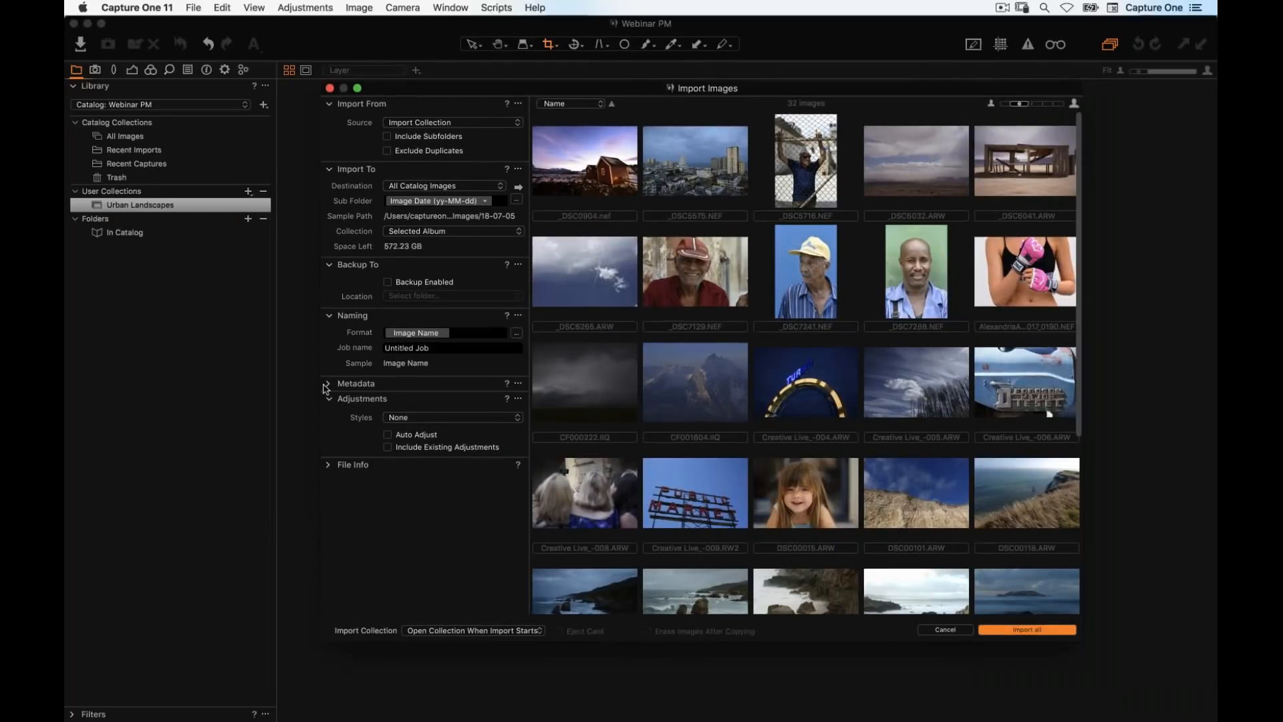
pyautogui.click(327, 388)
pyautogui.click(1027, 630)
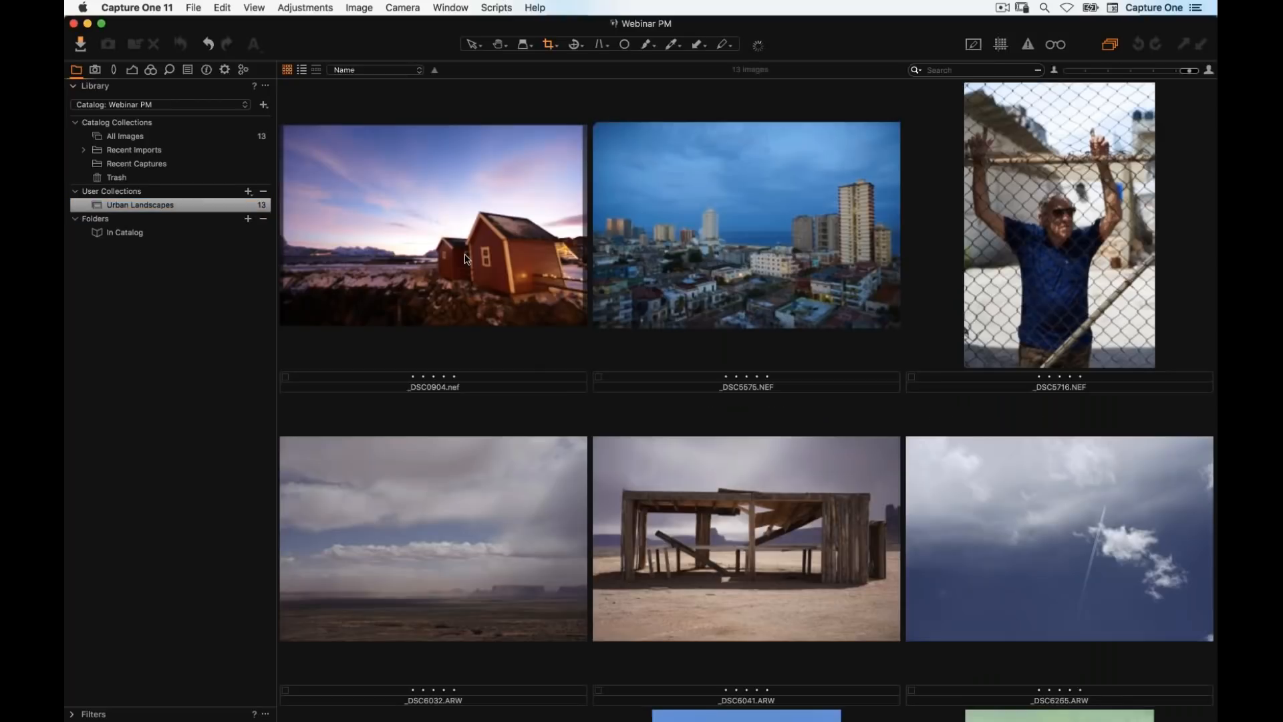
pyautogui.moveTo(1189, 70); pyautogui.dragTo(1113, 70)
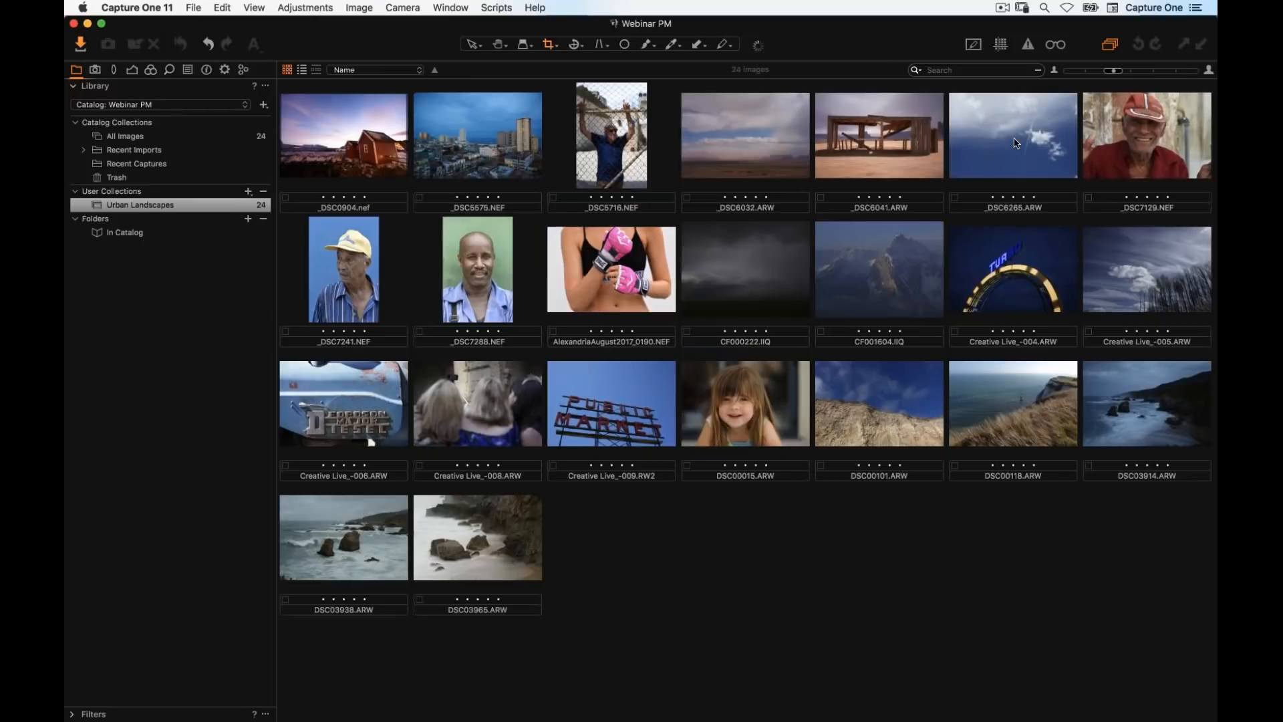
pyautogui.click(133, 208)
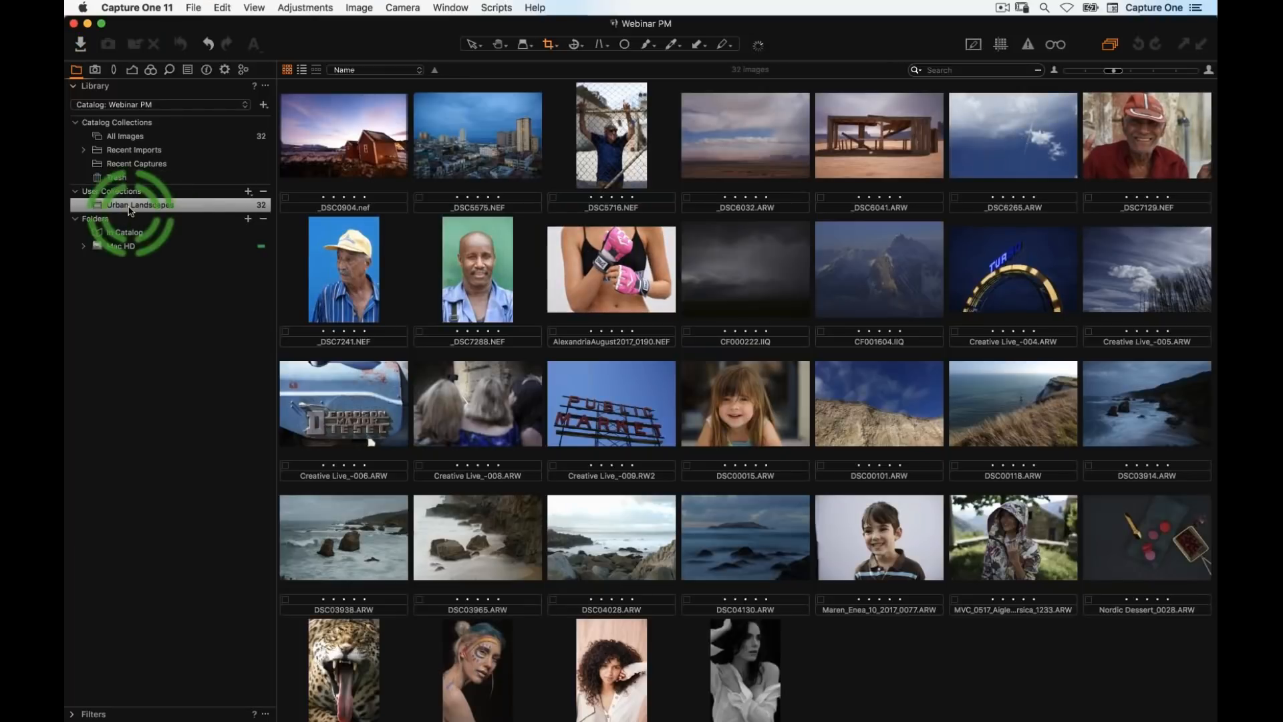
# Expand the Mac HD folder hierarchy down to the date sub folders inside All Catalog Images
pyautogui.click(83, 246)
pyautogui.click(104, 274)
pyautogui.click(113, 288)
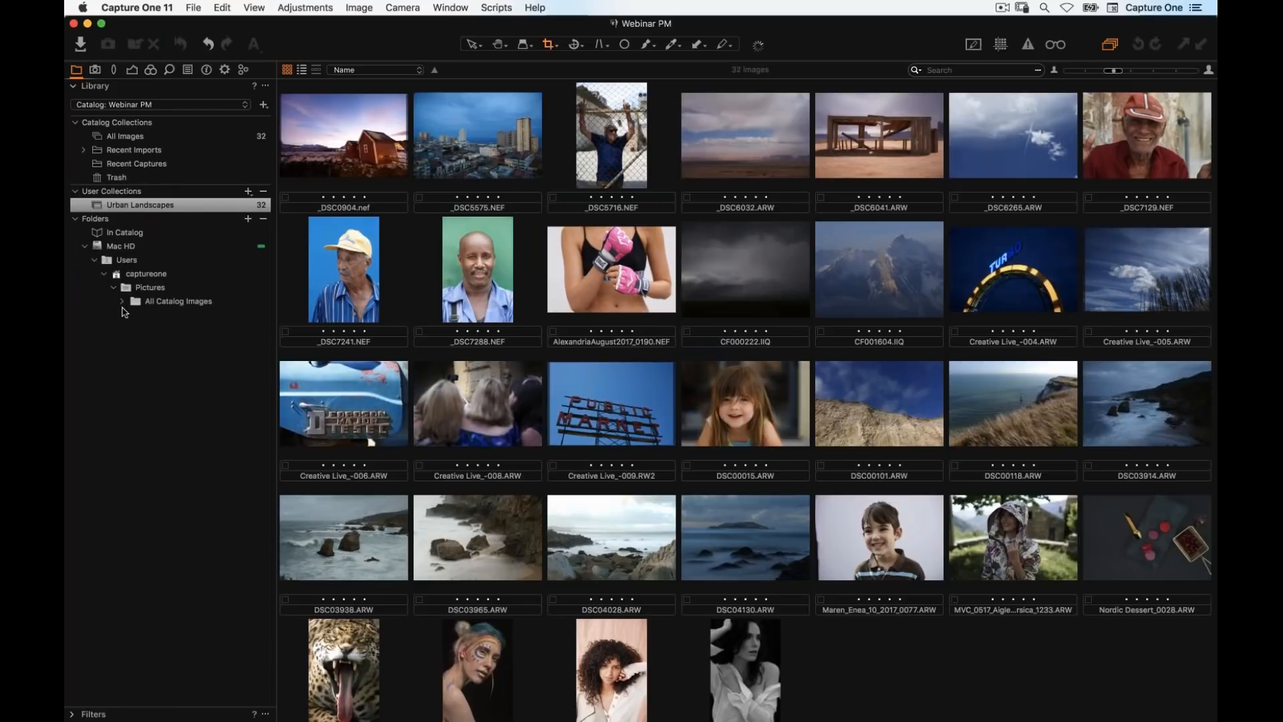
pyautogui.click(122, 301)
# Go through the date sub folders of All Catalog Images one after another to view their images
pyautogui.click(177, 317)
pyautogui.press('Down')
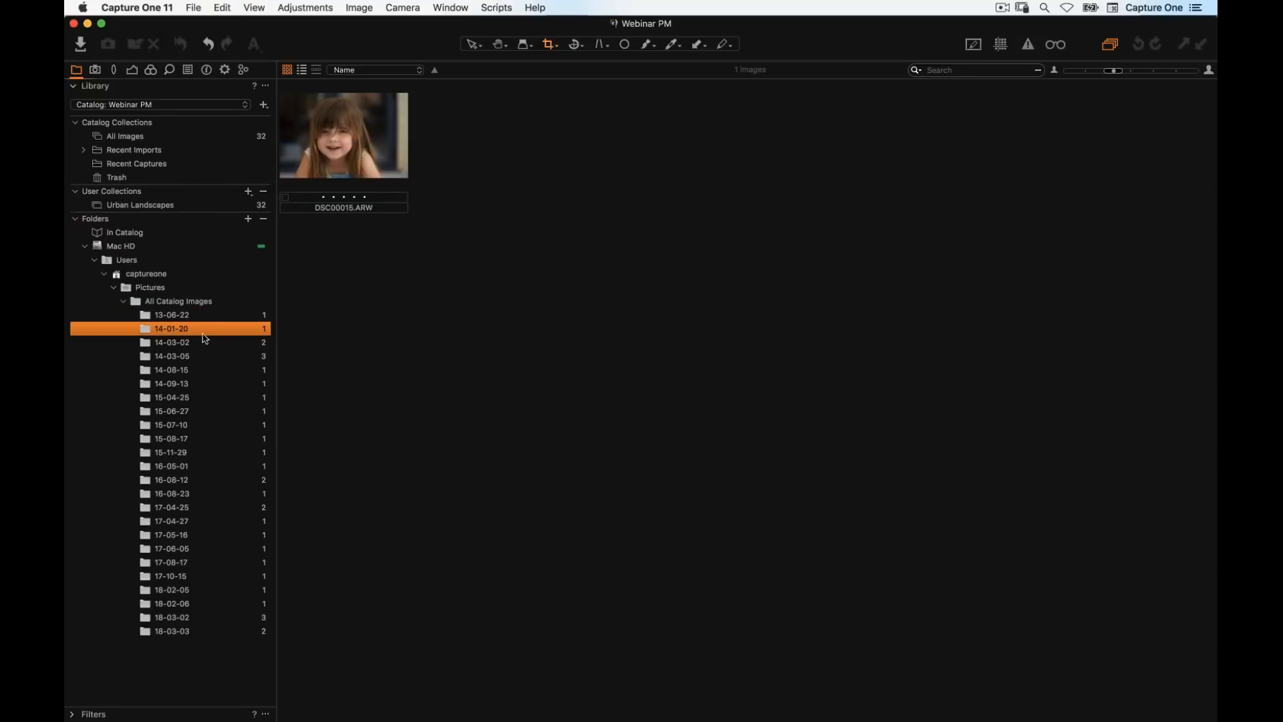
pyautogui.press('Down')
pyautogui.press('Down')
pyautogui.press('Down')
pyautogui.press('Down')
pyautogui.press('Down')
pyautogui.press('Down')
pyautogui.press('Down')
pyautogui.press('Down')
pyautogui.press('Down')
pyautogui.press('Down')
pyautogui.press('Down')
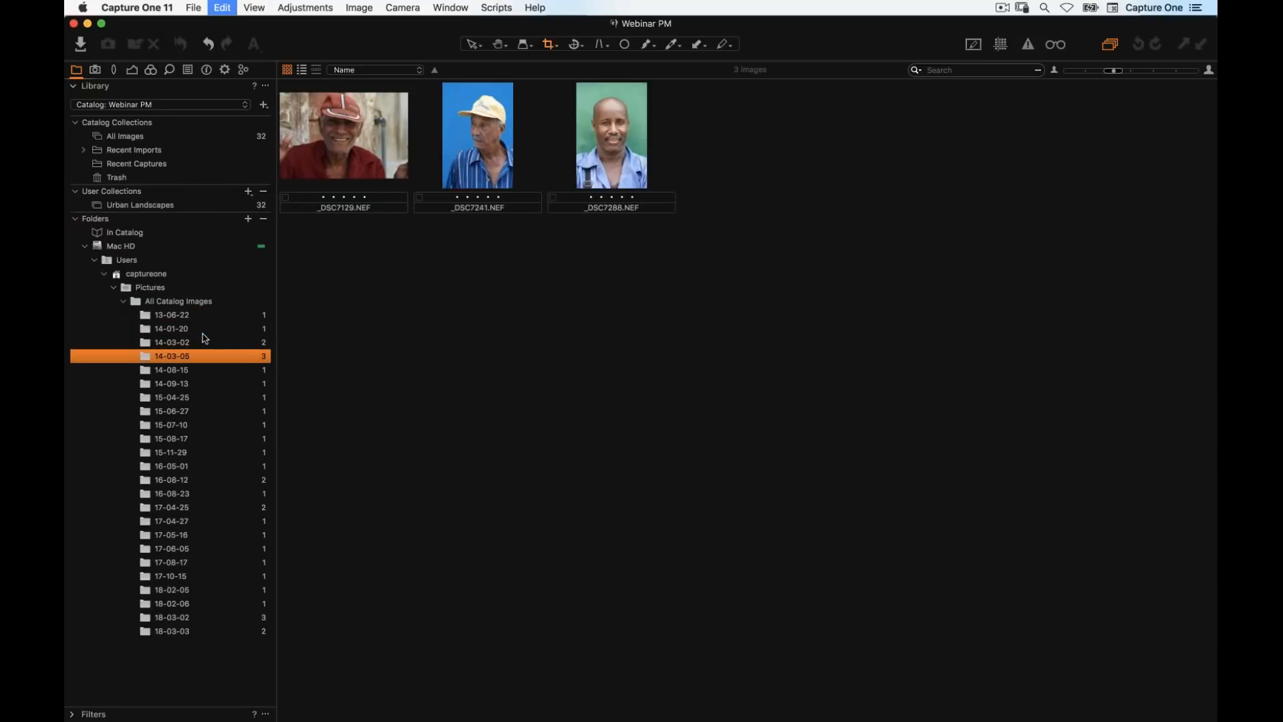
pyautogui.press('Down')
pyautogui.press('Down')
pyautogui.press('Down')
pyautogui.press('Down')
pyautogui.press('Down')
pyautogui.press('Down')
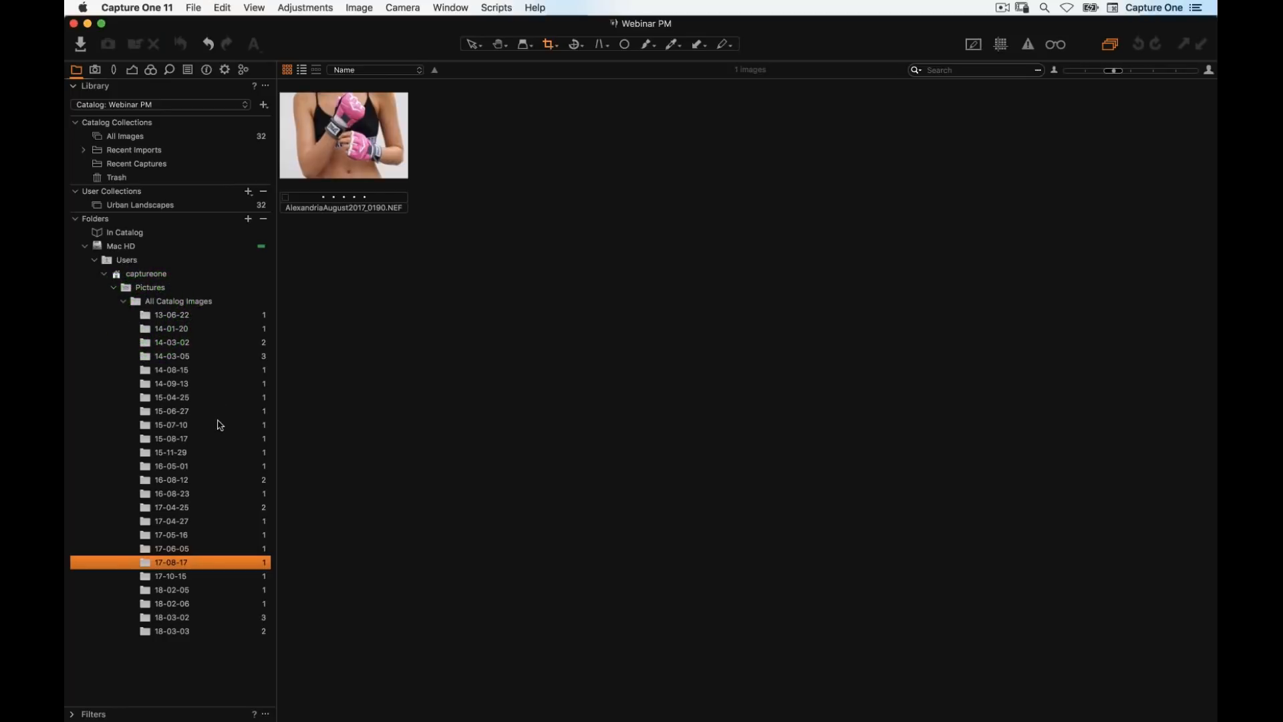
# Show the Urban Landscapes album and expand the Recent Imports collection
pyautogui.click(195, 204)
pyautogui.click(84, 151)
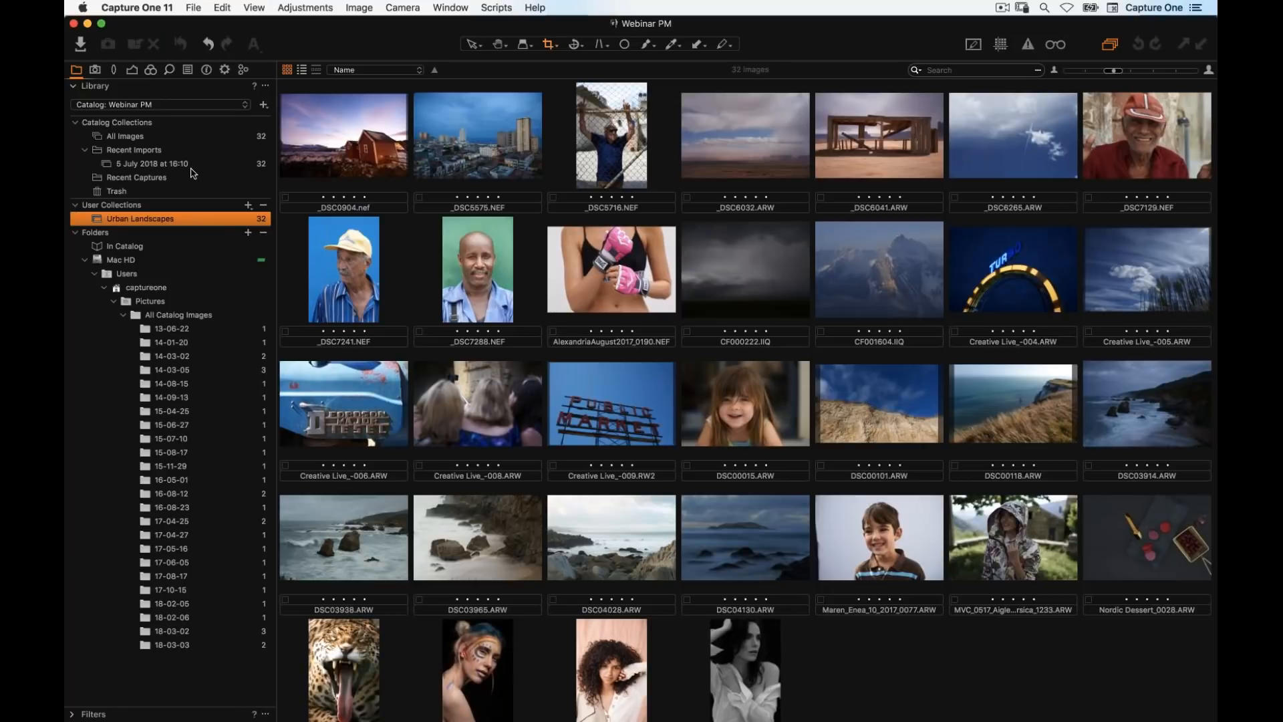
# Reveal the 13-06-22 folder in Finder and enlarge its window to view the whole folder structure
pyautogui.click(194, 329)
pyautogui.rightClick(196, 334)
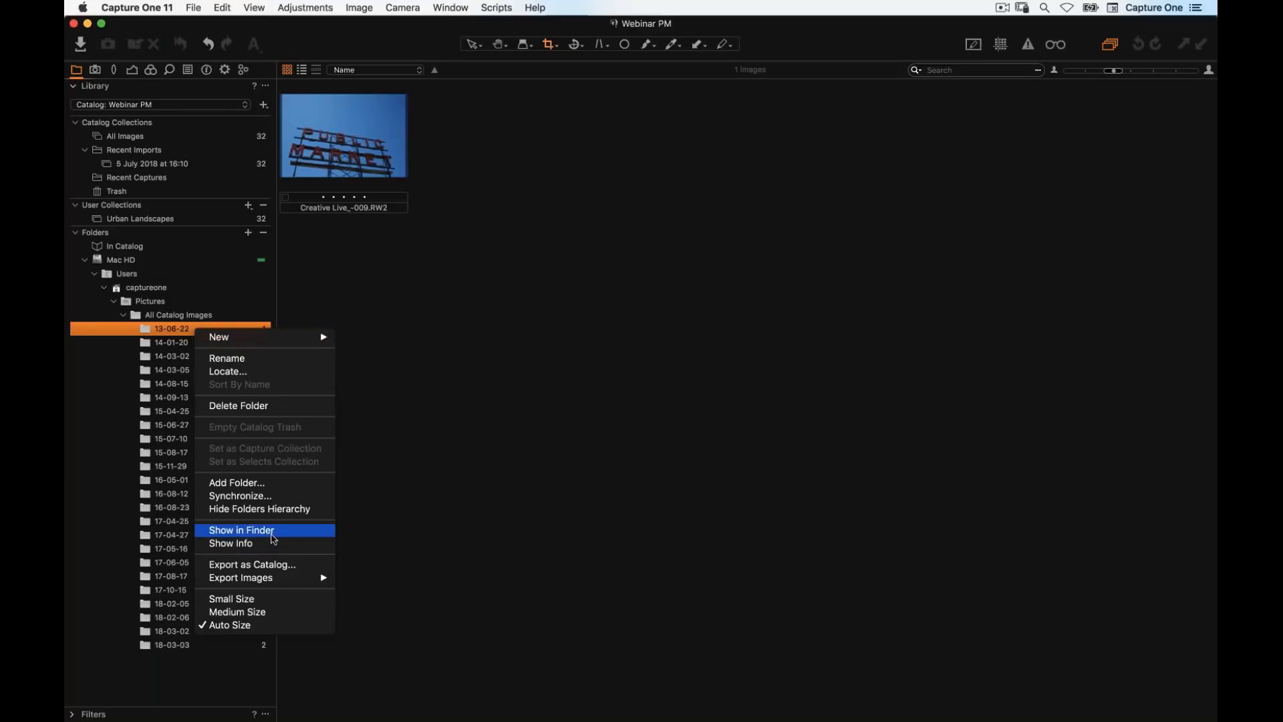
pyautogui.click(272, 532)
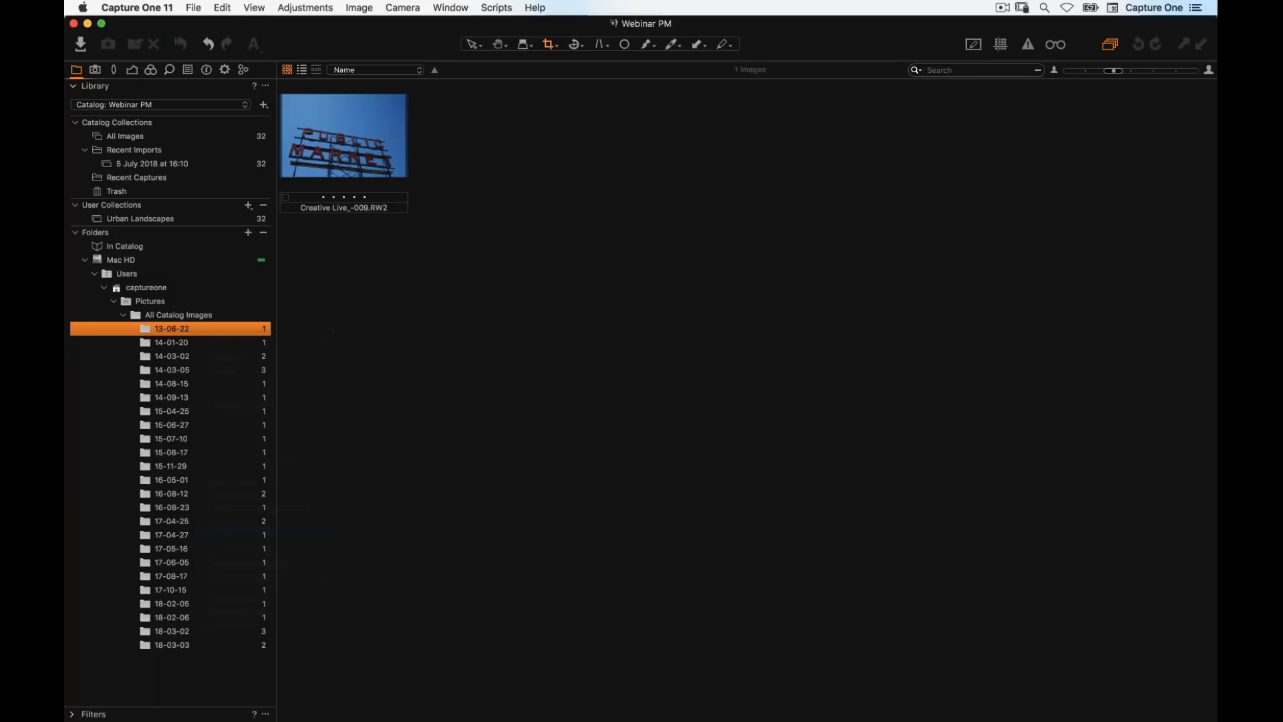
pyautogui.moveTo(902, 414); pyautogui.dragTo(1088, 542)
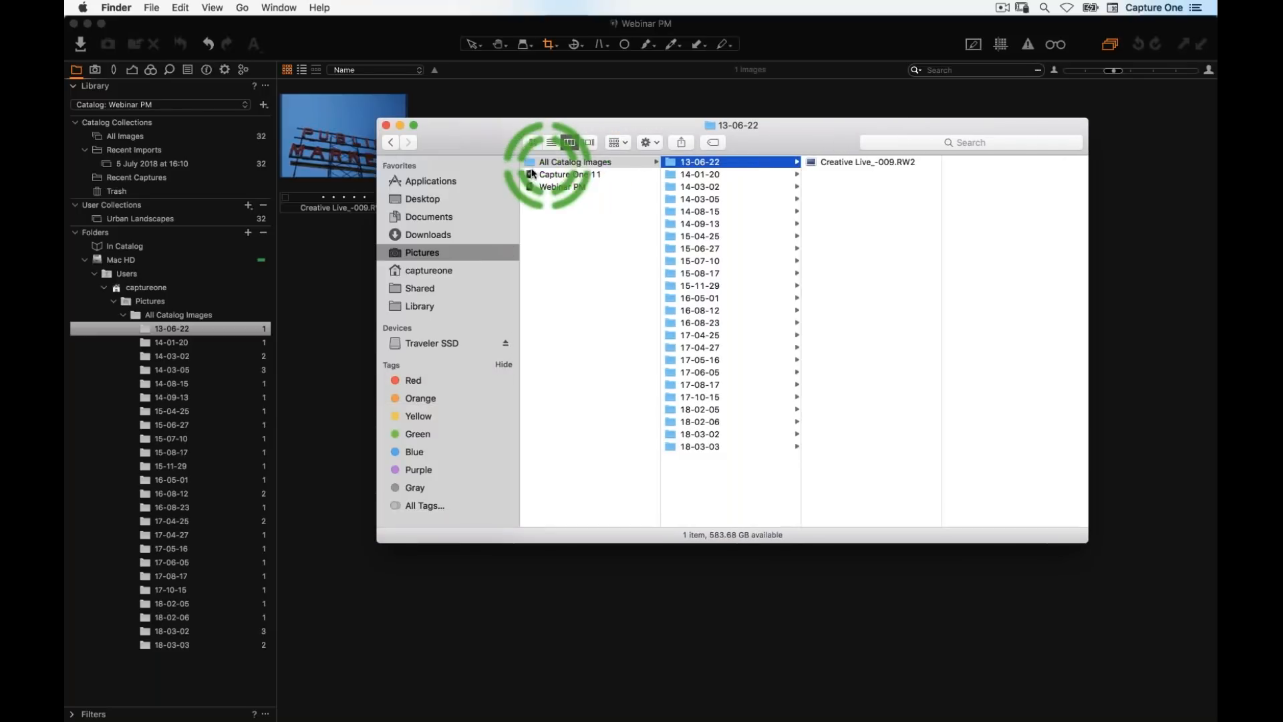
# Reveal the 13-06-22 folder in Finder again, look at its parent All Catalog Images folder, and return to Capture One
pyautogui.rightClick(187, 332)
pyautogui.click(192, 333)
pyautogui.rightClick(194, 332)
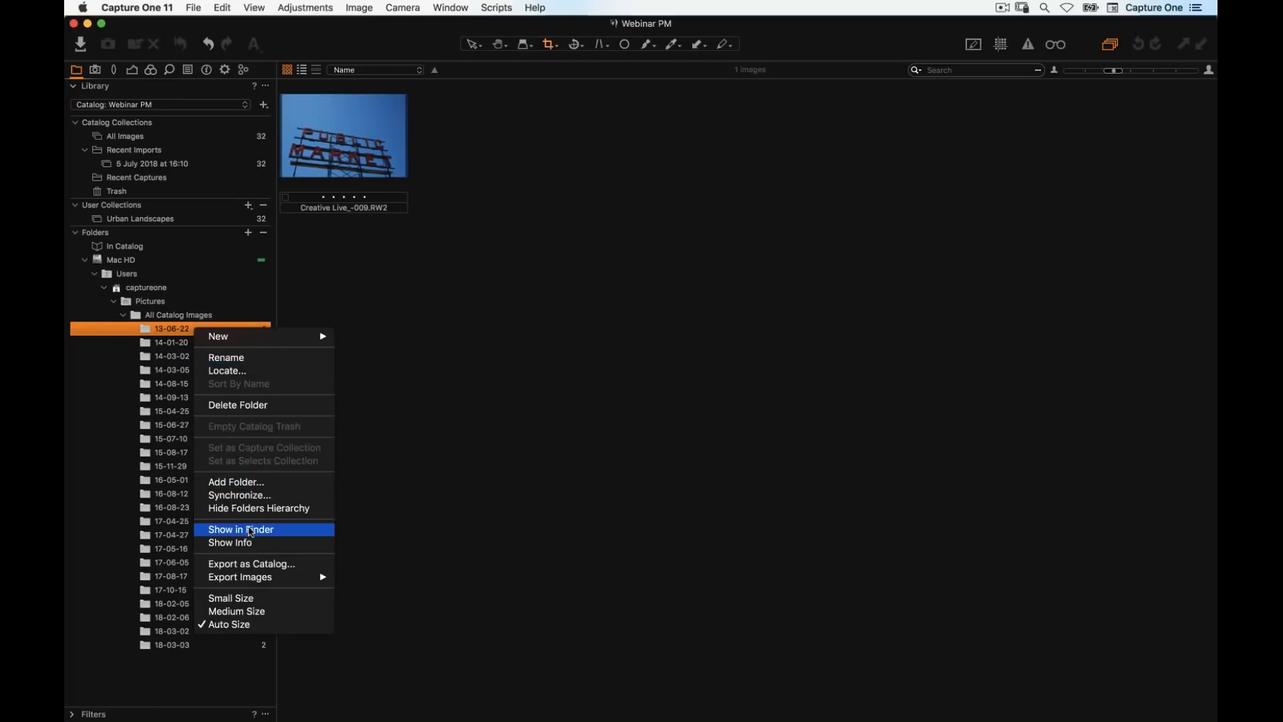
pyautogui.click(241, 529)
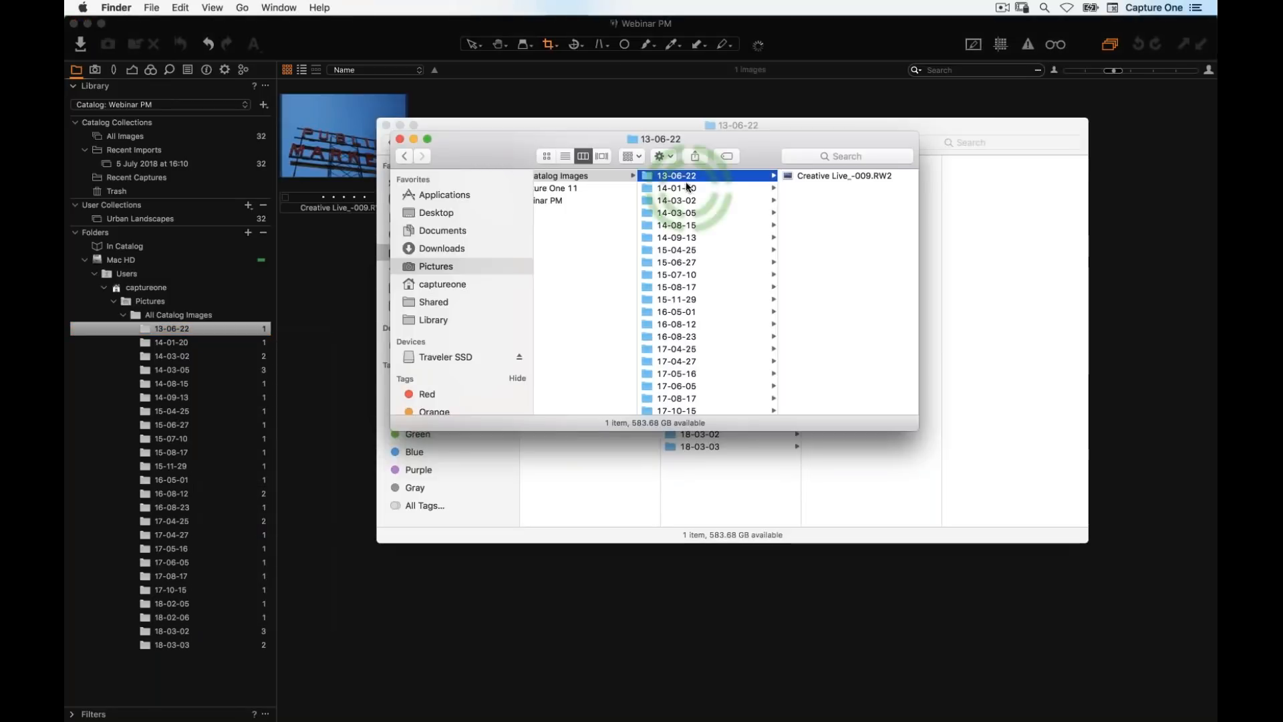
pyautogui.hscroll(-3, 621, 263)
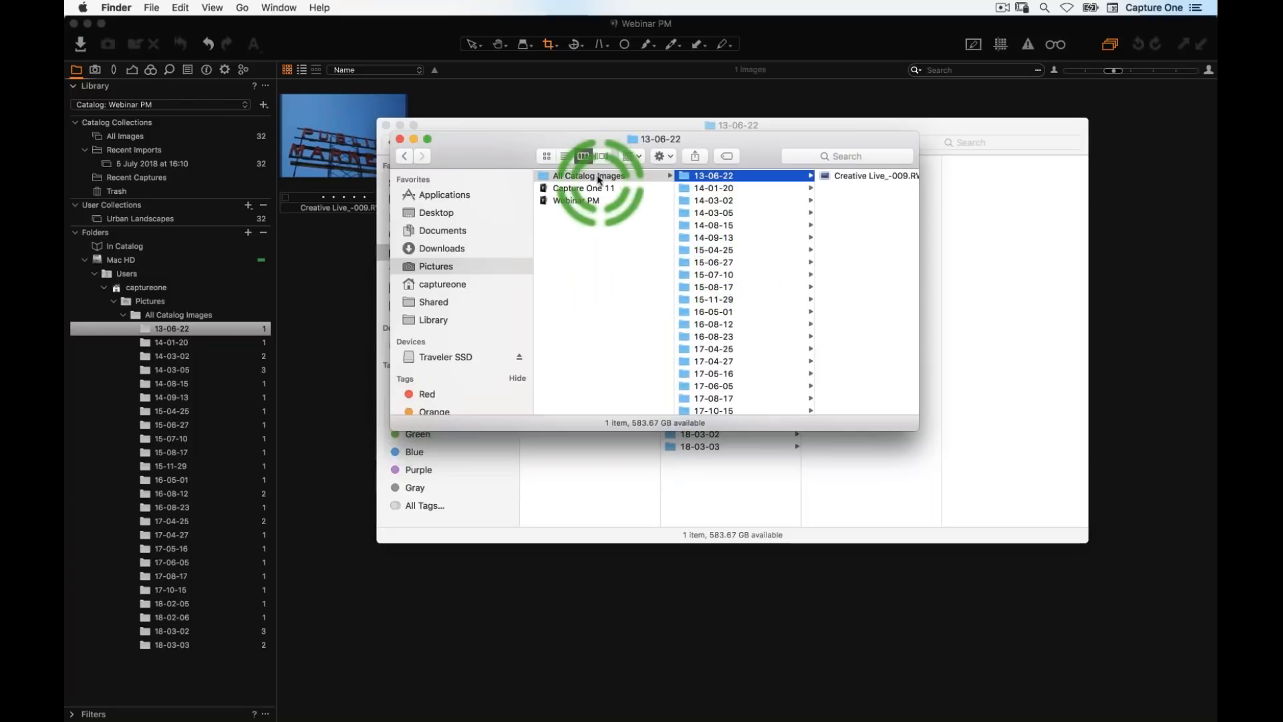
pyautogui.click(565, 579)
# Select Creative Live_-008.ARW in the Urban Landscapes album and check its metadata through to the Copyright Notice
pyautogui.click(167, 219)
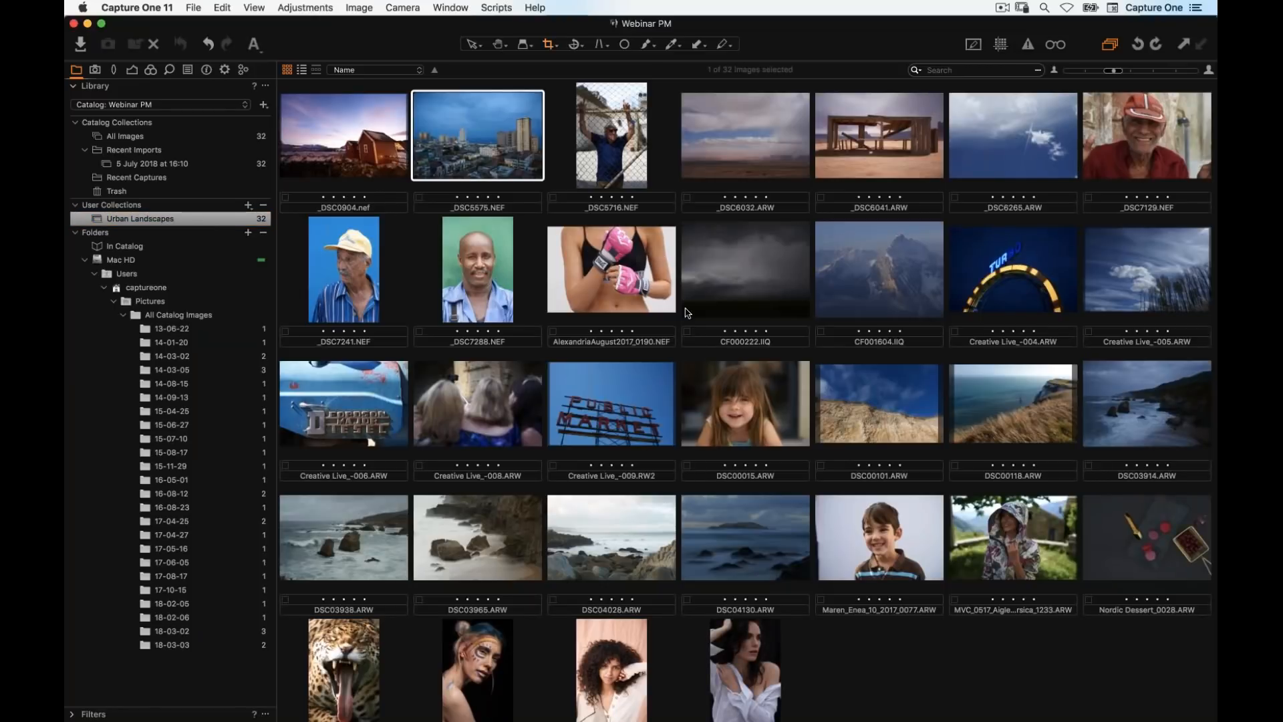
pyautogui.click(486, 400)
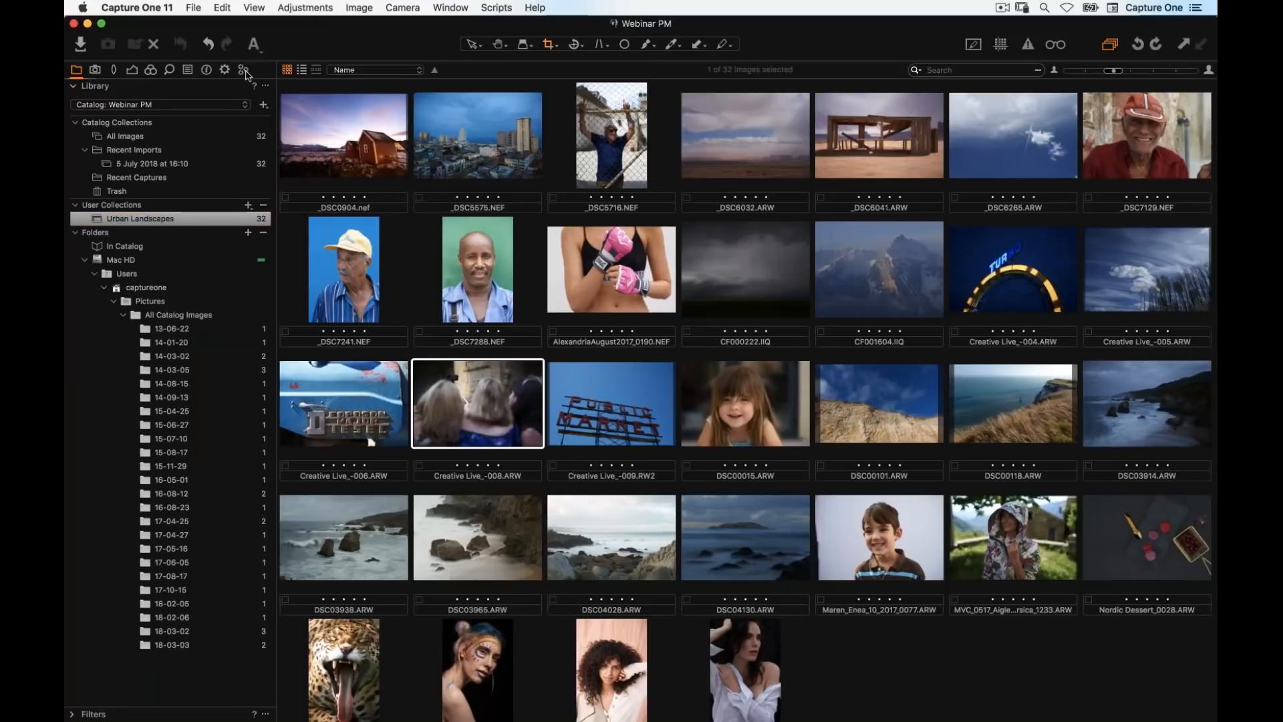
pyautogui.click(207, 70)
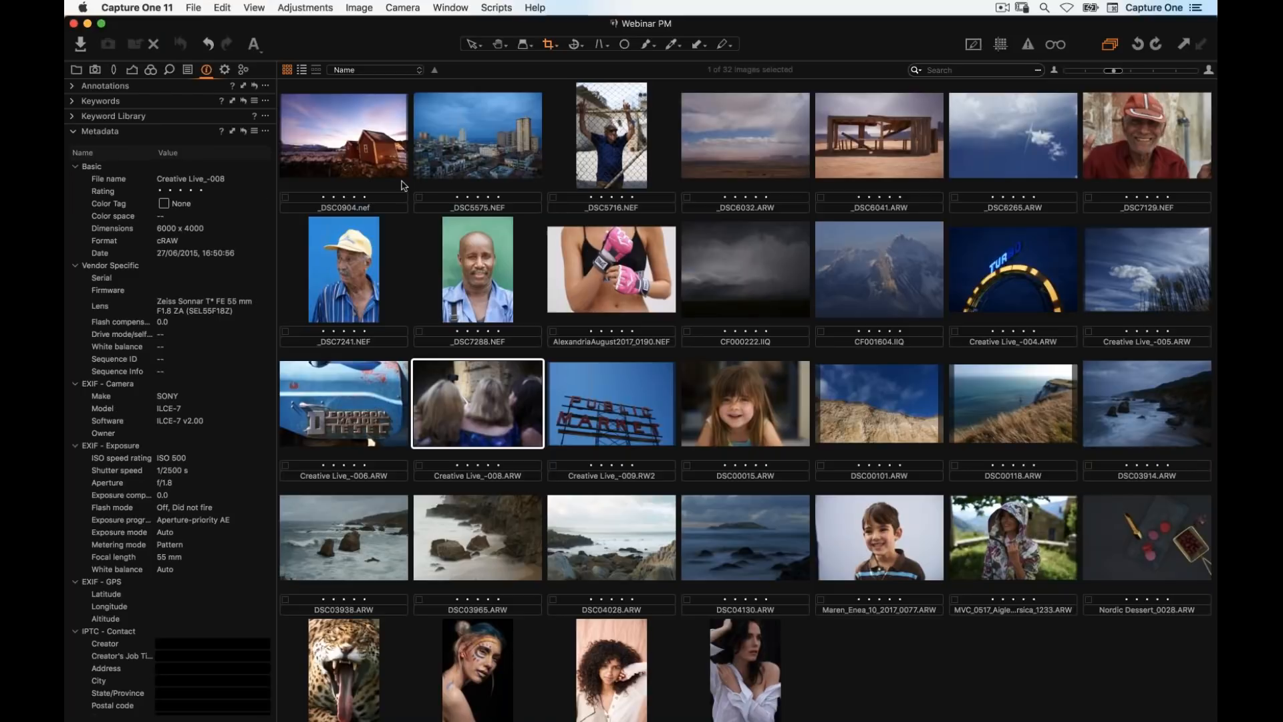
pyautogui.scroll(-5, 187, 374)
pyautogui.scroll(-3, 186, 361)
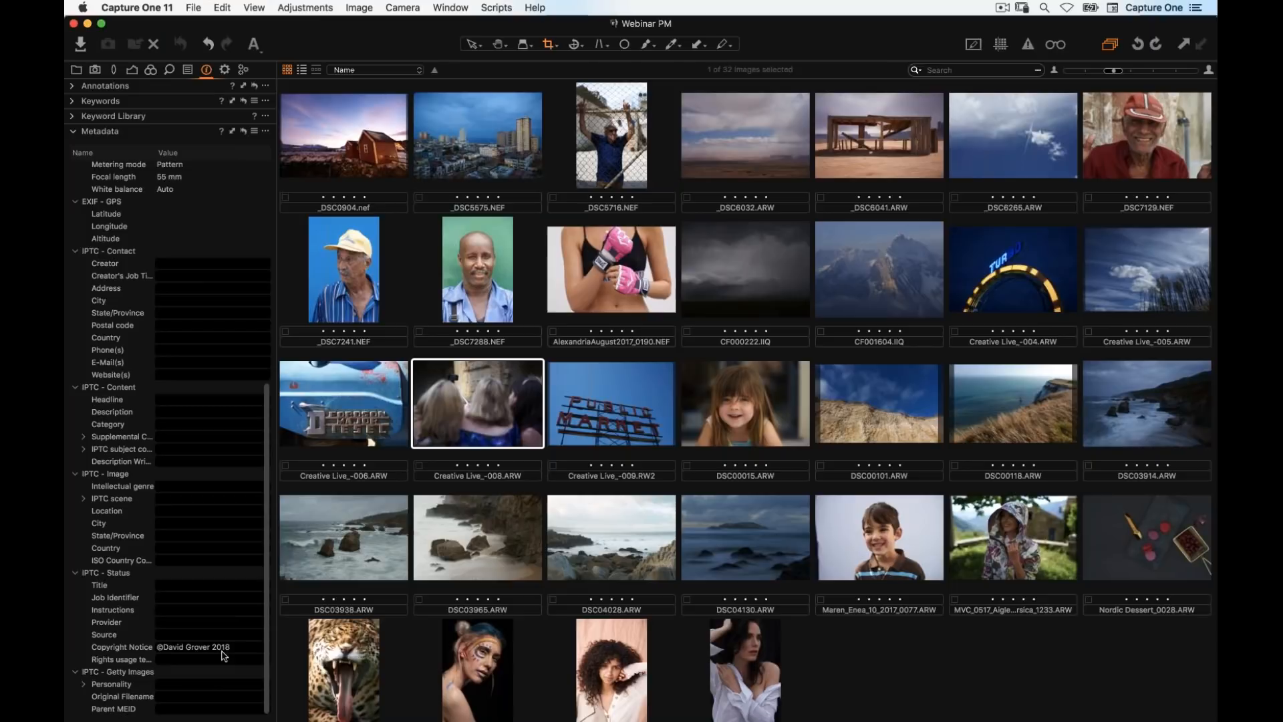
pyautogui.scroll(2, 239, 213)
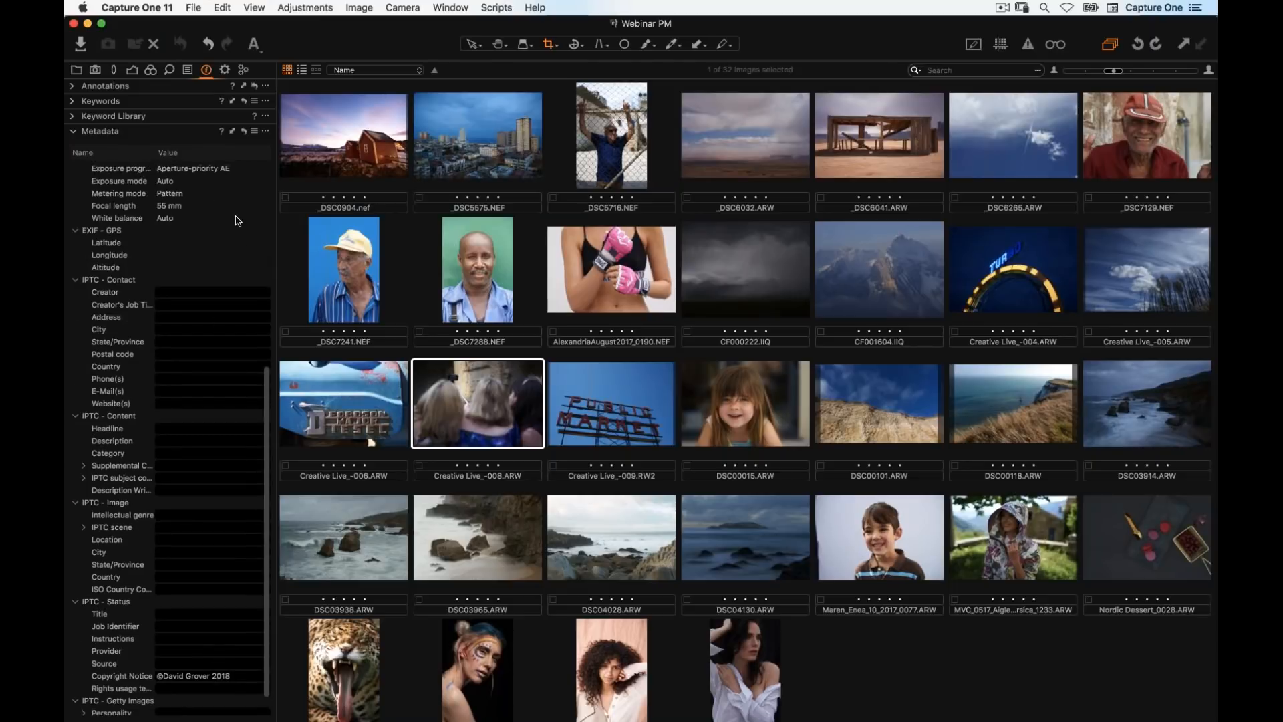
pyautogui.scroll(3, 238, 221)
pyautogui.click(194, 643)
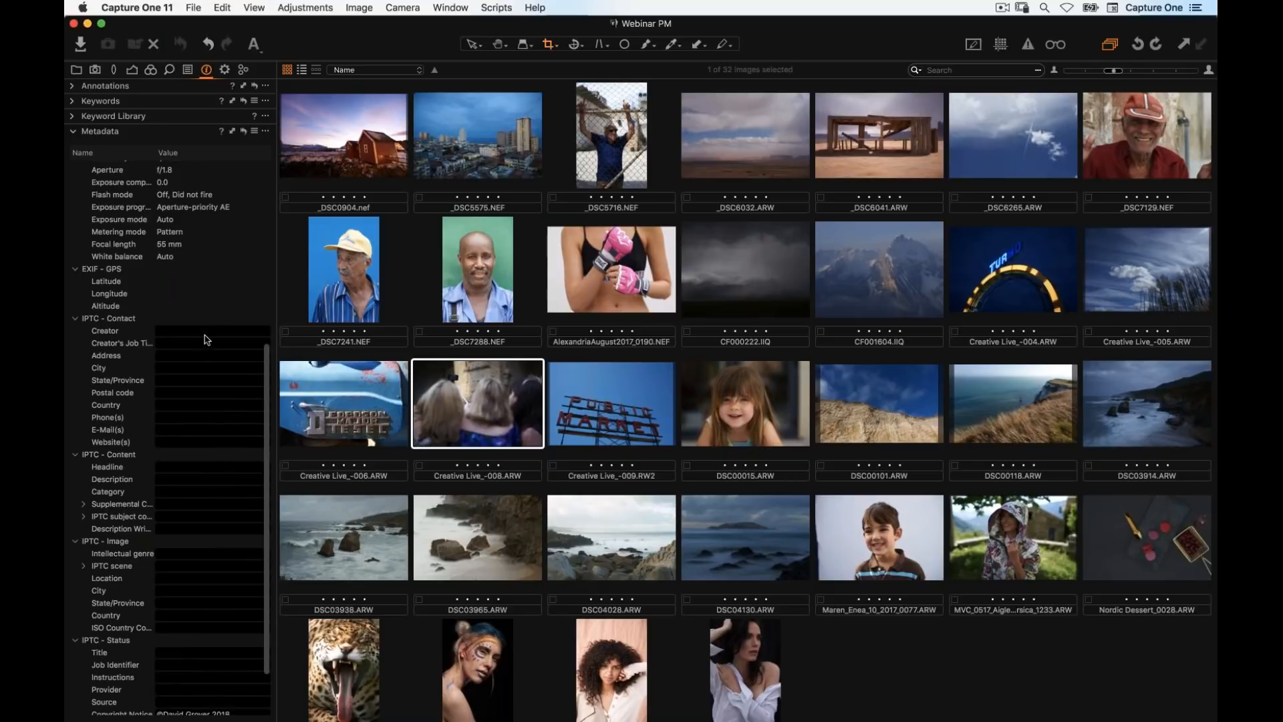
pyautogui.click(266, 132)
pyautogui.click(172, 322)
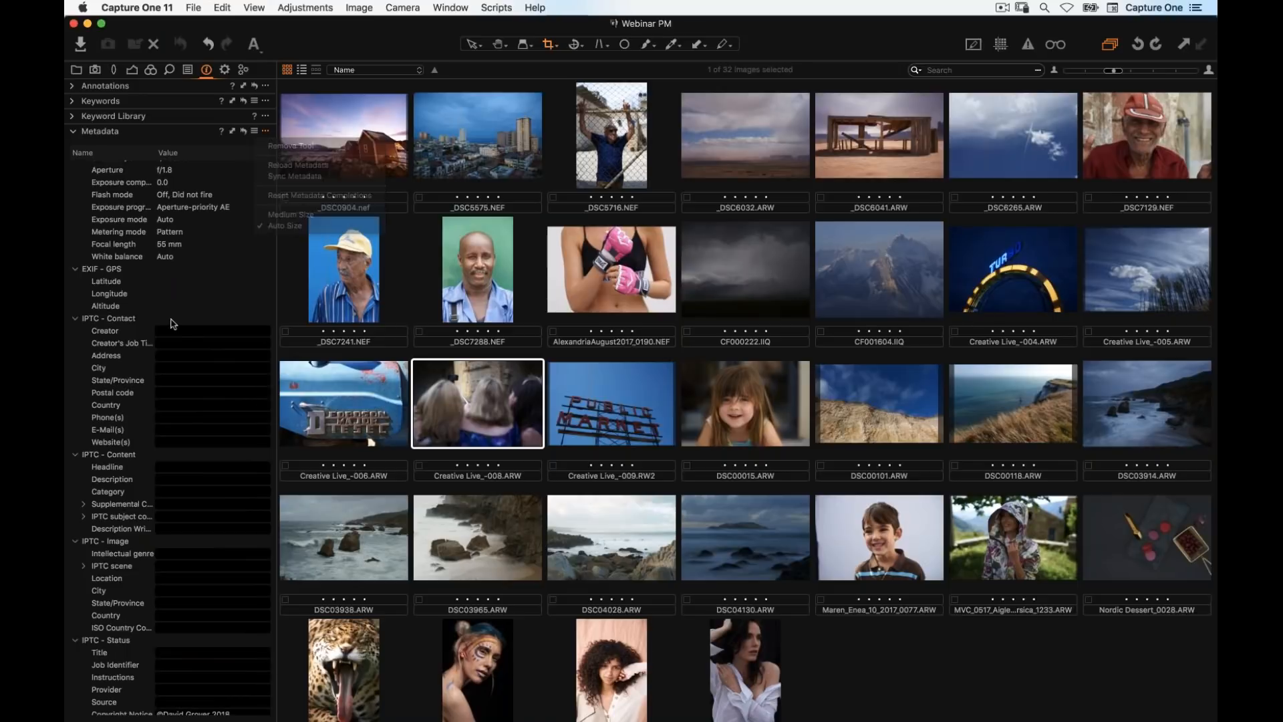
# Enter the creator's name and the job title Photographer in the image's IPTC contact metadata
pyautogui.click(172, 328)
pyautogui.write('D')
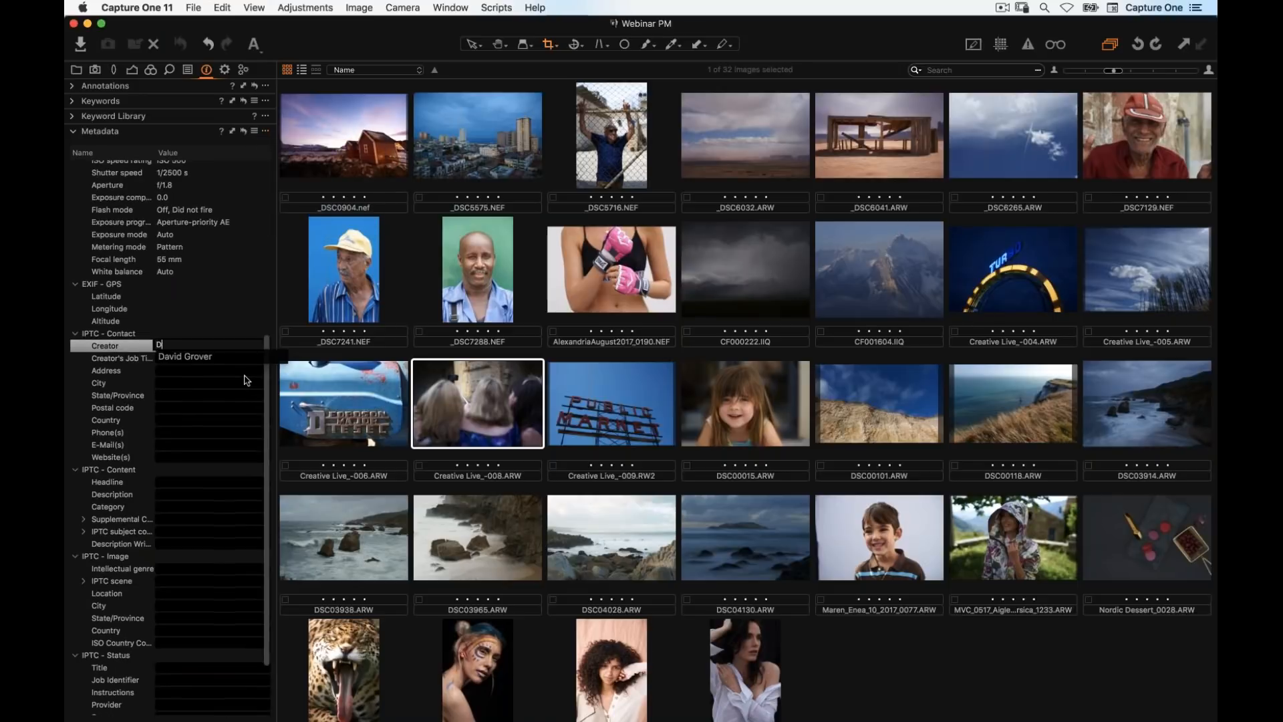
pyautogui.write('avid Grover')
pyautogui.press('Tab')
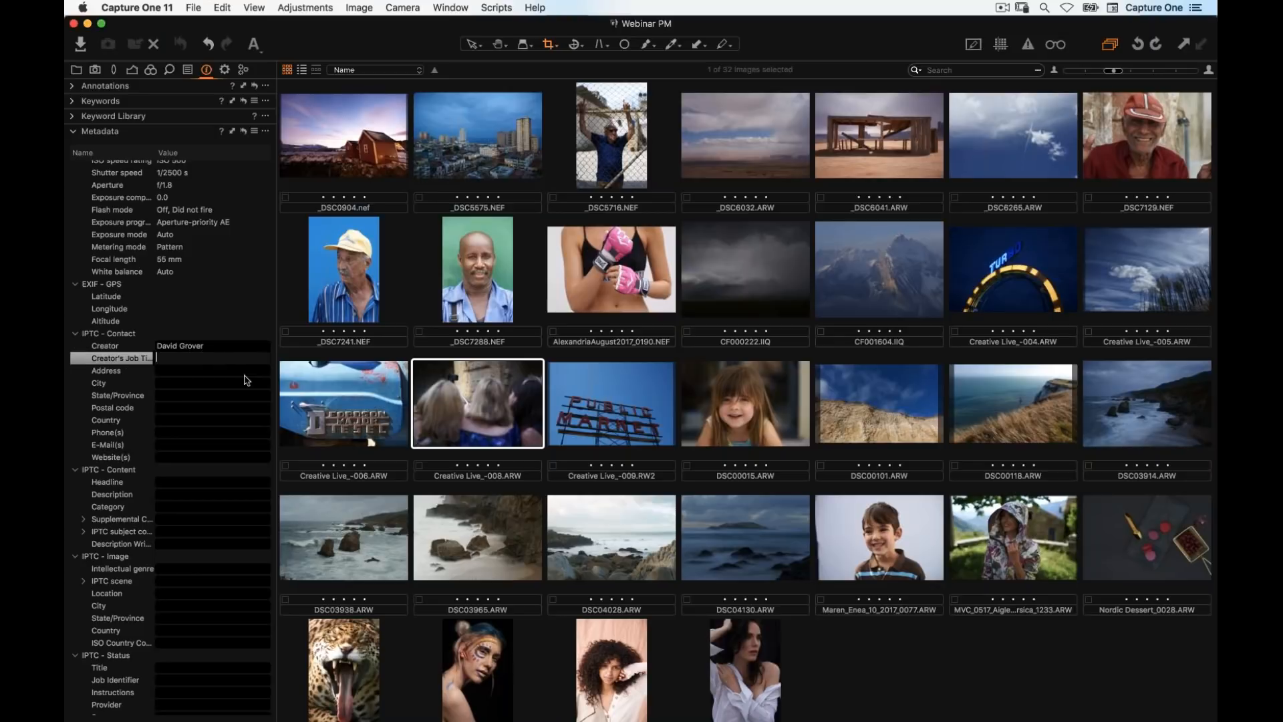
pyautogui.write('Photographer')
pyautogui.press('Tab')
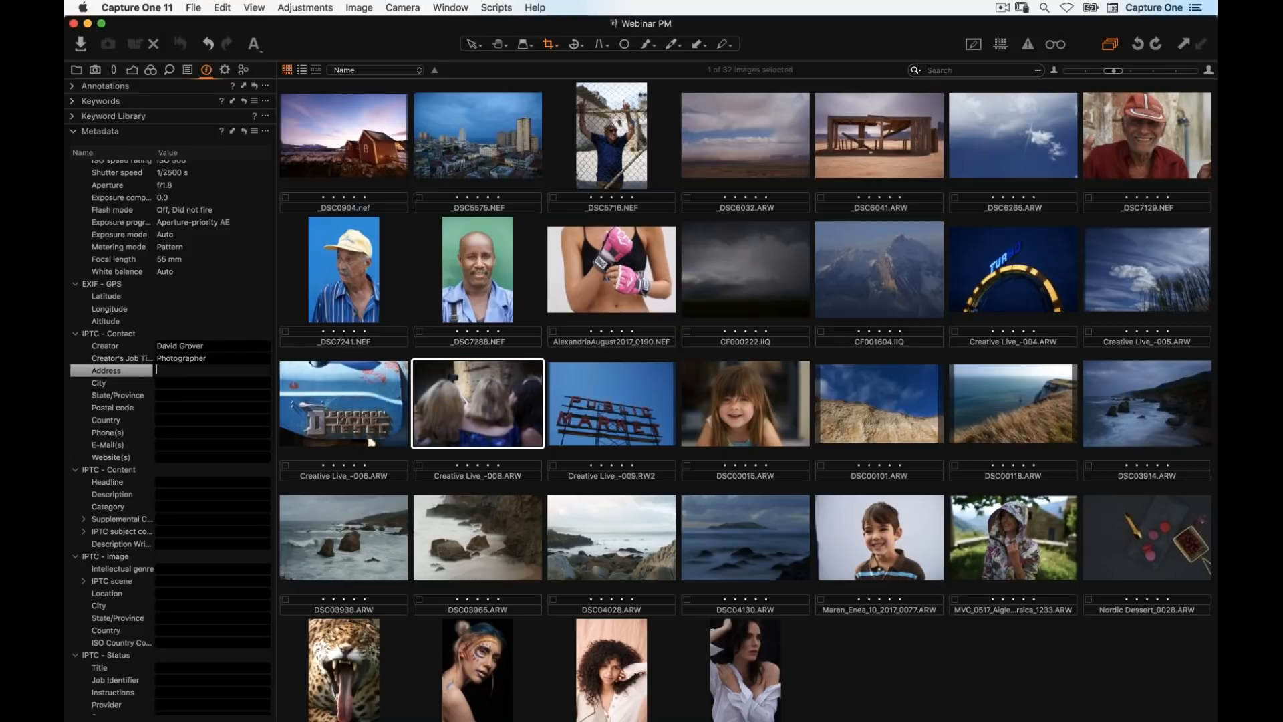
# Fill in the creator's street address and city in the IPTC contact metadata and move on to the country field
pyautogui.write('My')
pyautogui.press('Tab')
pyautogui.write('M')
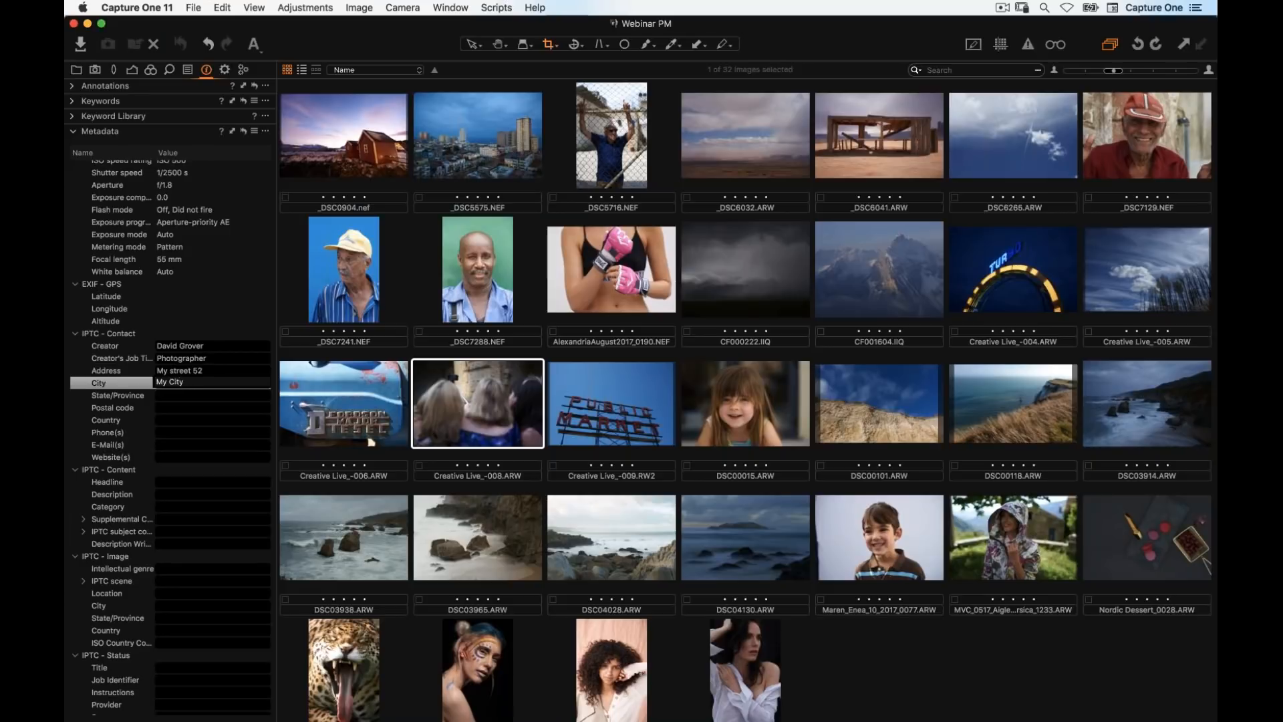
pyautogui.press('Tab')
pyautogui.press('Tab')
pyautogui.press('Tab')
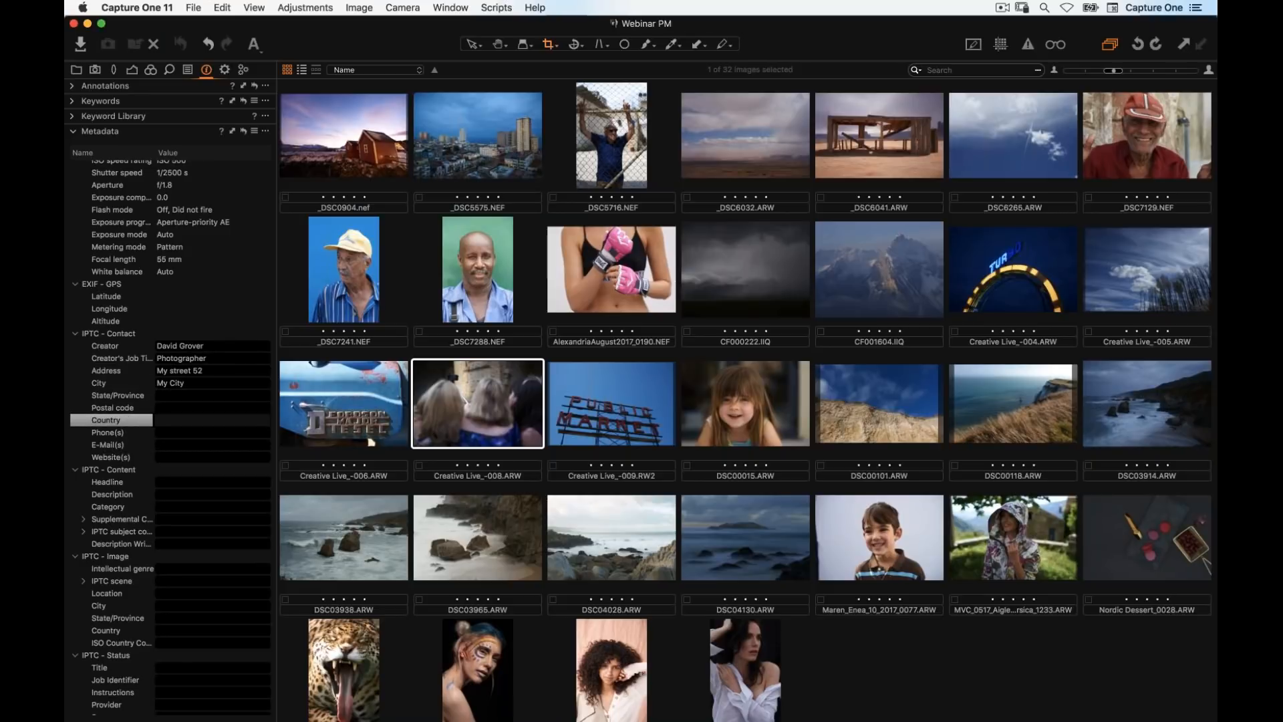
pyautogui.write('Den')
pyautogui.press('Tab')
pyautogui.press('Tab')
pyautogui.press('Tab')
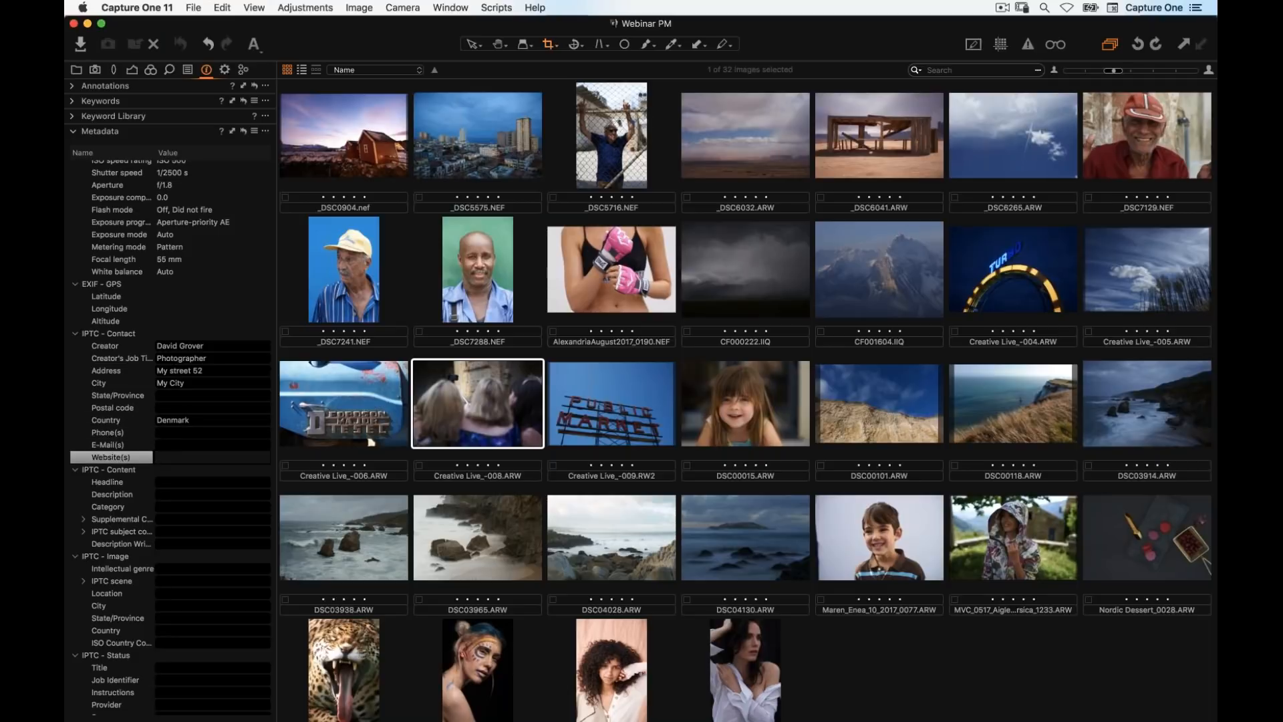
pyautogui.write('www.phaseone.com')
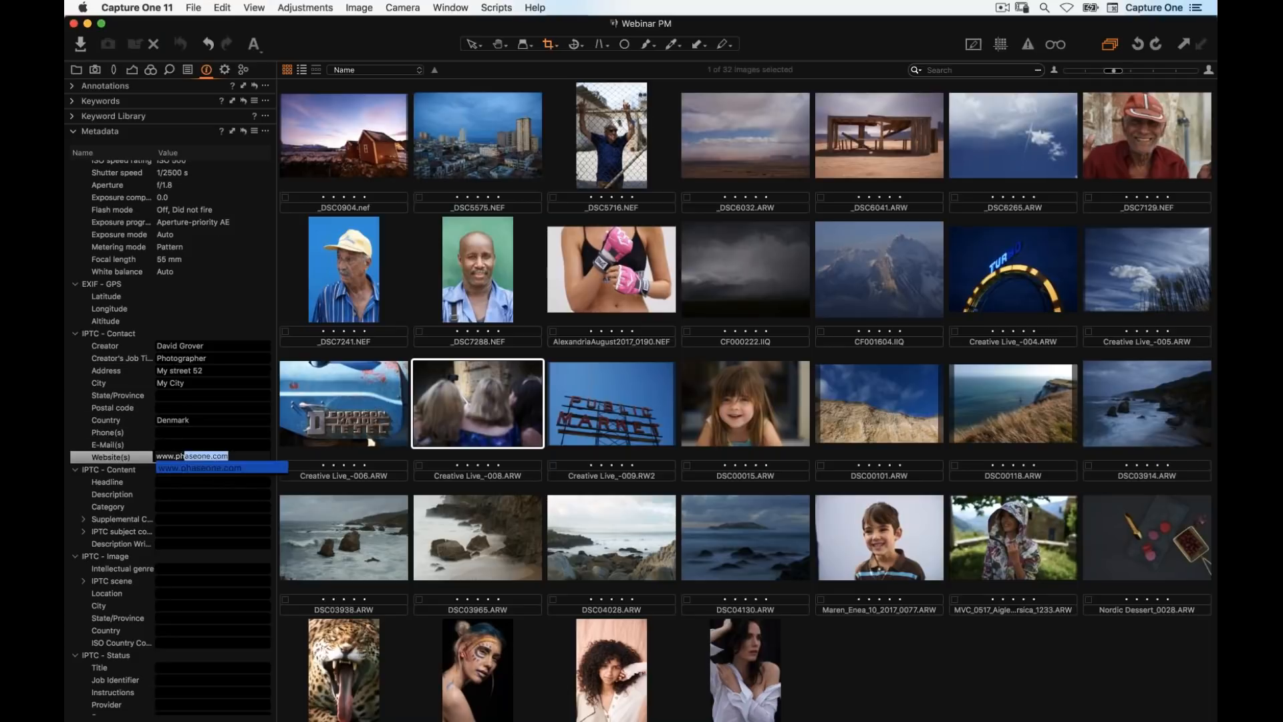
pyautogui.press('Return')
pyautogui.press('Tab')
pyautogui.press('Tab')
pyautogui.press('Tab')
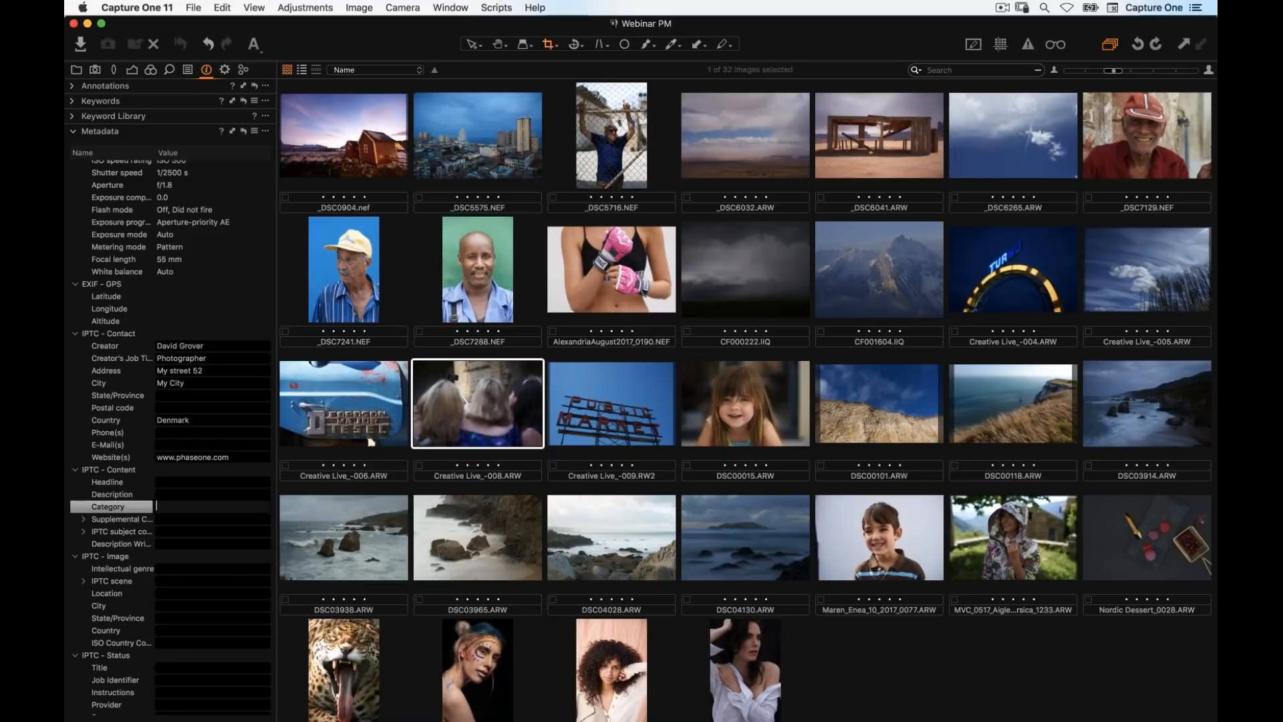
# Save the image's filled-in metadata fields, including the Copyright Notice, as a user preset named My Metadata Preset 2018
pyautogui.scroll(3, 221, 406)
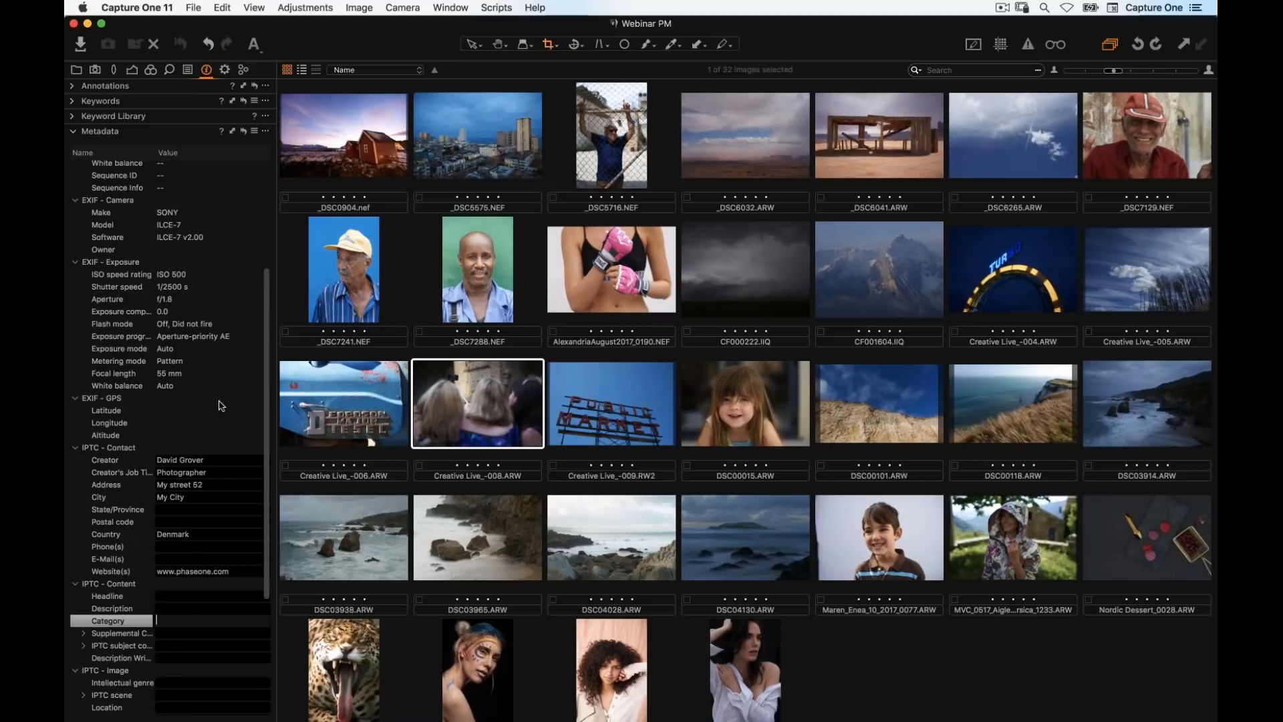
pyautogui.scroll(5, 221, 405)
pyautogui.scroll(-2, 225, 400)
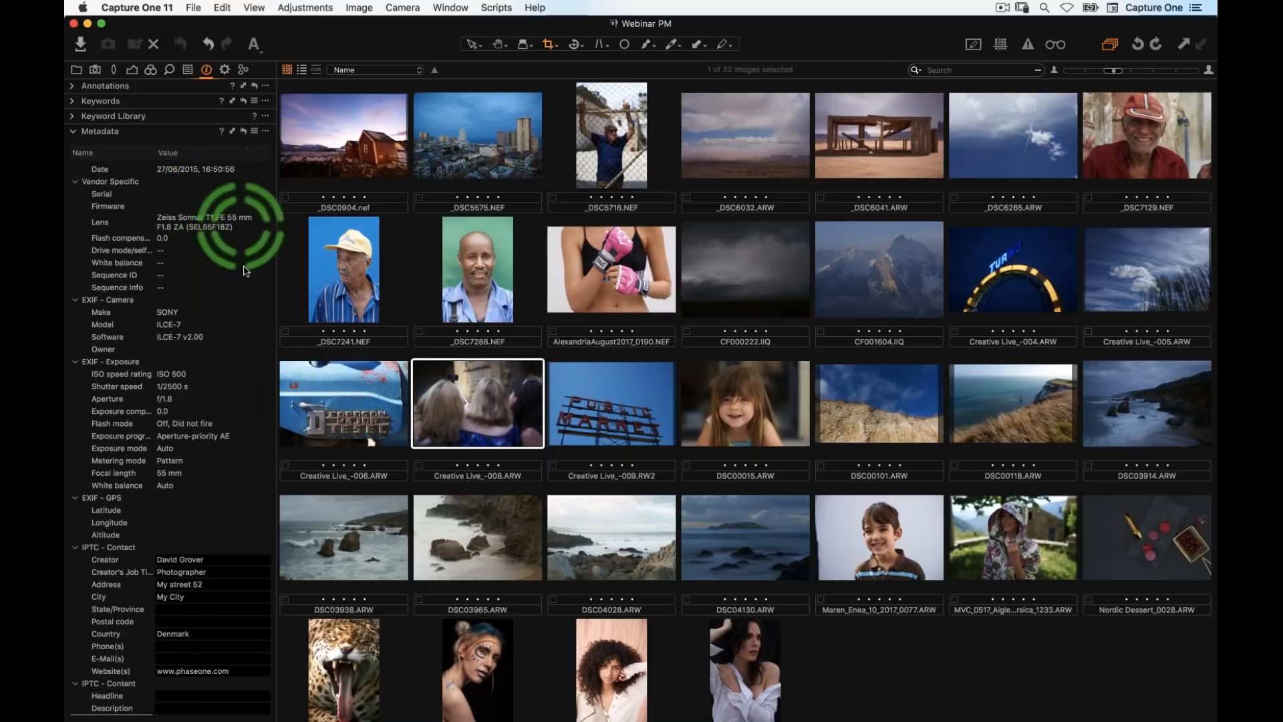
pyautogui.scroll(3, 204, 175)
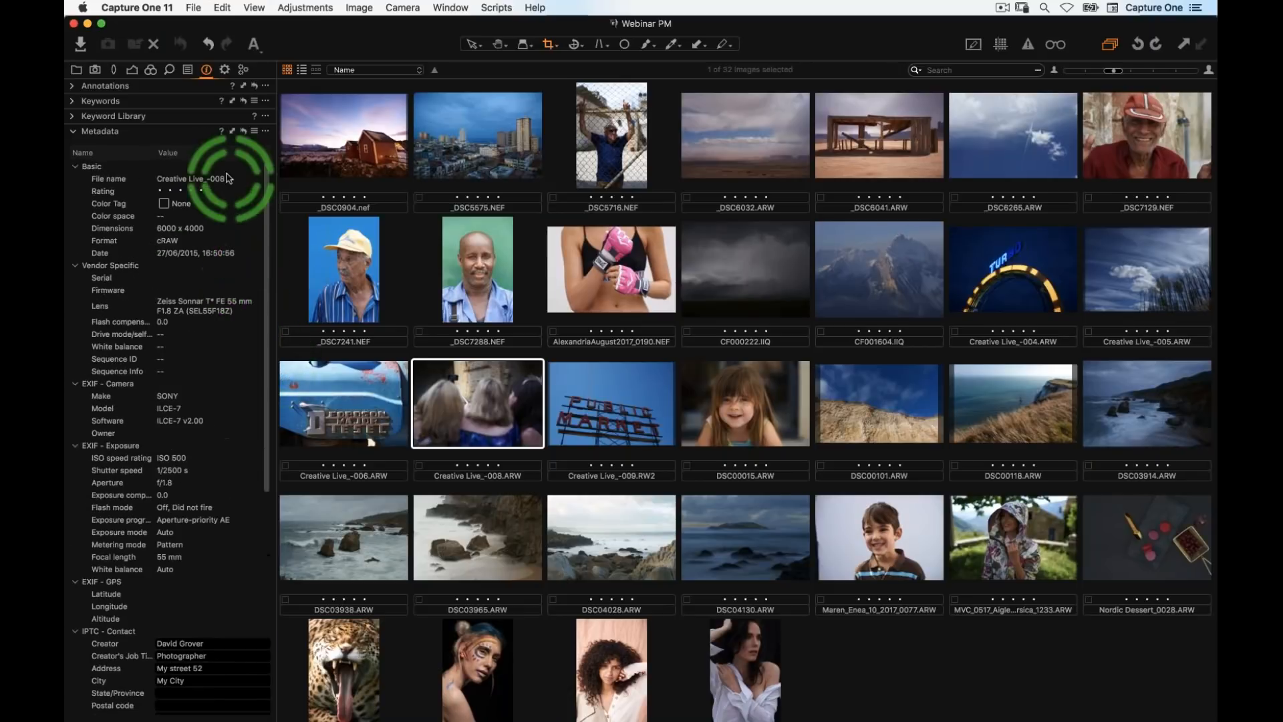
pyautogui.click(254, 131)
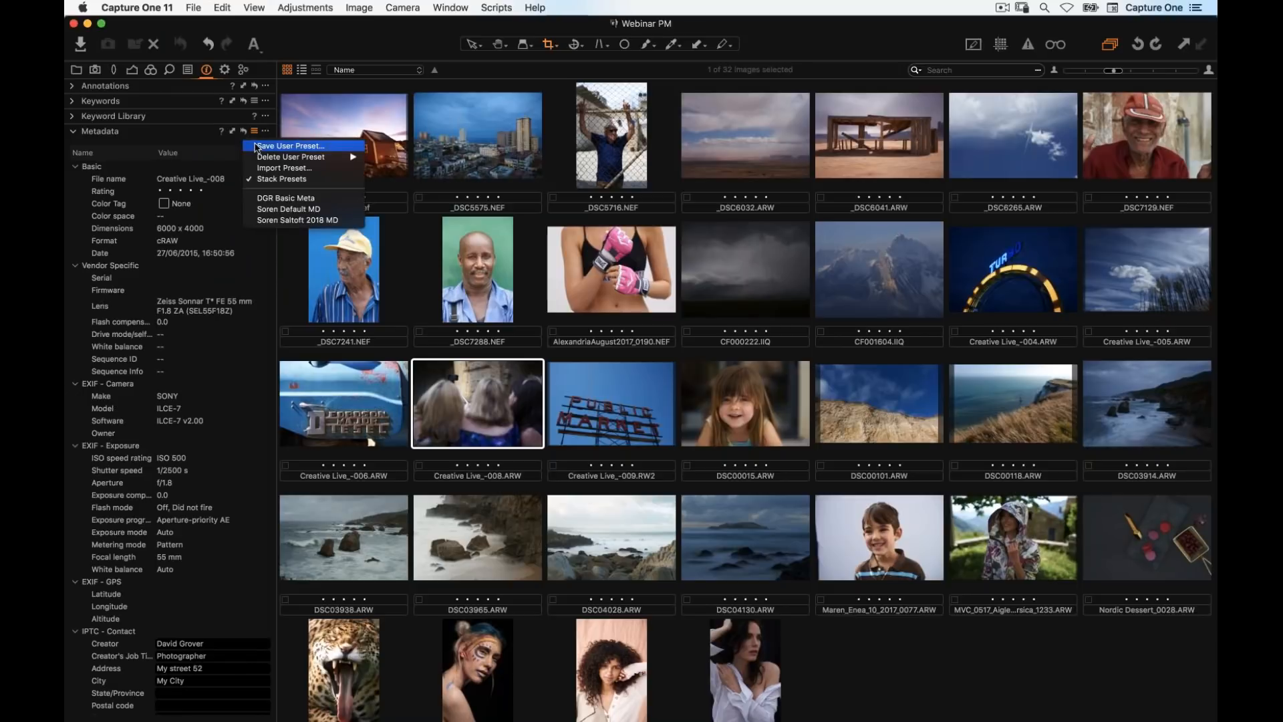
pyautogui.click(257, 147)
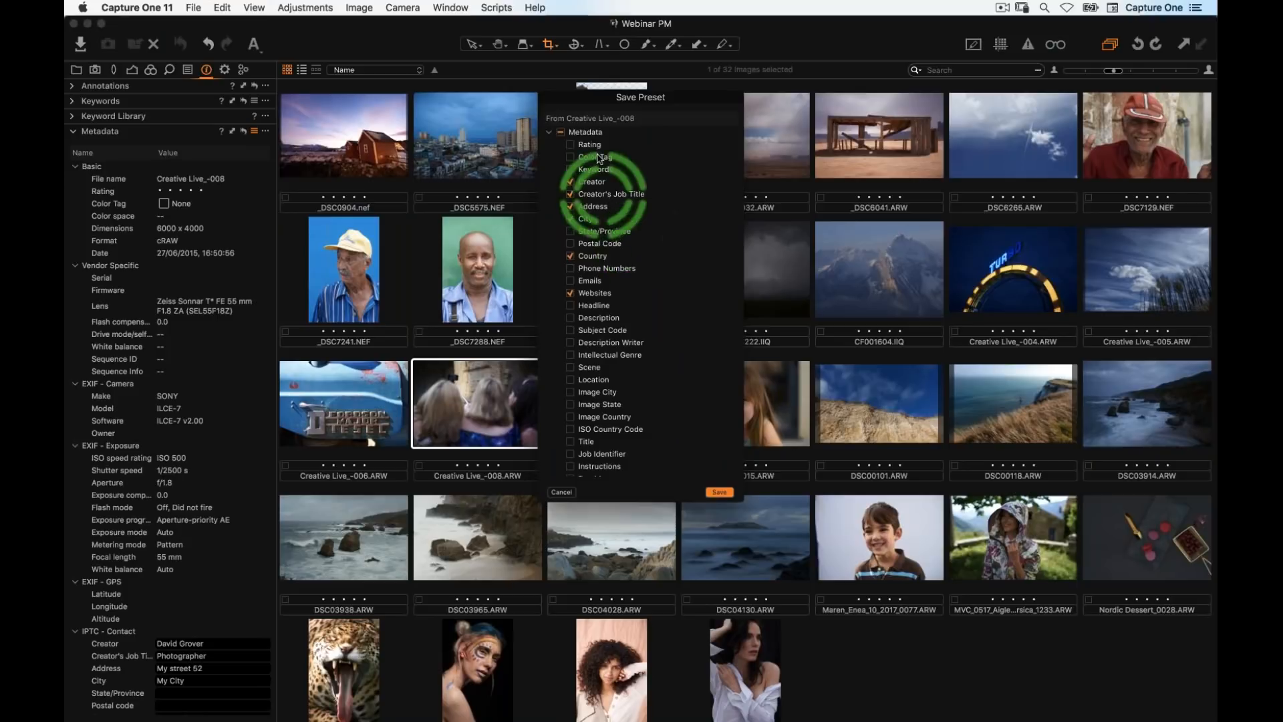
pyautogui.scroll(-5, 620, 259)
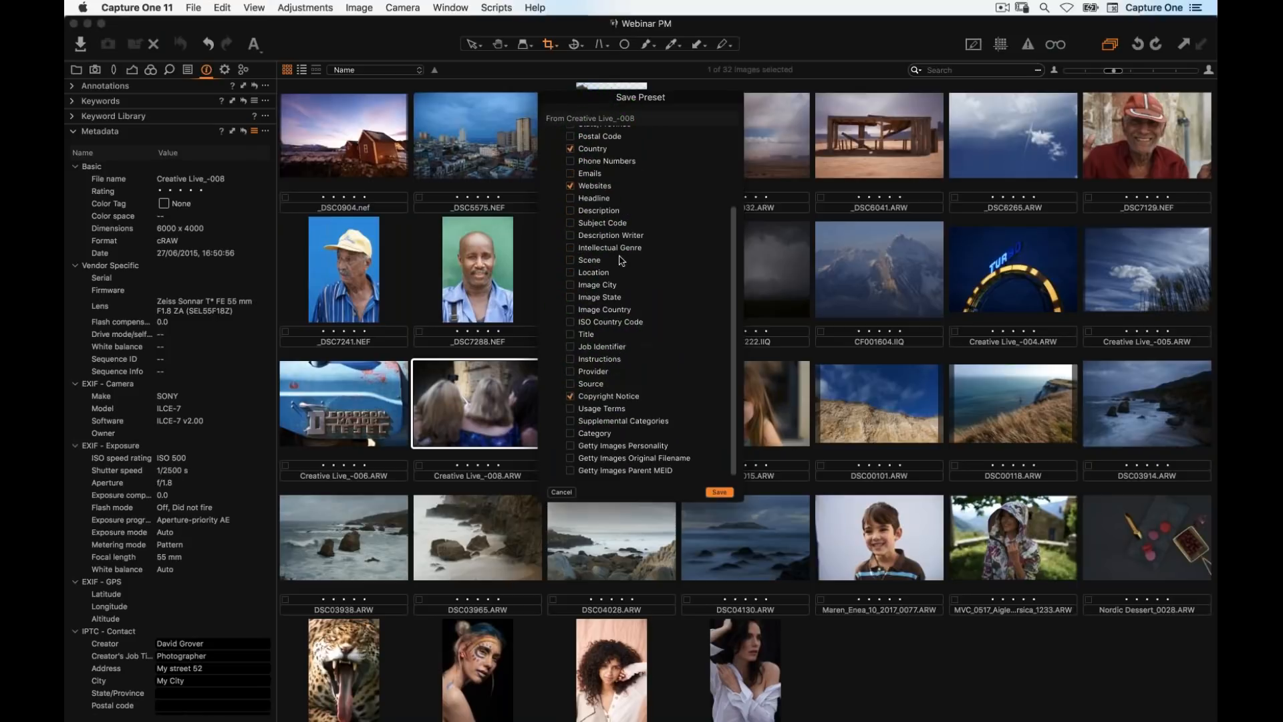
pyautogui.scroll(5, 587, 247)
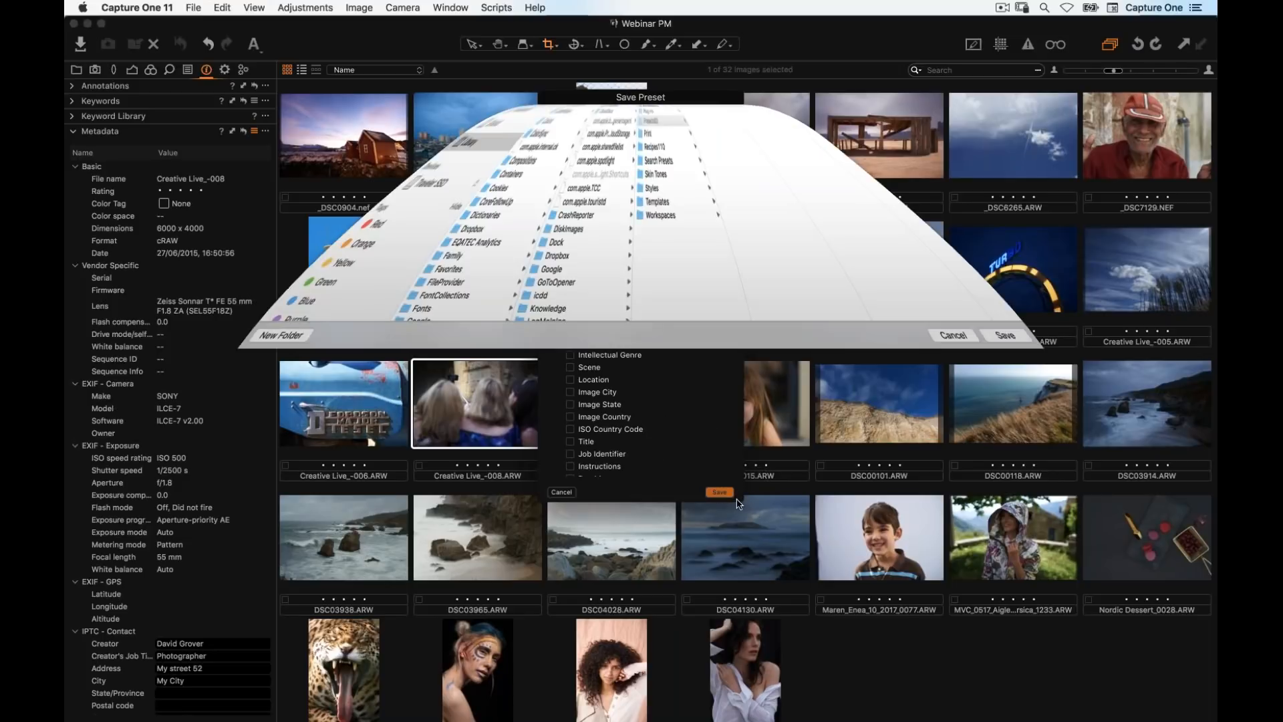
pyautogui.write('My Metadata Preset 2018.copreset')
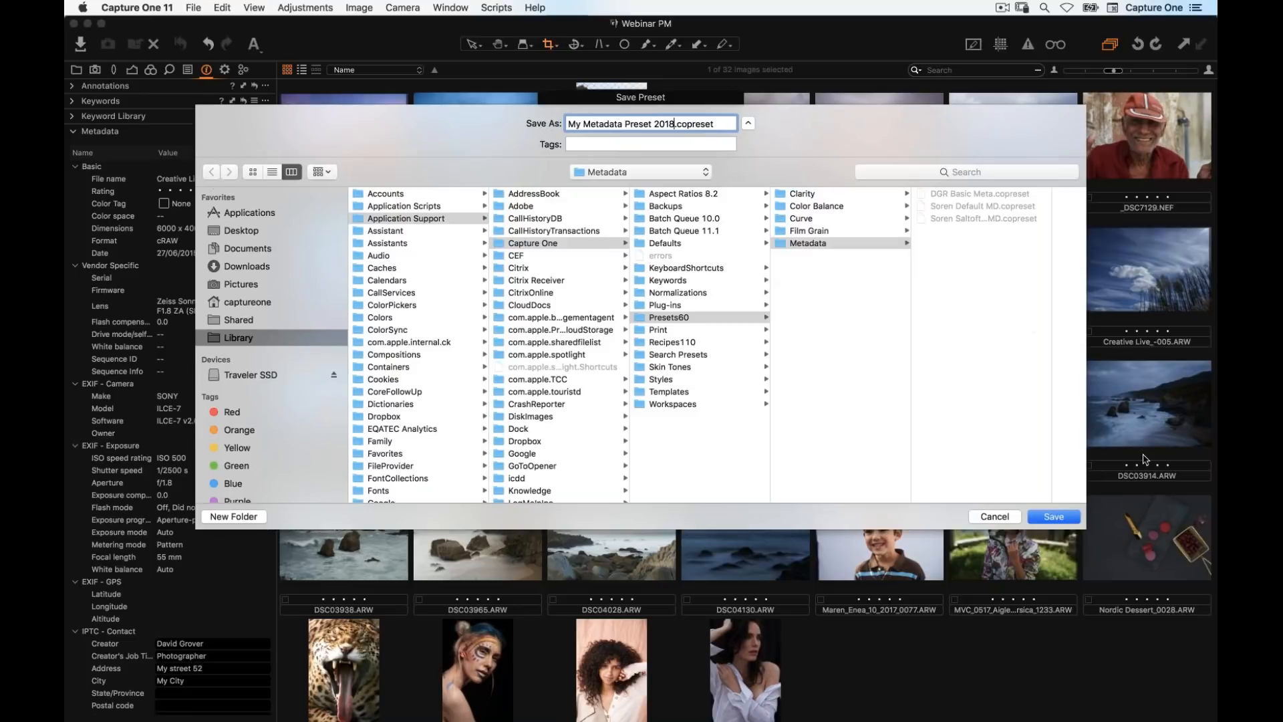
pyautogui.click(1047, 516)
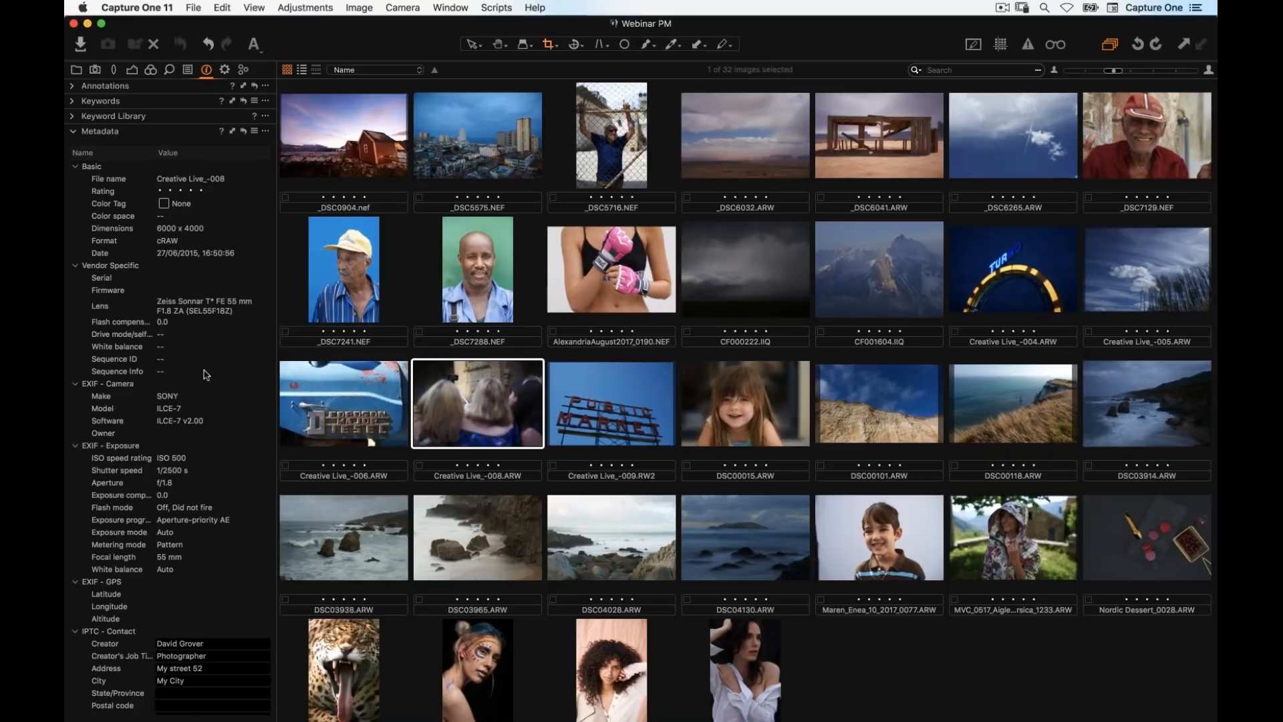
# Replace the image's IPTC Copyright Notice with the © symbol, 2018 and the creator's name
pyautogui.scroll(-10, 204, 373)
pyautogui.click(234, 645)
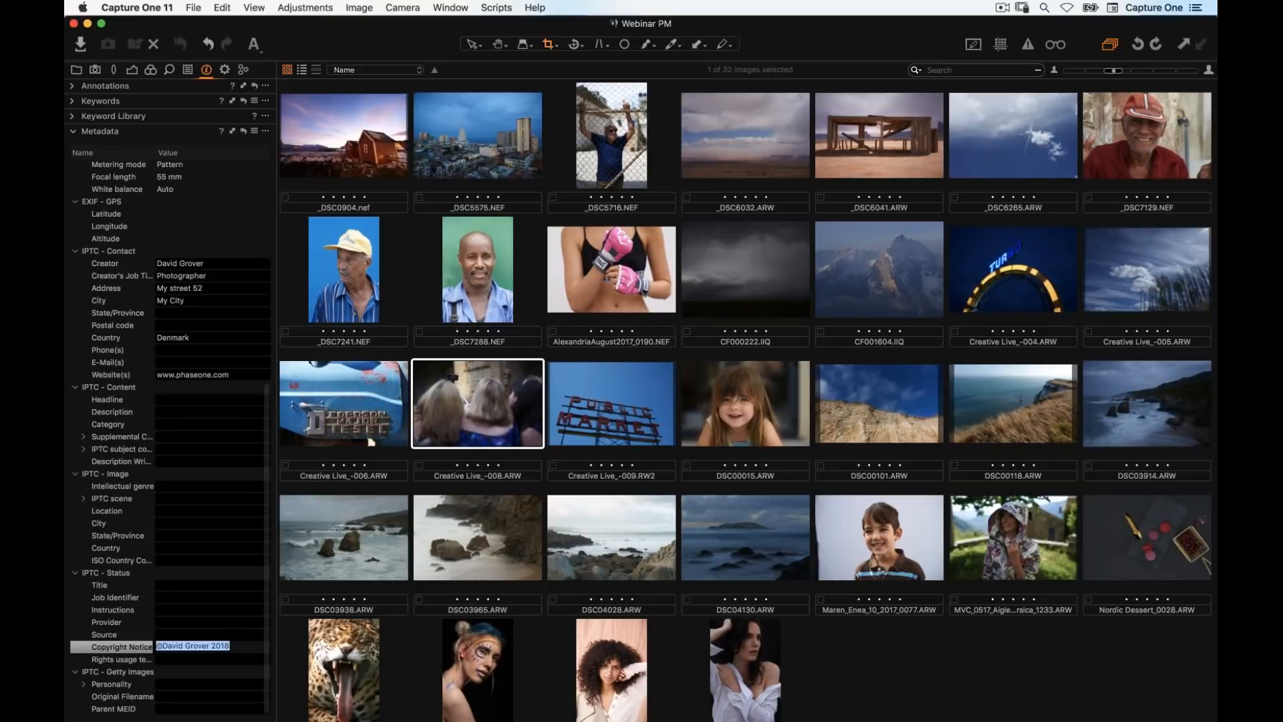
pyautogui.press('BackSpace')
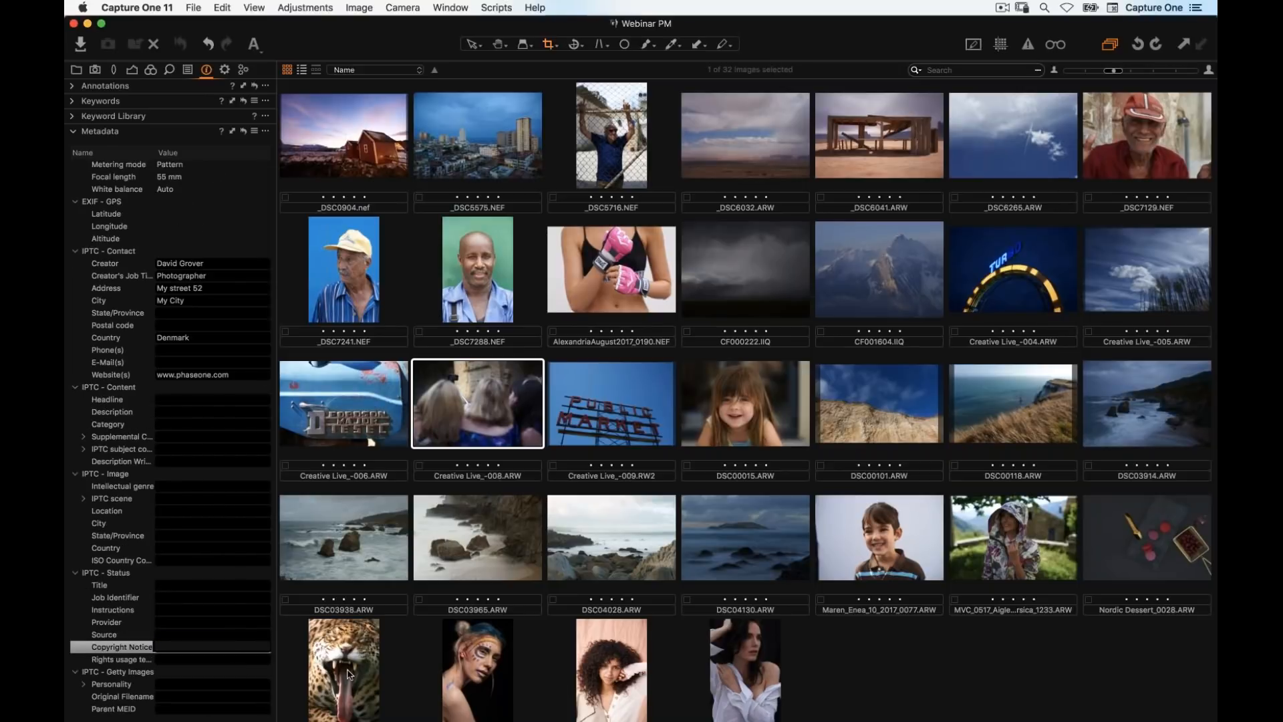
pyautogui.write('© 2018 David Grover')
pyautogui.press('Tab')
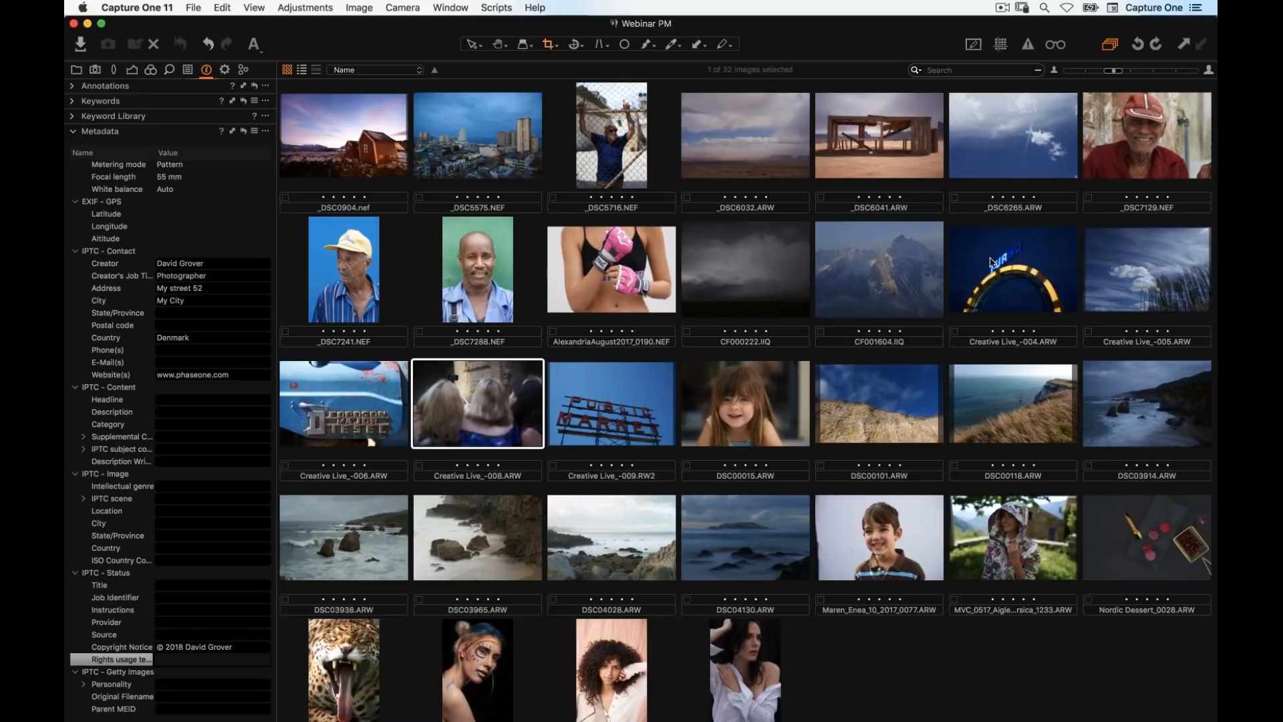
pyautogui.click(202, 657)
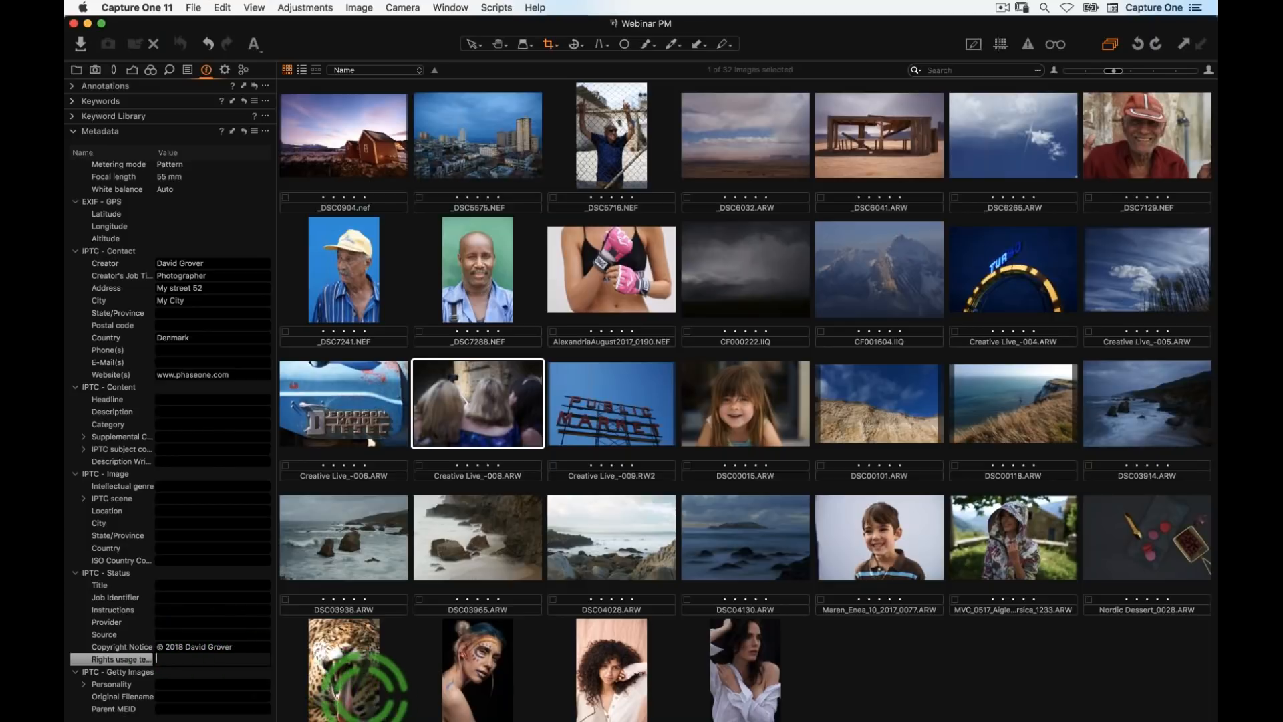
pyautogui.scroll(10, 215, 391)
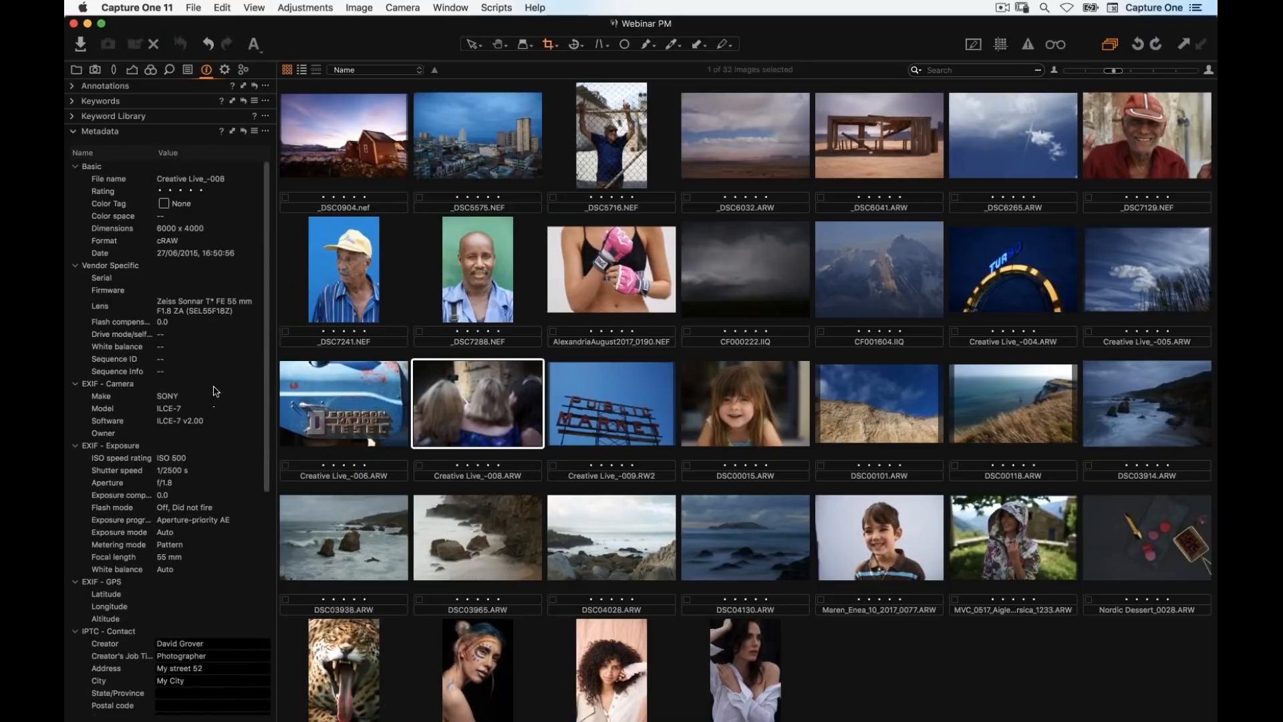
# Open the image importer and set its adjustment style to the metadata user preset My Metadata Preset 2018
pyautogui.click(81, 45)
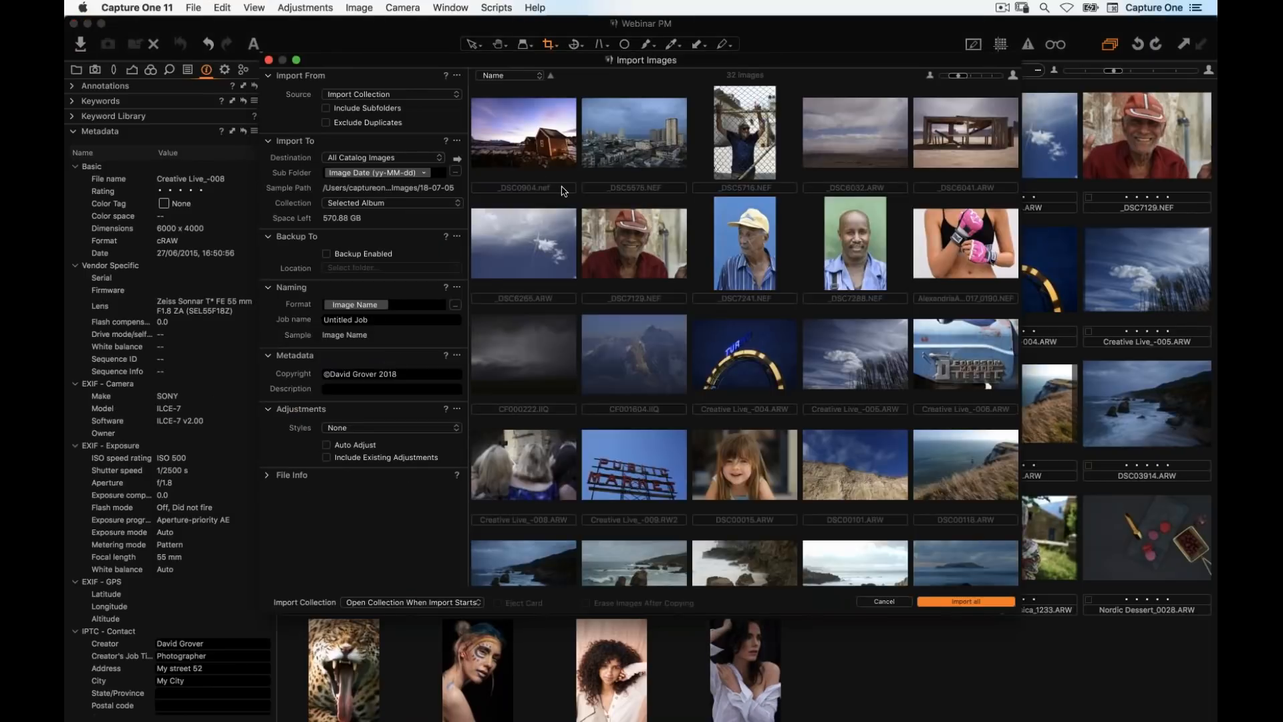
pyautogui.click(364, 431)
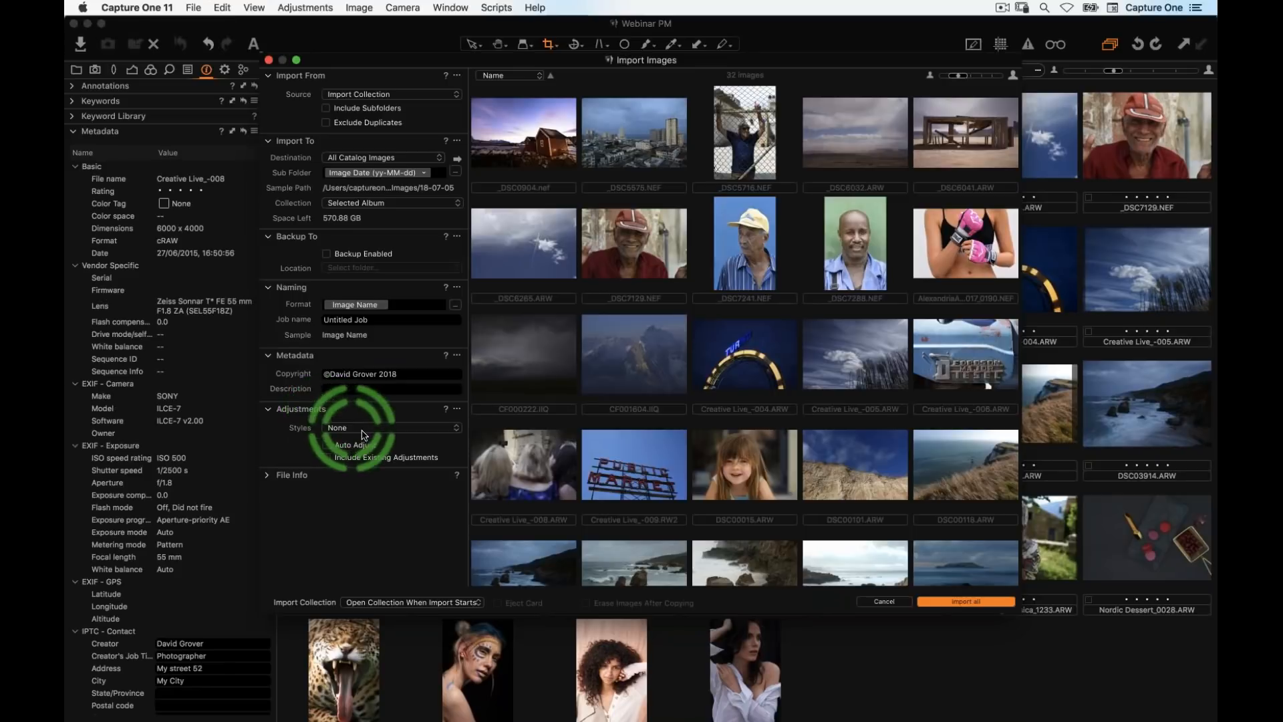
pyautogui.moveTo(404, 481)
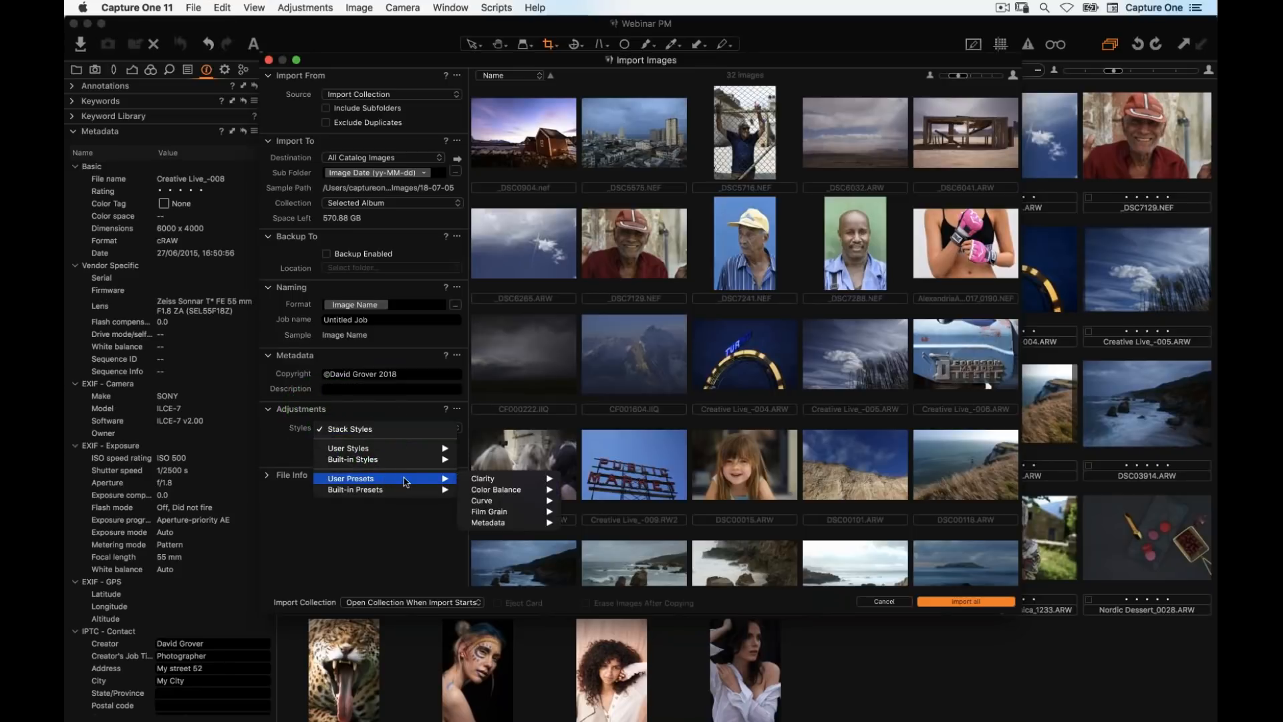
pyautogui.moveTo(491, 524)
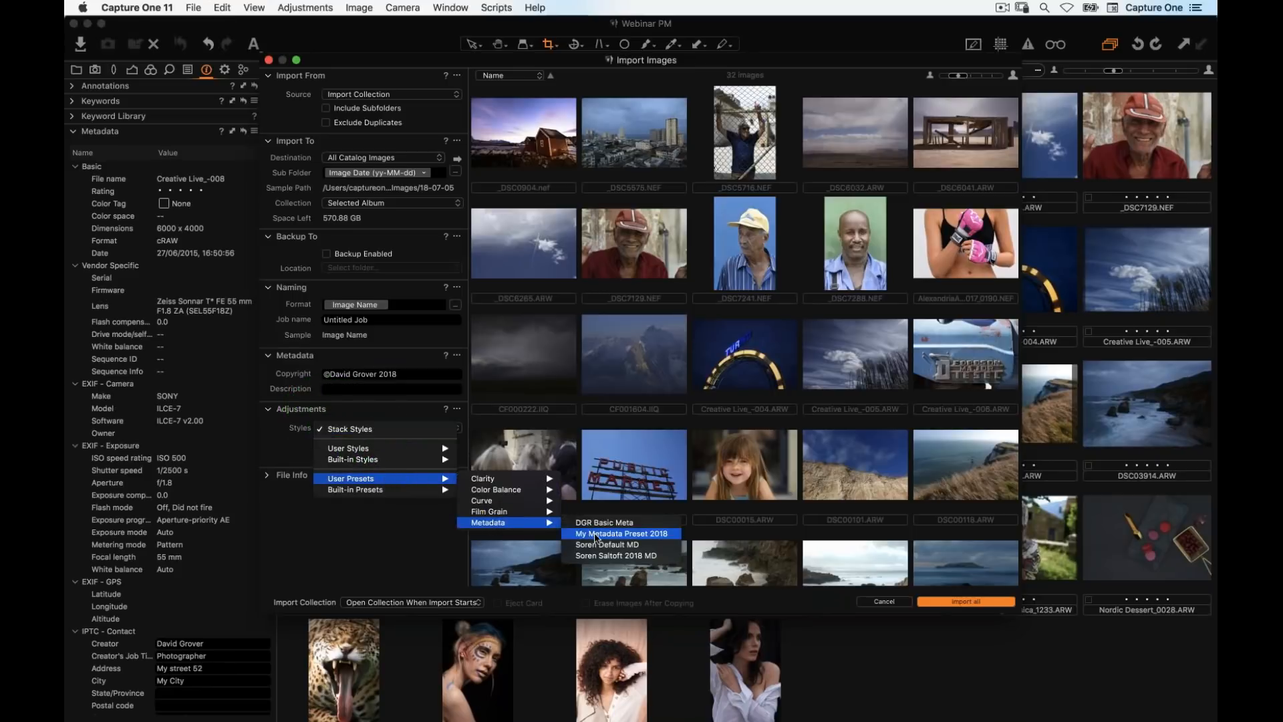
pyautogui.click(600, 535)
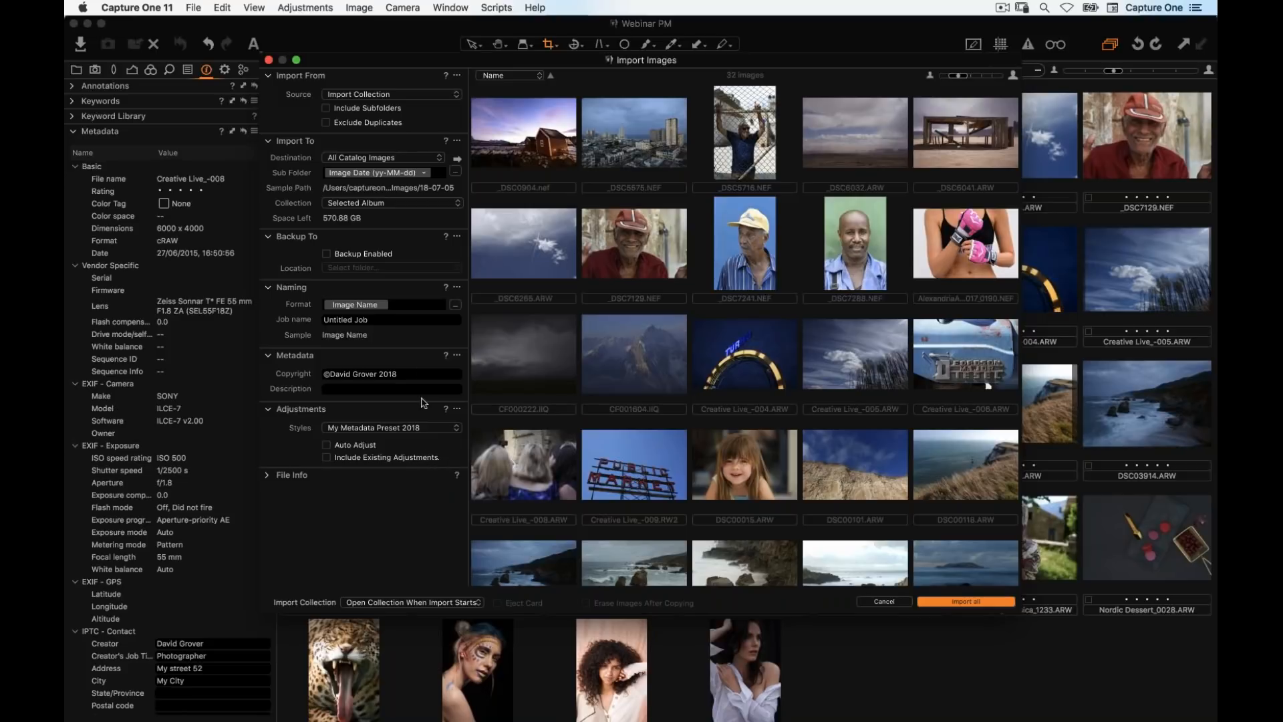
# Clear the copyright field in the importer's metadata settings and close the importer without importing
pyautogui.click(407, 374)
pyautogui.press('BackSpace')
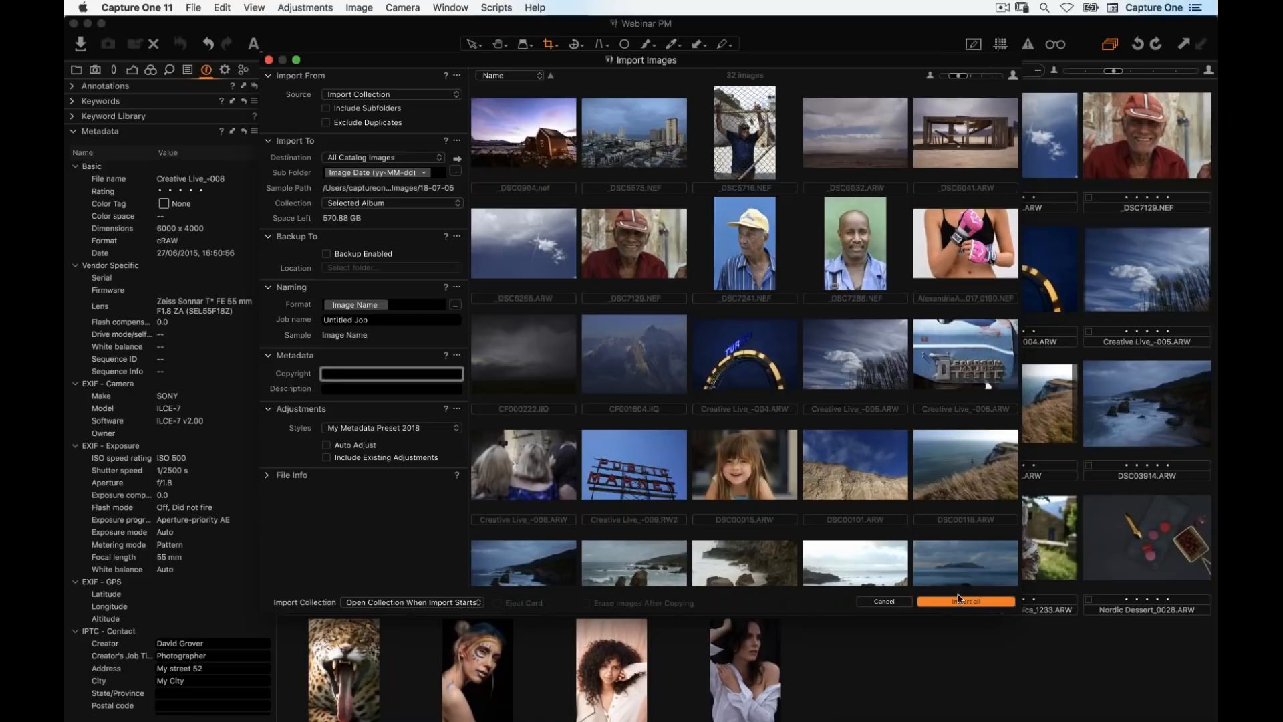
pyautogui.click(886, 602)
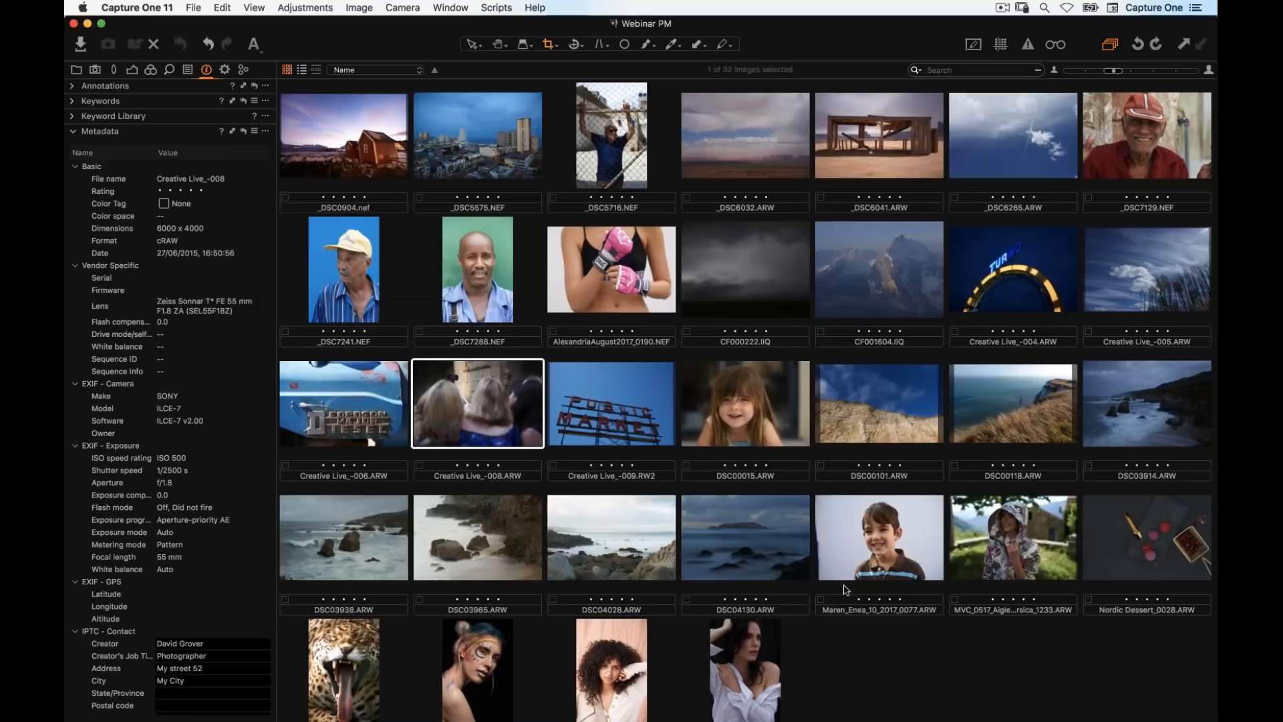
# Show the library folders, reopen the importer, and put "vacation Canada /" before the Image Date token in the sub folder name
pyautogui.click(78, 70)
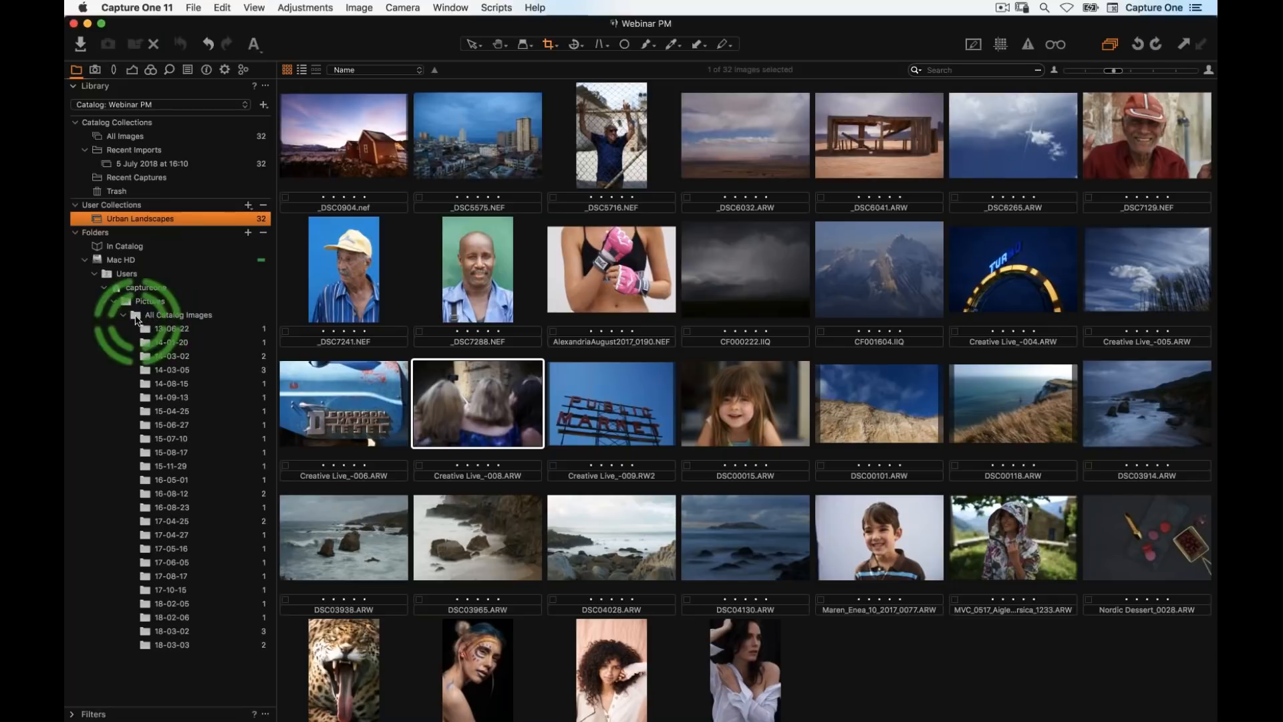
pyautogui.click(81, 45)
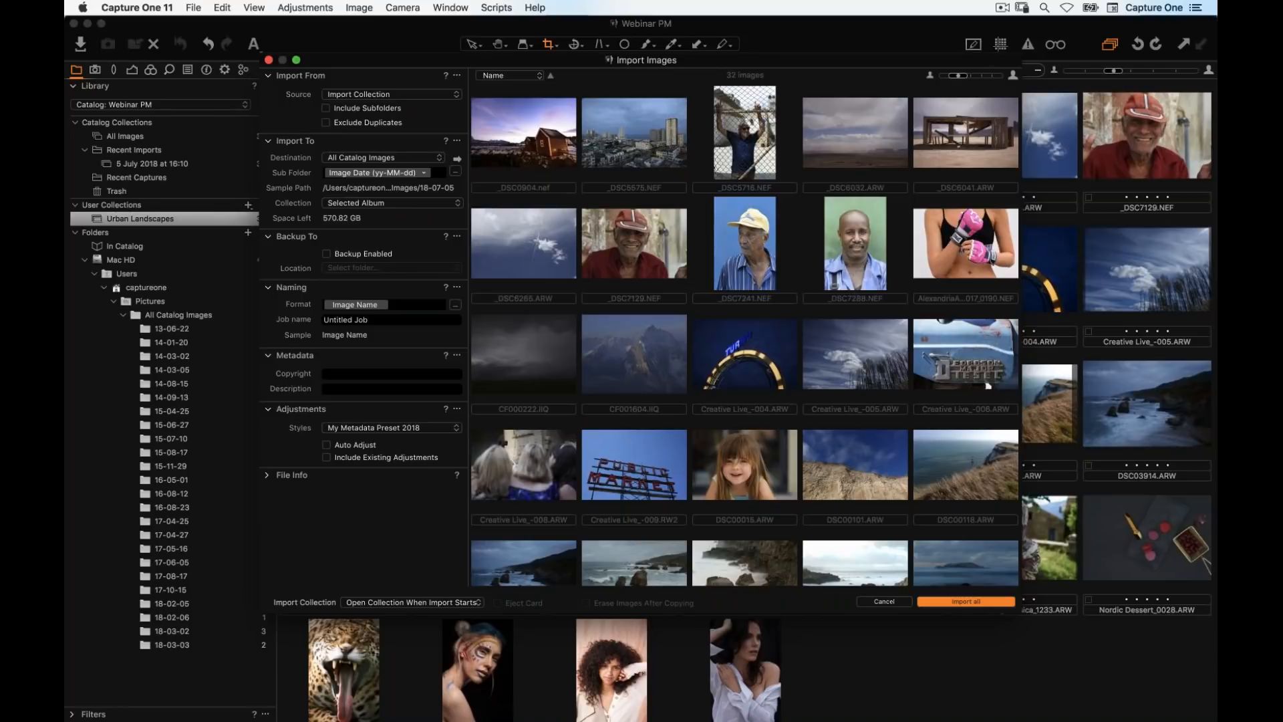
pyautogui.write('vacation Canada ')
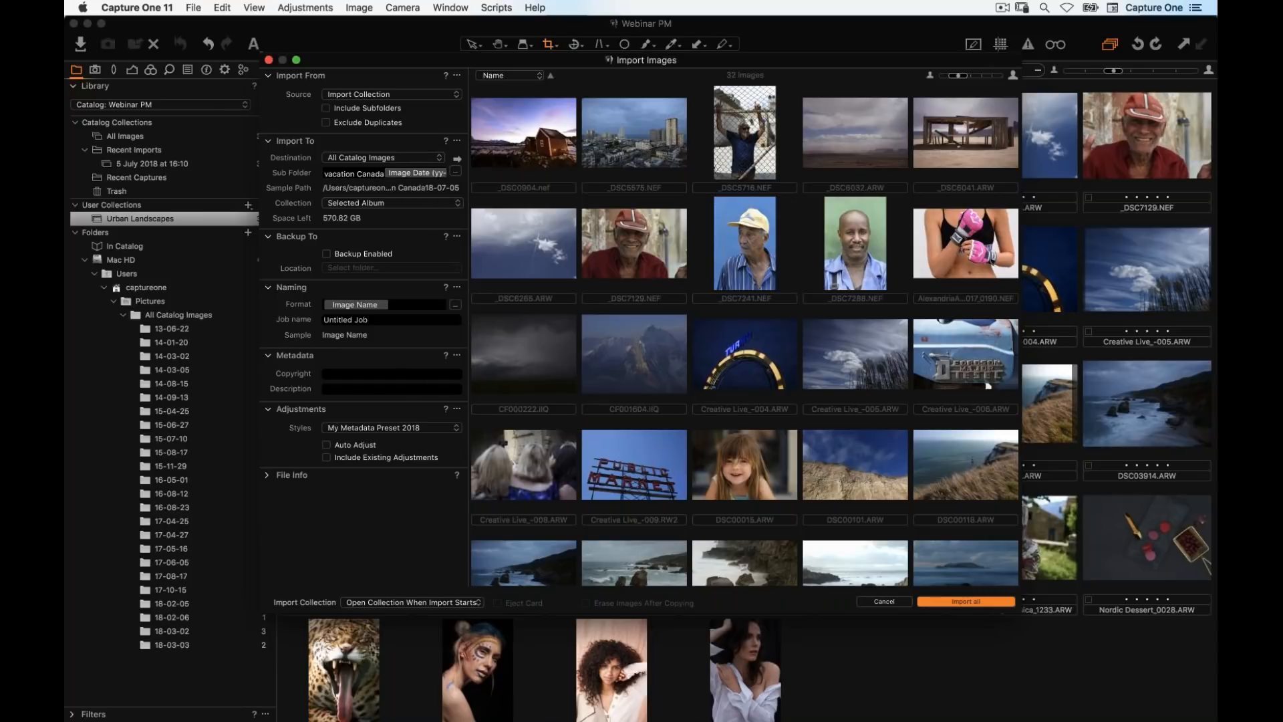
pyautogui.write('/')
# Remove the vacation Canada prefix from the sub folder name, leaving only the Image Date token, and cancel the import
pyautogui.press('BackSpace')
pyautogui.press('BackSpace')
pyautogui.press('BackSpace')
pyautogui.press('BackSpace')
pyautogui.press('BackSpace')
pyautogui.press('BackSpace')
pyautogui.press('BackSpace')
pyautogui.press('BackSpace')
pyautogui.press('BackSpace')
pyautogui.press('BackSpace')
pyautogui.press('BackSpace')
pyautogui.press('BackSpace')
pyautogui.press('BackSpace')
pyautogui.press('BackSpace')
pyautogui.press('BackSpace')
pyautogui.press('BackSpace')
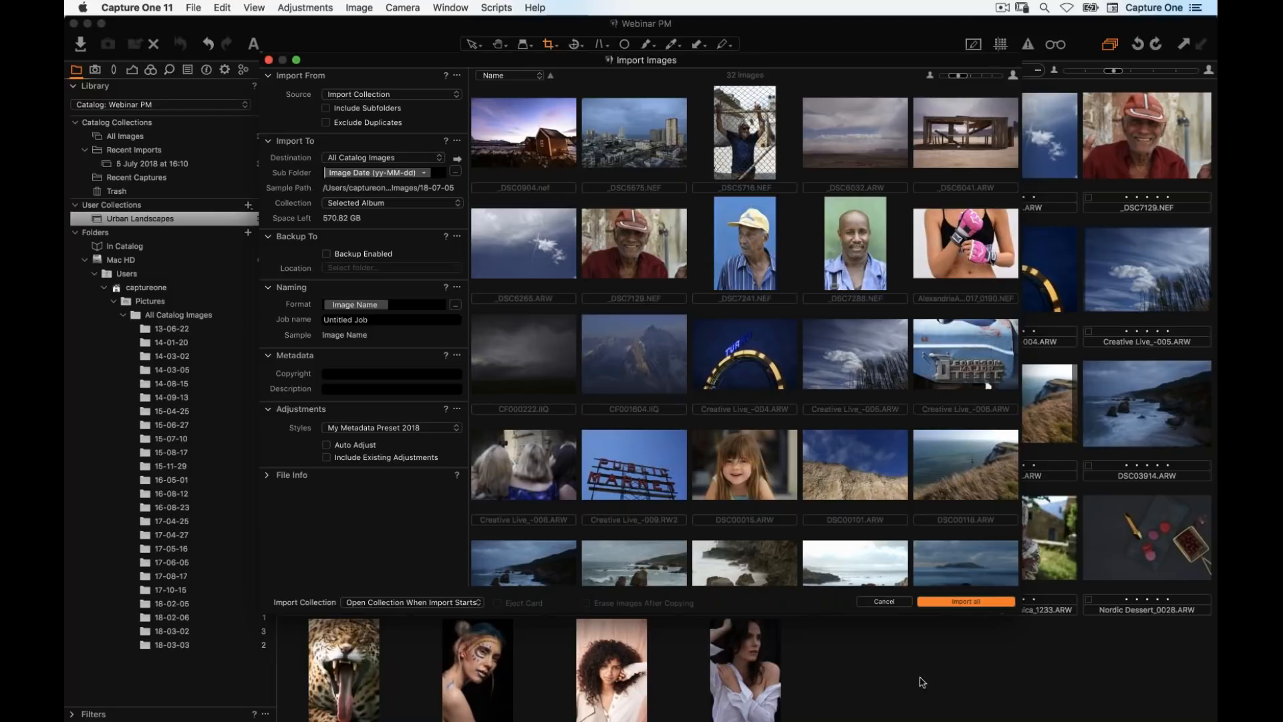
pyautogui.click(890, 602)
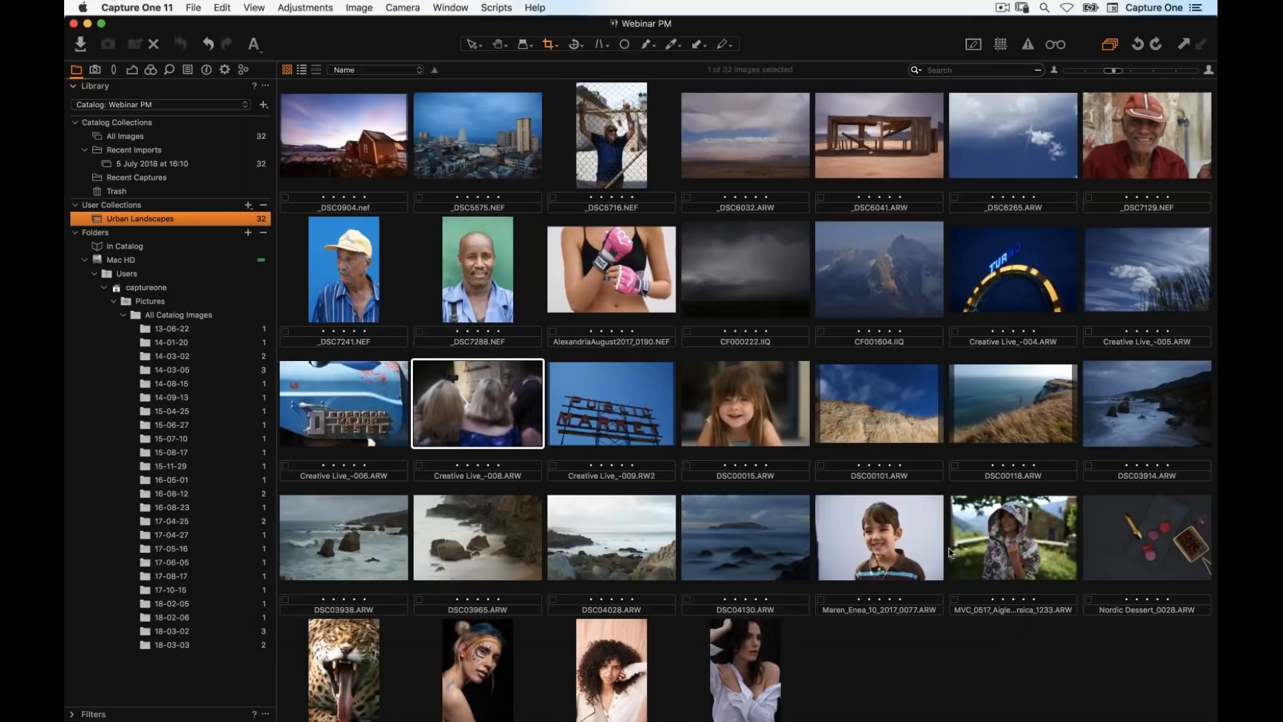
# Apply the DGR Basic Meta user preset to Creative Live_-008.ARW and check its IPTC fields through to the Getty Images section
pyautogui.click(206, 69)
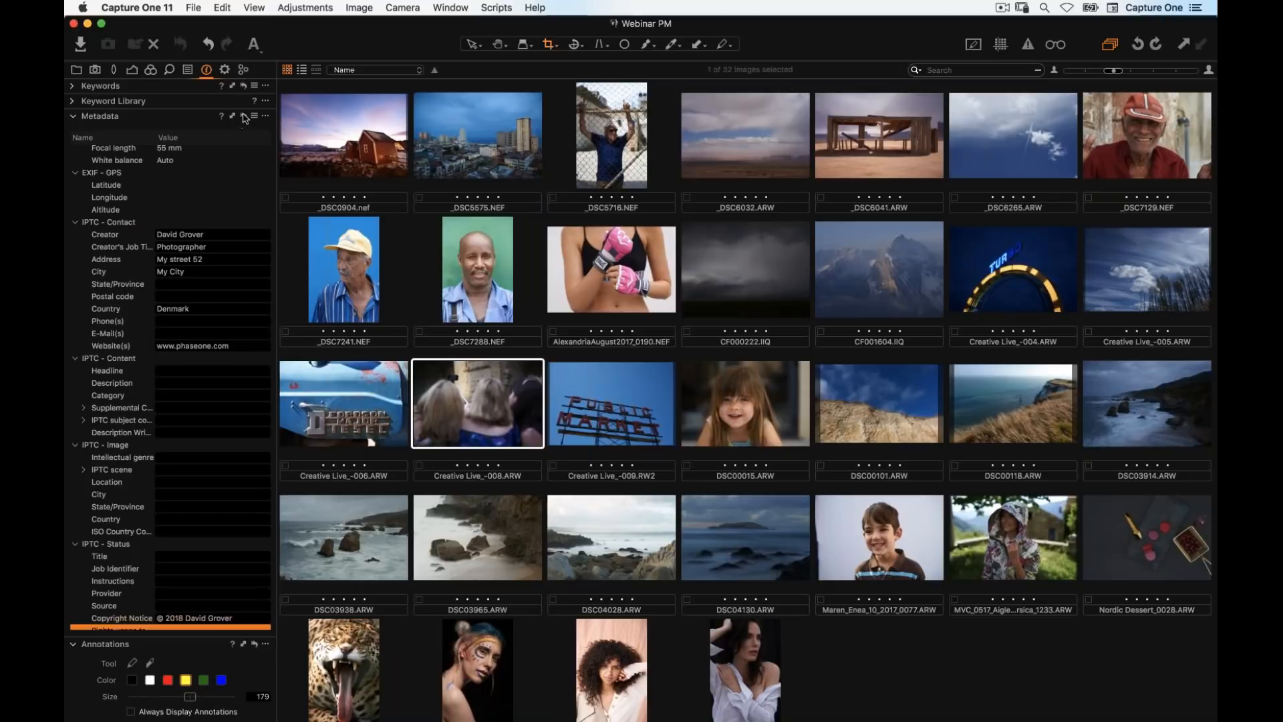
pyautogui.scroll(-1, 559, 340)
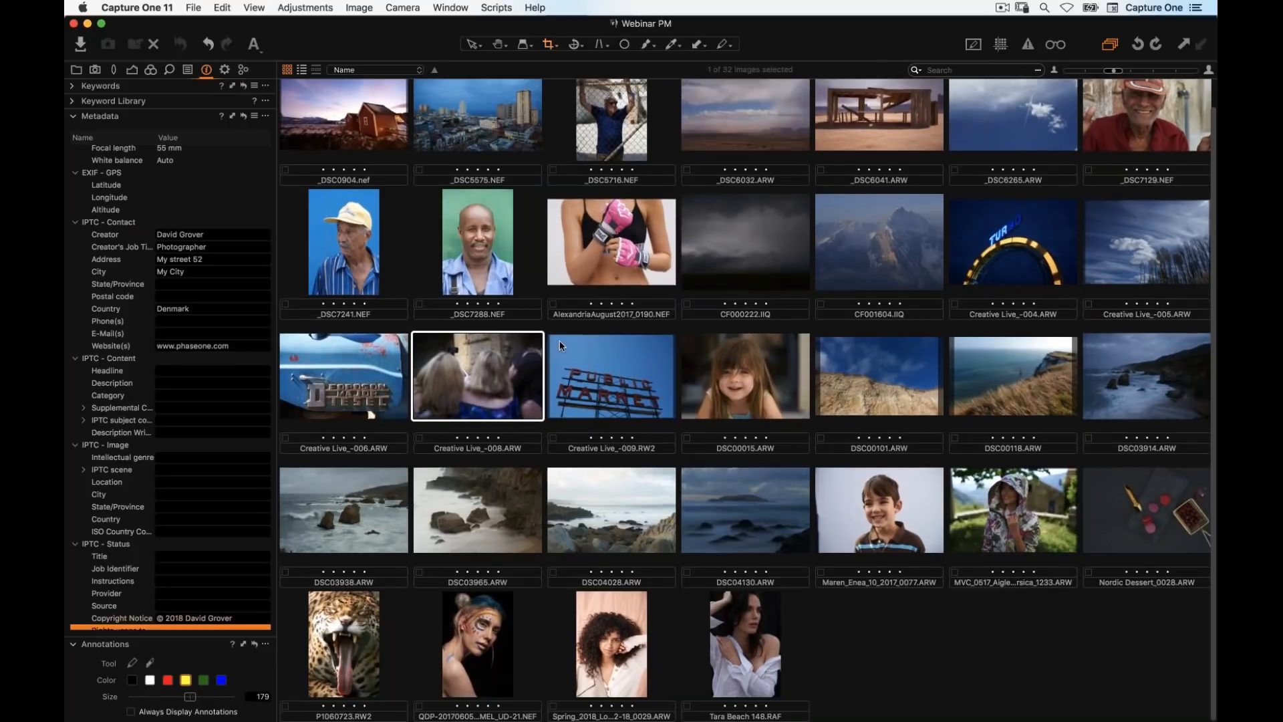
pyautogui.click(612, 381)
pyautogui.click(480, 387)
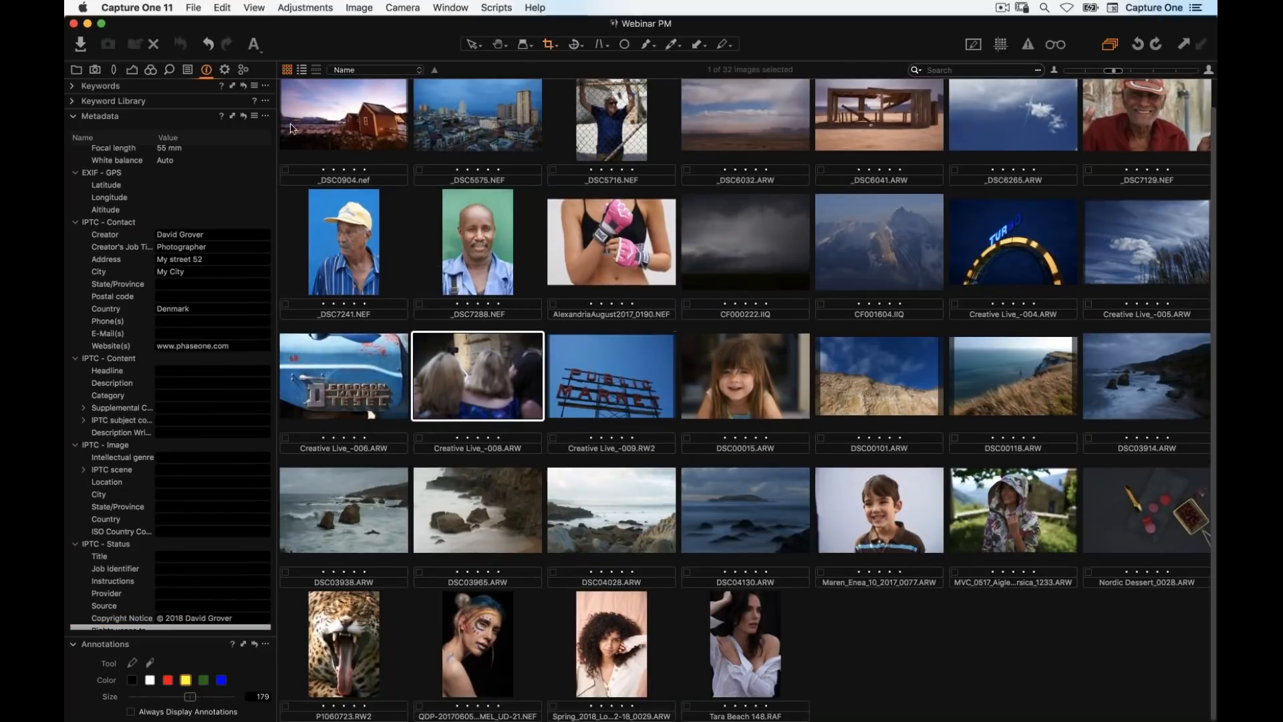
pyautogui.click(253, 116)
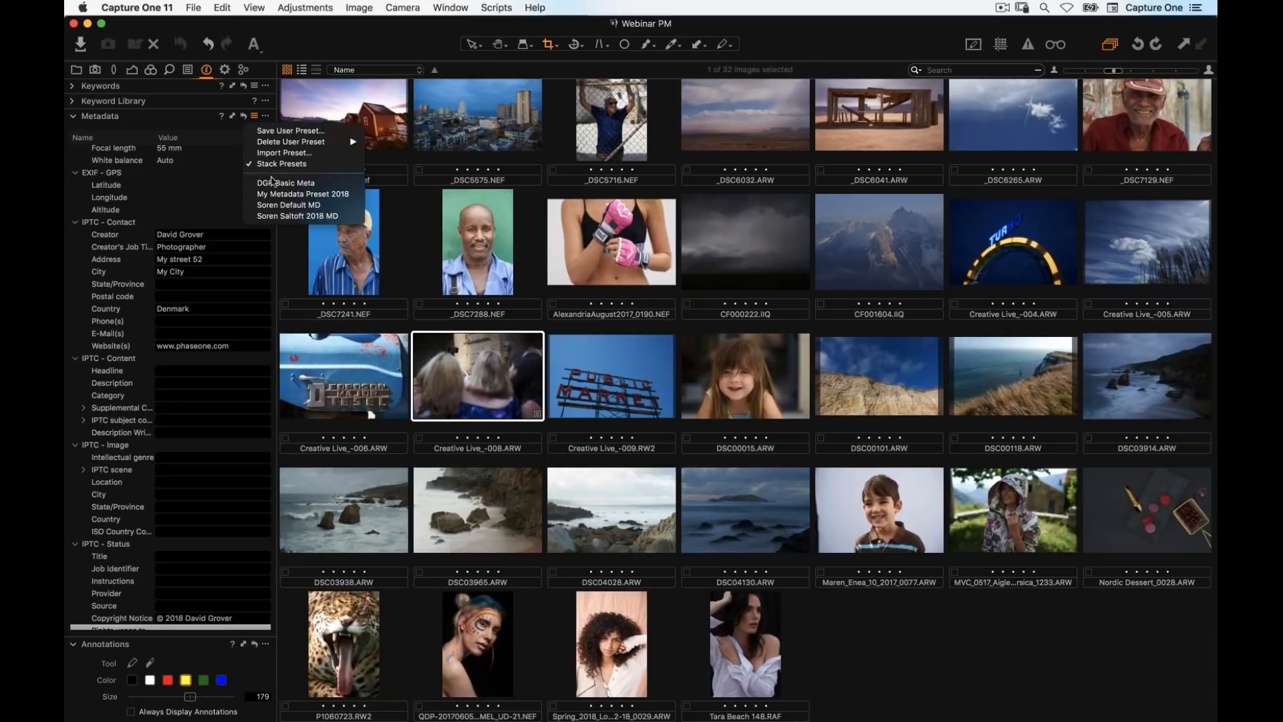
pyautogui.click(271, 183)
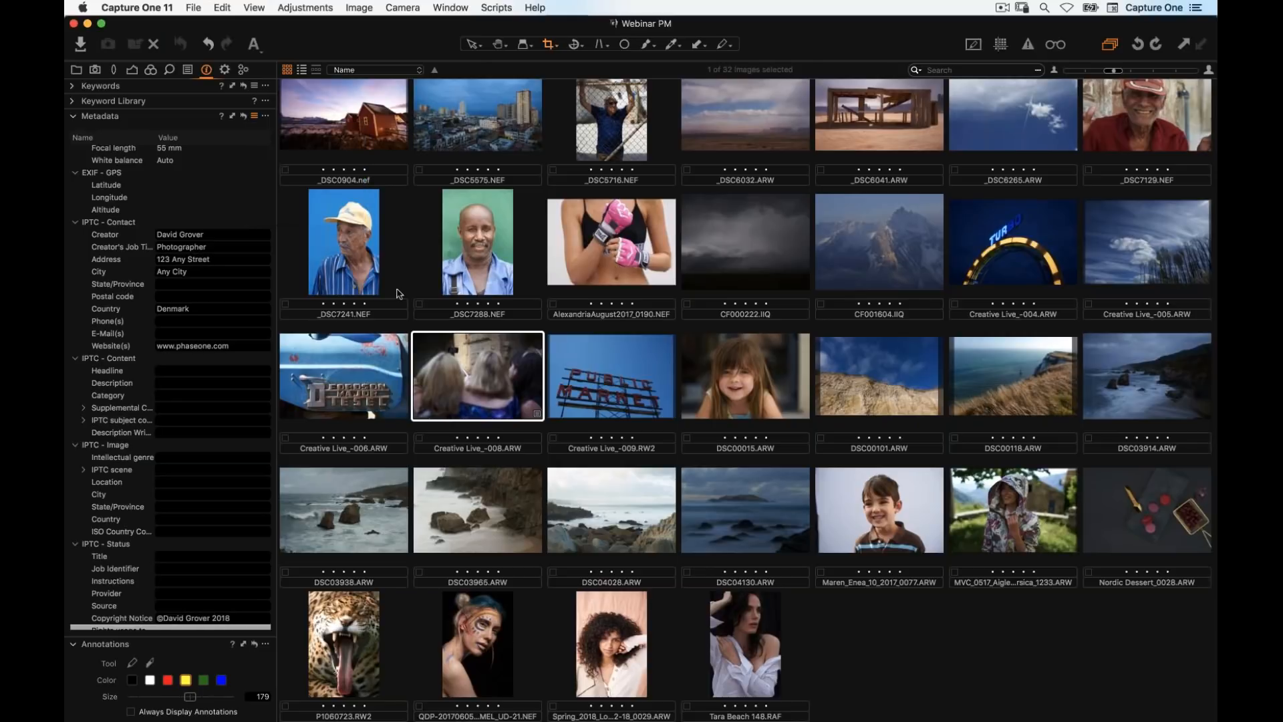
pyautogui.click(175, 294)
pyautogui.scroll(-3, 182, 378)
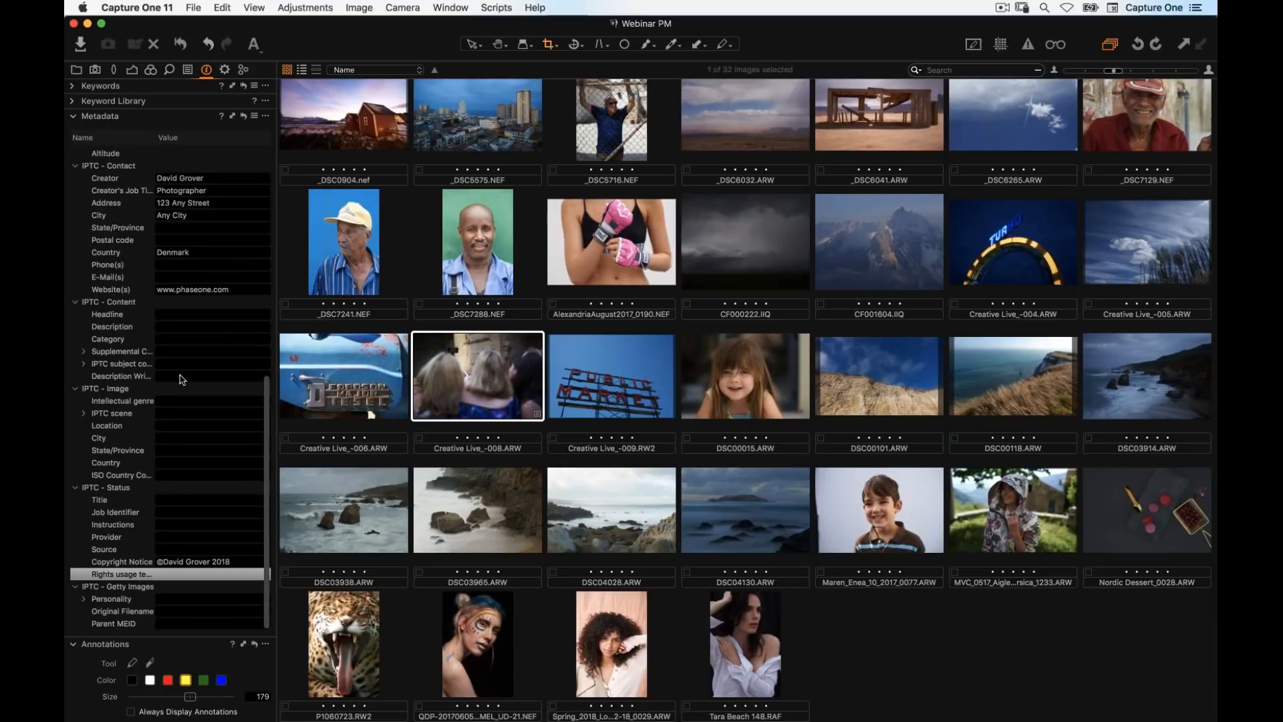
pyautogui.scroll(5, 183, 384)
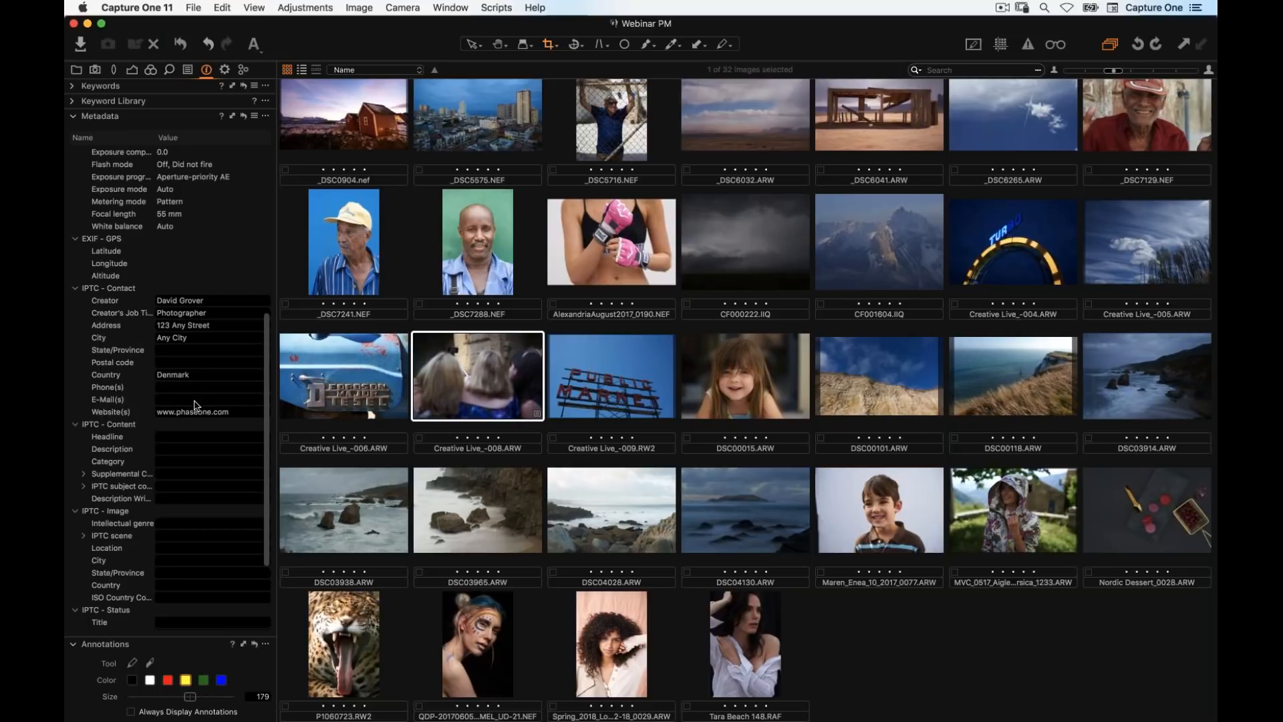
pyautogui.scroll(1, 366, 346)
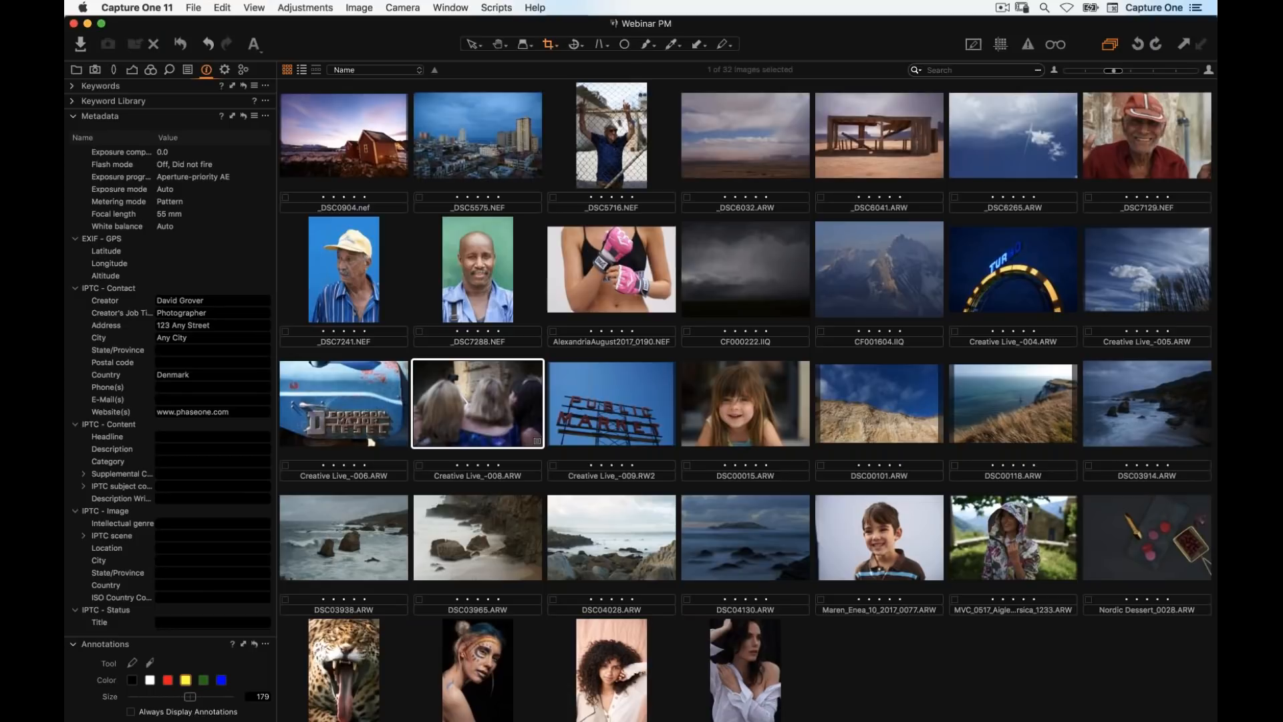
# Switch to the Tips & Tricks catalog and look through the file names of the first images in the Batches album
pyautogui.press('super+Tab')
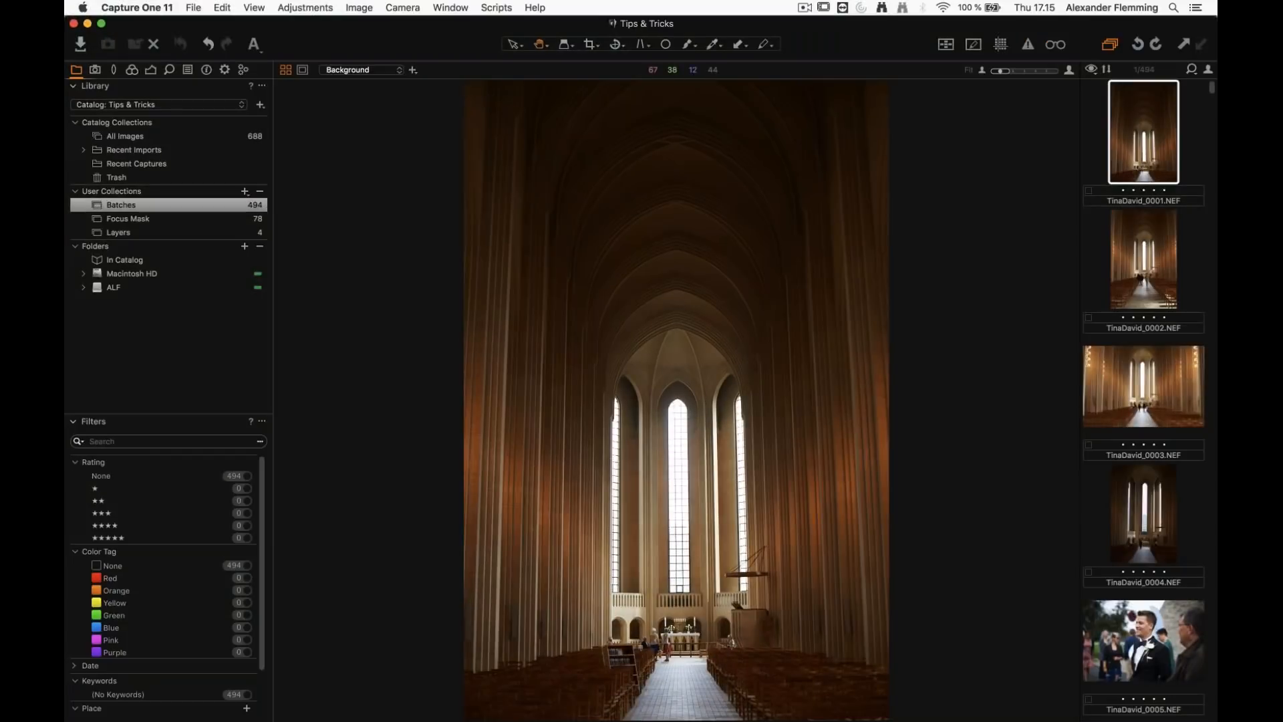
pyautogui.moveTo(628, 294)
pyautogui.mouseDown()
pyautogui.moveTo(677, 262)
pyautogui.moveTo(907, 243)
pyautogui.mouseUp()
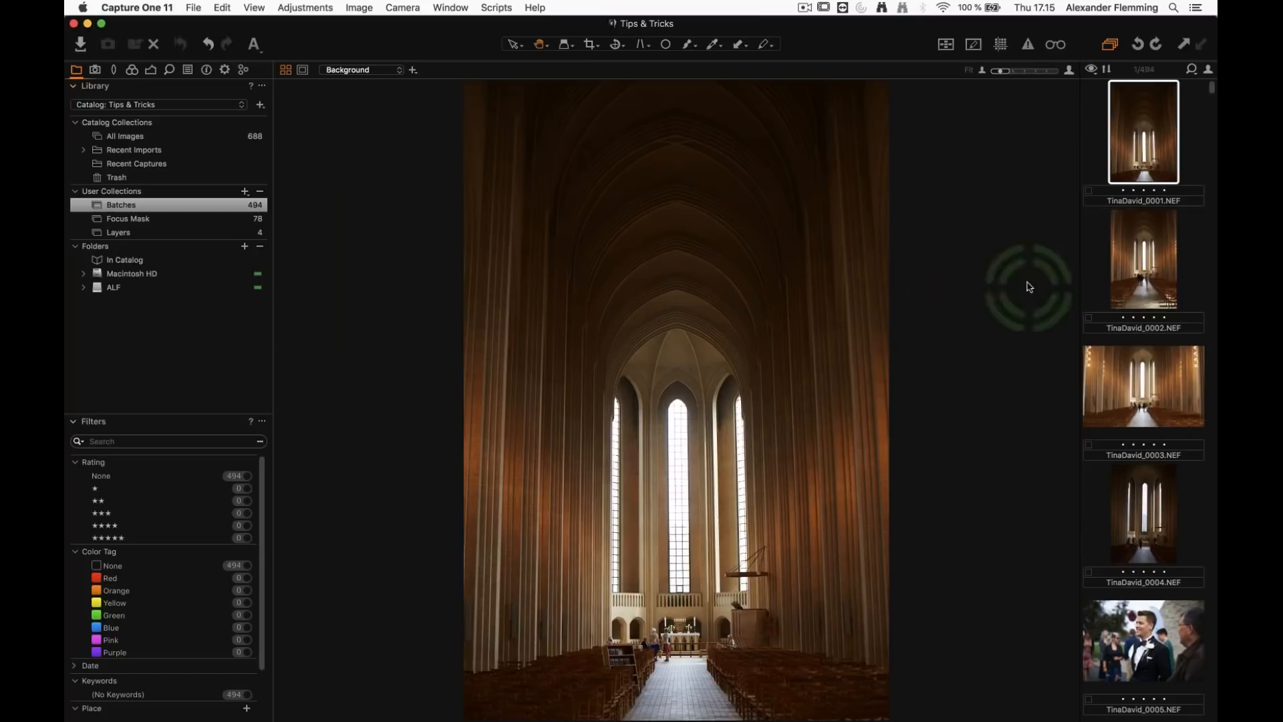
pyautogui.scroll(-2, 1129, 285)
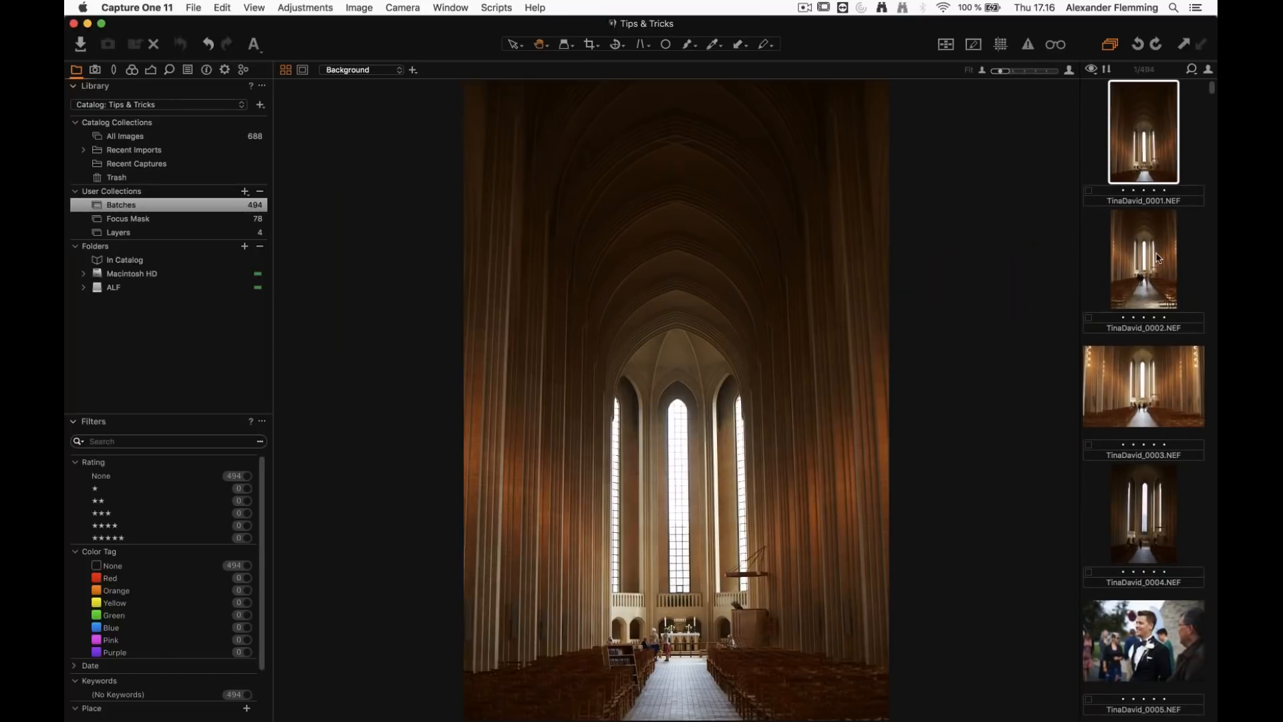
pyautogui.scroll(-6, 1125, 251)
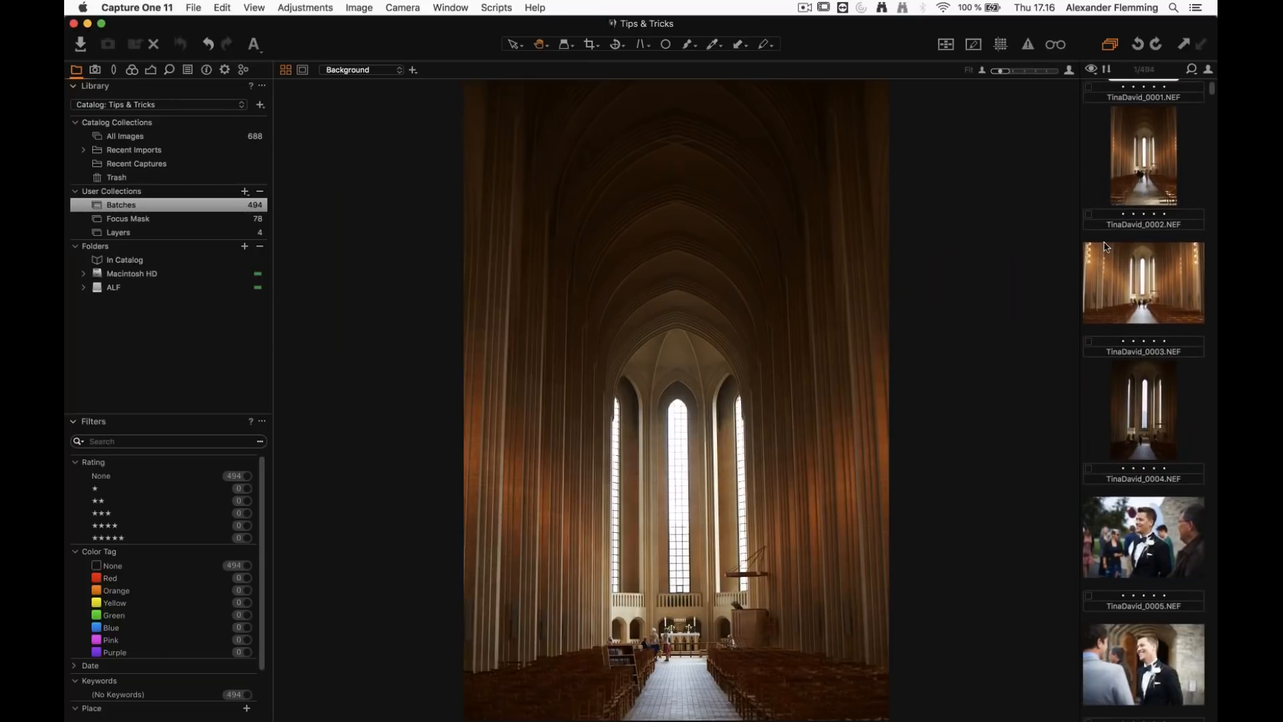
pyautogui.scroll(-5, 1110, 246)
pyautogui.scroll(10, 1117, 244)
pyautogui.scroll(3, 1129, 245)
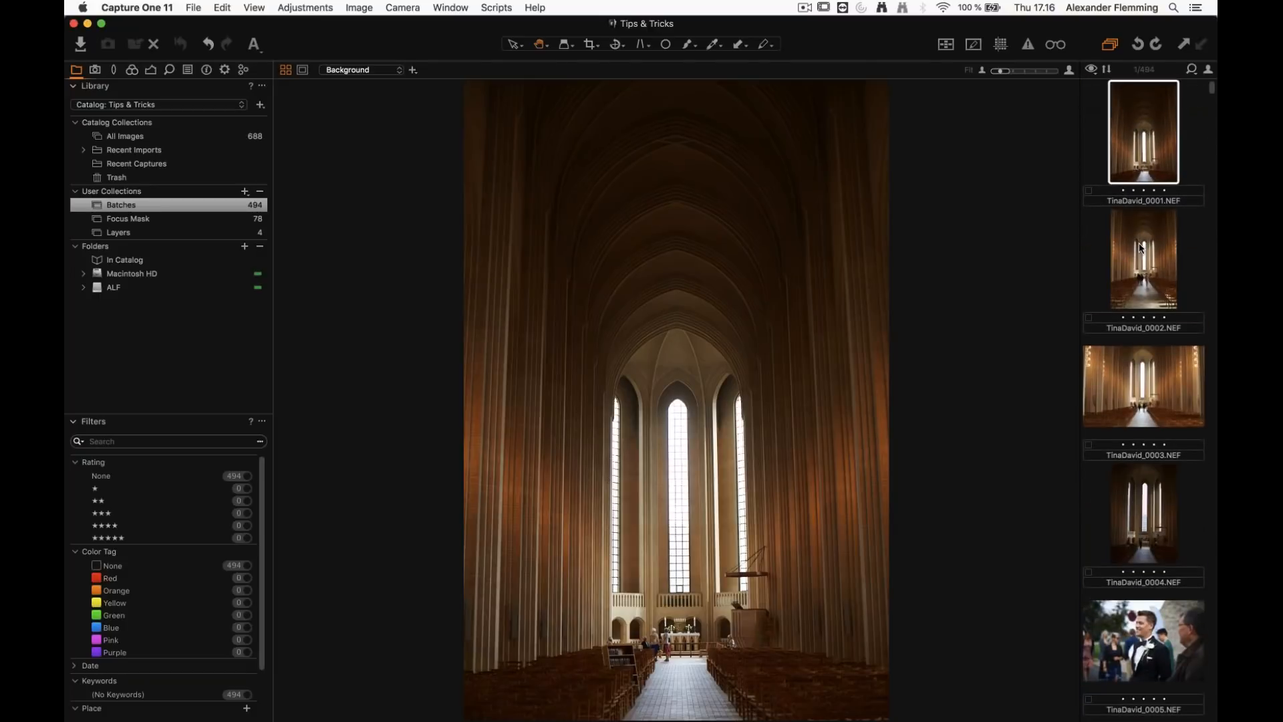
pyautogui.click(1144, 179)
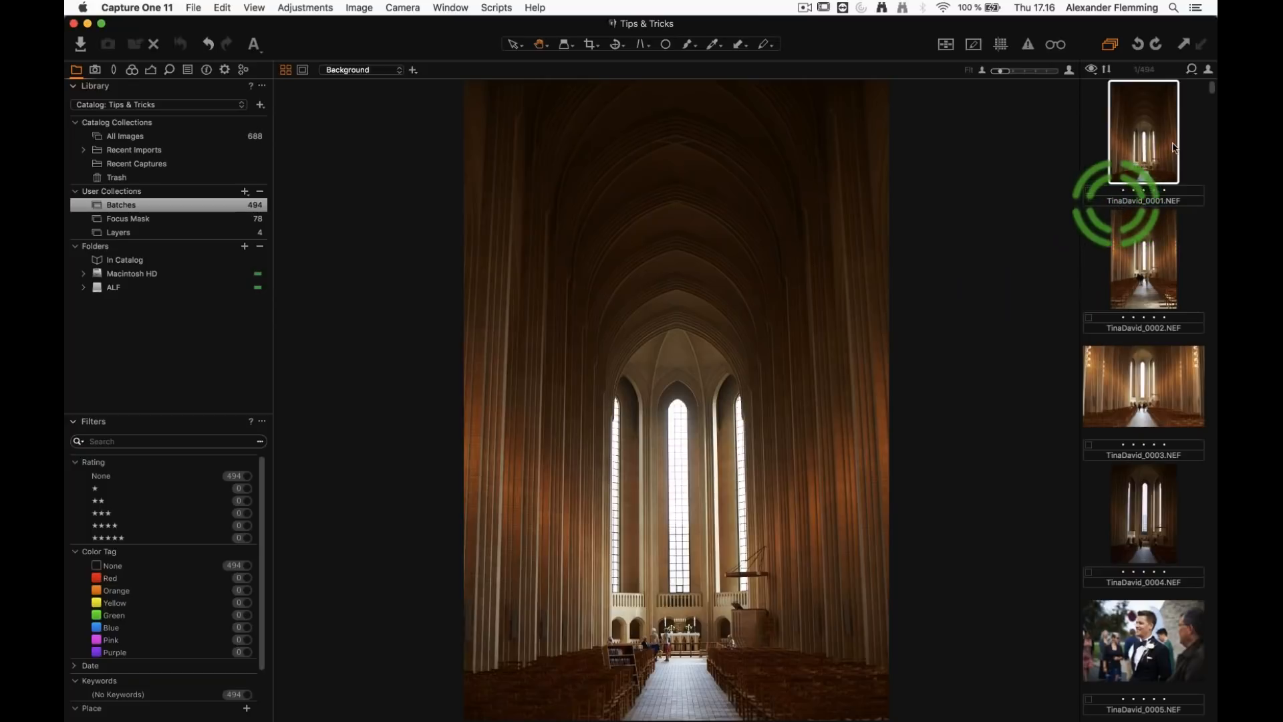
pyautogui.moveTo(1211, 91)
pyautogui.mouseDown()
pyautogui.moveTo(1212, 229)
pyautogui.moveTo(1212, 84)
pyautogui.mouseUp()
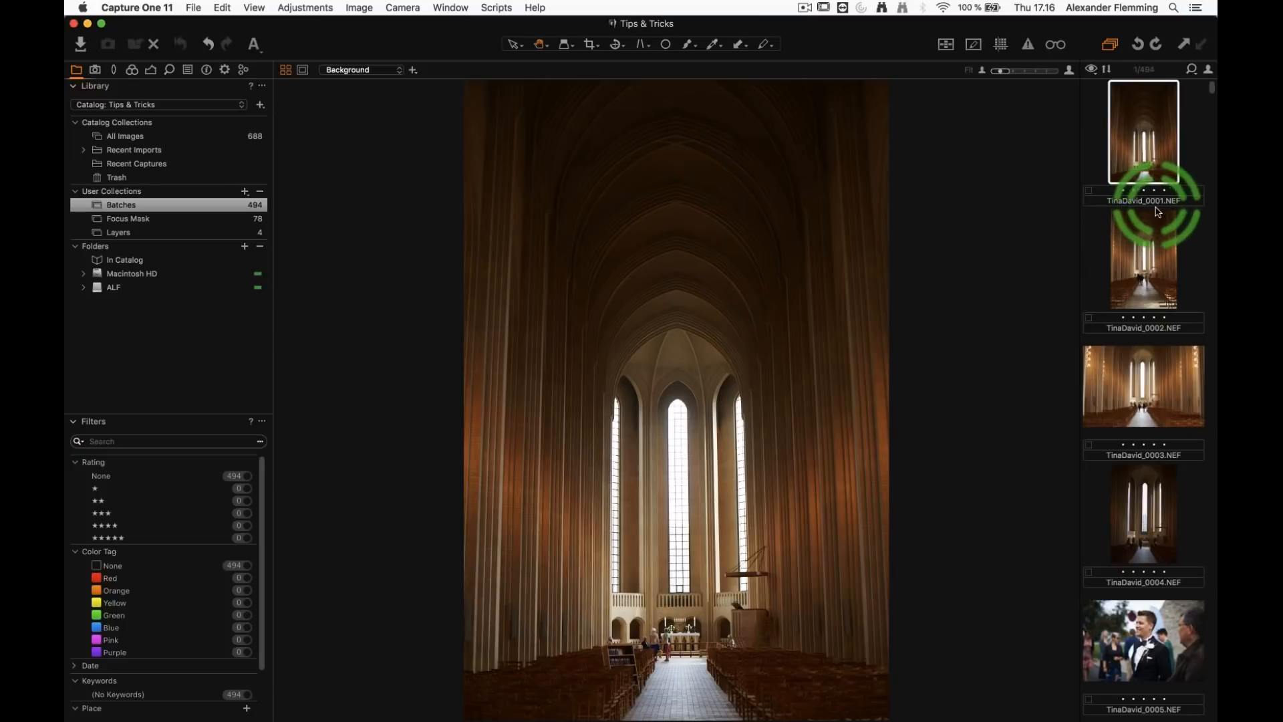
pyautogui.scroll(-5, 1155, 329)
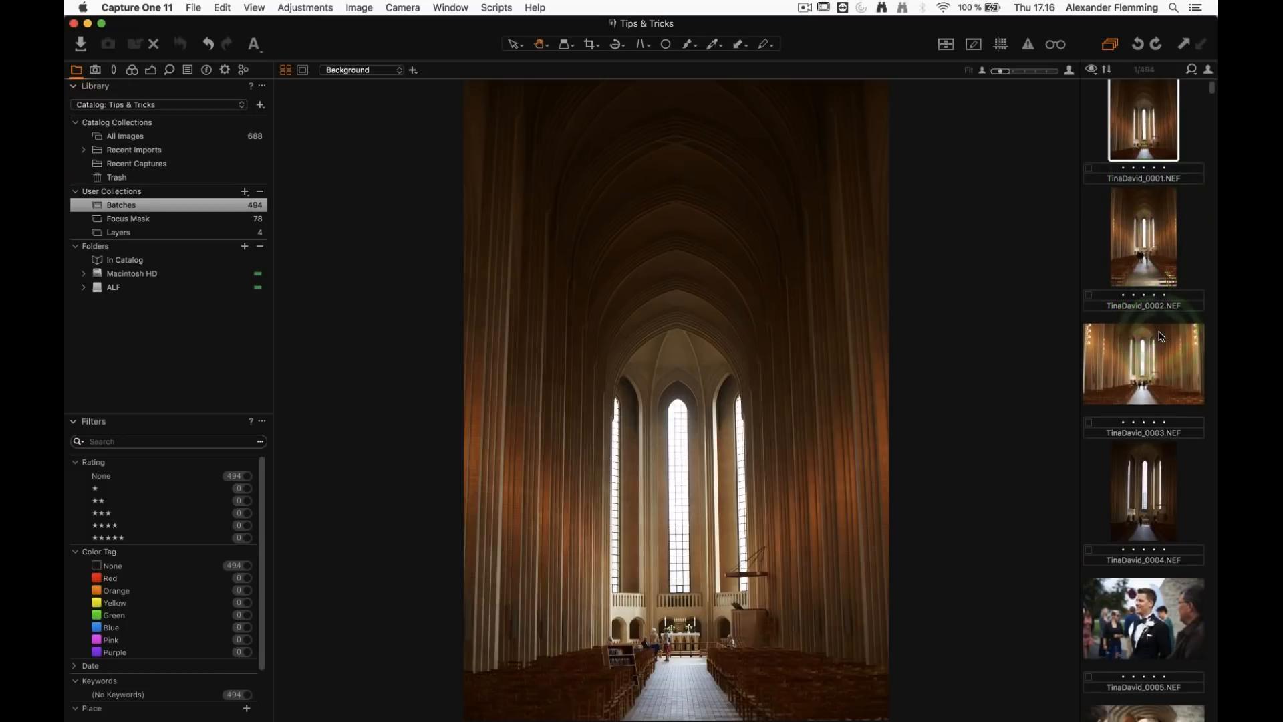
pyautogui.scroll(5, 1159, 334)
# Select all images in the Batches album and start a batch rename, accepting that referenced files are renamed on disk
pyautogui.press('super+a')
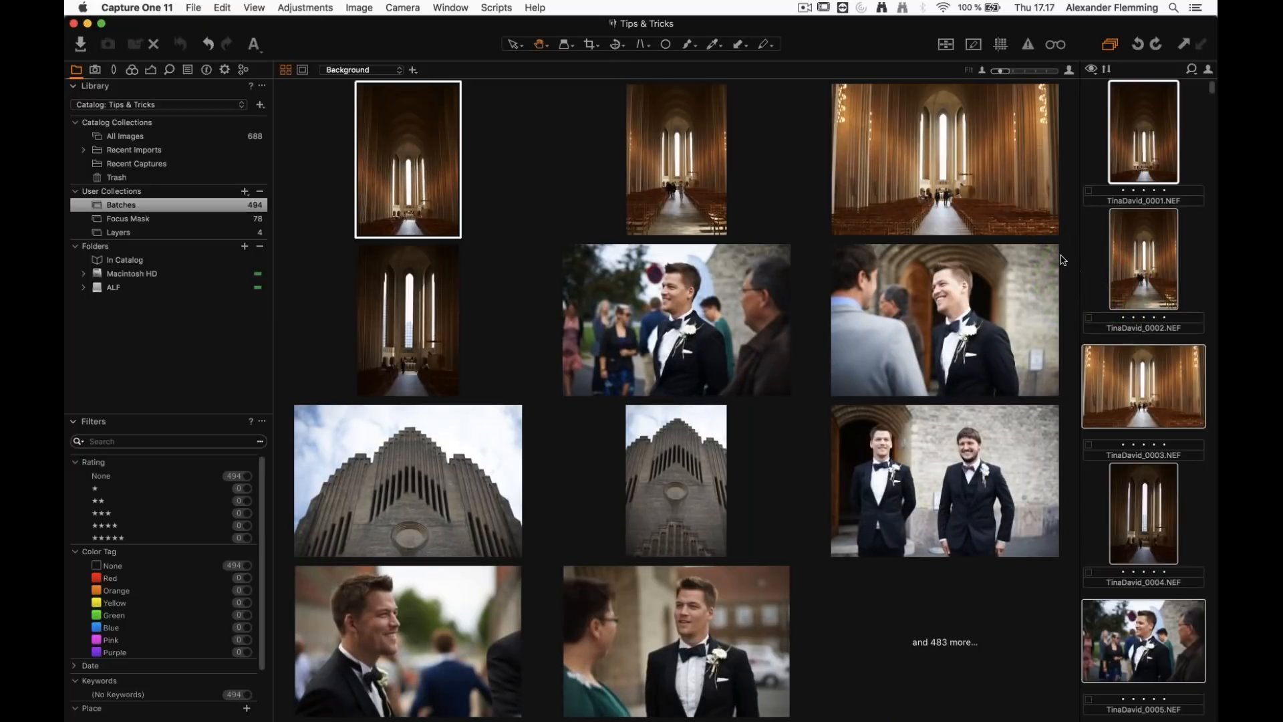
pyautogui.rightClick(1138, 137)
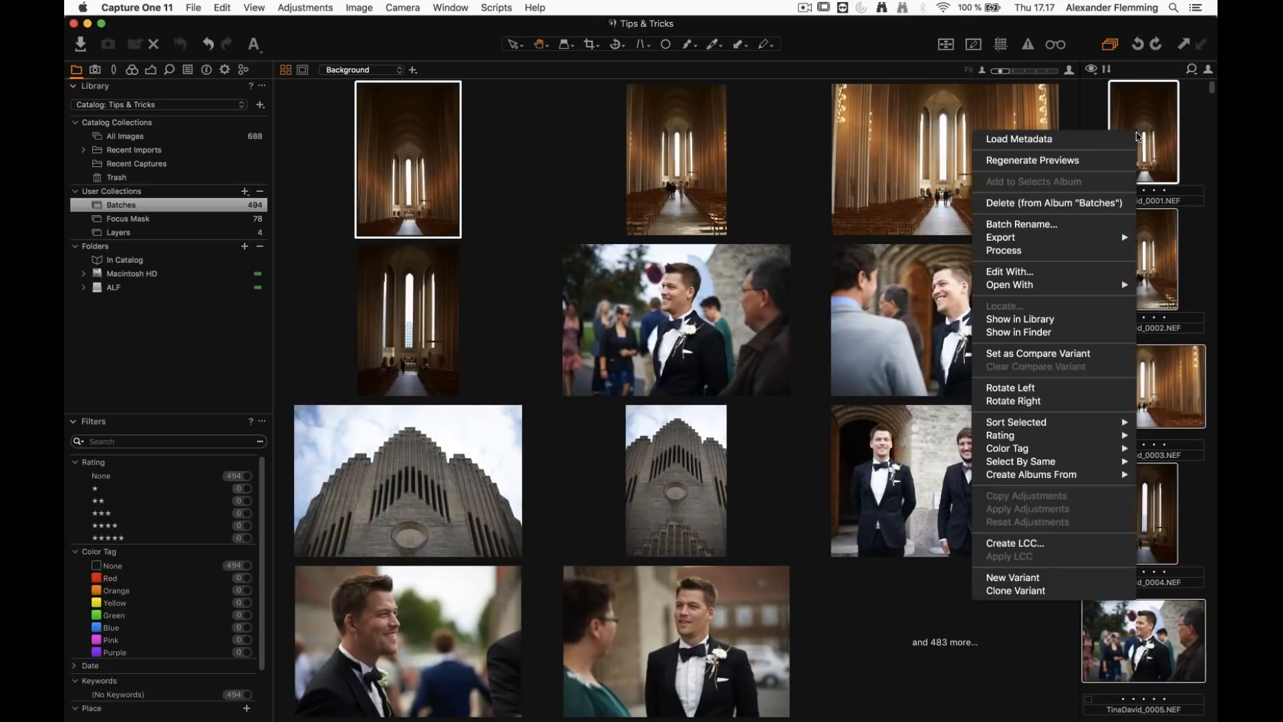
pyautogui.click(1062, 224)
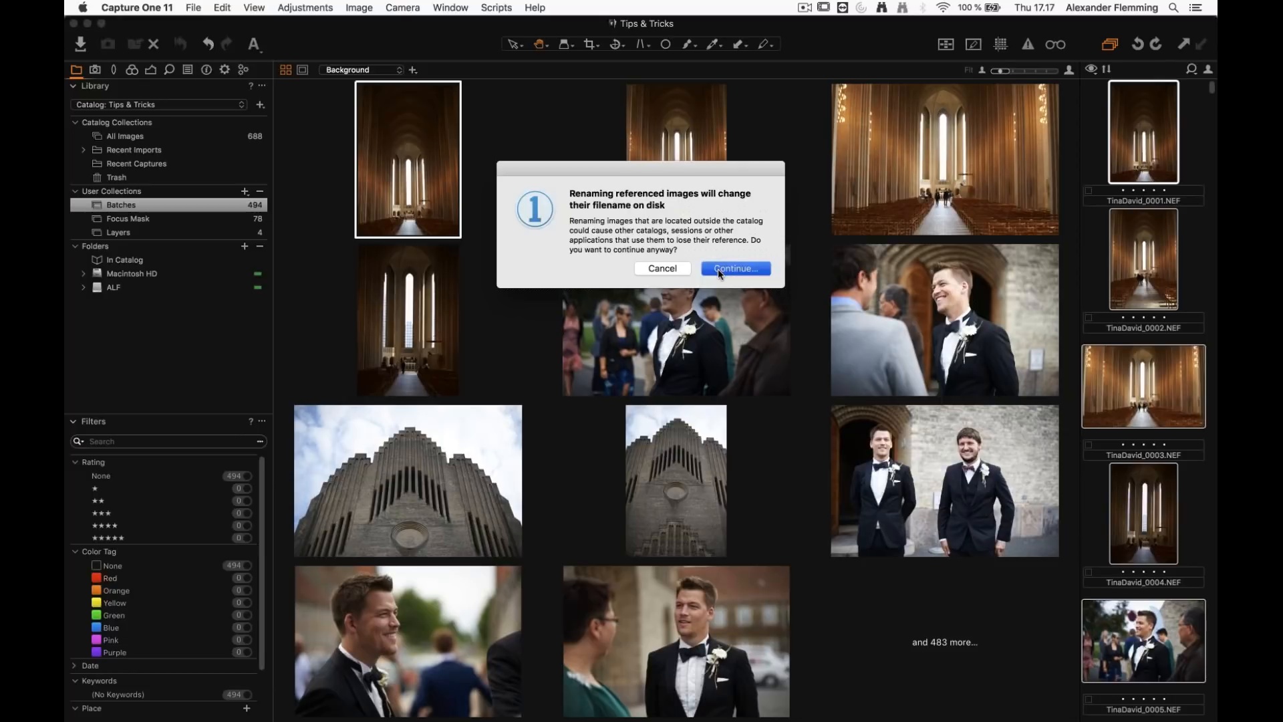
pyautogui.click(734, 268)
# Examine the naming format tokens offered by the Text and Tokens method and close the format editor without adding any
pyautogui.click(616, 69)
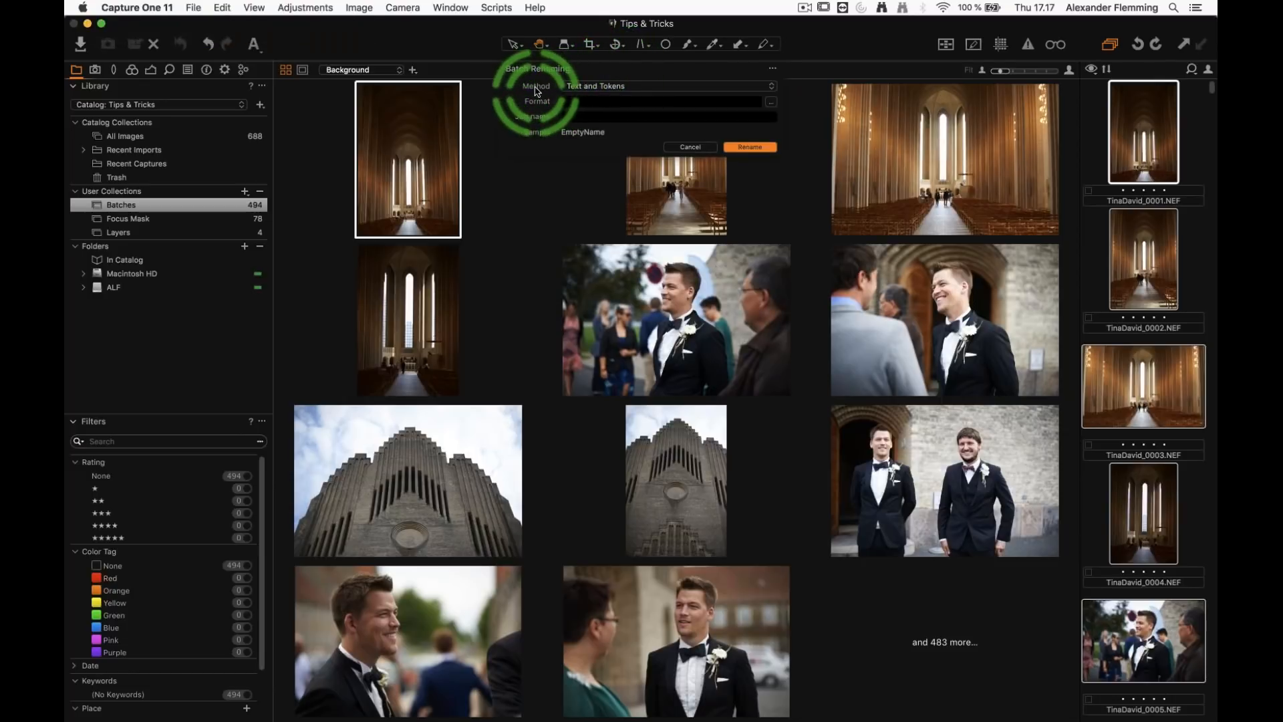
pyautogui.click(578, 101)
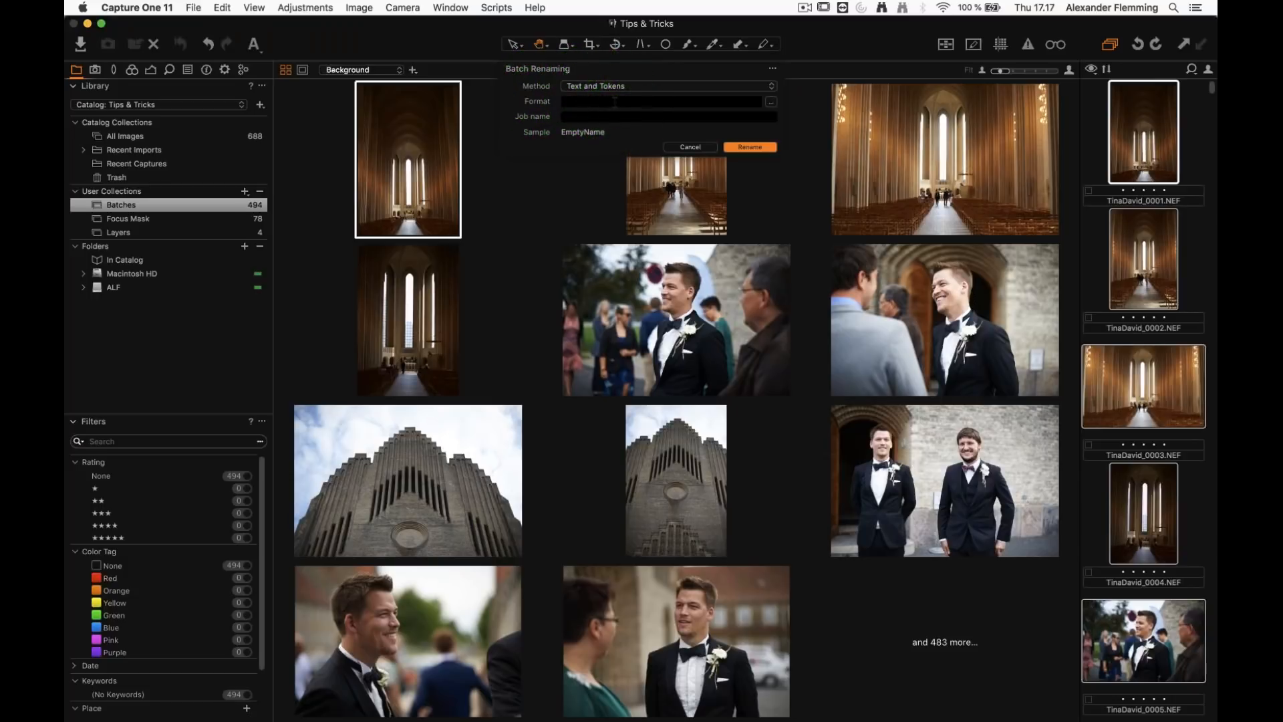
pyautogui.click(565, 101)
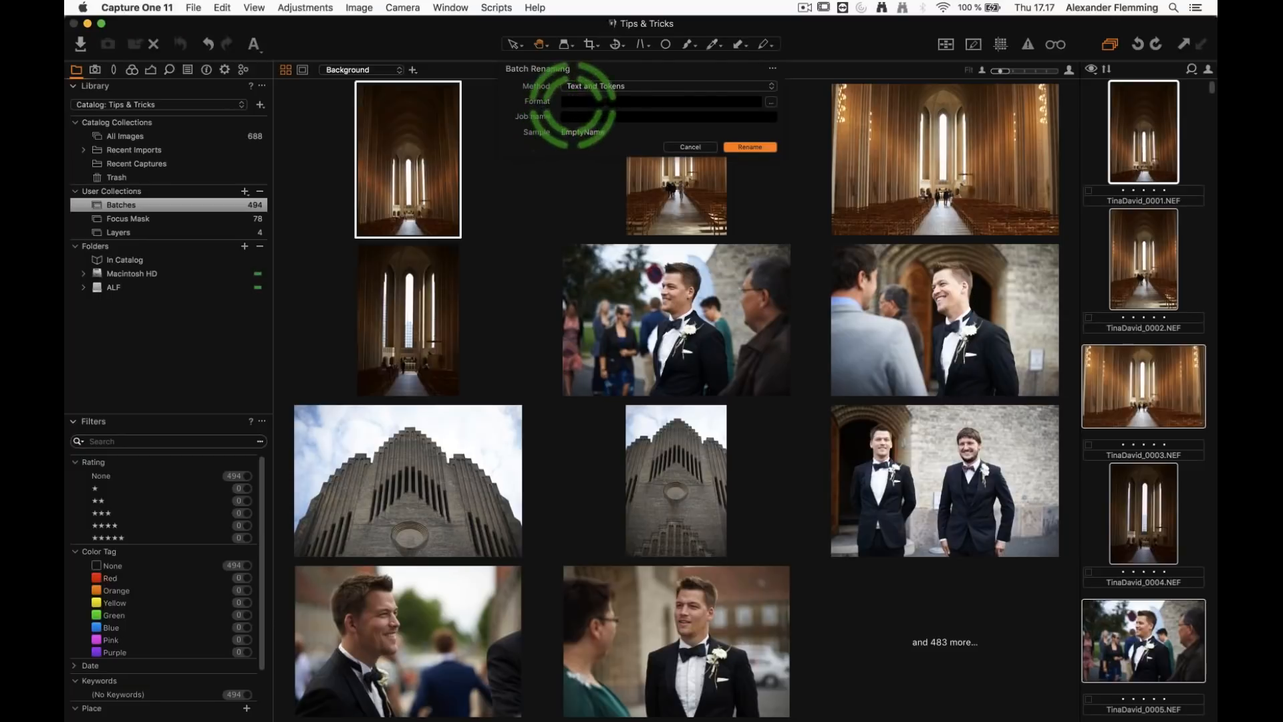
pyautogui.click(771, 101)
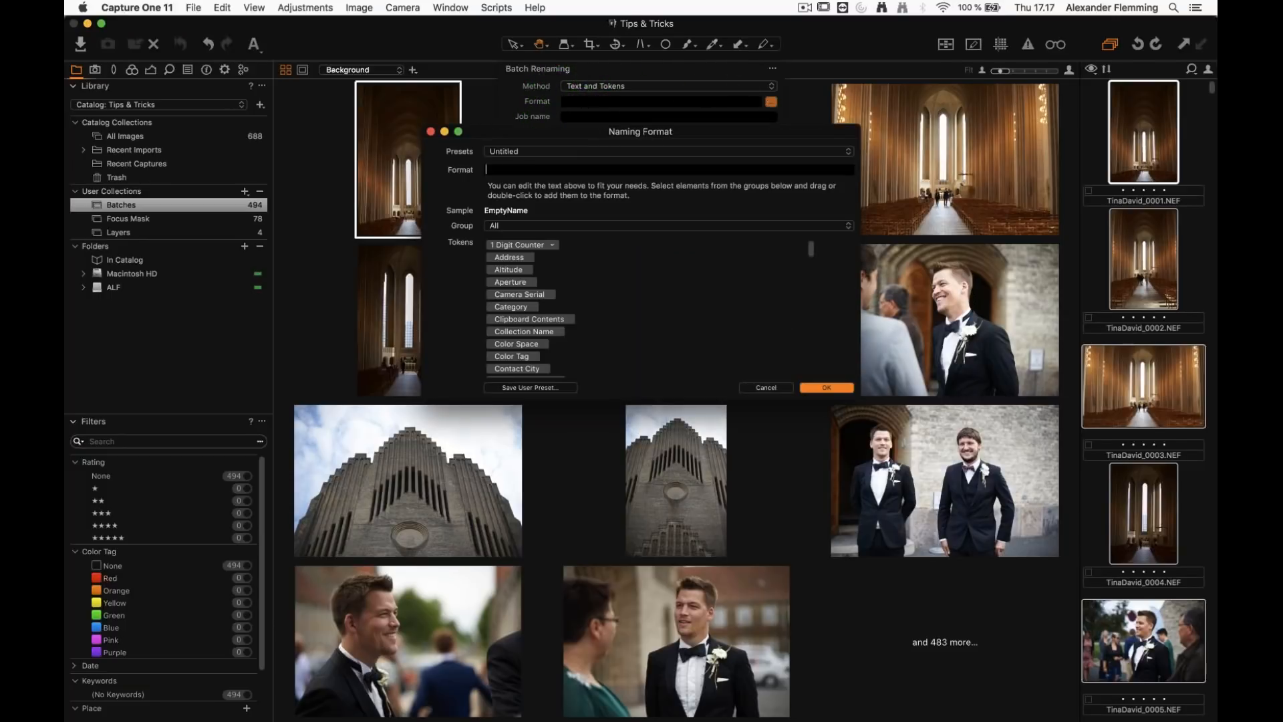
pyautogui.click(751, 386)
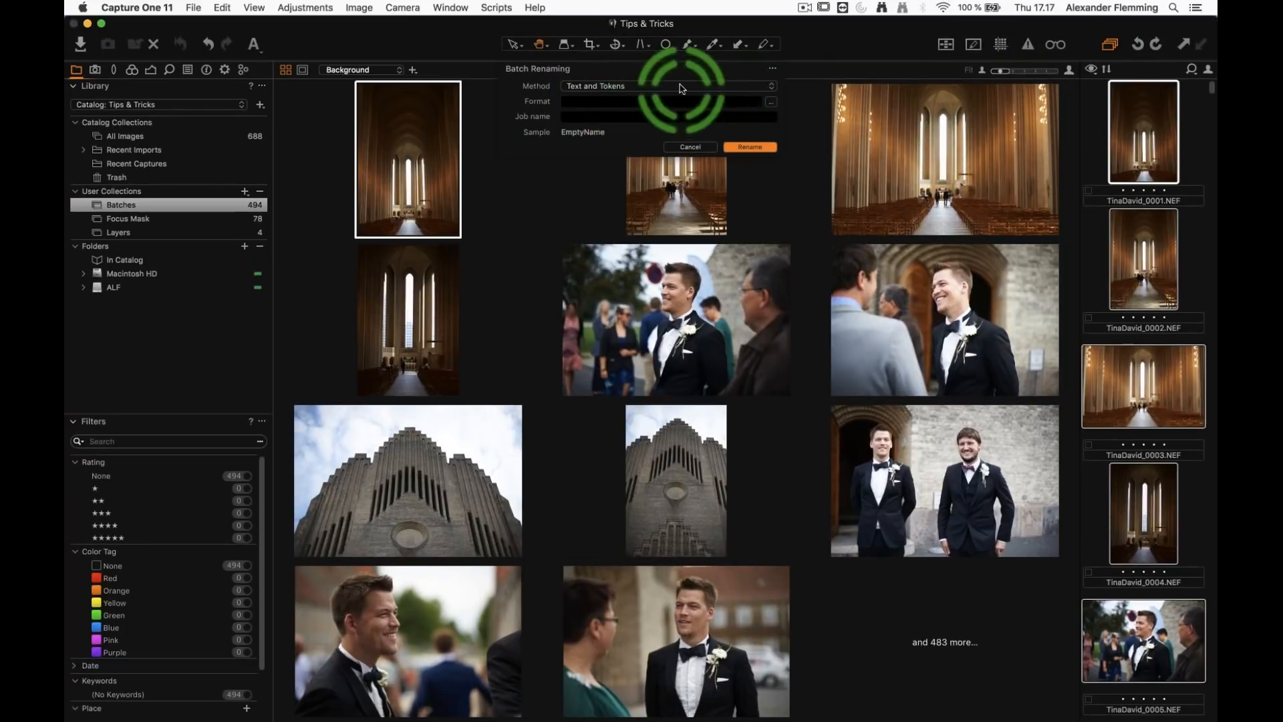
# Set the batch renaming method to Find and Replace and enter "TinaDavid" as the text to find
pyautogui.click(641, 71)
pyautogui.click(587, 99)
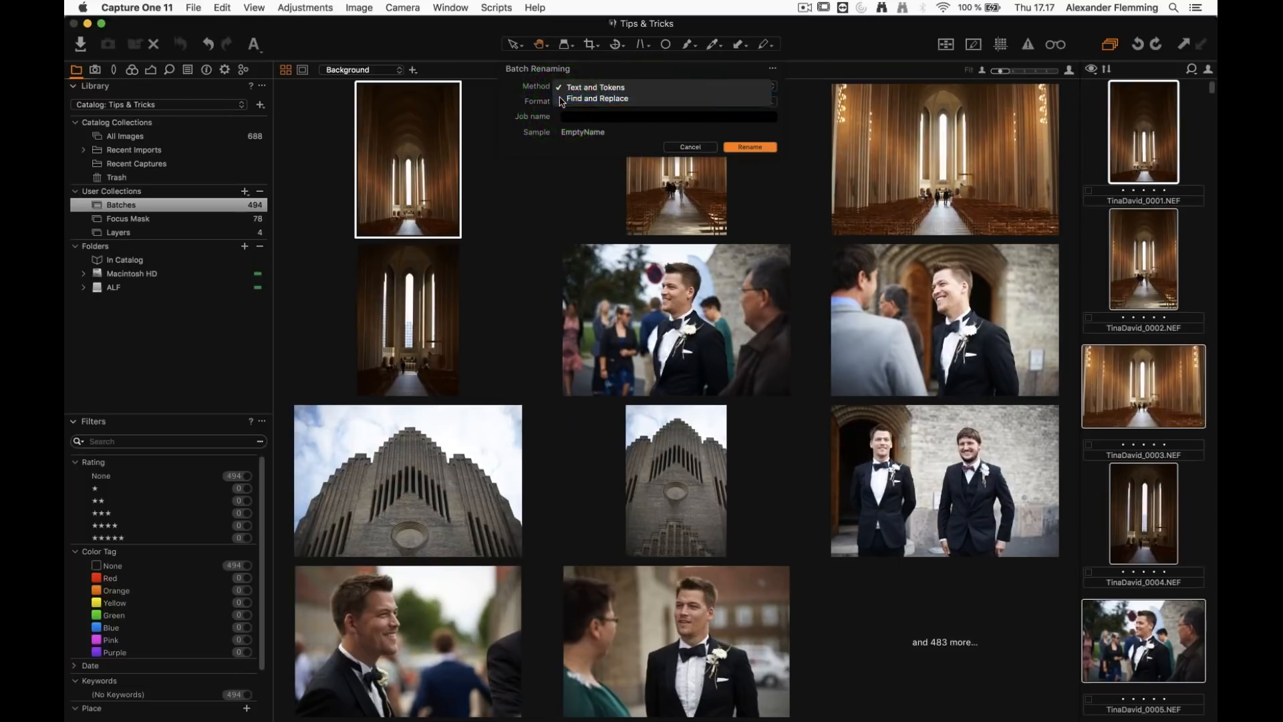
pyautogui.click(600, 103)
pyautogui.write('T')
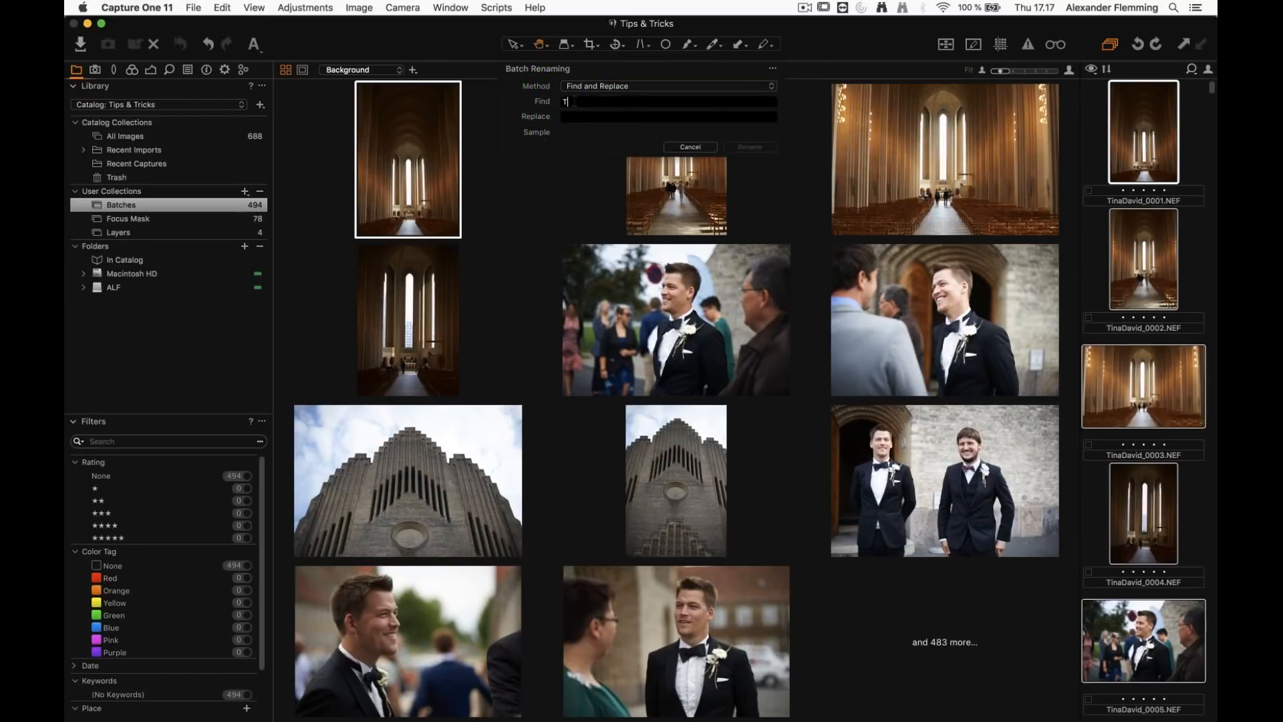
pyautogui.write('inaDavid')
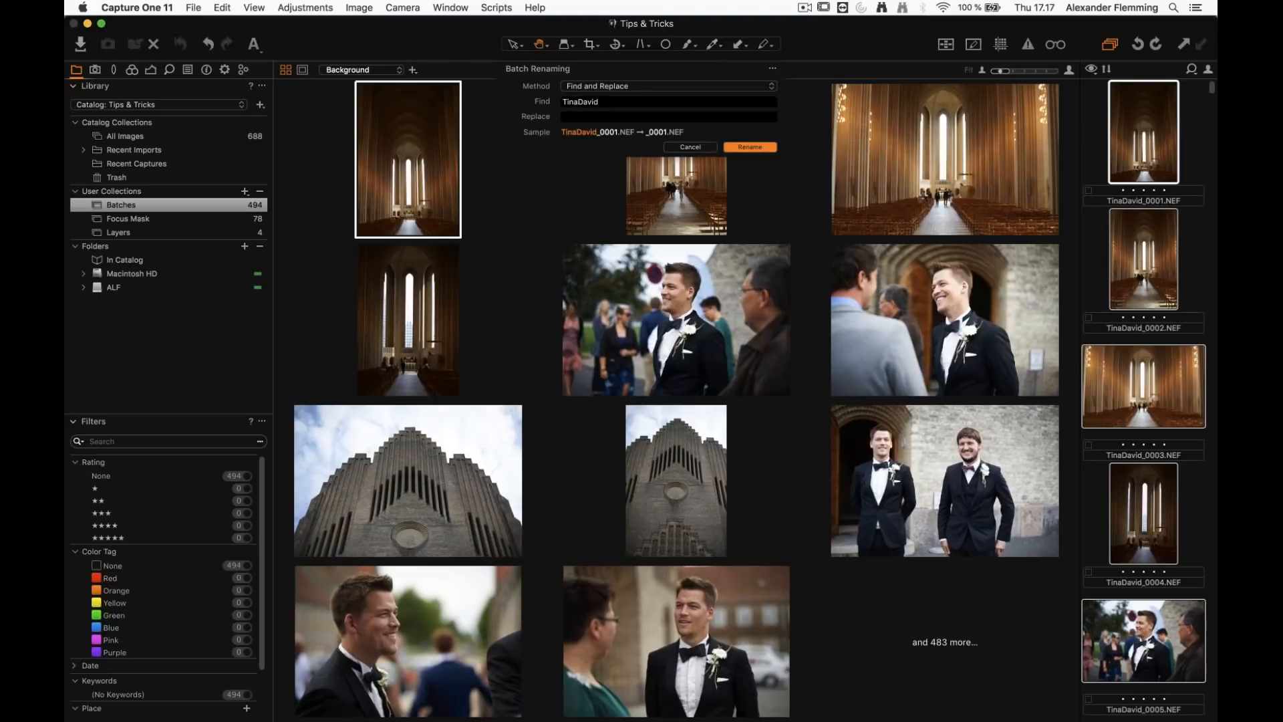
# Enter "SueAlex" as the replacement text and run the rename on the selected images
pyautogui.click(578, 123)
pyautogui.write('SueA')
pyautogui.click(588, 117)
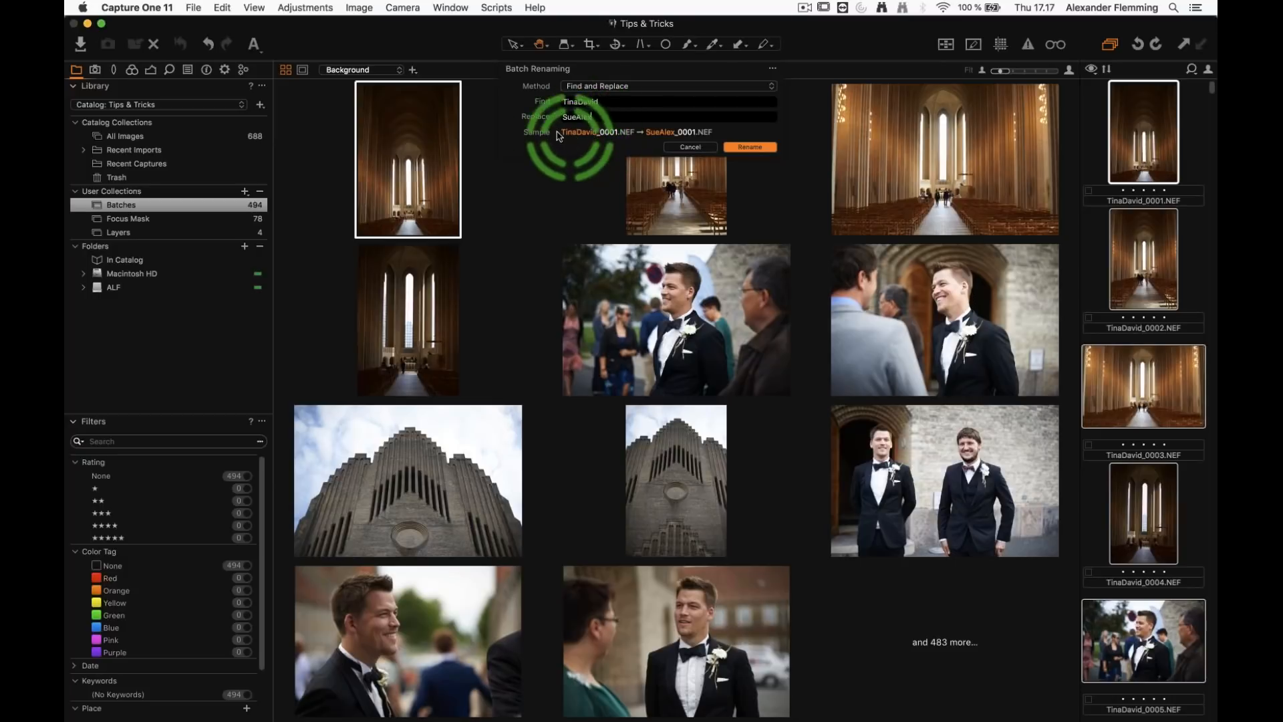
pyautogui.moveTo(568, 134)
pyautogui.mouseDown()
pyautogui.moveTo(672, 136)
pyautogui.moveTo(583, 102)
pyautogui.mouseUp()
pyautogui.click(741, 145)
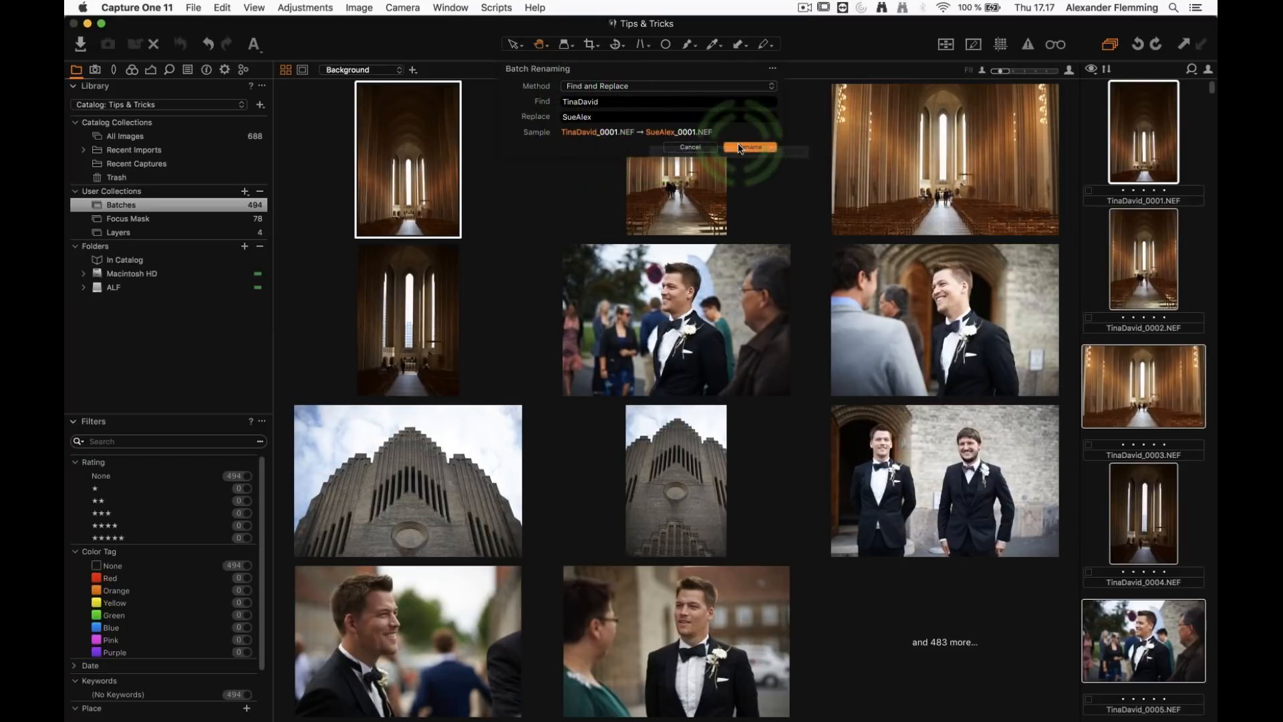
# Check the renamed files in the Batches album and view the first two images
pyautogui.click(1126, 196)
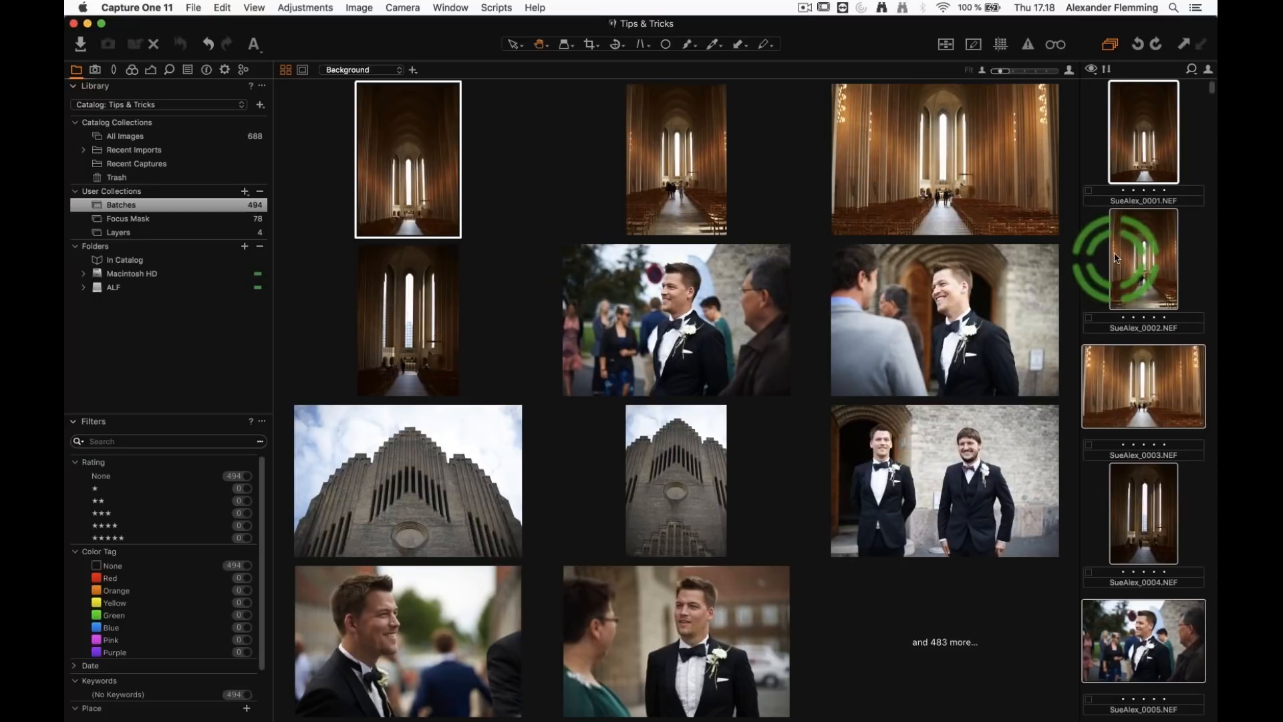
pyautogui.click(1094, 238)
pyautogui.click(1131, 161)
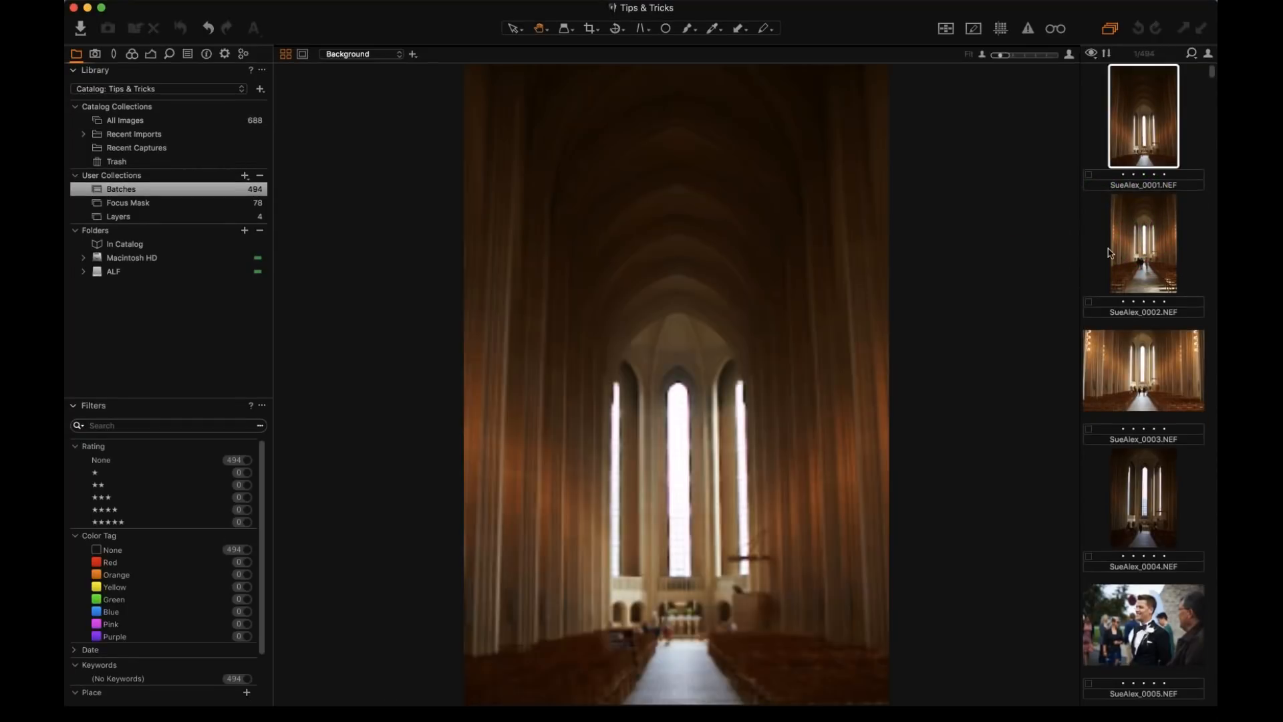
pyautogui.click(1142, 258)
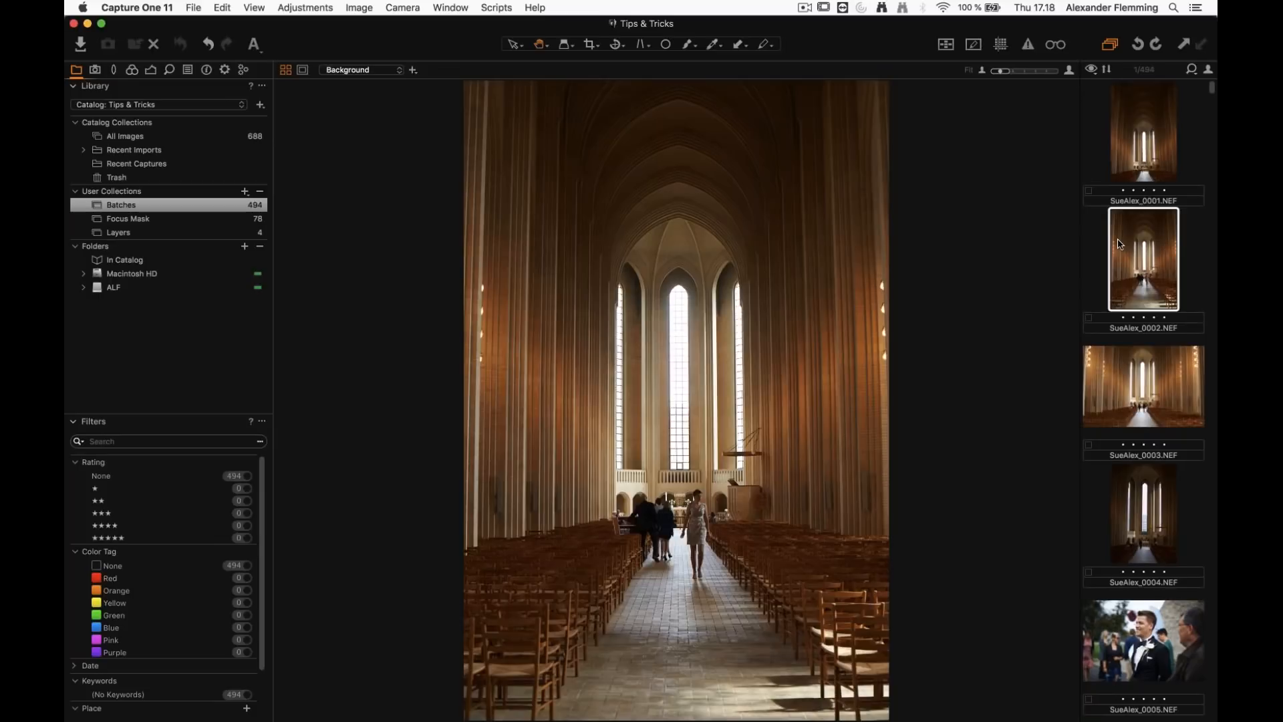
# Select the first four images, SueAlex_0001.NEF to SueAlex_0004.NEF, and start a batch rename for them
pyautogui.click(1139, 203)
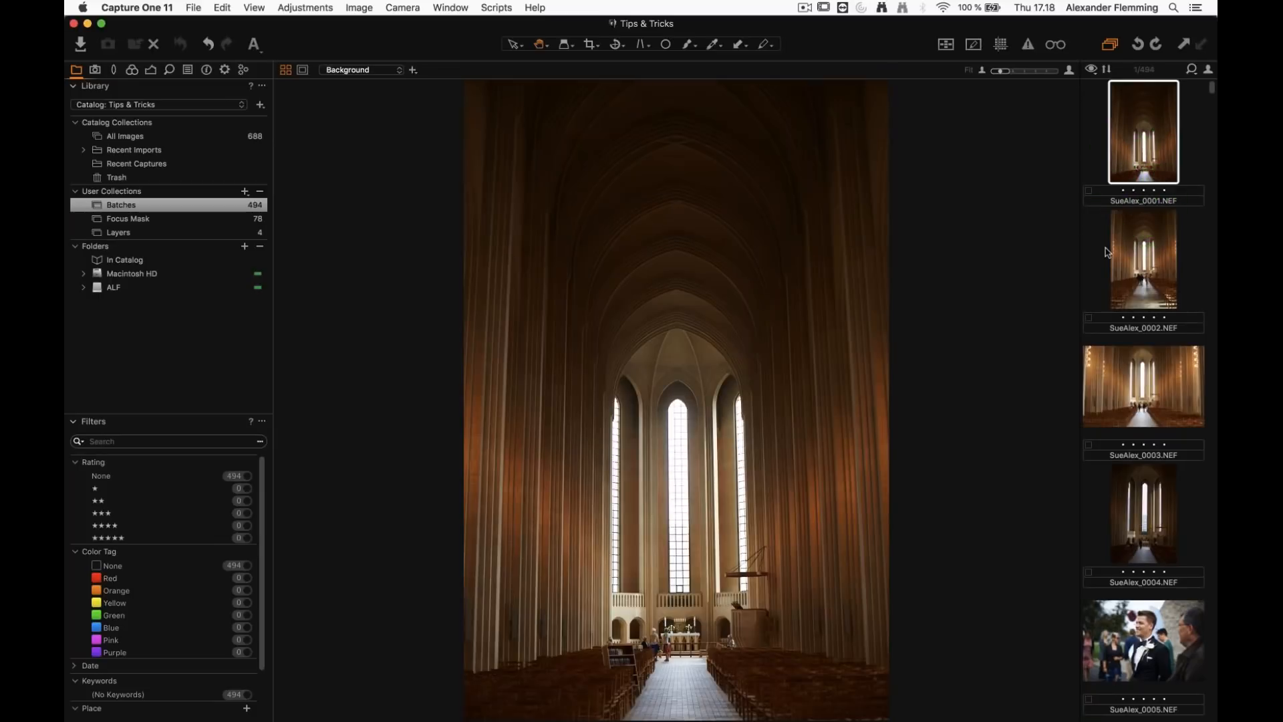
pyautogui.keyDown('shift'); pyautogui.click(1124, 537); pyautogui.keyUp('shift')
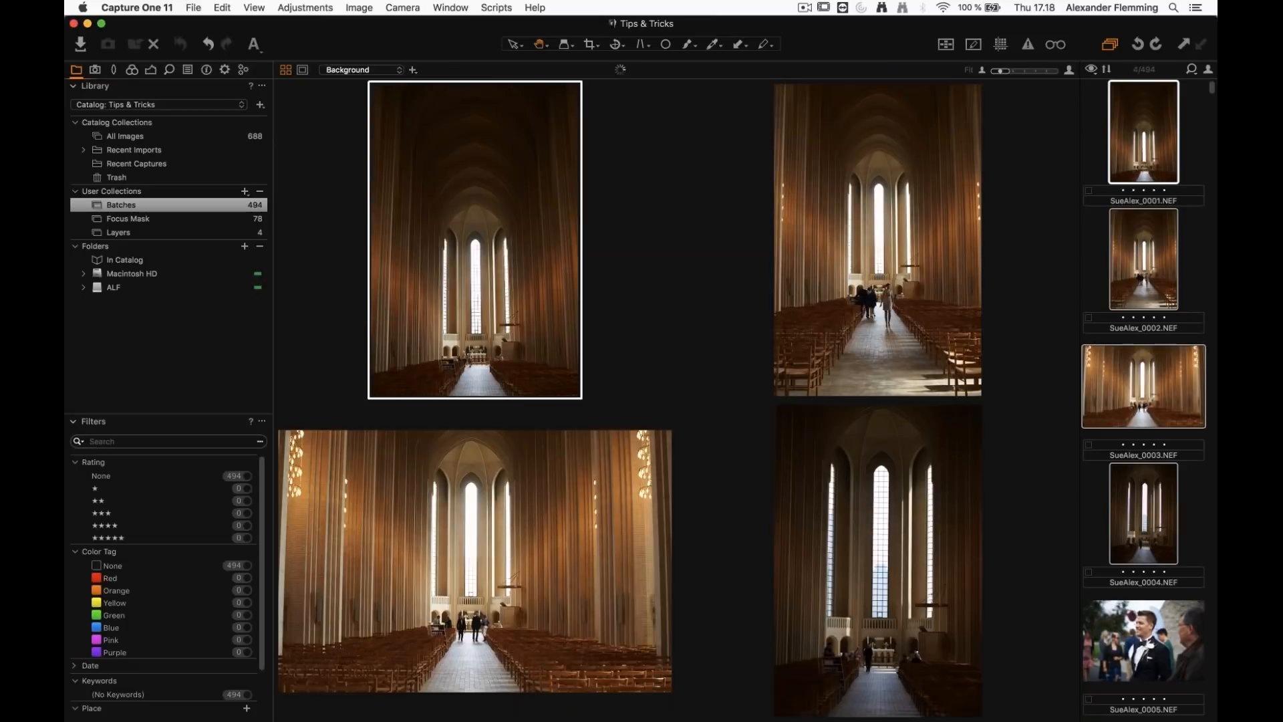
pyautogui.rightClick(1076, 222)
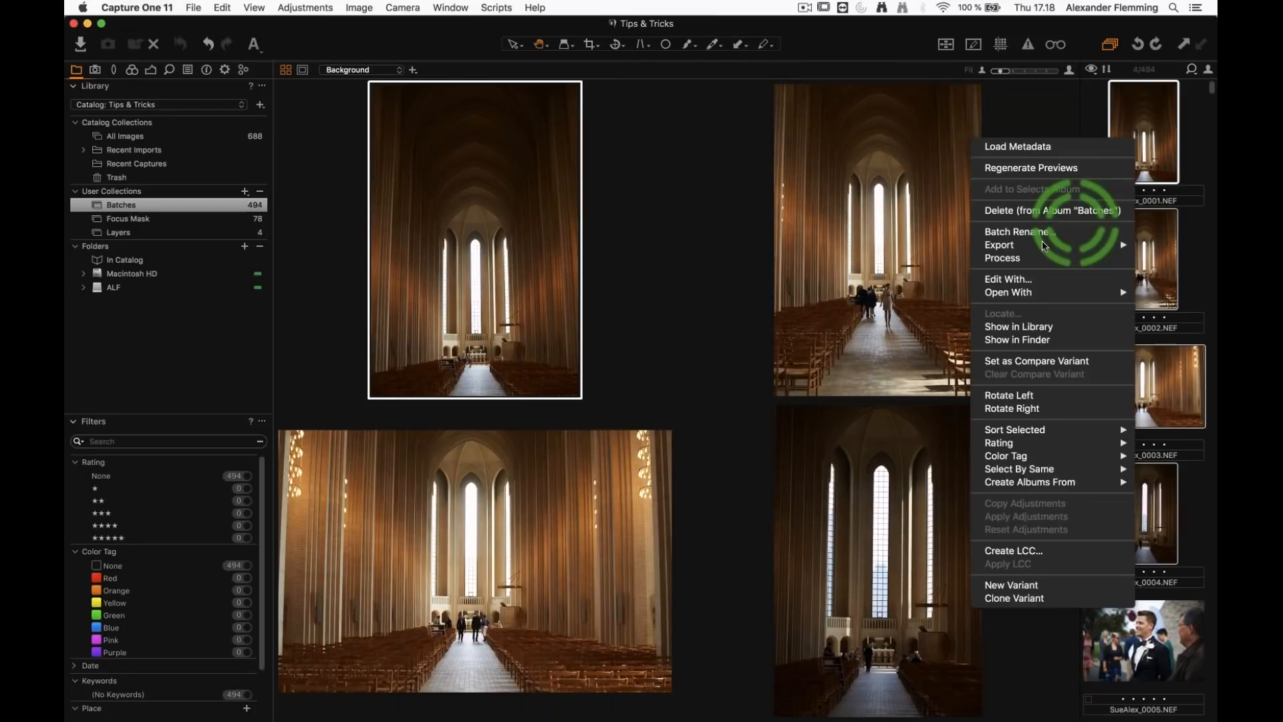
pyautogui.click(1043, 236)
pyautogui.press('Return')
# Preview replacing "_" with "-" in the four file names, cancel the batch rename, and select only the first image
pyautogui.click(576, 99)
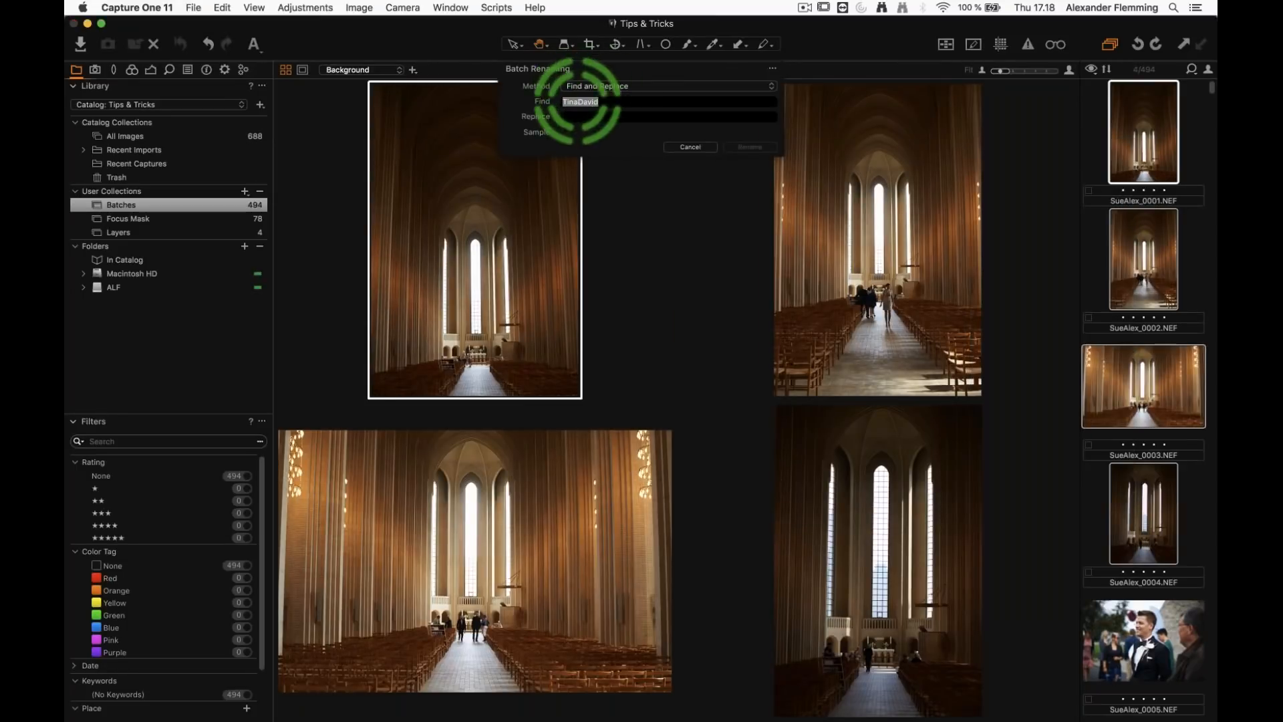
pyautogui.press('BackSpace')
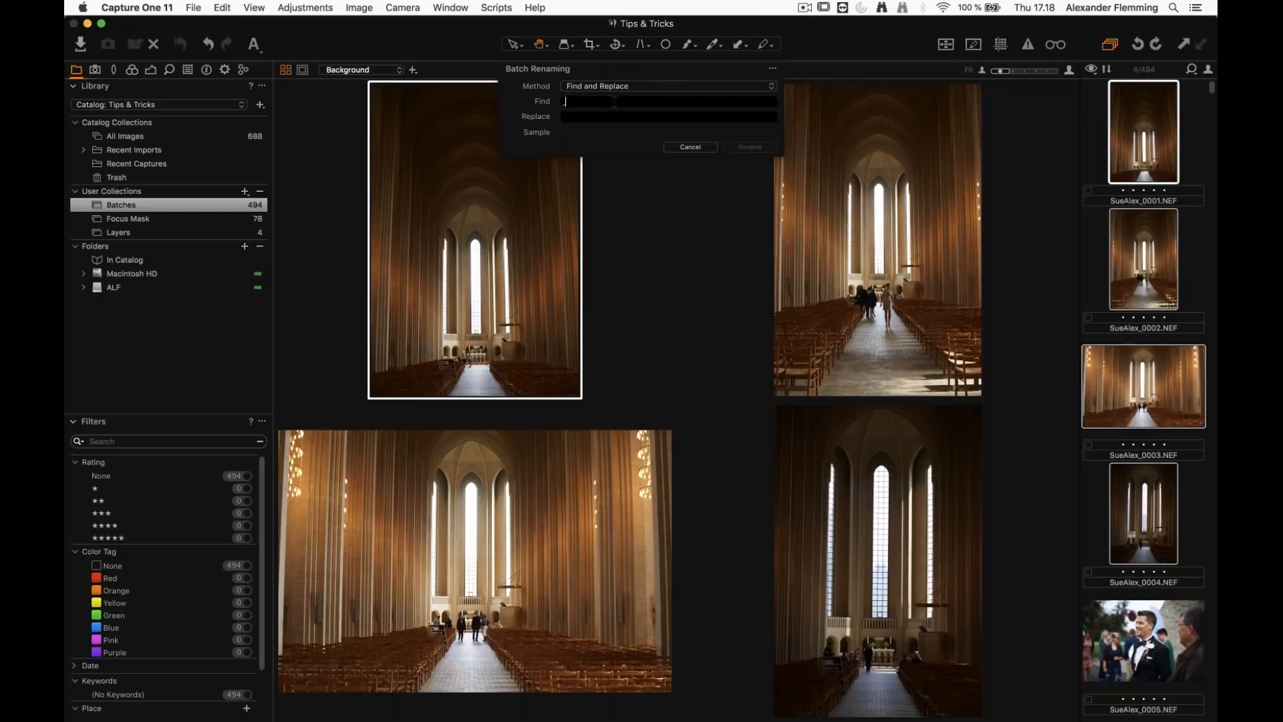
pyautogui.click(565, 116)
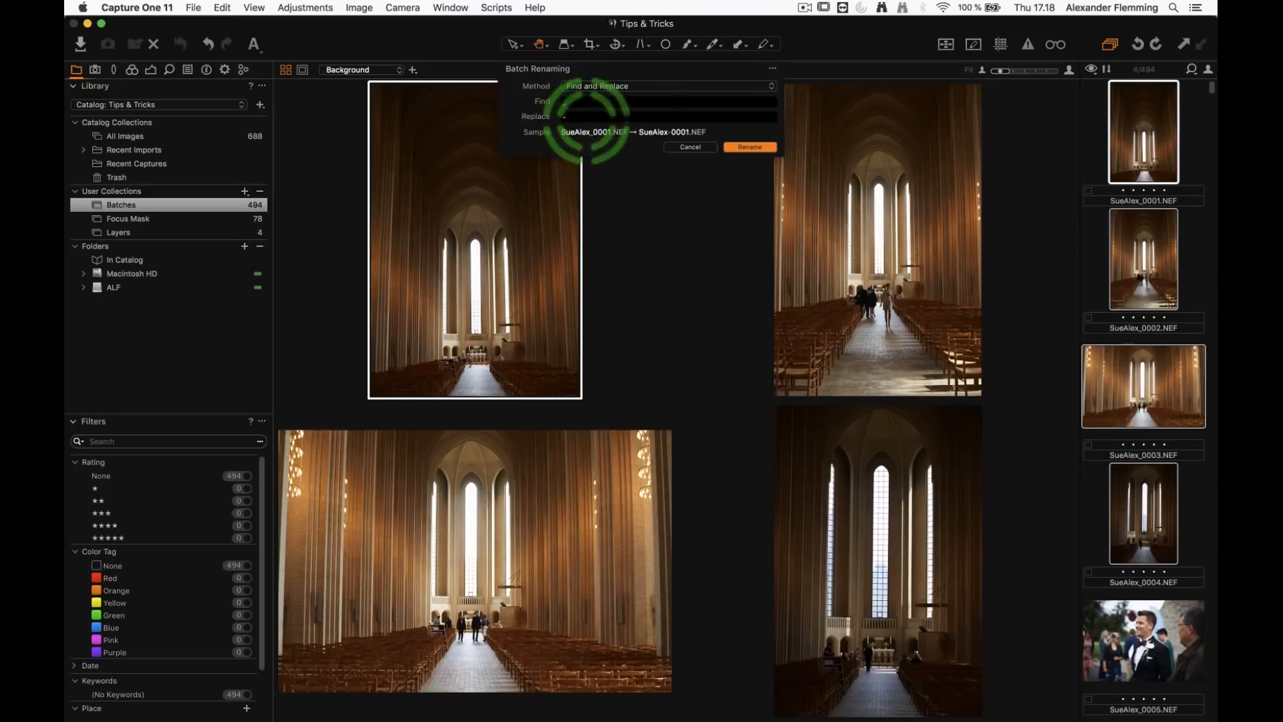
pyautogui.click(707, 147)
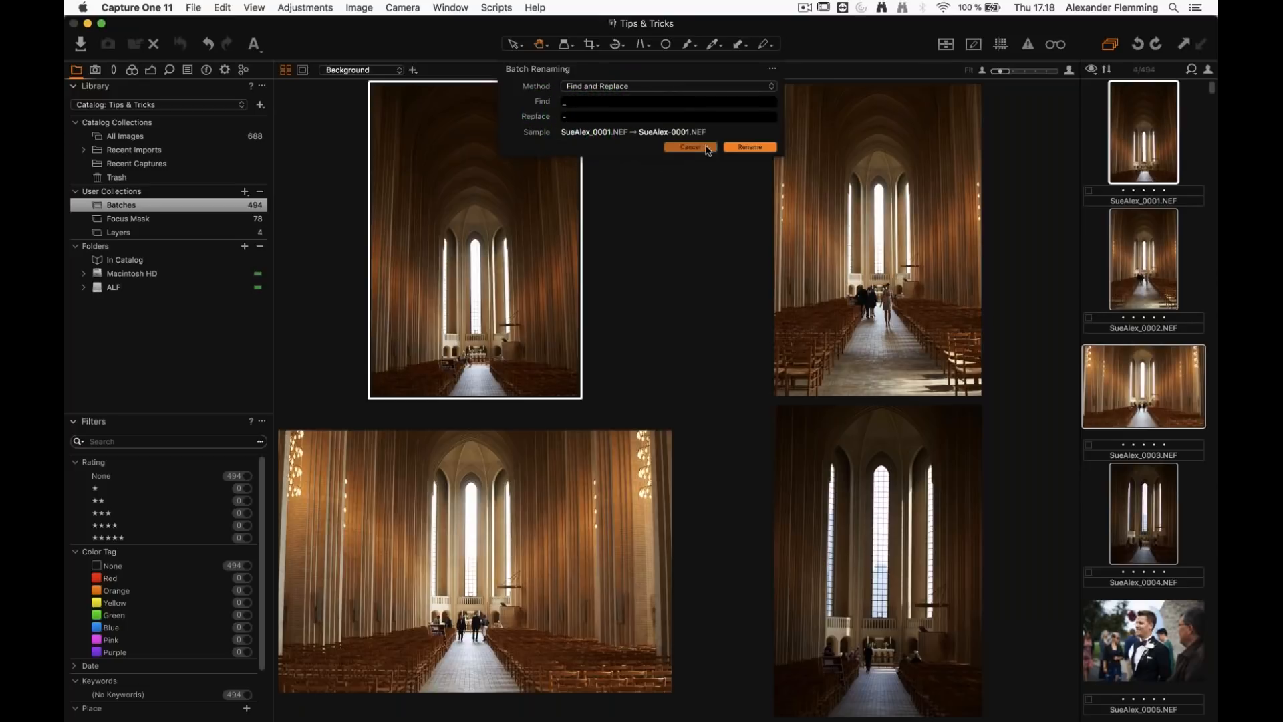
pyautogui.click(1088, 256)
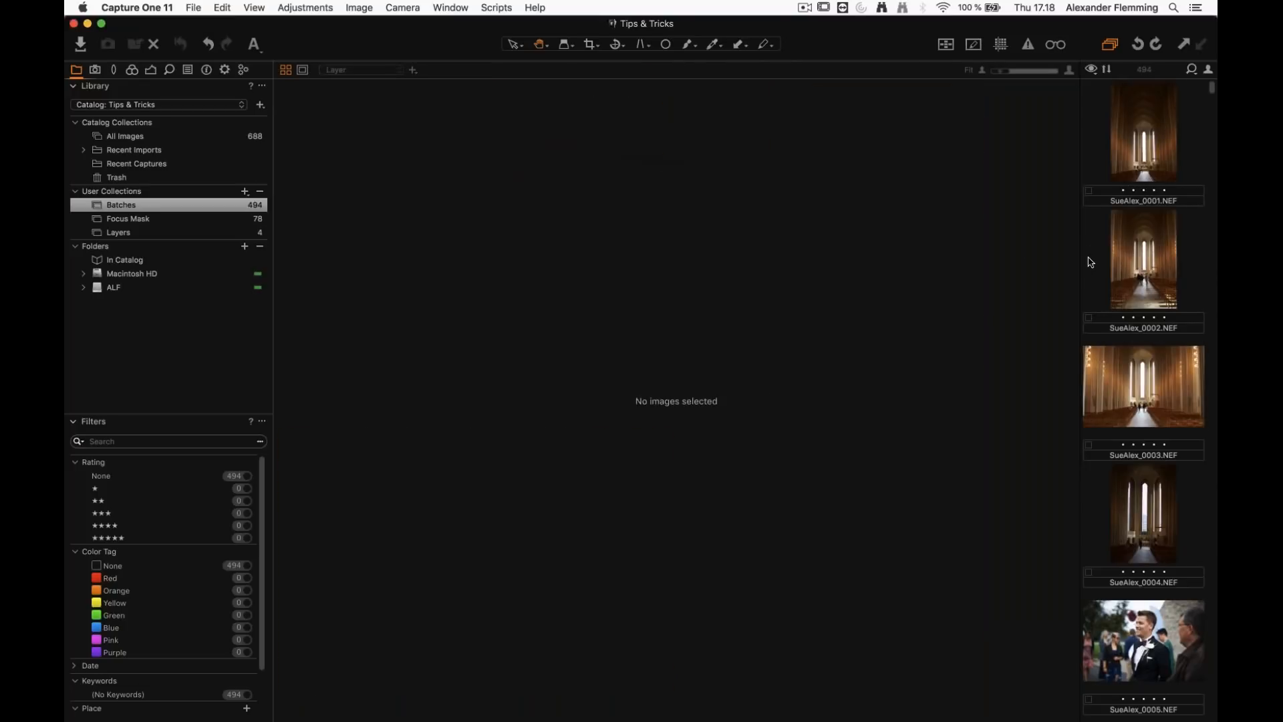
pyautogui.click(1125, 172)
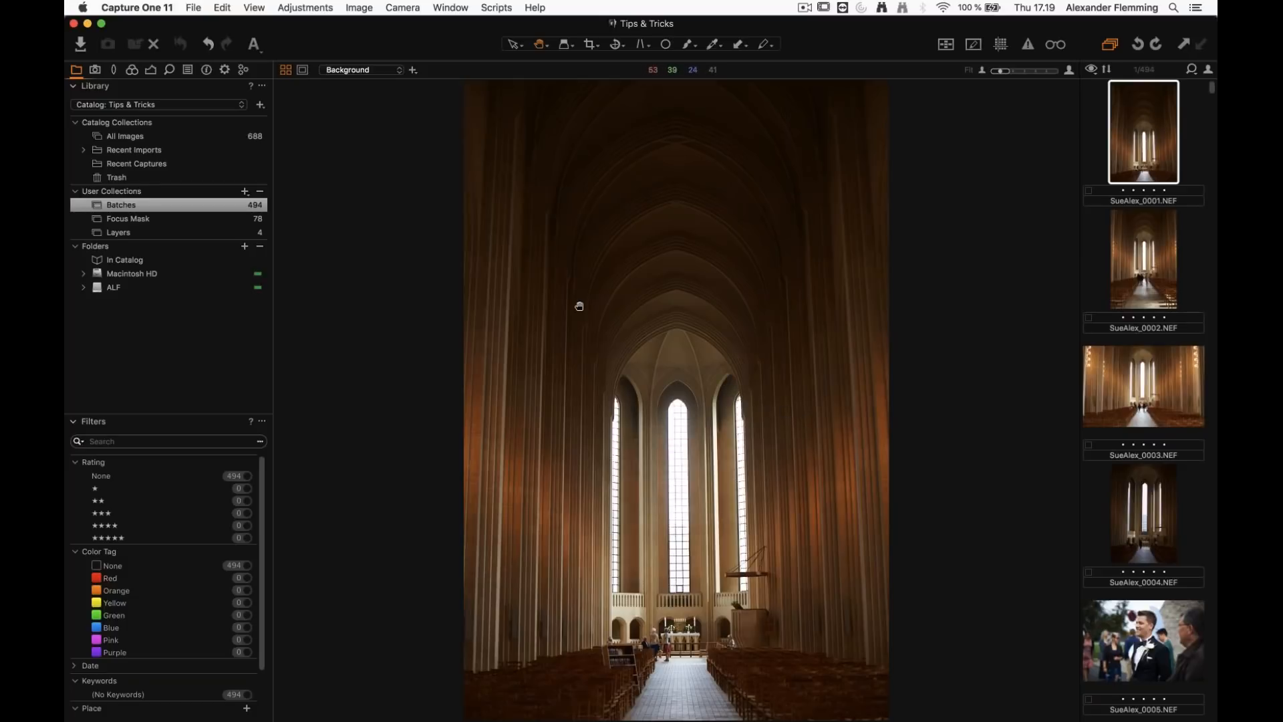
# Set Exposure 0.58, Contrast 9, Brightness 11, Saturation -23, Highlight 13 and Shadow 7 on SueAlex_0001.NEF
pyautogui.click(151, 71)
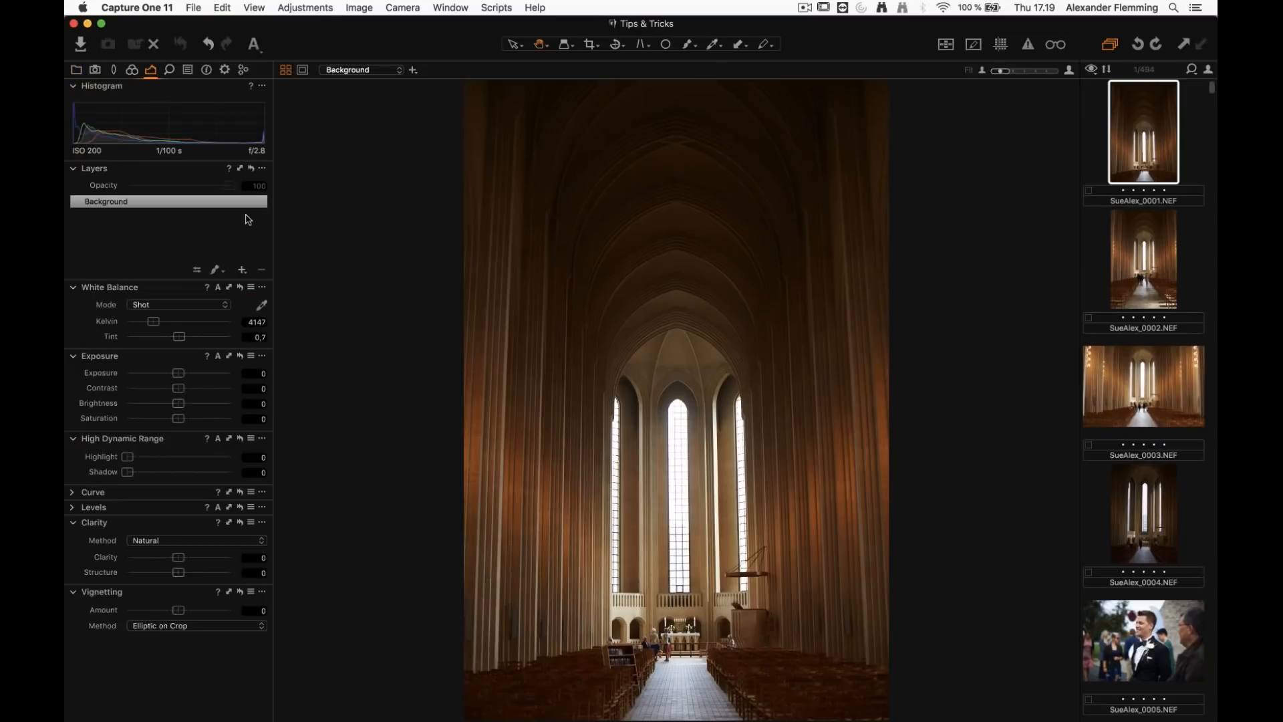
pyautogui.click(197, 373)
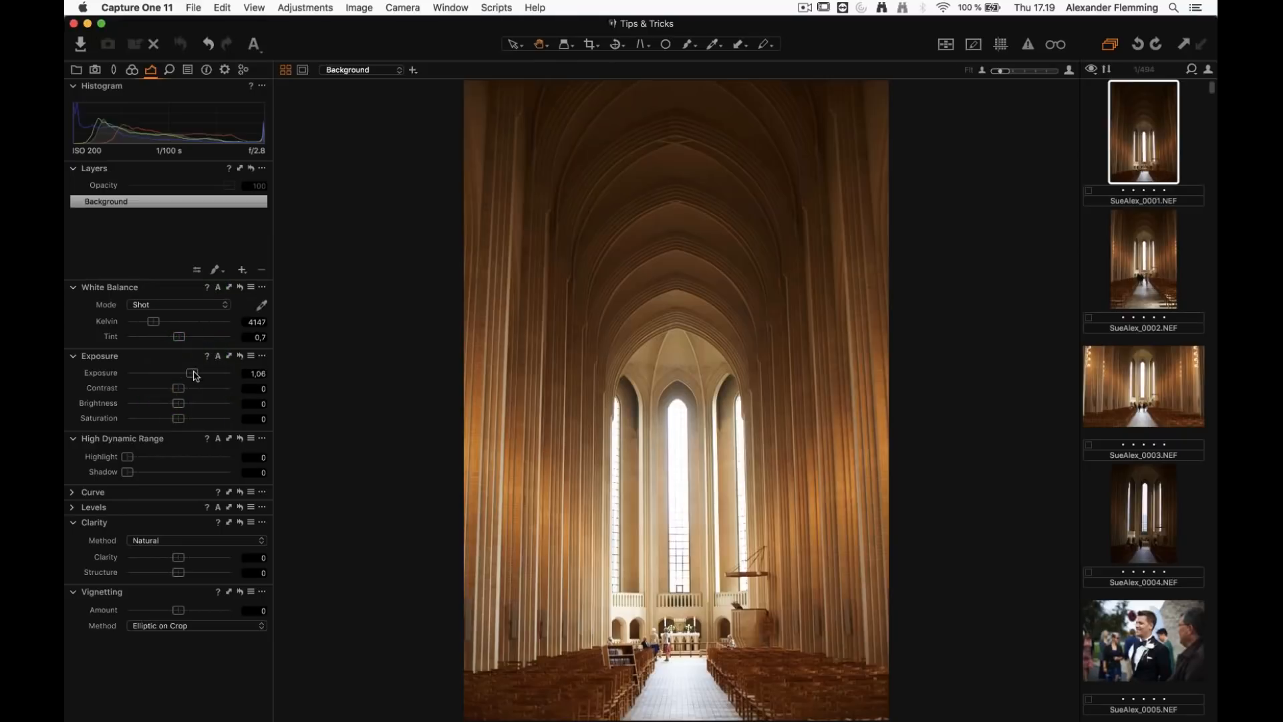
pyautogui.moveTo(196, 376); pyautogui.dragTo(135, 472)
pyautogui.click(186, 389)
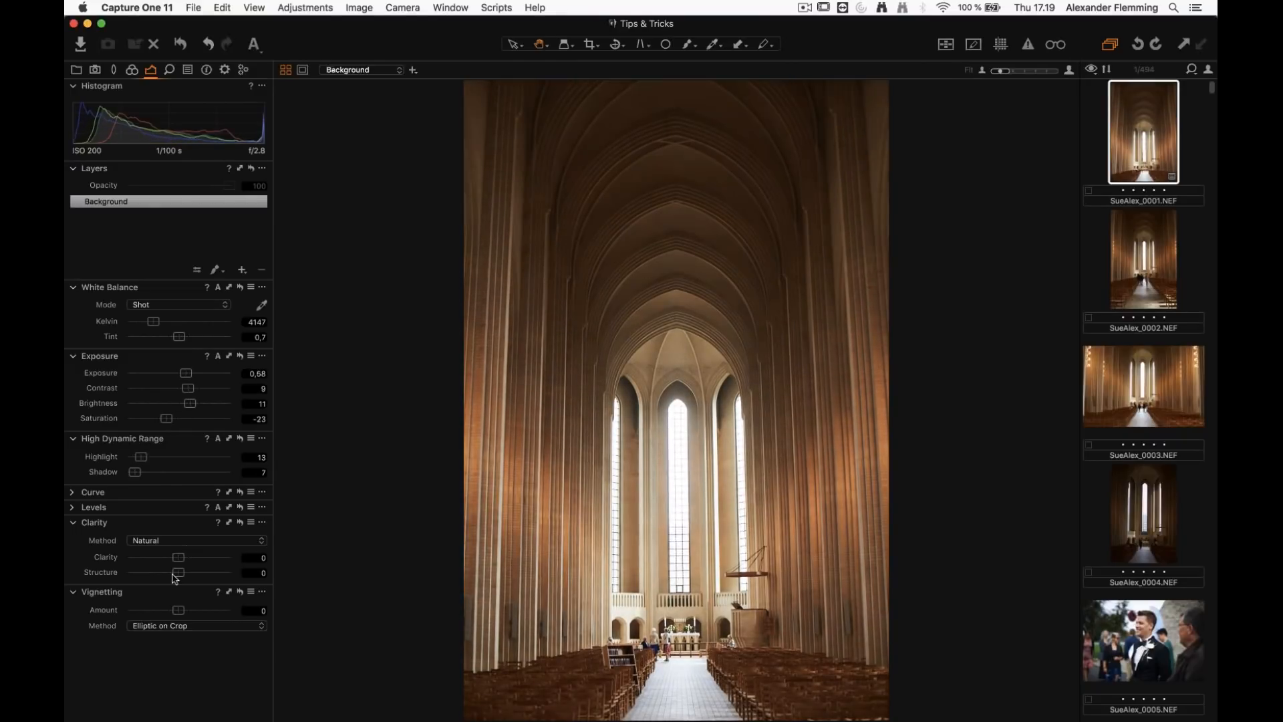
# Set Clarity to 29, Vignetting to -0.53 and the white balance Kelvin value to 3880 on the same image
pyautogui.moveTo(179, 557); pyautogui.dragTo(194, 557)
pyautogui.moveTo(182, 611); pyautogui.dragTo(175, 611)
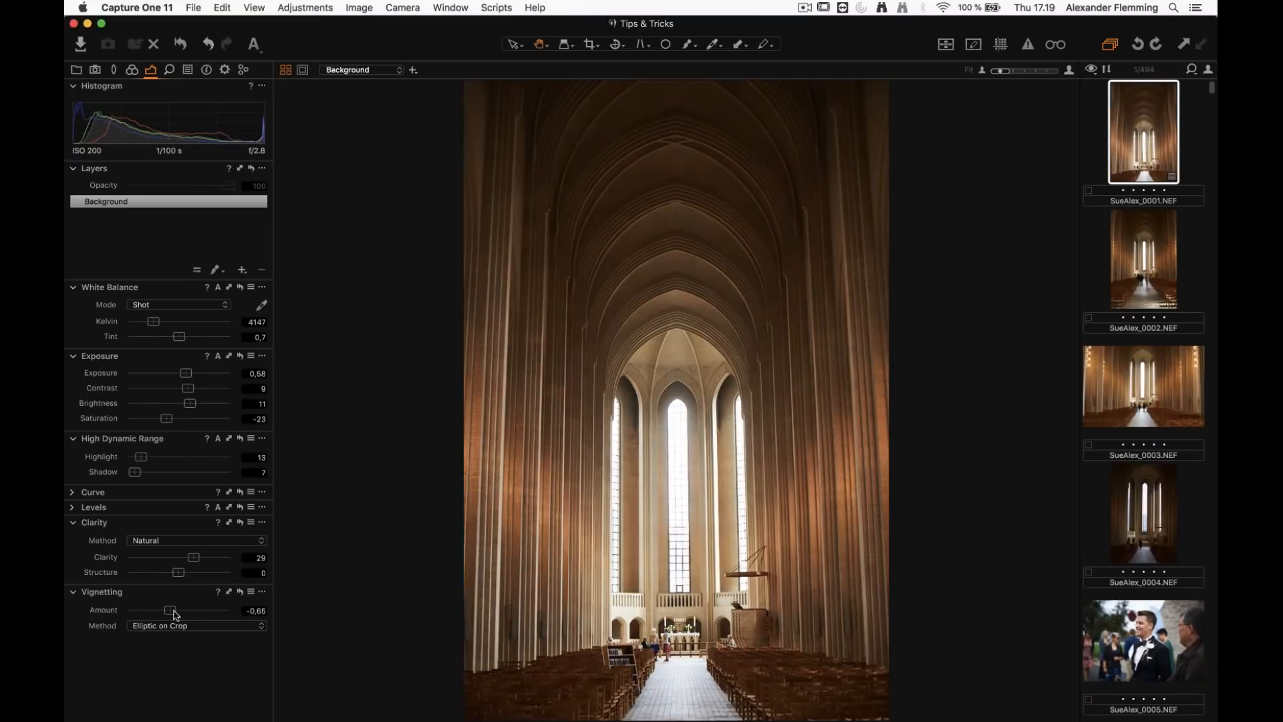
pyautogui.moveTo(148, 323); pyautogui.dragTo(153, 324)
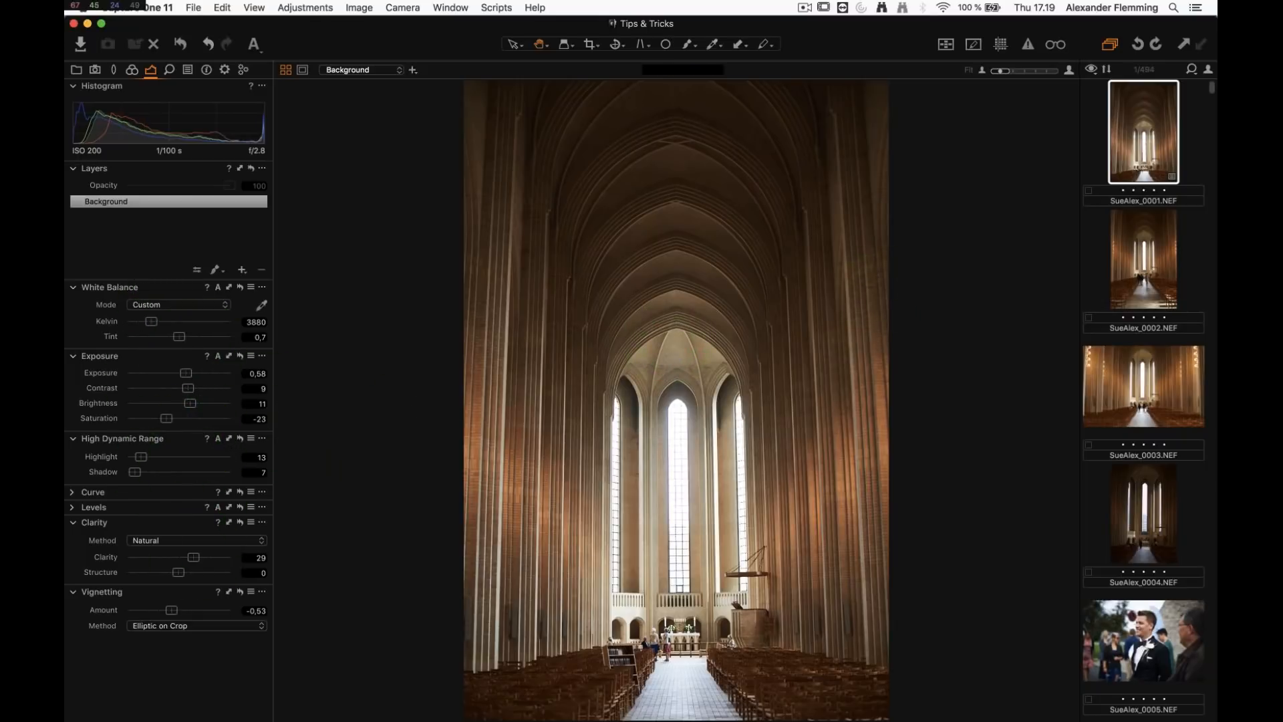
# Copy the adjustments of SueAlex_0001.NEF and apply them to SueAlex_0002.NEF
pyautogui.click(1183, 45)
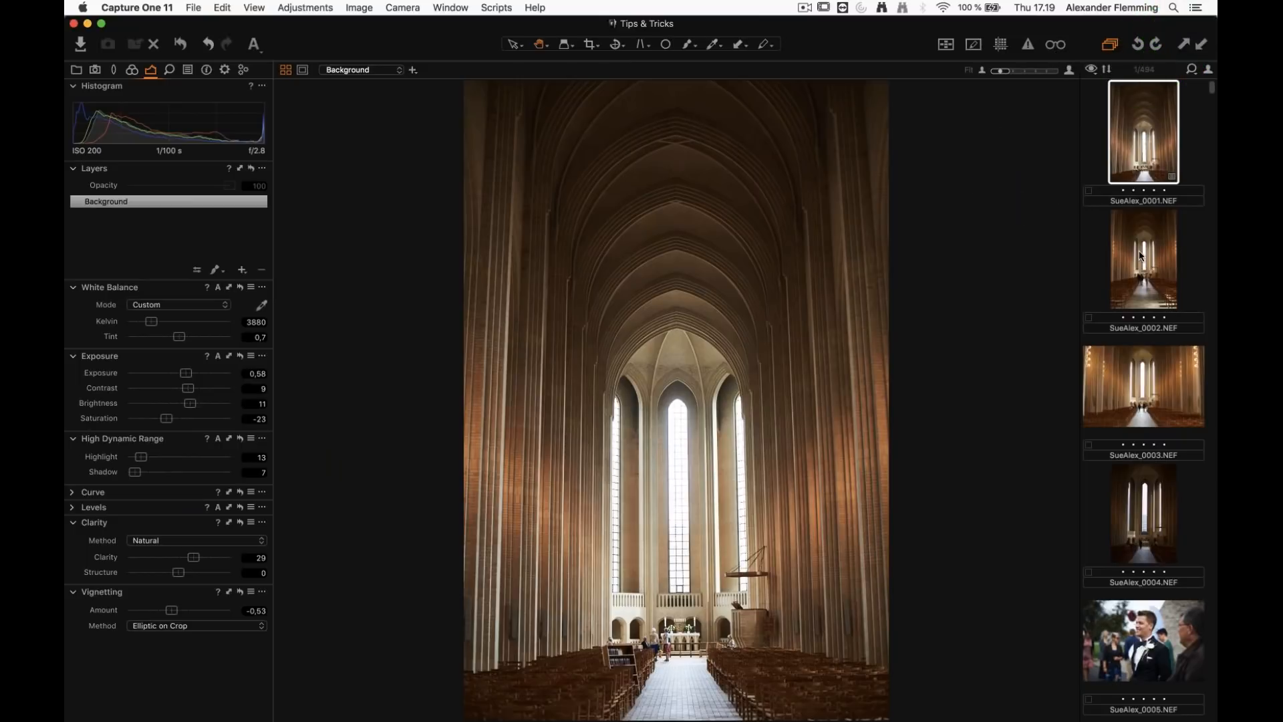
pyautogui.click(1141, 258)
pyautogui.click(1200, 46)
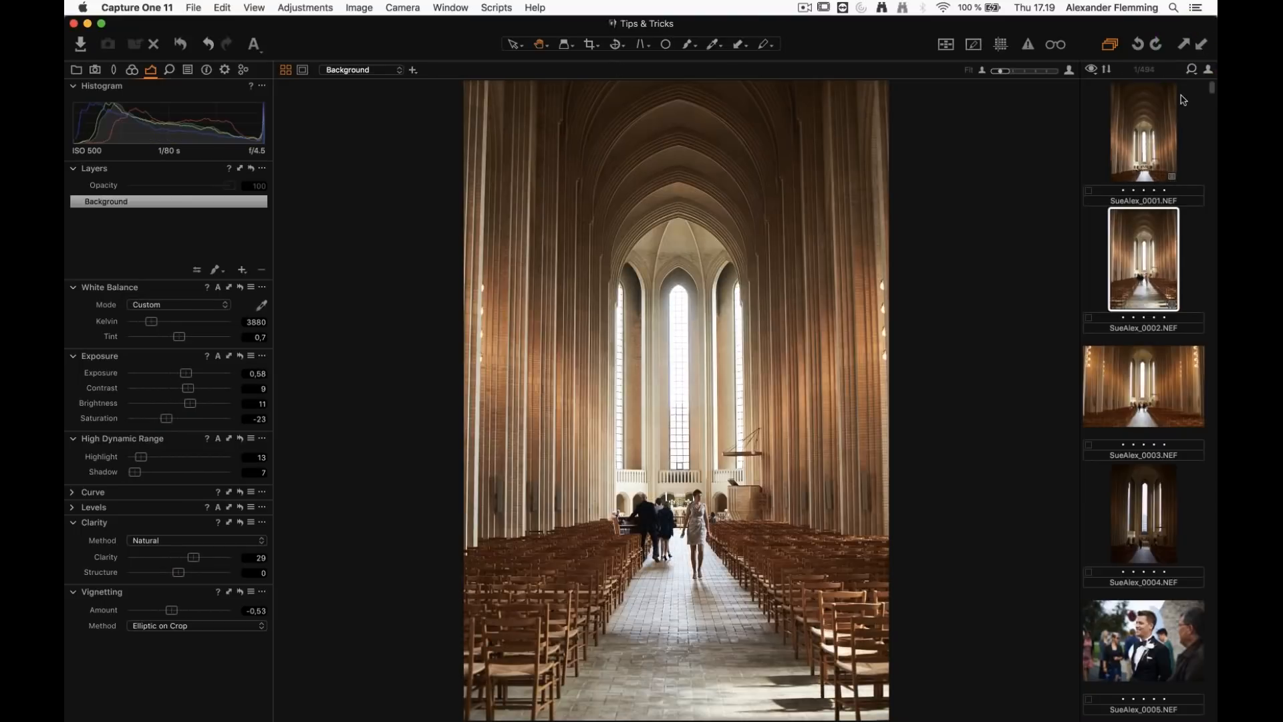
# Undo the adjustments applied to SueAlex_0002.NEF, add SueAlex_0003.NEF to the selection, and apply the copied adjustments to both images
pyautogui.click(203, 49)
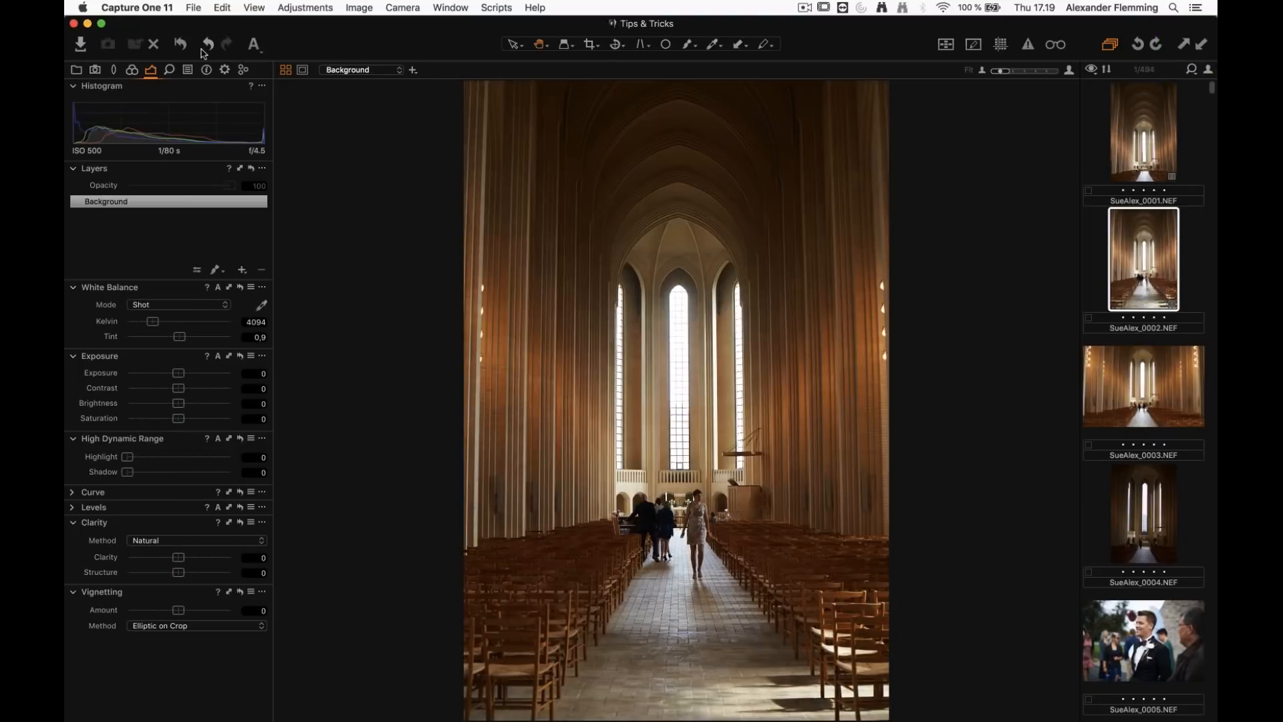
pyautogui.hotkey('shift', 'Down')
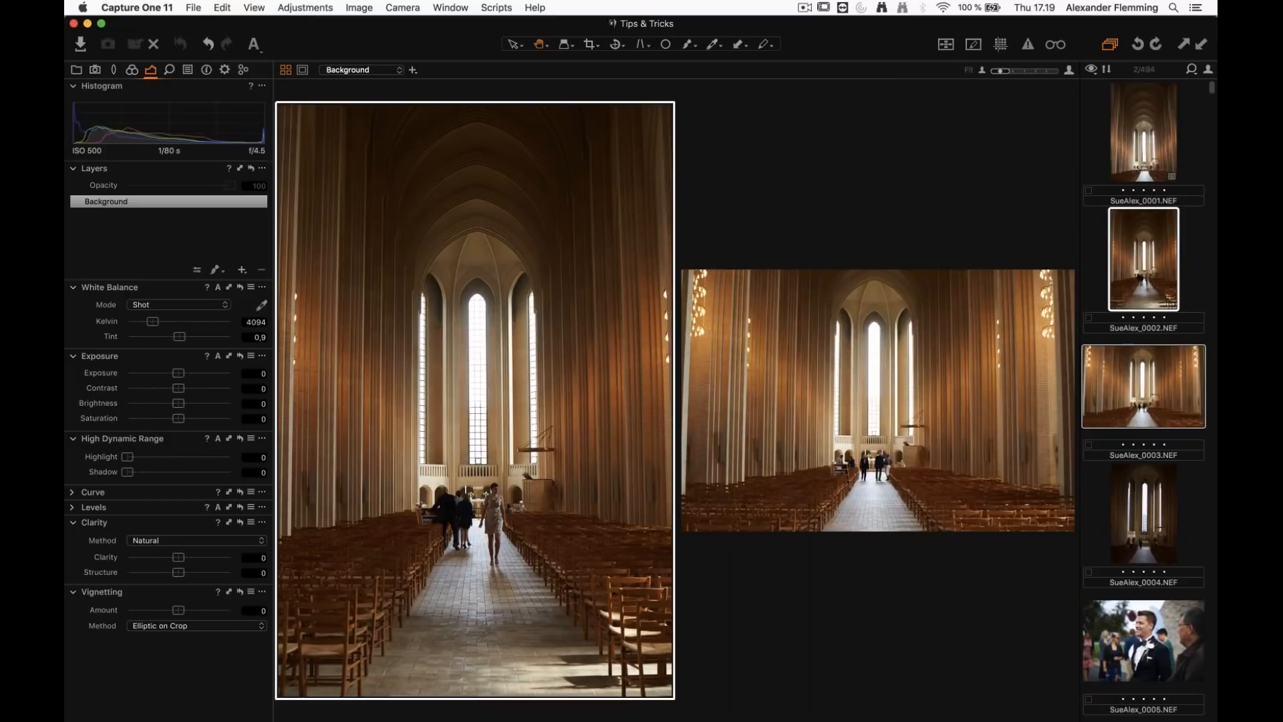
pyautogui.click(1201, 46)
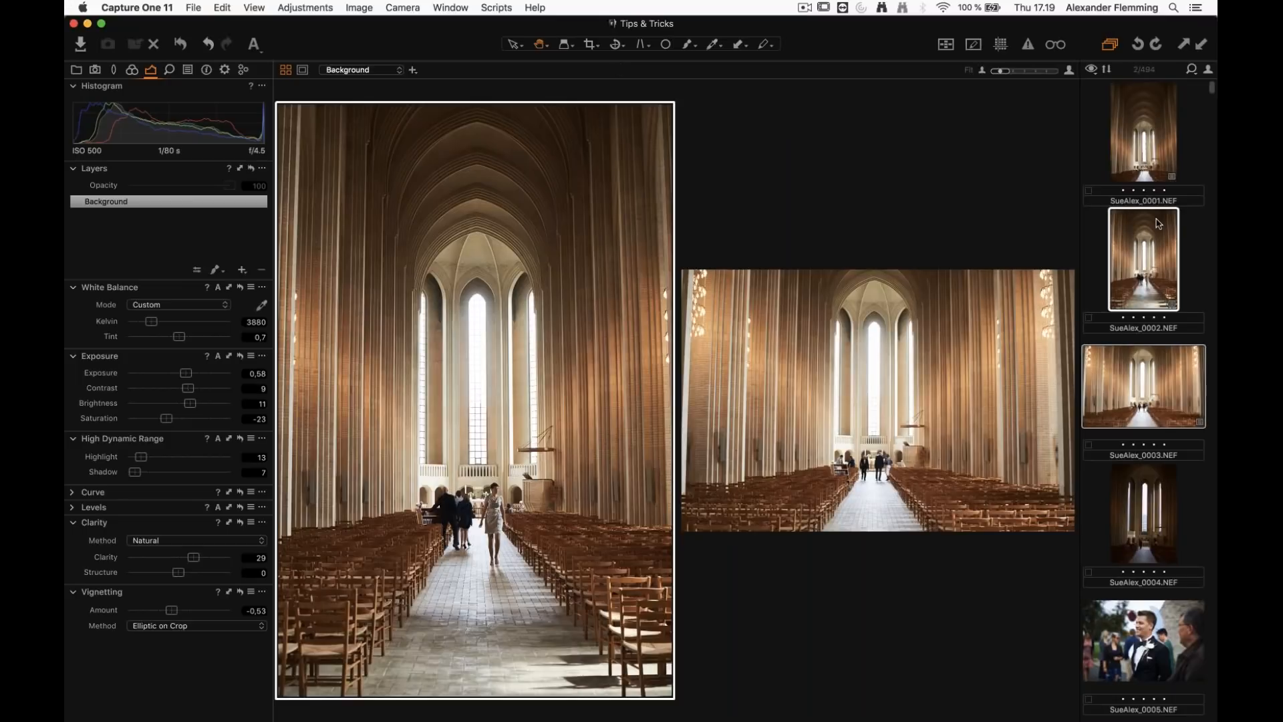
# Crop SueAlex_0002.NEF to a 4x5 ratio by trimming the upper part of the image and repositioning the crop
pyautogui.click(1194, 248)
pyautogui.click(1138, 156)
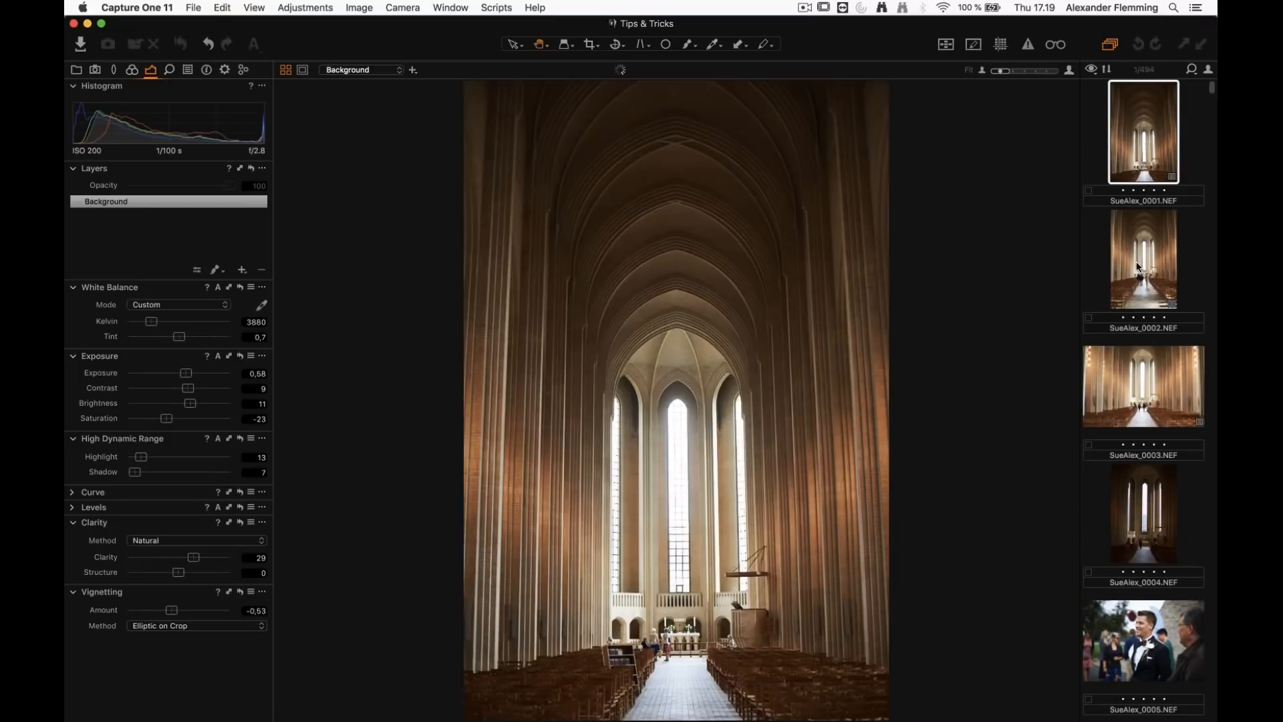
pyautogui.click(1136, 262)
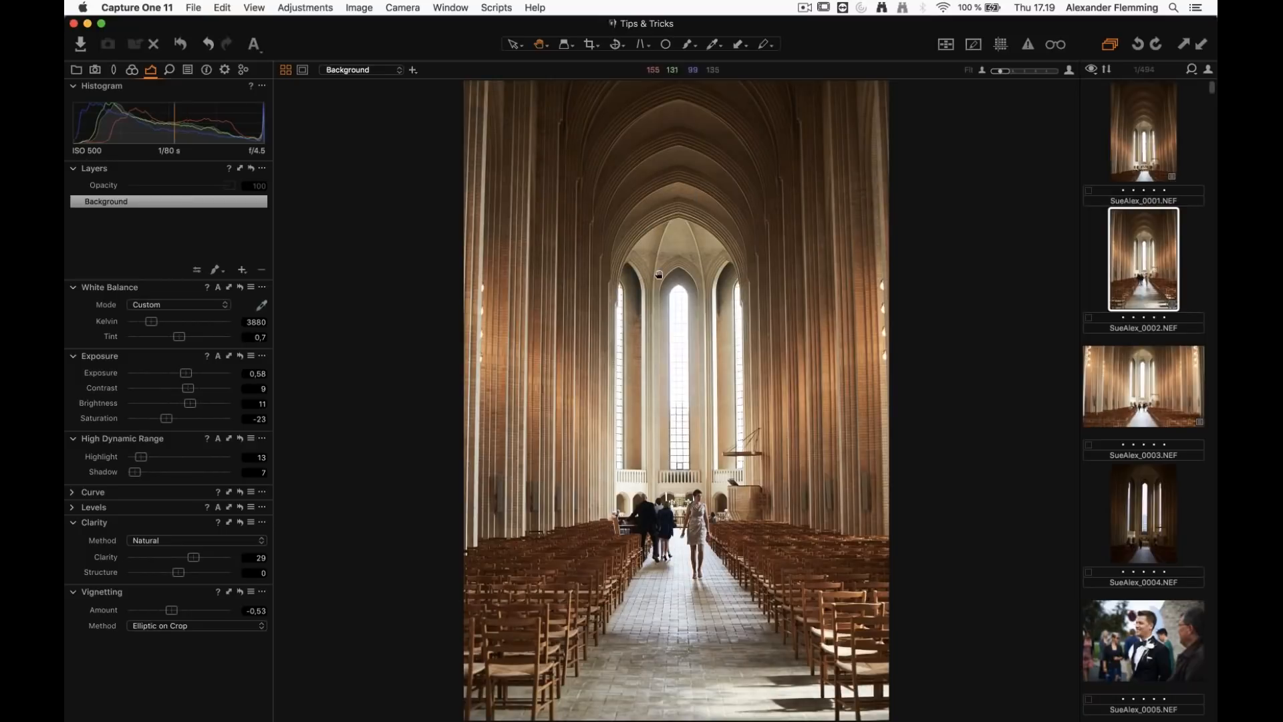
pyautogui.click(589, 46)
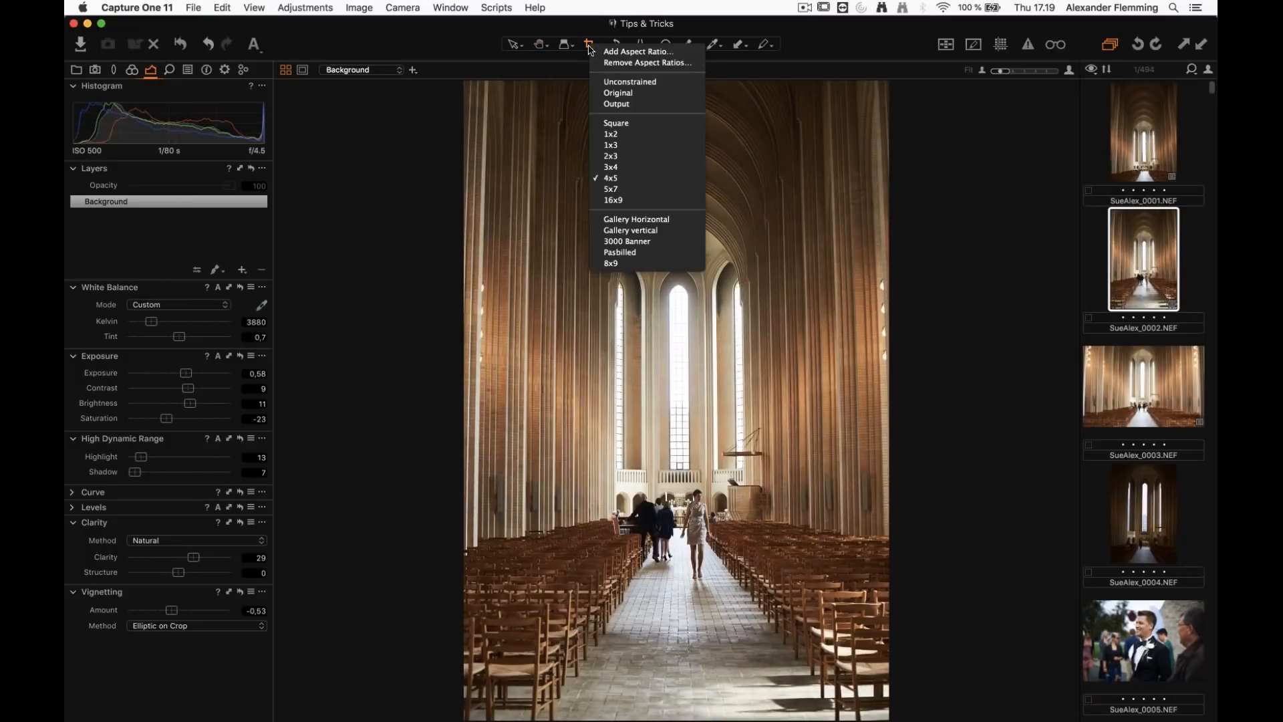
pyautogui.click(621, 179)
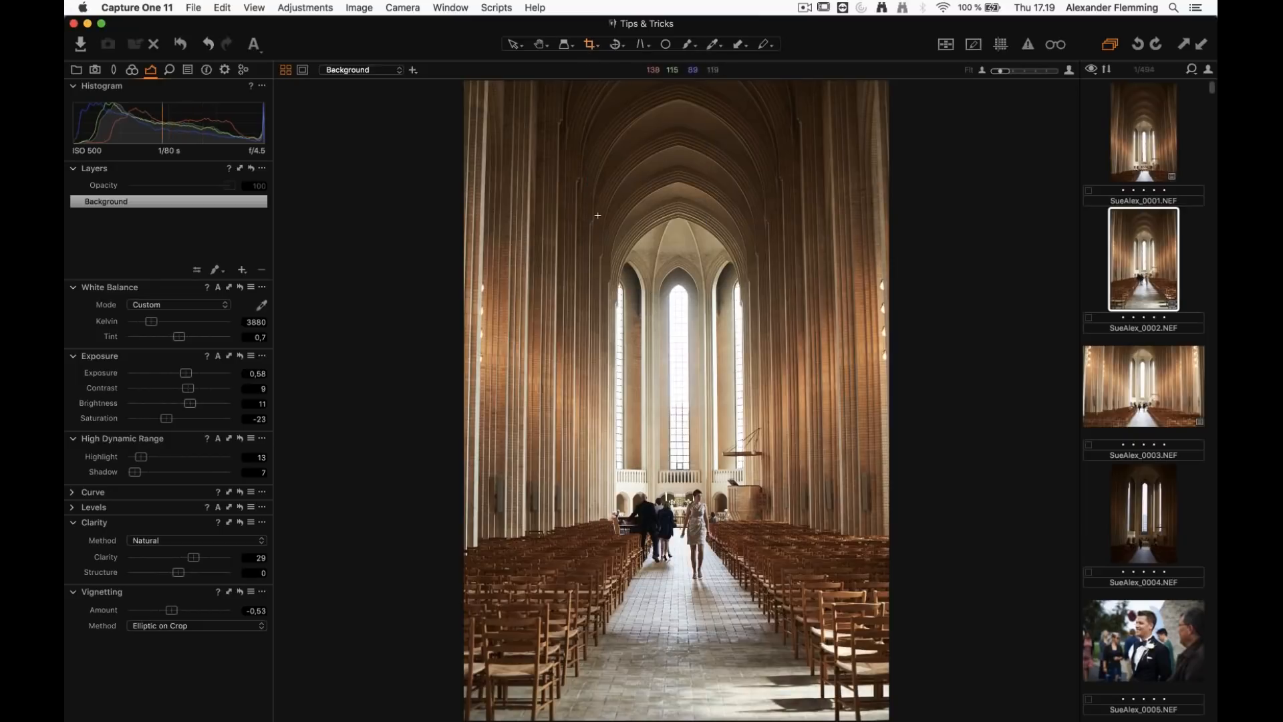
pyautogui.rightClick(619, 188)
pyautogui.moveTo(464, 82); pyautogui.dragTo(463, 187)
pyautogui.moveTo(686, 299); pyautogui.dragTo(679, 223)
pyautogui.press('h')
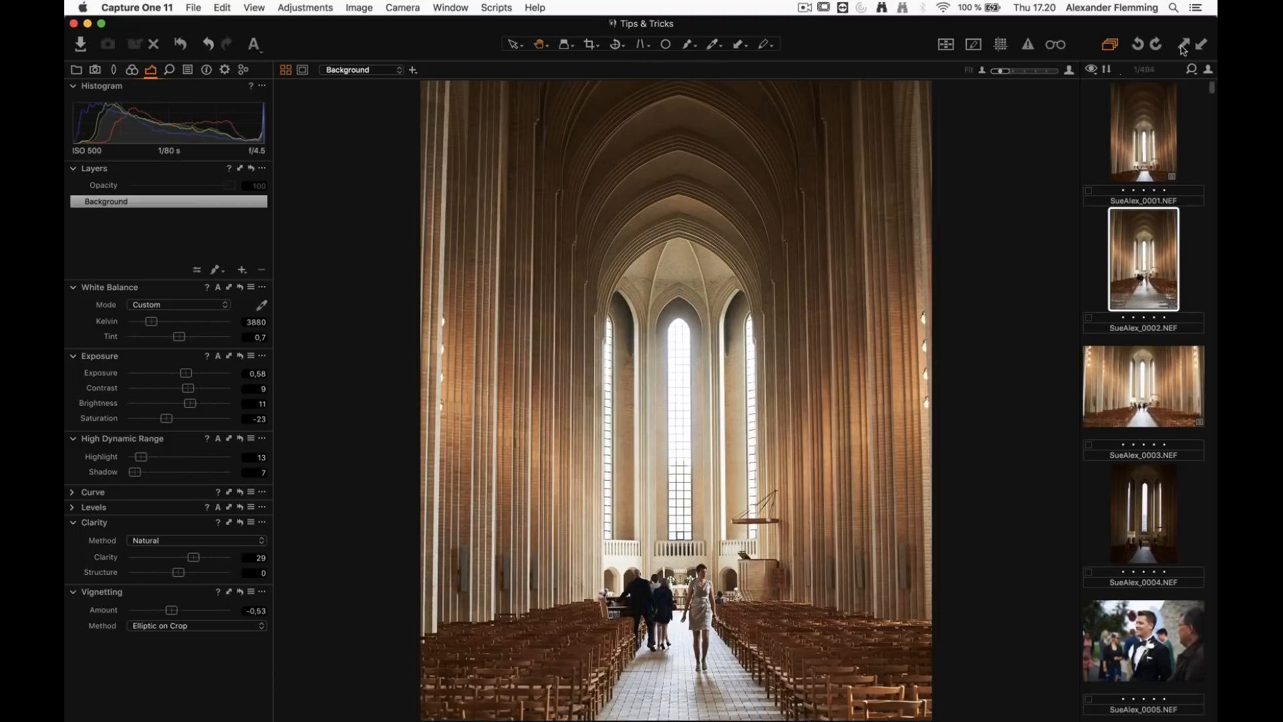
# Try applying the adjustments of SueAlex_0002.NEF, crop included, to SueAlex_0003.NEF, undo that, and reset the image's adjustments
pyautogui.click(1134, 384)
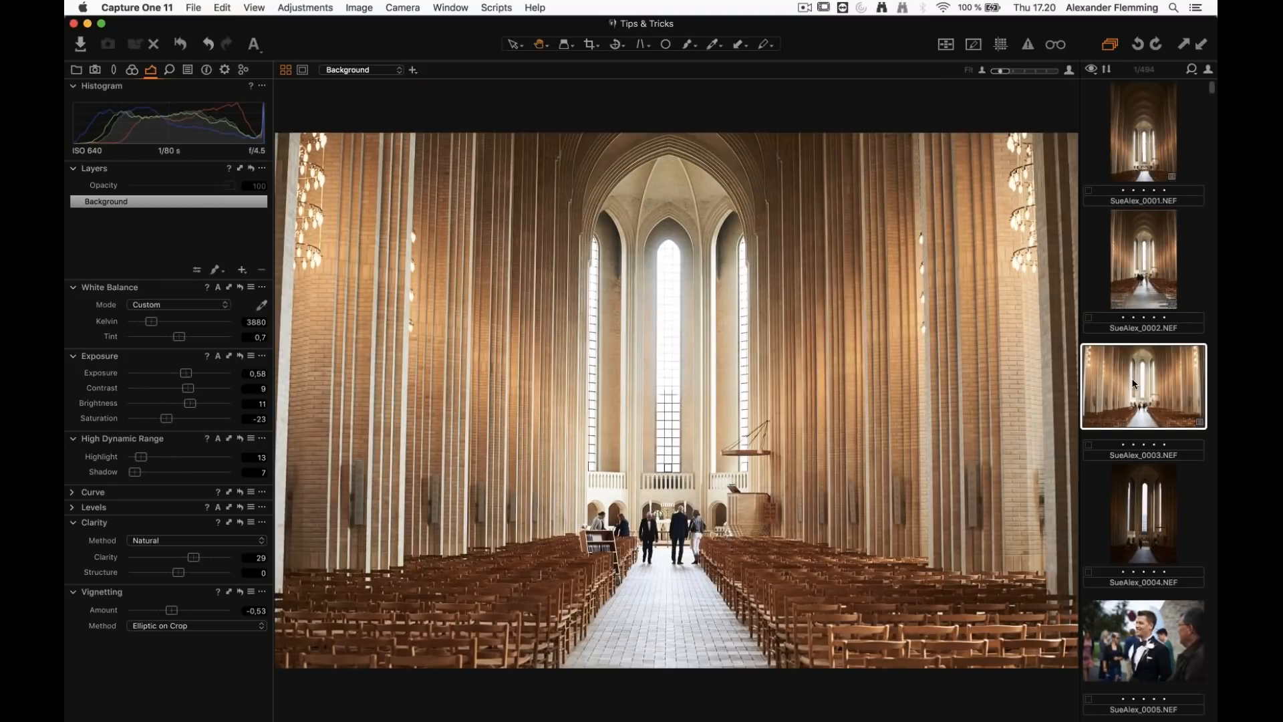
pyautogui.press('super+shift+v')
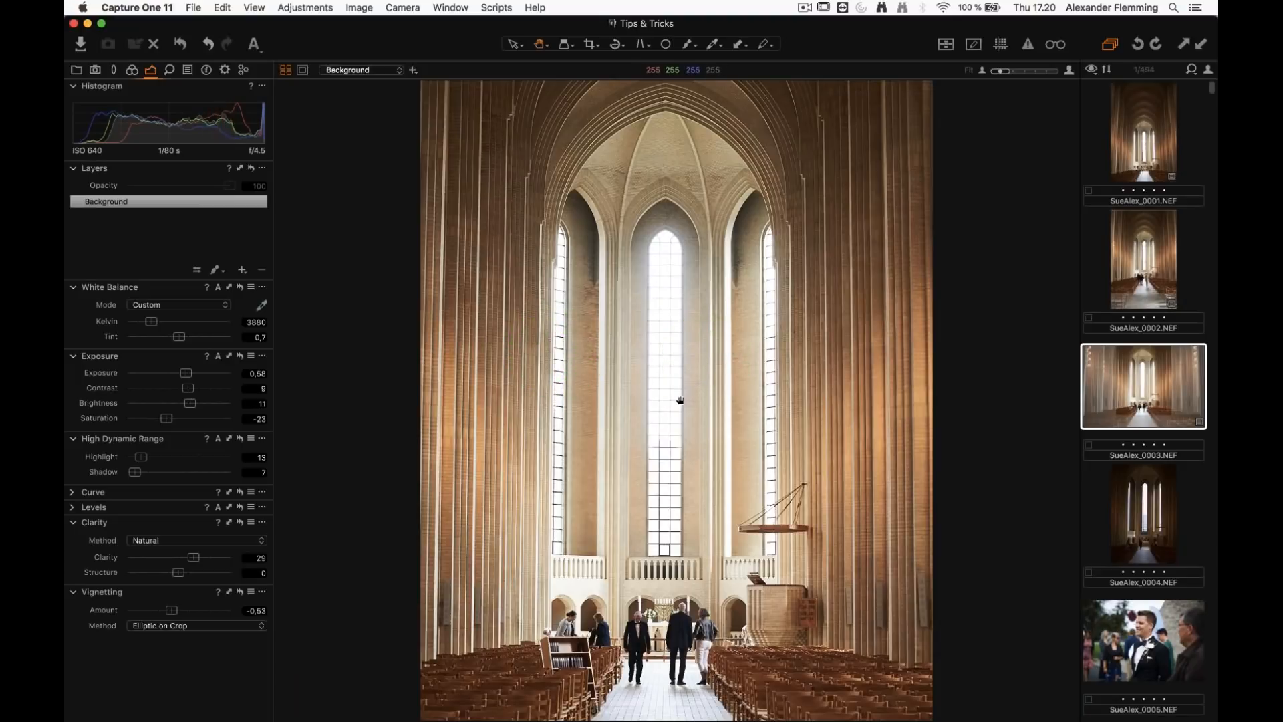
pyautogui.click(210, 45)
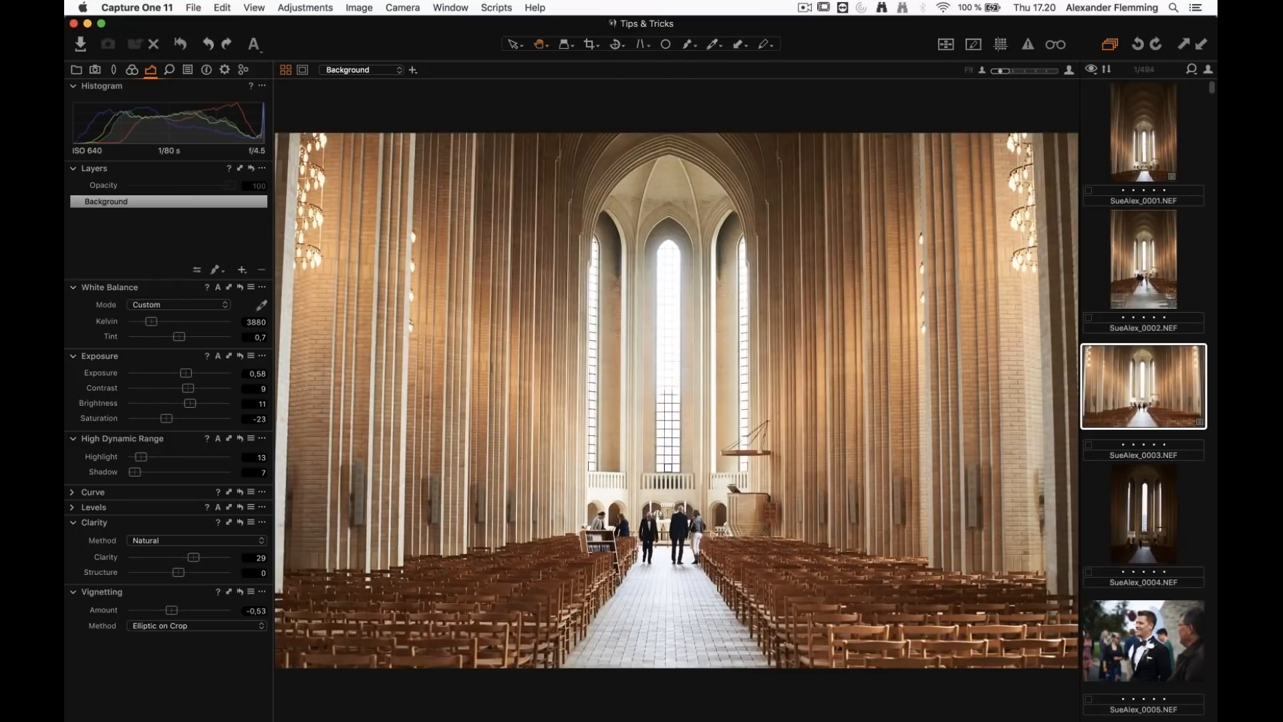
pyautogui.click(180, 45)
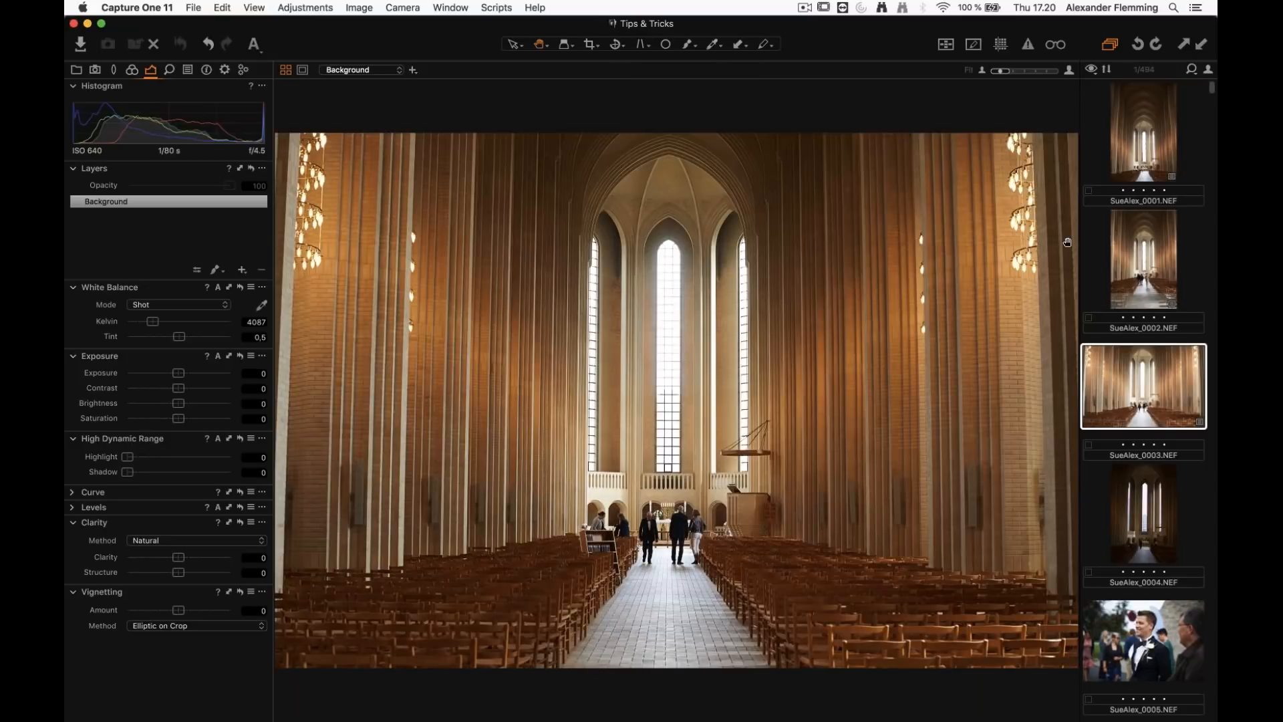
# Select SueAlex_0002.NEF, review its settings in the Adjustments Clipboard, and exclude the Composition group, including Crop
pyautogui.click(1130, 246)
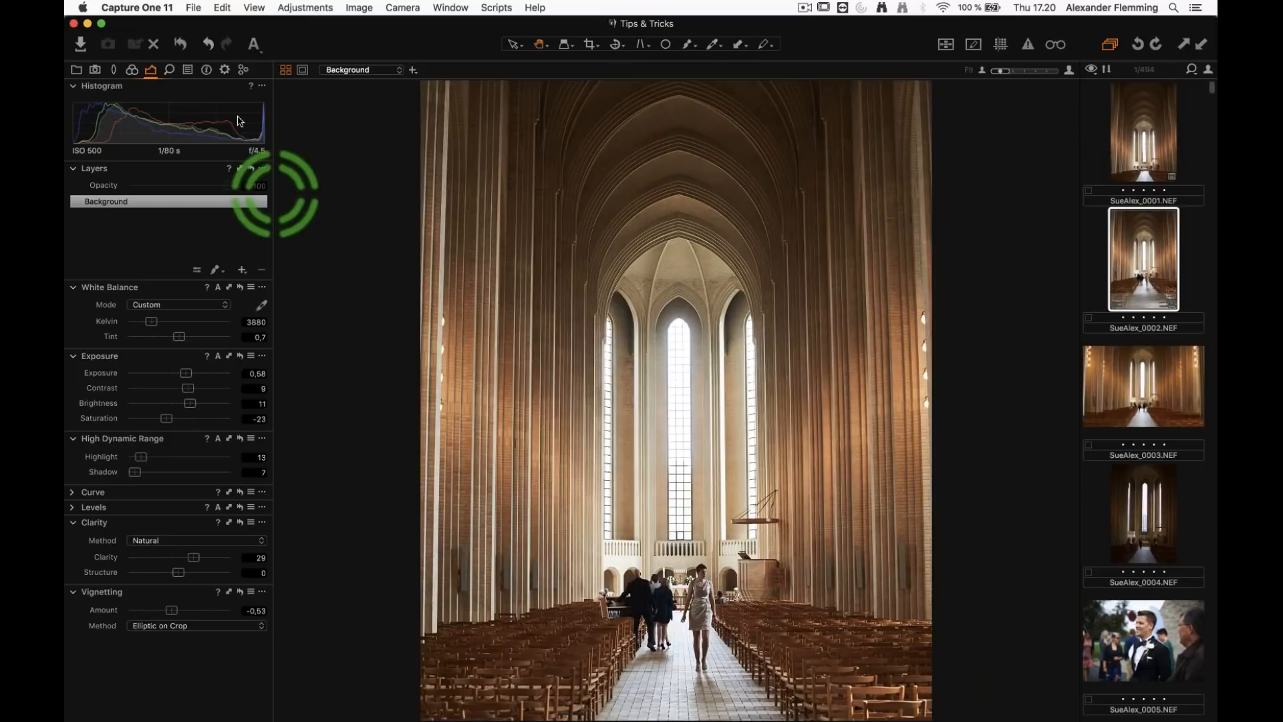
pyautogui.click(187, 70)
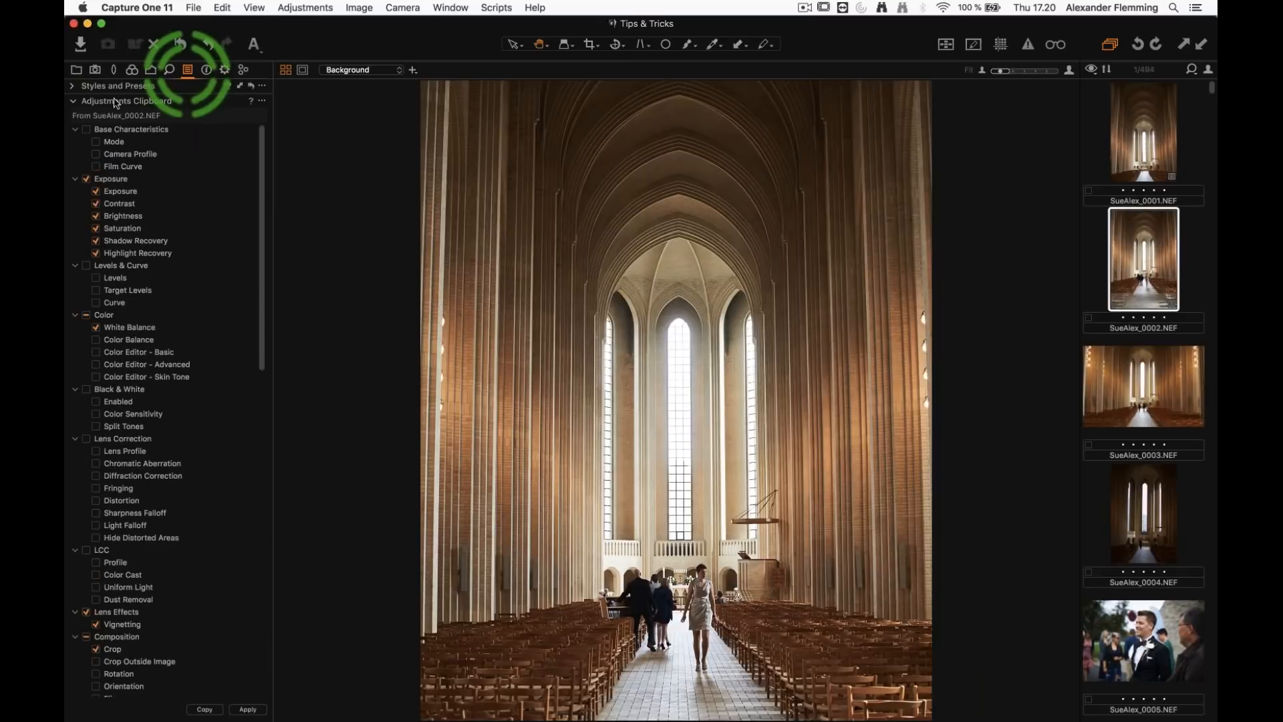
pyautogui.scroll(-10, 127, 352)
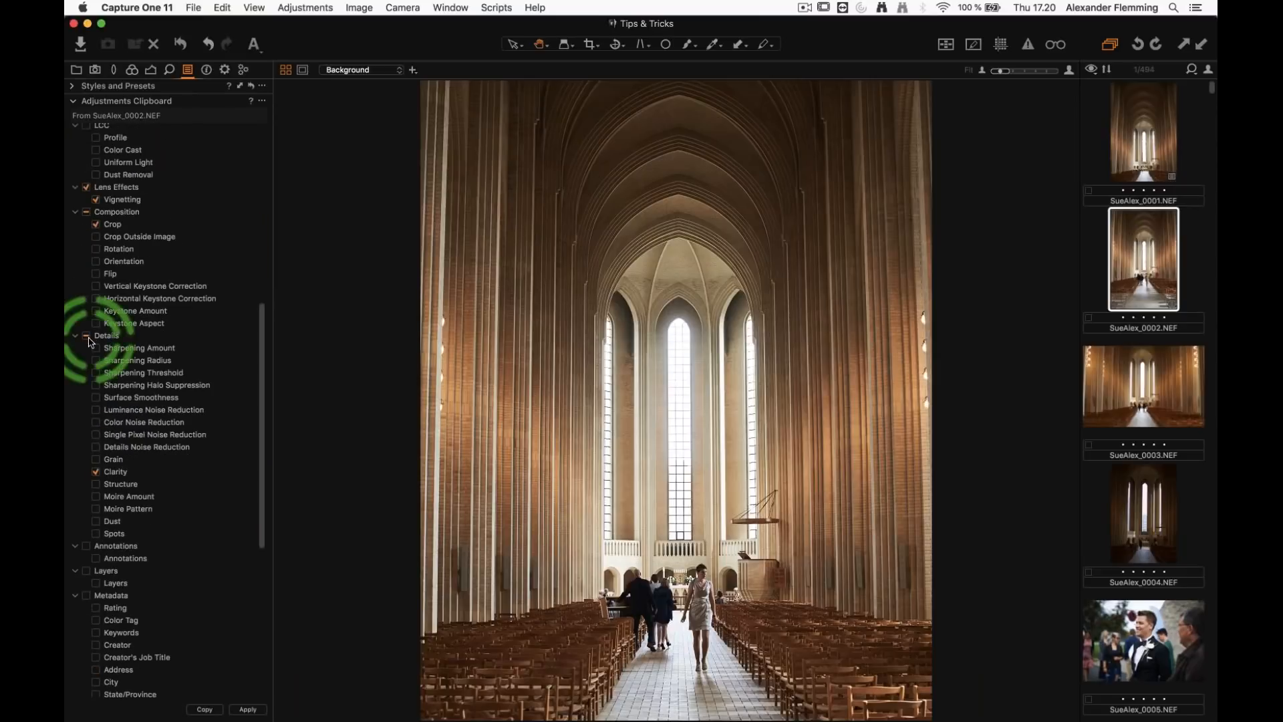
pyautogui.scroll(-2, 261, 514)
pyautogui.scroll(6, 262, 468)
pyautogui.moveTo(263, 369); pyautogui.dragTo(221, 335)
pyautogui.click(104, 363)
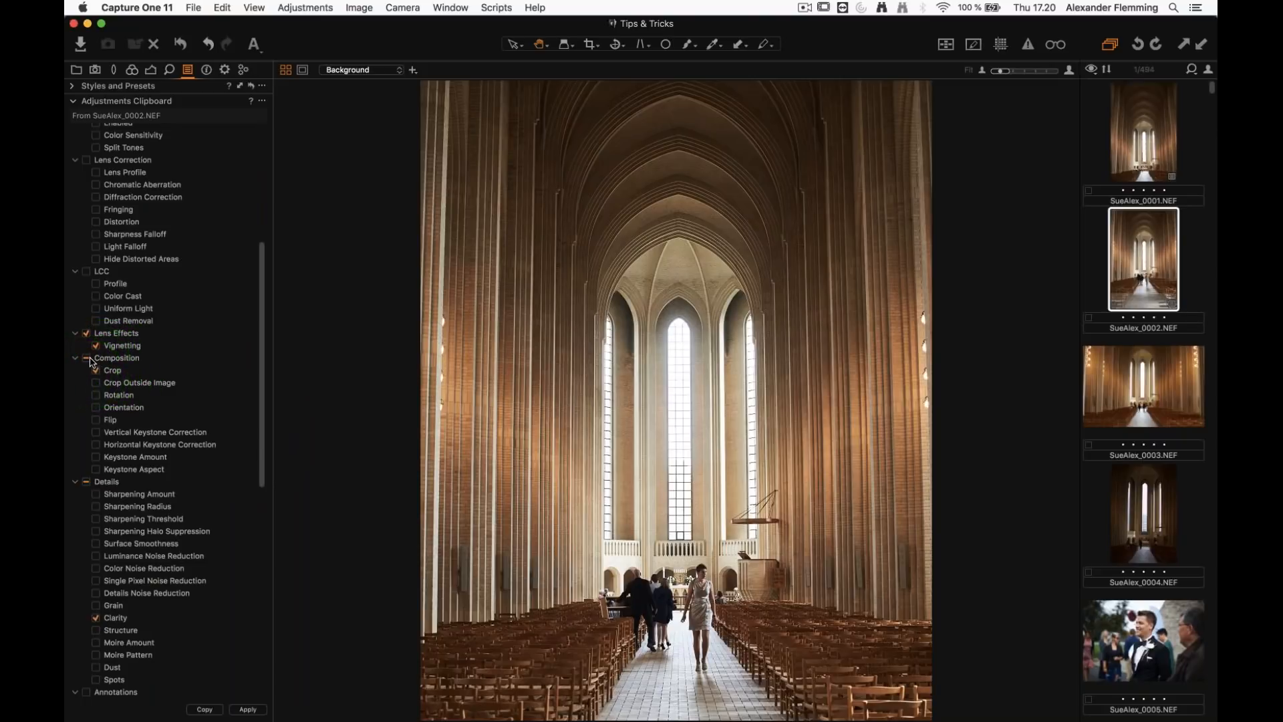
pyautogui.click(87, 359)
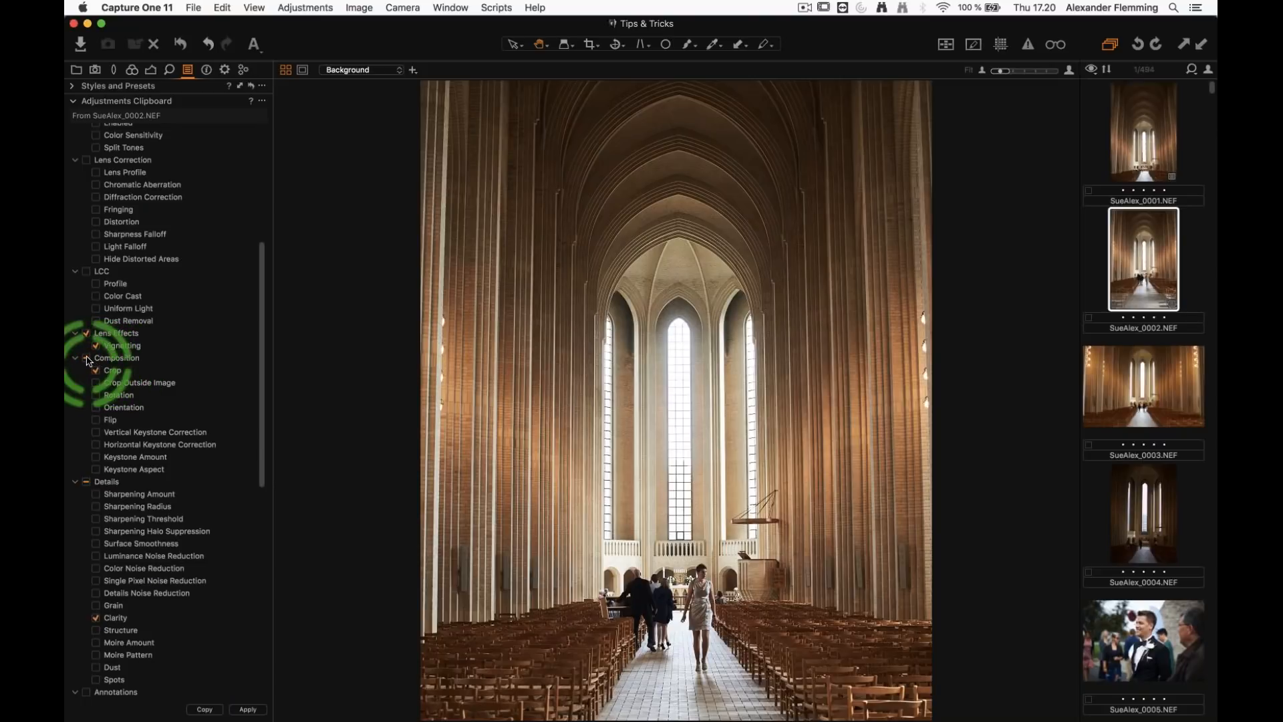
pyautogui.scroll(1, 107, 374)
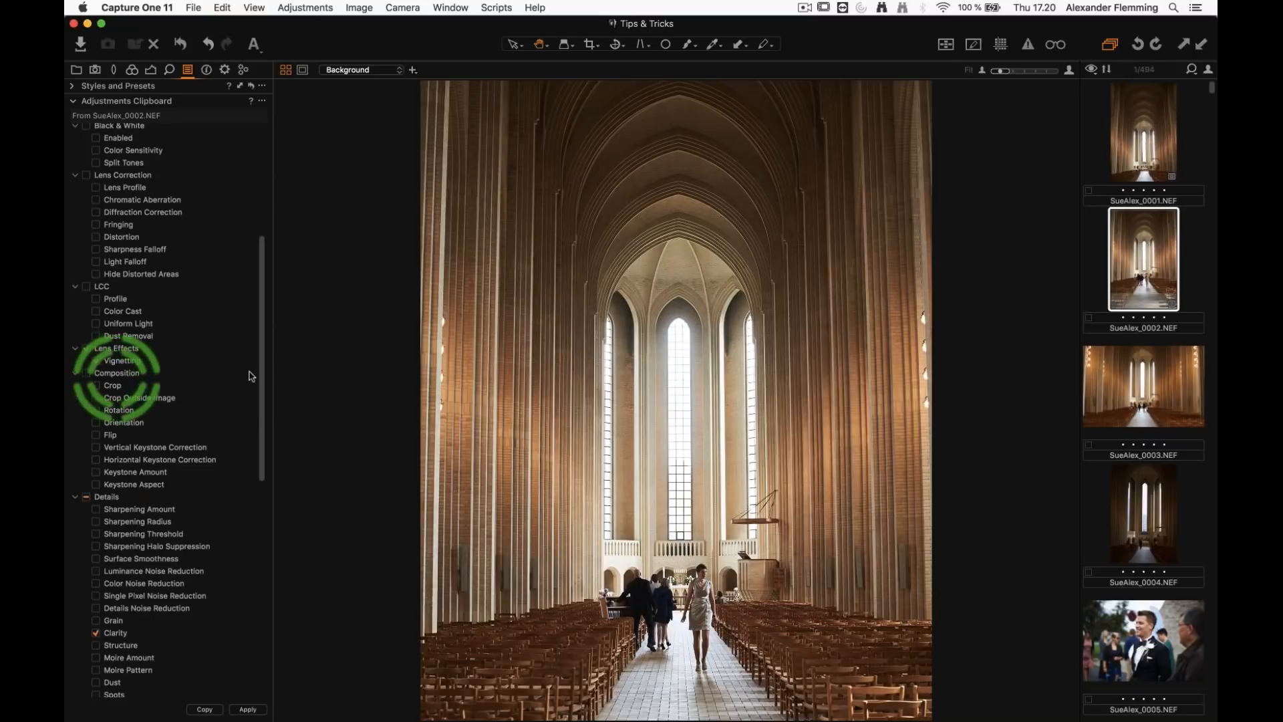
# Apply the clipboard adjustments without the crop to SueAlex_0003.NEF and look through the included clipboard settings
pyautogui.click(1089, 348)
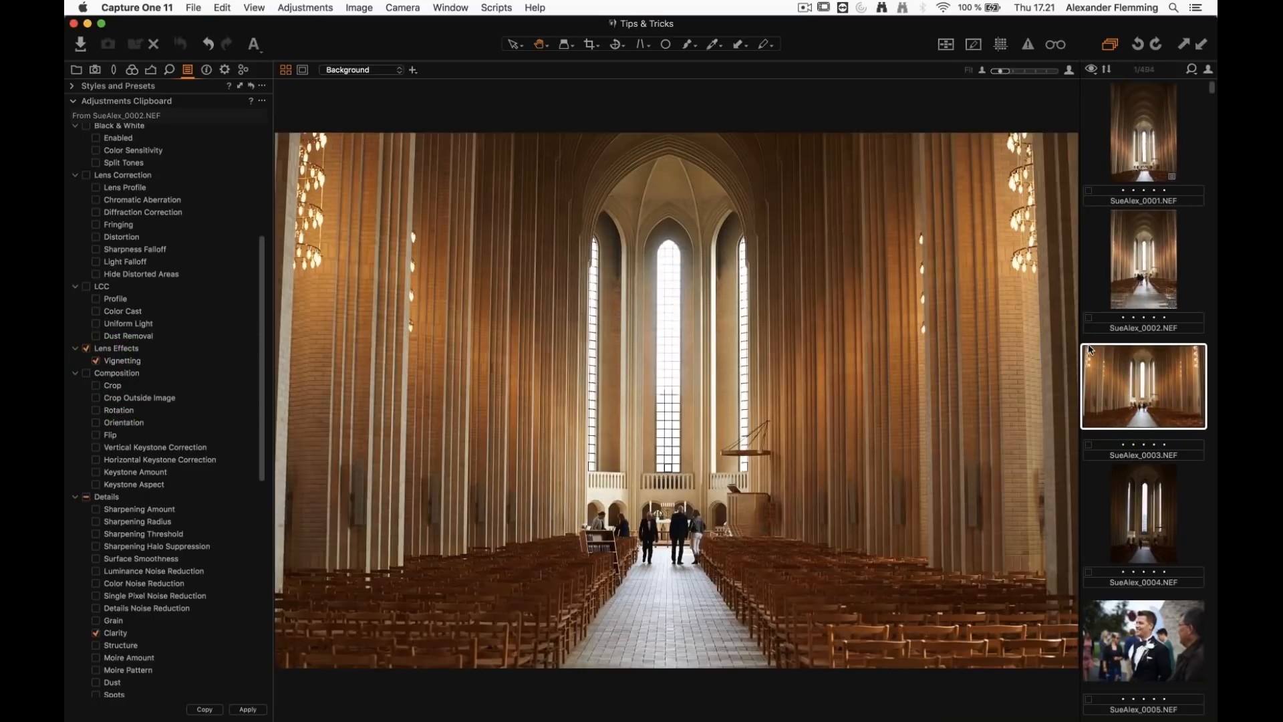
pyautogui.click(1200, 44)
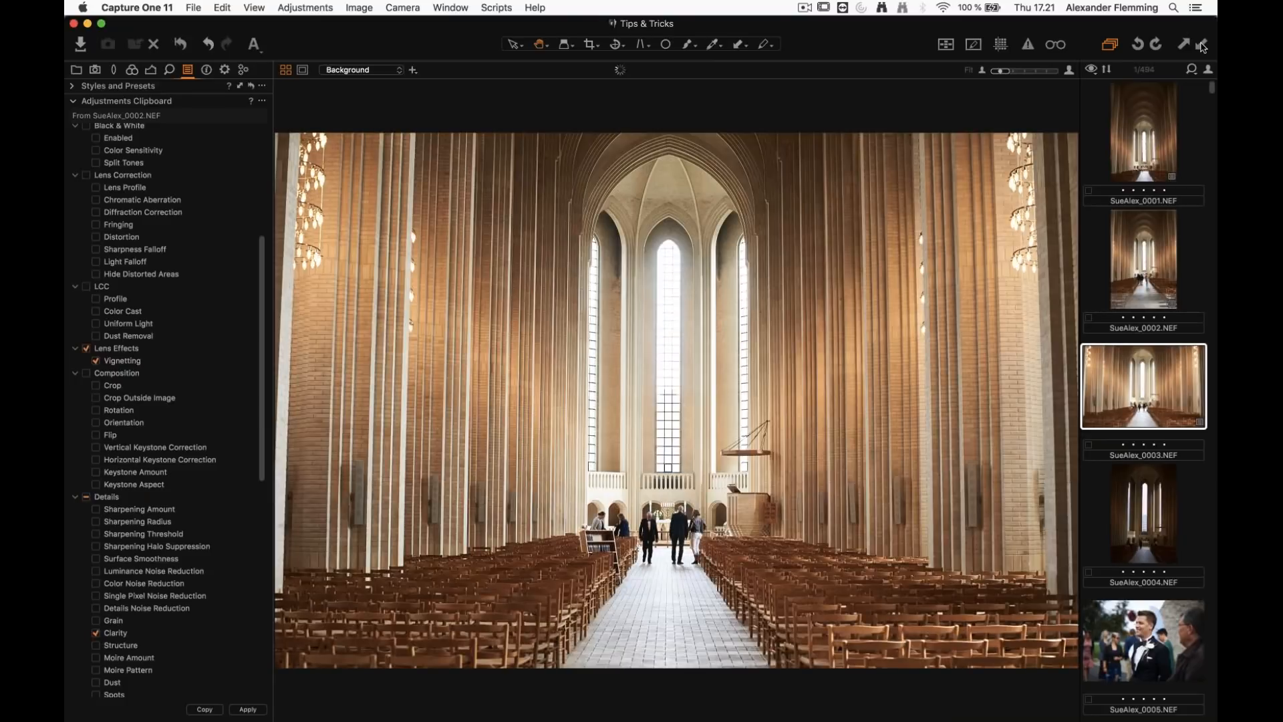
pyautogui.moveTo(259, 338); pyautogui.dragTo(262, 254)
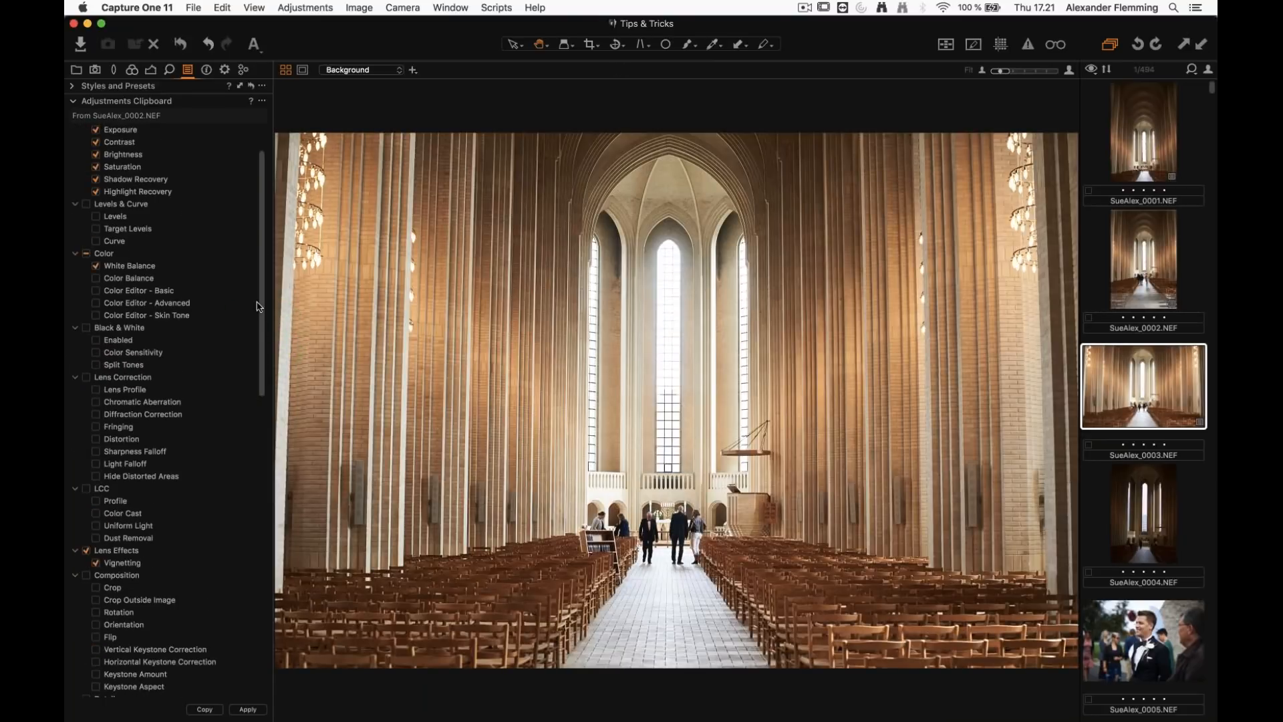
pyautogui.moveTo(262, 299)
pyautogui.mouseDown()
pyautogui.moveTo(264, 287)
pyautogui.moveTo(265, 470)
pyautogui.mouseUp()
pyautogui.moveTo(263, 401); pyautogui.dragTo(271, 128)
# Compare SueAlex_0004.NEF with SueAlex_0001.NEF and apply the clipboard adjustments to SueAlex_0004.NEF
pyautogui.click(1138, 498)
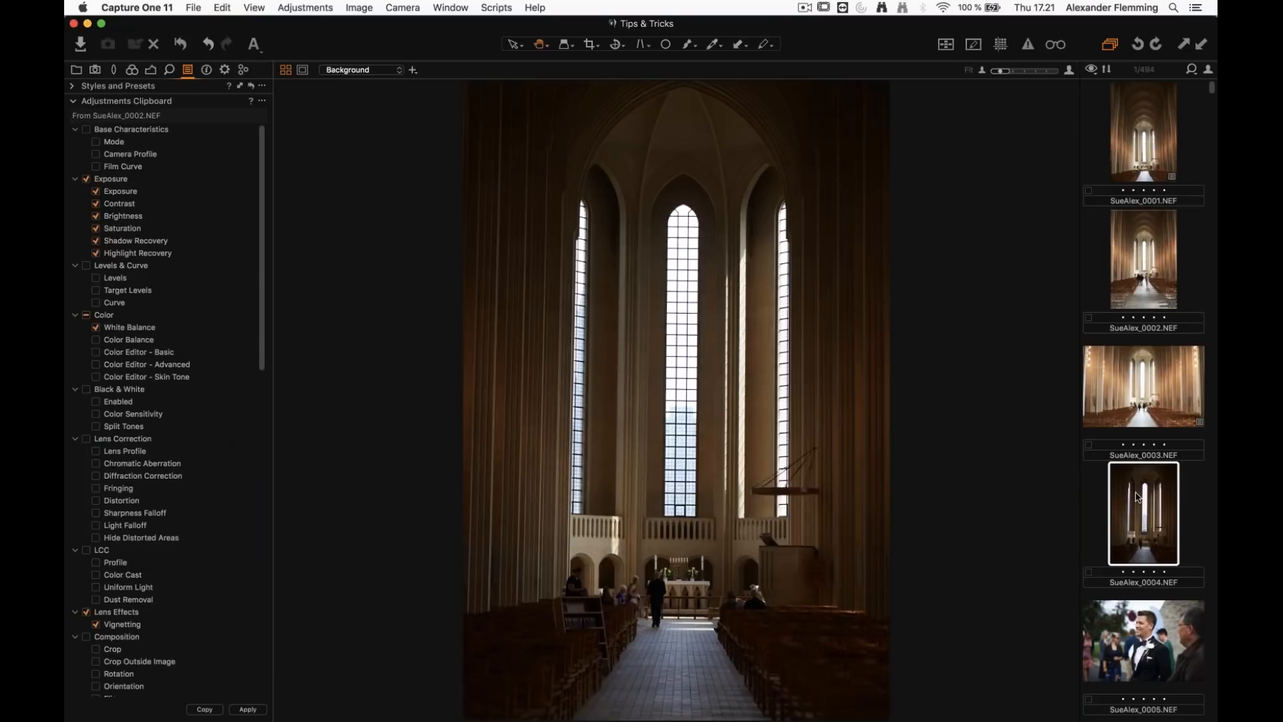
pyautogui.click(1141, 149)
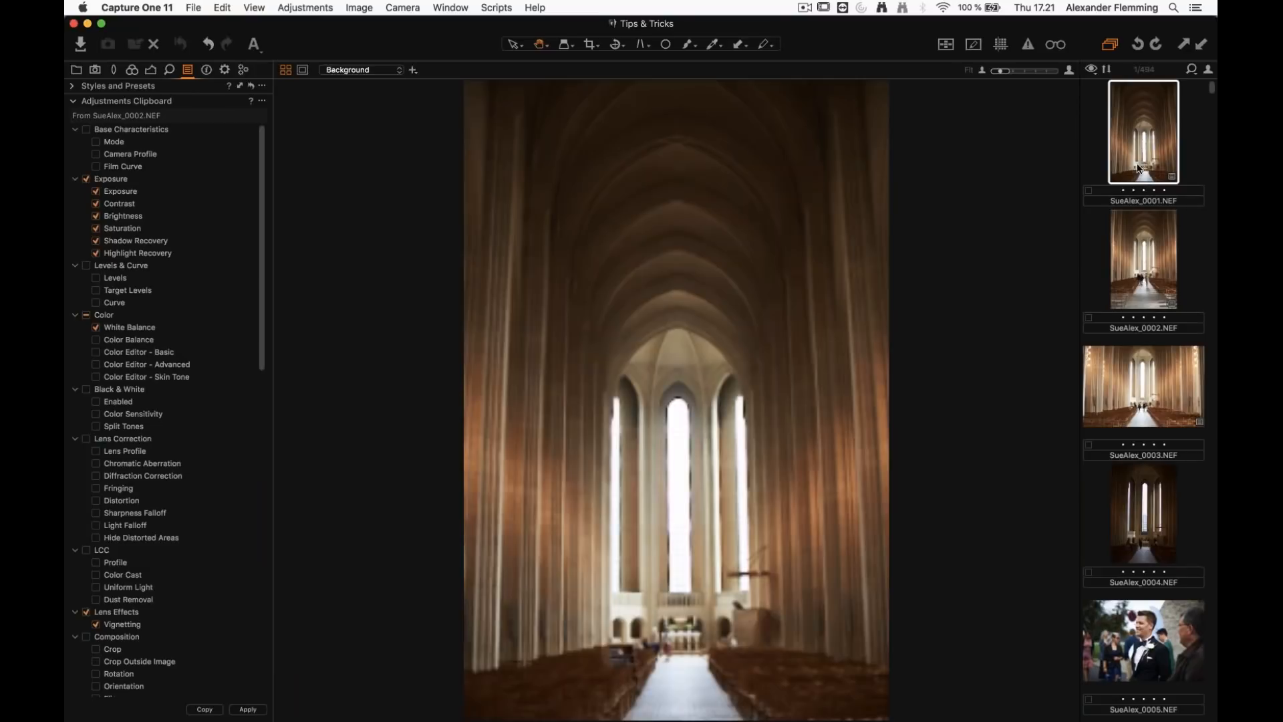
pyautogui.click(1135, 513)
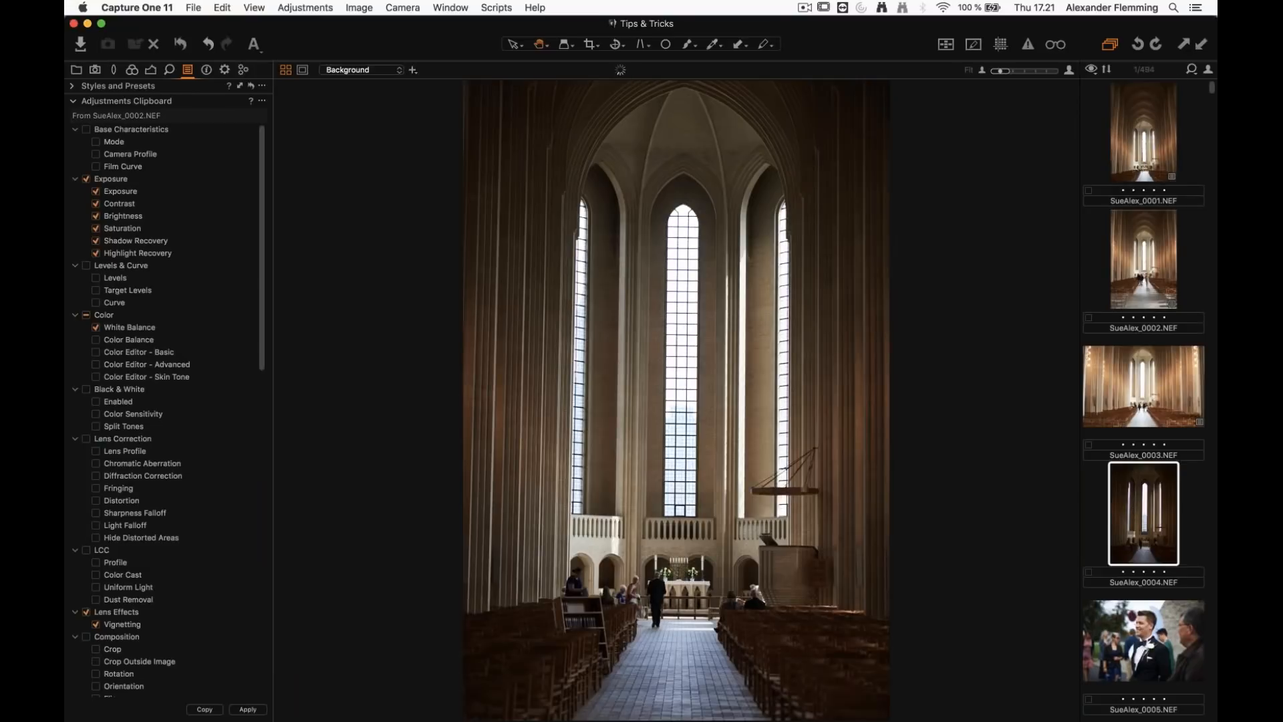
# Set Exposure to 2.15 and Brightness to 21 on SueAlex_0004.NEF
pyautogui.click(151, 70)
pyautogui.moveTo(187, 374); pyautogui.dragTo(205, 374)
pyautogui.moveTo(190, 404); pyautogui.dragTo(205, 404)
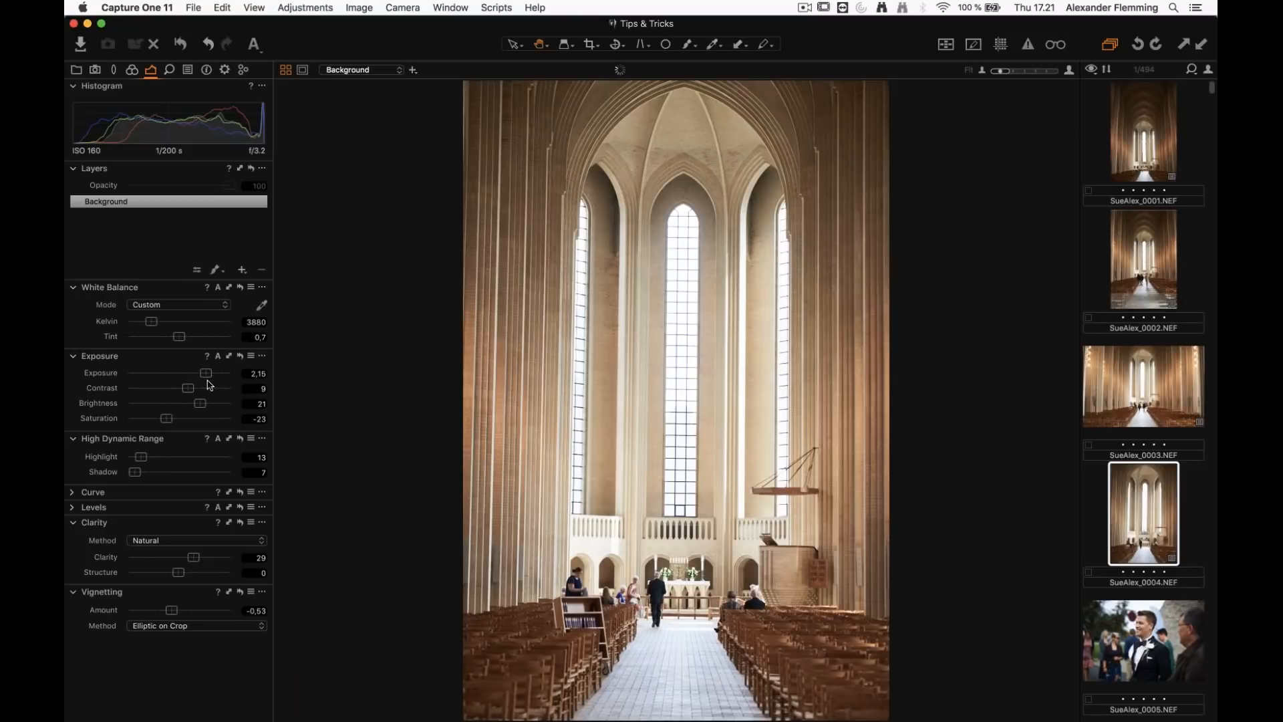
# Select SueAlex_0001.NEF through SueAlex_0004.NEF, make SueAlex_0001.NEF primary, and shift its Master color balance toward blue
pyautogui.keyDown('shift'); pyautogui.click(1145, 126); pyautogui.keyUp('shift')
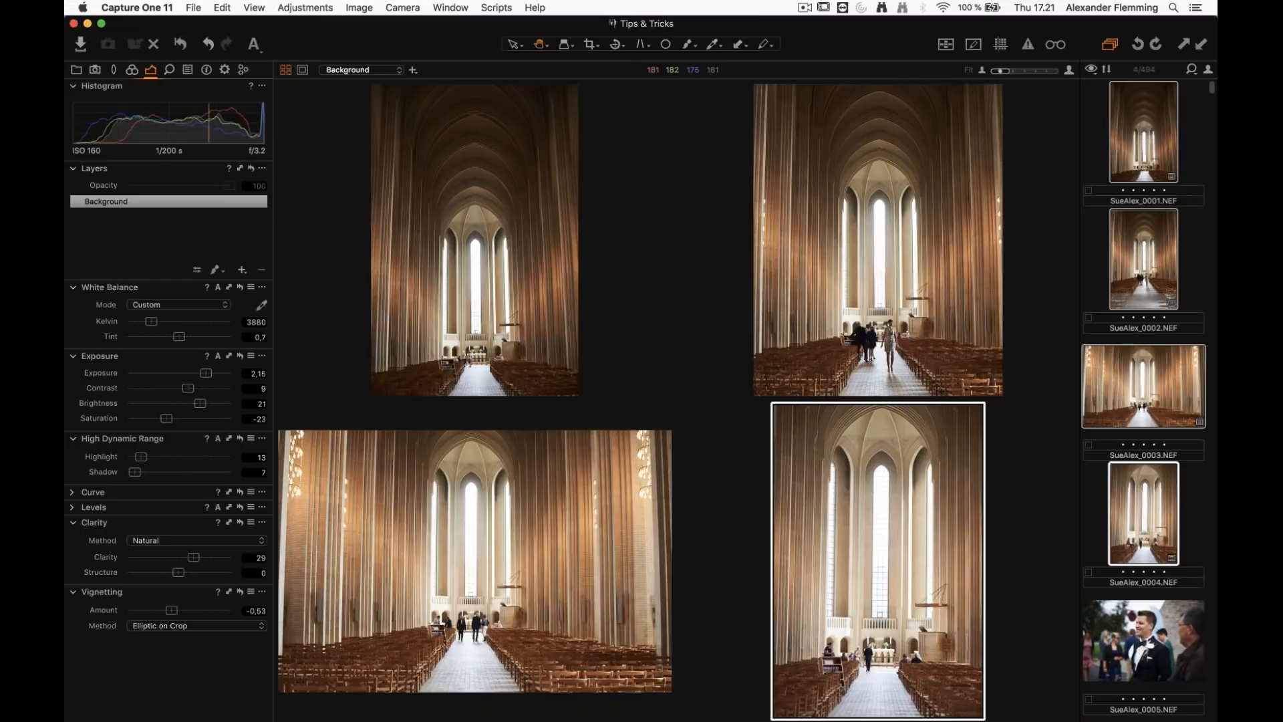
pyautogui.click(505, 275)
pyautogui.click(133, 70)
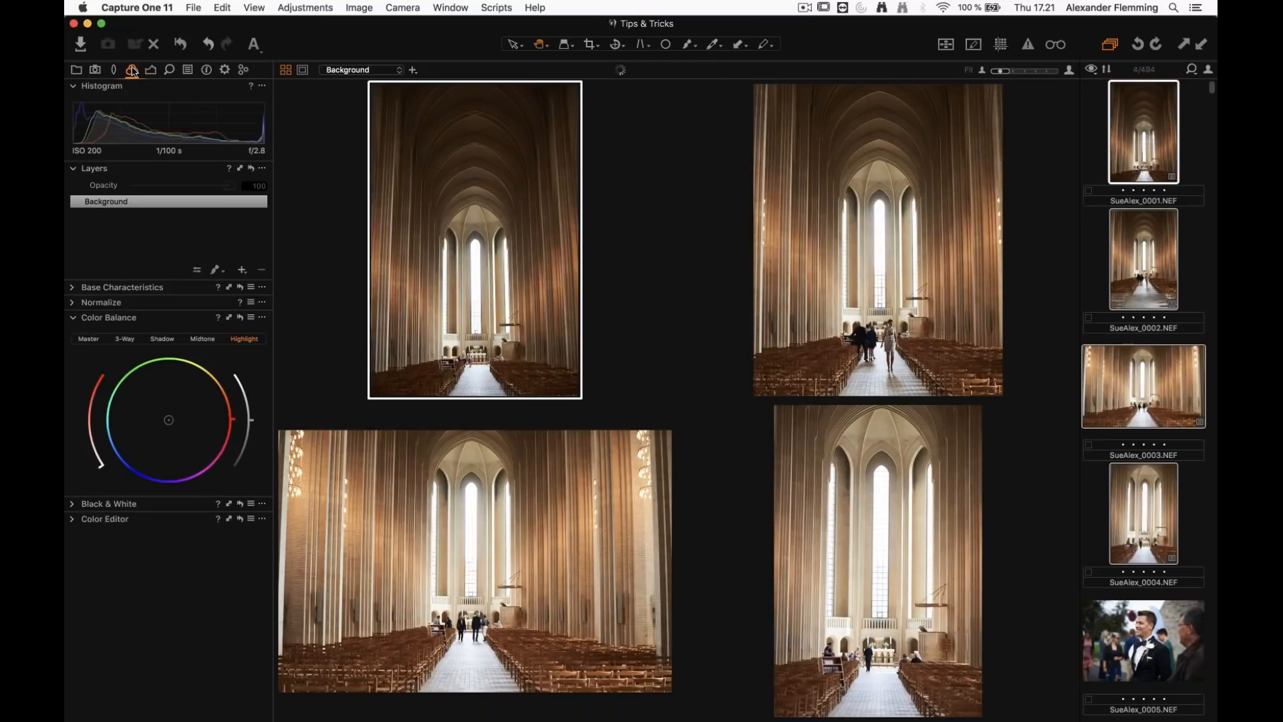
pyautogui.click(88, 339)
pyautogui.click(391, 321)
pyautogui.moveTo(131, 367); pyautogui.dragTo(140, 434)
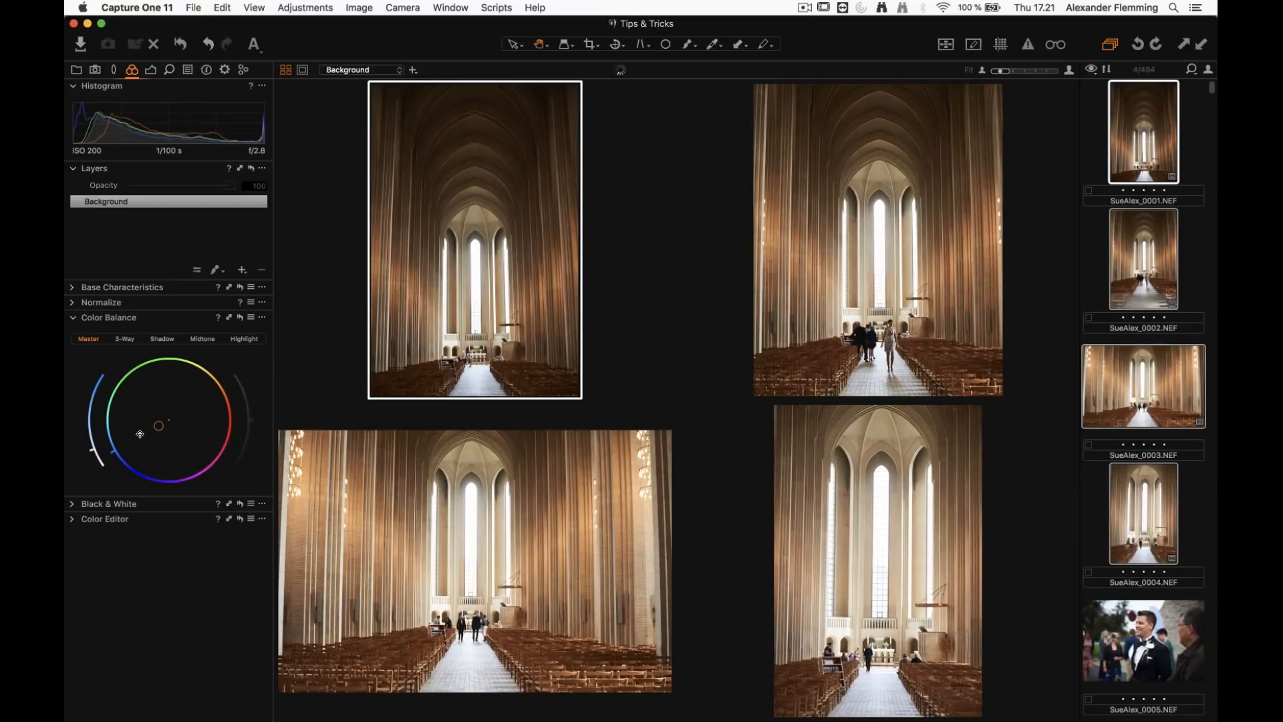
pyautogui.moveTo(124, 343); pyautogui.dragTo(127, 427)
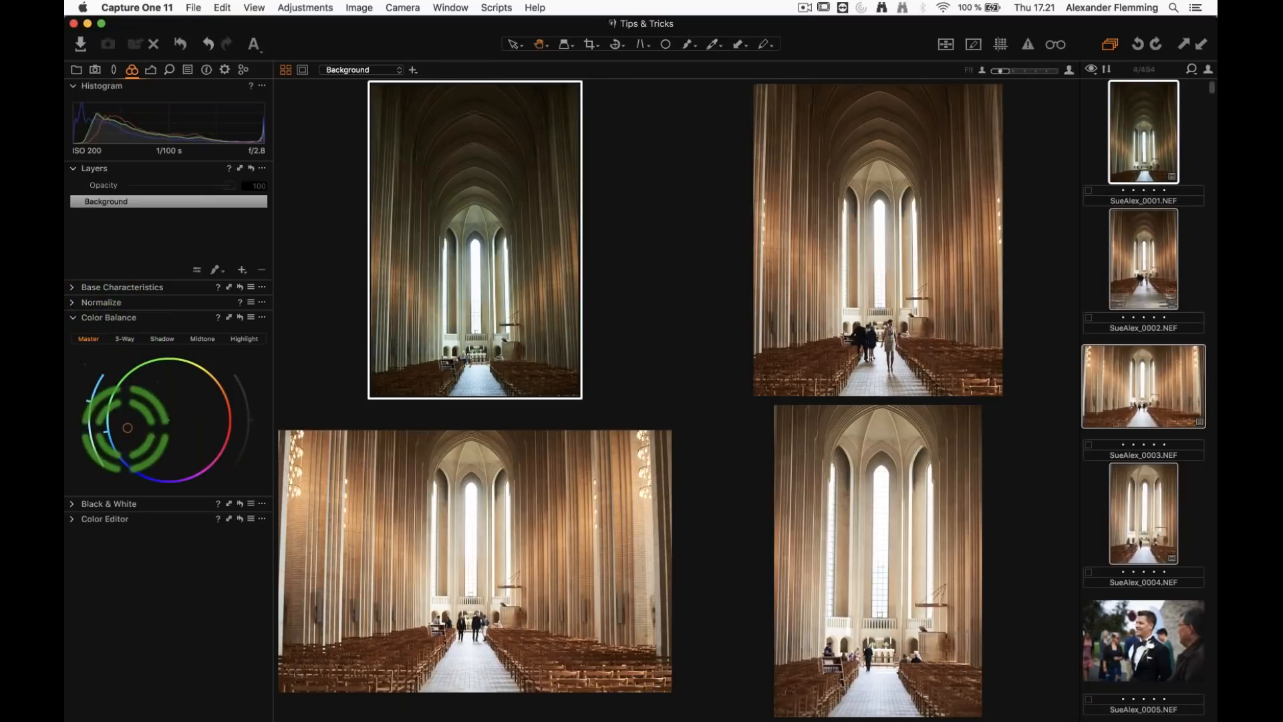
# Fine-tune the Color Balance of SueAlex_0001.NEF with brighter highlights and slightly darker shadows tinted toward blue
pyautogui.click(161, 338)
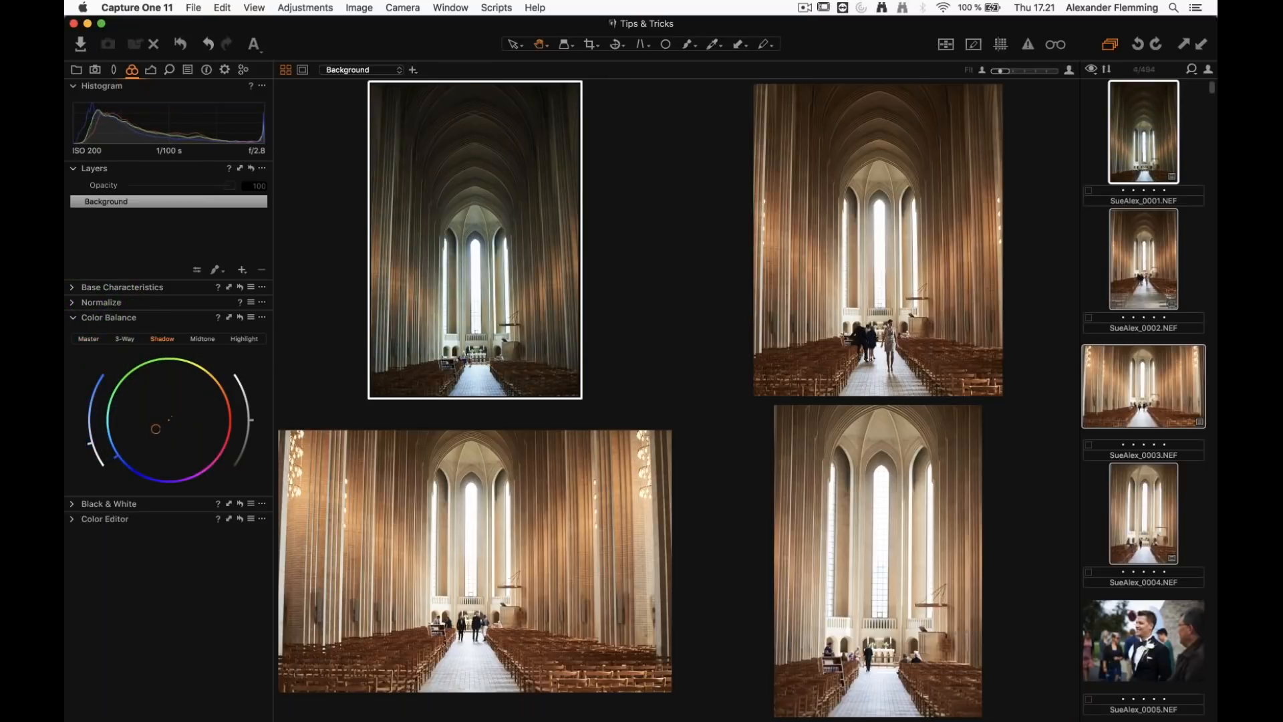
pyautogui.click(203, 339)
pyautogui.moveTo(170, 421); pyautogui.dragTo(249, 396)
pyautogui.click(244, 339)
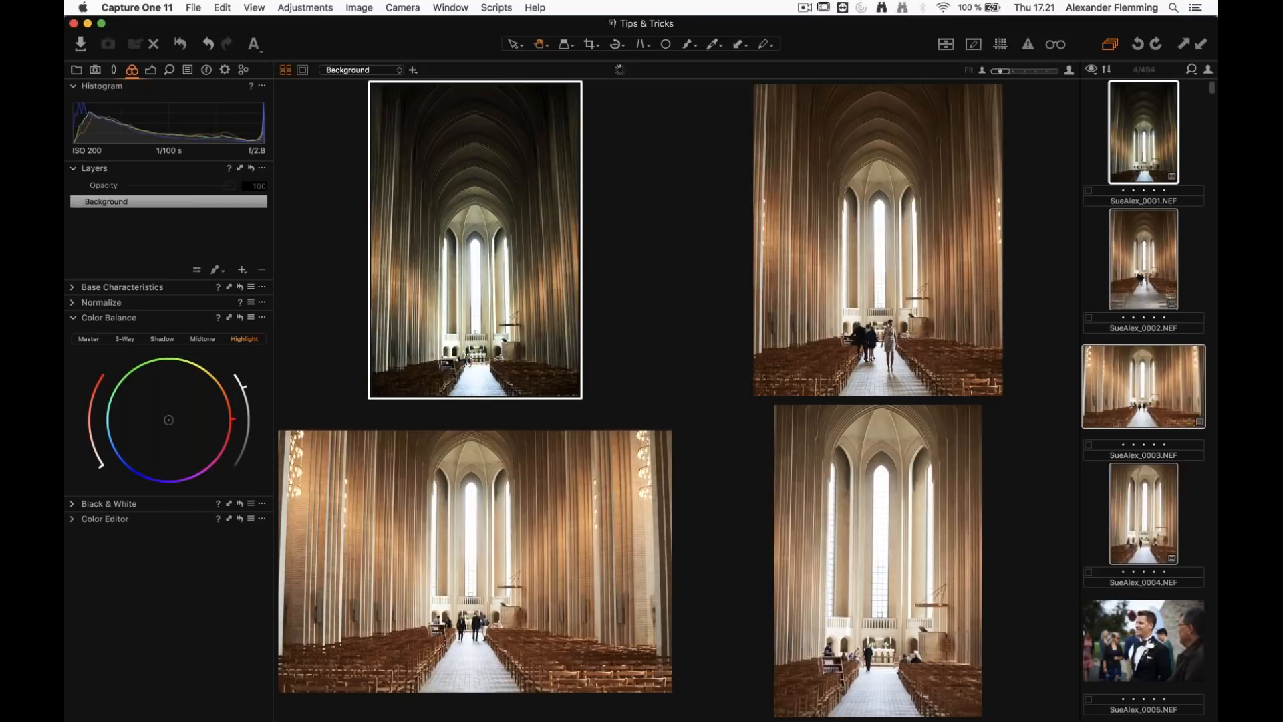
pyautogui.click(162, 339)
pyautogui.moveTo(250, 436); pyautogui.dragTo(252, 429)
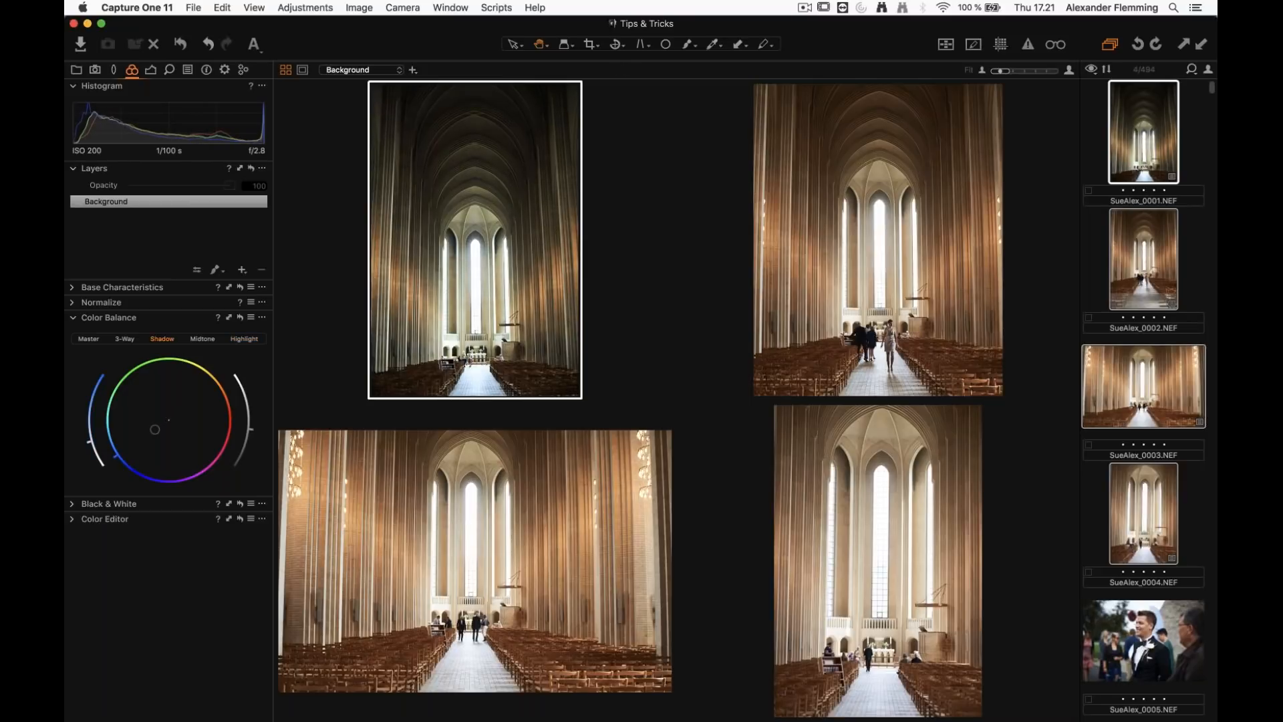
pyautogui.click(148, 425)
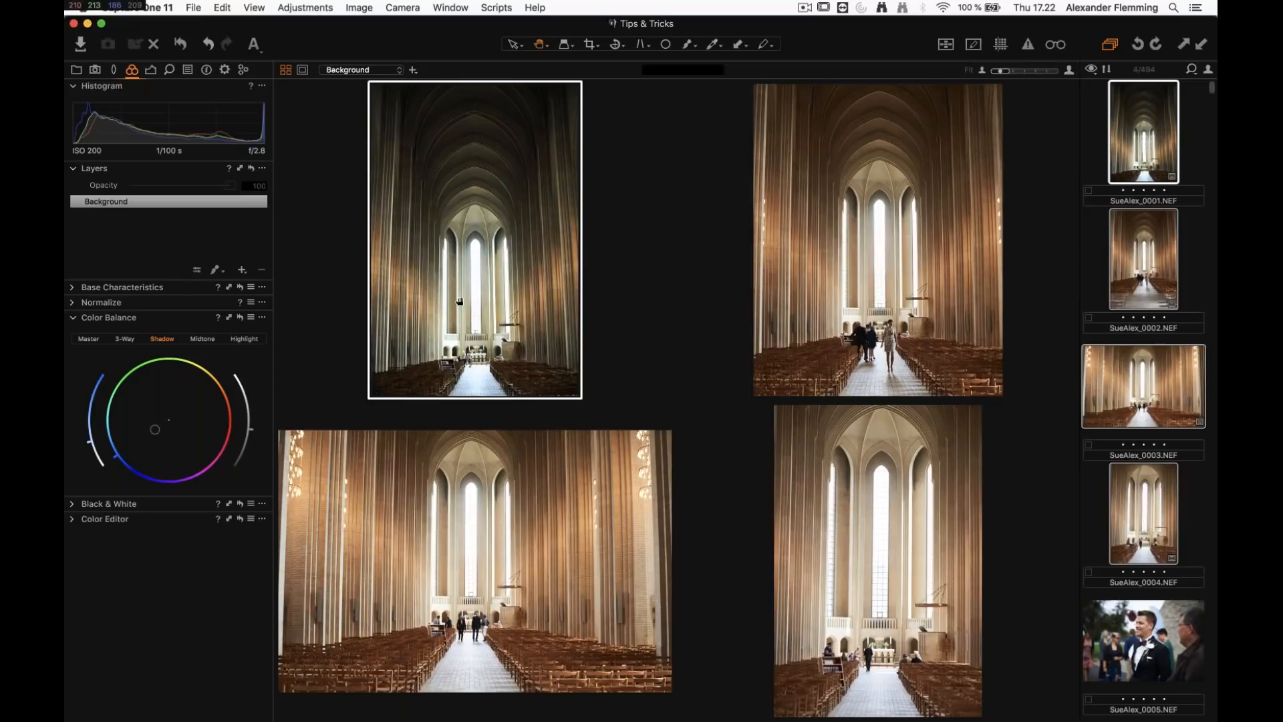
# Copy only the Color Balance settings of SueAlex_0001.NEF and apply them to the other selected images
pyautogui.click(230, 318)
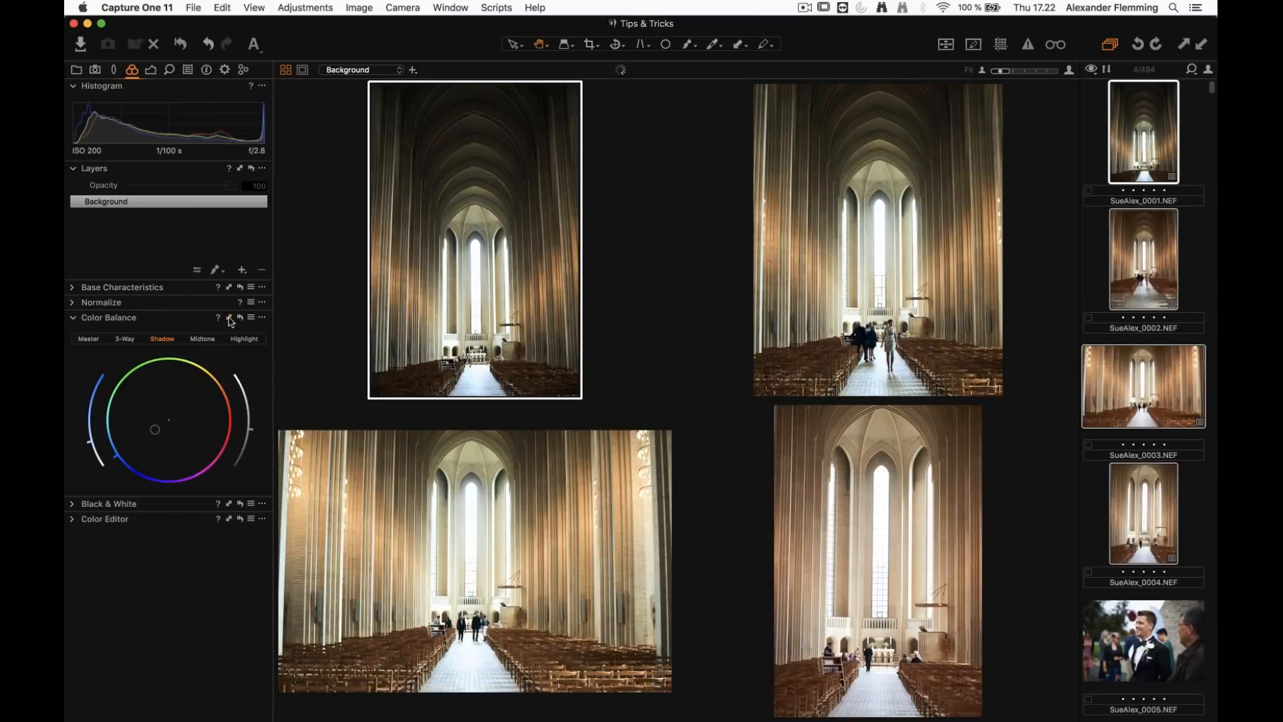
pyautogui.click(197, 408)
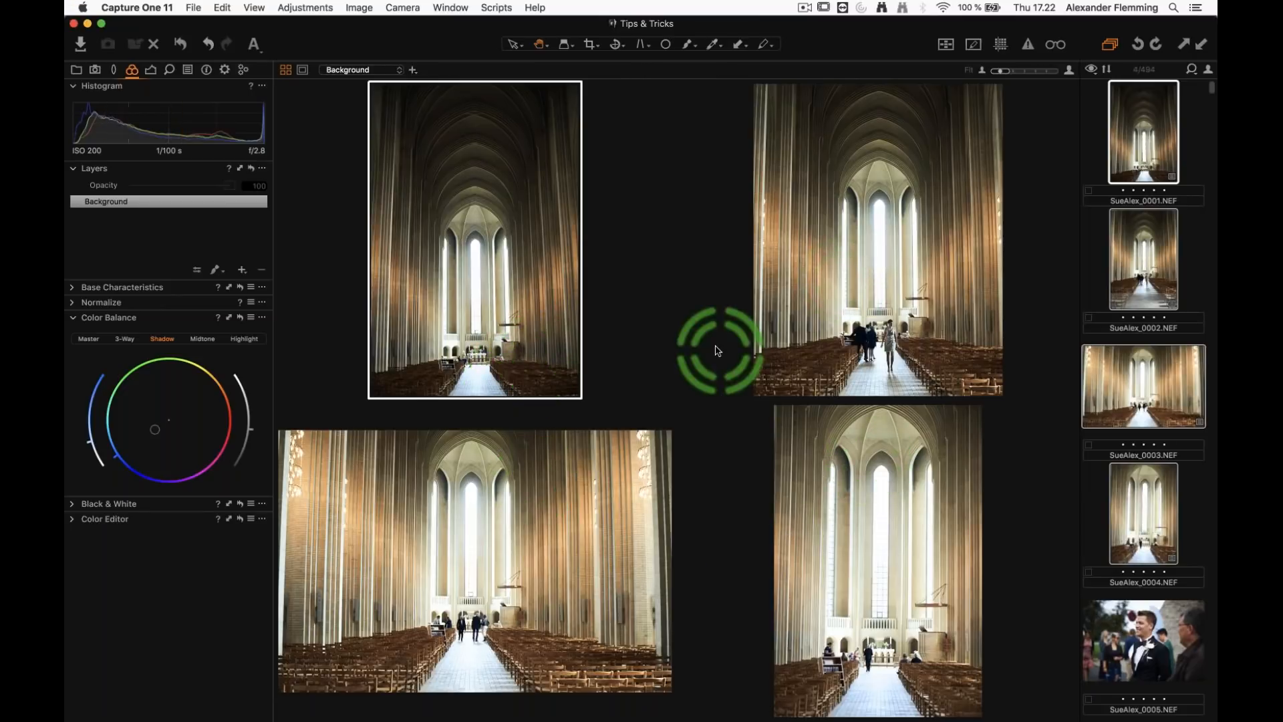
# Select SueAlex_0002.NEF together with SueAlex_0001.NEF and apply only the 4x5 crop of SueAlex_0002.NEF to the other image
pyautogui.click(1095, 267)
pyautogui.click(1143, 261)
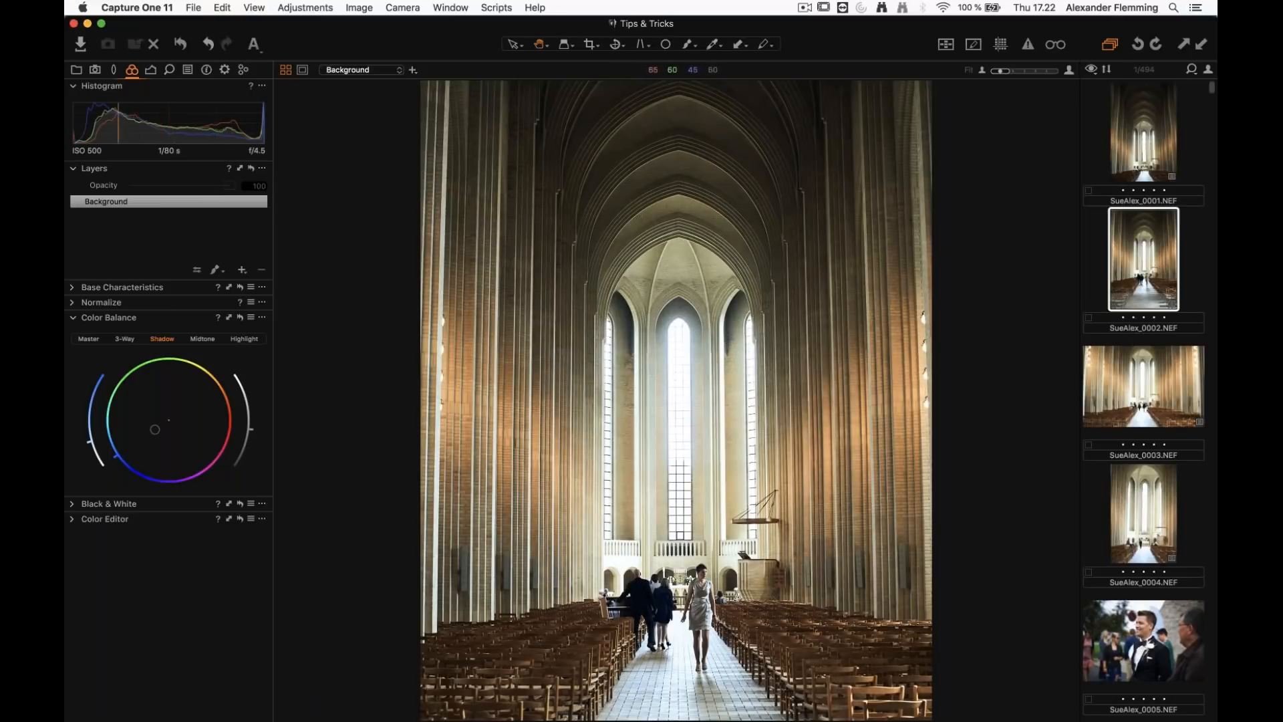
pyautogui.click(114, 69)
pyautogui.keyDown('super'); pyautogui.click(1143, 167); pyautogui.keyUp('super')
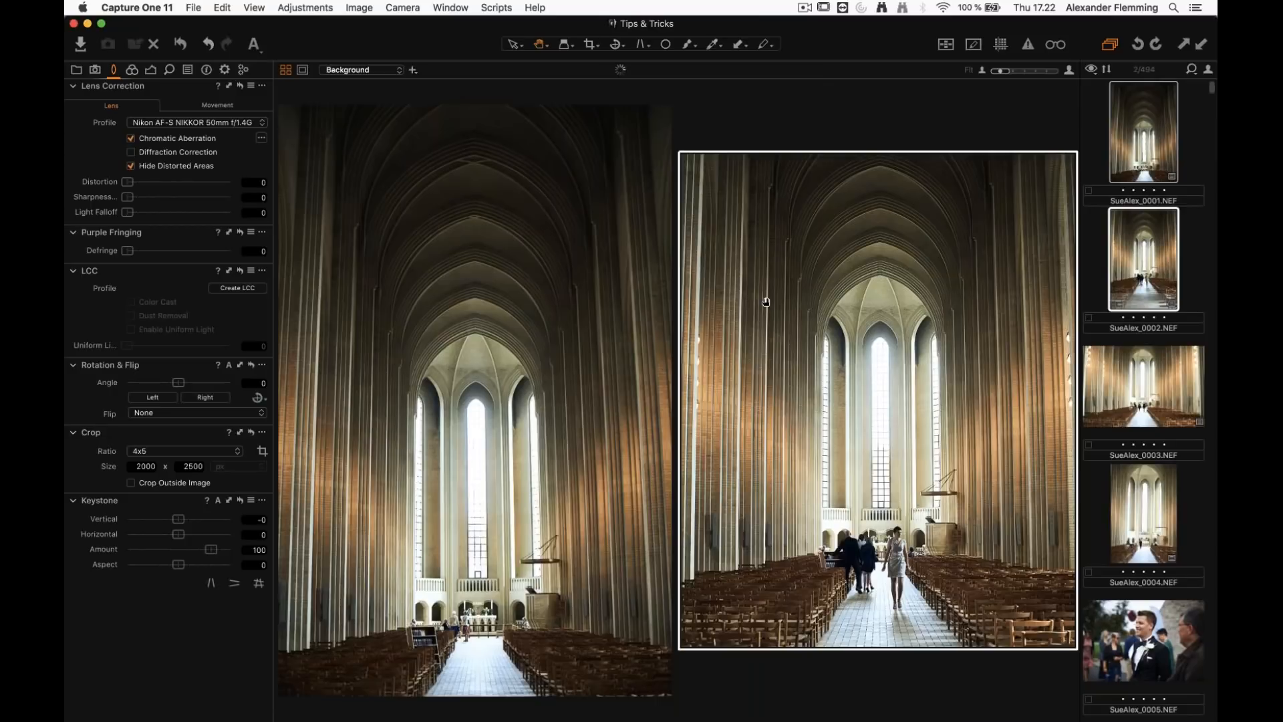
pyautogui.click(241, 432)
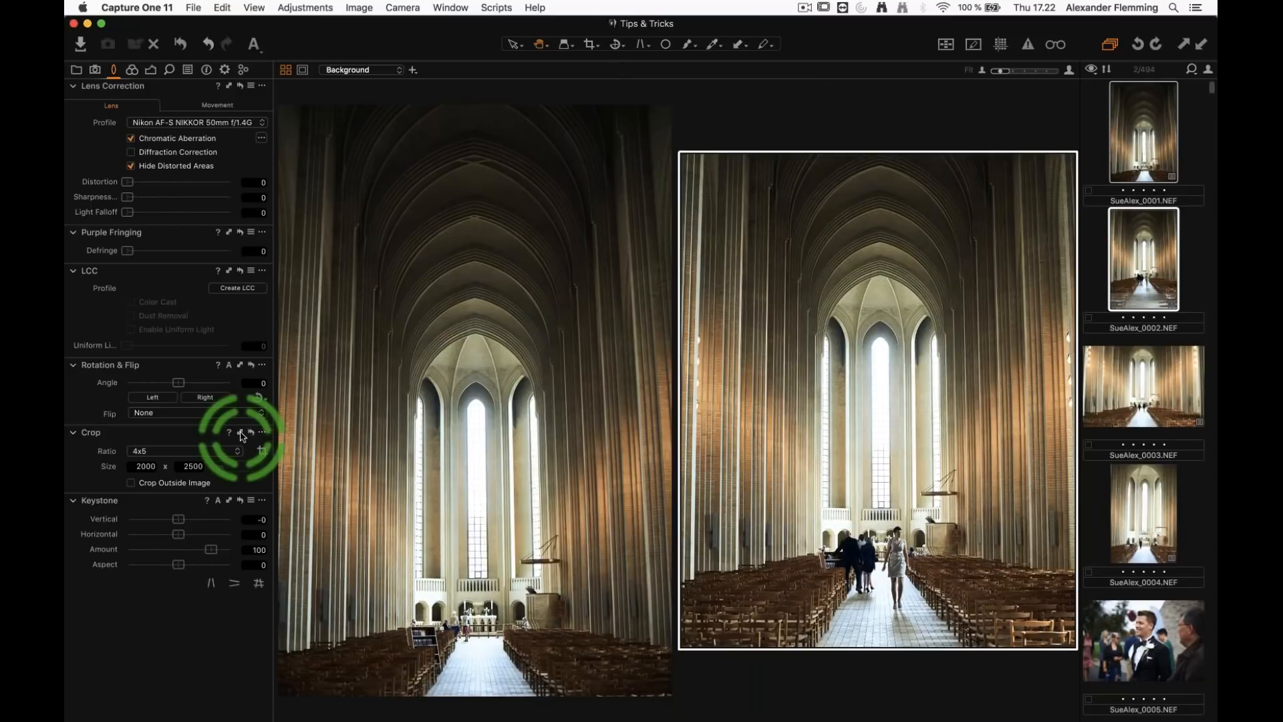
pyautogui.click(241, 433)
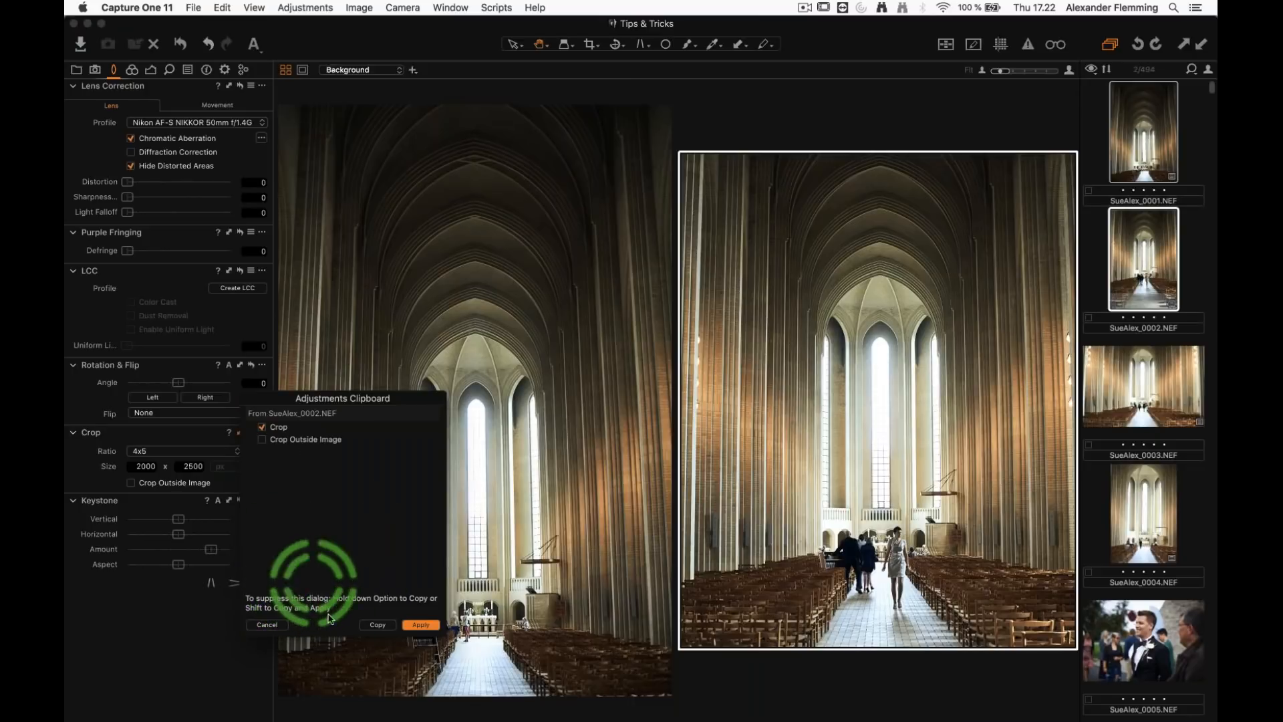
pyautogui.click(268, 624)
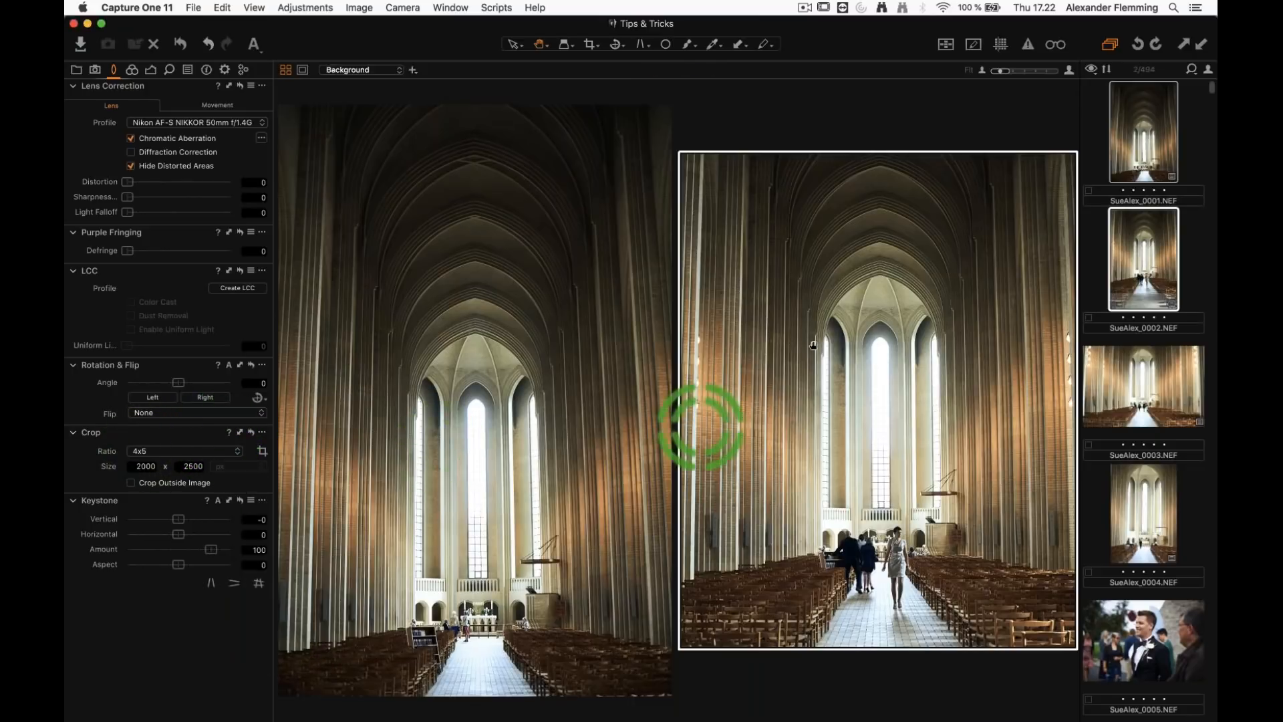
pyautogui.click(240, 433)
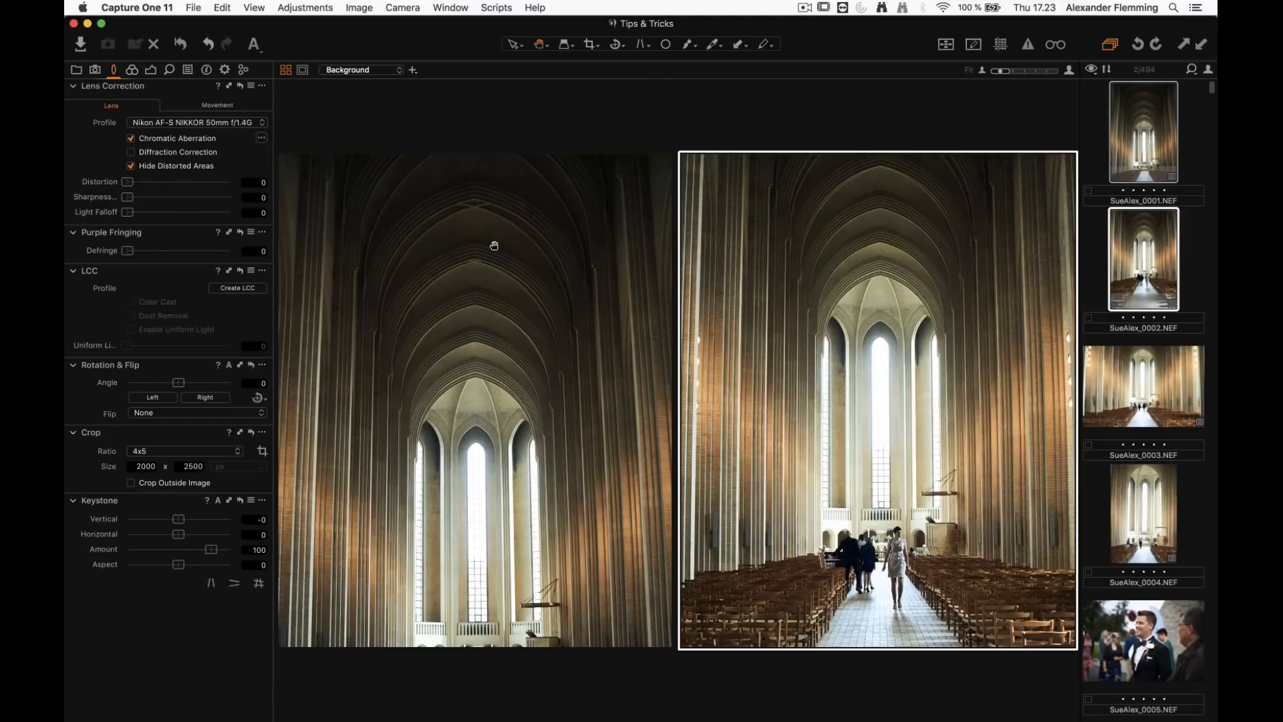
# Make SueAlex_0001.NEF primary and reset the crop on both selected images
pyautogui.click(372, 398)
pyautogui.click(252, 433)
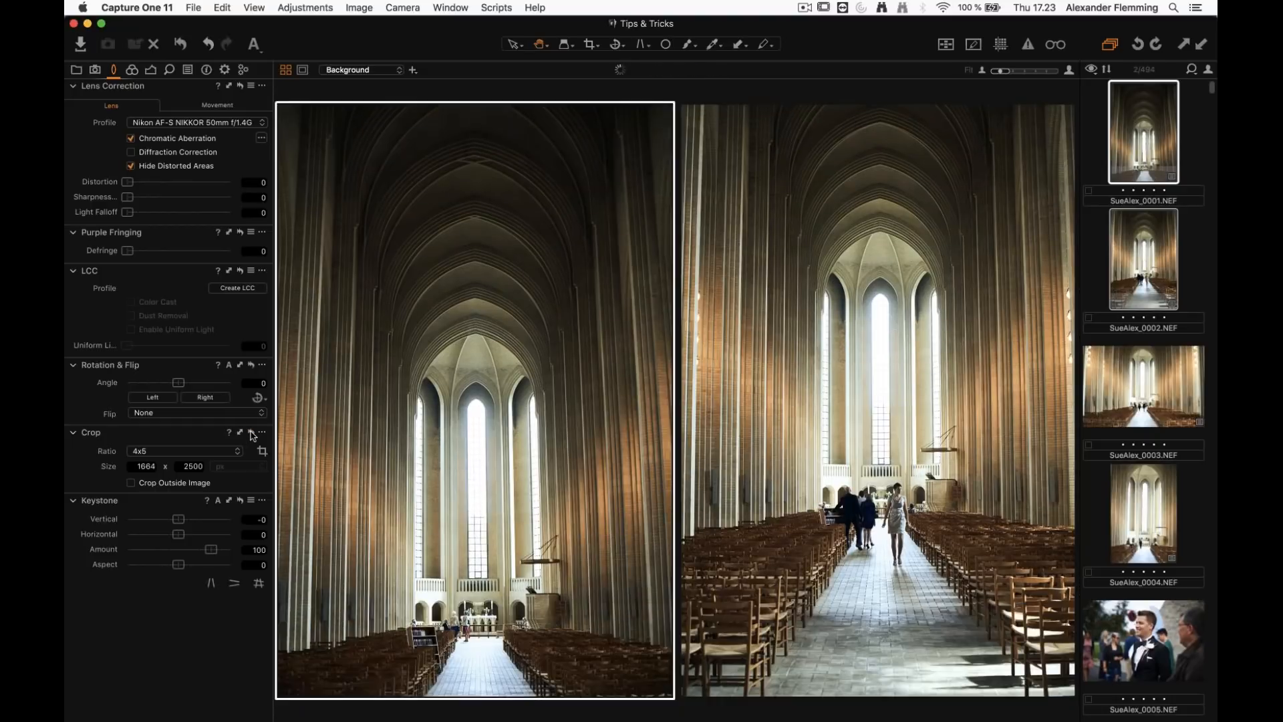
# Select SueAlex_0001.NEF through SueAlex_0004.NEF, make SueAlex_0003.NEF primary, and turn off Edit All Selected Variants
pyautogui.click(1148, 156)
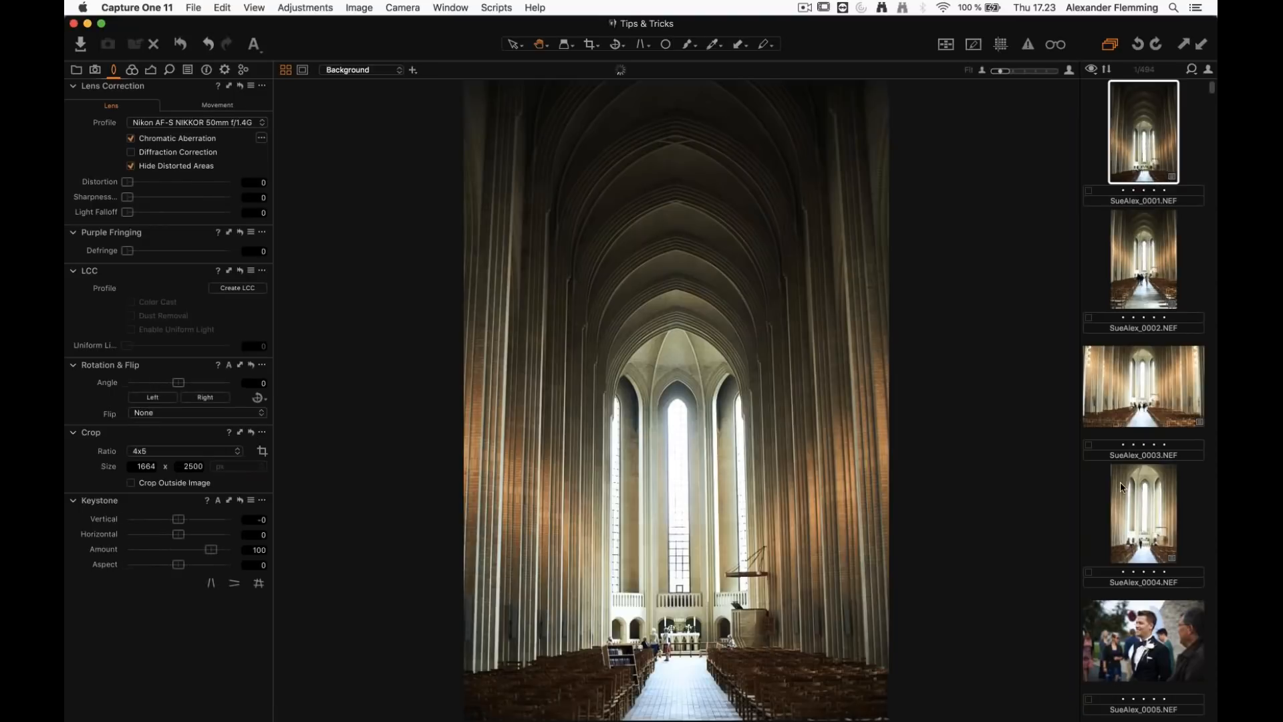
pyautogui.keyDown('shift'); pyautogui.click(1122, 486); pyautogui.keyUp('shift')
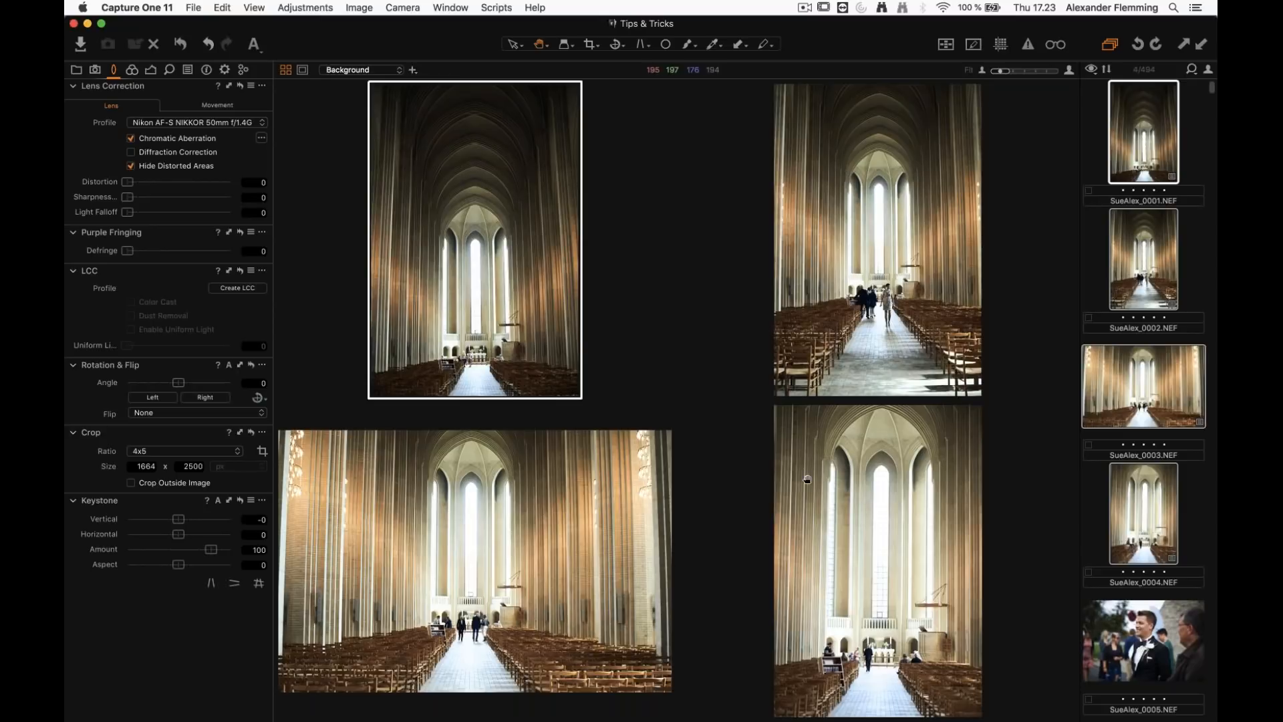
pyautogui.click(480, 513)
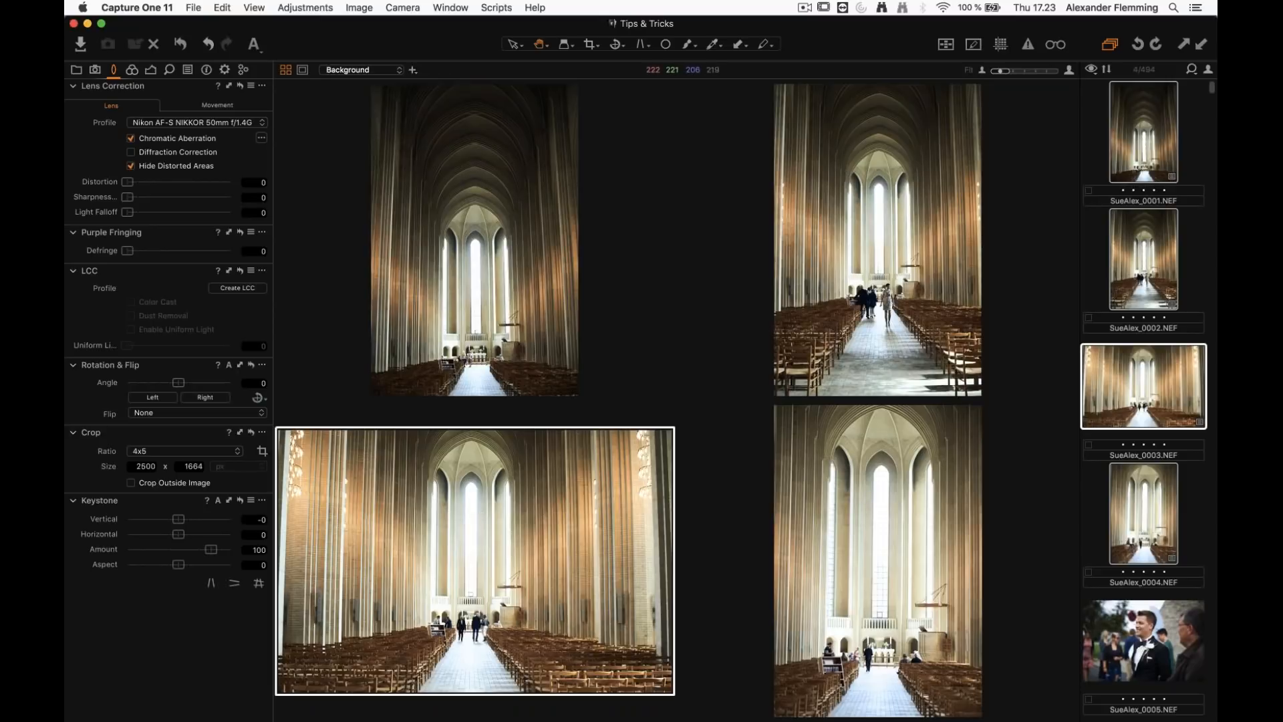
pyautogui.click(1110, 45)
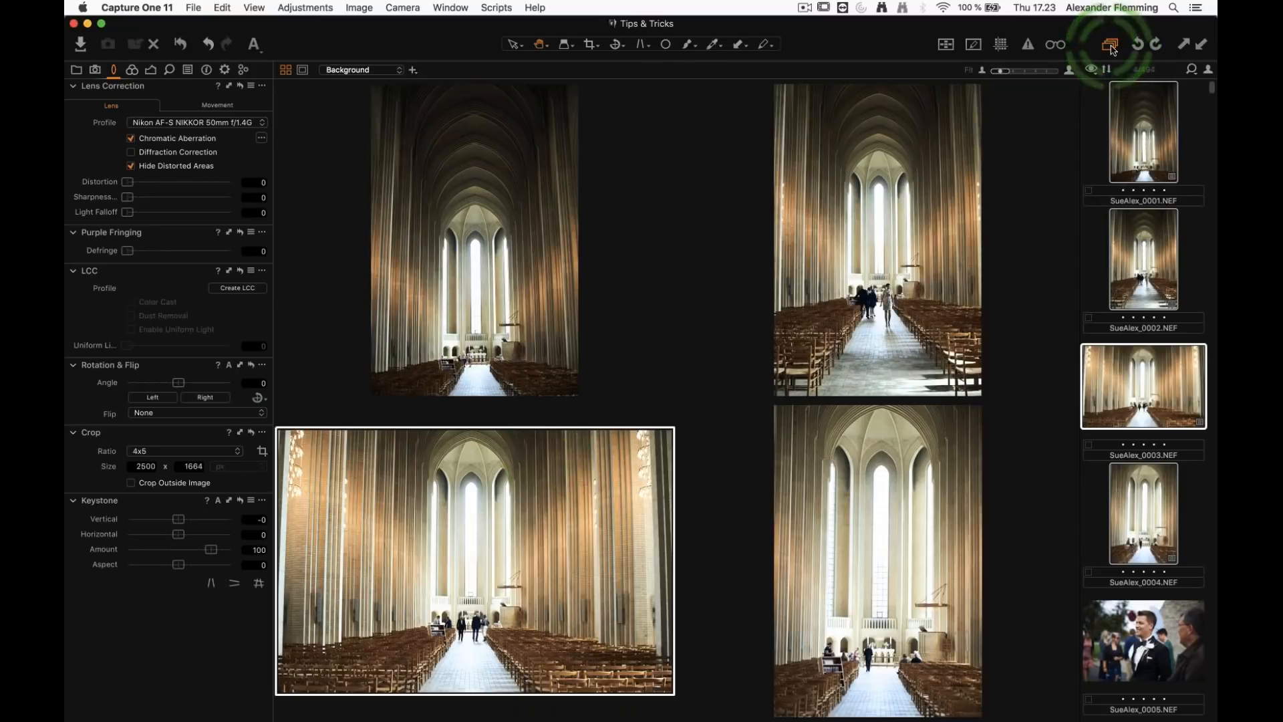
pyautogui.click(225, 8)
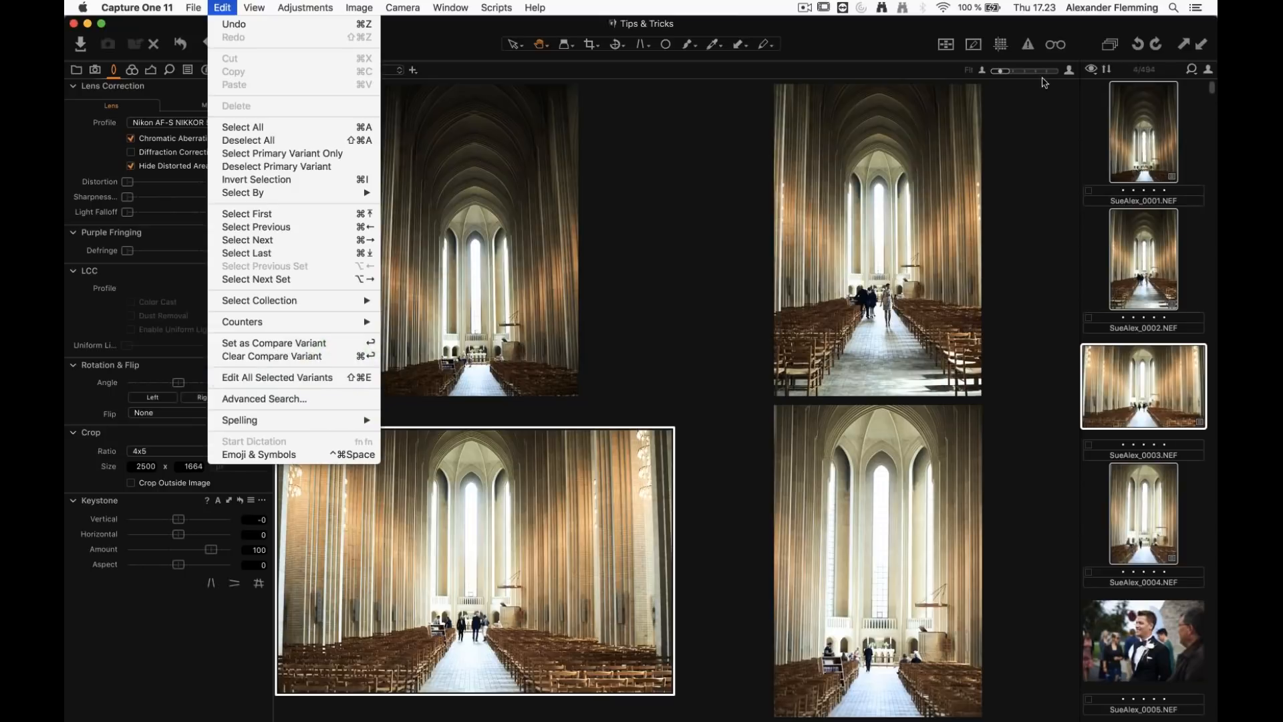
pyautogui.click(1109, 45)
pyautogui.click(1109, 44)
# Reset all adjustments on SueAlex_0003.NEF only, keeping the four images selected
pyautogui.click(472, 520)
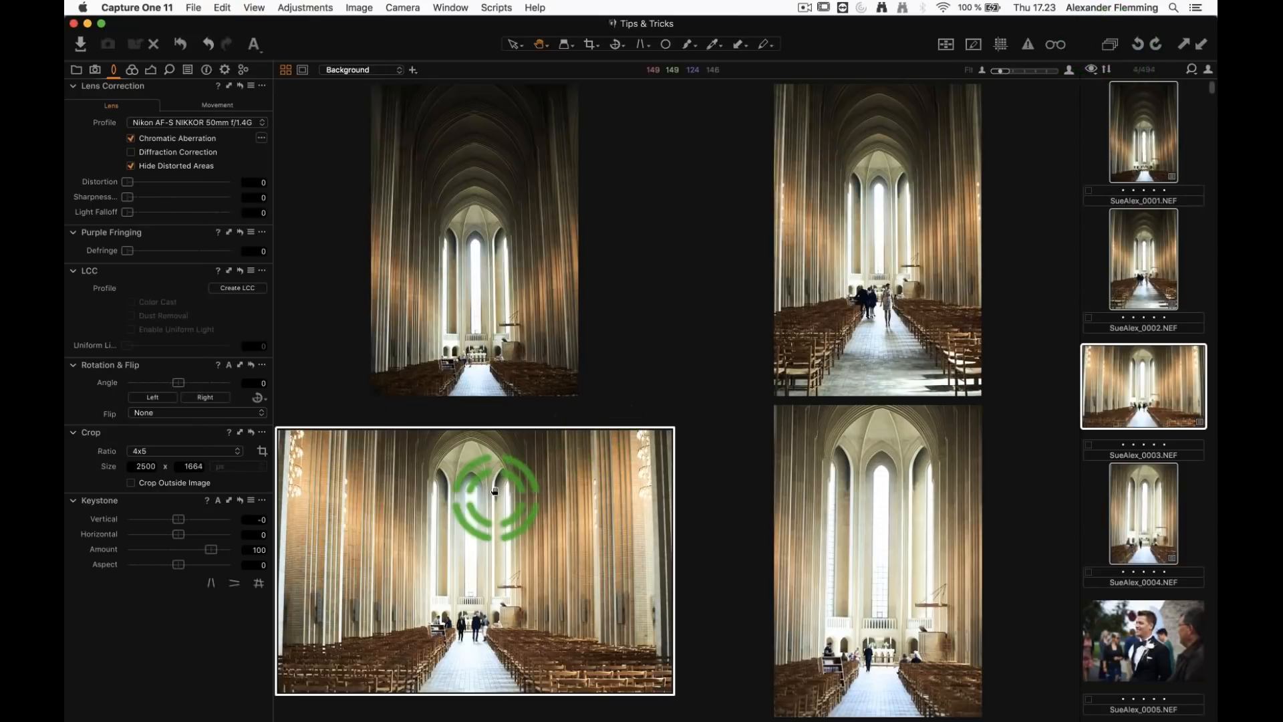
pyautogui.click(151, 70)
pyautogui.moveTo(616, 445)
pyautogui.mouseDown()
pyautogui.moveTo(619, 498)
pyautogui.moveTo(505, 528)
pyautogui.mouseUp()
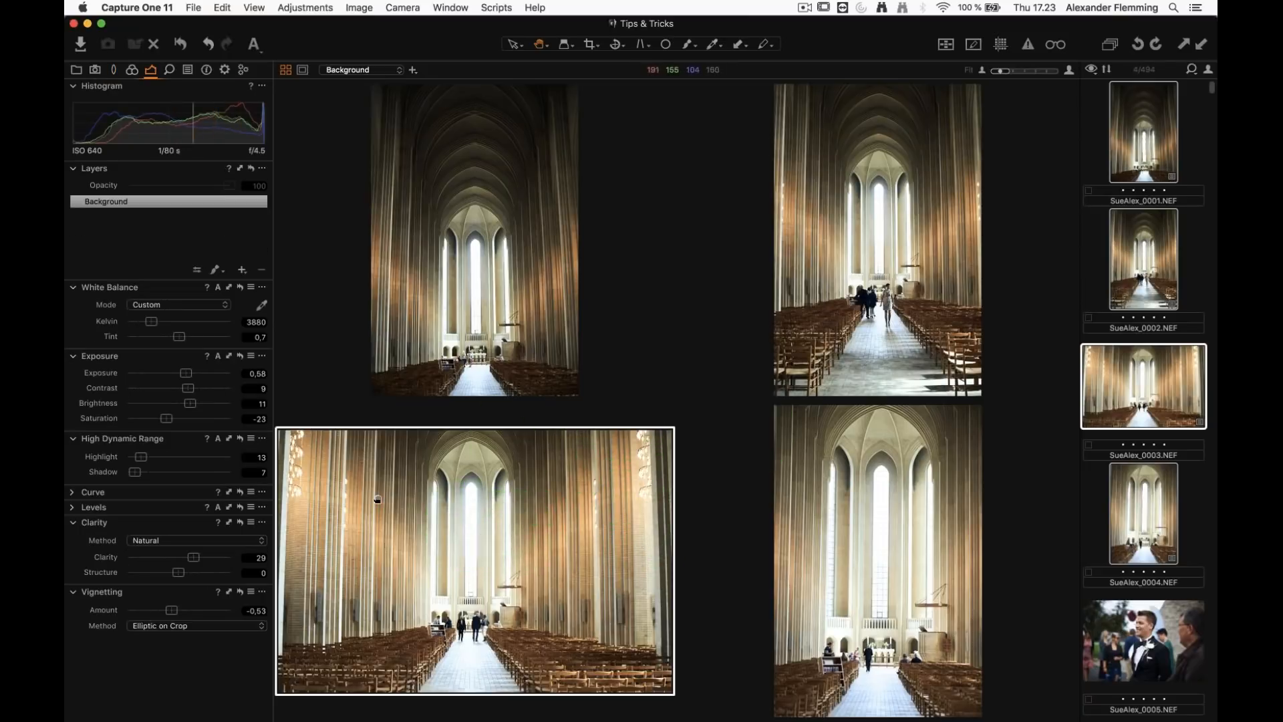
pyautogui.click(182, 45)
pyautogui.moveTo(414, 497); pyautogui.dragTo(528, 512)
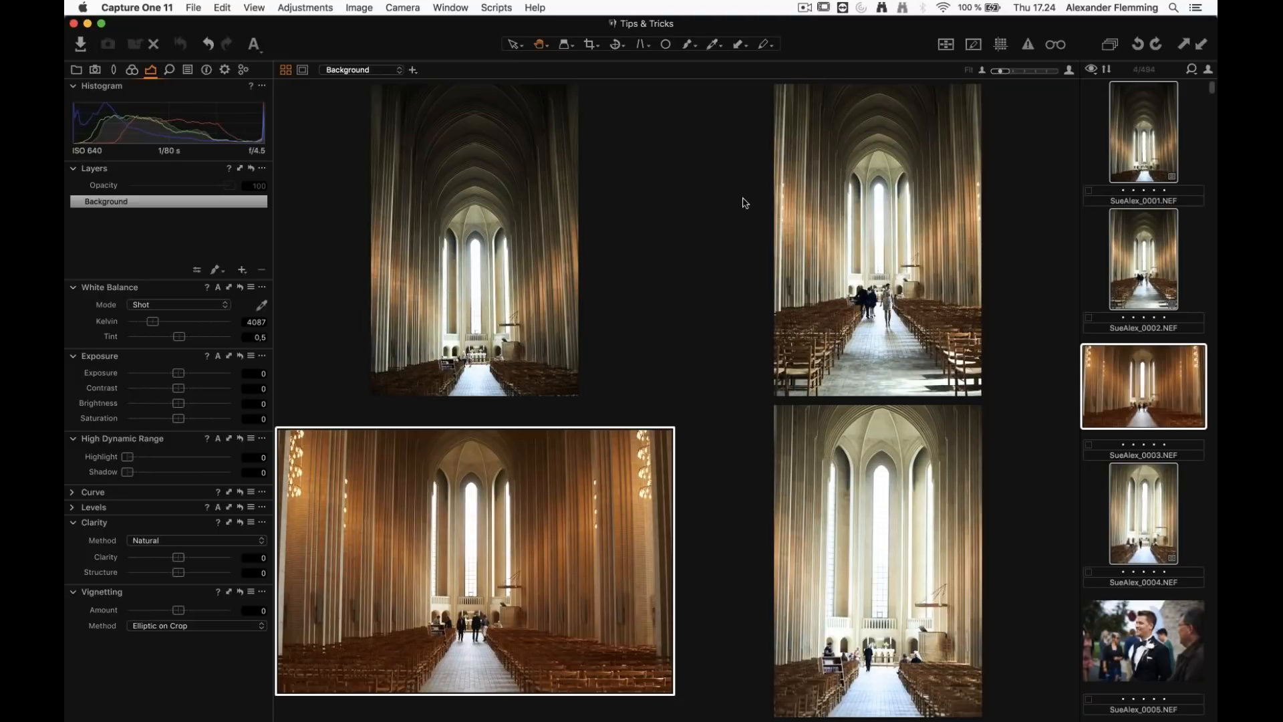
# Copy the adjustments from SueAlex_0002.NEF and apply them to SueAlex_0003.NEF only, within the same selection
pyautogui.click(1104, 42)
pyautogui.click(832, 351)
pyautogui.click(1109, 44)
pyautogui.press('super+shift+c')
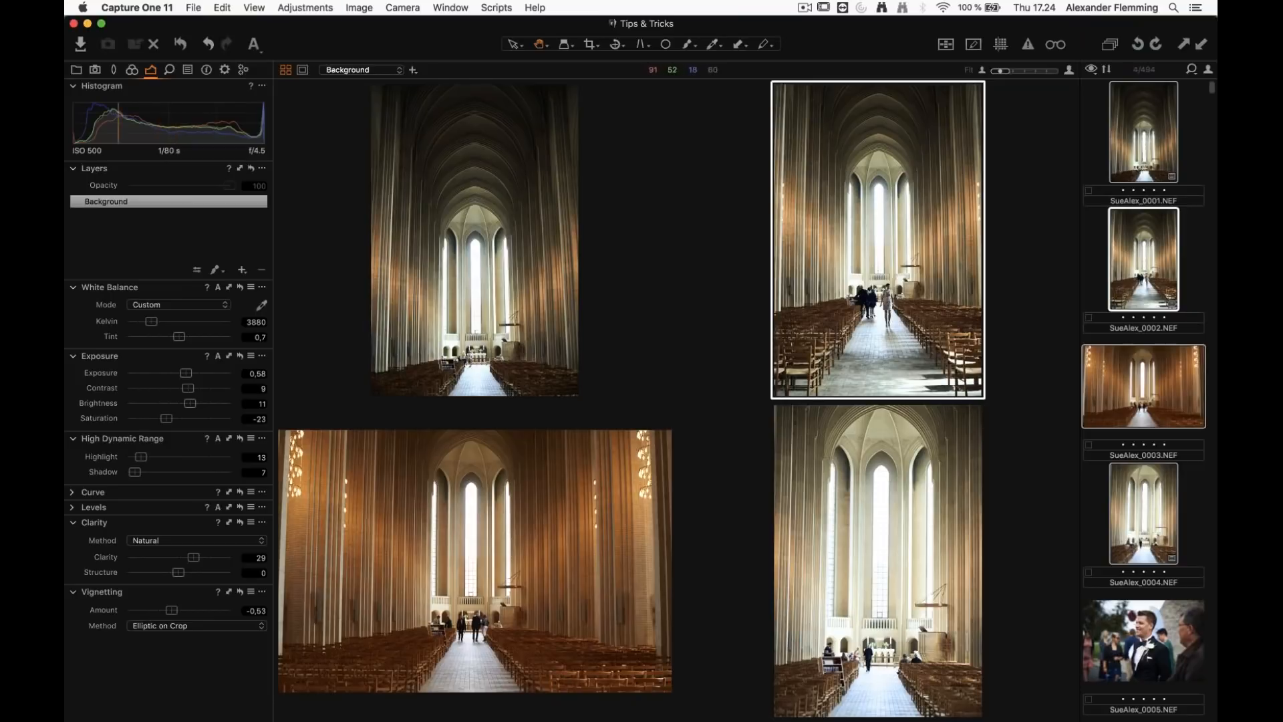
pyautogui.click(568, 534)
pyautogui.press('super+shift+v')
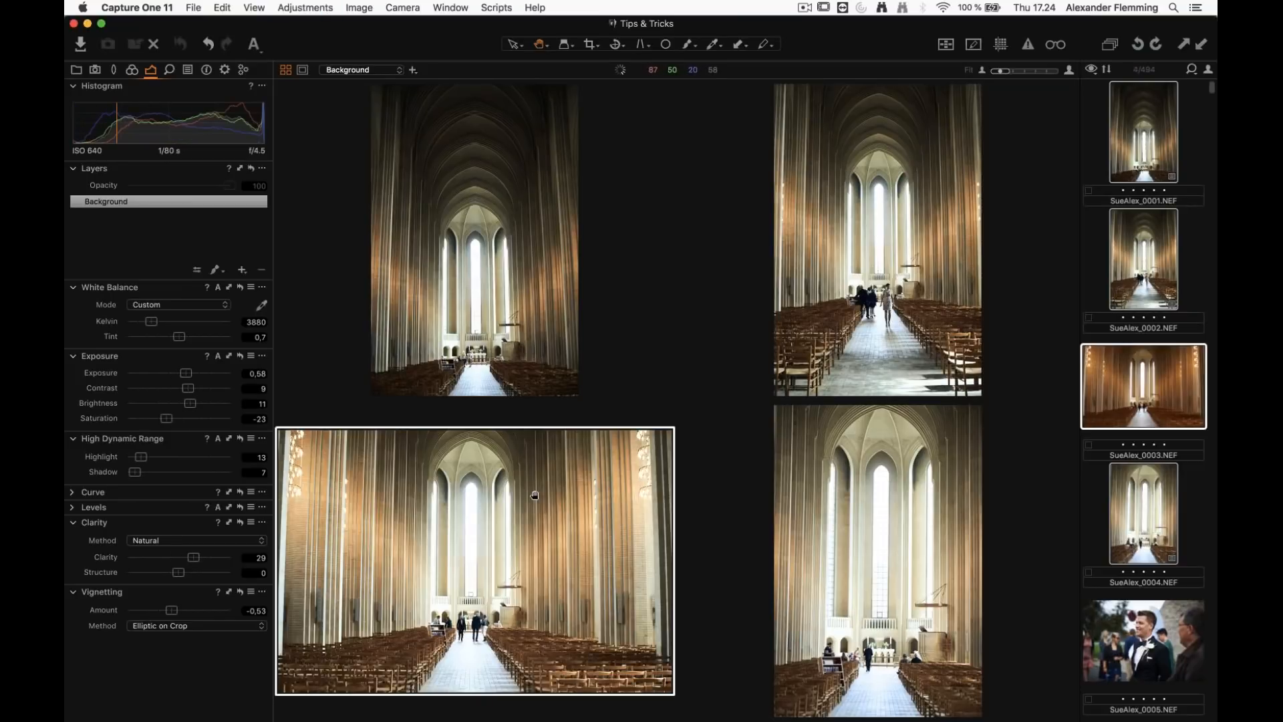
# Switch the primary image among the selected variants, ending on SueAlex_0003.NEF, and reset its adjustments
pyautogui.click(794, 333)
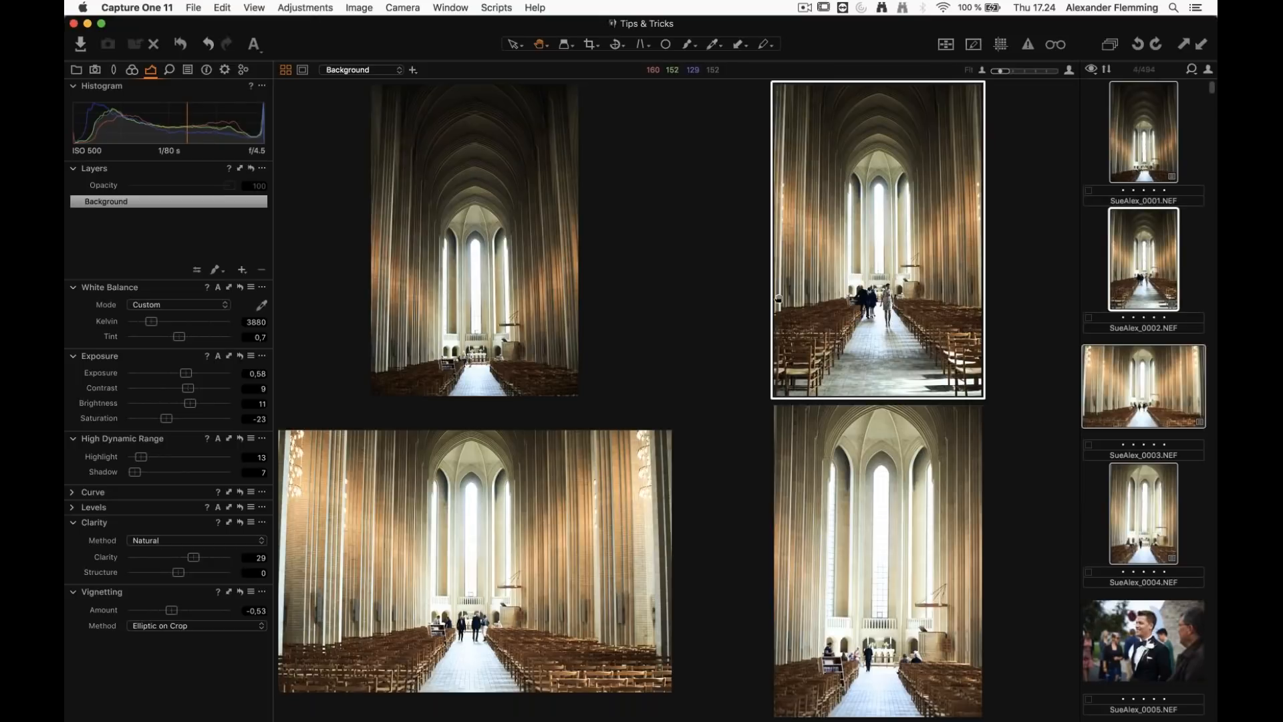
pyautogui.press('Left')
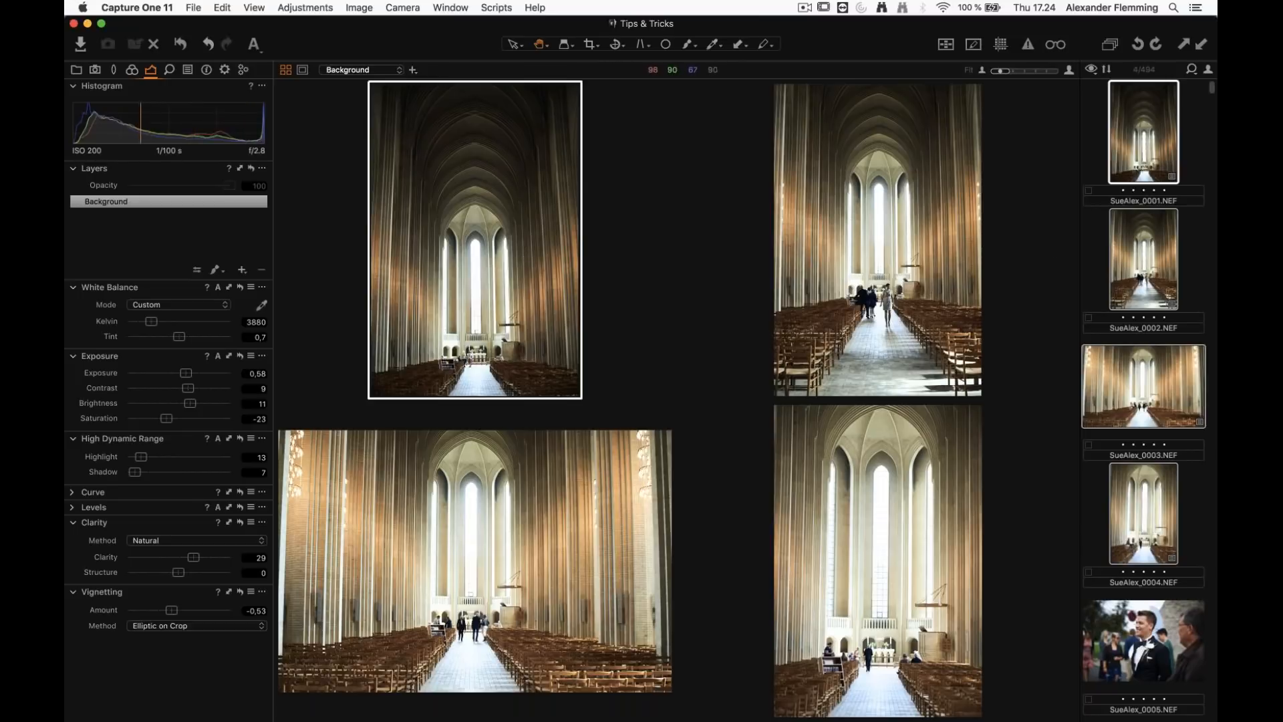
pyautogui.click(877, 233)
pyautogui.click(475, 489)
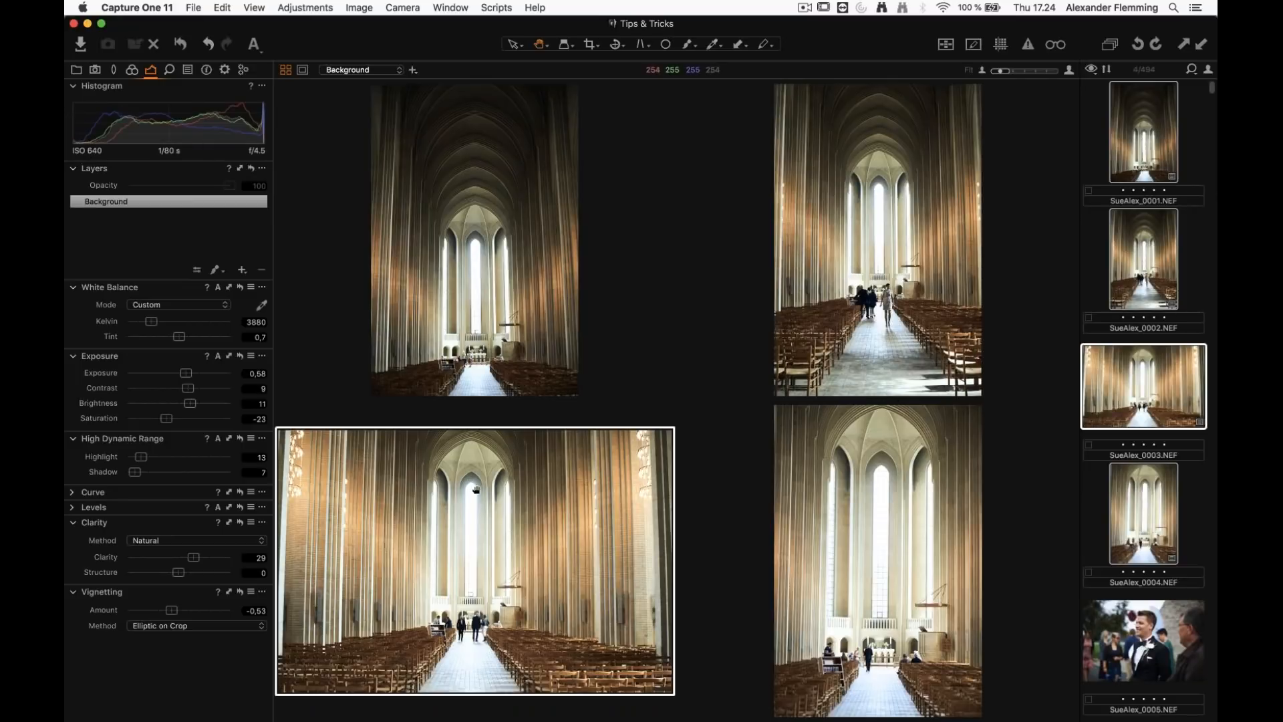
pyautogui.press('super+r')
# Apply the adjustments copied from SueAlex_0002.NEF to SueAlex_0003.NEF once more
pyautogui.click(867, 286)
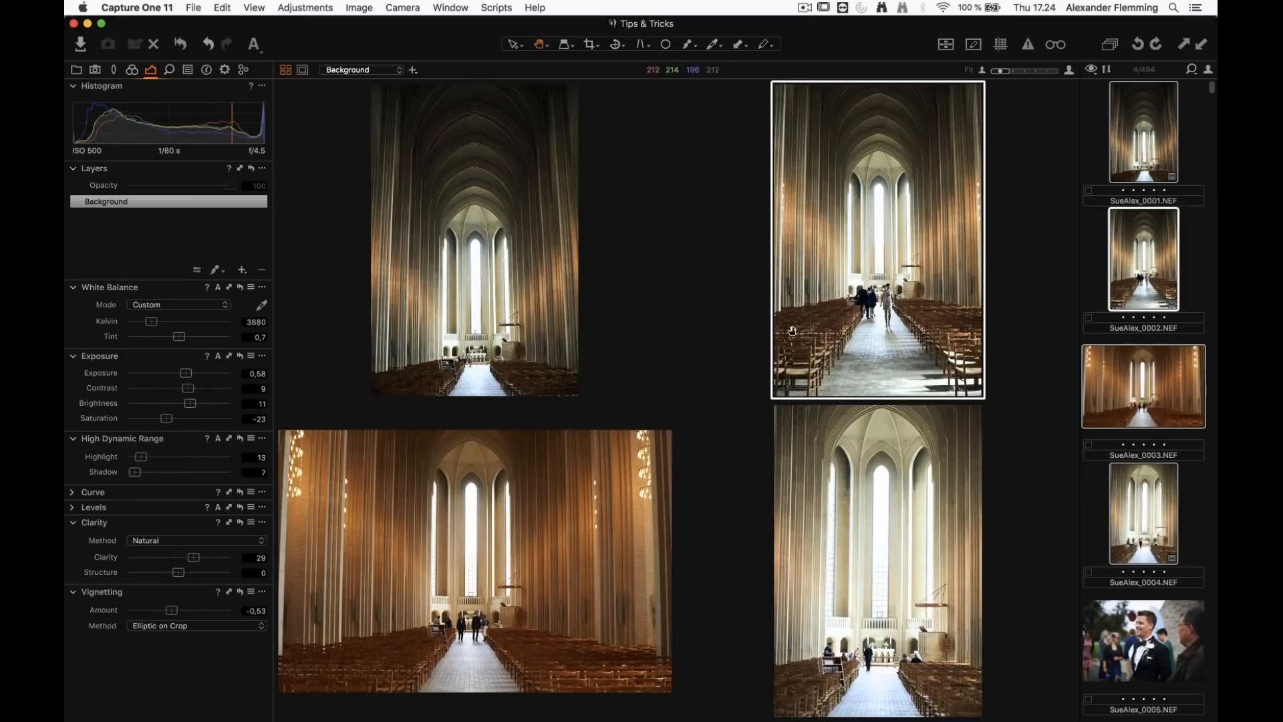
pyautogui.click(560, 498)
pyautogui.press('super+shift+v')
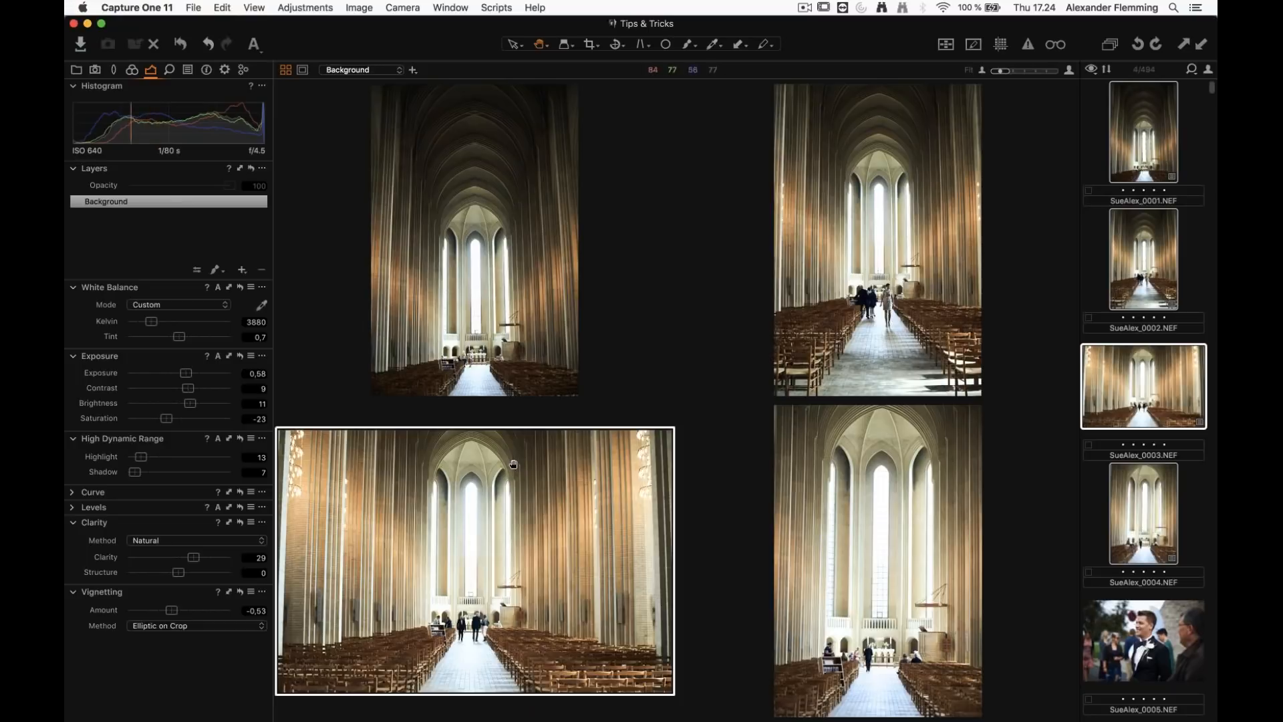
# Open the Focus Mask user collection and select its first image, the portrait numbered 0519
pyautogui.click(75, 70)
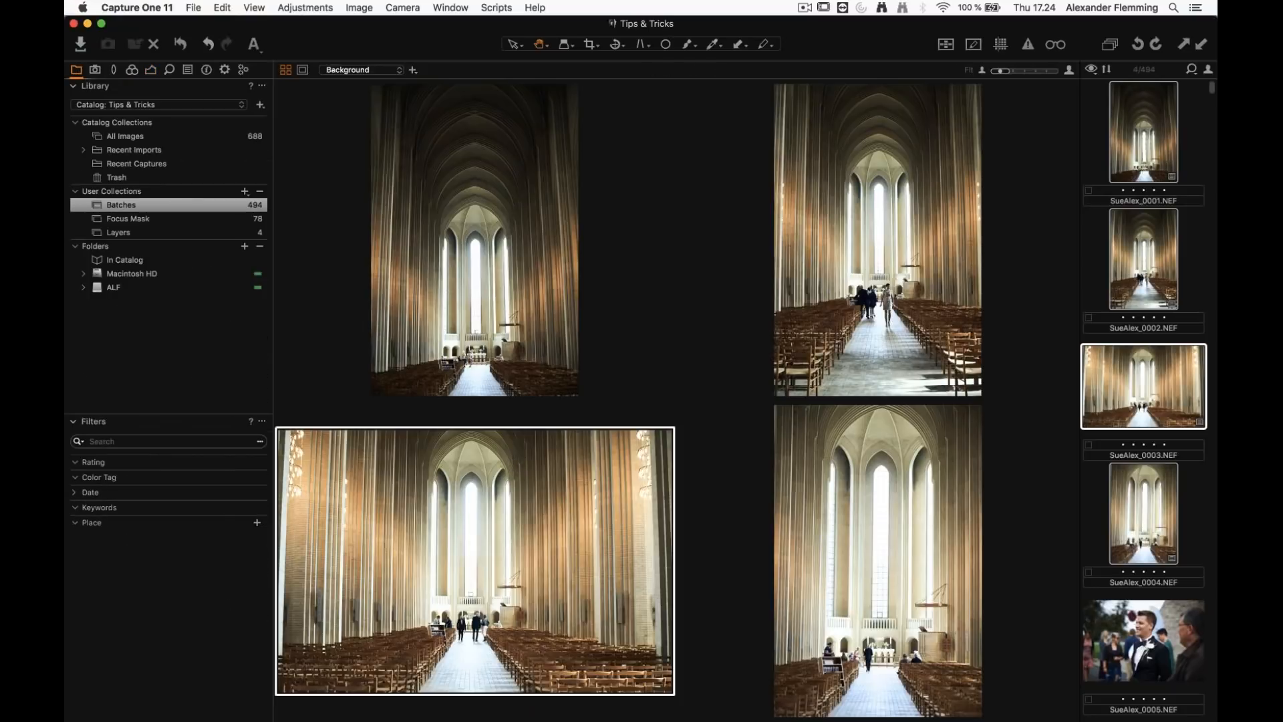
pyautogui.click(173, 220)
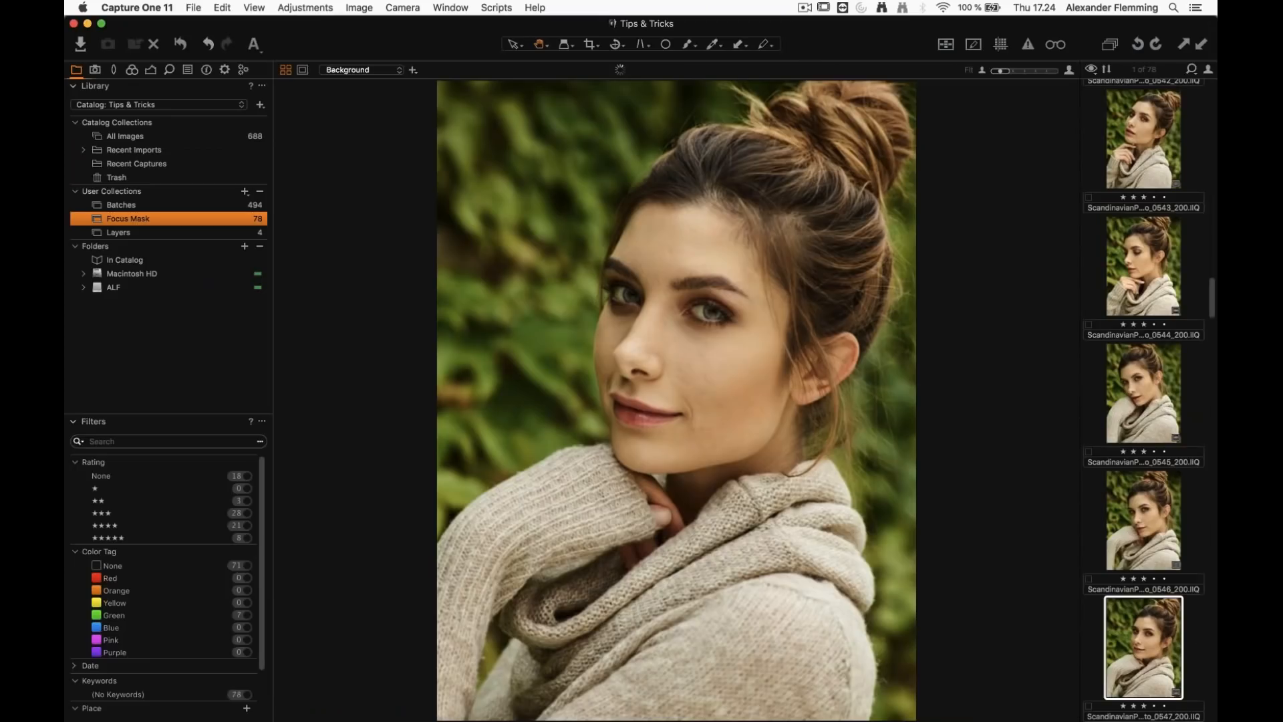
pyautogui.moveTo(1211, 296); pyautogui.dragTo(1209, 99)
pyautogui.click(1152, 134)
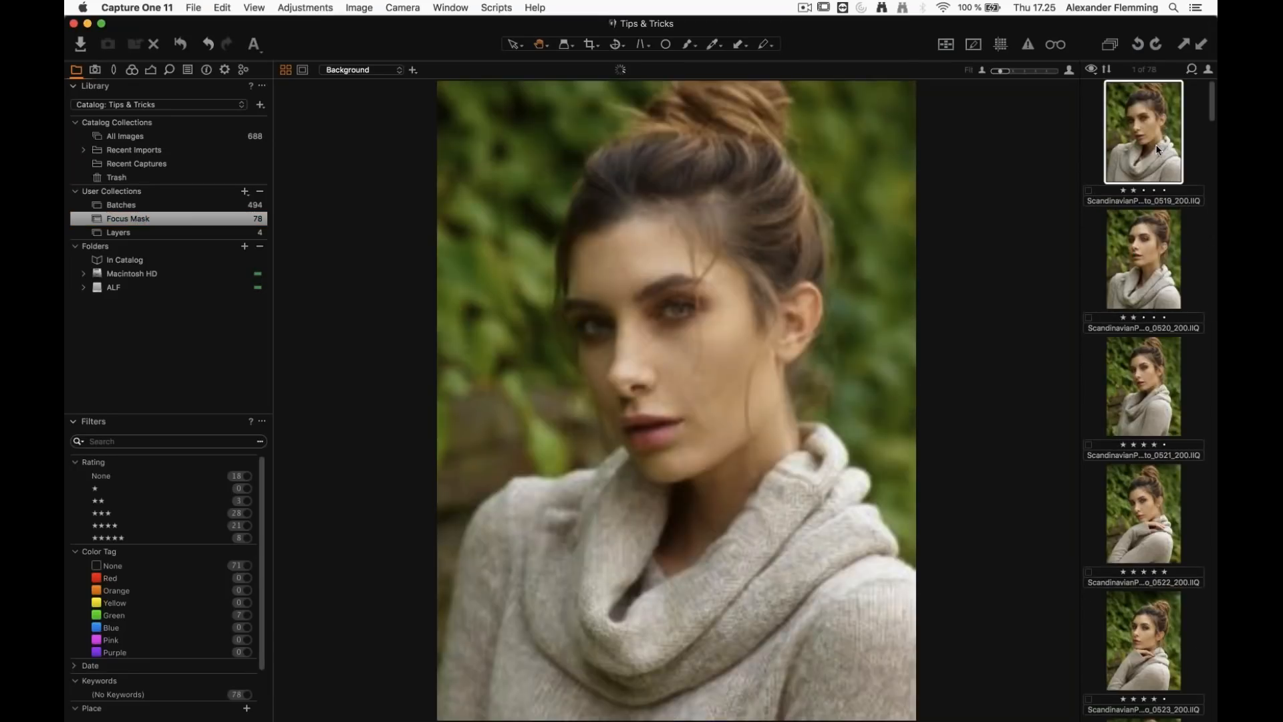
# Select portraits 0519 through 0524 together, bring up the exposure tools and show the viewer labels under the images
pyautogui.scroll(-2, 1140, 463)
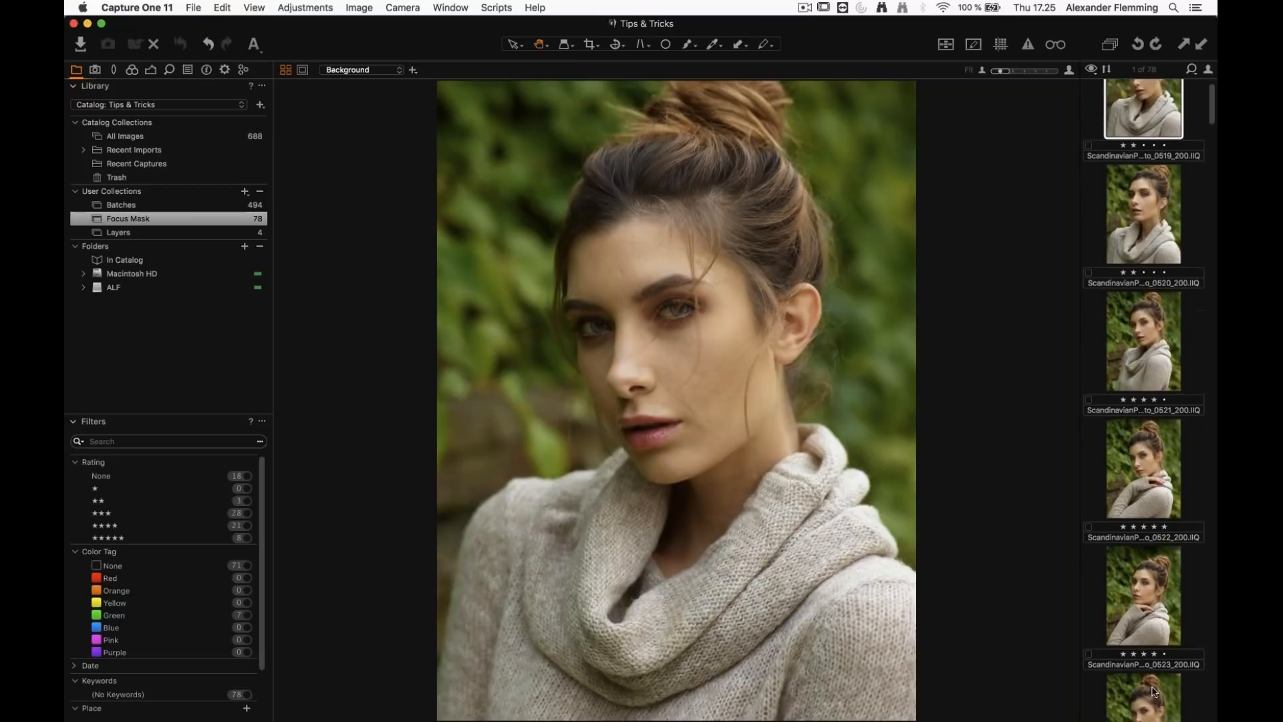
pyautogui.keyDown('shift'); pyautogui.click(1153, 690); pyautogui.keyUp('shift')
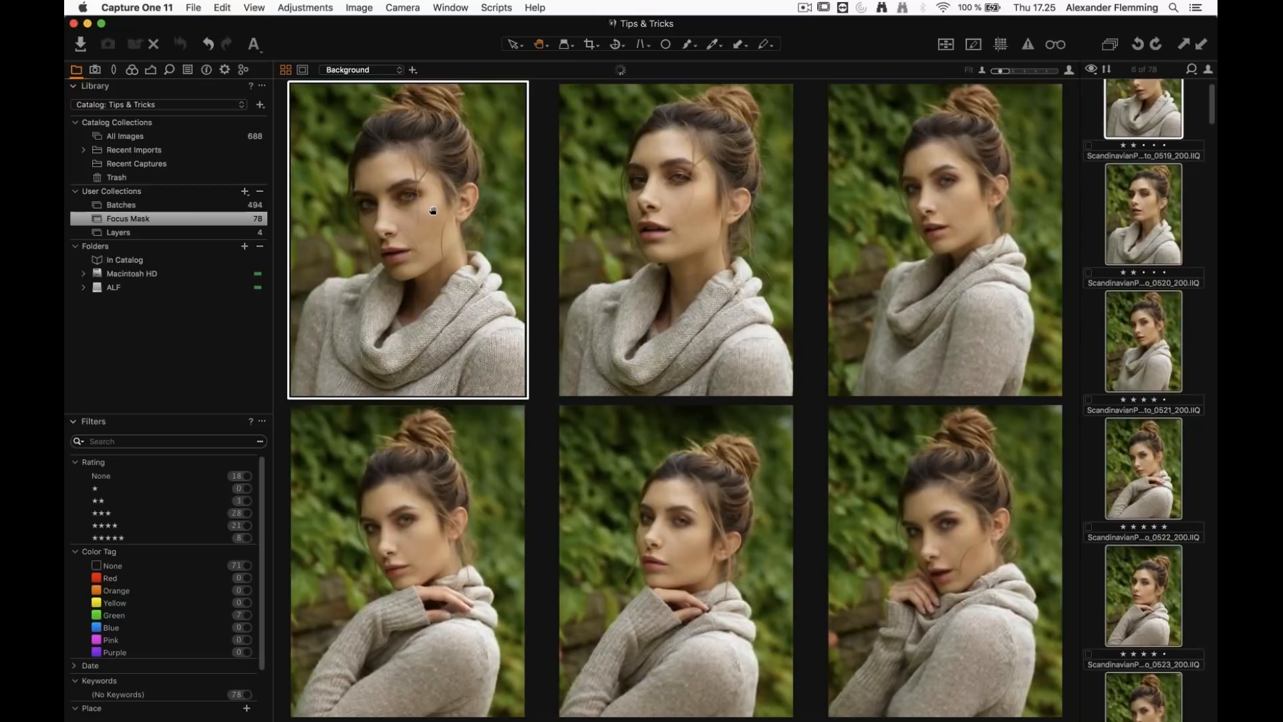
pyautogui.click(150, 70)
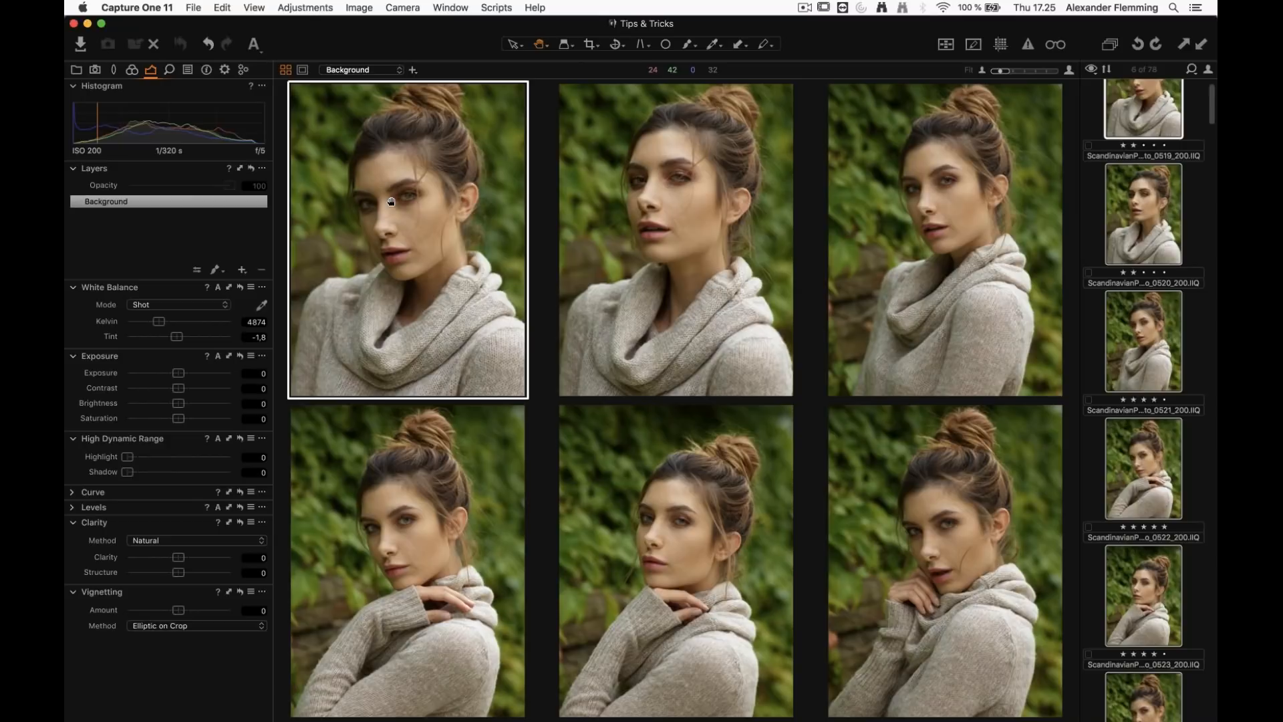
pyautogui.click(254, 7)
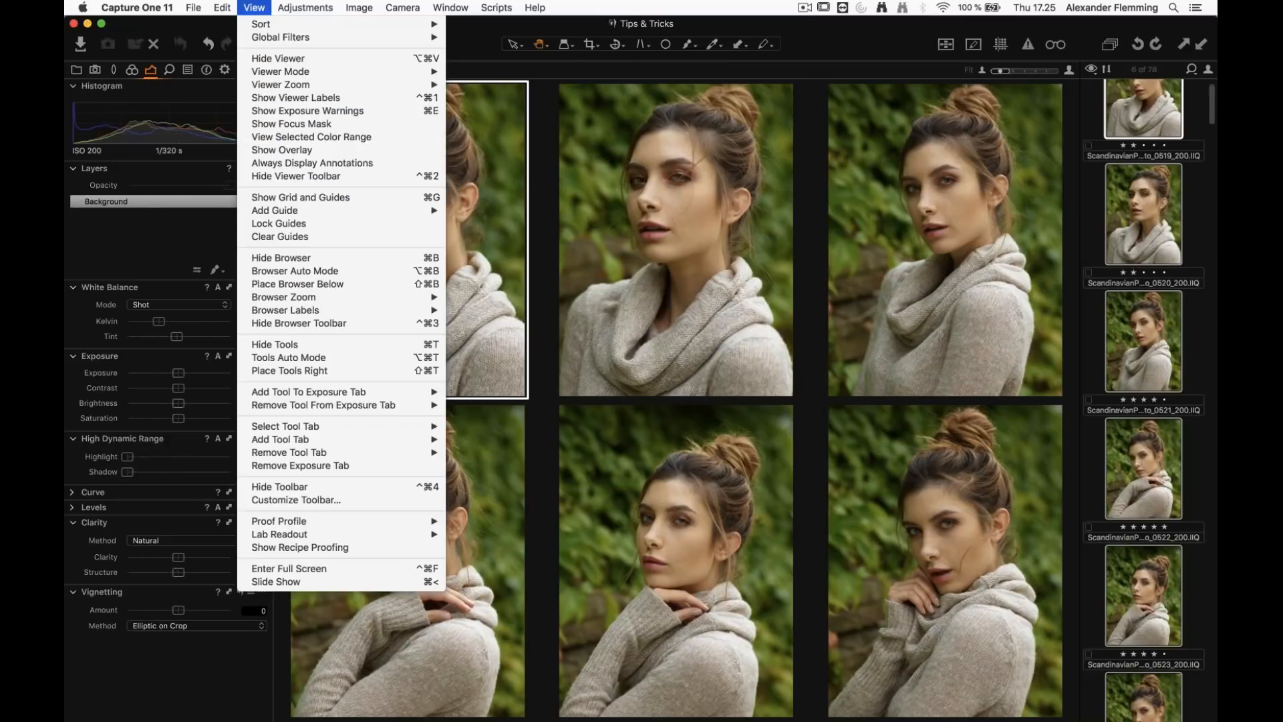
pyautogui.click(292, 98)
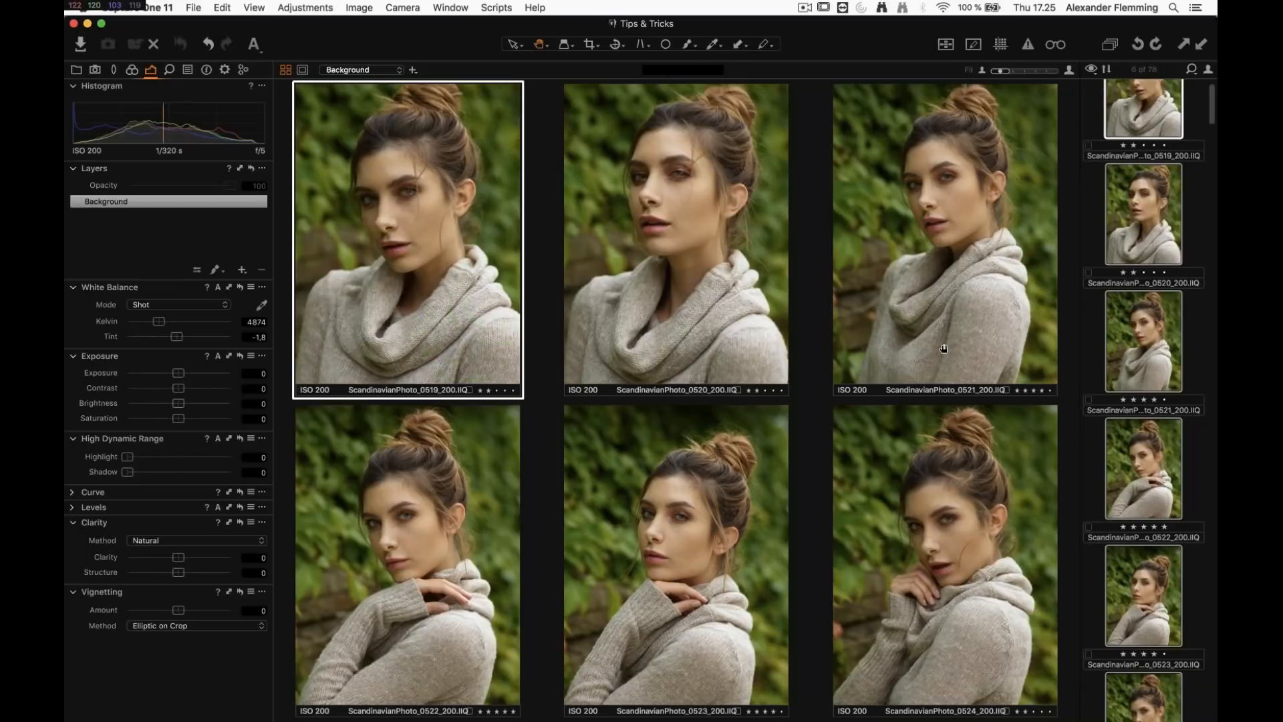
# Rate the primary images one by one: 0520 three stars, 0521 five, 0522 two, 0523 three and 0524 four
pyautogui.click(571, 274)
pyautogui.press('Right')
pyautogui.press('Left')
pyautogui.press('Left')
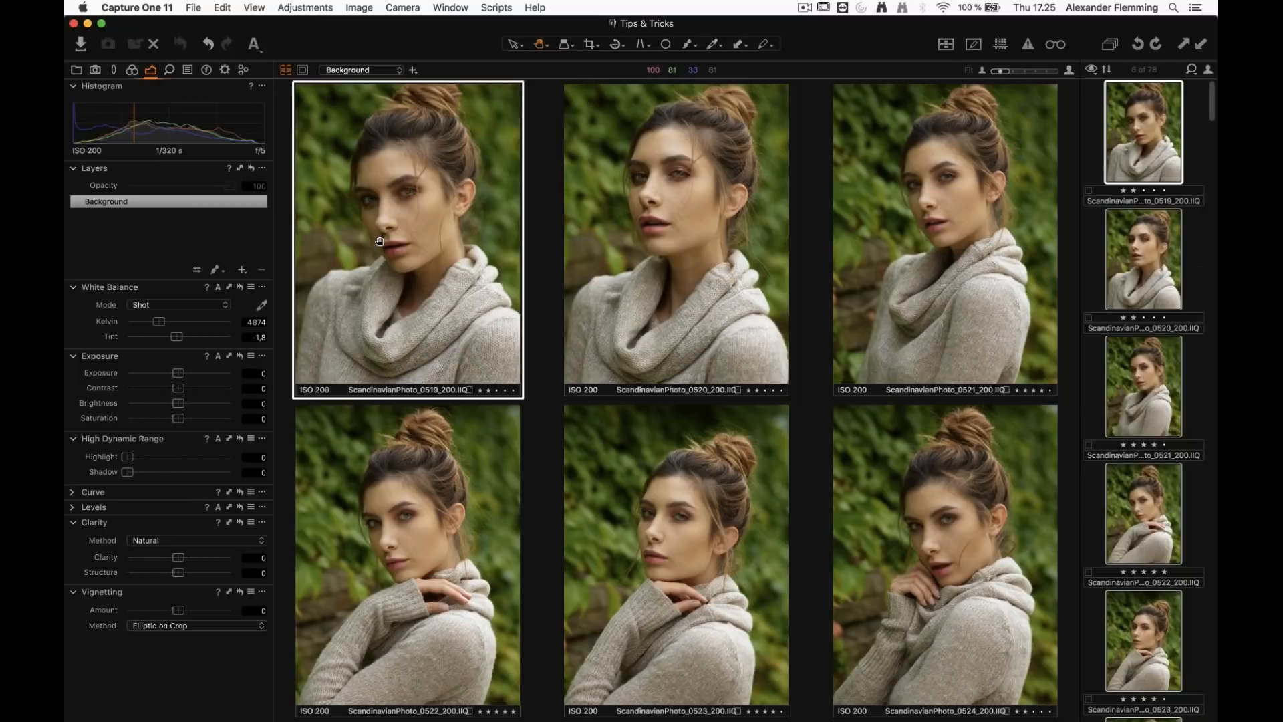
pyautogui.press('Right')
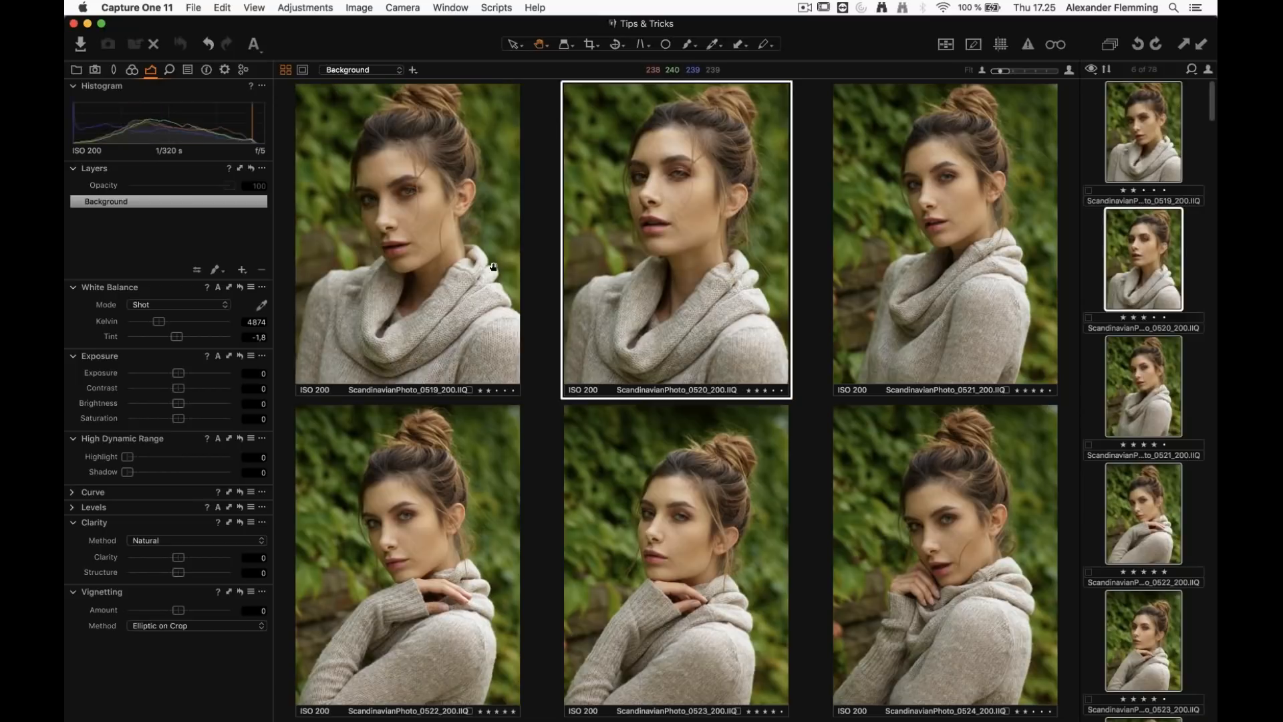
pyautogui.press('Right')
pyautogui.press('Right')
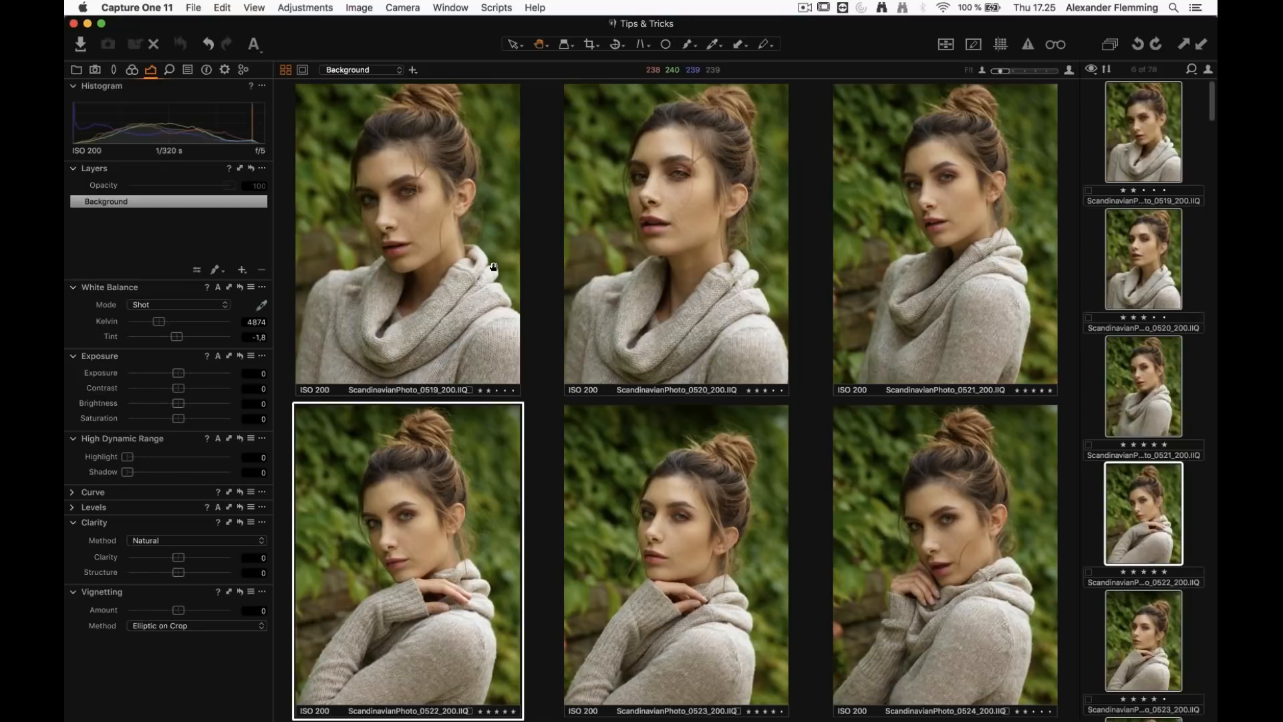
pyautogui.press('Right')
pyautogui.press('Right')
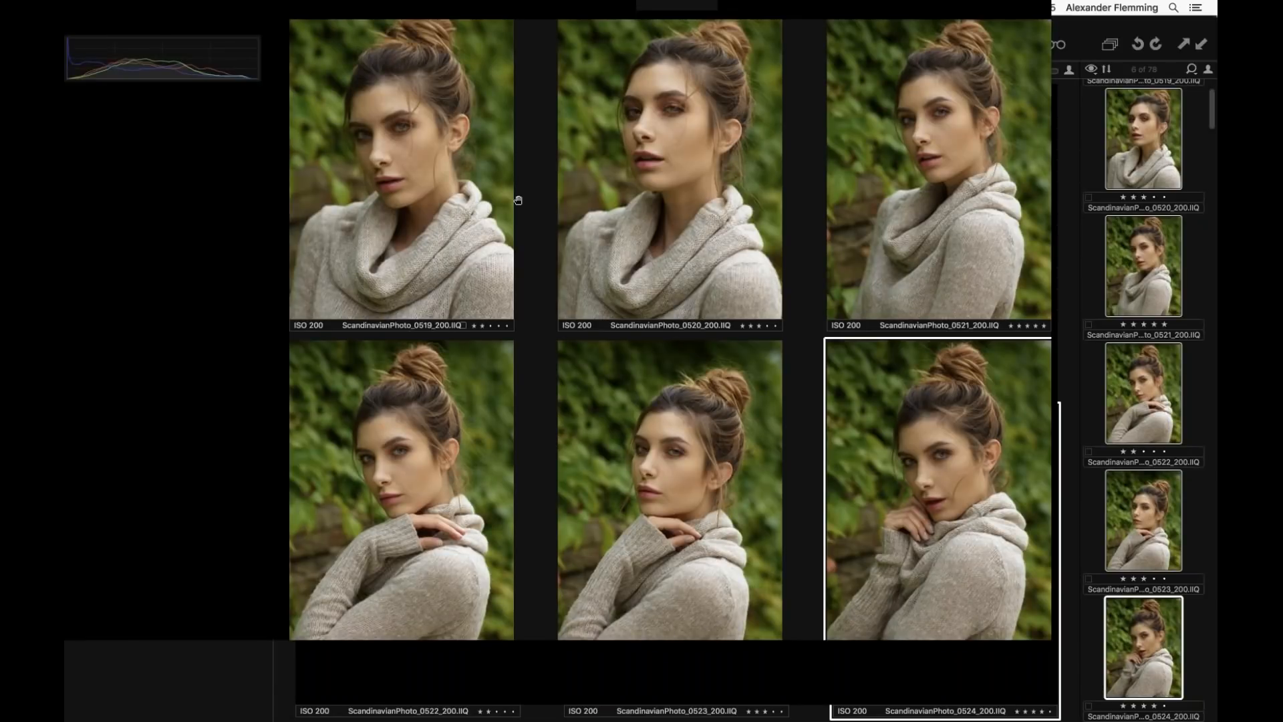
# Enable editing of all selected variants, make 0519 the primary image and rate the whole selection five stars
pyautogui.click(1110, 45)
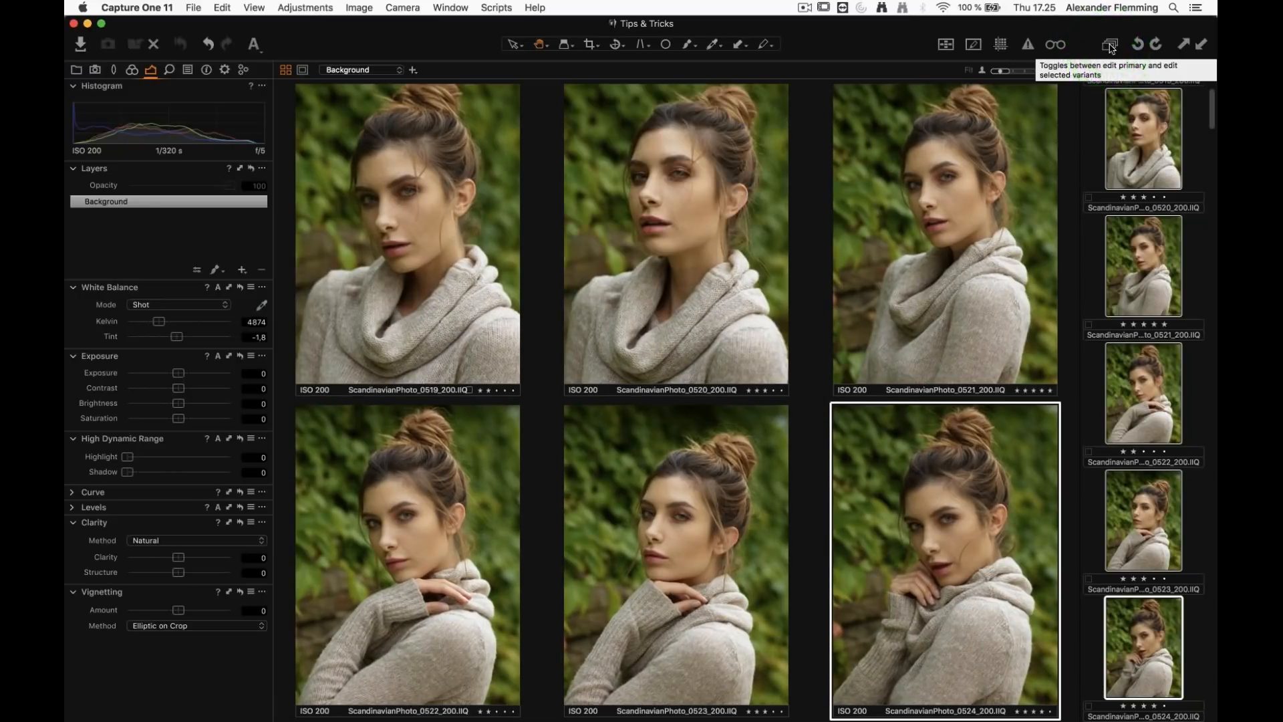
pyautogui.click(431, 254)
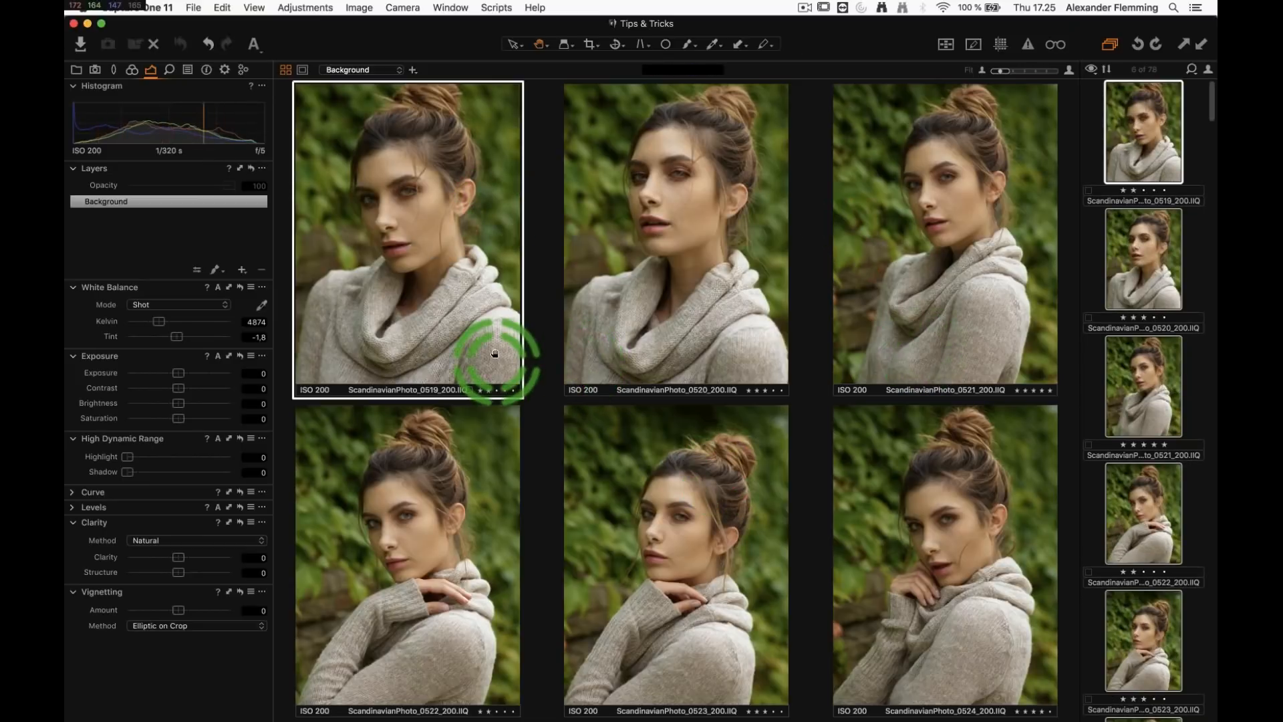
pyautogui.press('5')
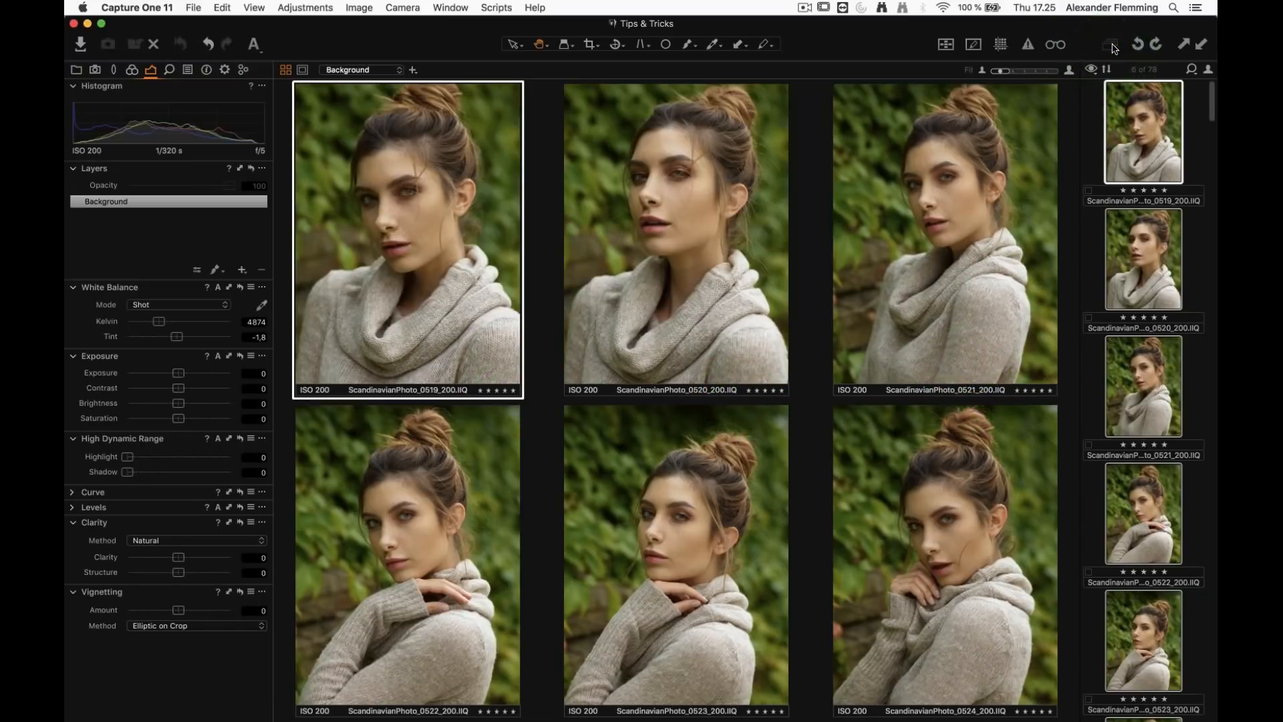
# Return to primary-only editing and rate 0519 two stars, 0520 three, 0521 four, 0522 three, 0523 four and 0524 two
pyautogui.click(1110, 45)
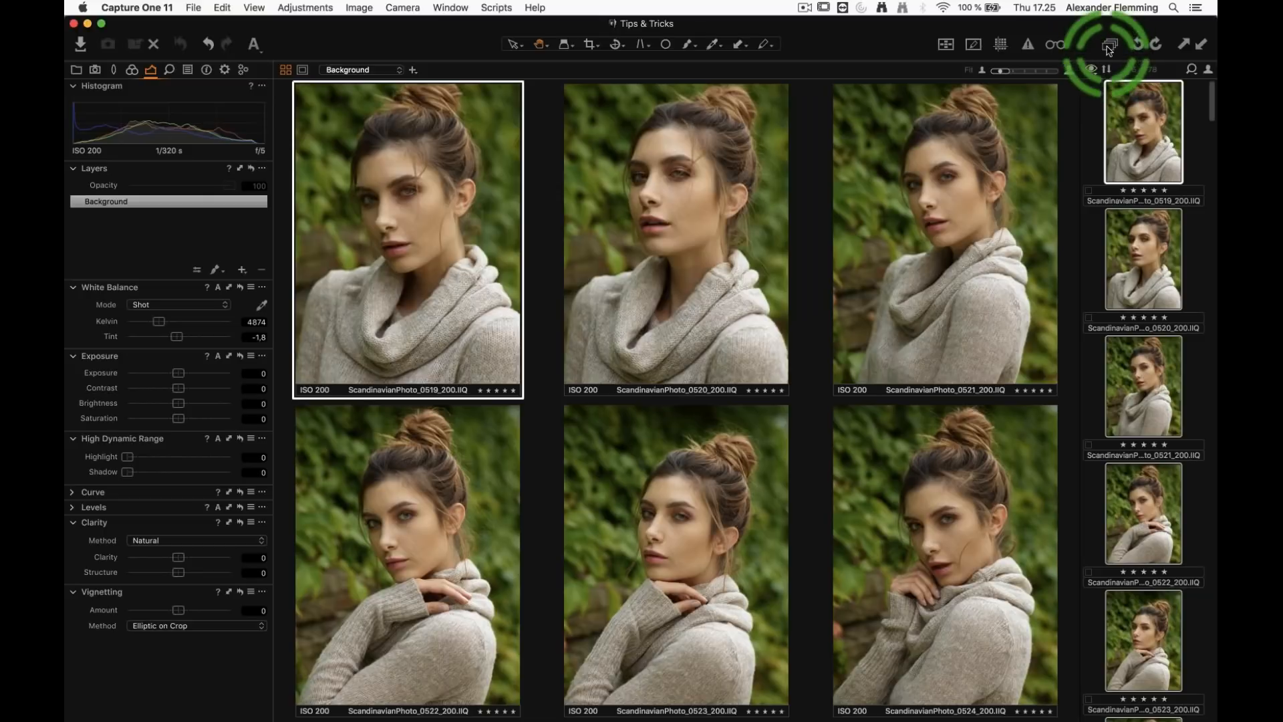
pyautogui.press('2')
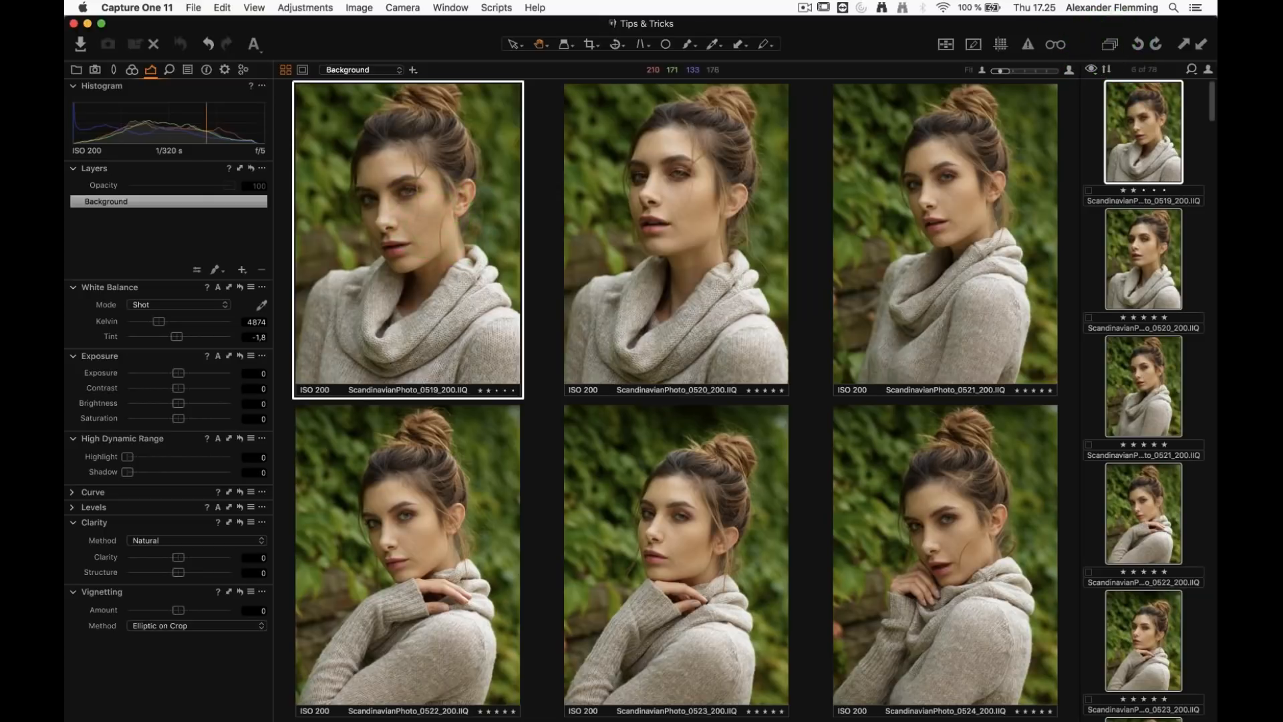
pyautogui.press('Right')
pyautogui.press('3')
pyautogui.press('Right')
pyautogui.press('4')
pyautogui.press('Right')
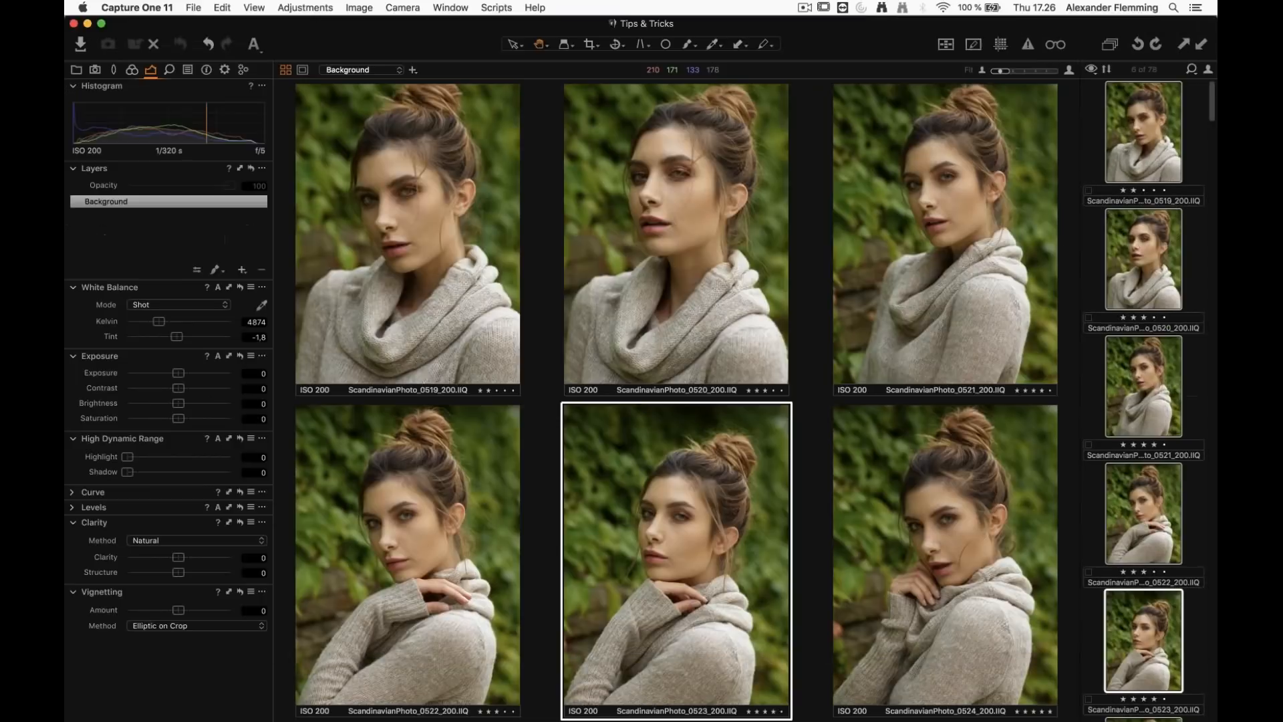
pyautogui.press('Right')
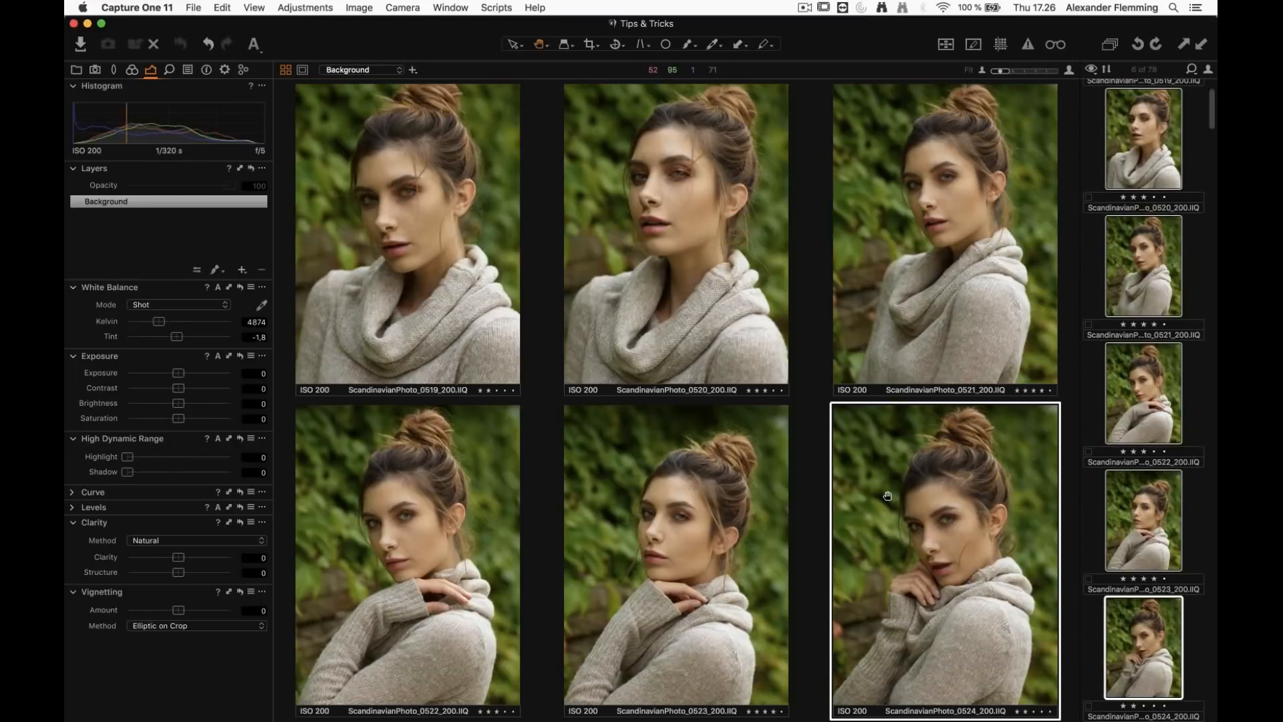
# Make 0519 the primary image again and move the six-image selection on to portraits 0525 through 0530
pyautogui.click(953, 529)
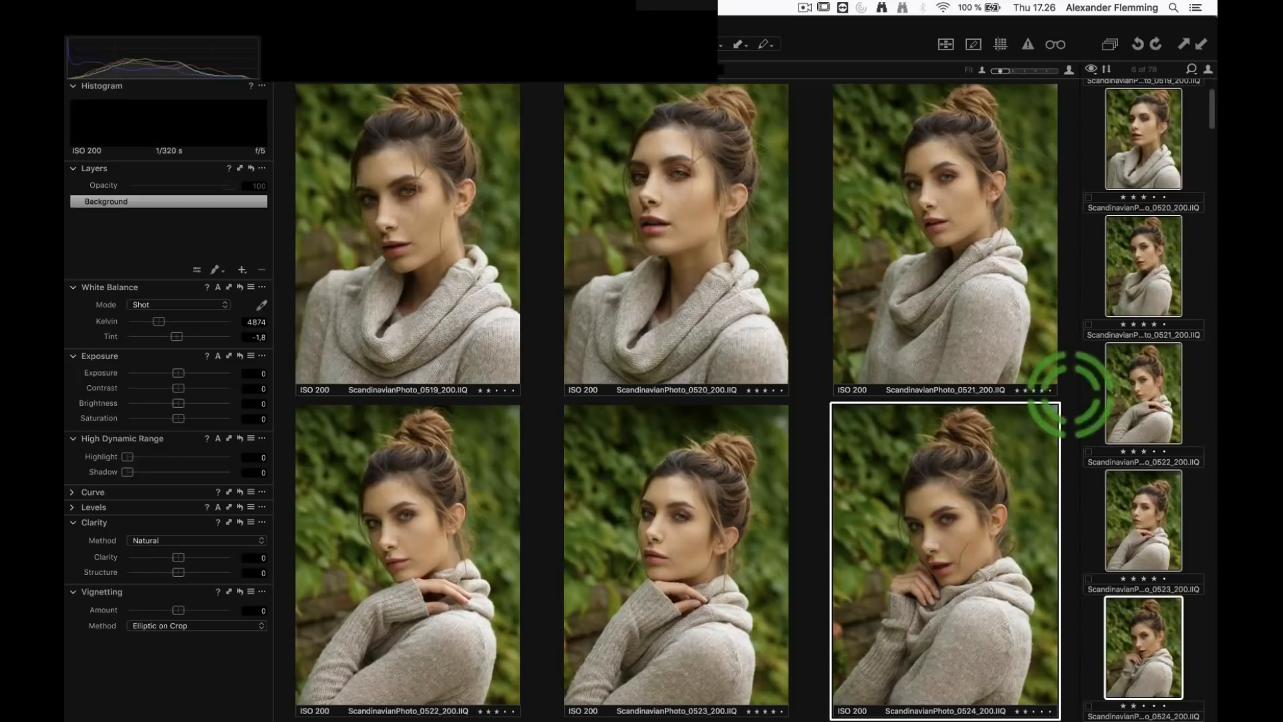
pyautogui.moveTo(1211, 119); pyautogui.dragTo(1211, 130)
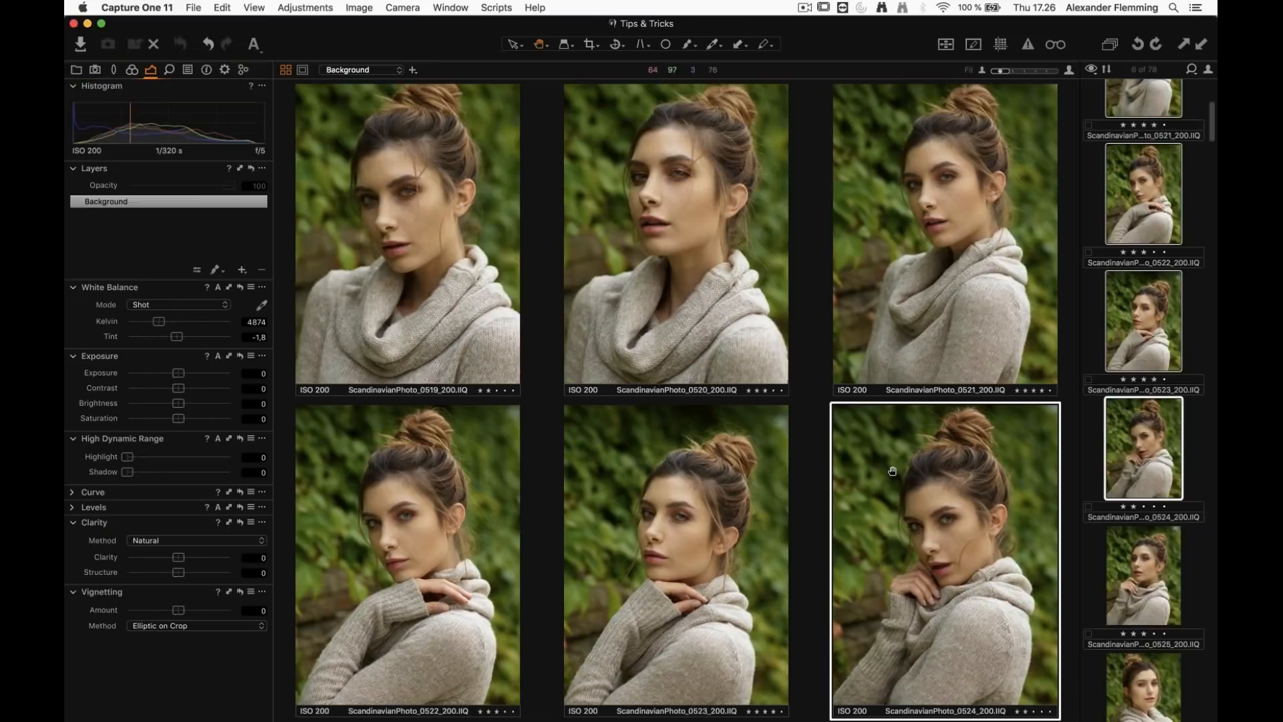
pyautogui.click(466, 177)
pyautogui.click(866, 164)
pyautogui.click(849, 550)
pyautogui.click(468, 424)
pyautogui.click(510, 375)
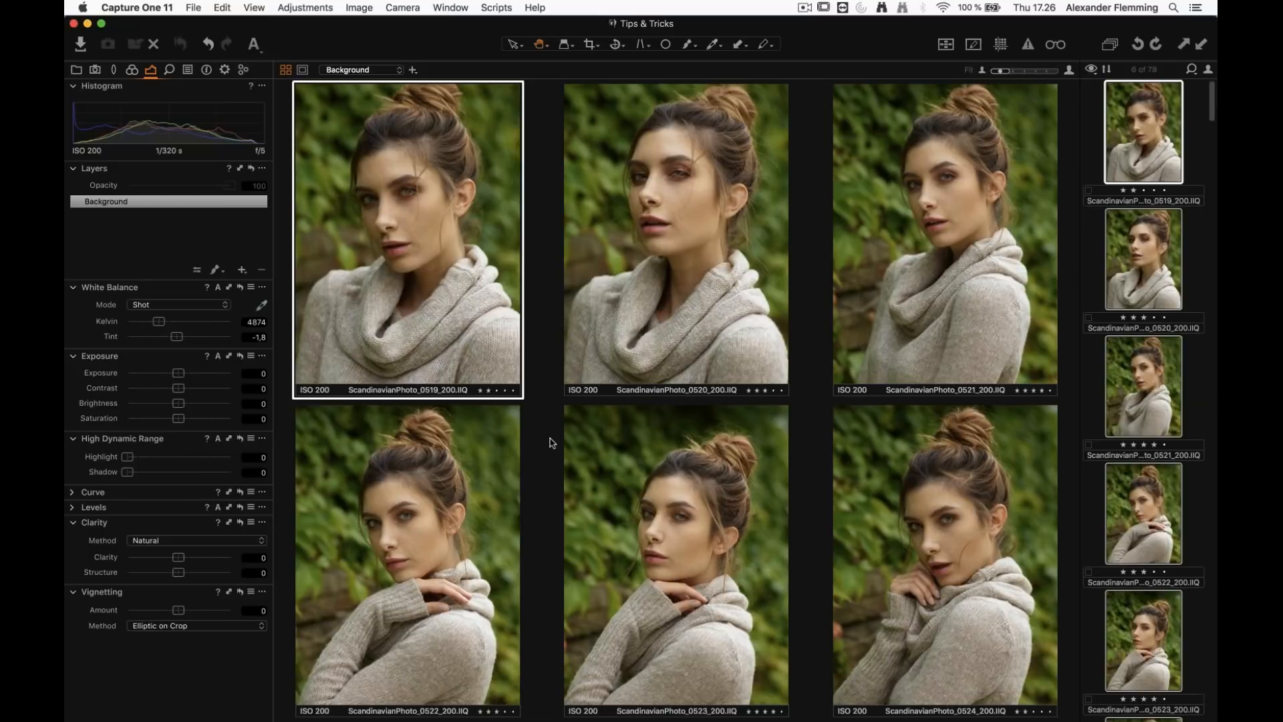
pyautogui.press('super+a')
pyautogui.press('shift+super+Right')
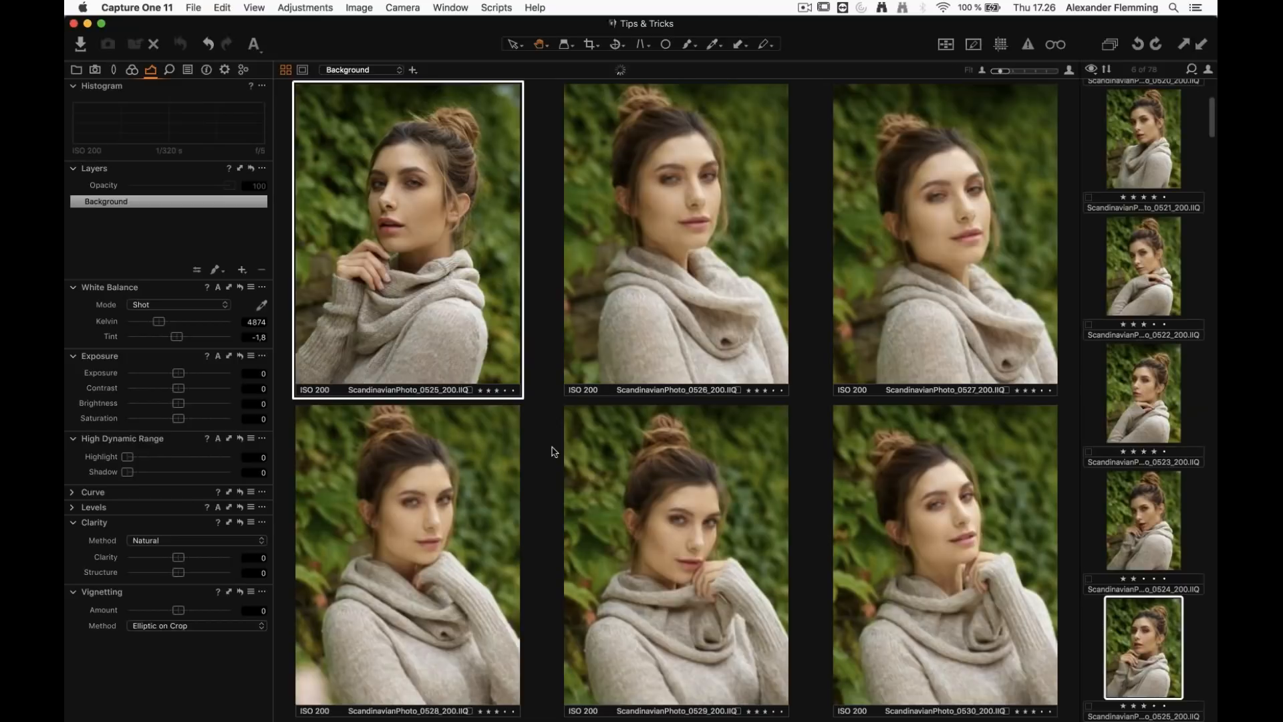
# Rate 0526 two stars, 0527 four, 0528 five, 0529 four and 0530 two, and return the primary to 0525
pyautogui.press('Right')
pyautogui.press('Right')
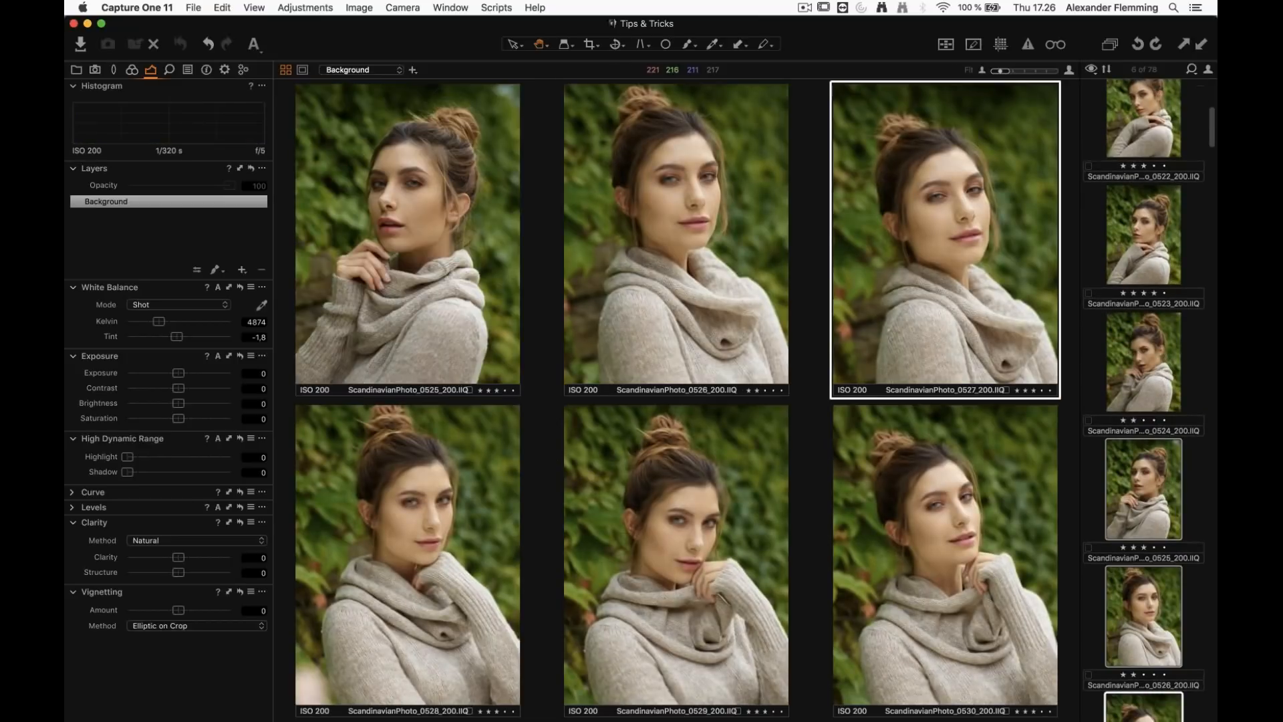
pyautogui.press('Right')
pyautogui.press('Right')
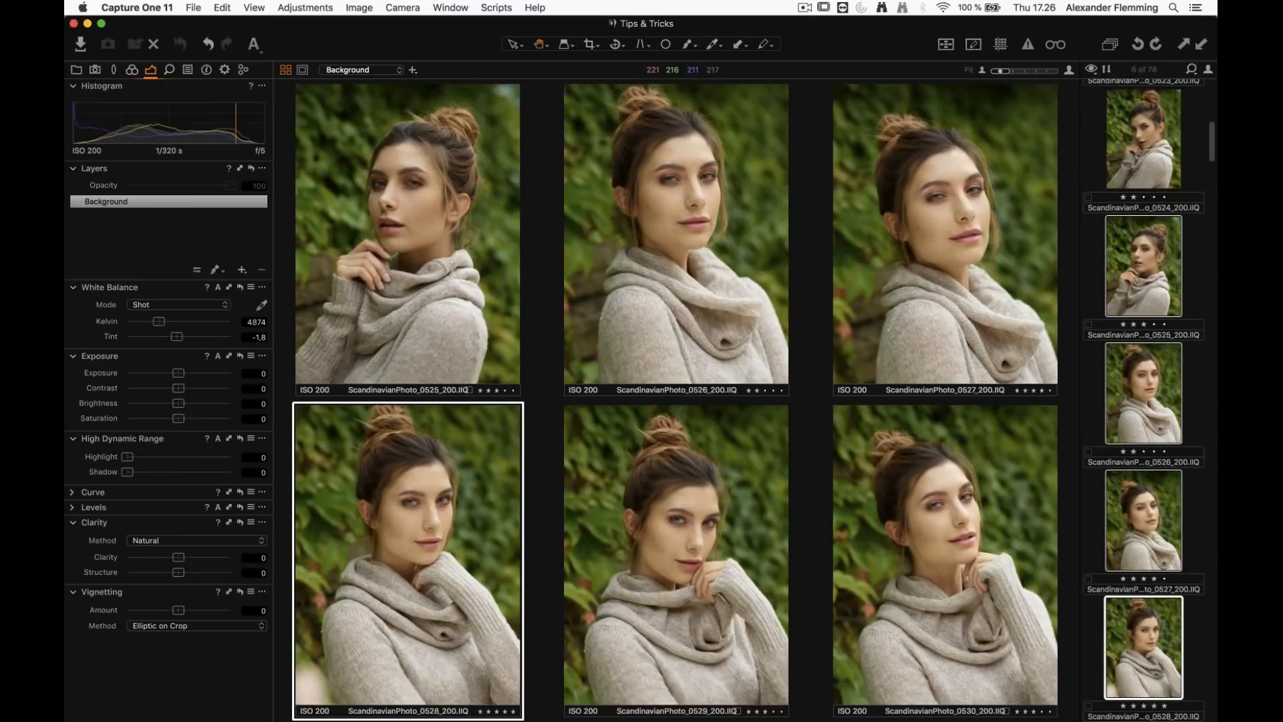
pyautogui.press('Right')
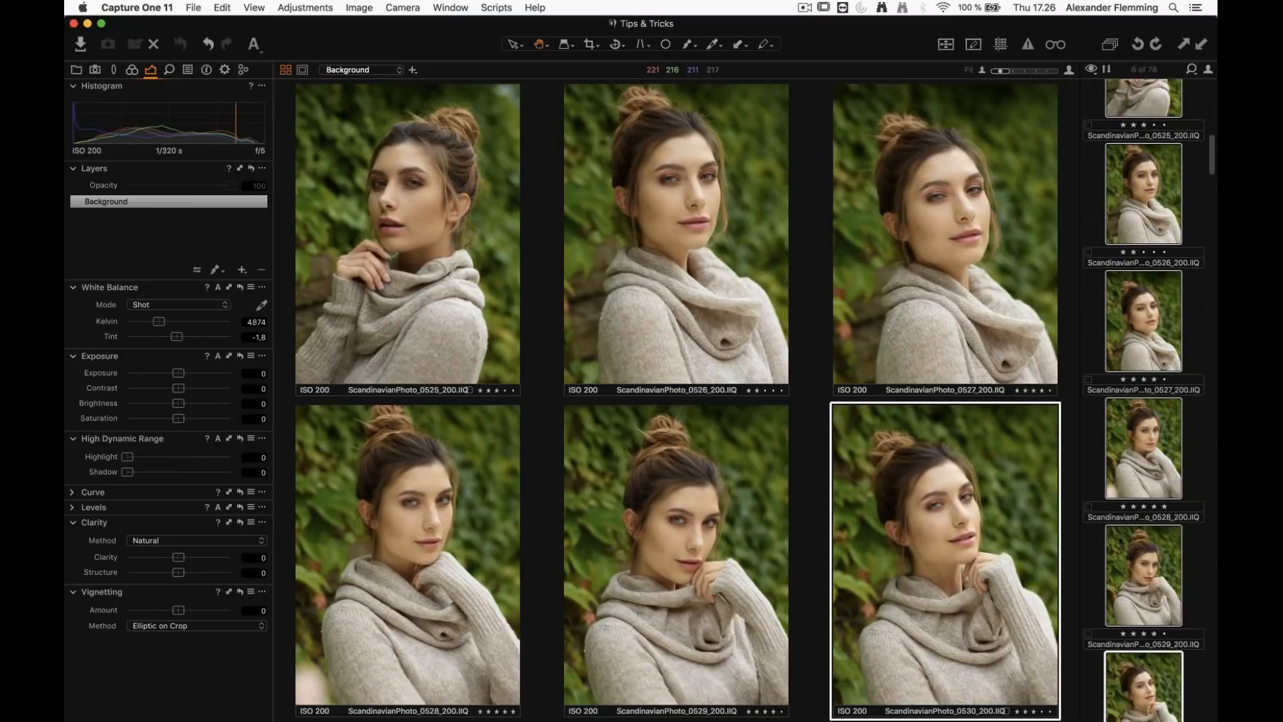
pyautogui.press('Left')
pyautogui.press('Left')
pyautogui.press('Left')
pyautogui.press('Left')
pyautogui.press('Left')
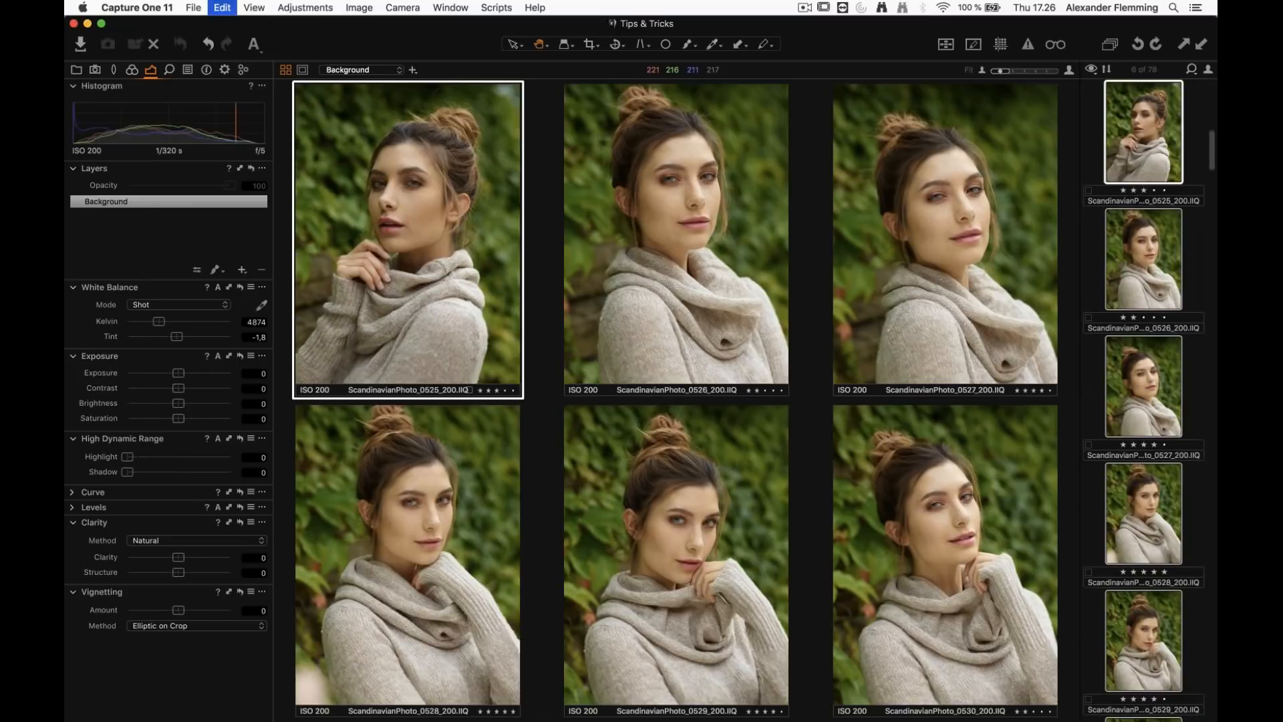
# Move the six-image selection on to portraits 0531 through 0536 and back to the first set, 0519 through 0524
pyautogui.press('shift+super+Right')
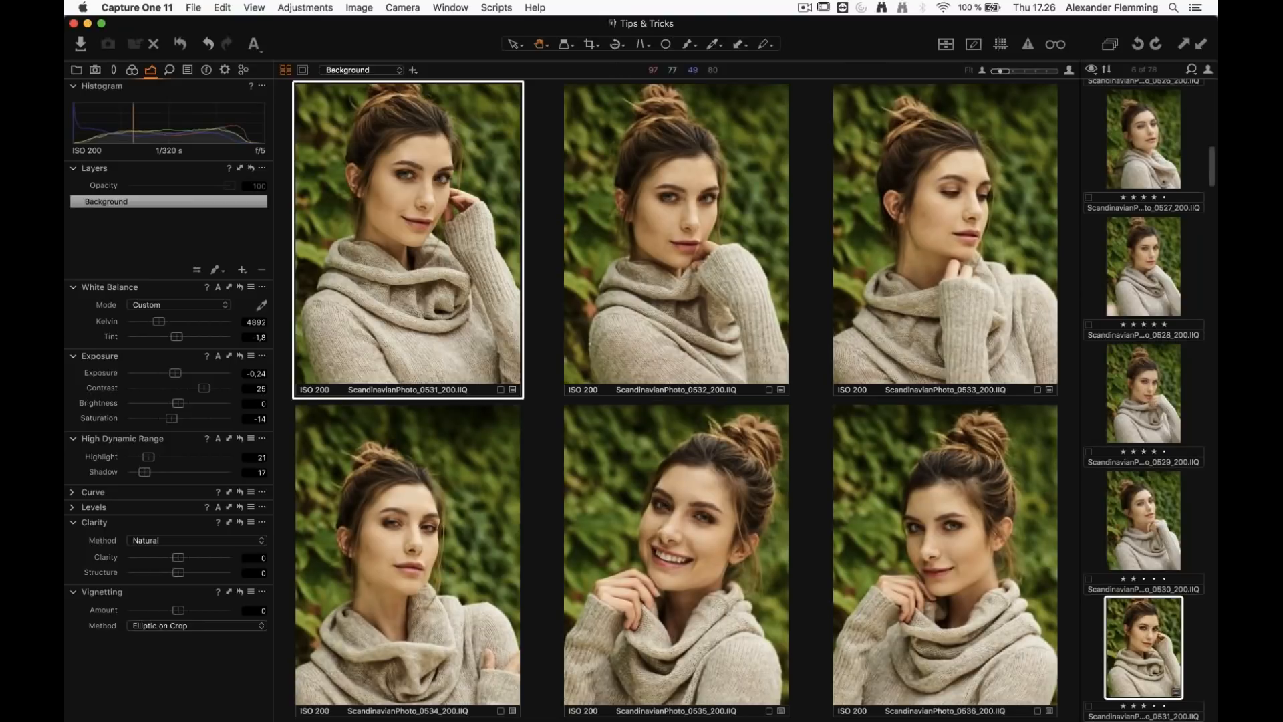
pyautogui.press('shift+super+Left')
pyautogui.press('shift+super+Left')
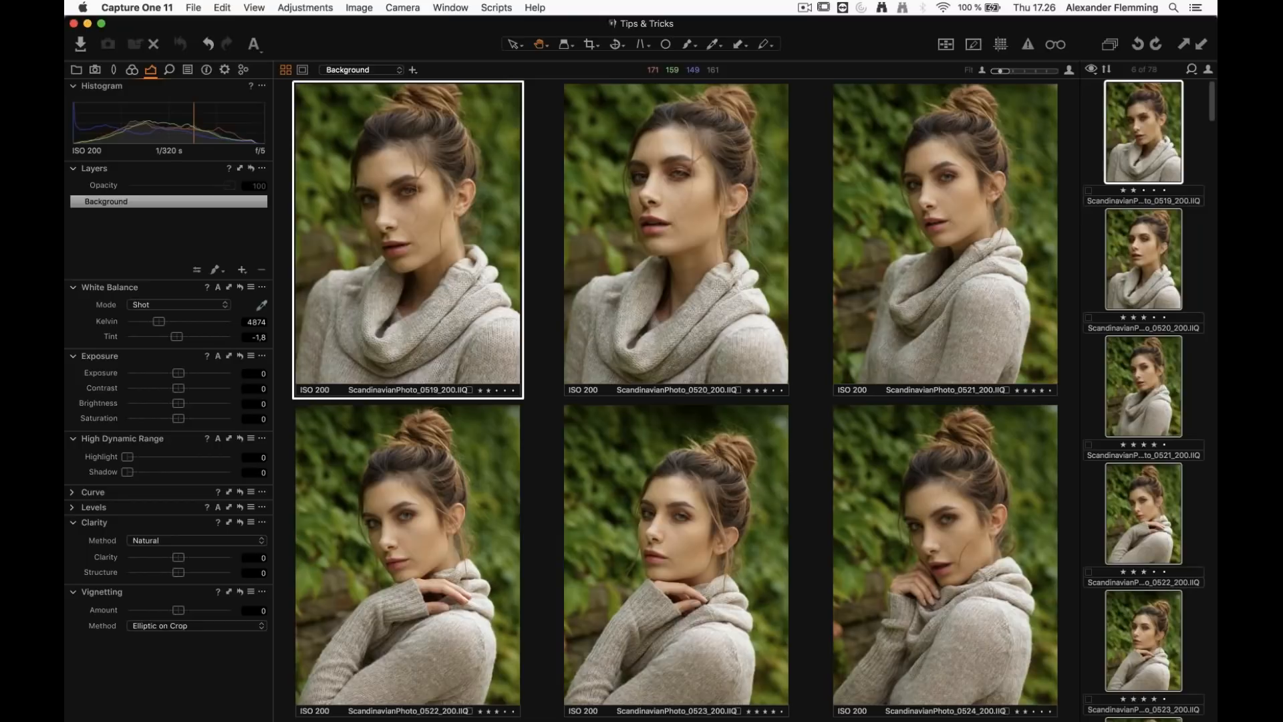
pyautogui.click(466, 326)
pyautogui.click(1184, 264)
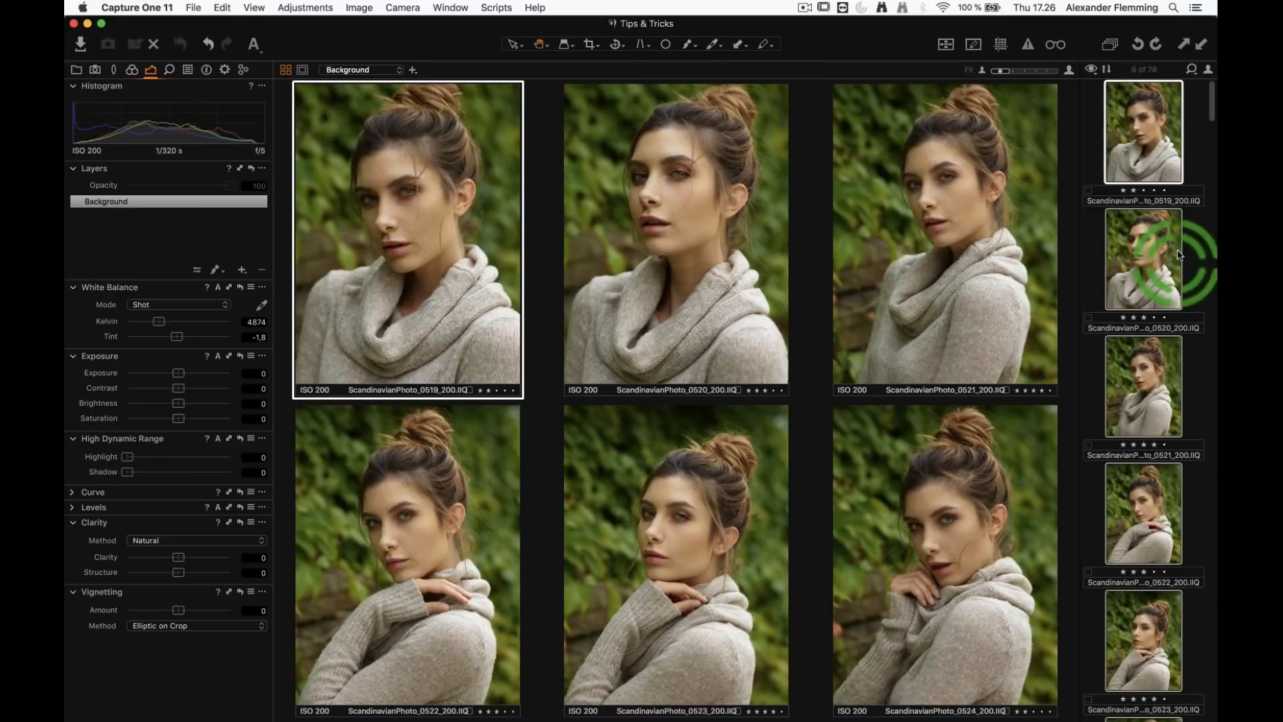
# Reselect the range of portraits from 0519 through 0524, with 0519 as the primary image
pyautogui.click(1148, 112)
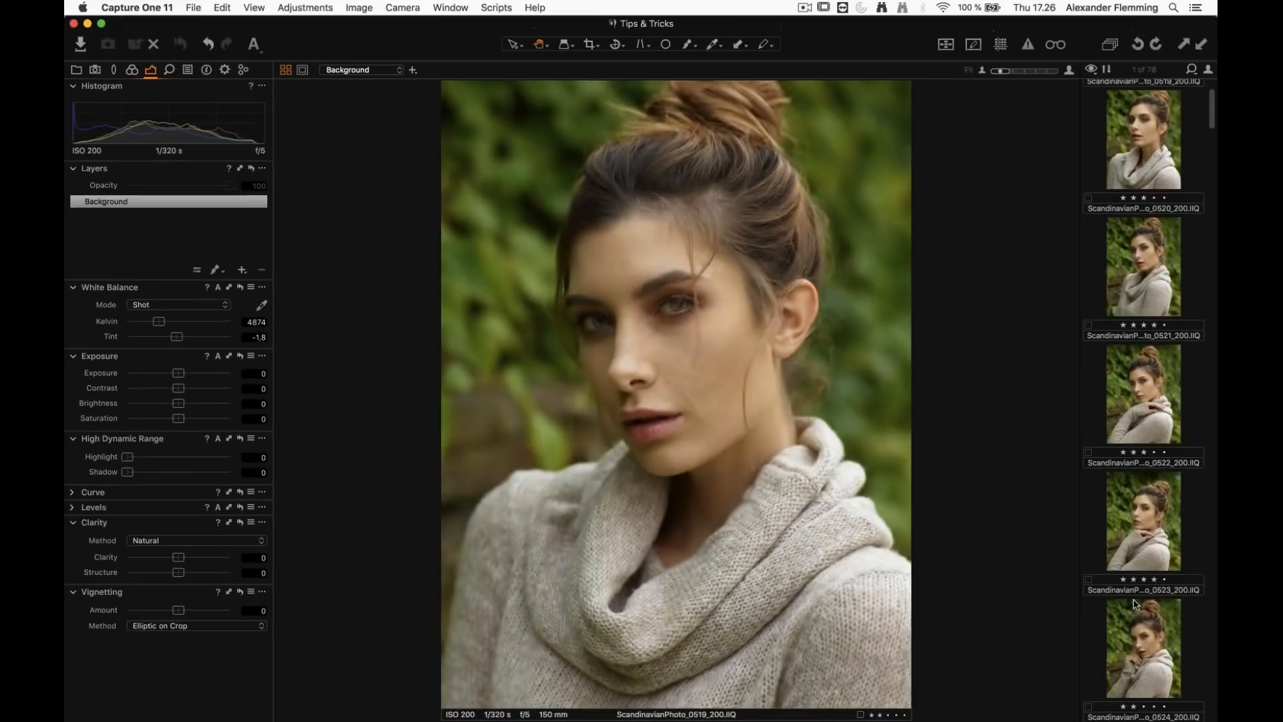
pyautogui.keyDown('shift'); pyautogui.click(1144, 603); pyautogui.keyUp('shift')
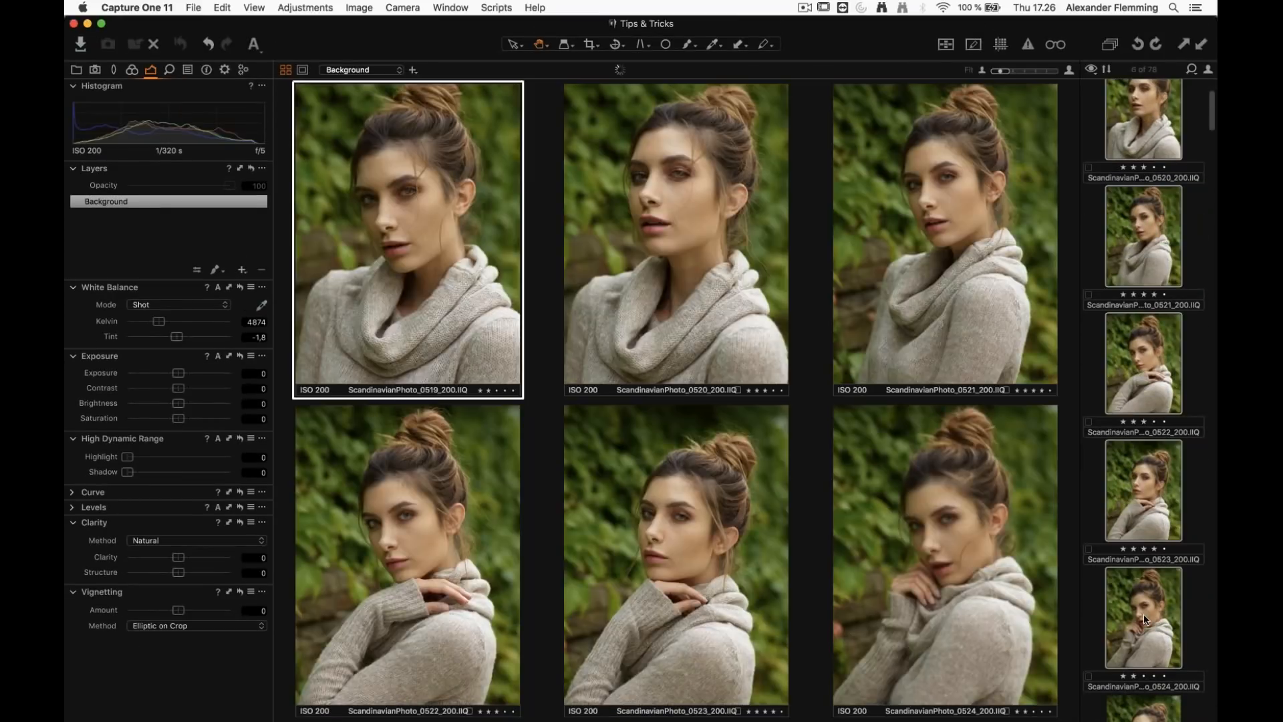
pyautogui.click(1144, 618)
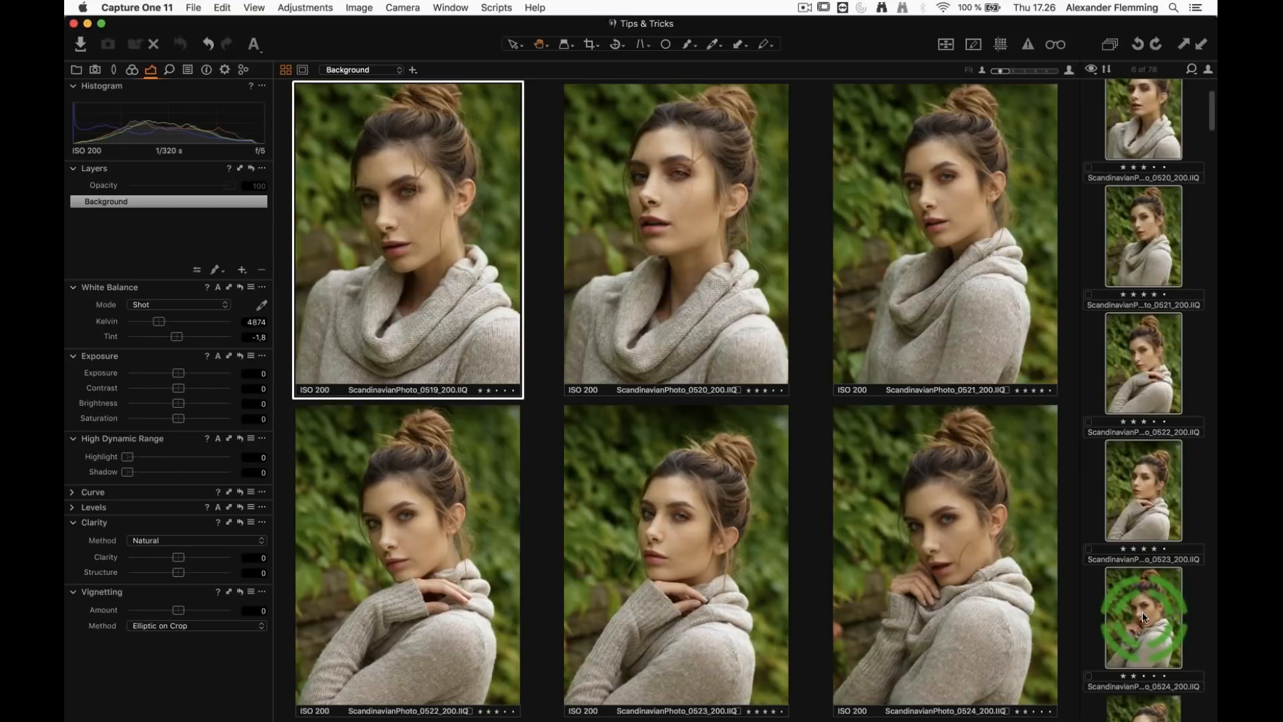
# Customize the toolbar by removing the Focus Mask tool, and close the customization
pyautogui.rightClick(834, 52)
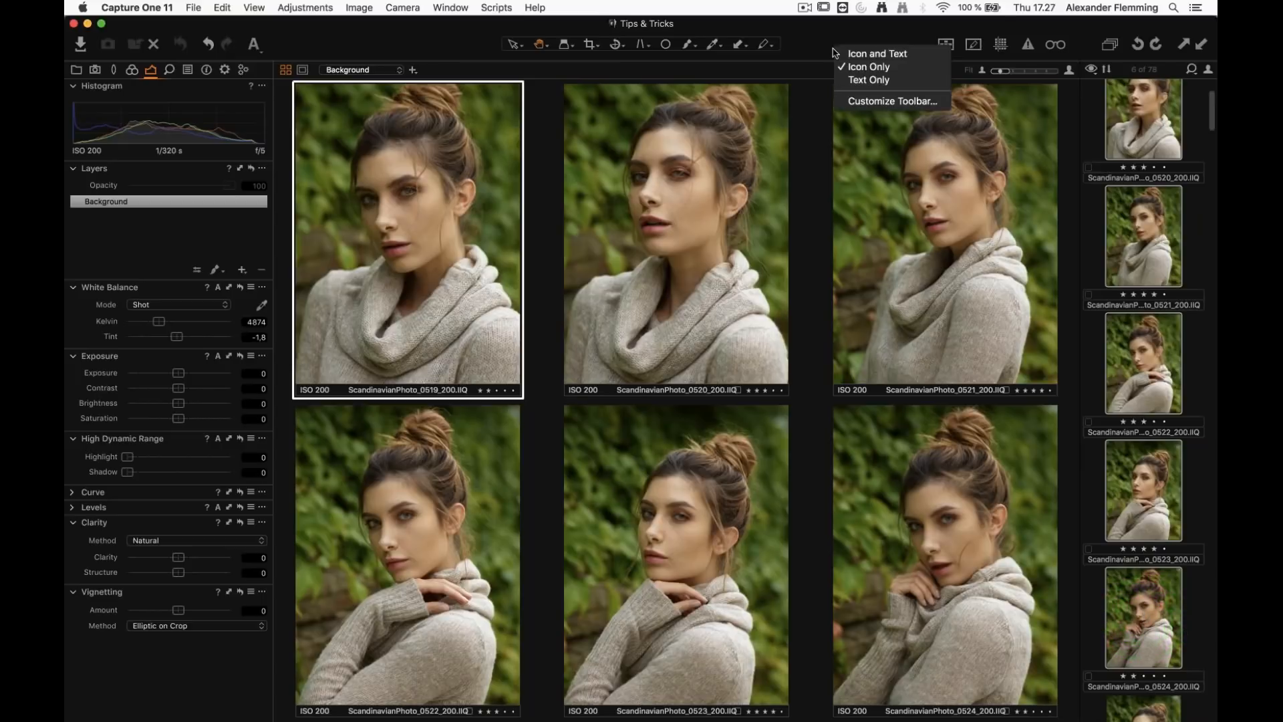
pyautogui.click(869, 101)
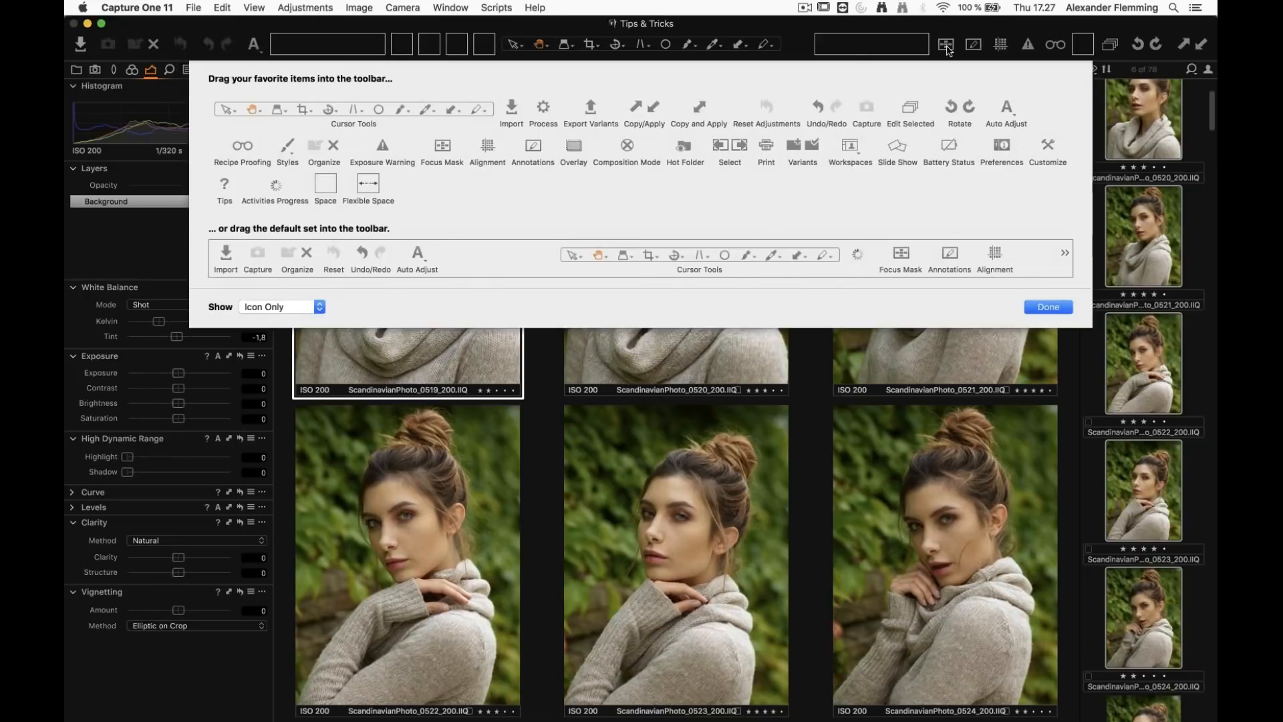
pyautogui.moveTo(946, 48); pyautogui.dragTo(839, 82)
pyautogui.press('Return')
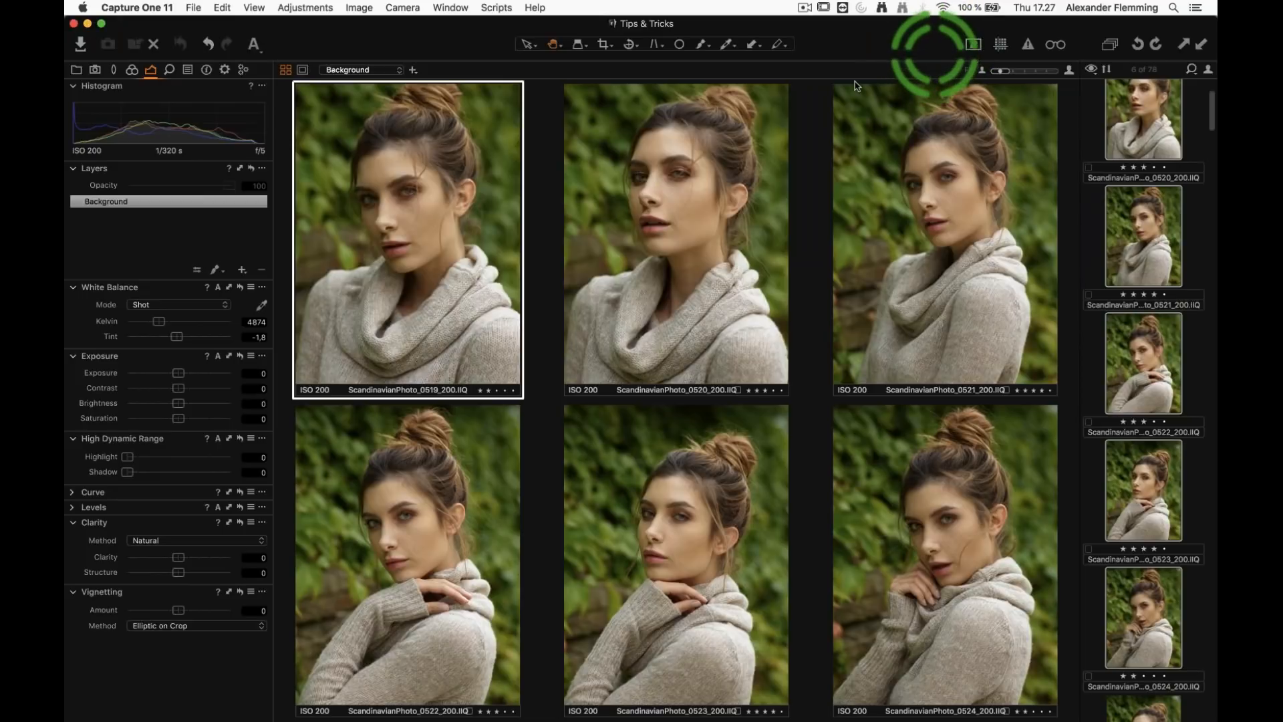
# Show the focus mask over the six selected portraits
pyautogui.click(253, 7)
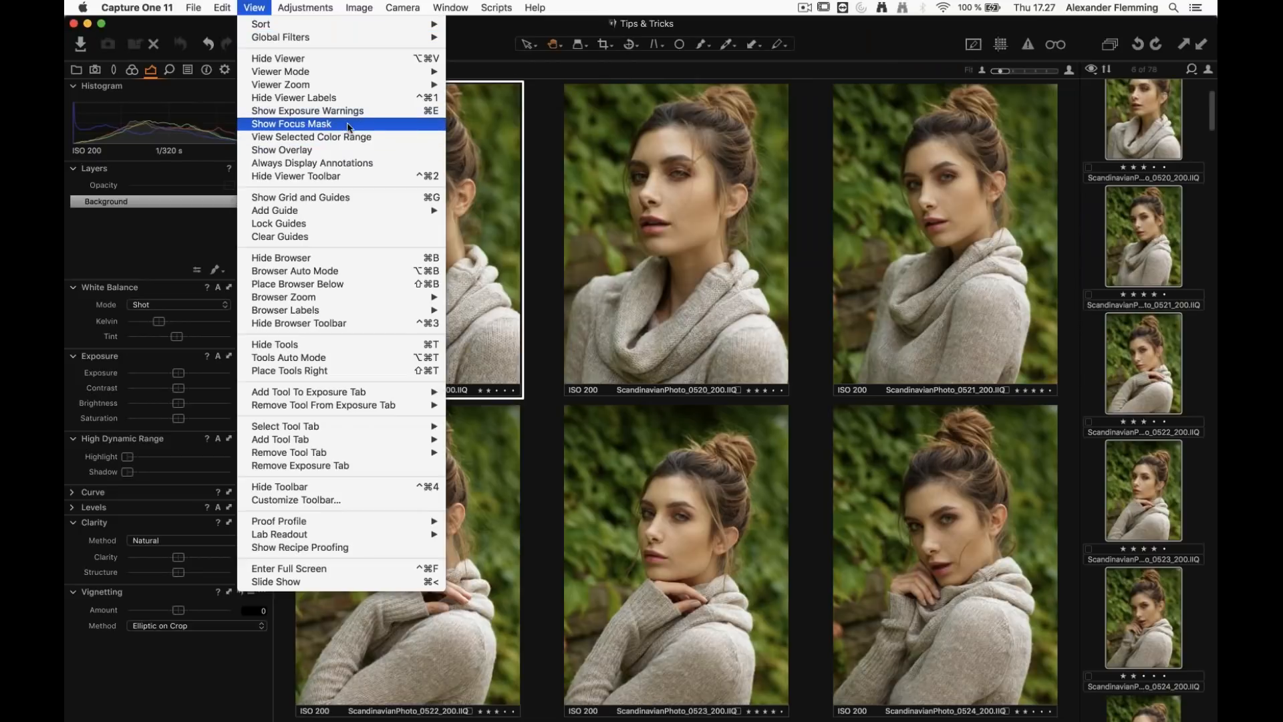
pyautogui.click(286, 124)
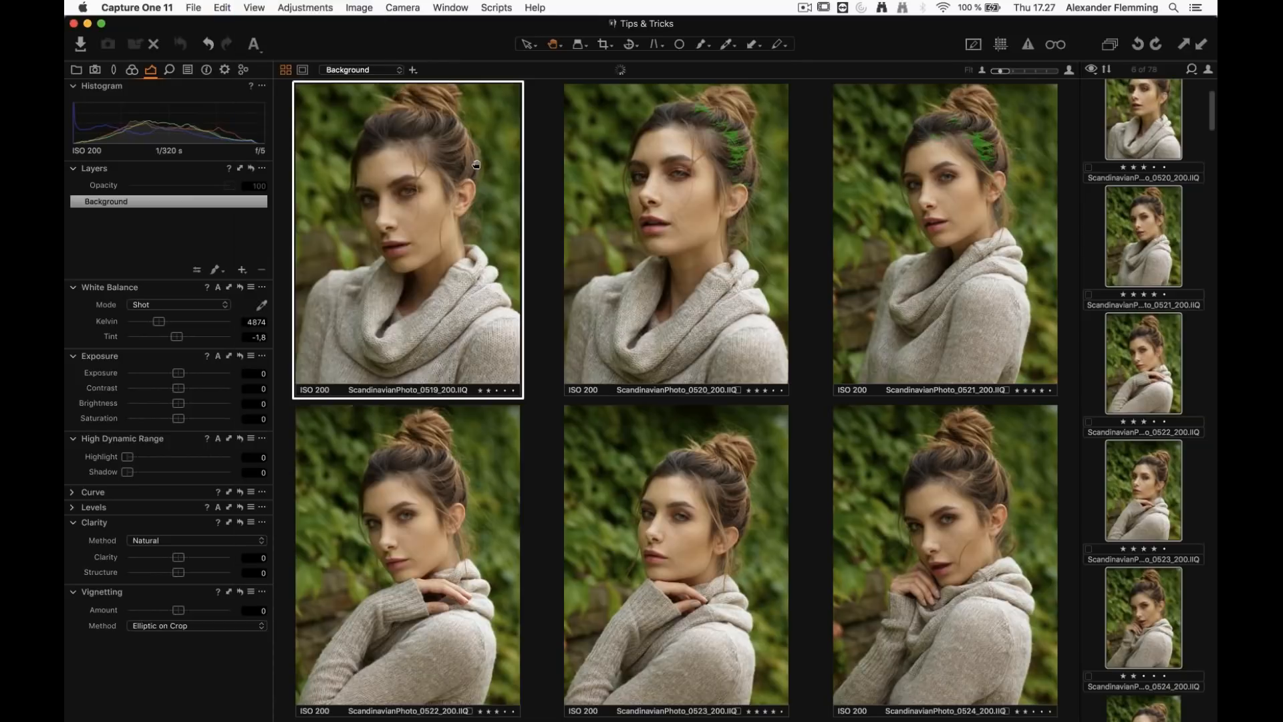
# Customize the toolbar by adding the Focus Mask tool just before the Annotations tool, and finish the customization
pyautogui.click(441, 158)
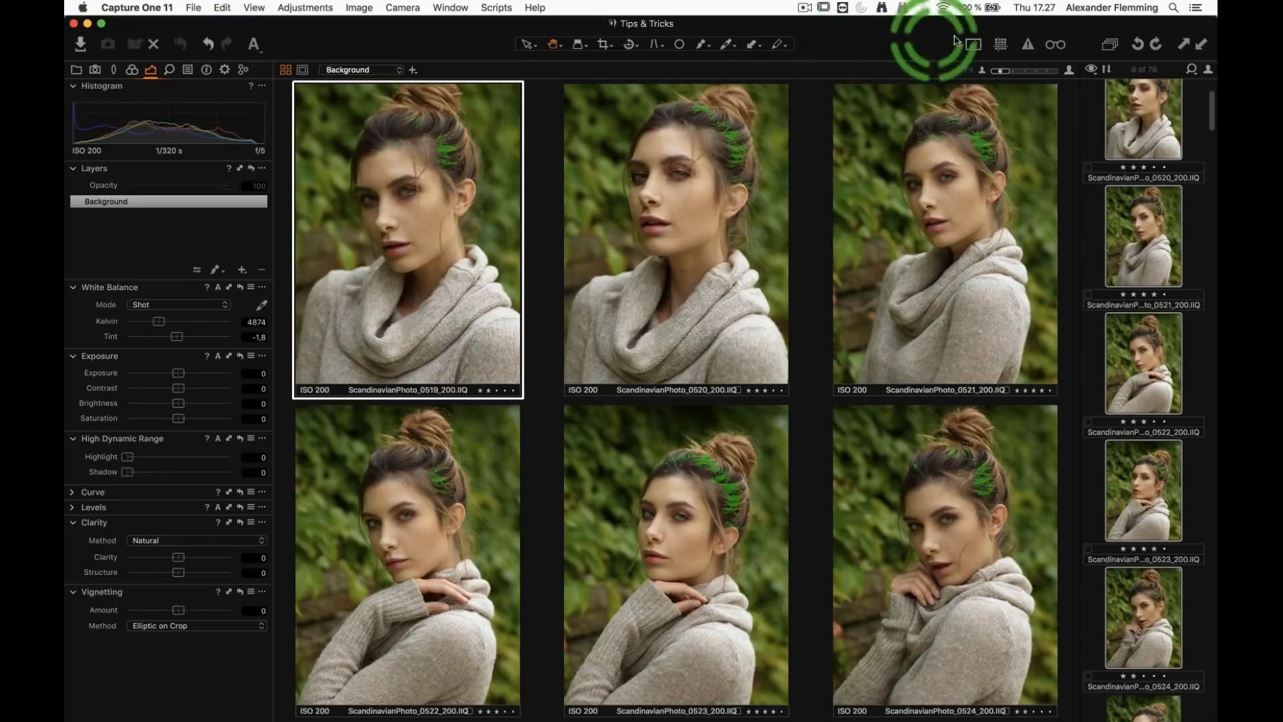
pyautogui.rightClick(857, 44)
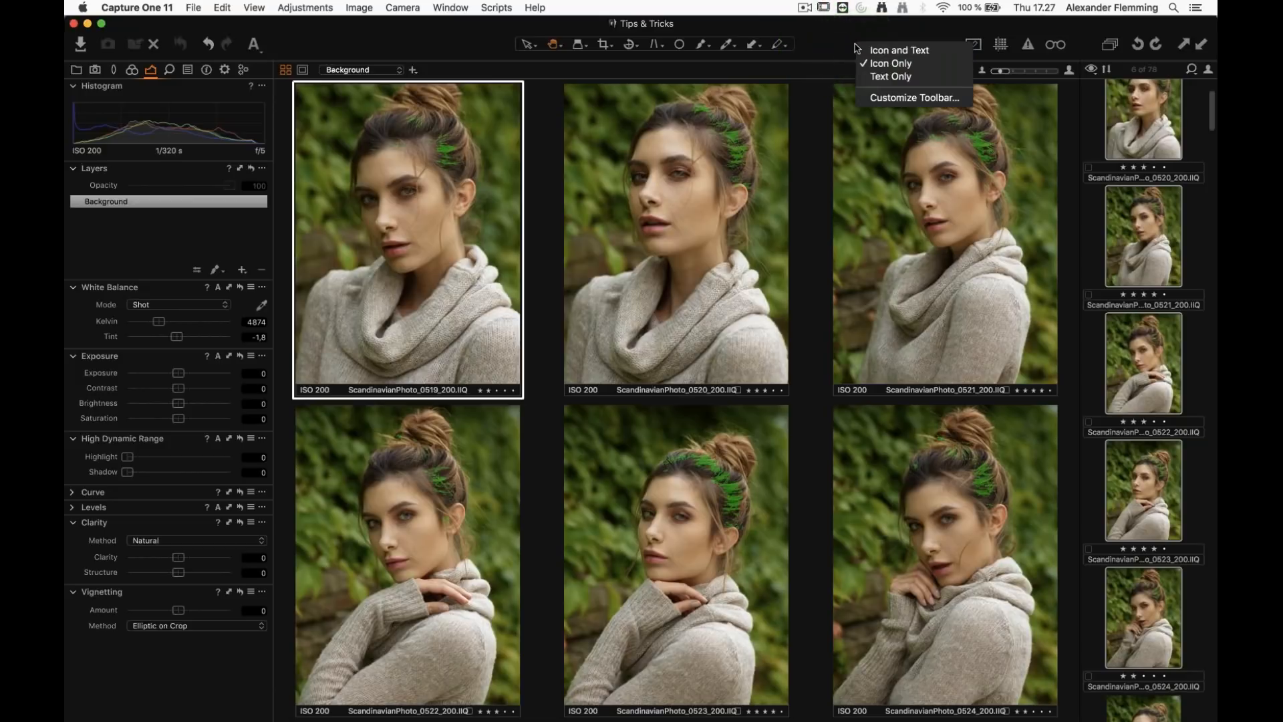
pyautogui.click(910, 98)
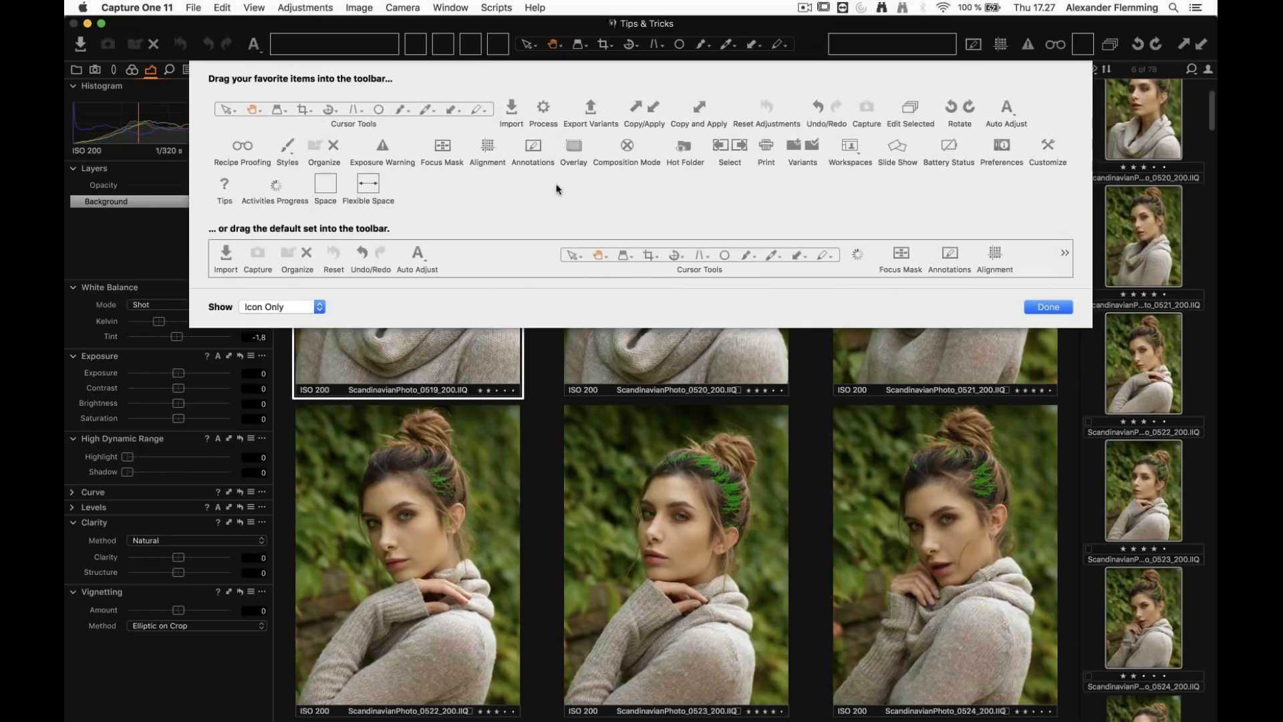
pyautogui.click(439, 146)
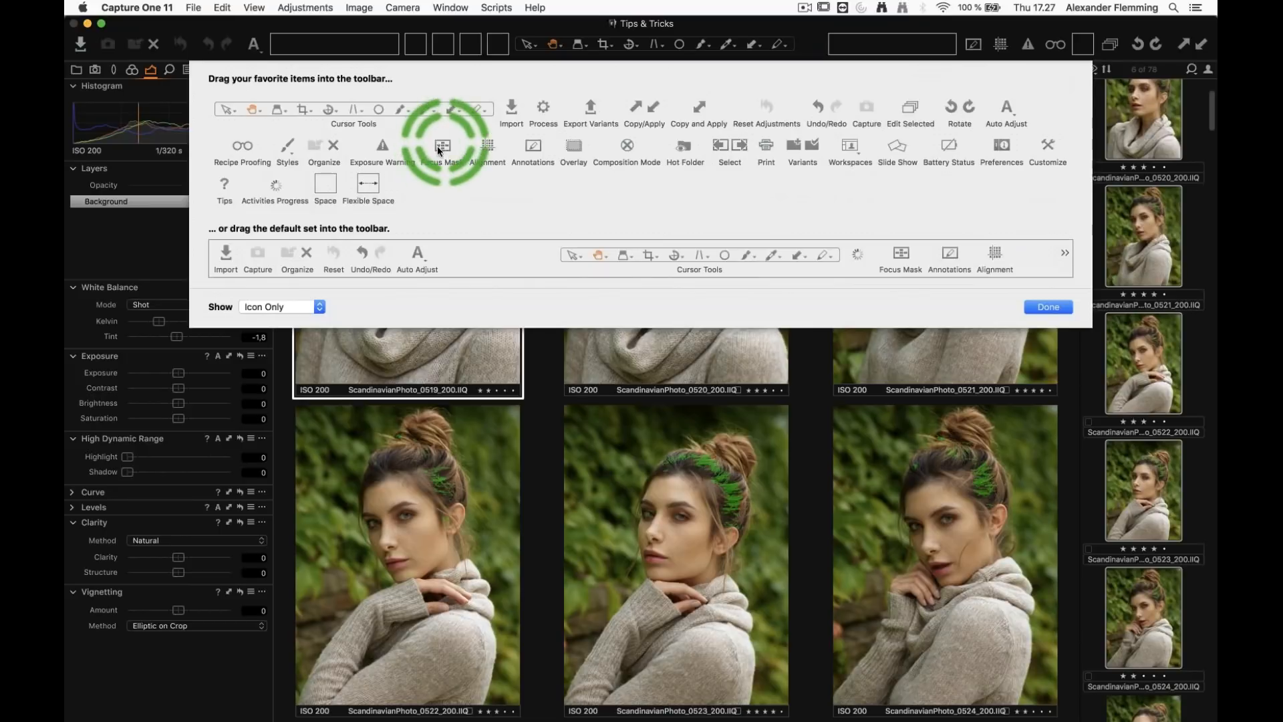
pyautogui.moveTo(471, 141)
pyautogui.mouseDown()
pyautogui.moveTo(748, 70)
pyautogui.moveTo(942, 45)
pyautogui.mouseUp()
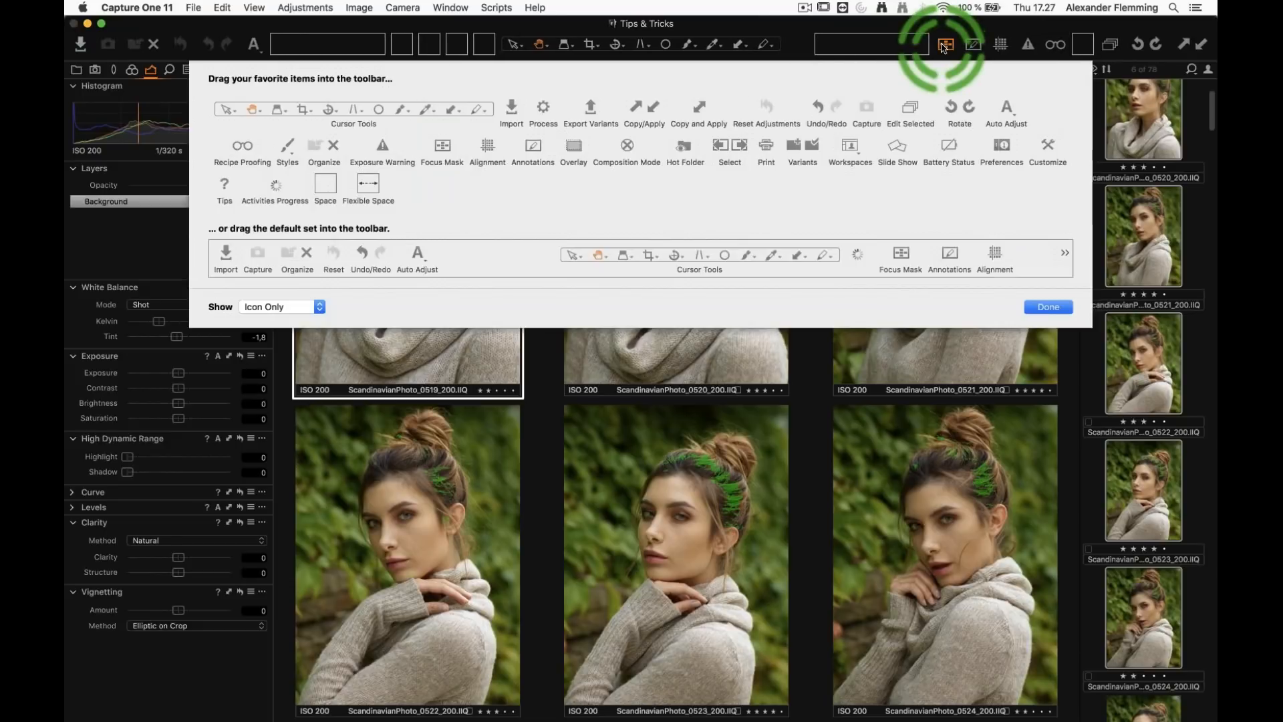
pyautogui.click(1037, 308)
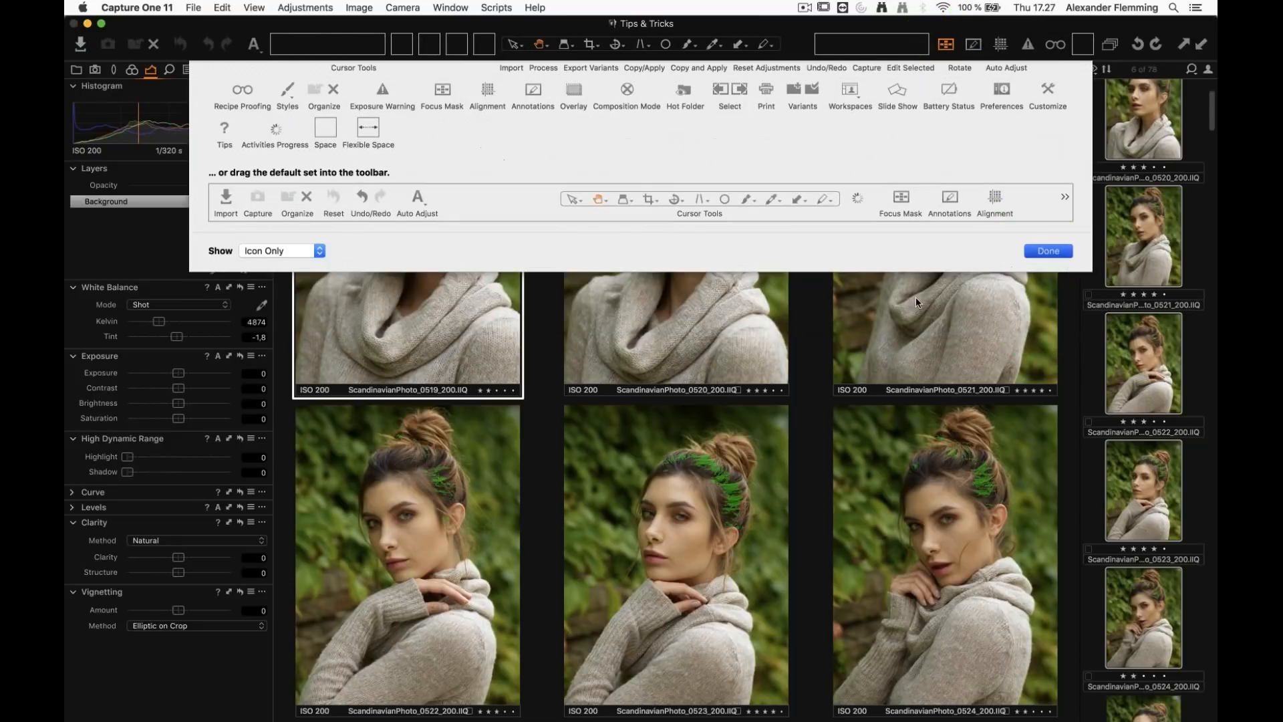
# Make portrait 0524 the primary image, show it alone and zoom in to 100% around the eye
pyautogui.press('Right')
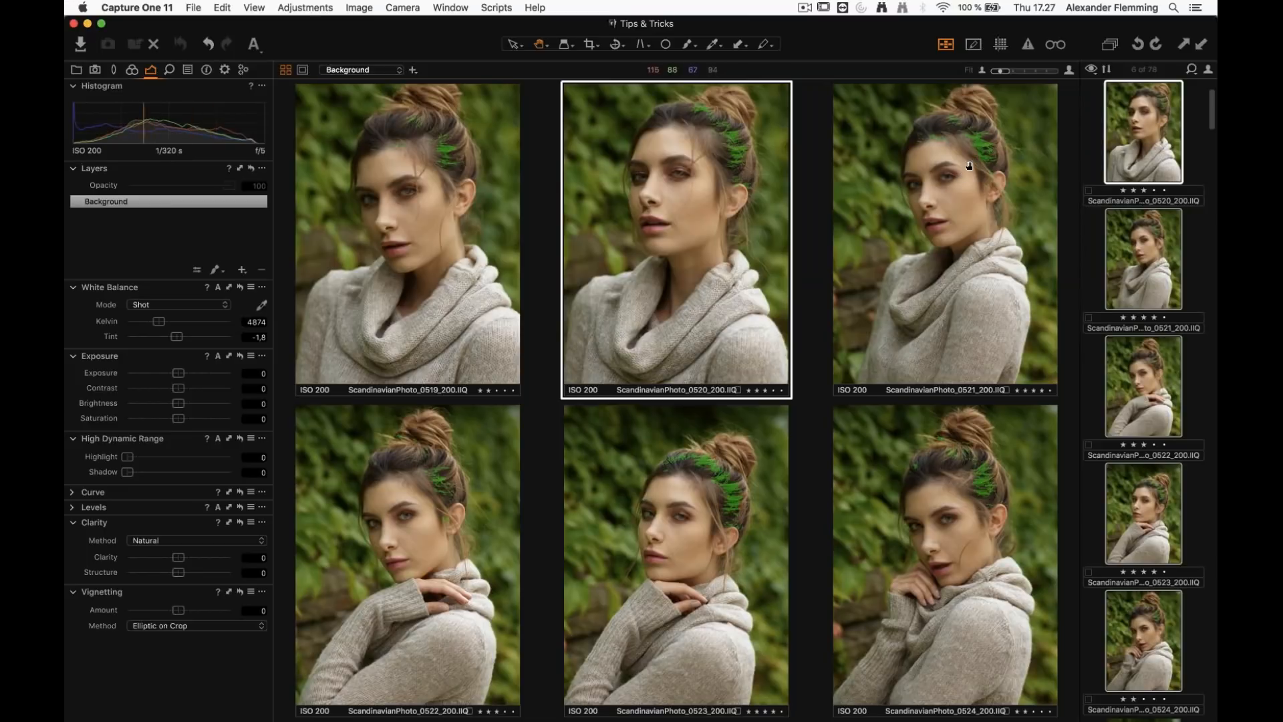
pyautogui.click(956, 515)
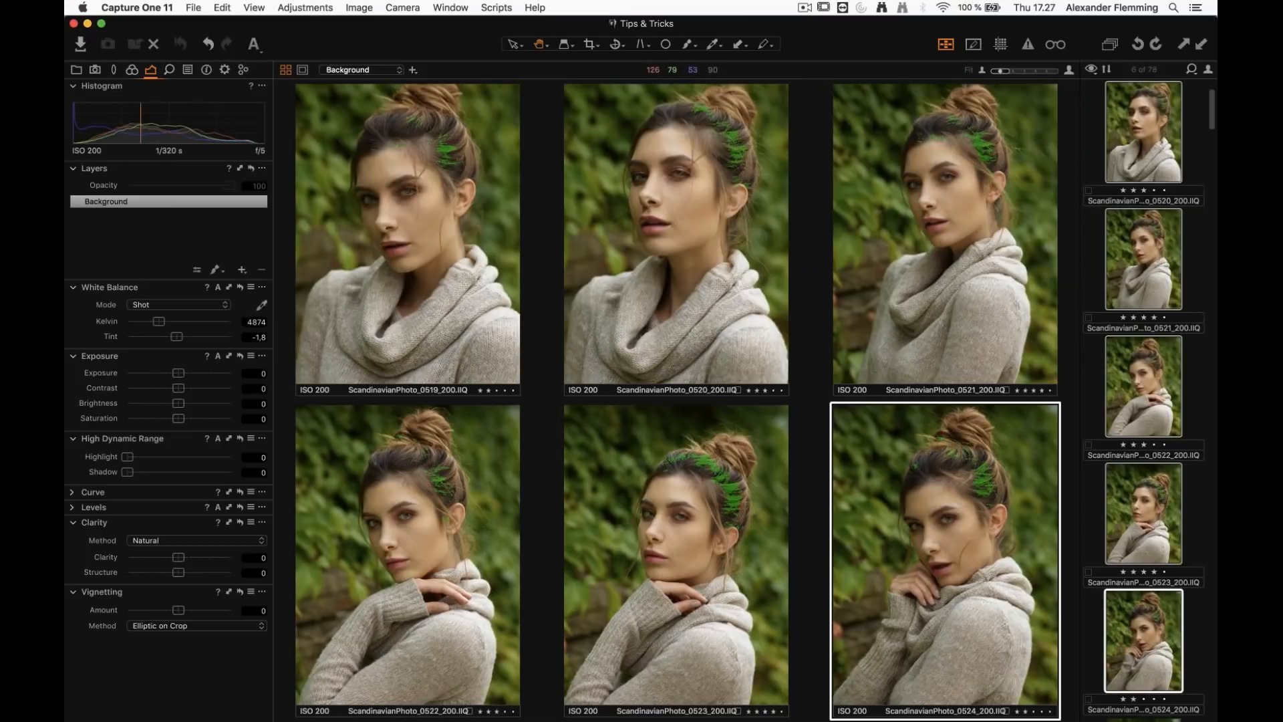
pyautogui.click(286, 71)
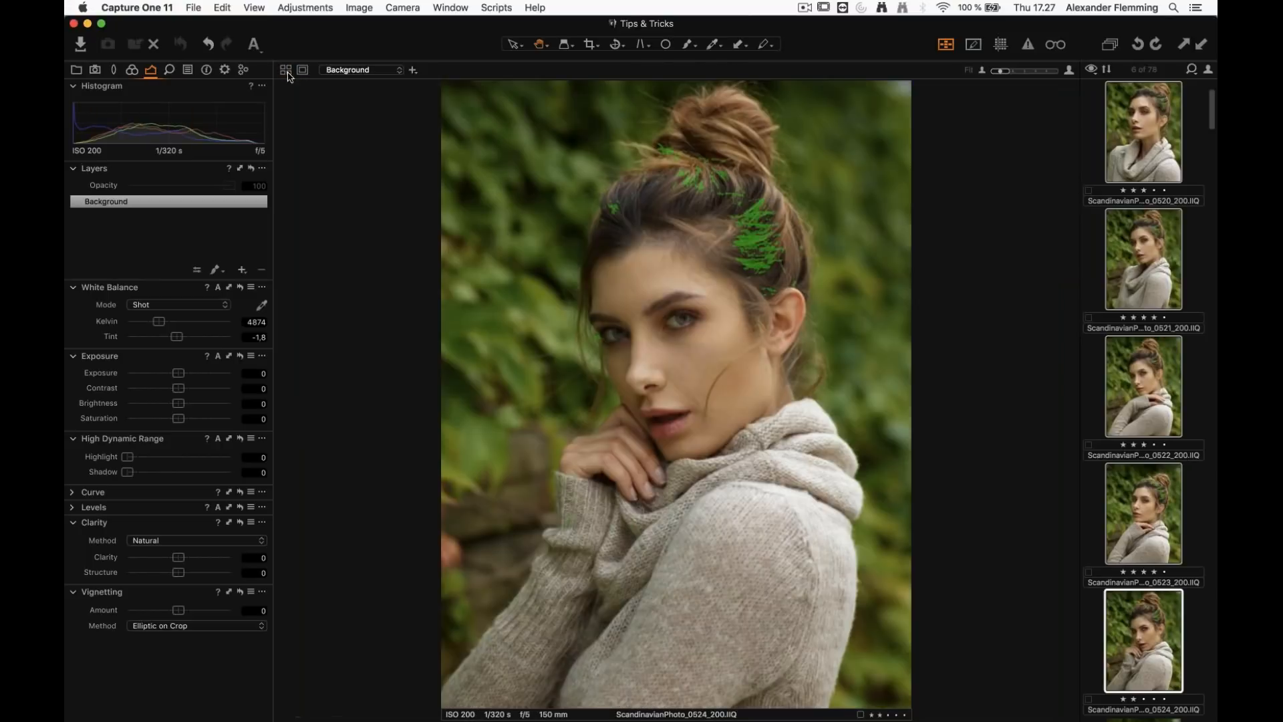
pyautogui.click(701, 310)
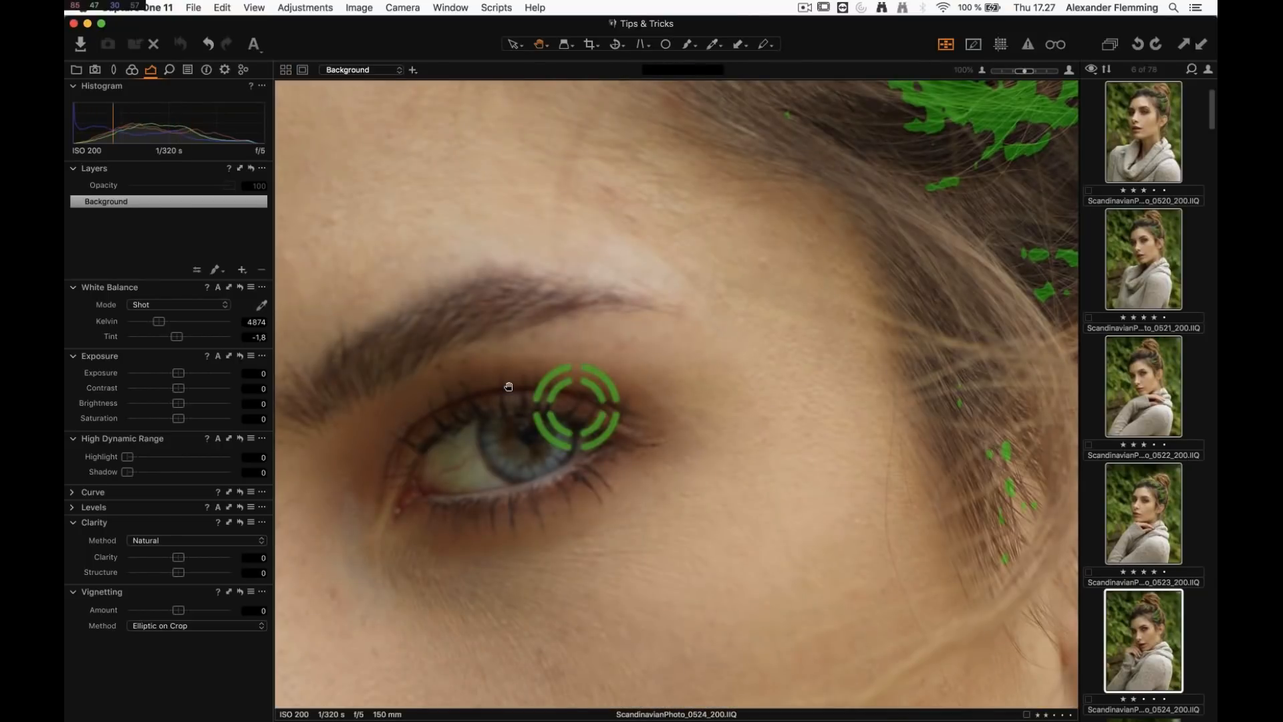
# Examine the focus mask on the hair, ear and eye of portrait 0524 at 100%, and return to the full image
pyautogui.moveTo(653, 436); pyautogui.dragTo(834, 489)
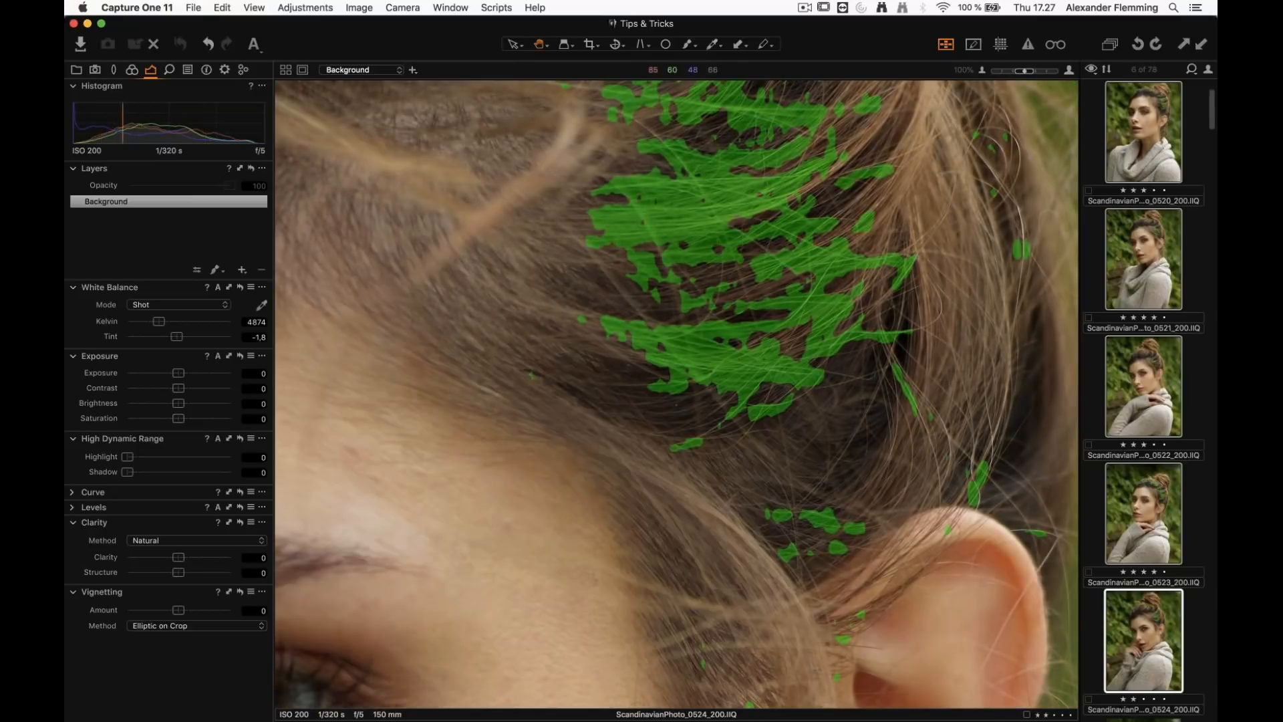
pyautogui.moveTo(798, 135); pyautogui.dragTo(805, 201)
pyautogui.moveTo(715, 555); pyautogui.dragTo(504, 295)
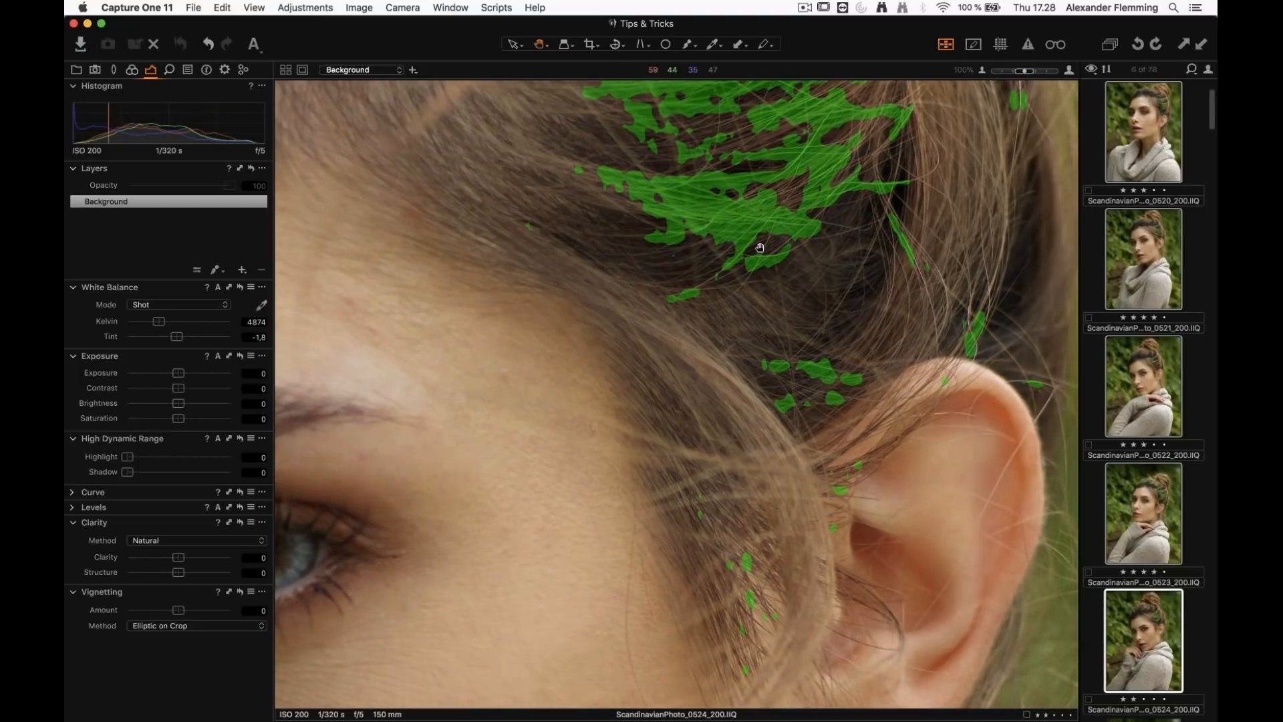
pyautogui.moveTo(759, 248); pyautogui.dragTo(841, 403)
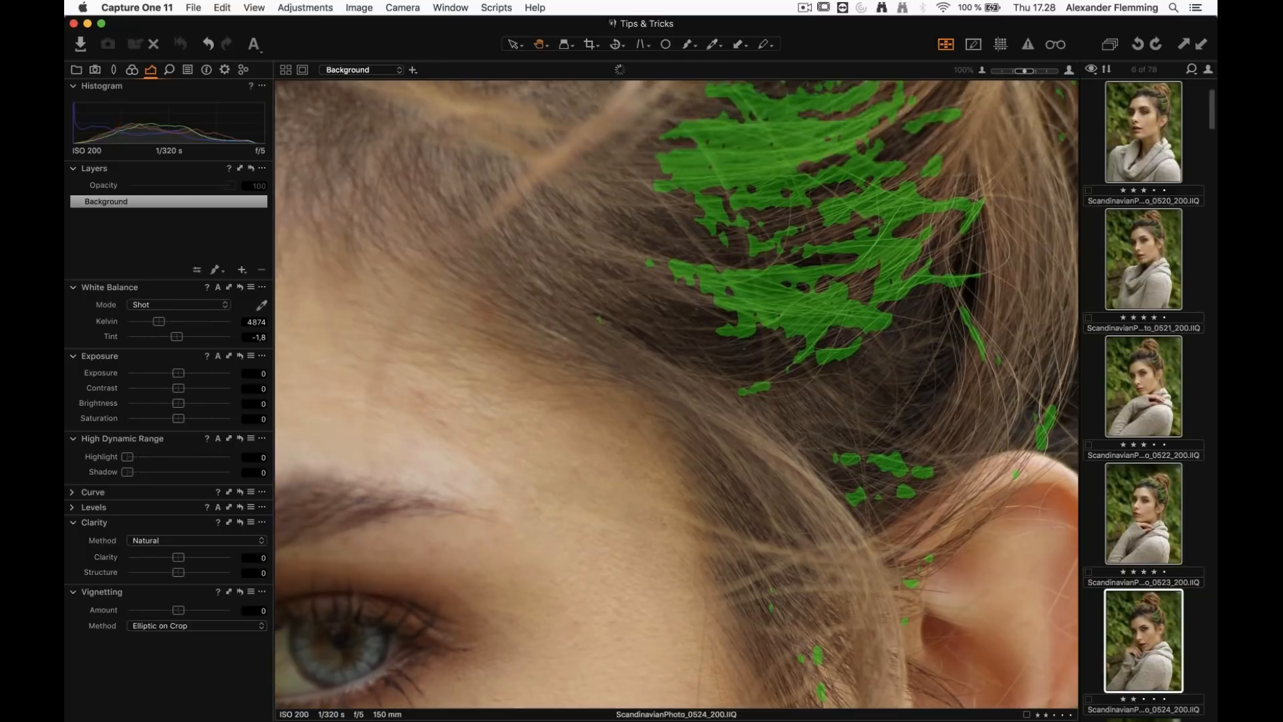
pyautogui.moveTo(589, 283); pyautogui.dragTo(792, 199)
pyautogui.moveTo(677, 325); pyautogui.dragTo(636, 376)
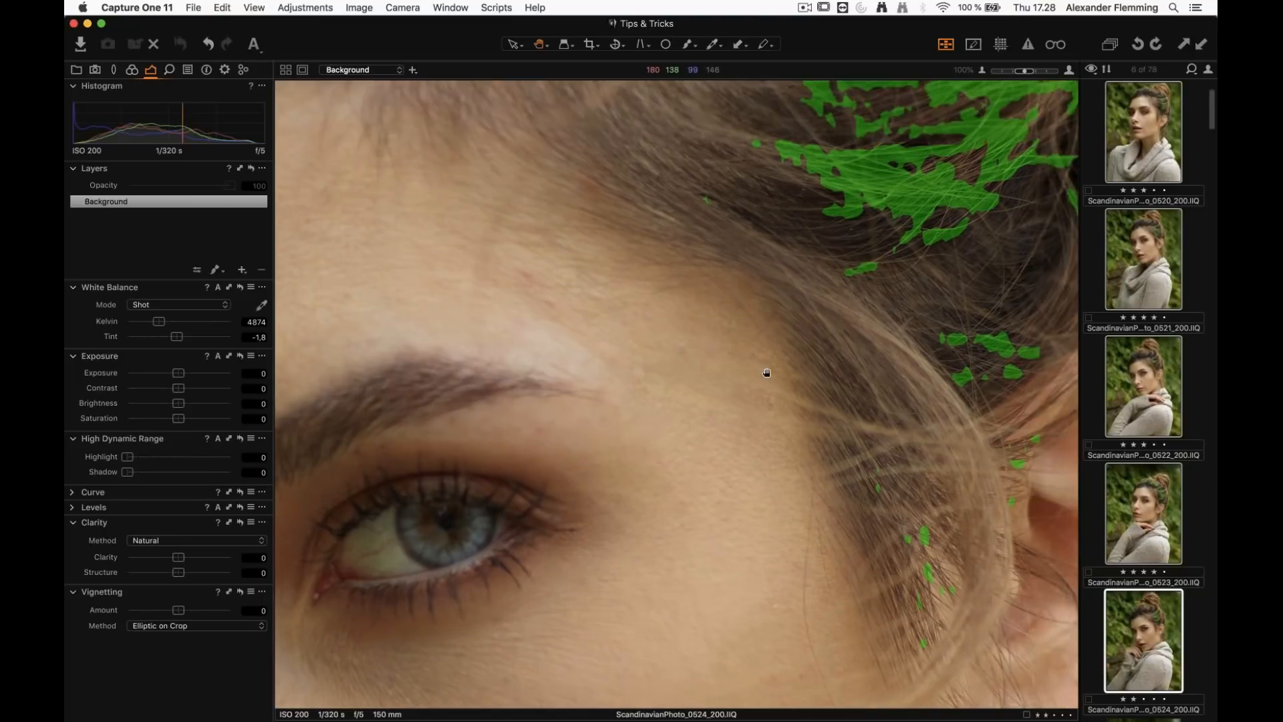
pyautogui.moveTo(773, 356); pyautogui.dragTo(674, 371)
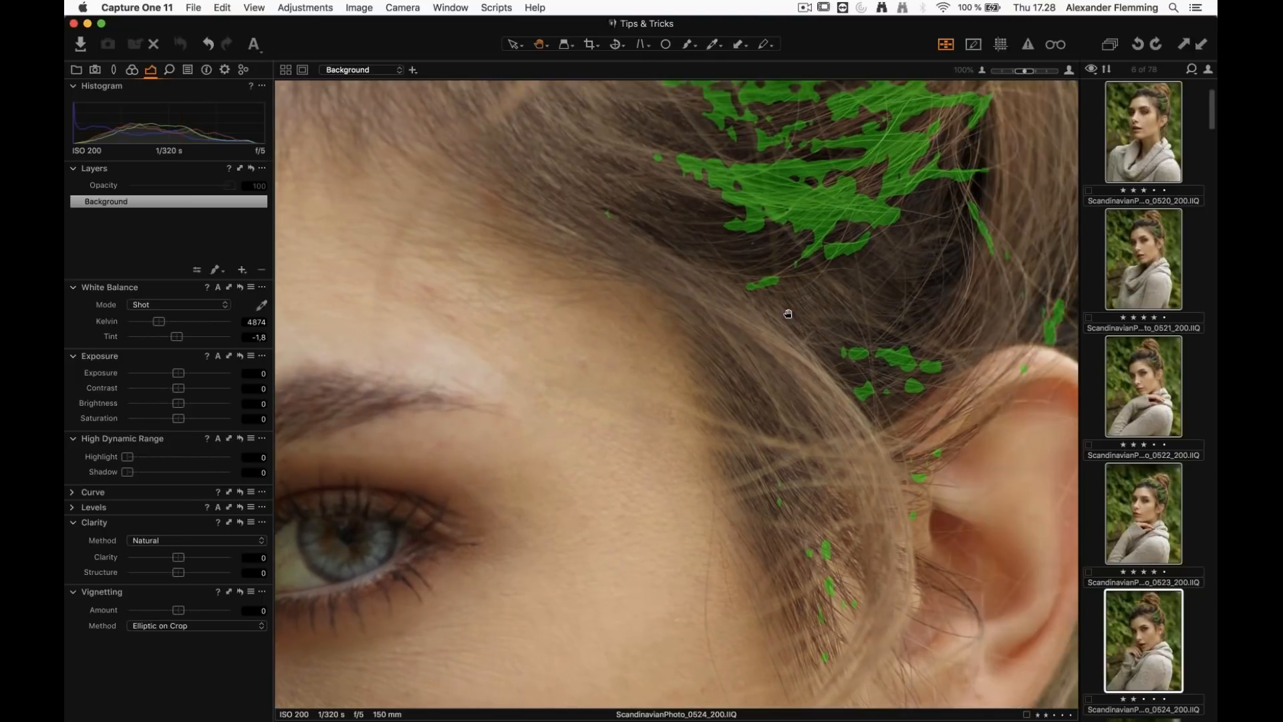
pyautogui.click(888, 276)
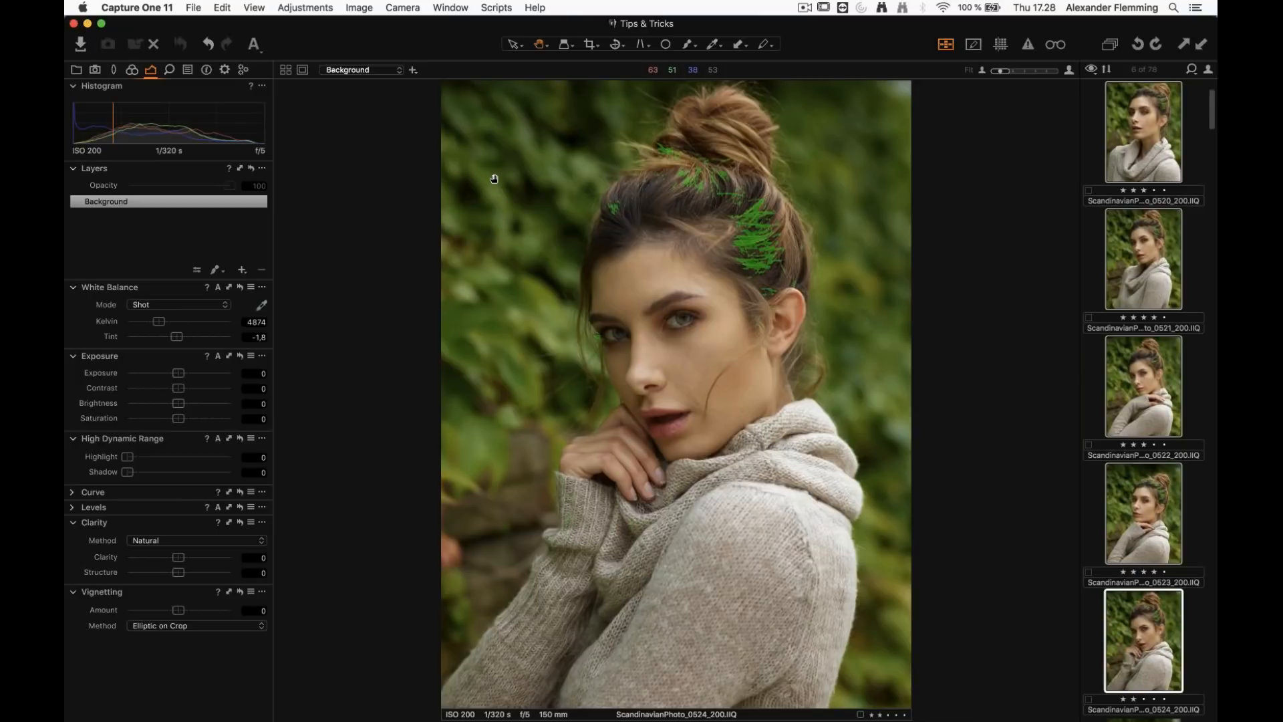
# Show all six selected portraits with 0519 as primary, and move the selection on to the set 0531 through 0536
pyautogui.click(285, 70)
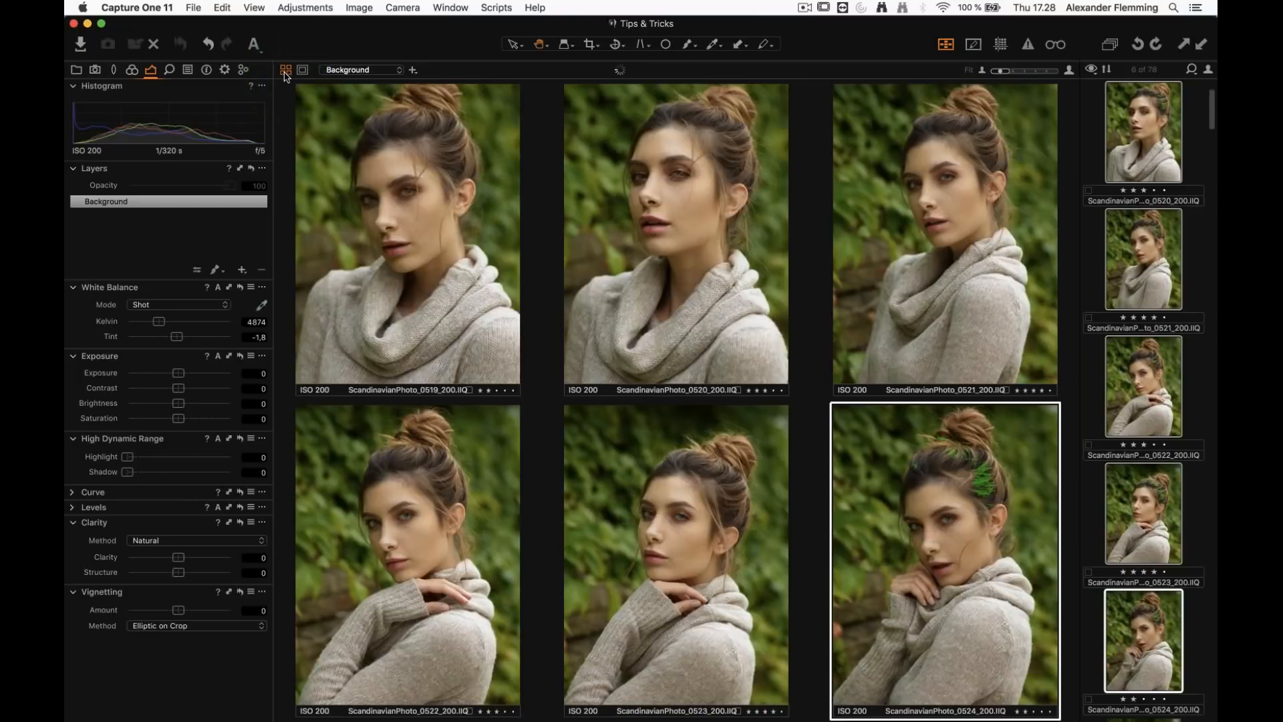
pyautogui.click(335, 157)
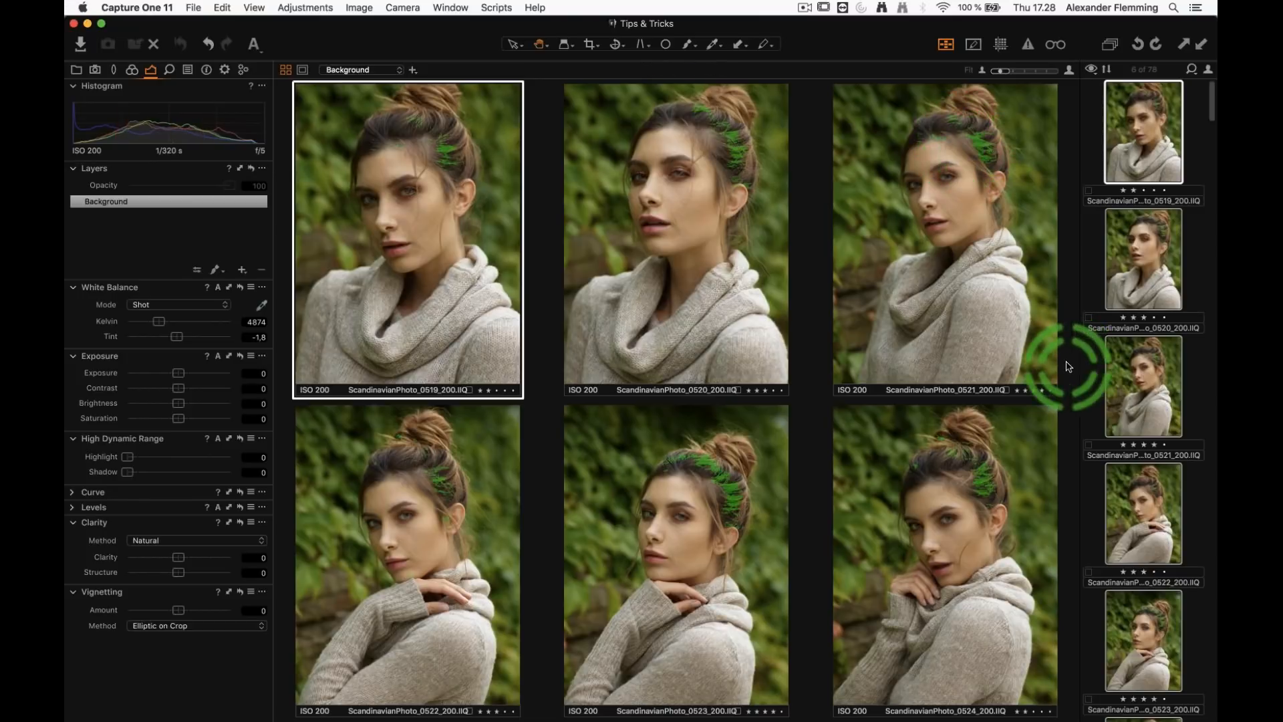
pyautogui.press('super+a')
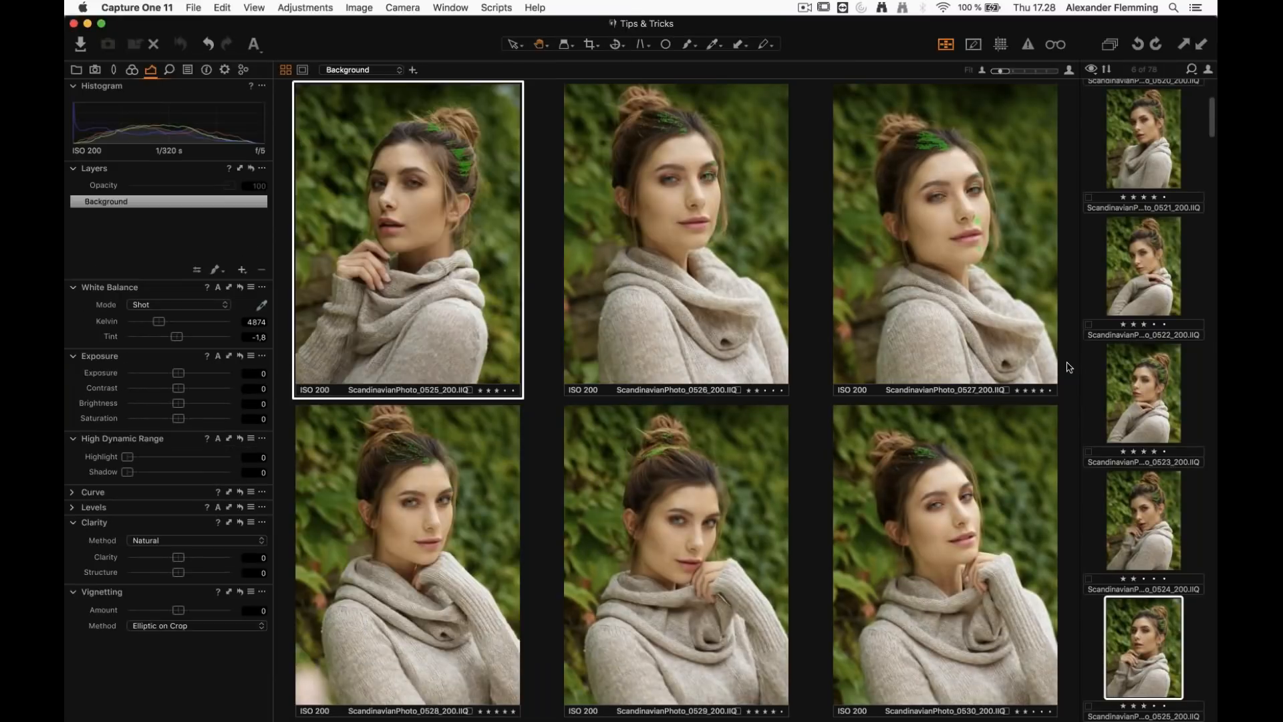
pyautogui.press('shift+super+Right')
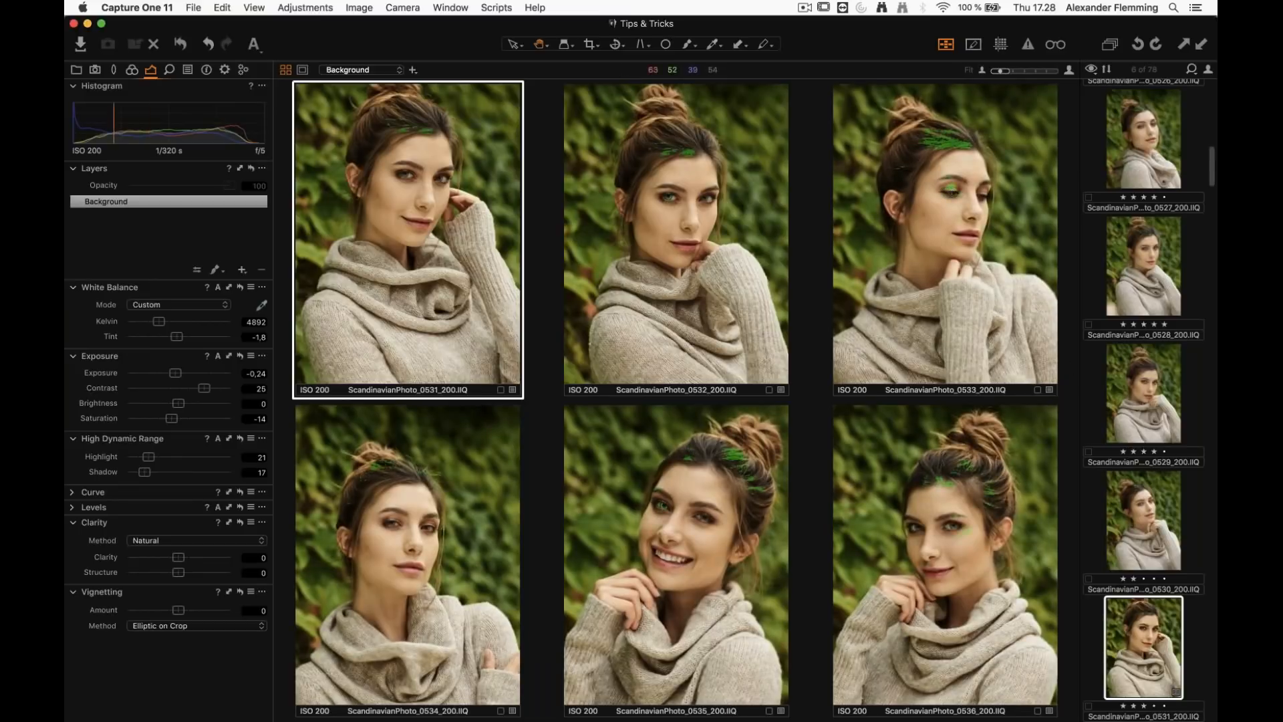
# Check the focus mask around the eye of portrait 0533 alone at 100%, and return to the six-image view
pyautogui.click(950, 192)
pyautogui.click(286, 71)
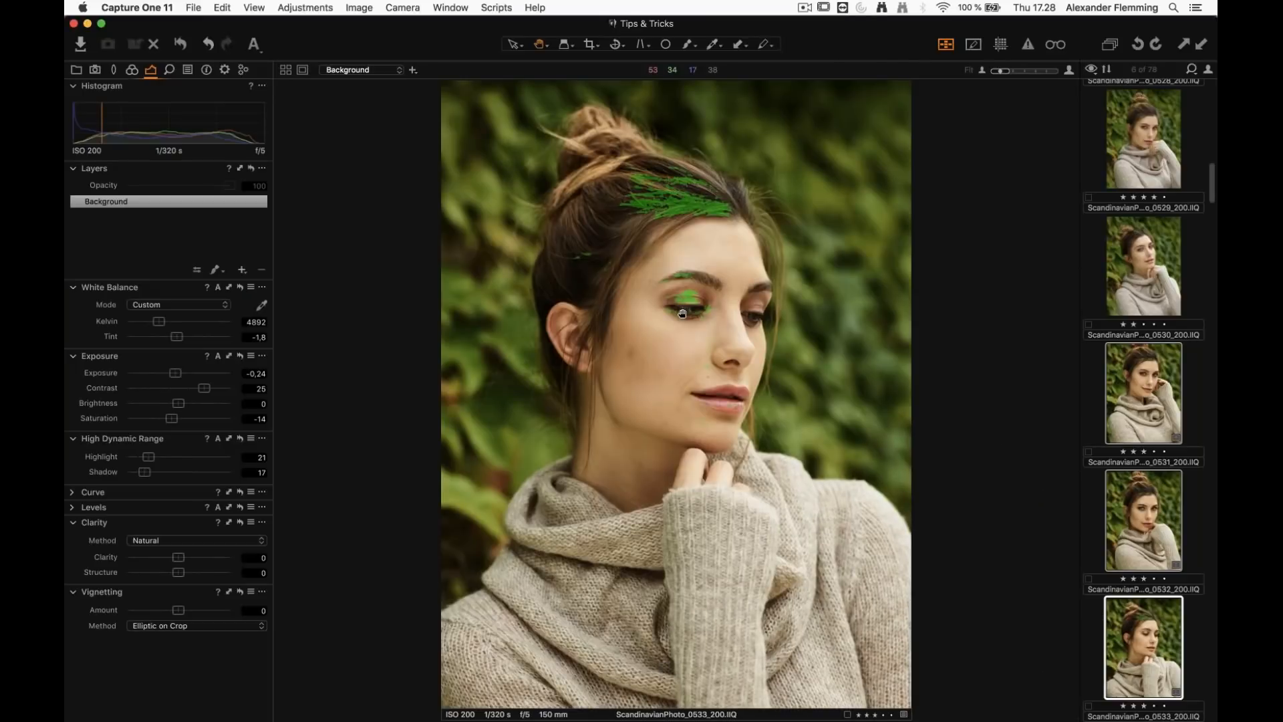
pyautogui.click(682, 314)
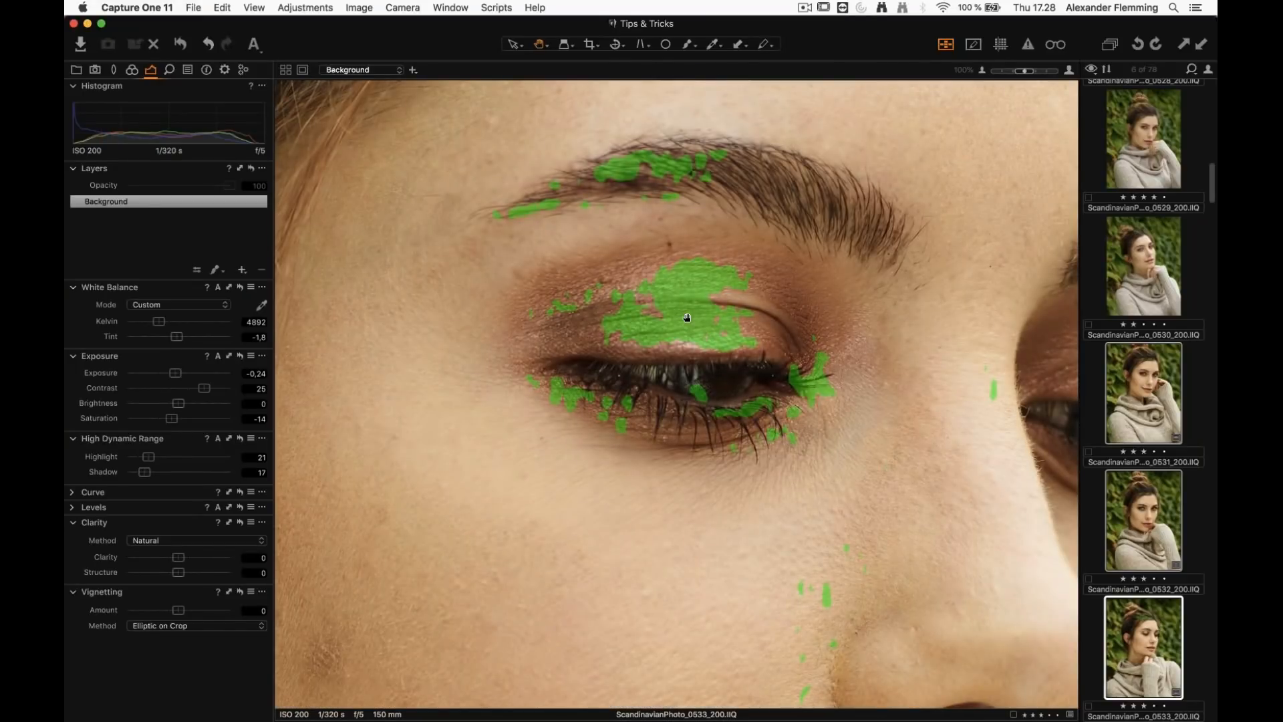
pyautogui.click(696, 380)
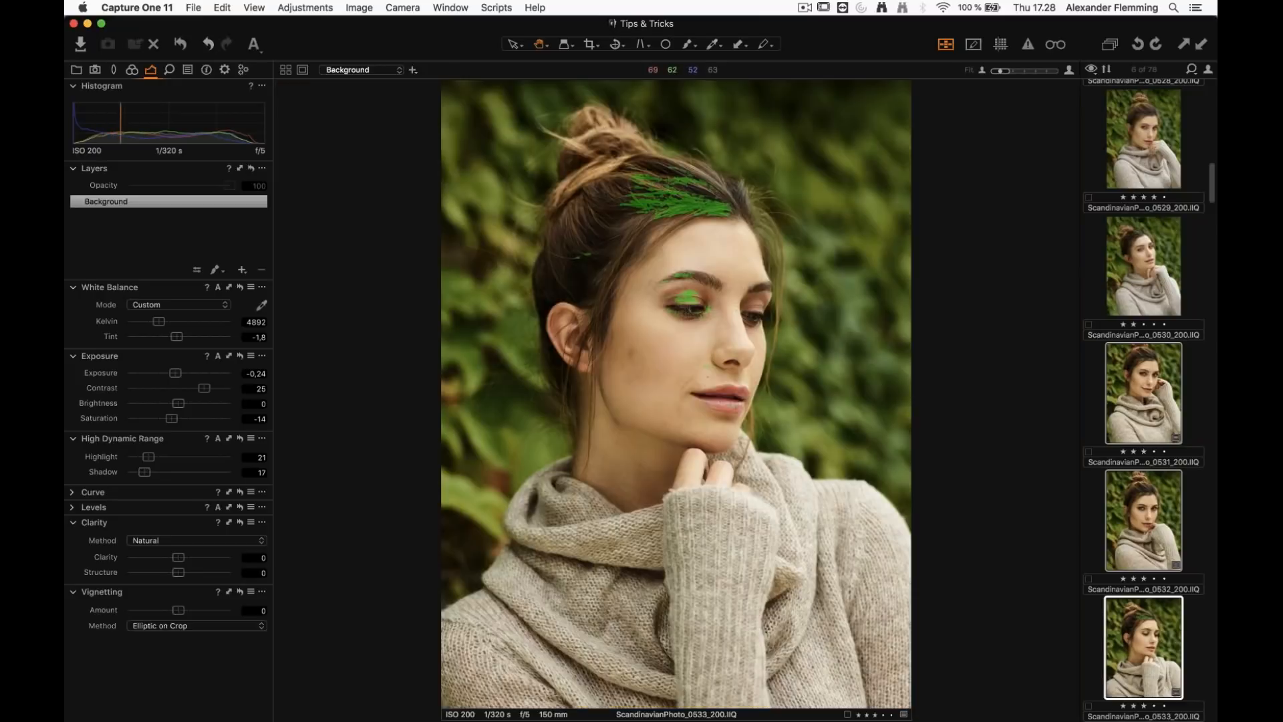
pyautogui.click(285, 69)
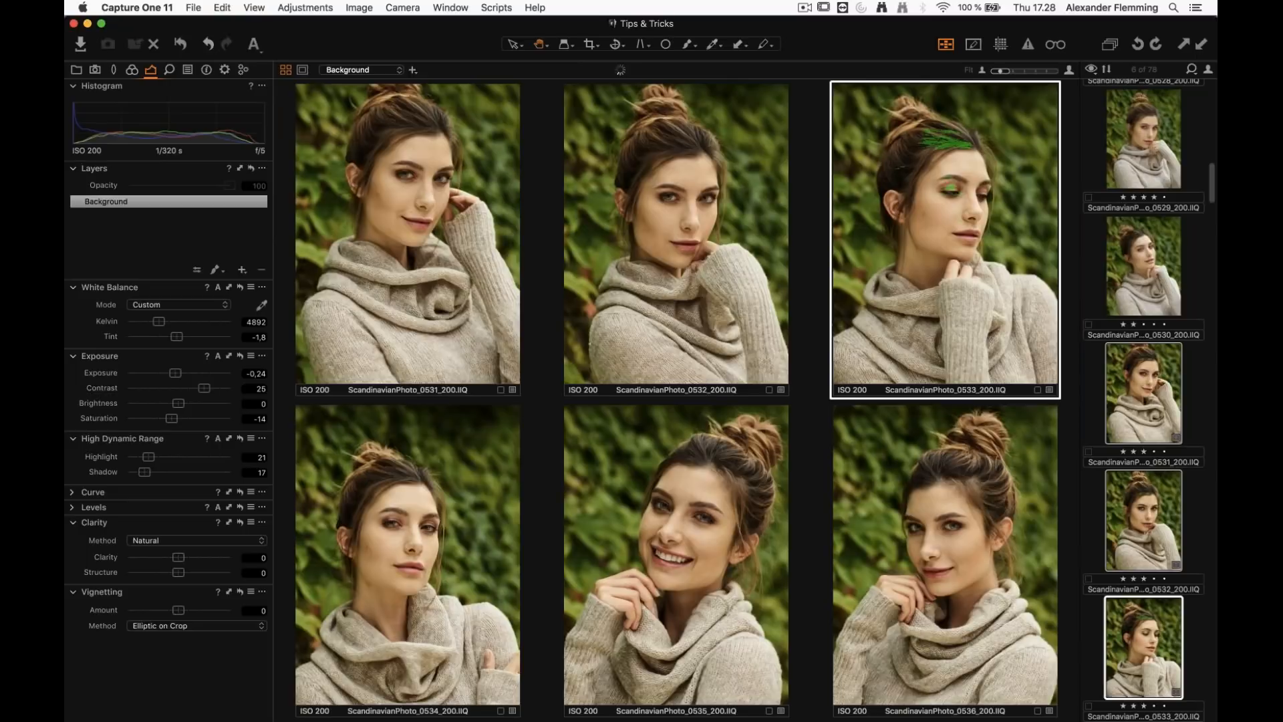
# Check the focus masks on portraits 0537 through 0542, and move the selection back to 0531 through 0536
pyautogui.press('super+shift+v')
pyautogui.press('super+shift+Right')
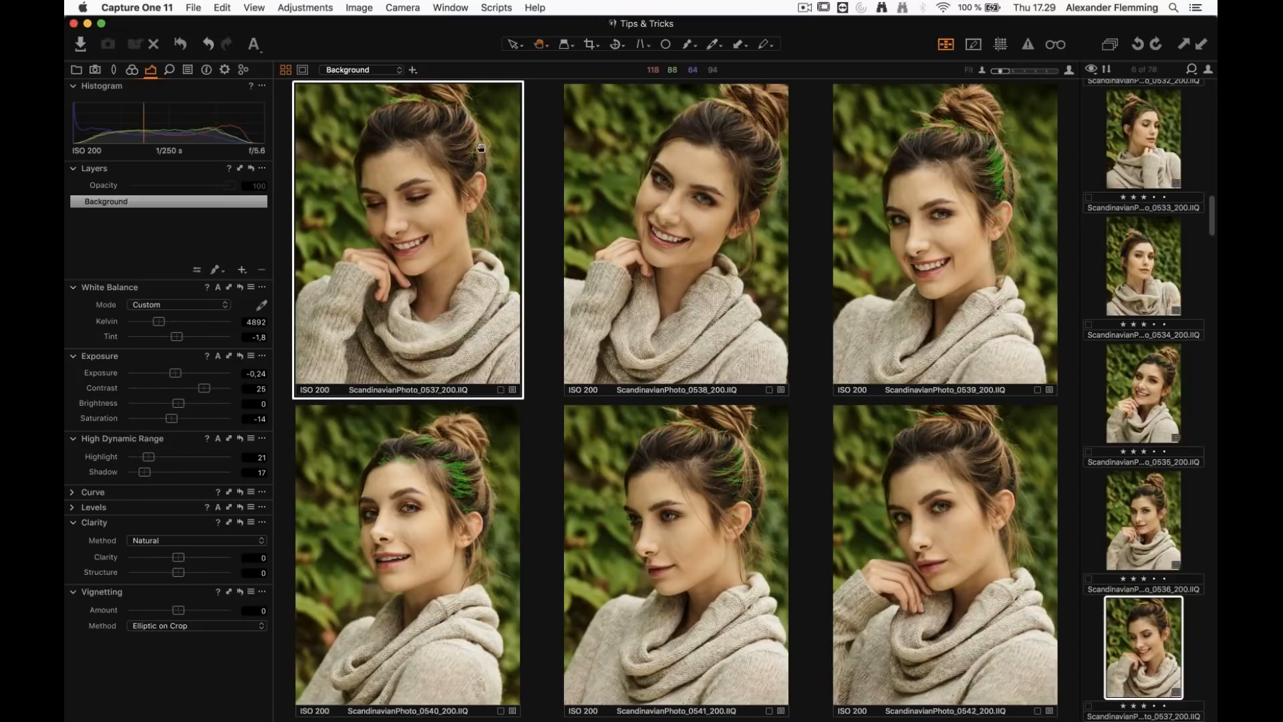
pyautogui.click(729, 206)
pyautogui.click(952, 224)
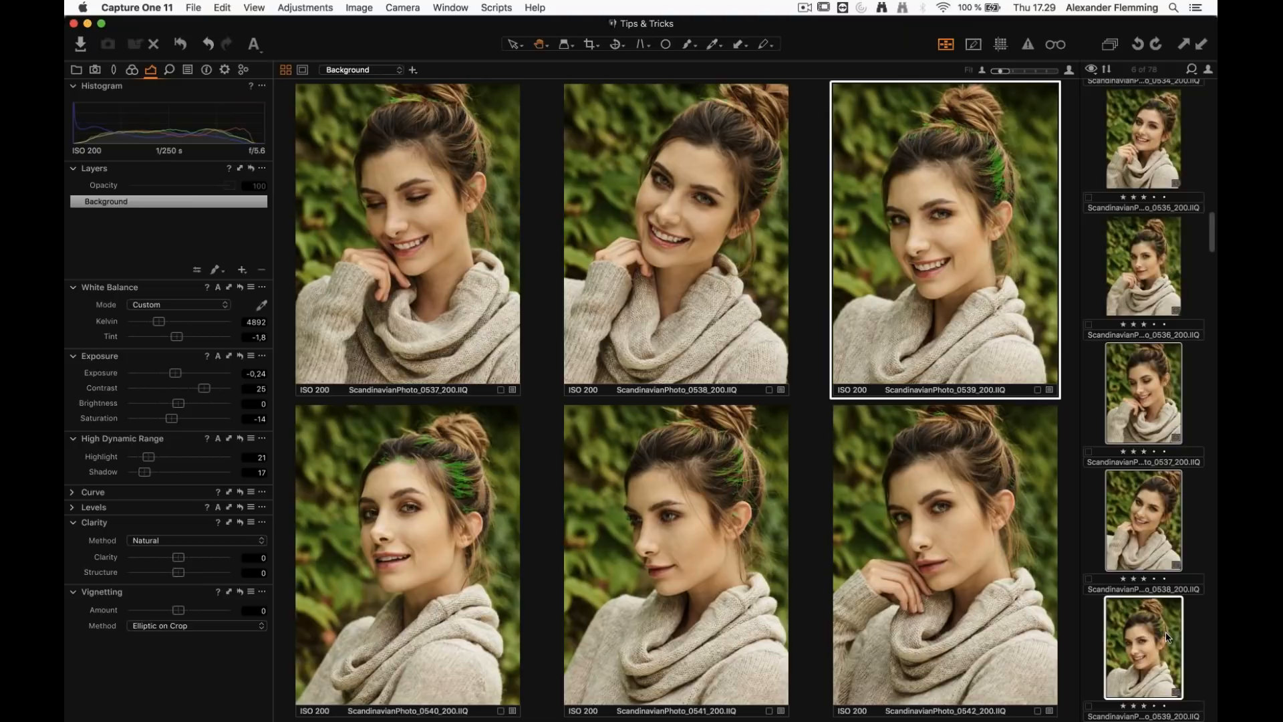
pyautogui.press('super+shift+Right')
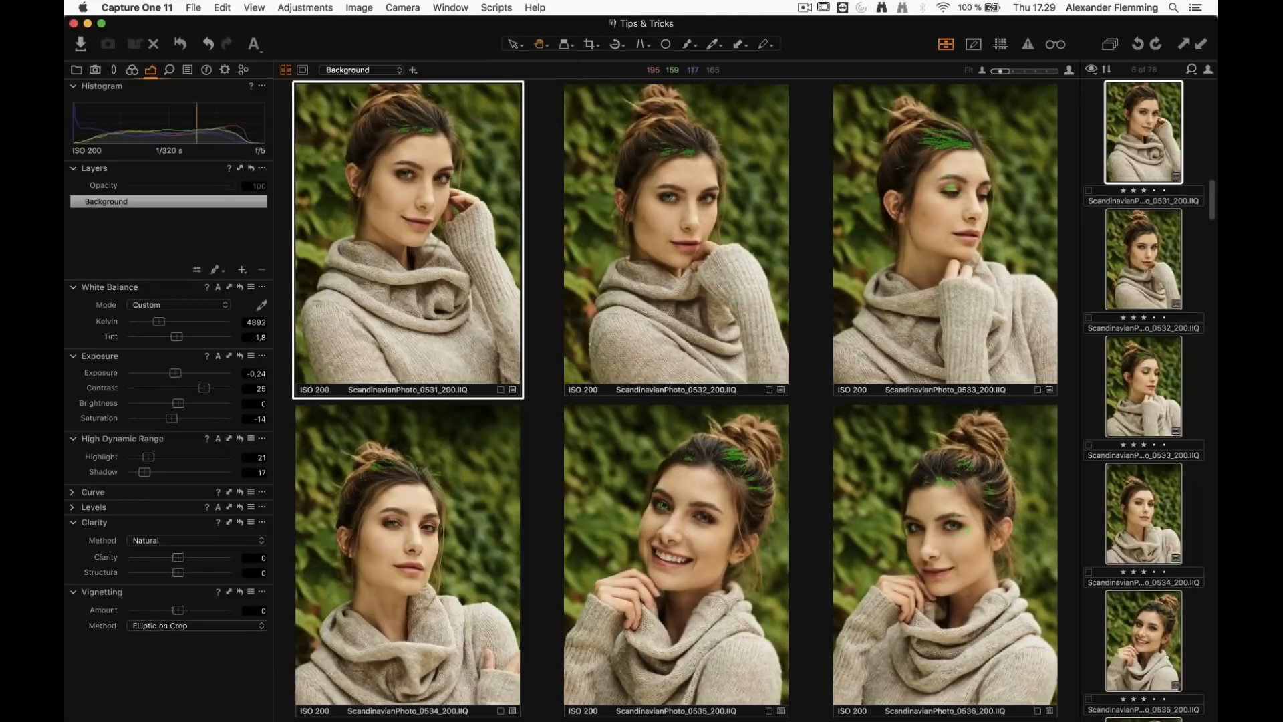
# Show only portrait 0533 selected in the viewer, and open the Focus preferences beside it
pyautogui.click(935, 287)
pyautogui.click(285, 70)
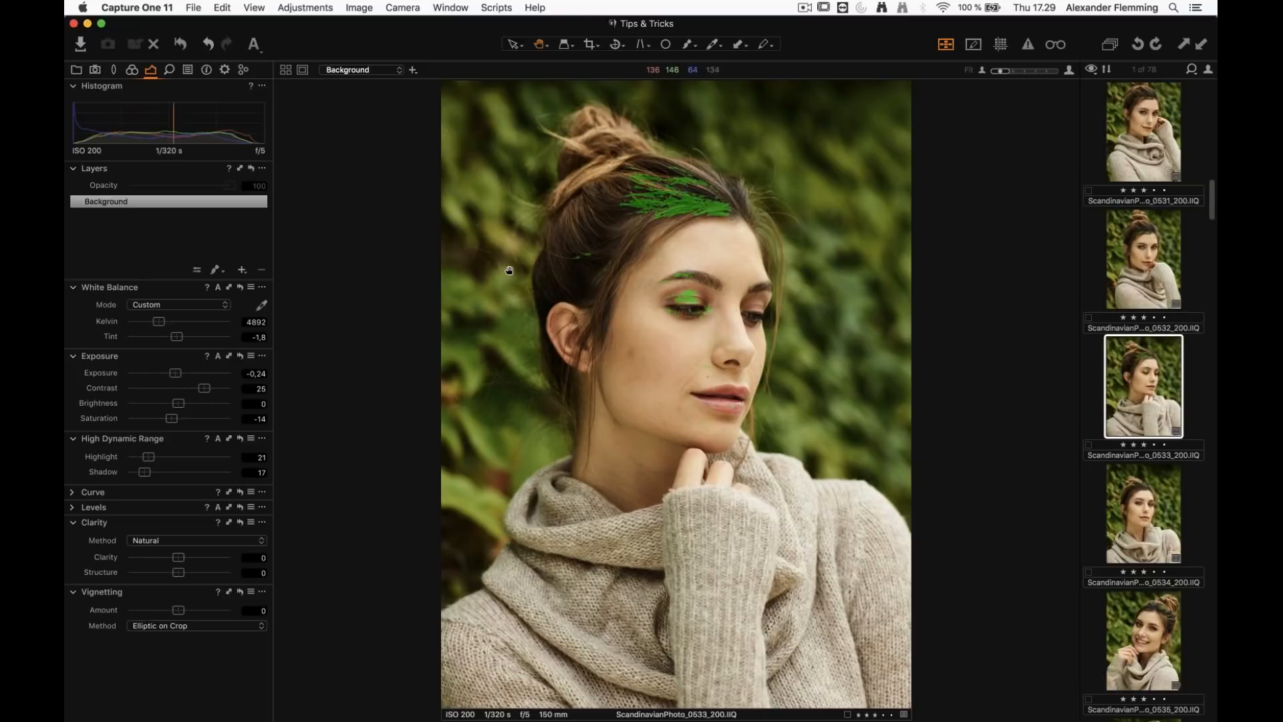
pyautogui.click(137, 8)
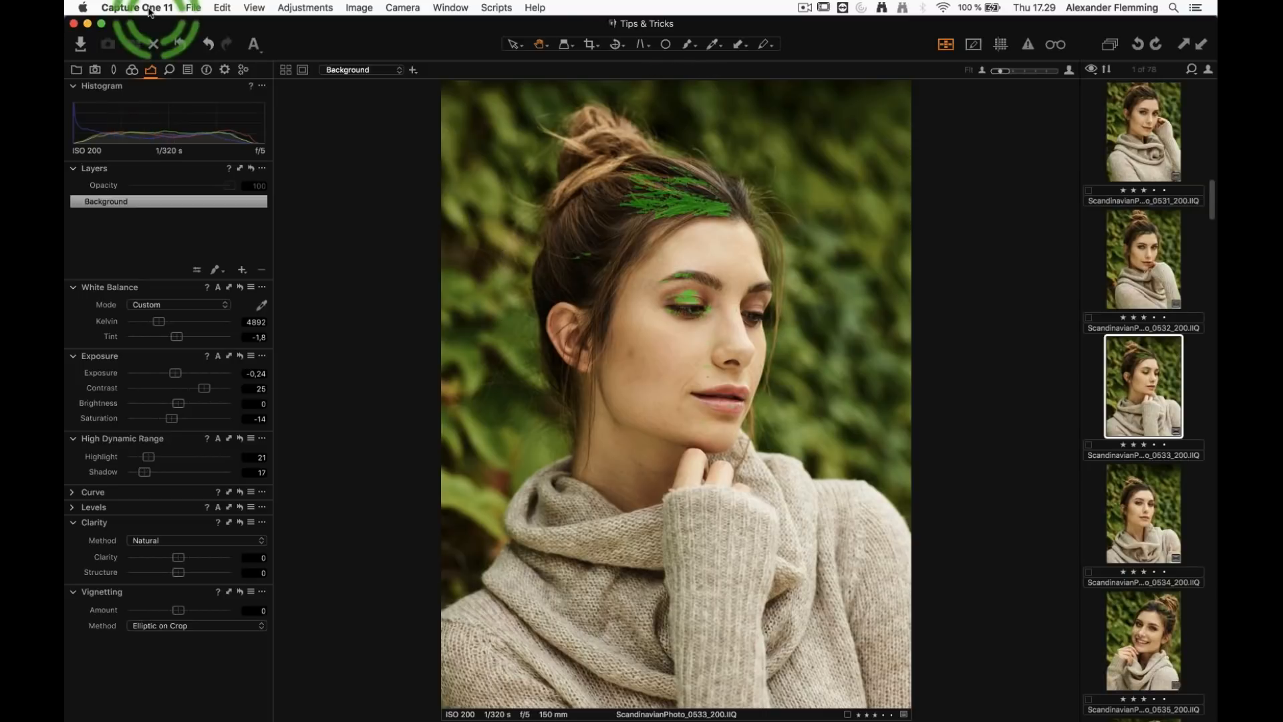
pyautogui.click(165, 45)
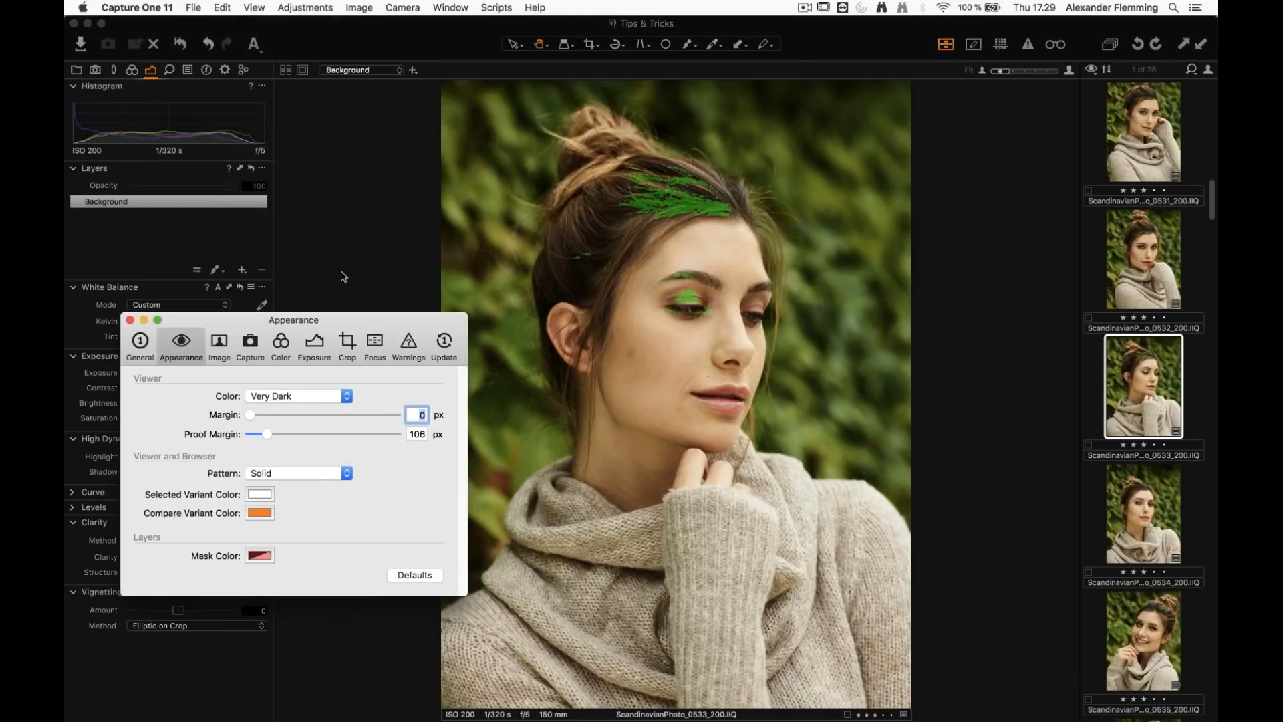
pyautogui.moveTo(276, 319); pyautogui.dragTo(419, 227)
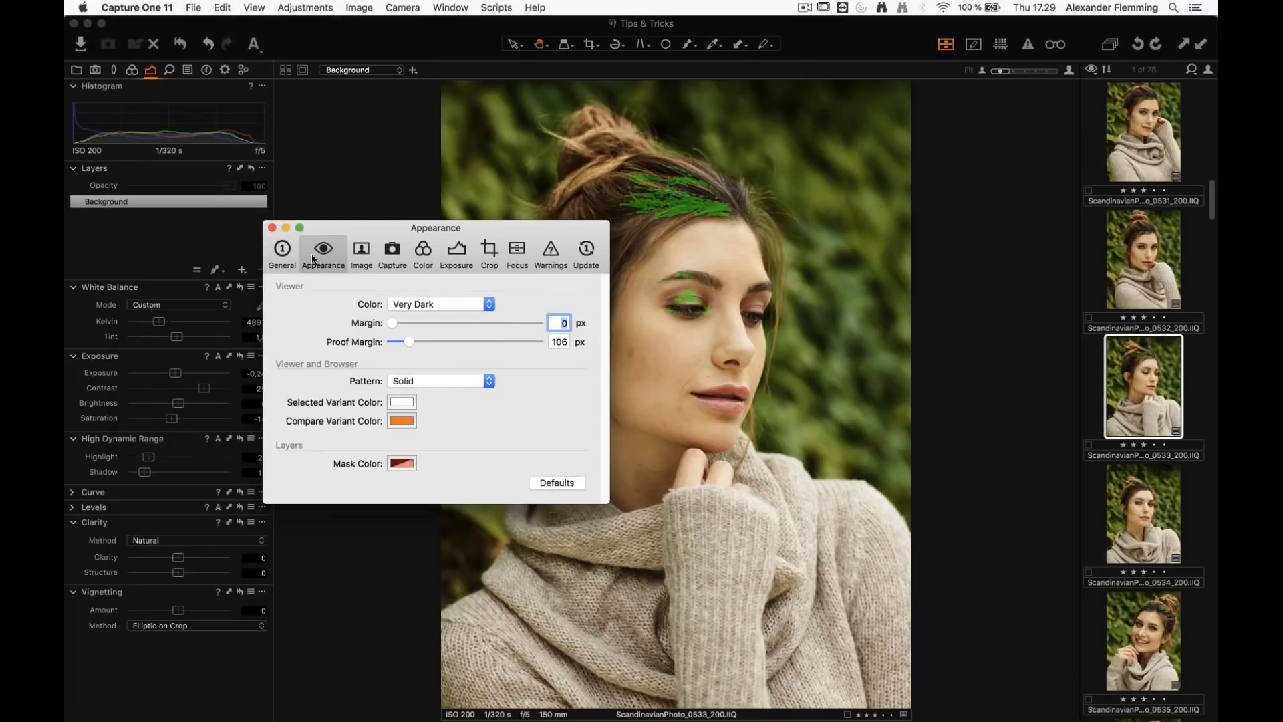
pyautogui.click(512, 255)
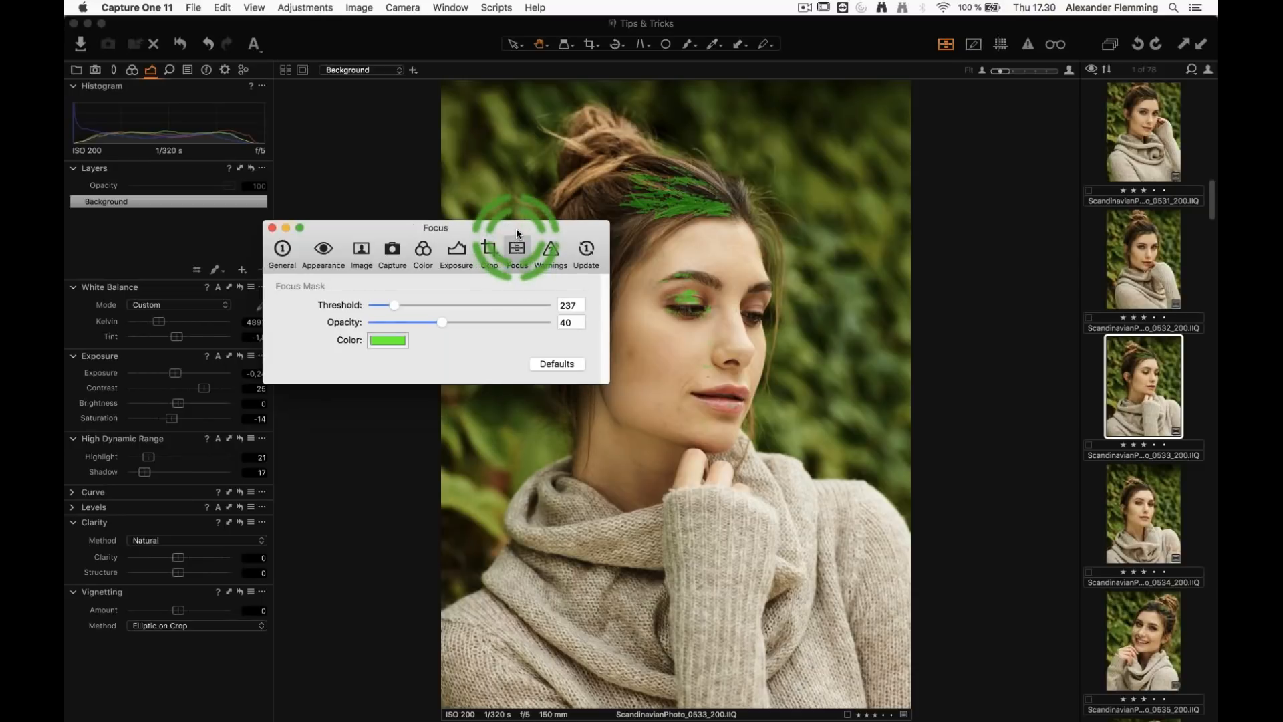
# Set the focus mask opacity to 45 and open the colour picker for the mask colour
pyautogui.moveTo(516, 234); pyautogui.dragTo(474, 287)
pyautogui.moveTo(399, 376)
pyautogui.mouseDown()
pyautogui.moveTo(350, 376)
pyautogui.moveTo(475, 370)
pyautogui.moveTo(408, 376)
pyautogui.mouseUp()
pyautogui.click(349, 375)
pyautogui.click(337, 394)
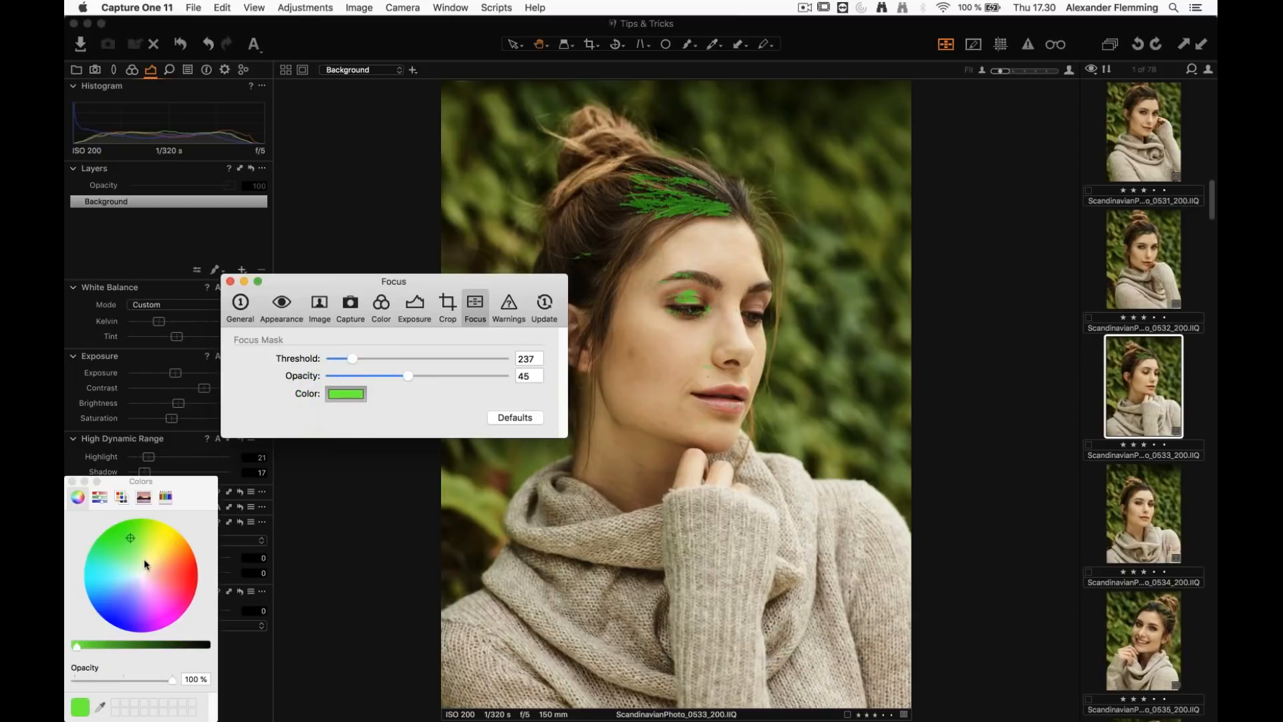
# Close the colour picker and raise the Focus Mask threshold to 447
pyautogui.click(72, 481)
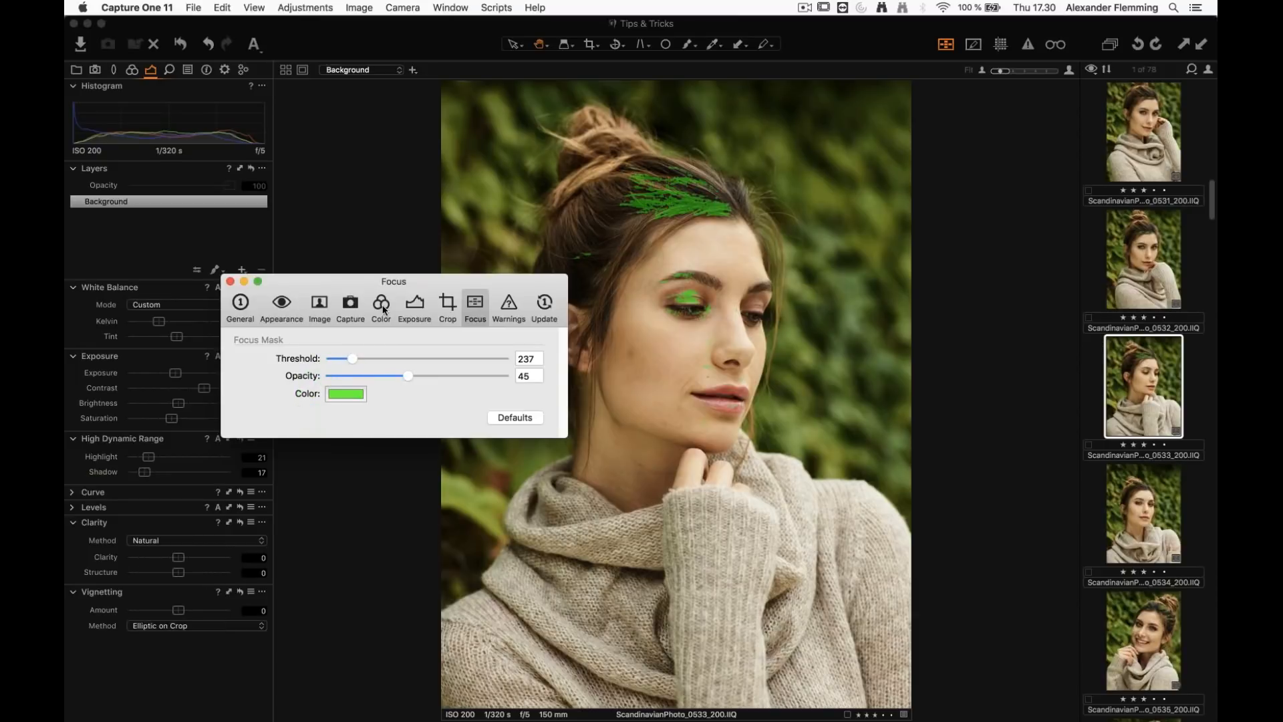
pyautogui.click(351, 359)
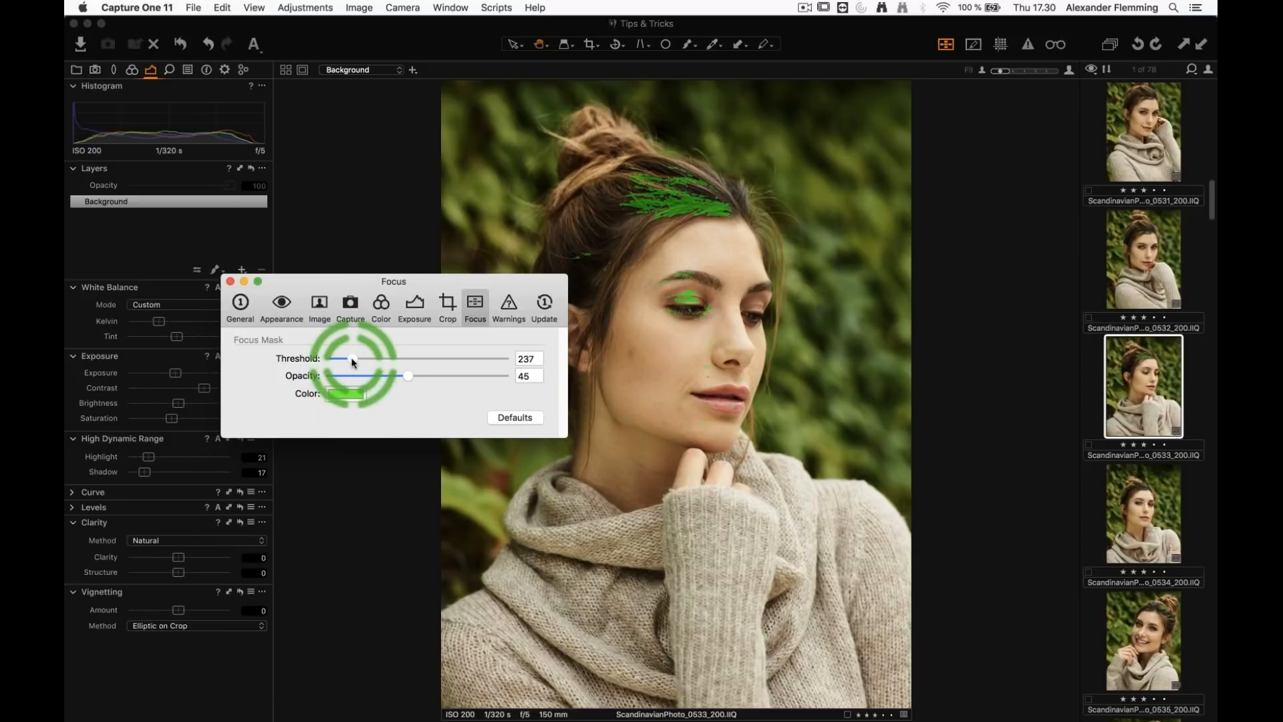
pyautogui.moveTo(351, 357)
pyautogui.mouseDown()
pyautogui.moveTo(468, 354)
pyautogui.moveTo(352, 353)
pyautogui.mouseUp()
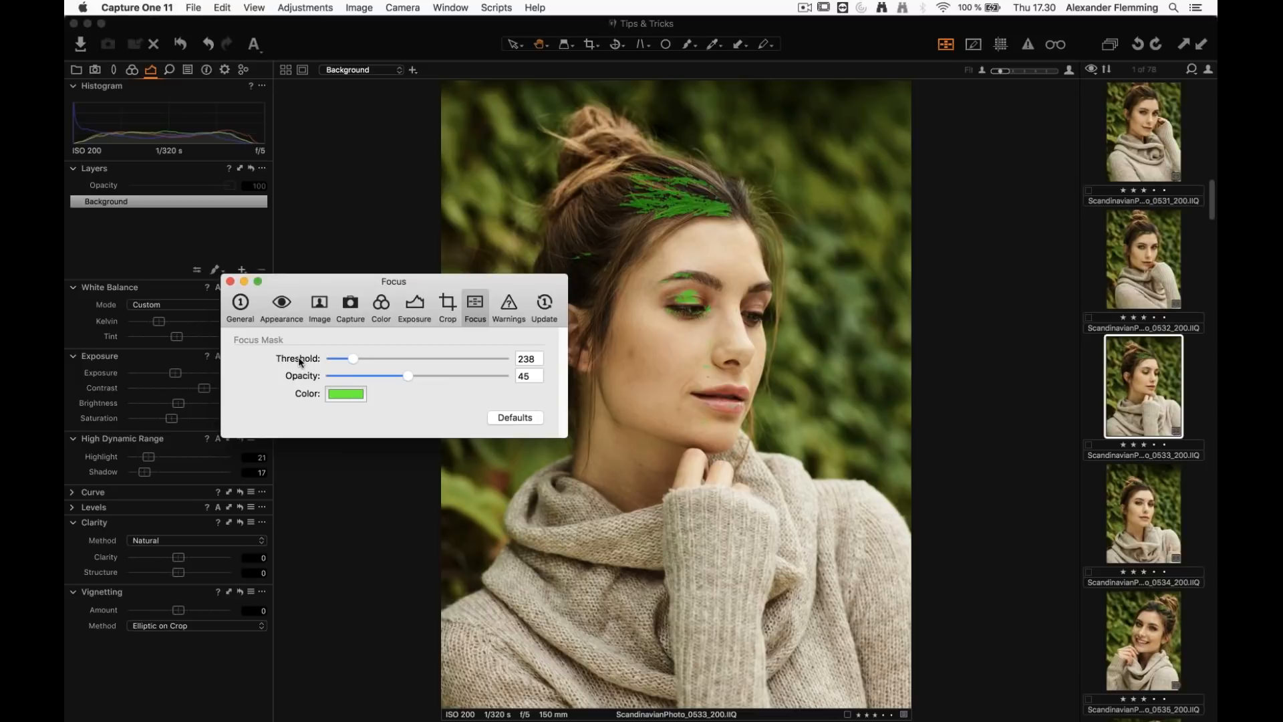
pyautogui.click(357, 361)
pyautogui.moveTo(356, 359); pyautogui.dragTo(354, 361)
pyautogui.moveTo(360, 358); pyautogui.dragTo(352, 362)
pyautogui.click(353, 361)
pyautogui.moveTo(352, 359); pyautogui.dragTo(473, 357)
pyautogui.moveTo(471, 281); pyautogui.dragTo(388, 266)
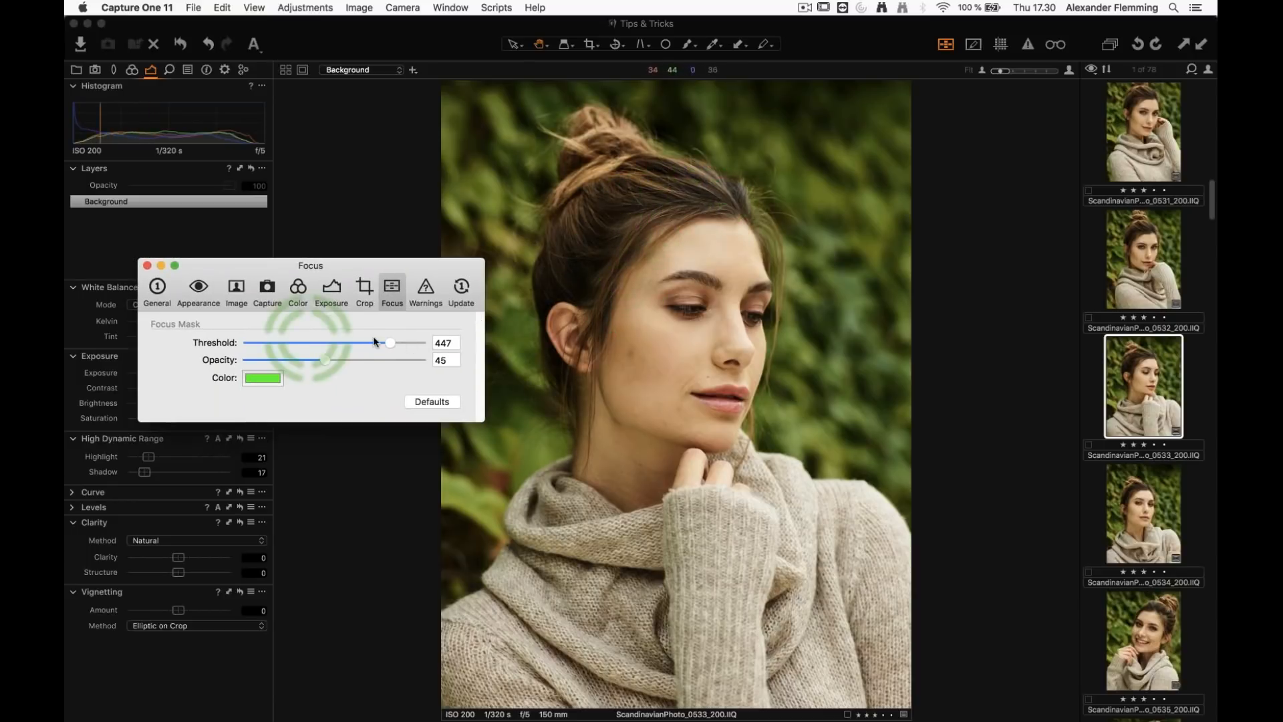
# Set the Focus Mask threshold to 245, then close the preferences and turn off the focus mask on the portrait
pyautogui.moveTo(395, 340); pyautogui.dragTo(274, 345)
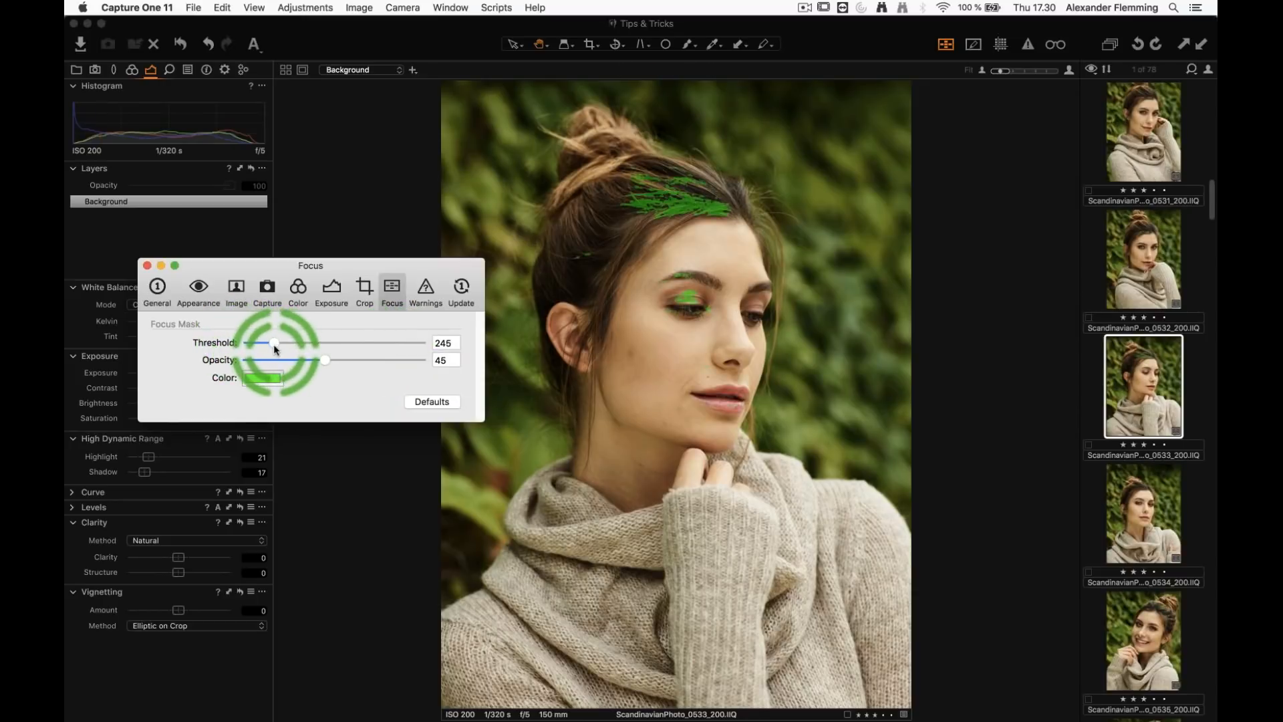
pyautogui.moveTo(346, 262); pyautogui.dragTo(431, 178)
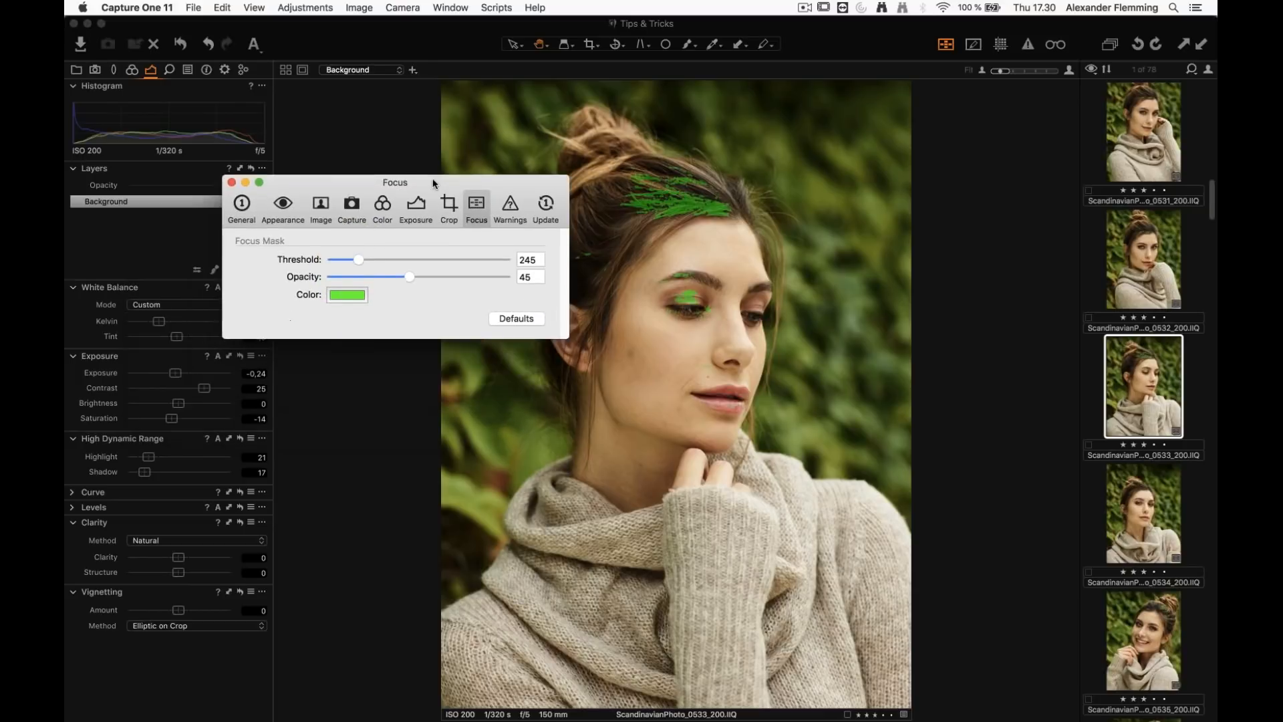
pyautogui.click(231, 182)
pyautogui.click(946, 45)
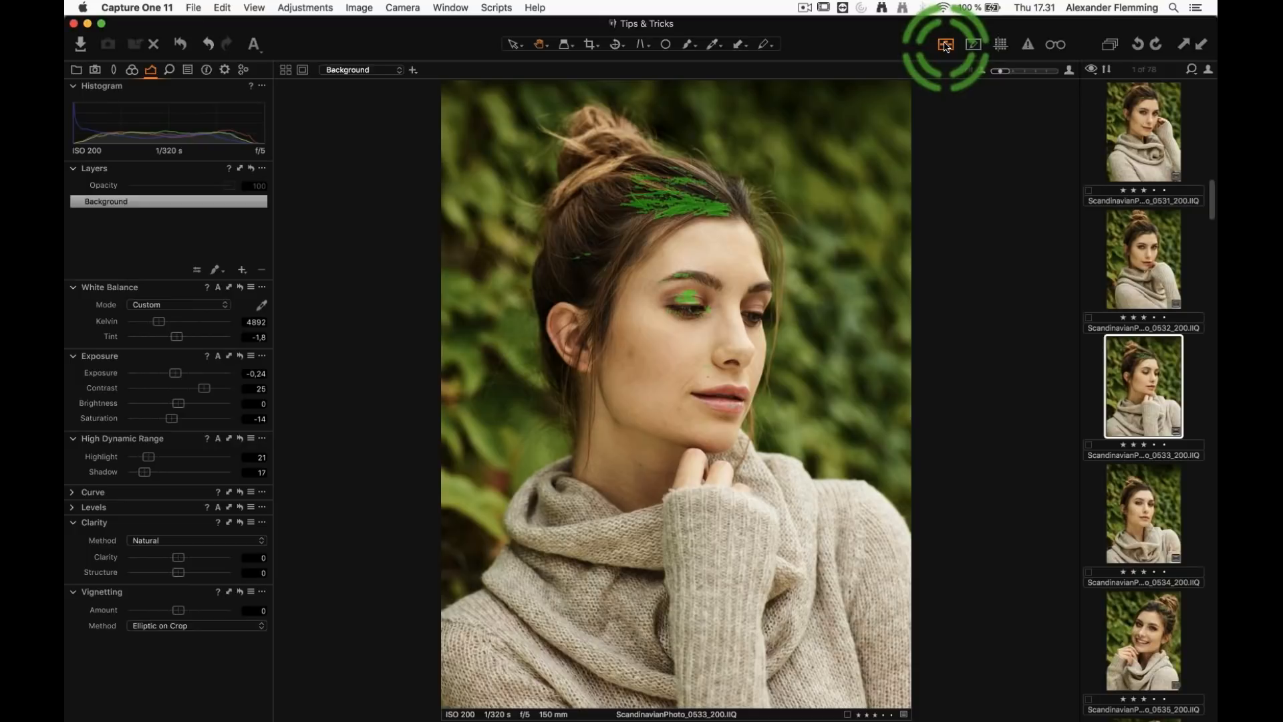
pyautogui.click(137, 7)
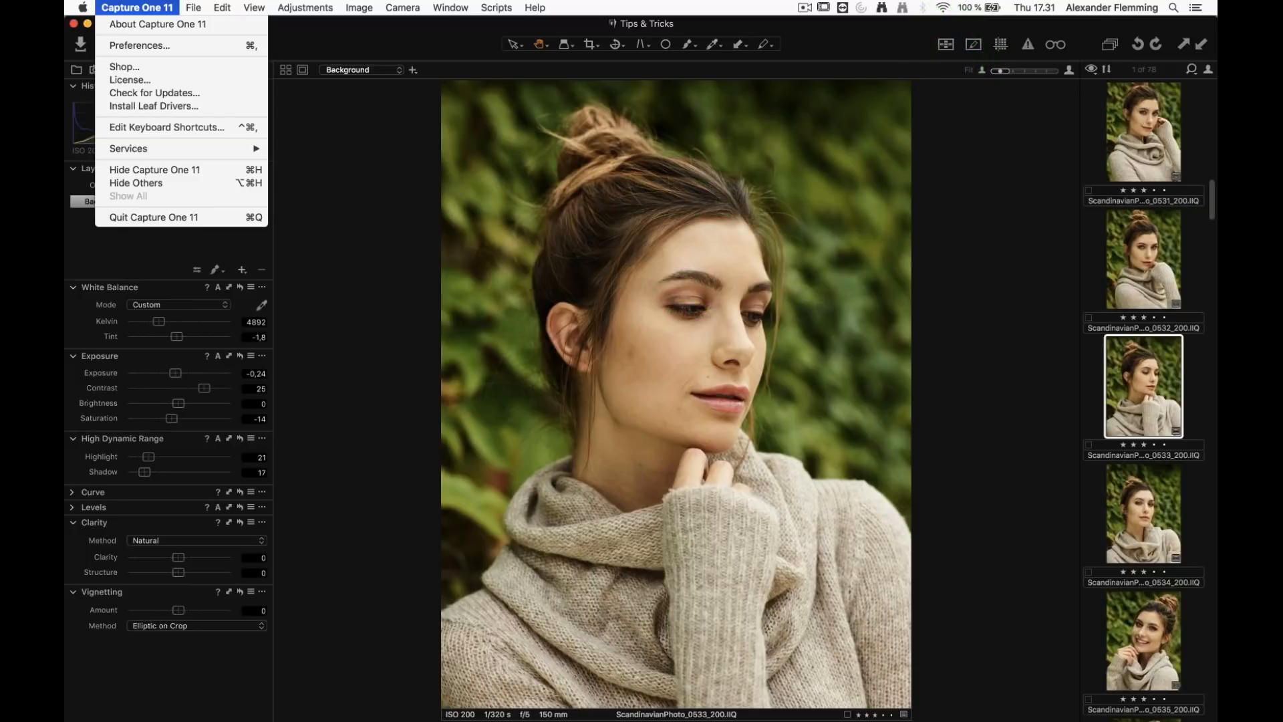
pyautogui.click(159, 48)
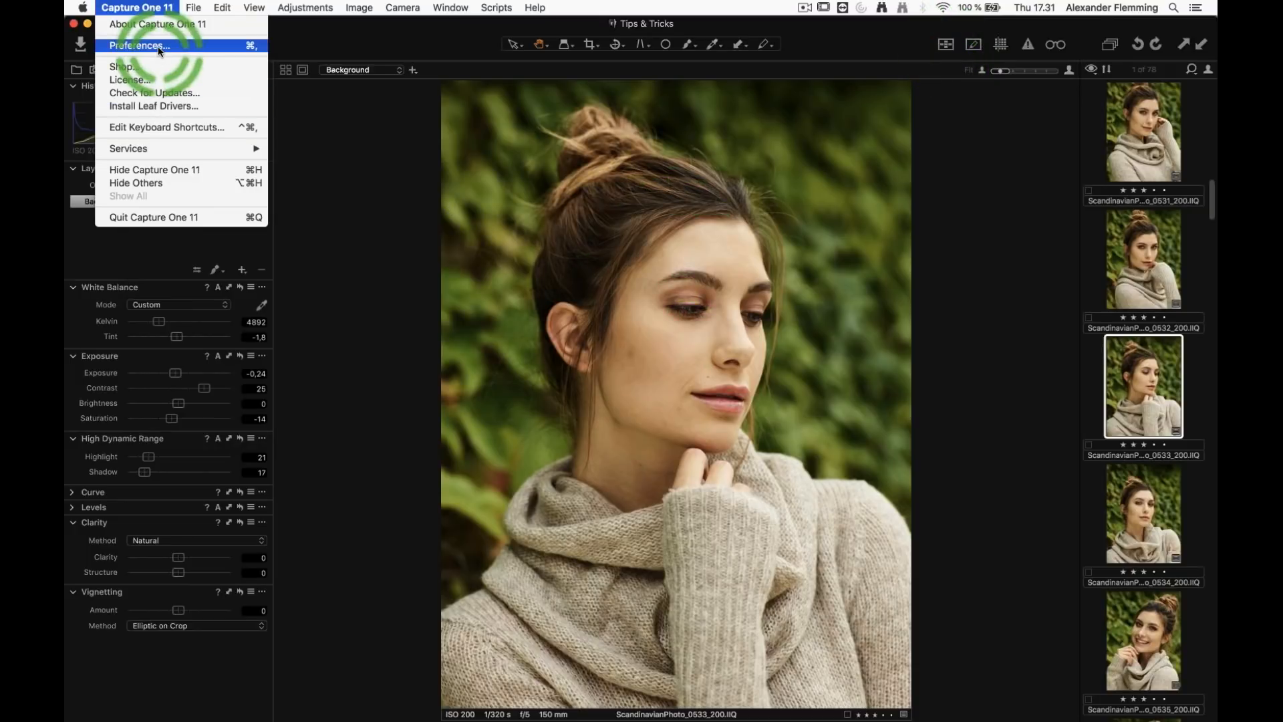
pyautogui.moveTo(337, 179); pyautogui.dragTo(414, 172)
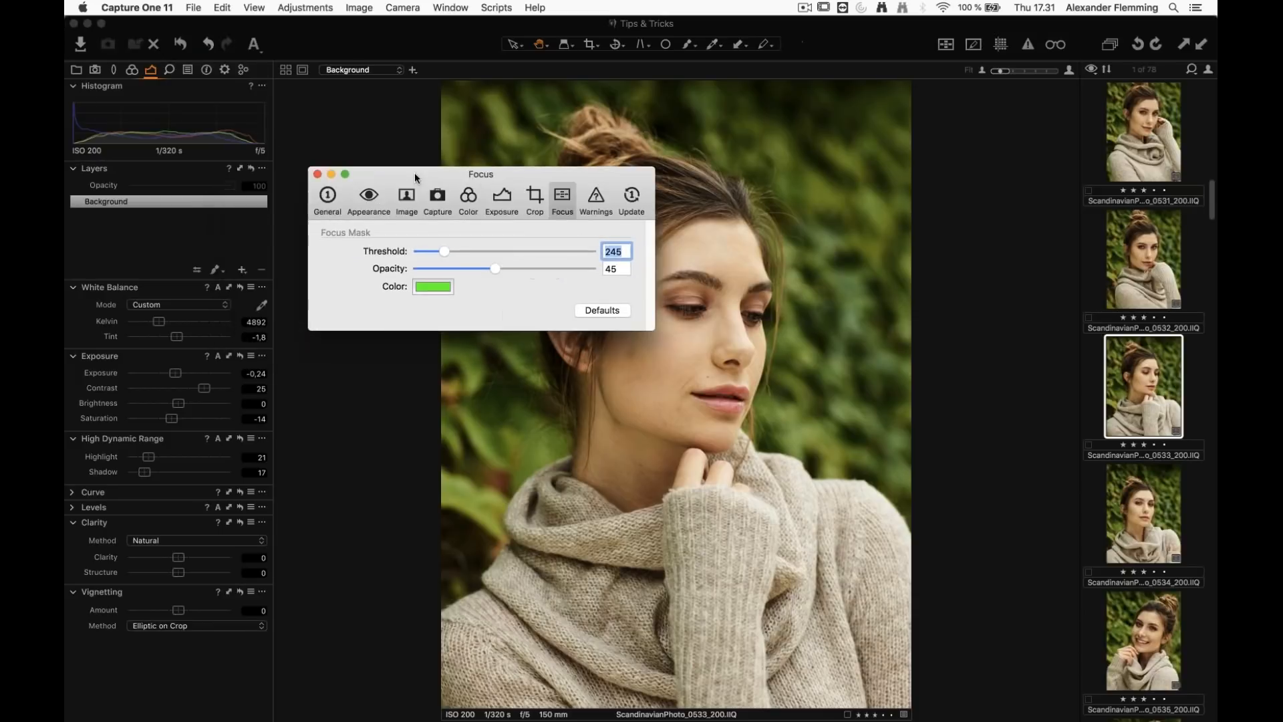
pyautogui.click(317, 174)
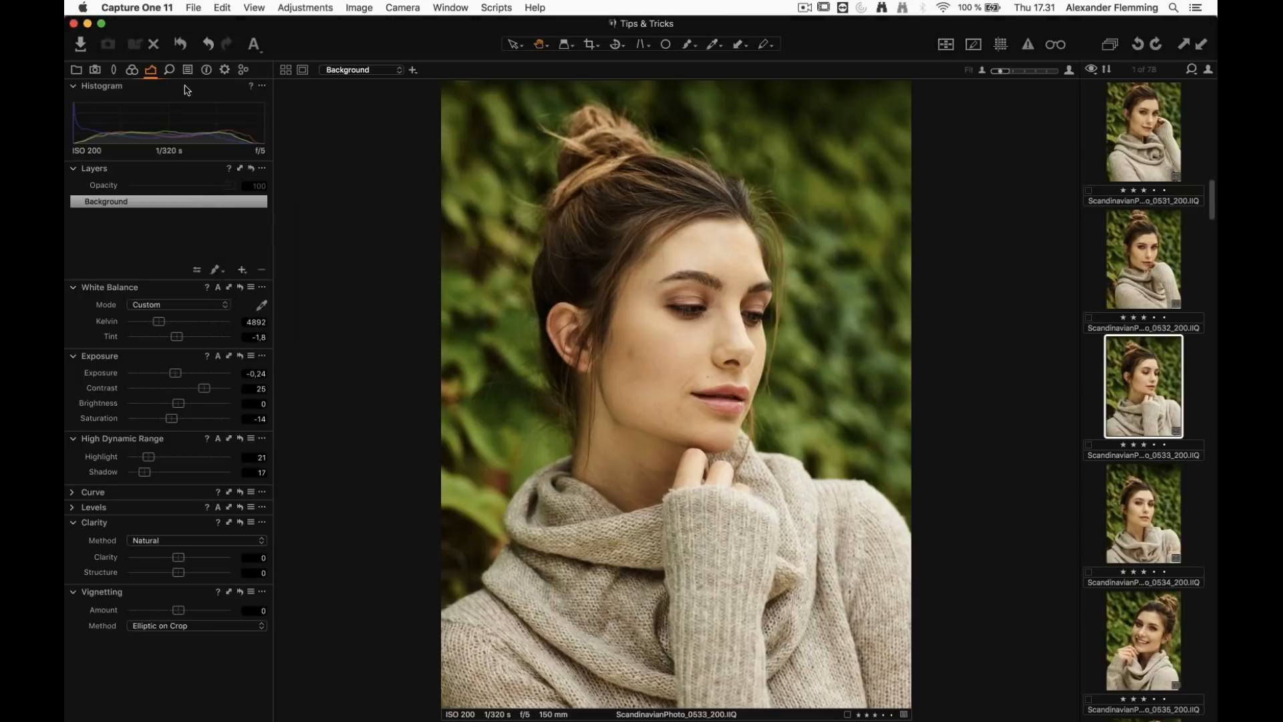
# Expand the Levels tool and collapse the High Dynamic Range, Exposure and White Balance tools
pyautogui.click(79, 506)
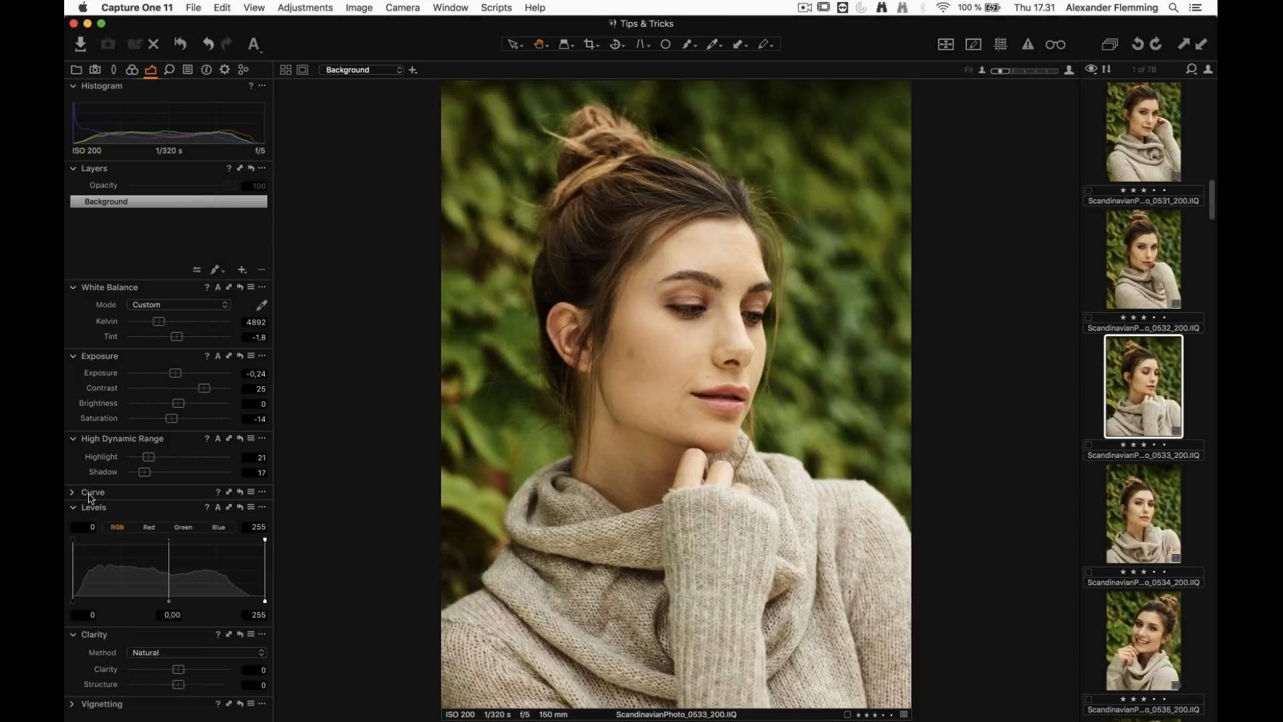
pyautogui.click(73, 438)
pyautogui.click(72, 355)
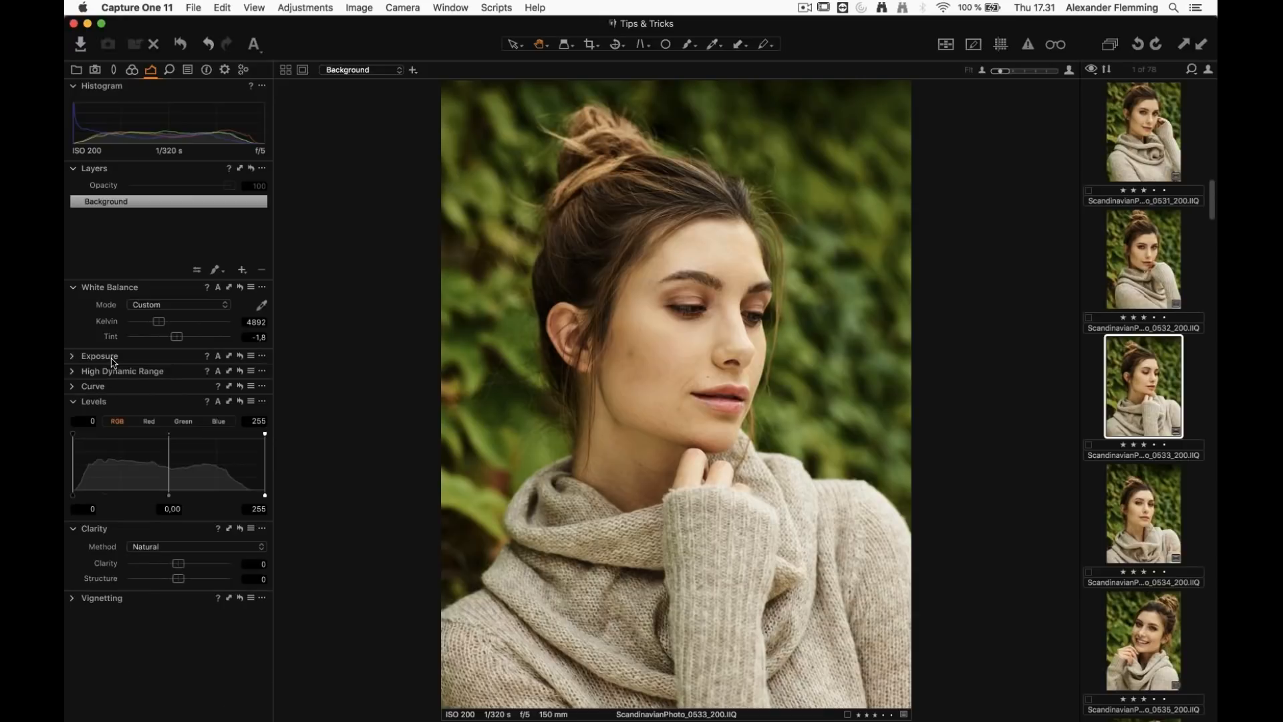
pyautogui.click(73, 288)
# Turn on the exposure warning and set the RGB Levels input points to 19 for shadows and 201 for highlights
pyautogui.click(264, 443)
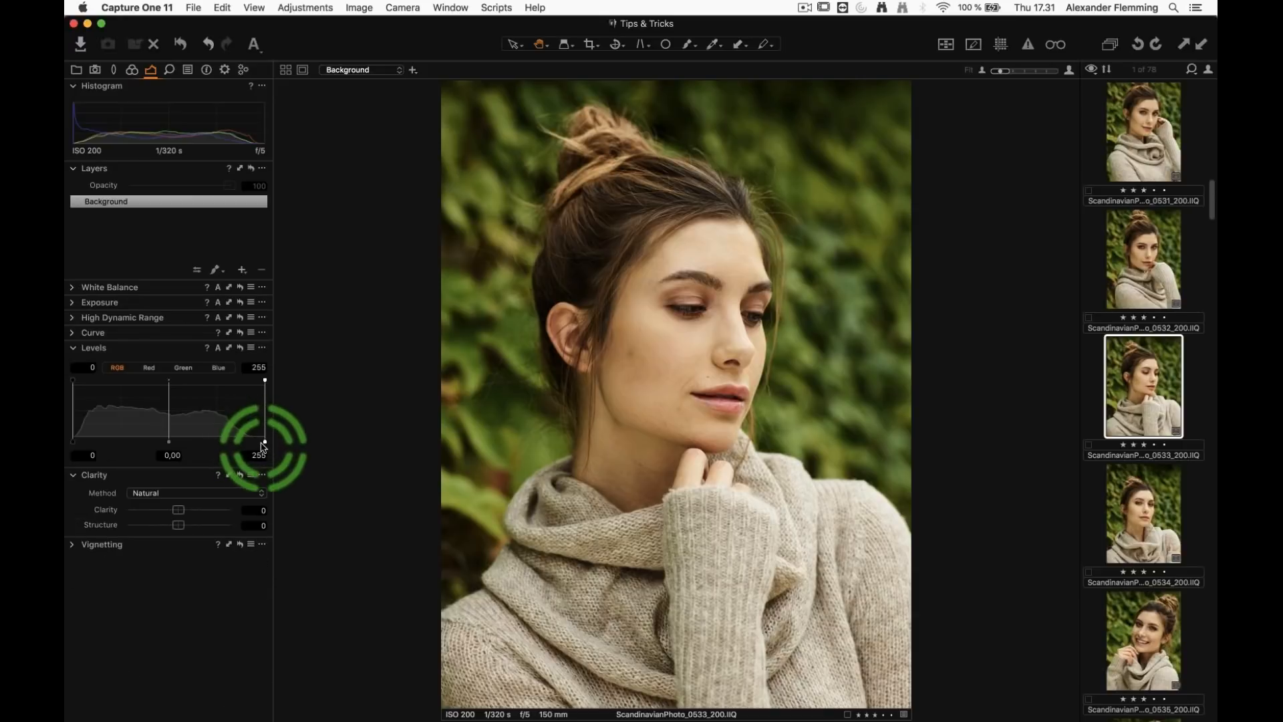
pyautogui.click(1029, 47)
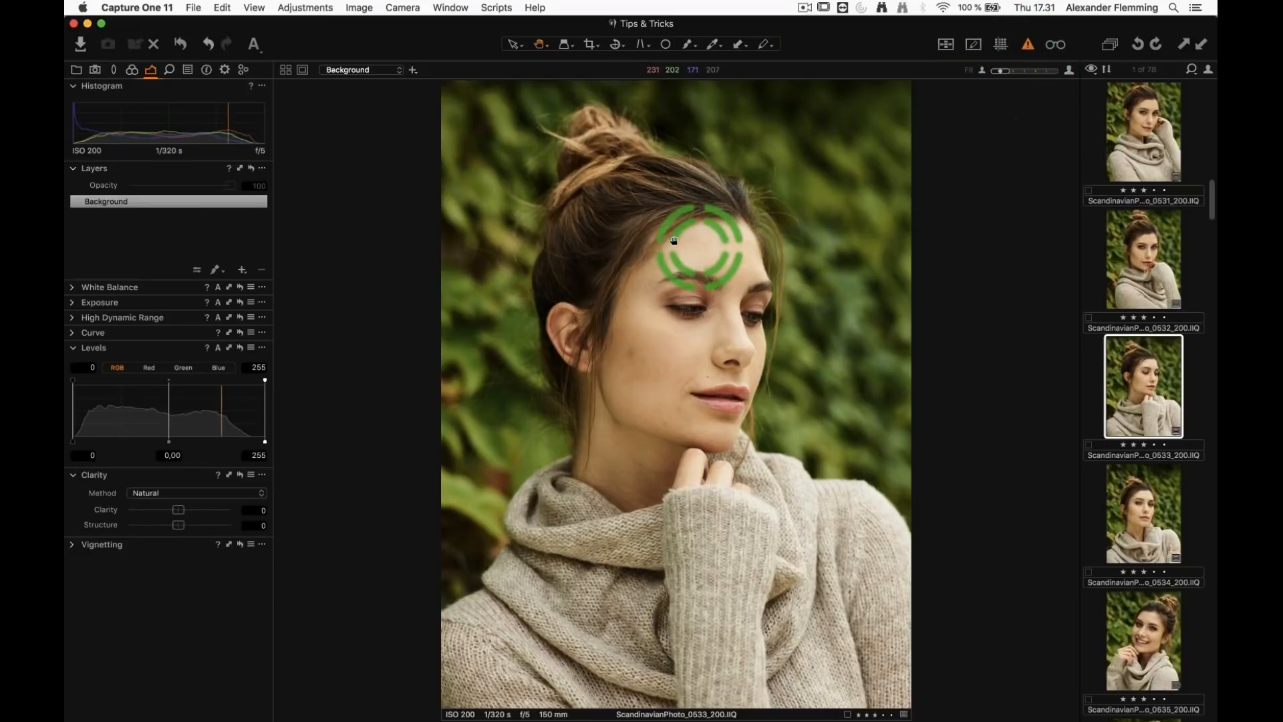
pyautogui.moveTo(265, 442); pyautogui.dragTo(208, 441)
pyautogui.click(687, 359)
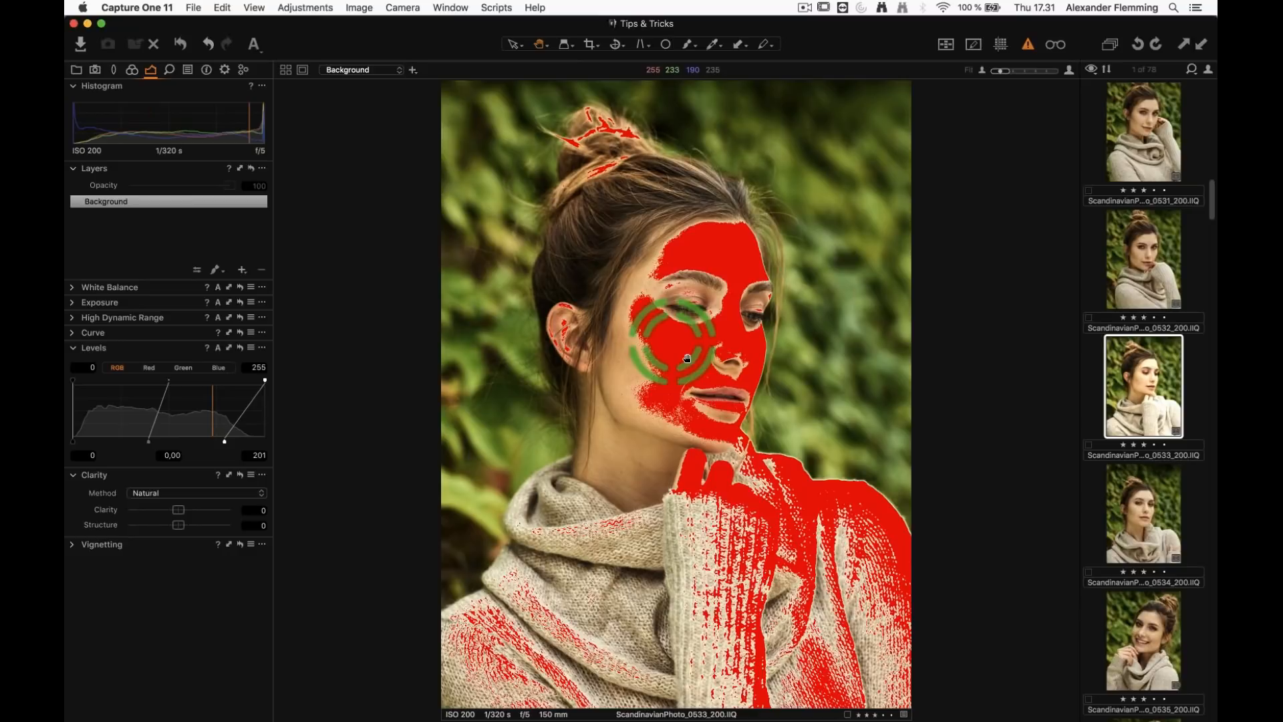
pyautogui.moveTo(74, 441); pyautogui.dragTo(87, 440)
# Open the Exposure preferences clear of the face and disable the shadow warning
pyautogui.click(137, 7)
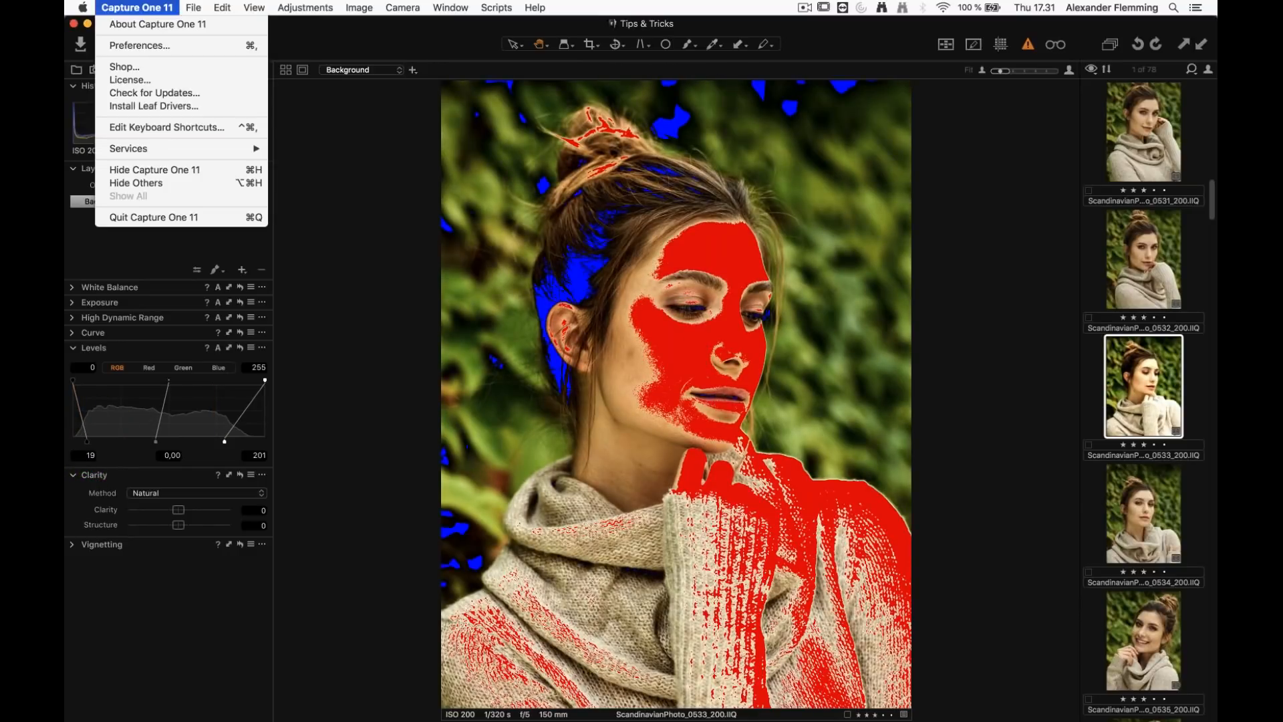
pyautogui.click(148, 46)
pyautogui.click(502, 201)
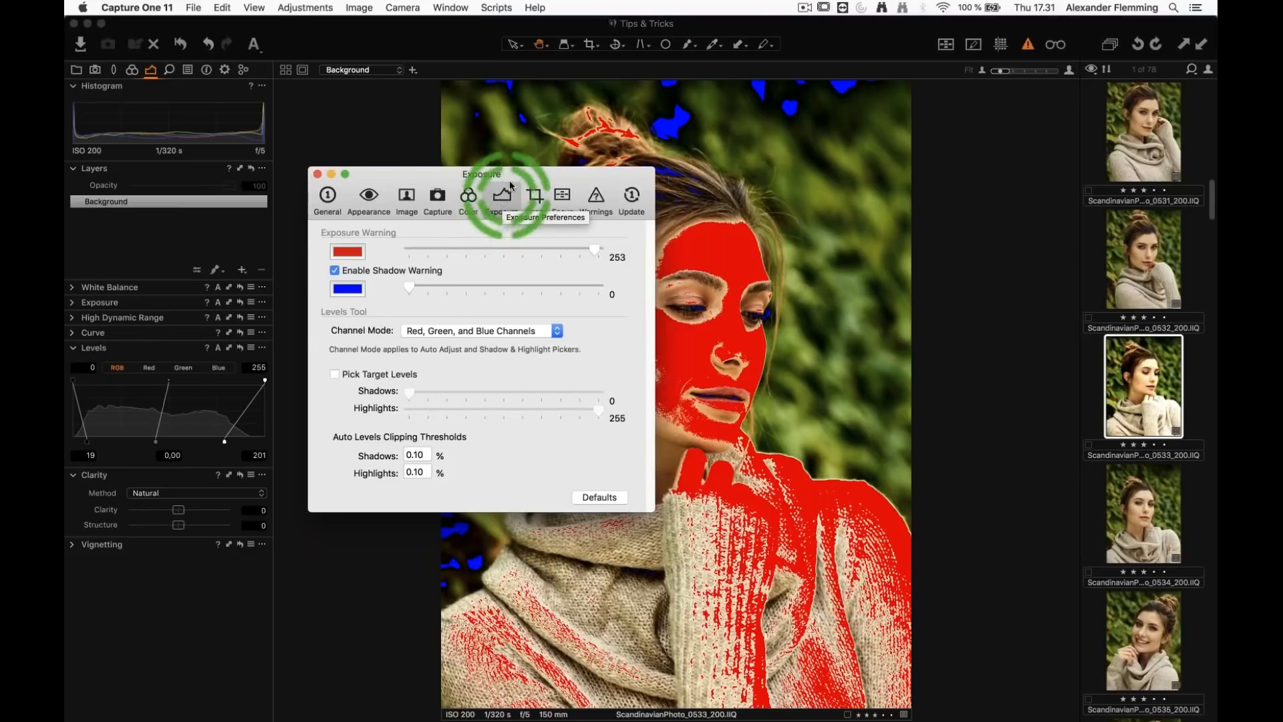
pyautogui.moveTo(516, 188); pyautogui.dragTo(401, 358)
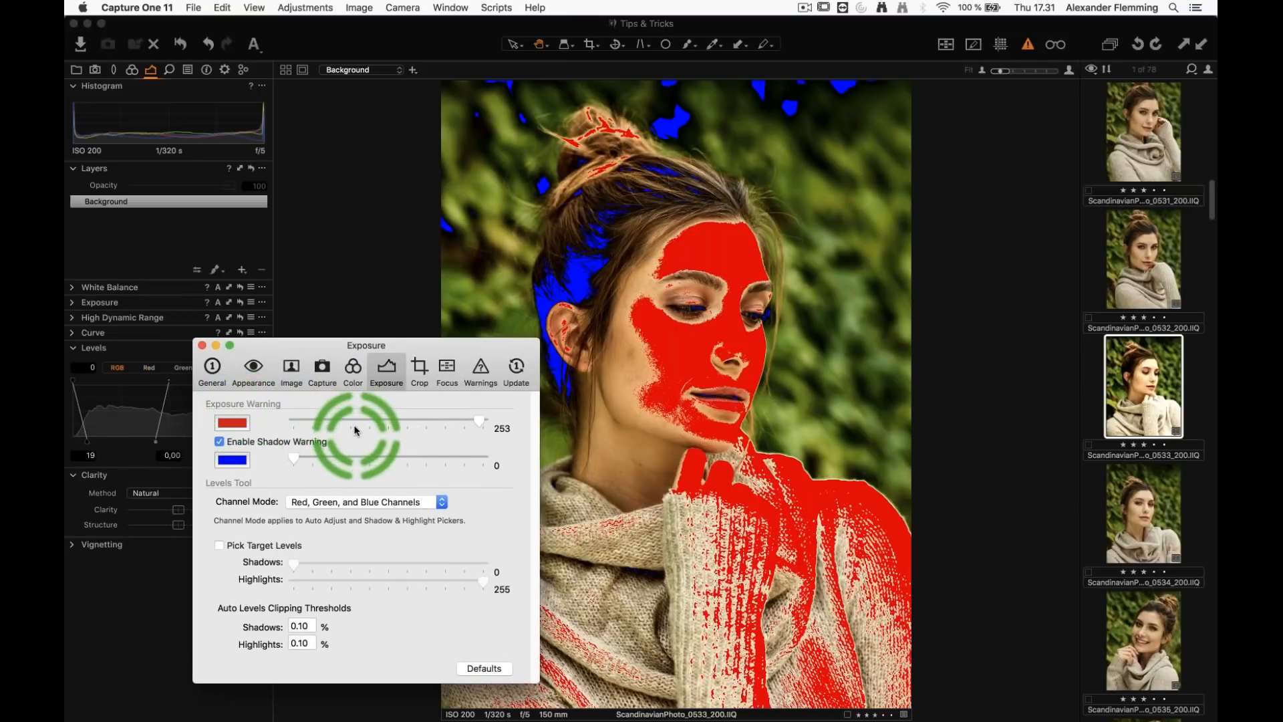
pyautogui.click(220, 442)
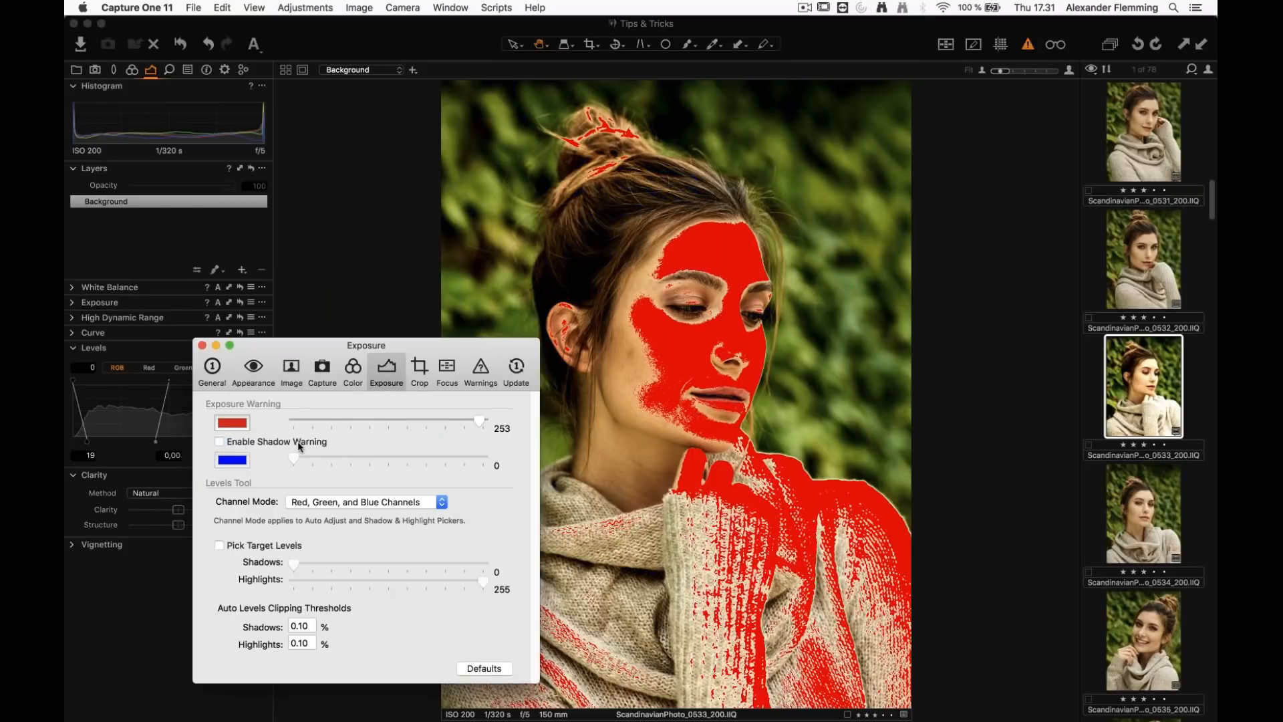
pyautogui.moveTo(314, 355); pyautogui.dragTo(300, 371)
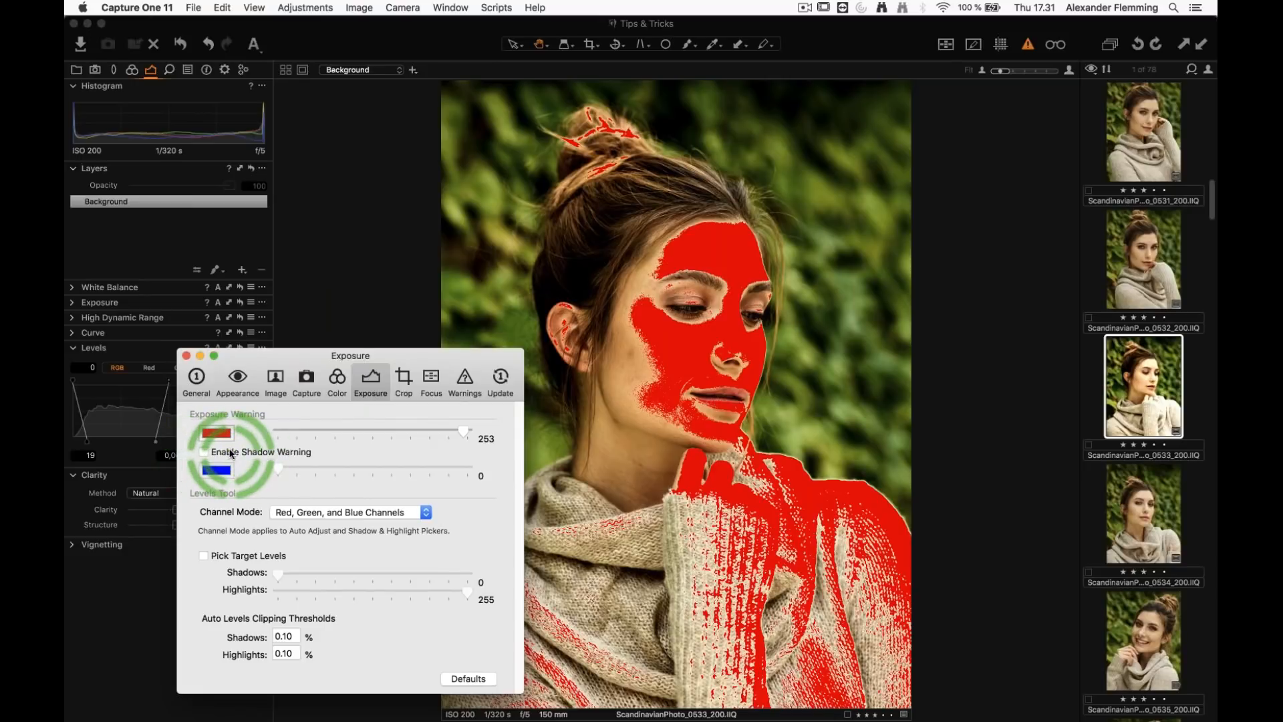
# Enable the shadow warning again and set the exposure warning thresholds to 249 for highlights and 0 for shadows
pyautogui.moveTo(352, 356); pyautogui.dragTo(280, 291)
pyautogui.click(133, 387)
pyautogui.moveTo(208, 404); pyautogui.dragTo(215, 406)
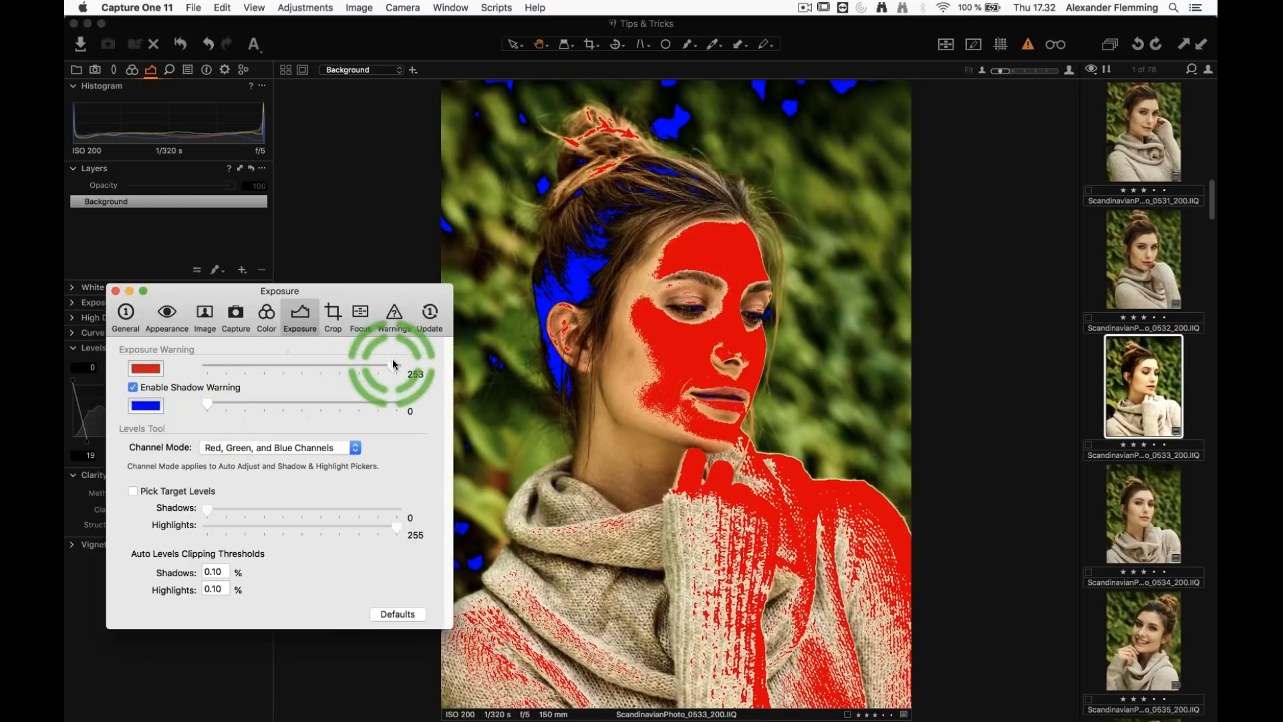
pyautogui.moveTo(393, 367)
pyautogui.mouseDown()
pyautogui.moveTo(343, 373)
pyautogui.moveTo(394, 368)
pyautogui.mouseUp()
pyautogui.moveTo(207, 404)
pyautogui.mouseDown()
pyautogui.moveTo(269, 405)
pyautogui.moveTo(208, 405)
pyautogui.mouseUp()
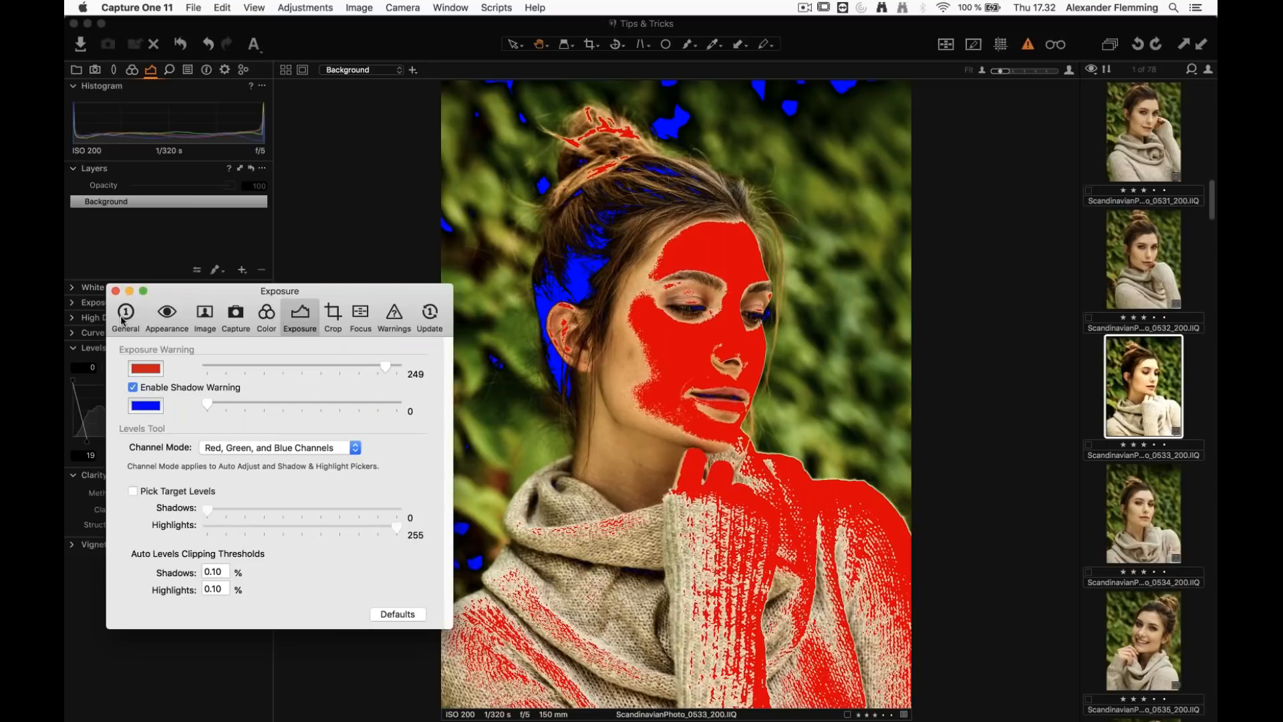
# Turn off the exposure warning and set the RGB Levels input points to 6 for shadows and 236 for highlights
pyautogui.click(116, 291)
pyautogui.click(1027, 47)
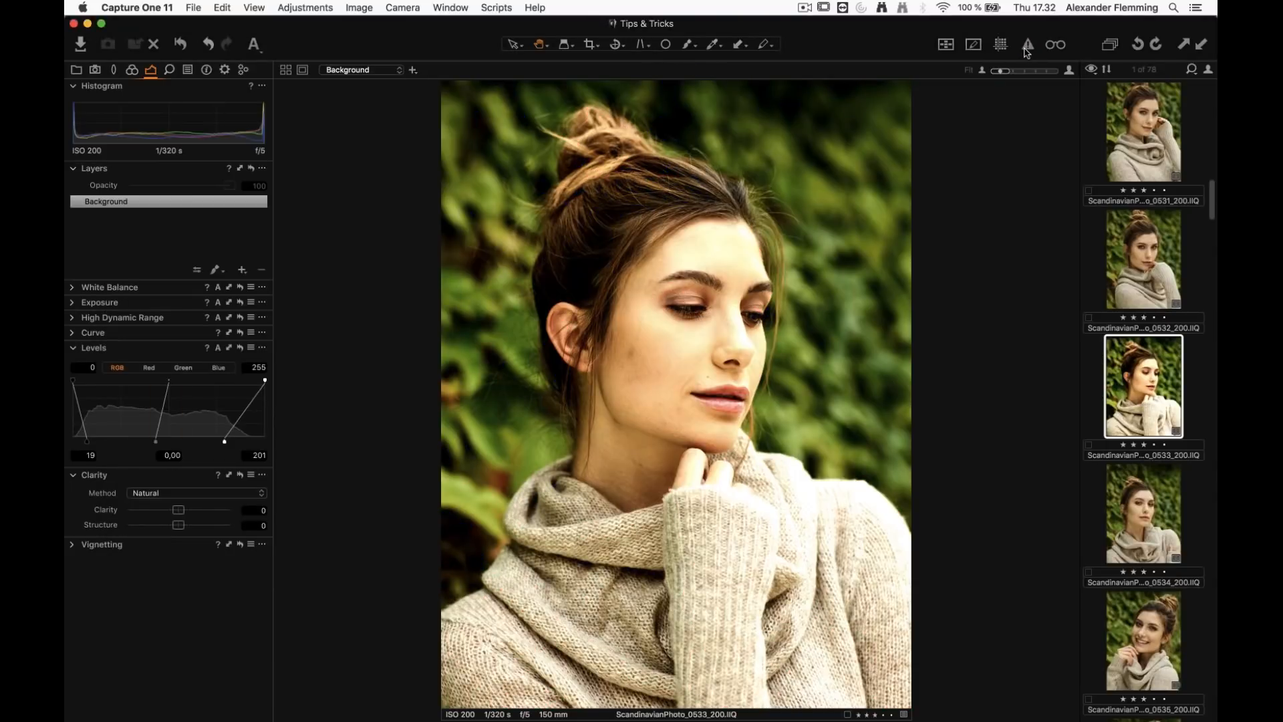
pyautogui.moveTo(224, 441); pyautogui.dragTo(257, 439)
pyautogui.moveTo(89, 443); pyautogui.dragTo(78, 442)
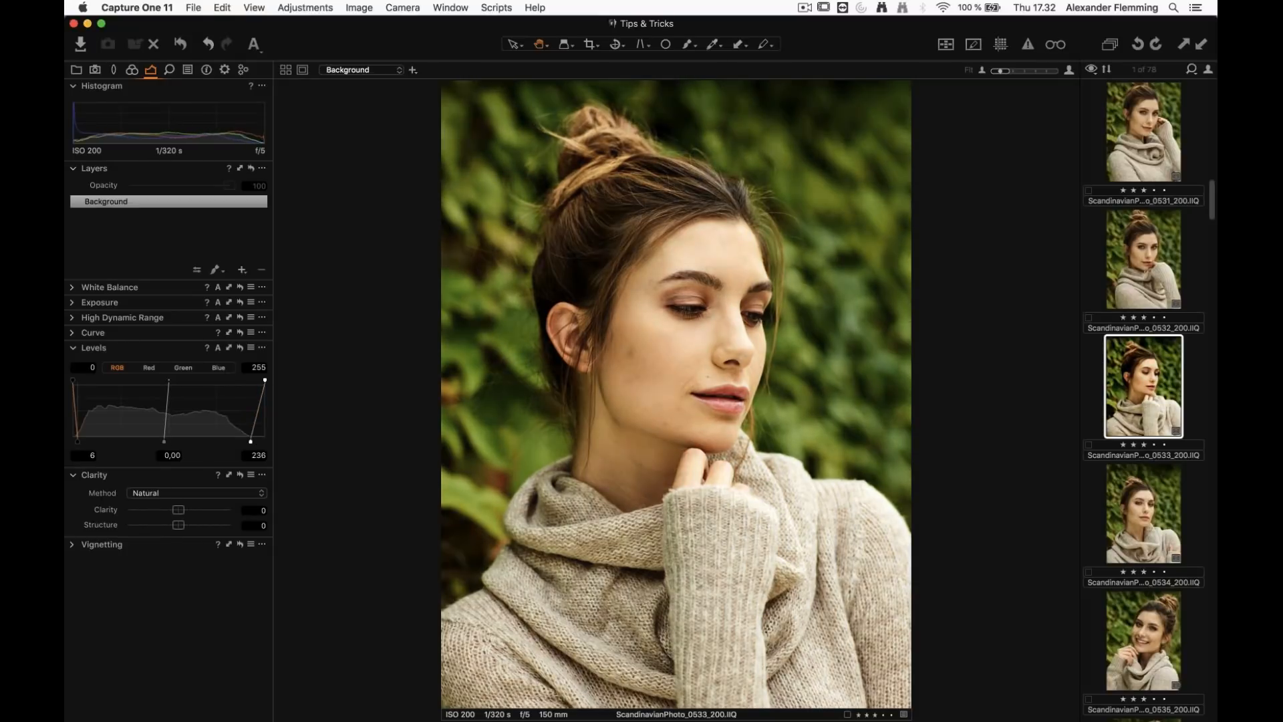
# Set the exposure warning thresholds in the preferences to 252 for highlights and 2 for shadows
pyautogui.click(137, 8)
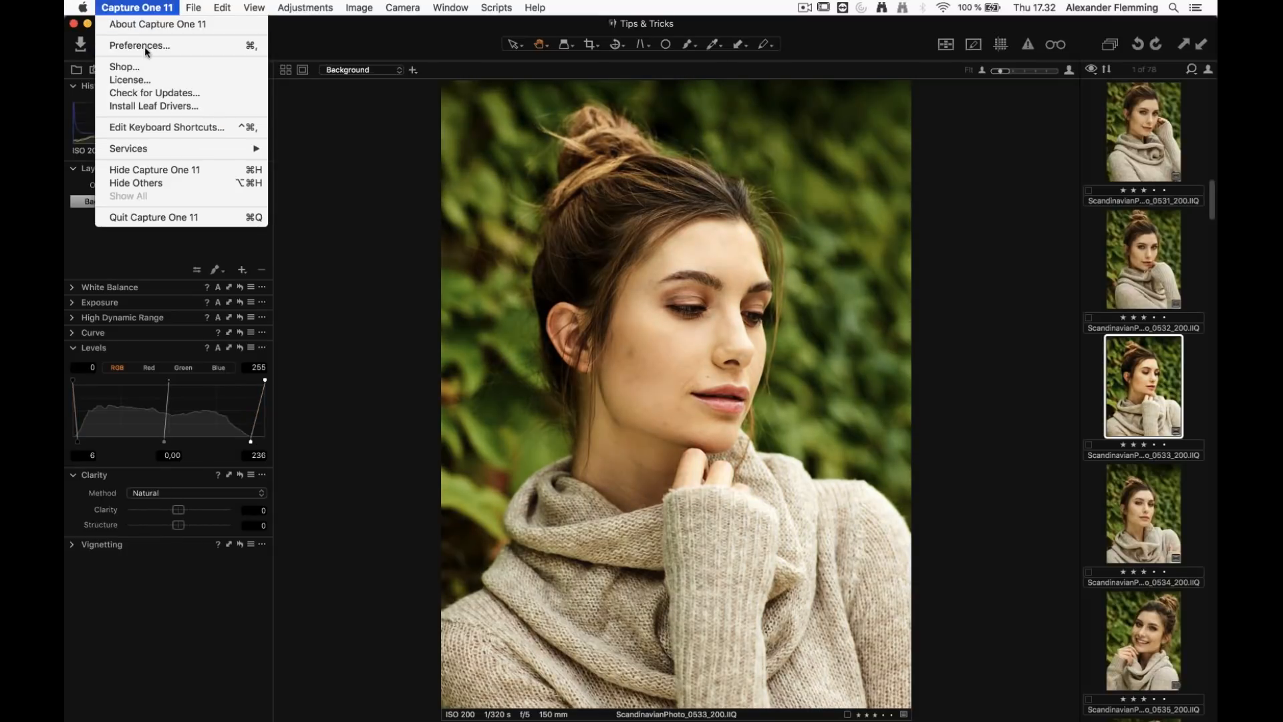
pyautogui.click(144, 46)
pyautogui.moveTo(388, 372); pyautogui.dragTo(394, 369)
pyautogui.moveTo(208, 405); pyautogui.dragTo(214, 404)
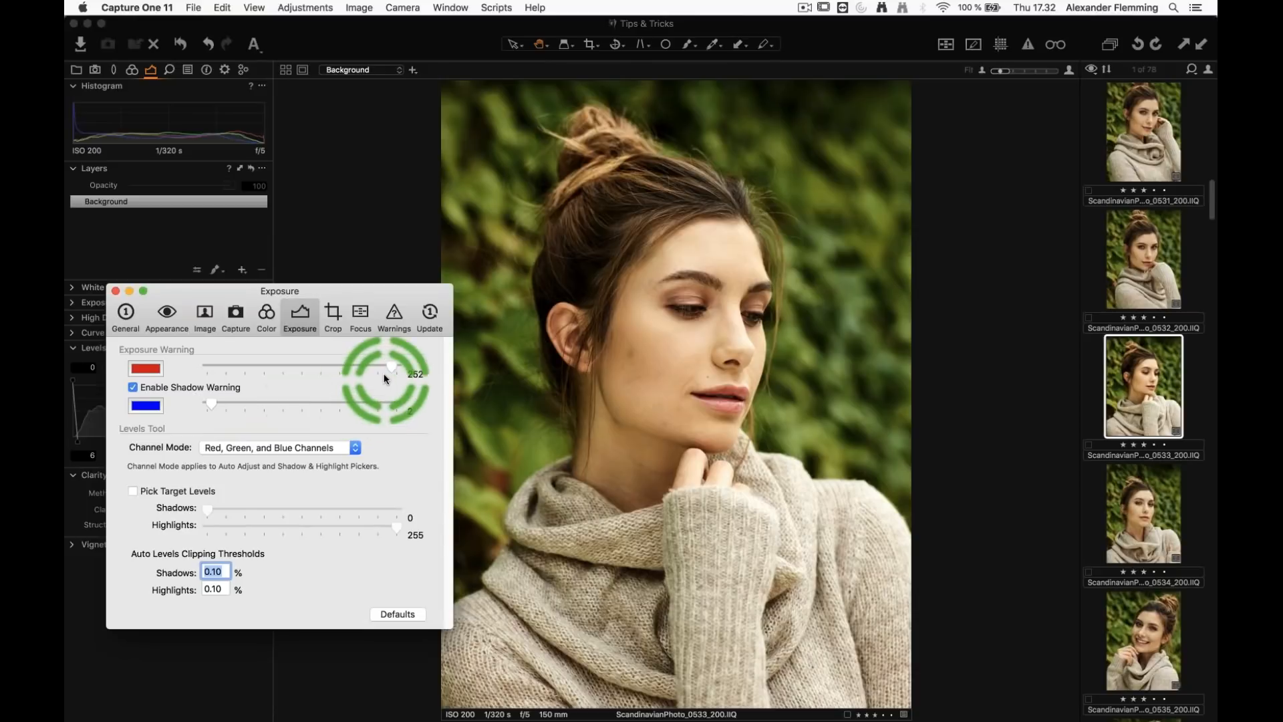
pyautogui.click(115, 291)
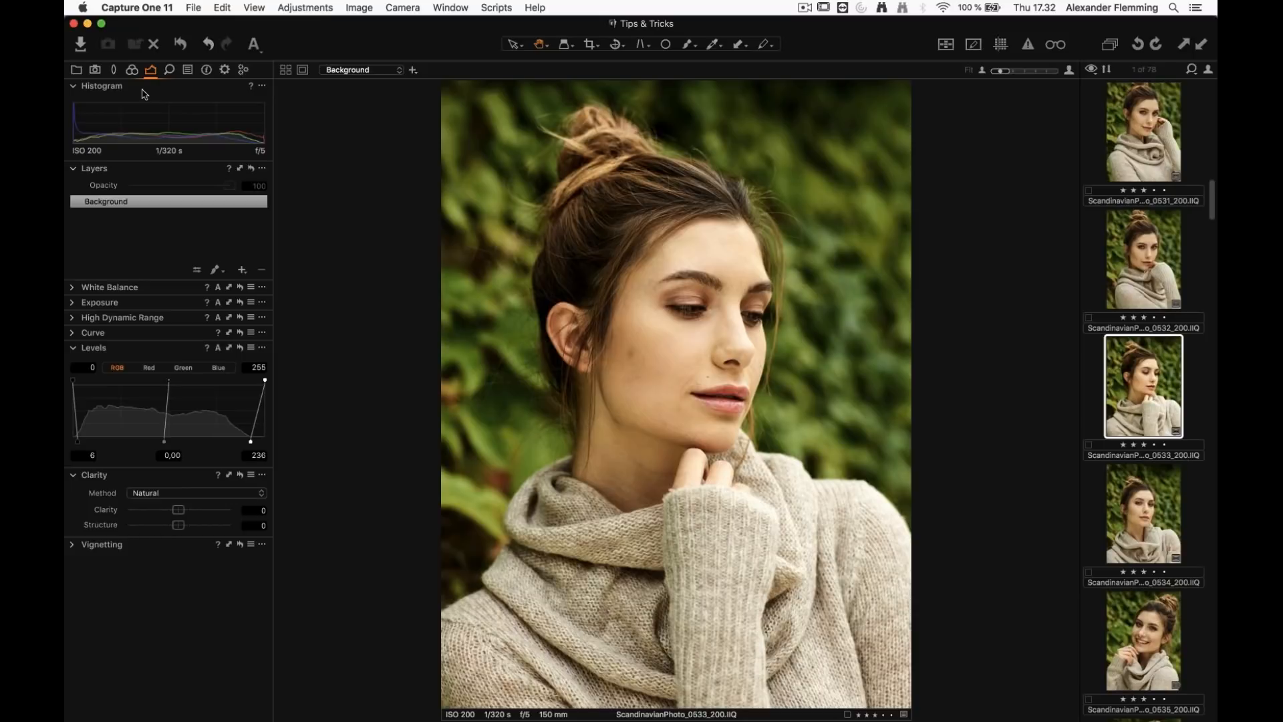
# Set the viewer's Proof Margin to 20 px in the Appearance preferences and display the portrait with the proof margin
pyautogui.click(137, 7)
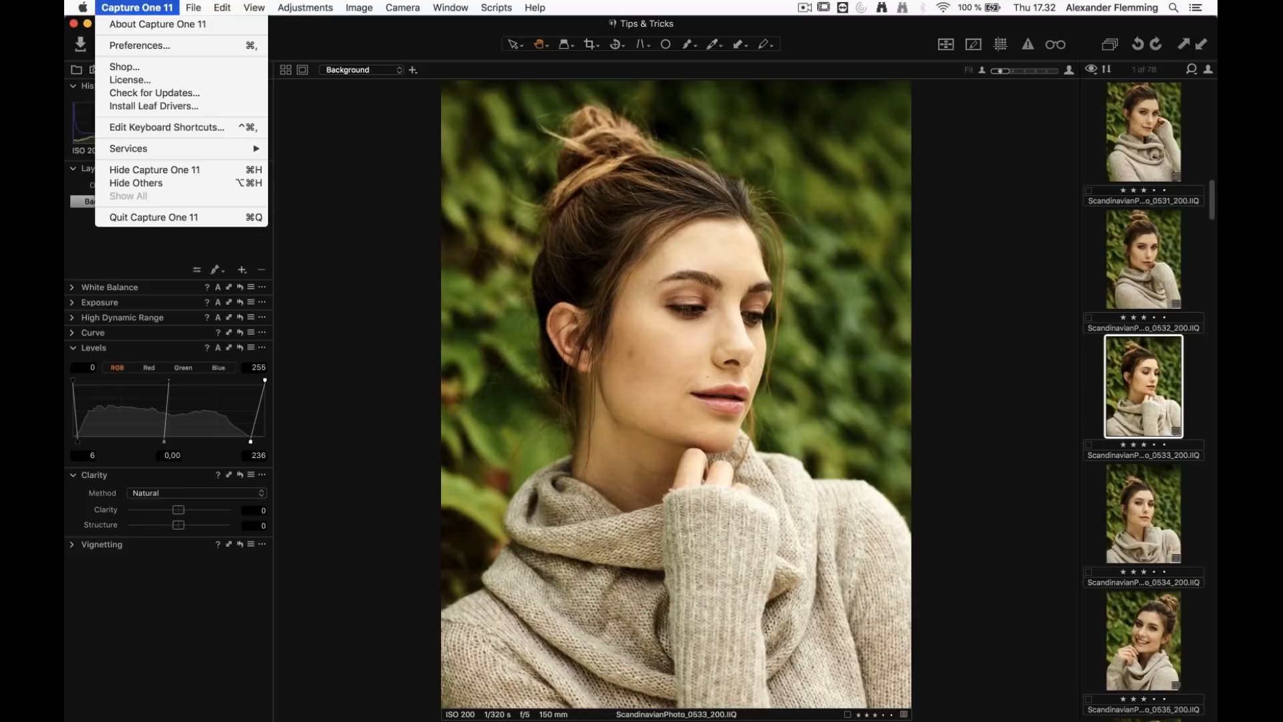
pyautogui.click(187, 46)
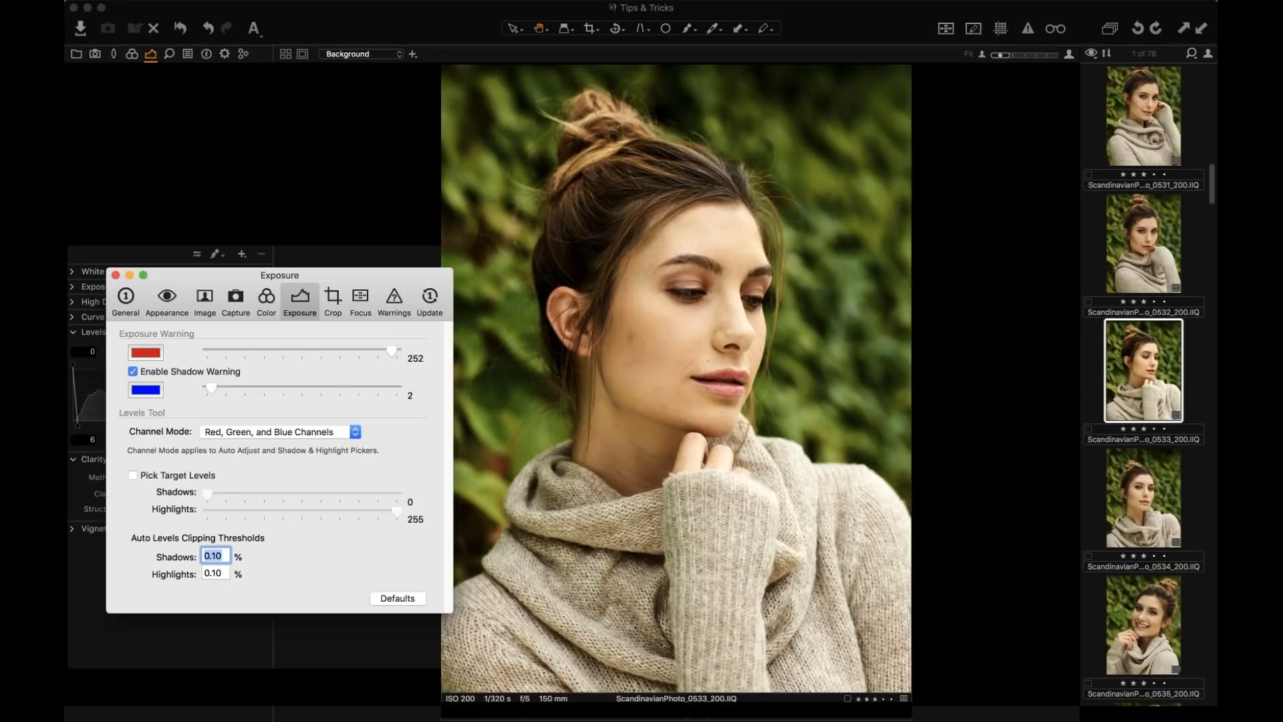
pyautogui.moveTo(328, 271); pyautogui.dragTo(496, 231)
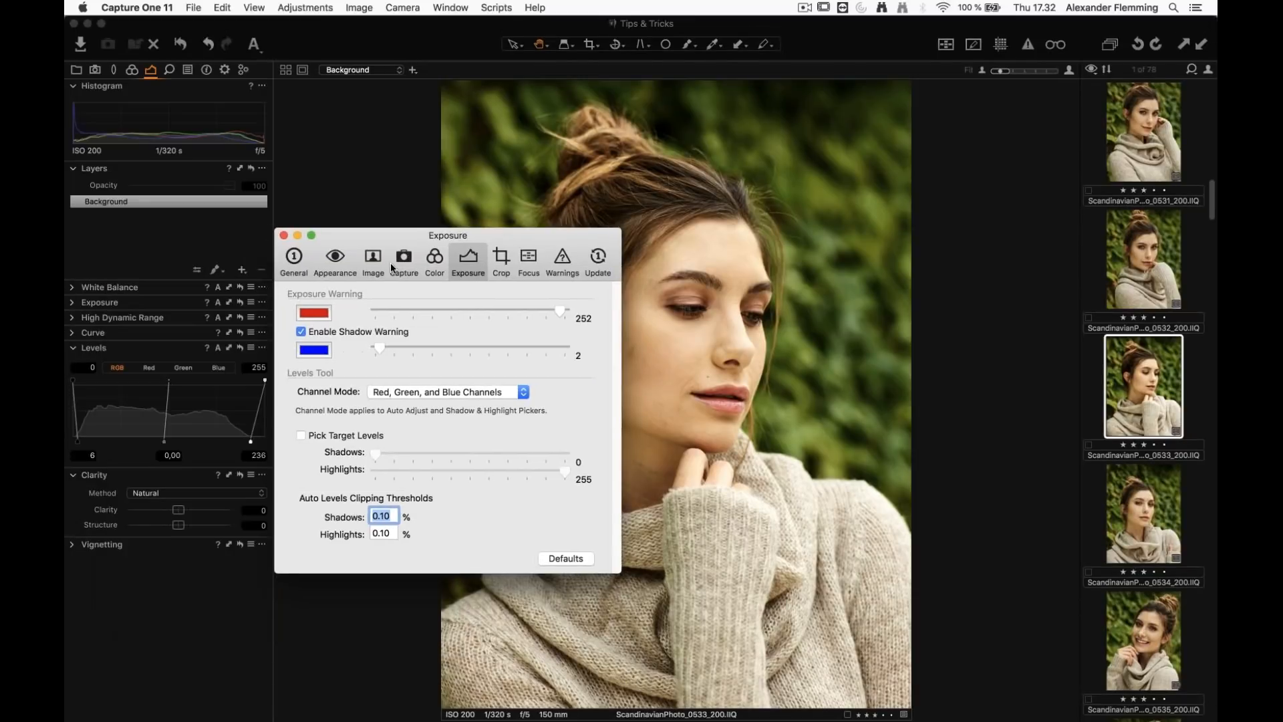
pyautogui.click(347, 259)
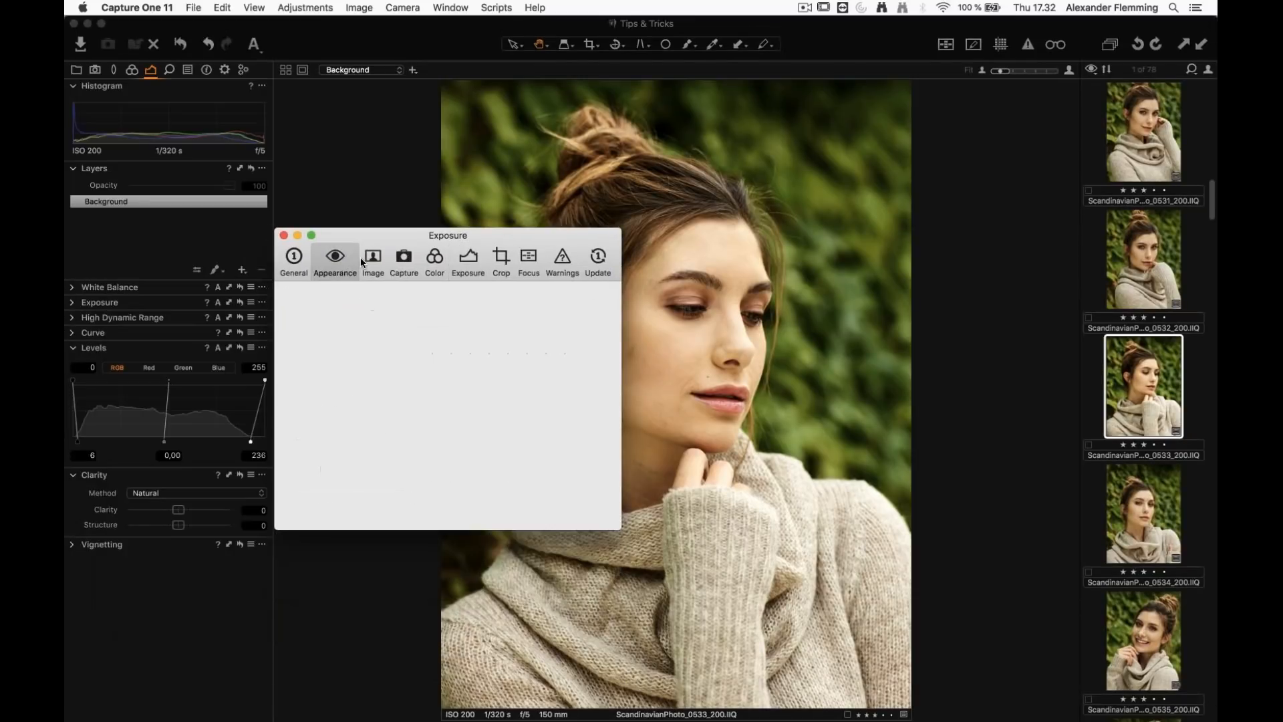
pyautogui.click(369, 259)
pyautogui.click(335, 258)
pyautogui.moveTo(420, 349); pyautogui.dragTo(407, 350)
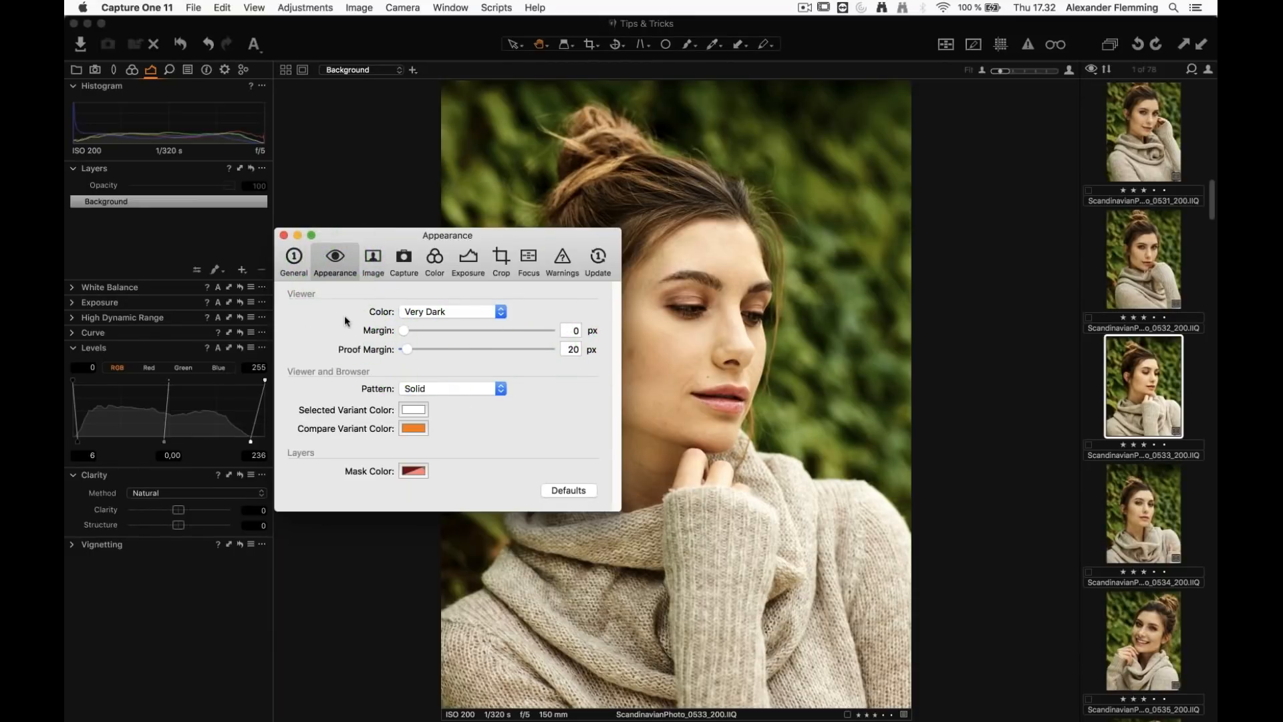
pyautogui.click(284, 235)
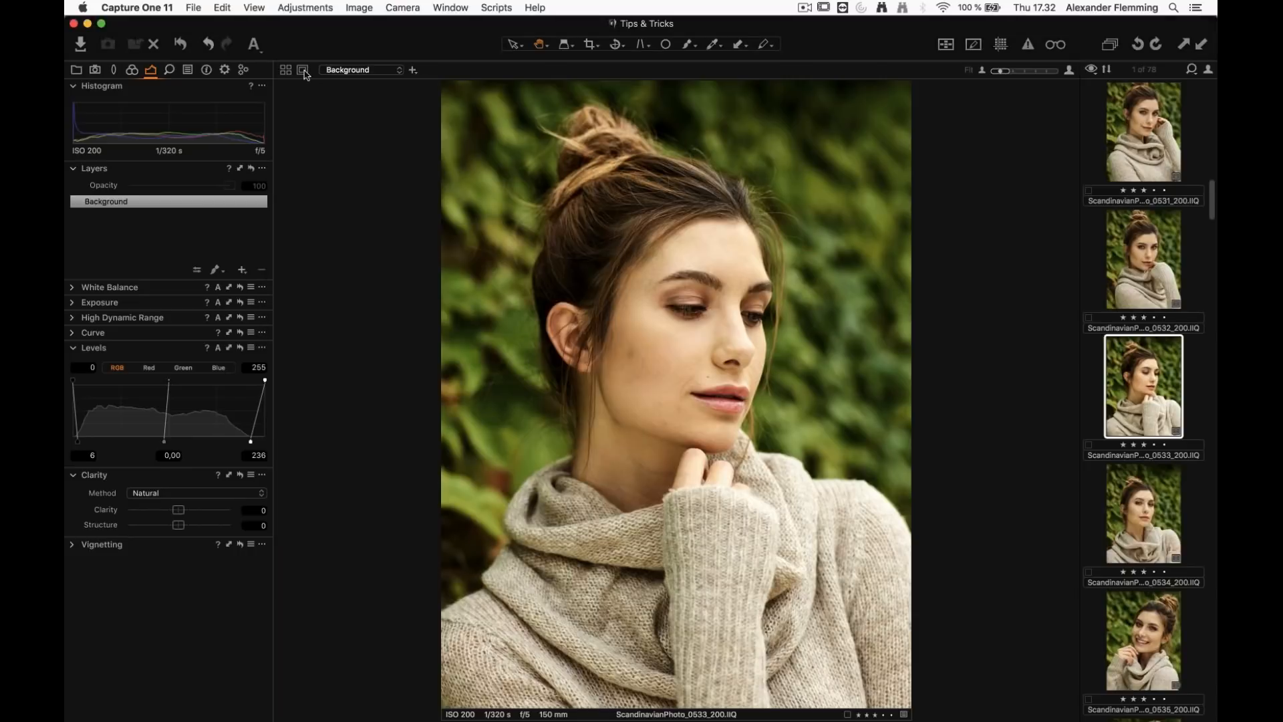
pyautogui.click(303, 71)
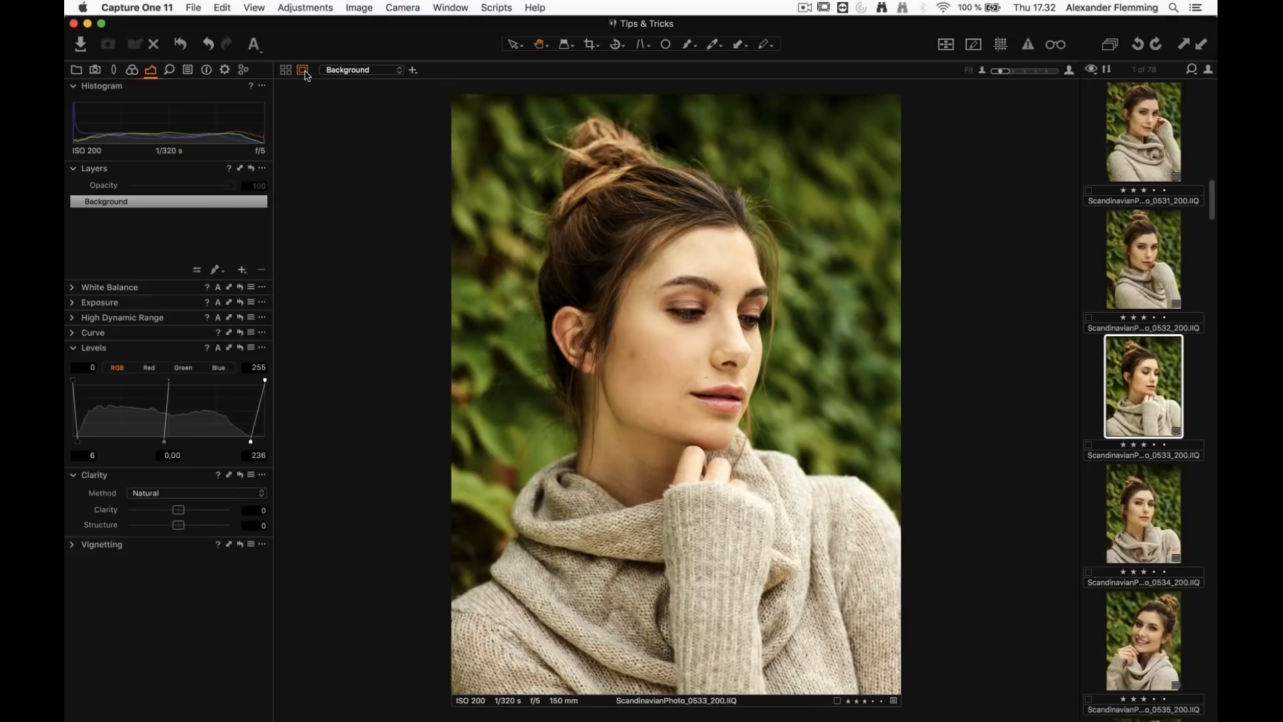
# Toggle the proof margin repeatedly to compare the portrait with and without the border around it
pyautogui.click(302, 69)
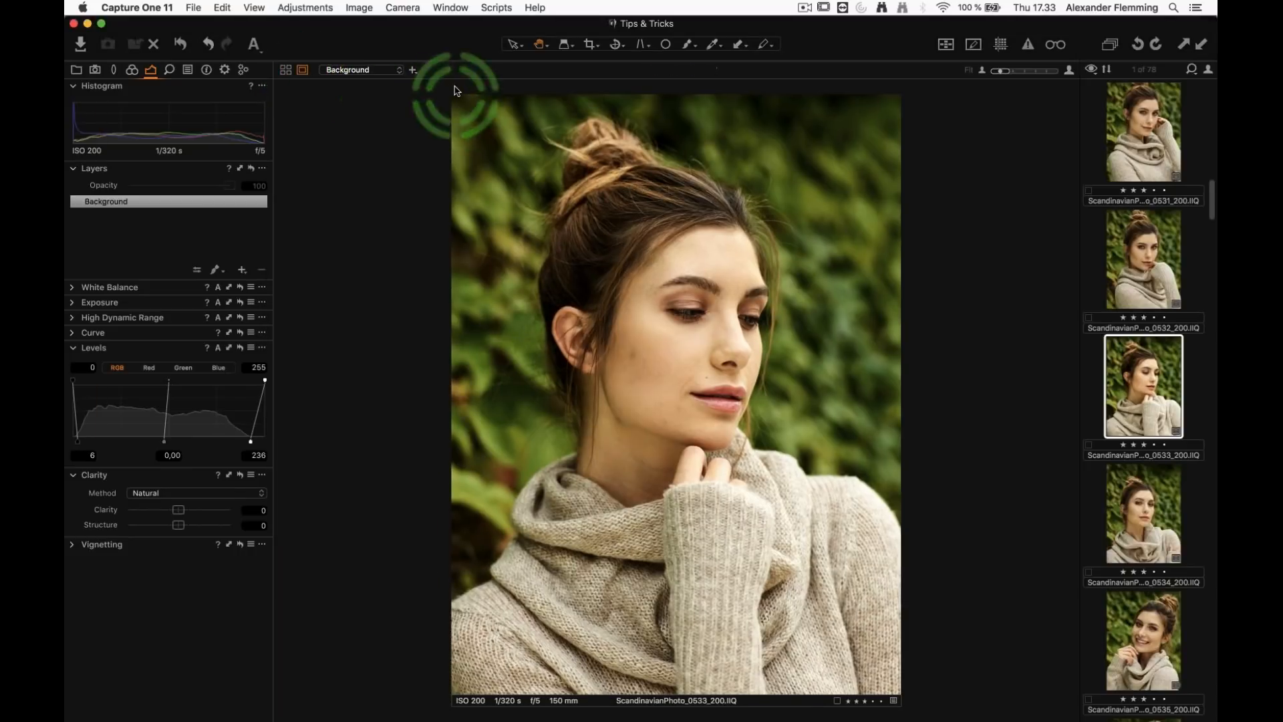
pyautogui.click(305, 71)
pyautogui.click(306, 72)
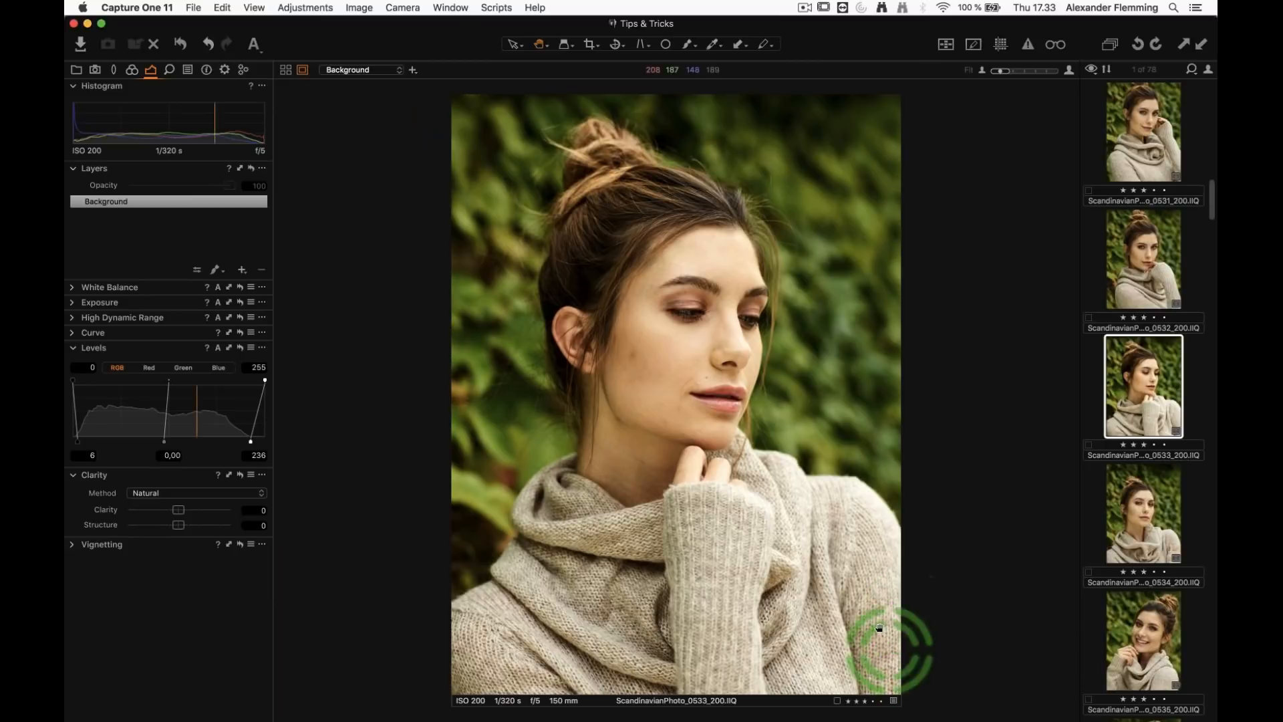
pyautogui.click(306, 68)
pyautogui.click(306, 68)
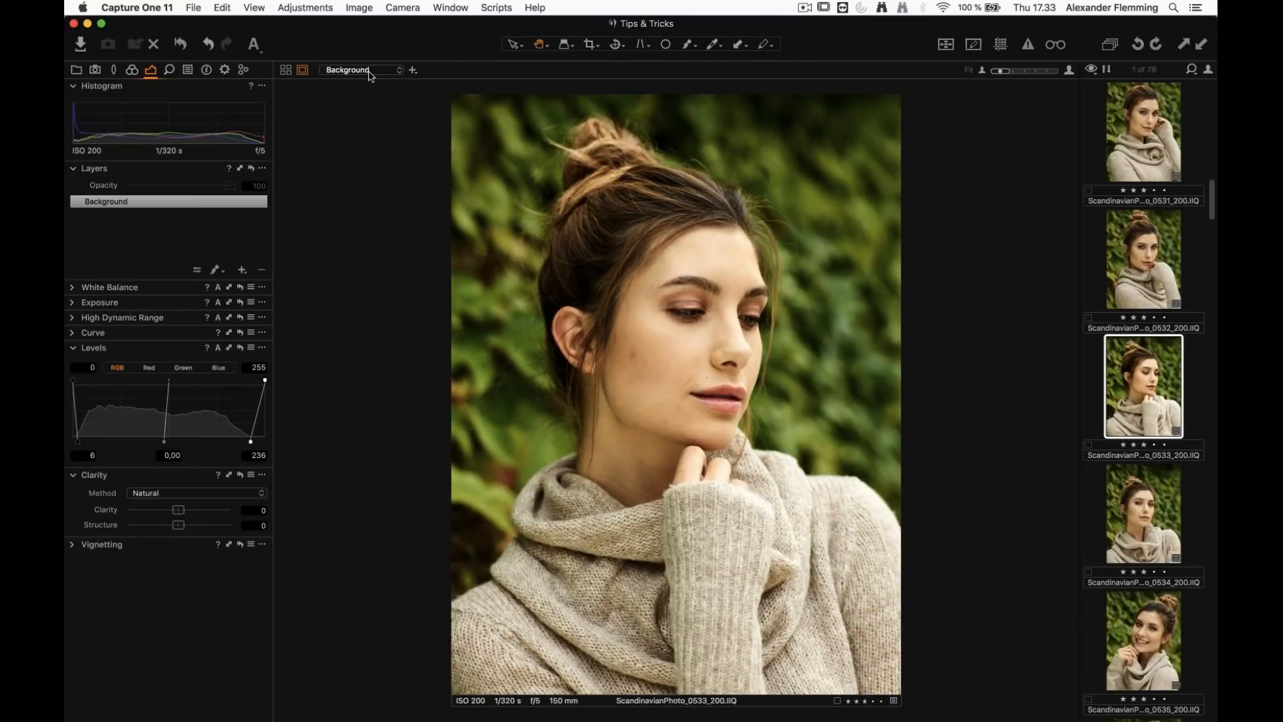
# Set the viewer's Proof Margin to 104 px in the Appearance preferences
pyautogui.click(137, 7)
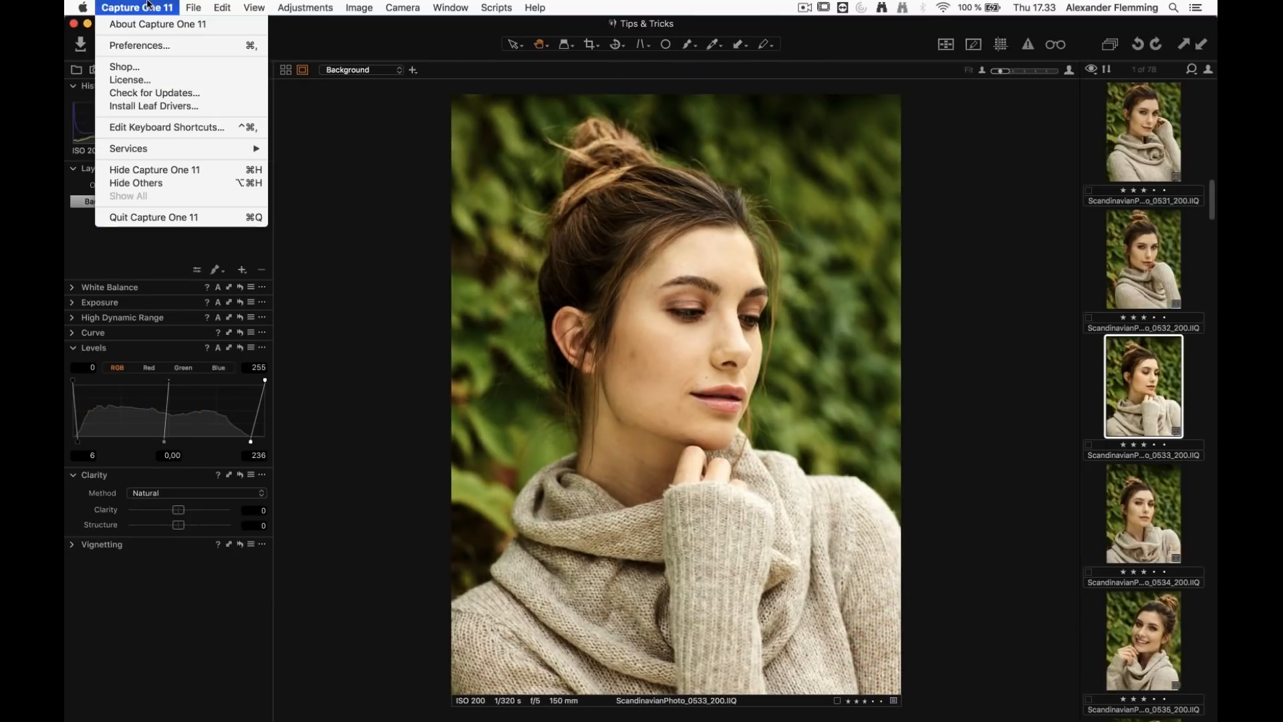
pyautogui.click(201, 46)
pyautogui.moveTo(494, 231); pyautogui.dragTo(306, 169)
pyautogui.moveTo(222, 285)
pyautogui.mouseDown()
pyautogui.moveTo(256, 286)
pyautogui.moveTo(234, 286)
pyautogui.mouseUp()
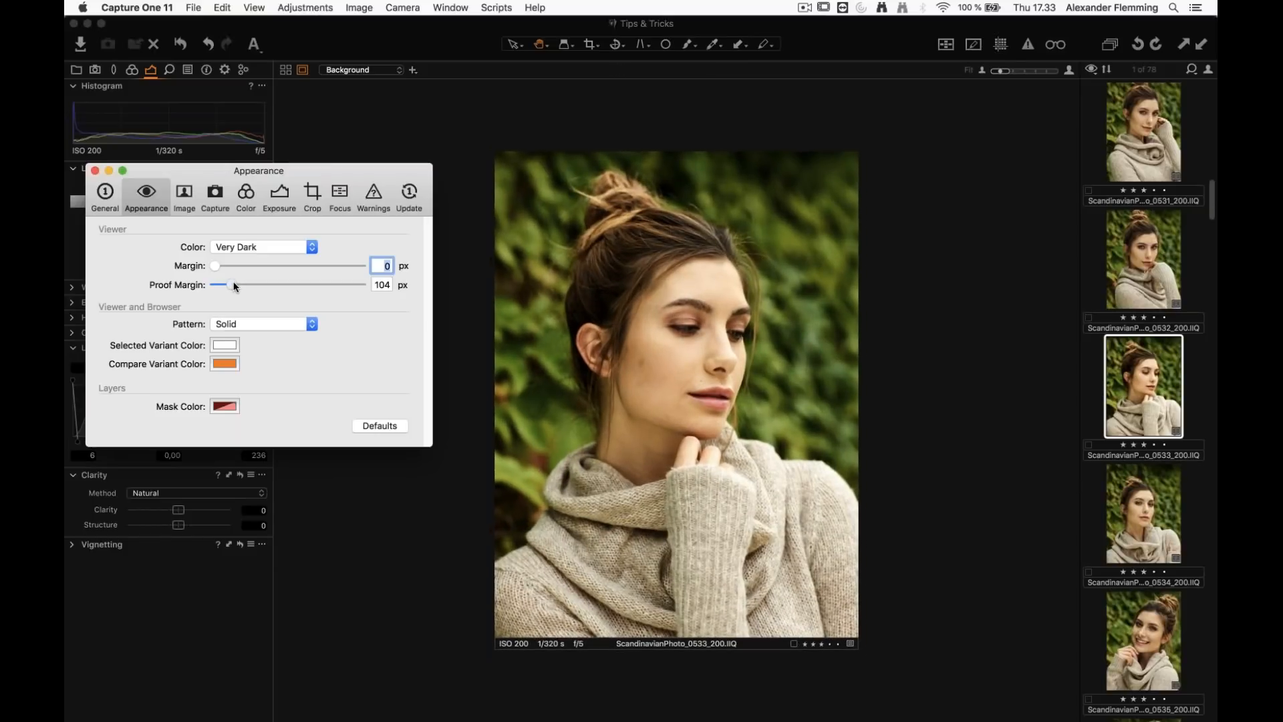
pyautogui.moveTo(329, 172); pyautogui.dragTo(383, 193)
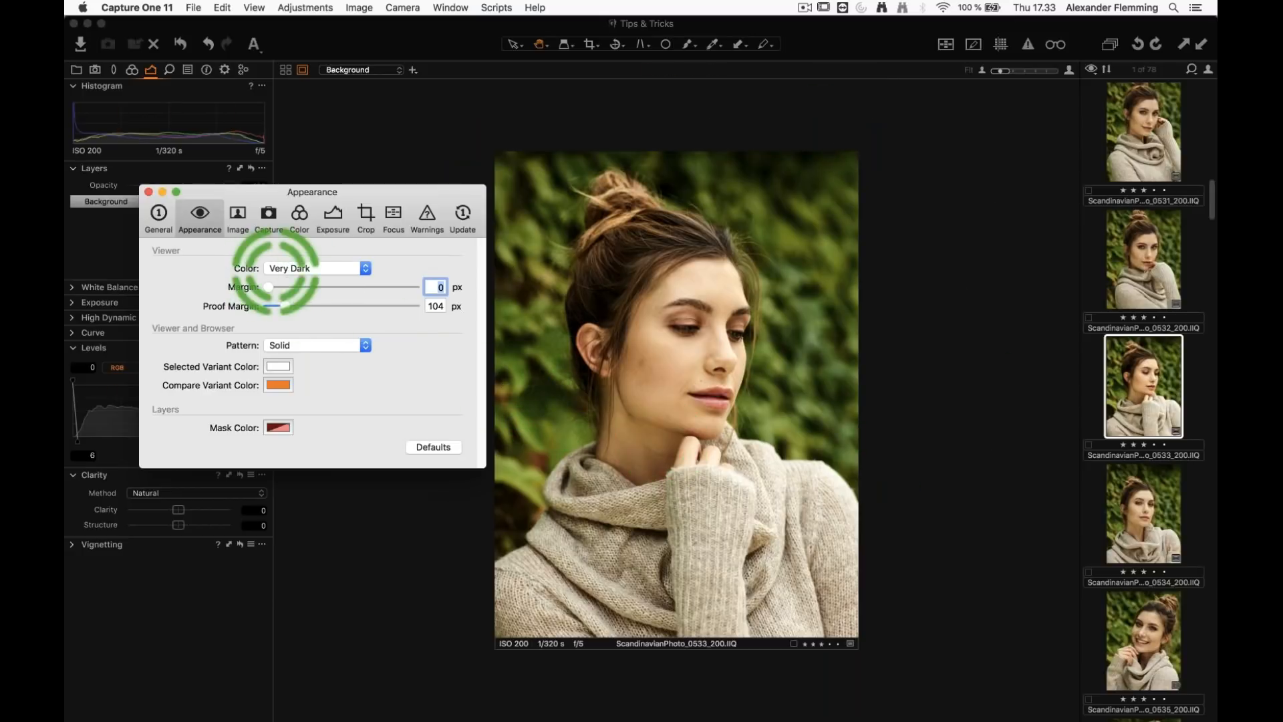
# Set the viewer background color to White in the Appearance preferences and close them
pyautogui.click(295, 268)
pyautogui.click(299, 306)
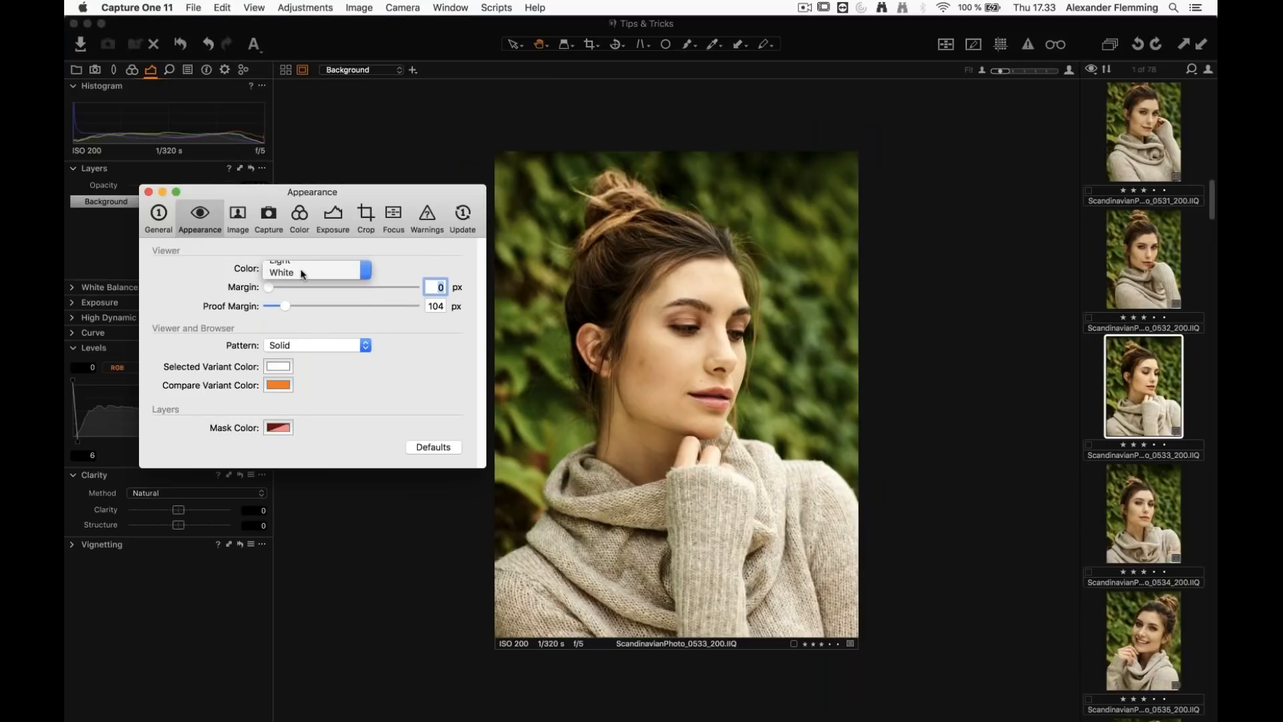
pyautogui.click(300, 274)
pyautogui.click(148, 192)
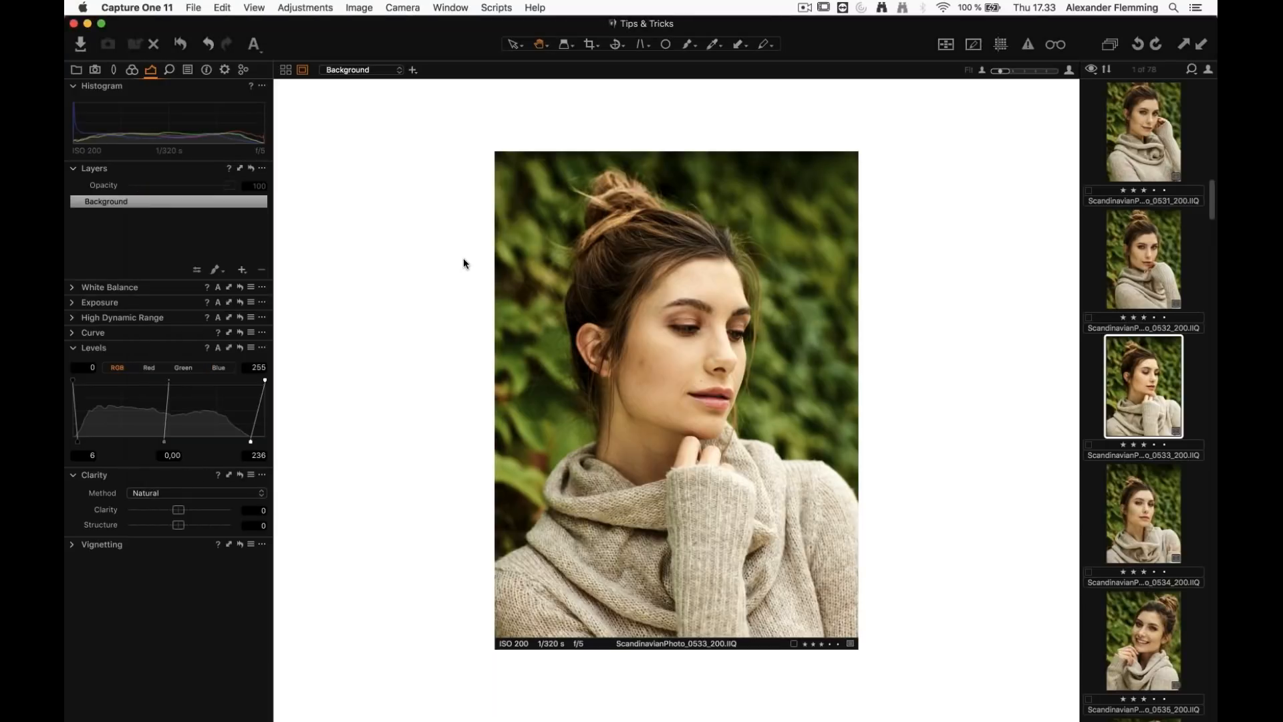
# Toggle the proof margin to compare the portrait against the white background, and hide the viewer labels
pyautogui.click(458, 250)
pyautogui.click(739, 487)
pyautogui.click(831, 504)
pyautogui.click(300, 73)
pyautogui.click(302, 69)
pyautogui.click(301, 70)
pyautogui.click(254, 7)
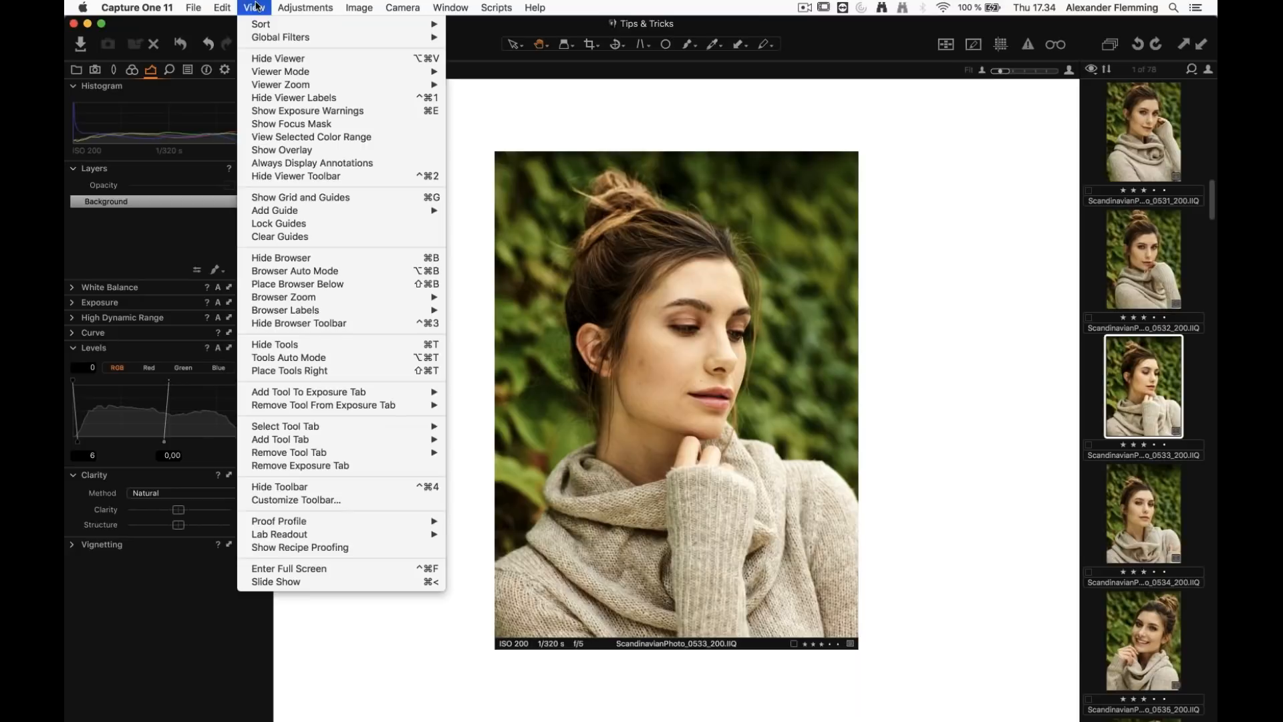
pyautogui.click(345, 100)
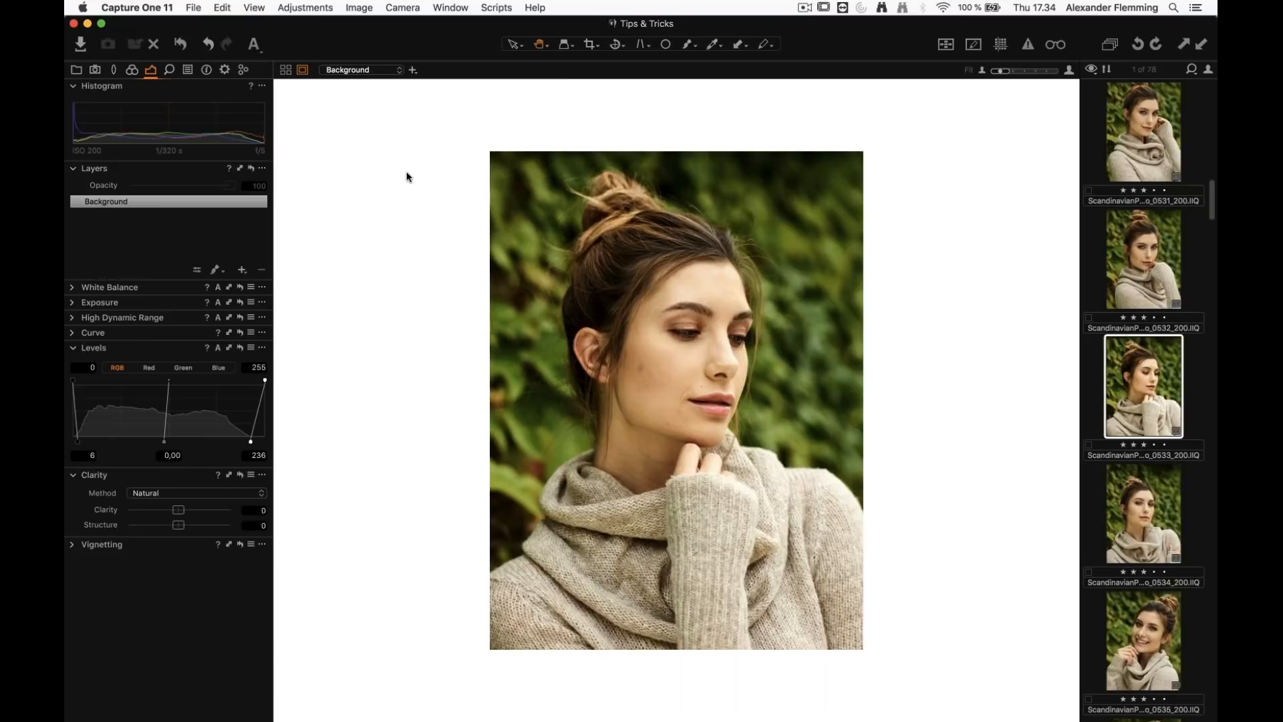
# Open the Resource Hub and look over its What's New page
pyautogui.click(538, 9)
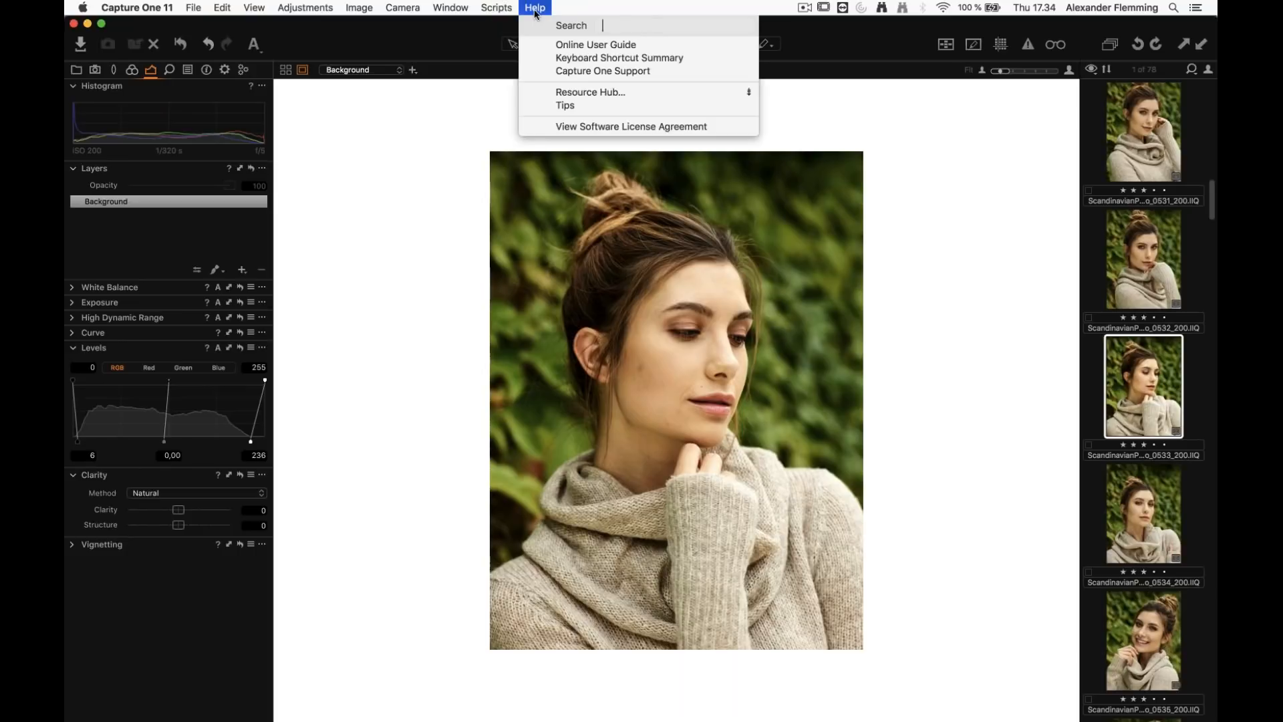
pyautogui.click(647, 95)
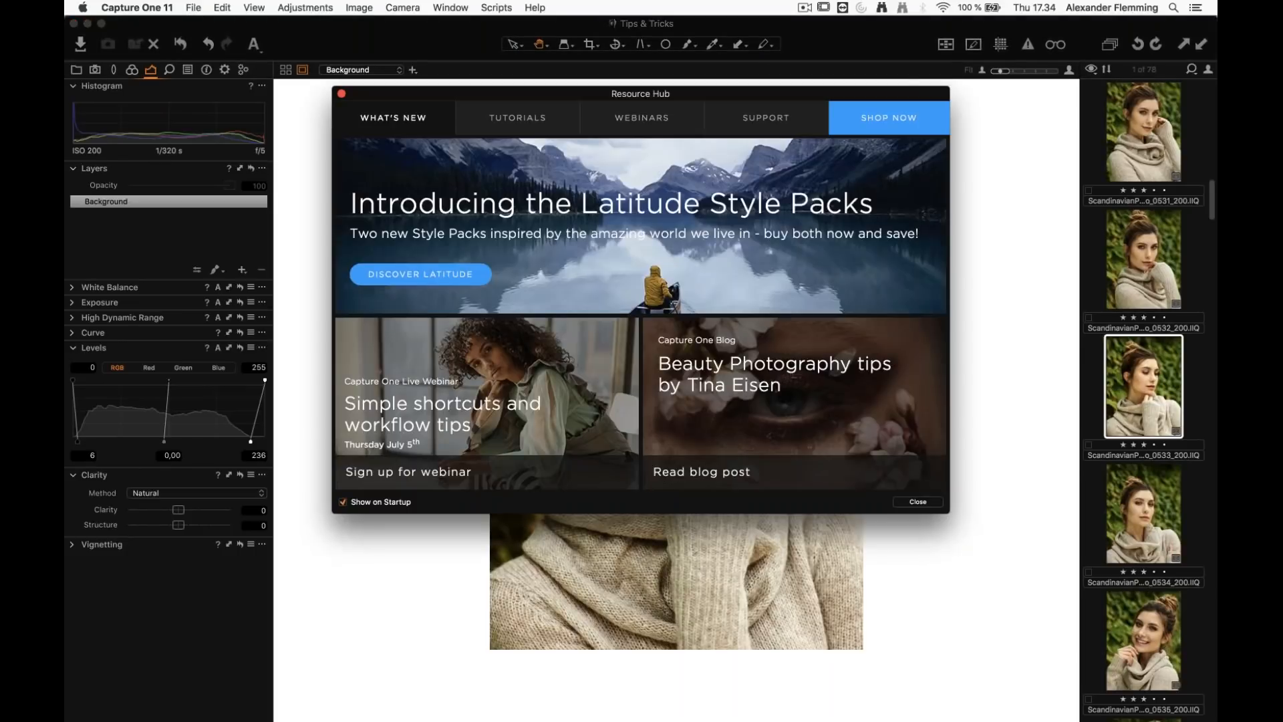
pyautogui.moveTo(596, 101); pyautogui.dragTo(626, 142)
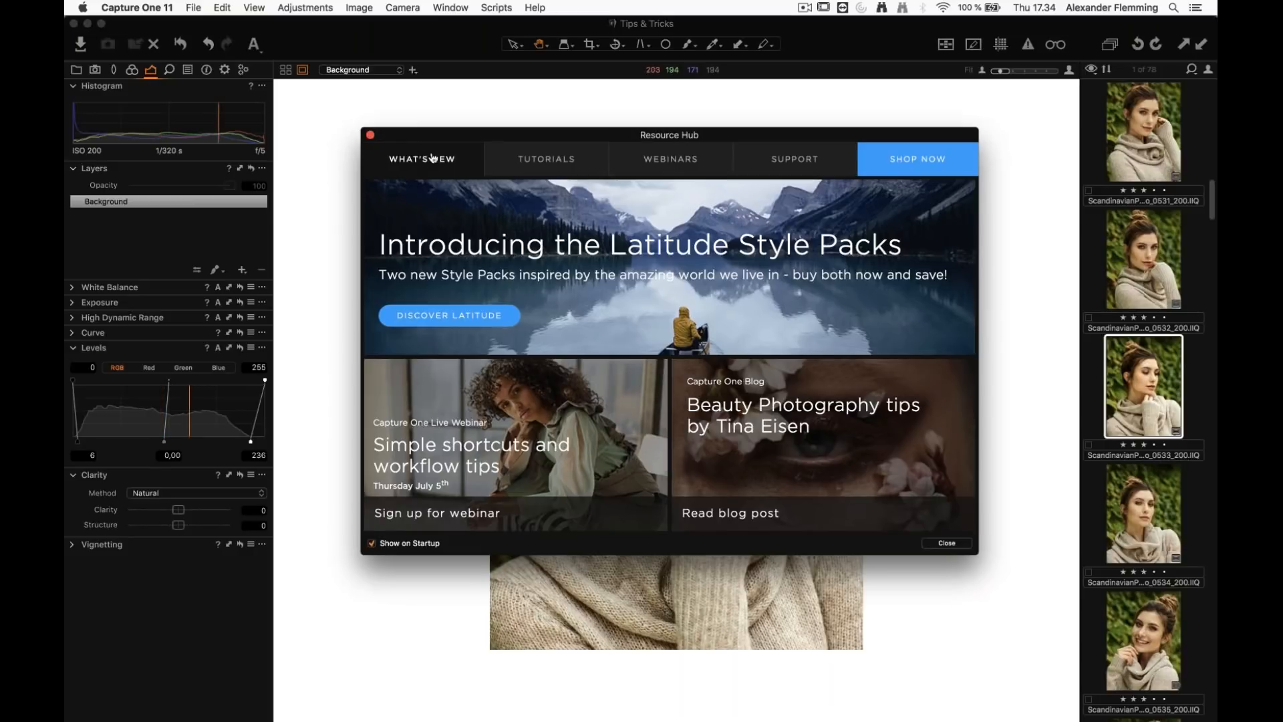
pyautogui.click(418, 199)
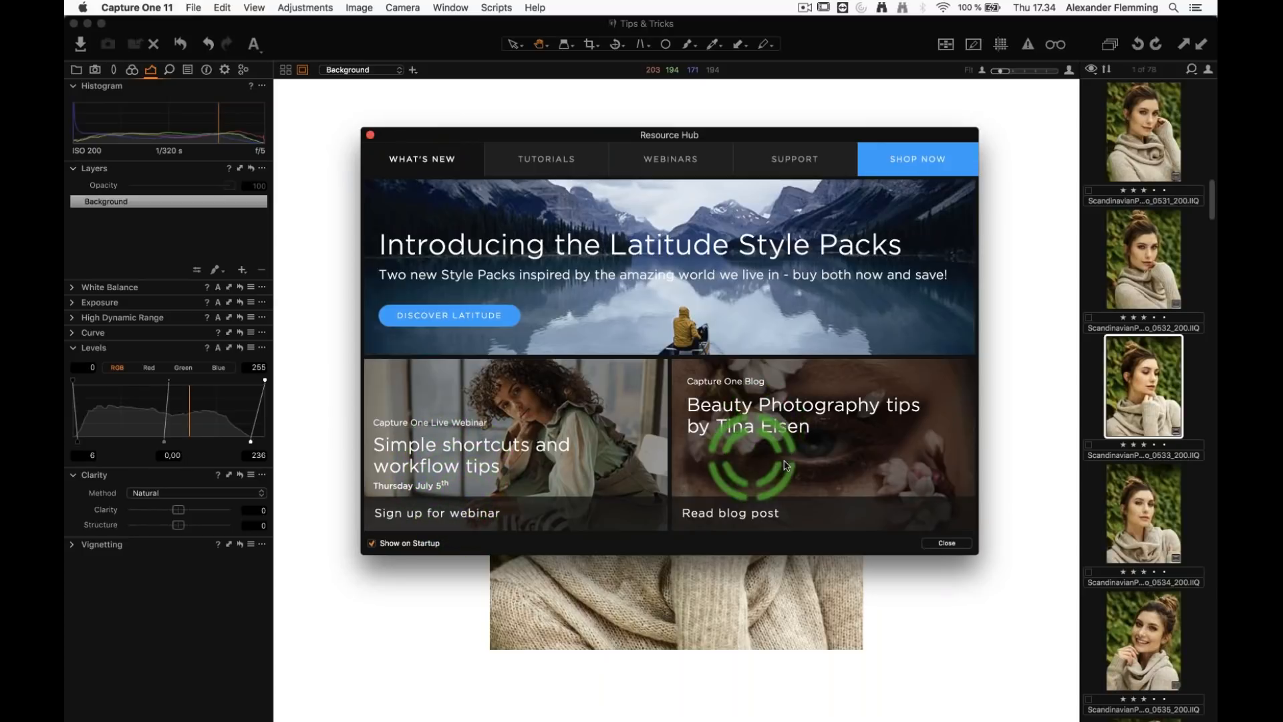
# Browse the tutorials and webinars offered in the Resource Hub
pyautogui.click(548, 161)
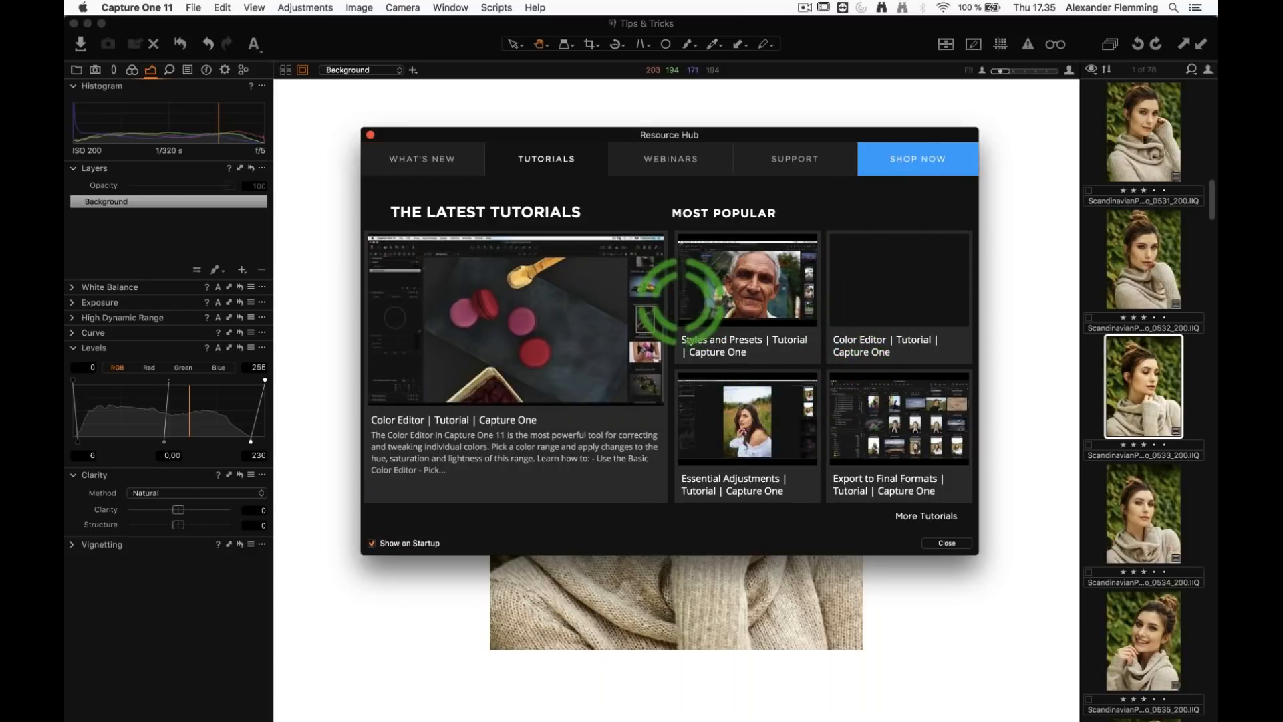
pyautogui.click(664, 162)
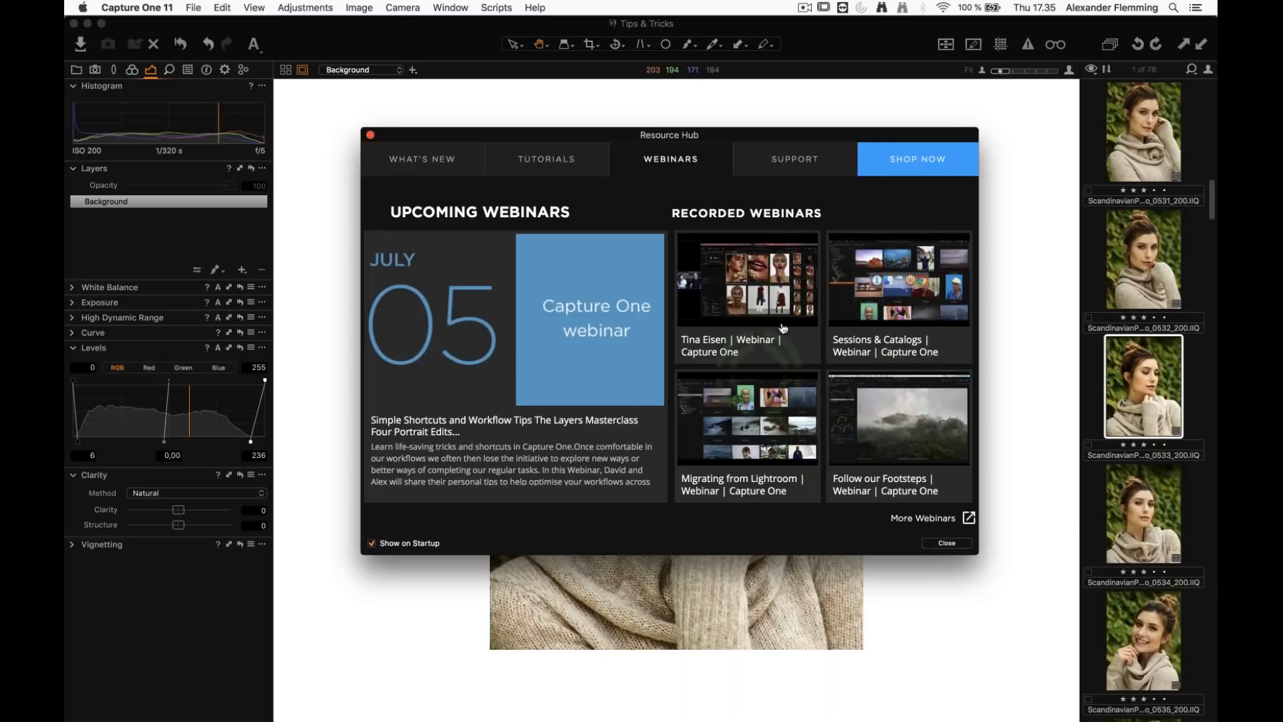
pyautogui.click(557, 167)
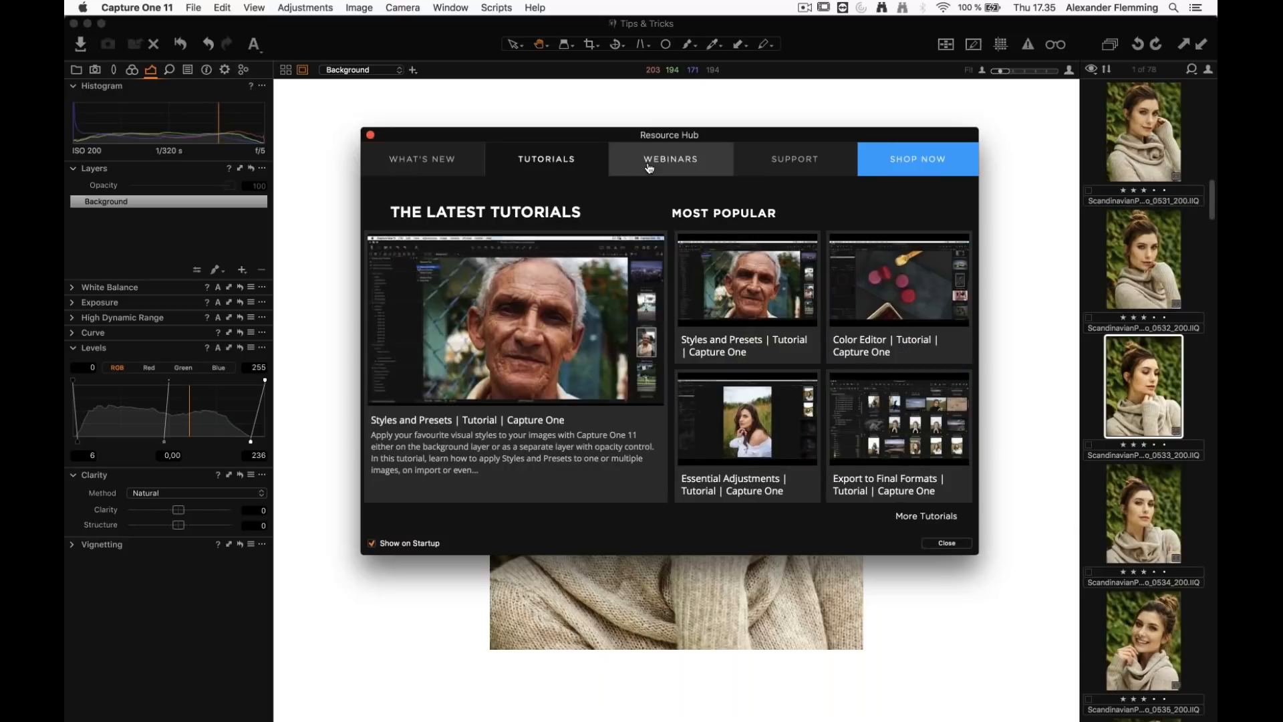
pyautogui.click(640, 166)
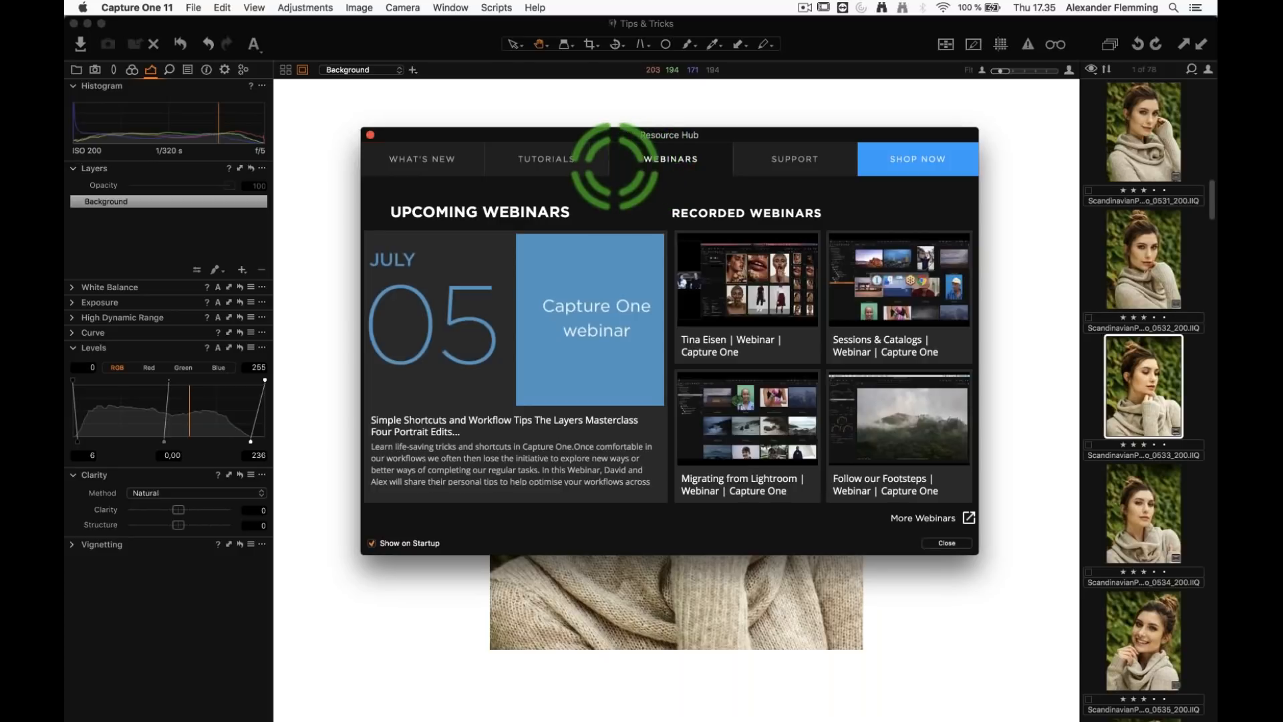
pyautogui.click(573, 166)
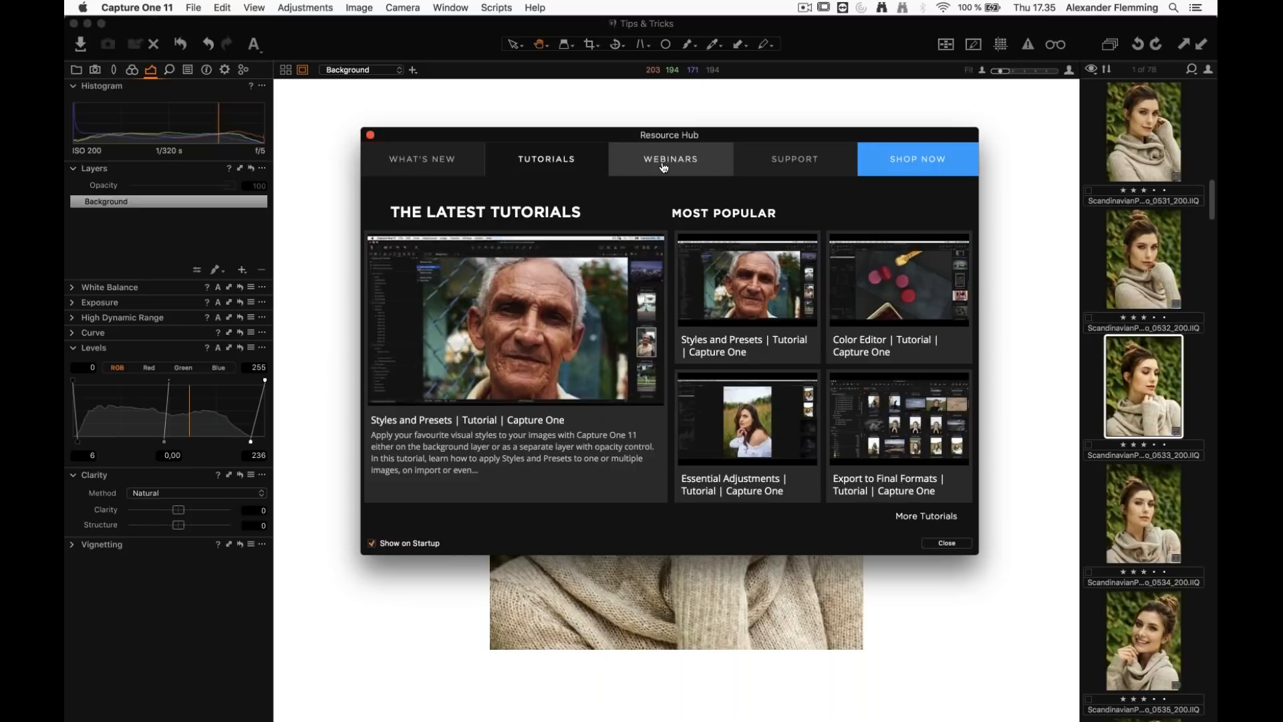
# Review the Resource Hub's Support and What's New pages, close the hub and toggle the viewer's proof margin
pyautogui.click(772, 163)
pyautogui.click(772, 162)
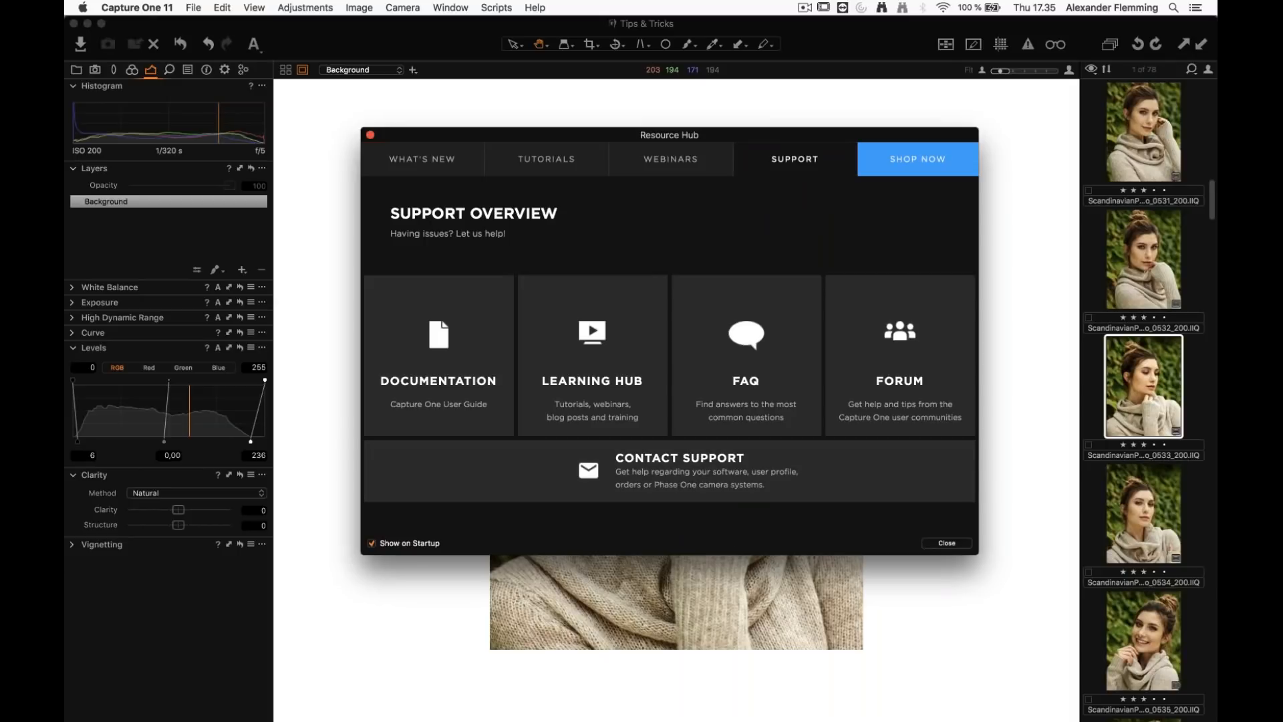
pyautogui.click(669, 472)
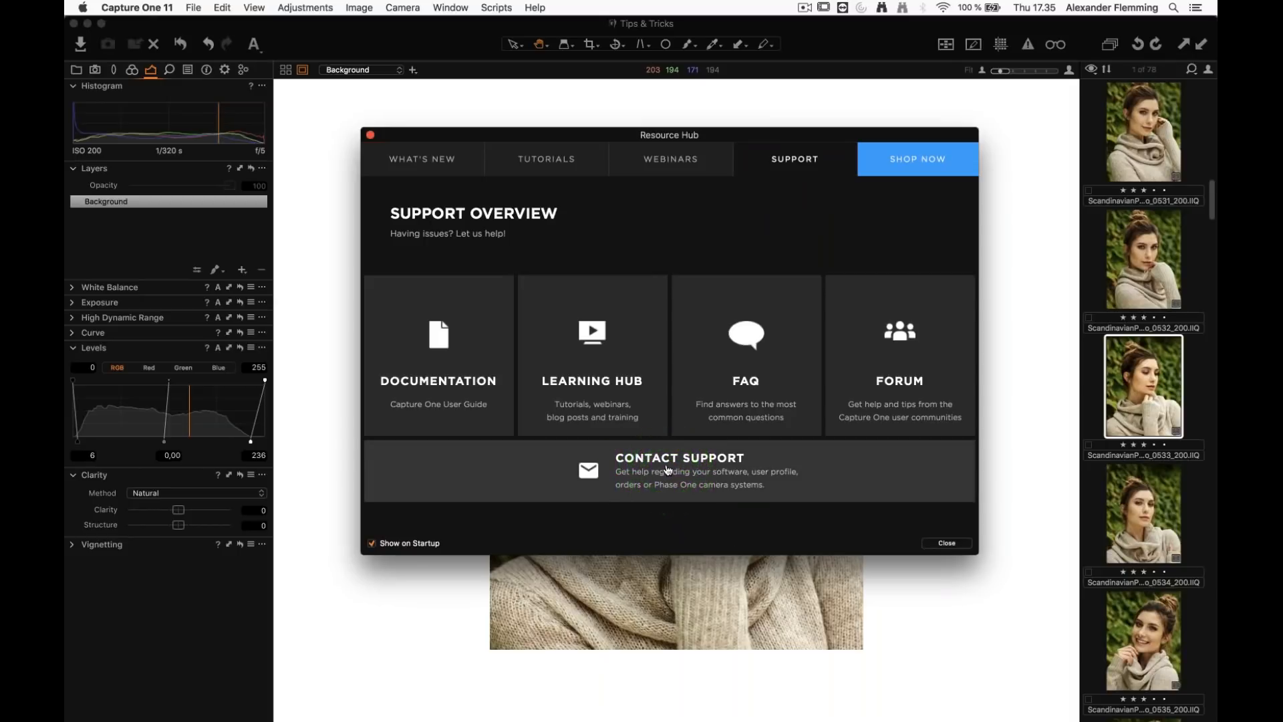
pyautogui.click(422, 159)
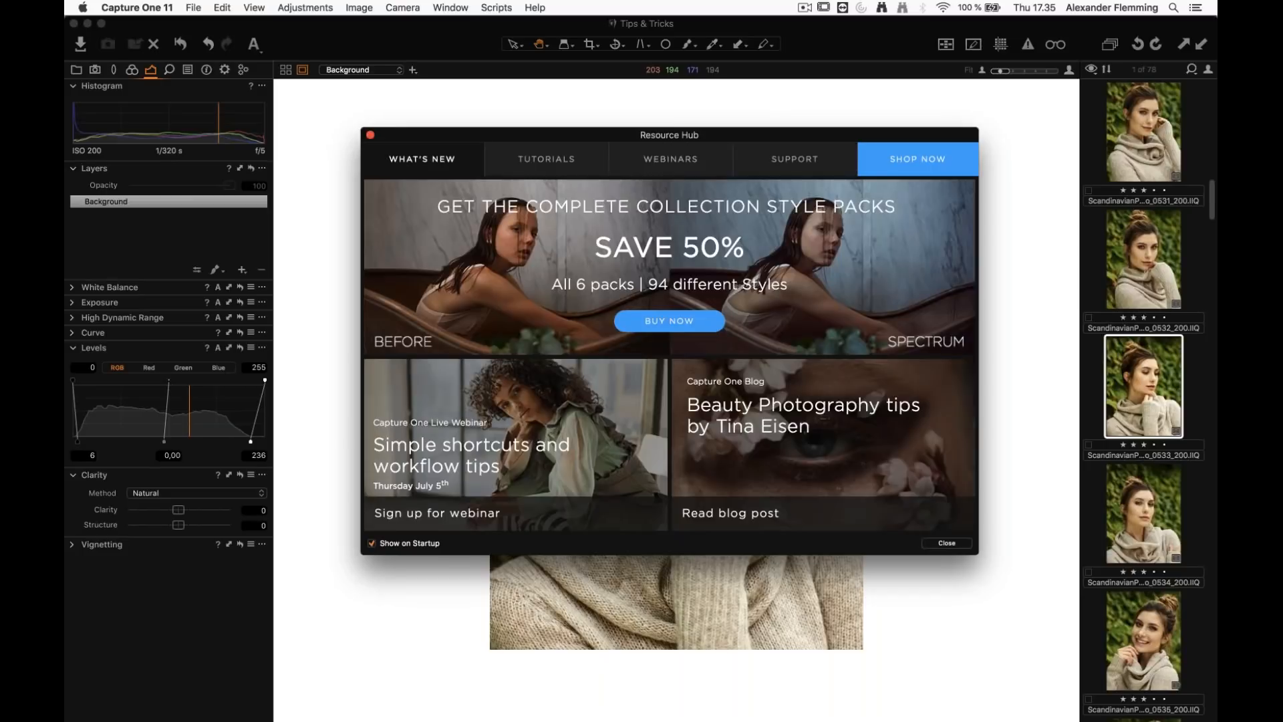
pyautogui.click(950, 538)
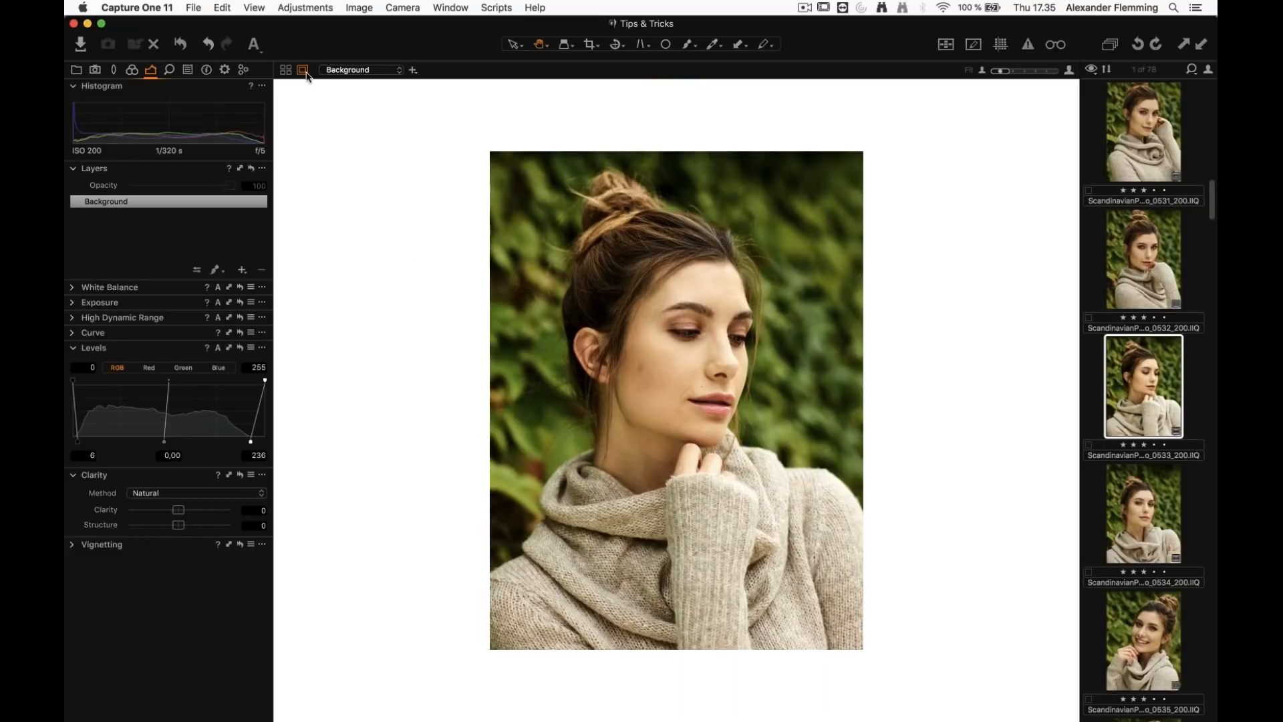
pyautogui.click(302, 70)
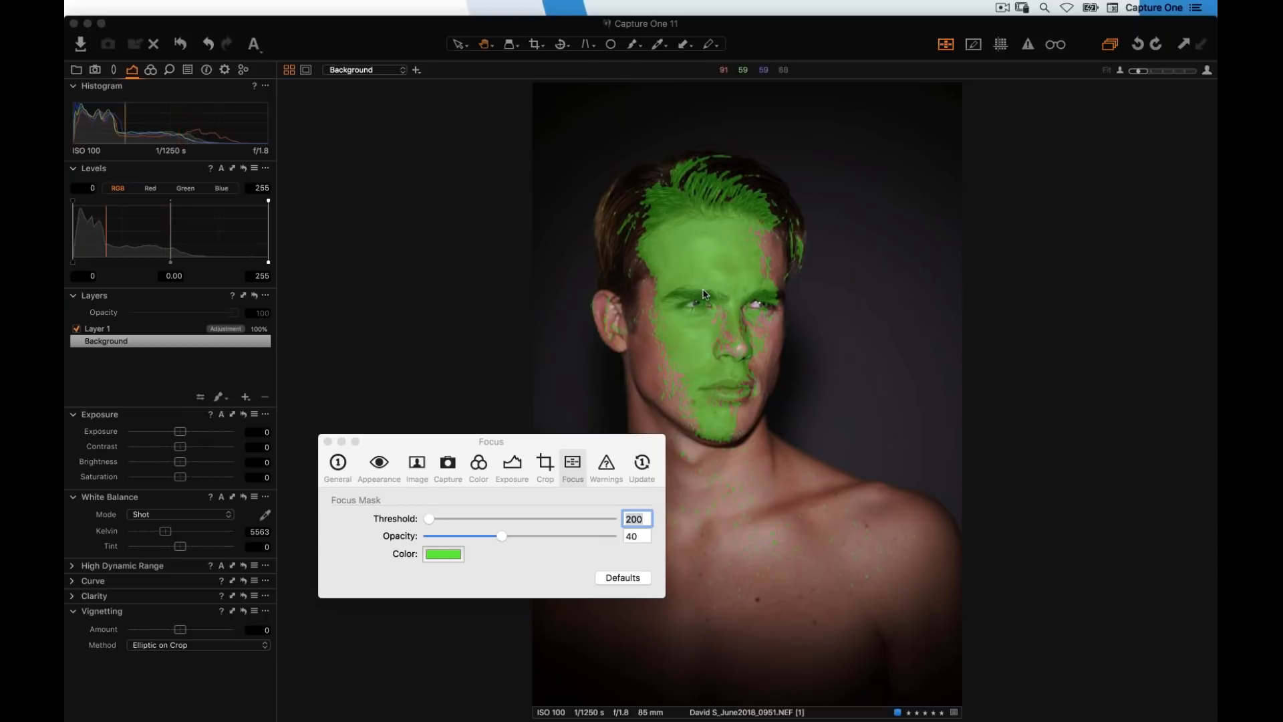
# Close the Focus preferences and examine the male portrait's camera metadata before returning to the exposure tools
pyautogui.press('super+w')
pyautogui.click(206, 70)
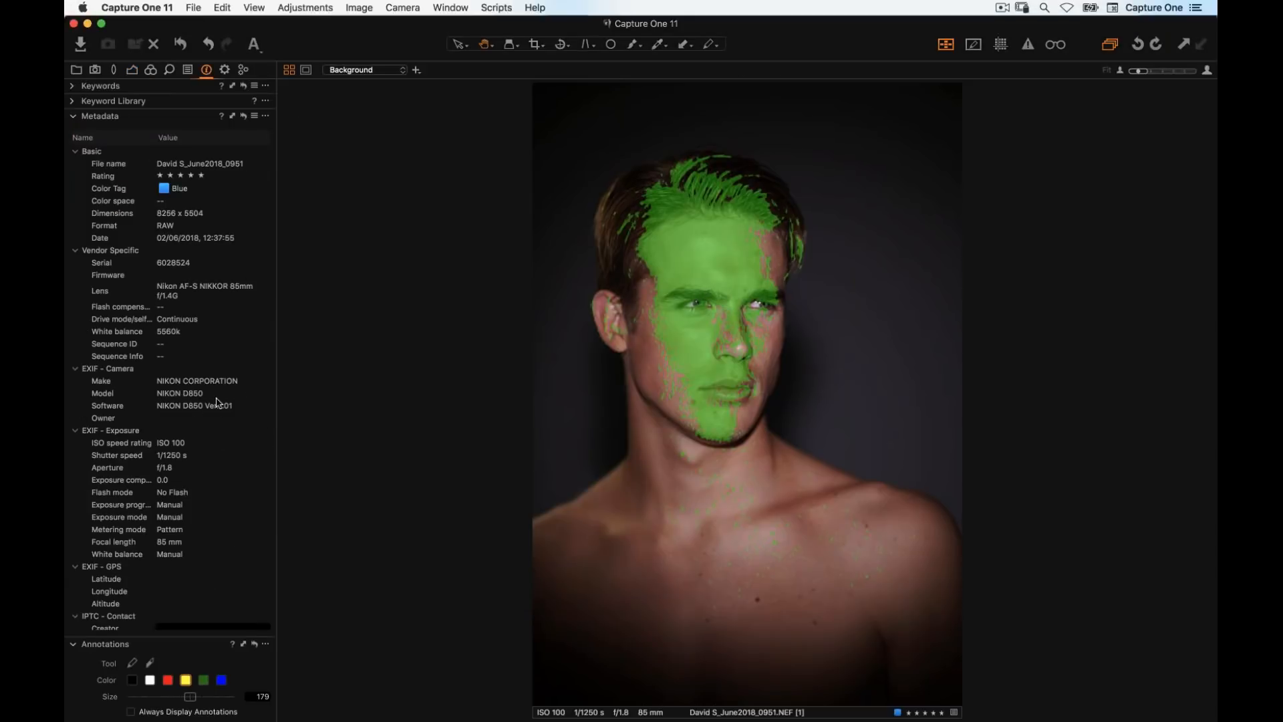
pyautogui.click(132, 69)
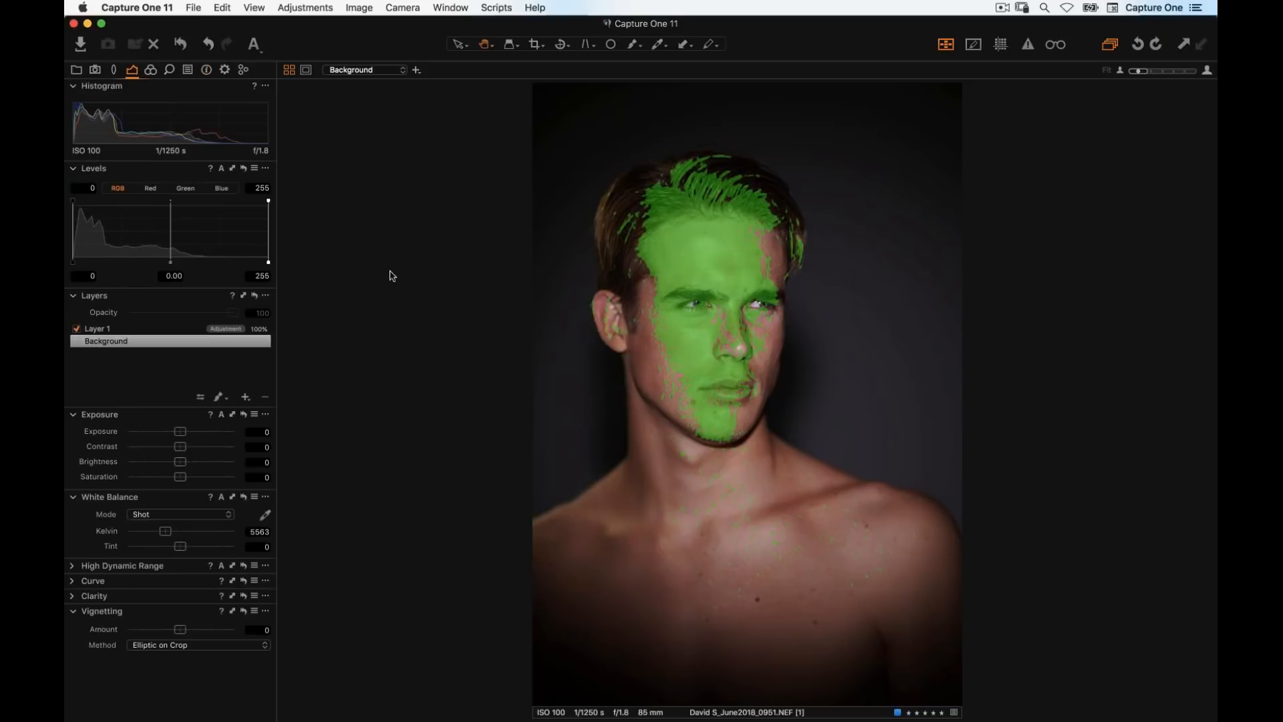
# Try focus mask thresholds of 440 and 448 on the male portrait and settle on 265
pyautogui.press('super+comma')
pyautogui.moveTo(428, 519)
pyautogui.mouseDown()
pyautogui.moveTo(447, 519)
pyautogui.moveTo(412, 519)
pyautogui.mouseUp()
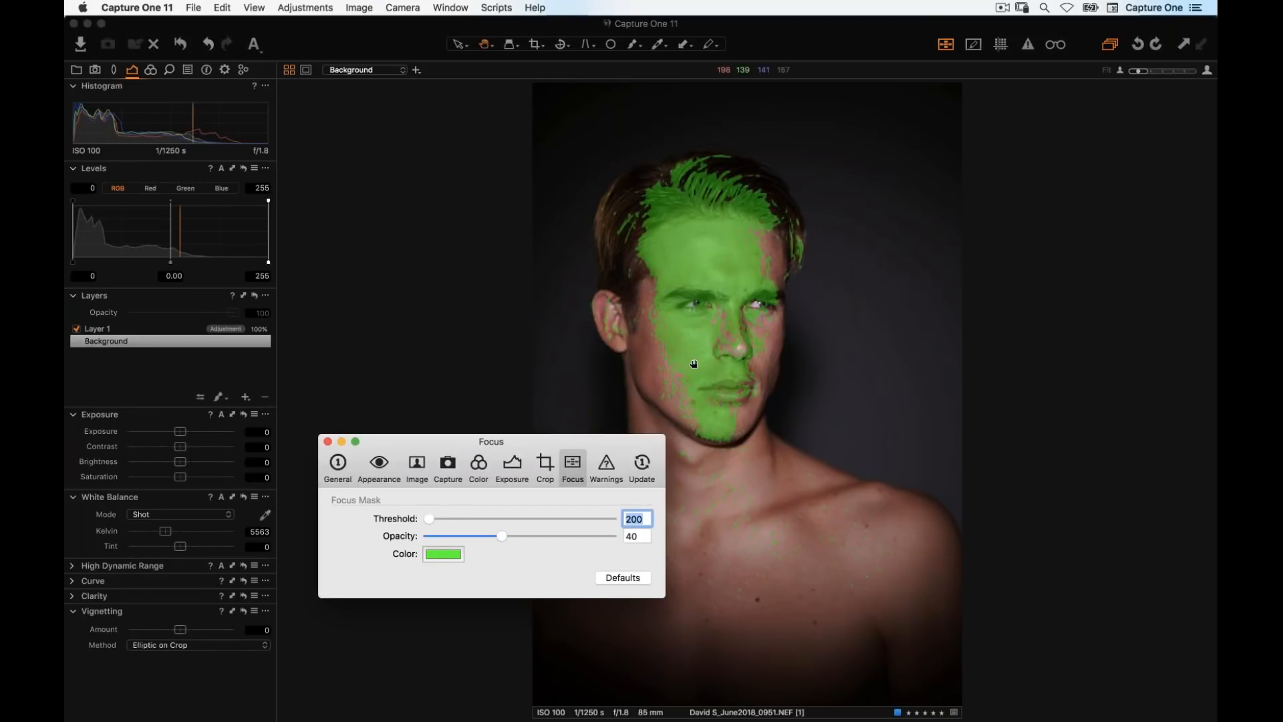
pyautogui.moveTo(501, 519); pyautogui.dragTo(574, 518)
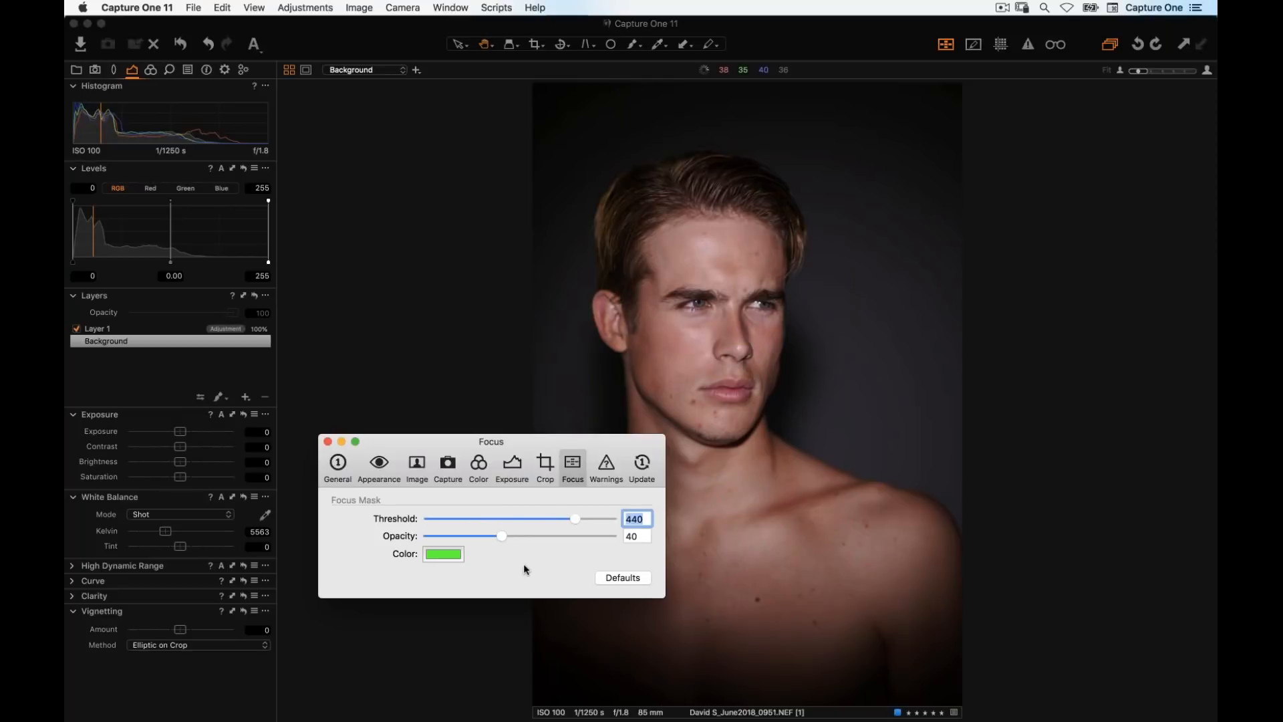
pyautogui.click(581, 519)
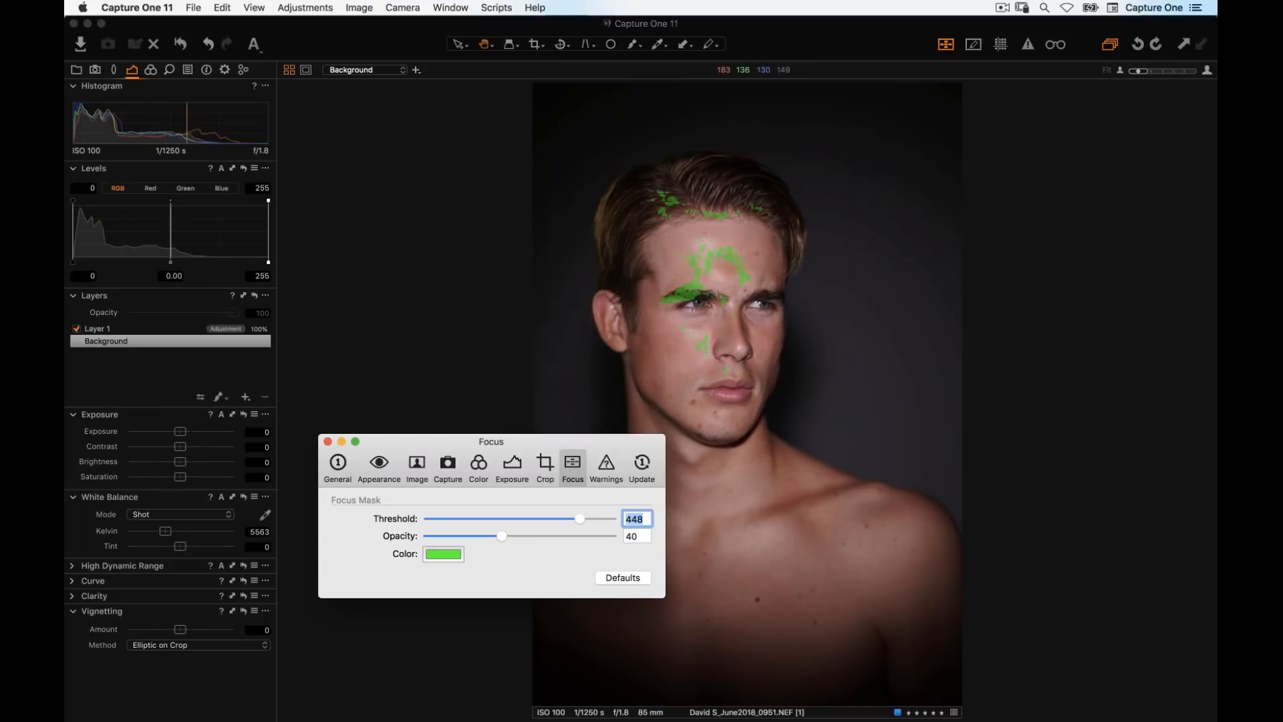
pyautogui.moveTo(579, 517); pyautogui.dragTo(468, 518)
pyautogui.write('5')
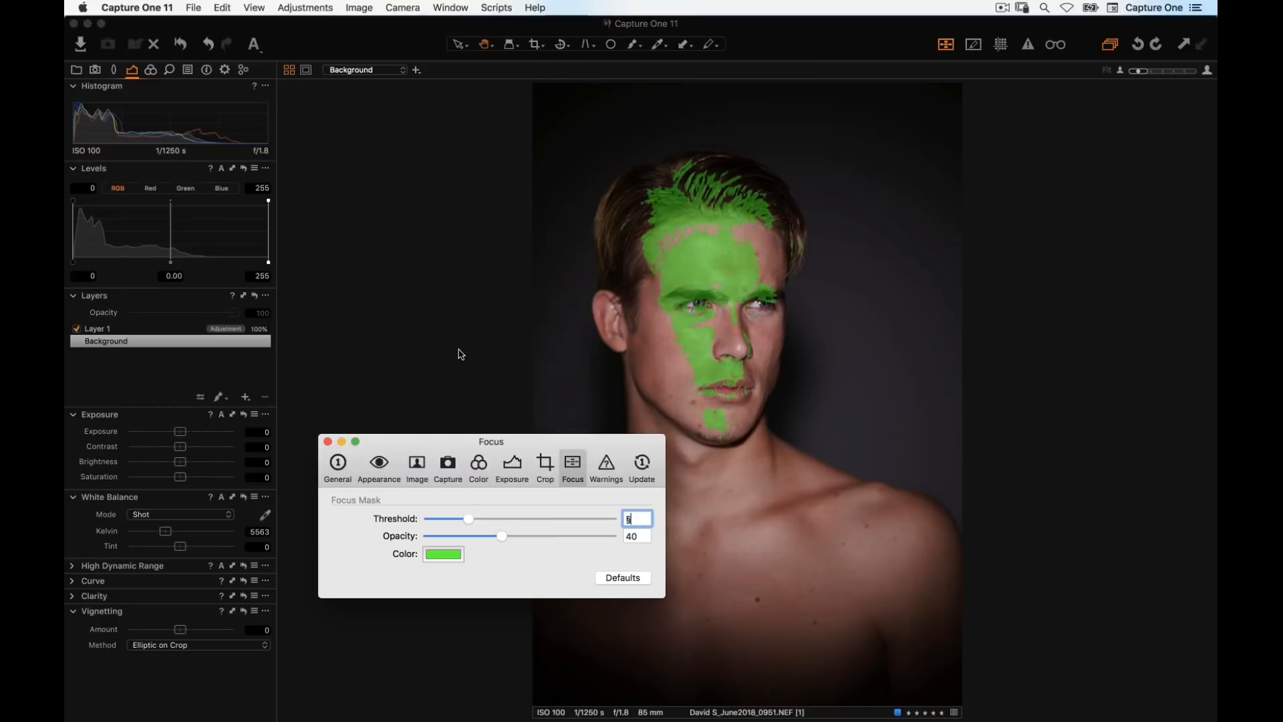
pyautogui.press('Return')
pyautogui.click(470, 368)
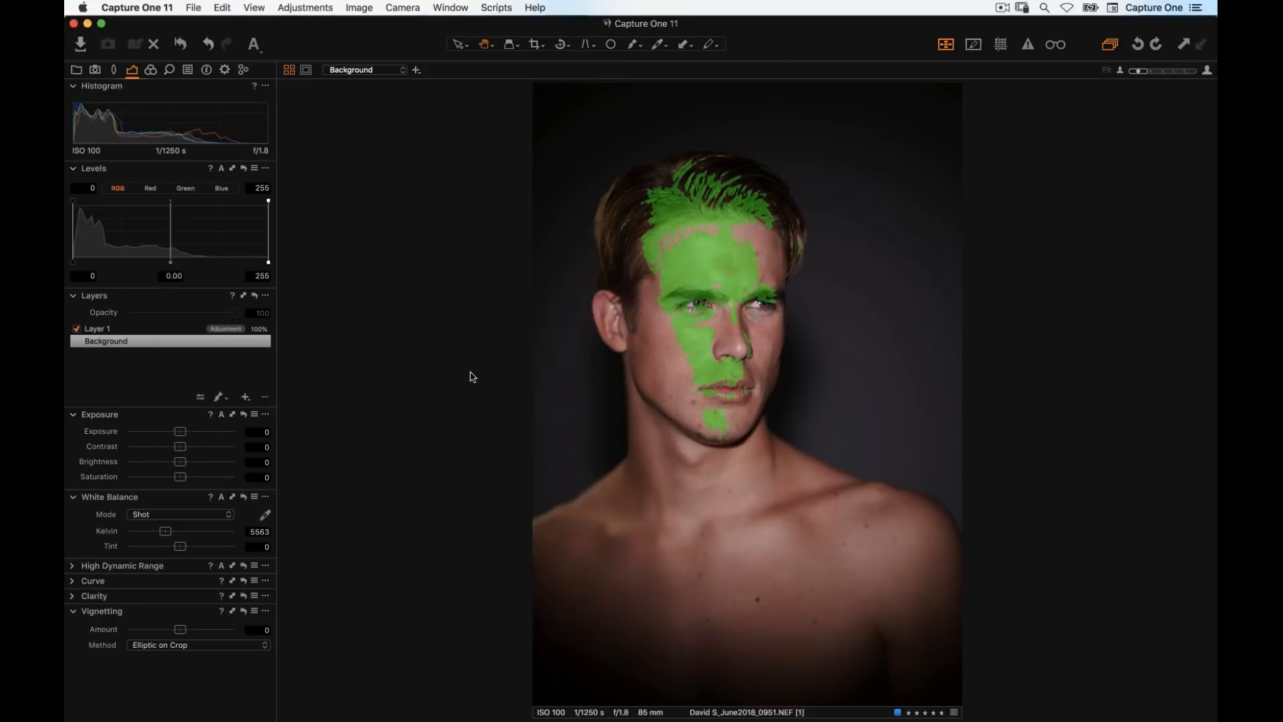
# Check the focus mask on the browser thumbnails, return to the portrait and review the Focus preferences
pyautogui.press('section')
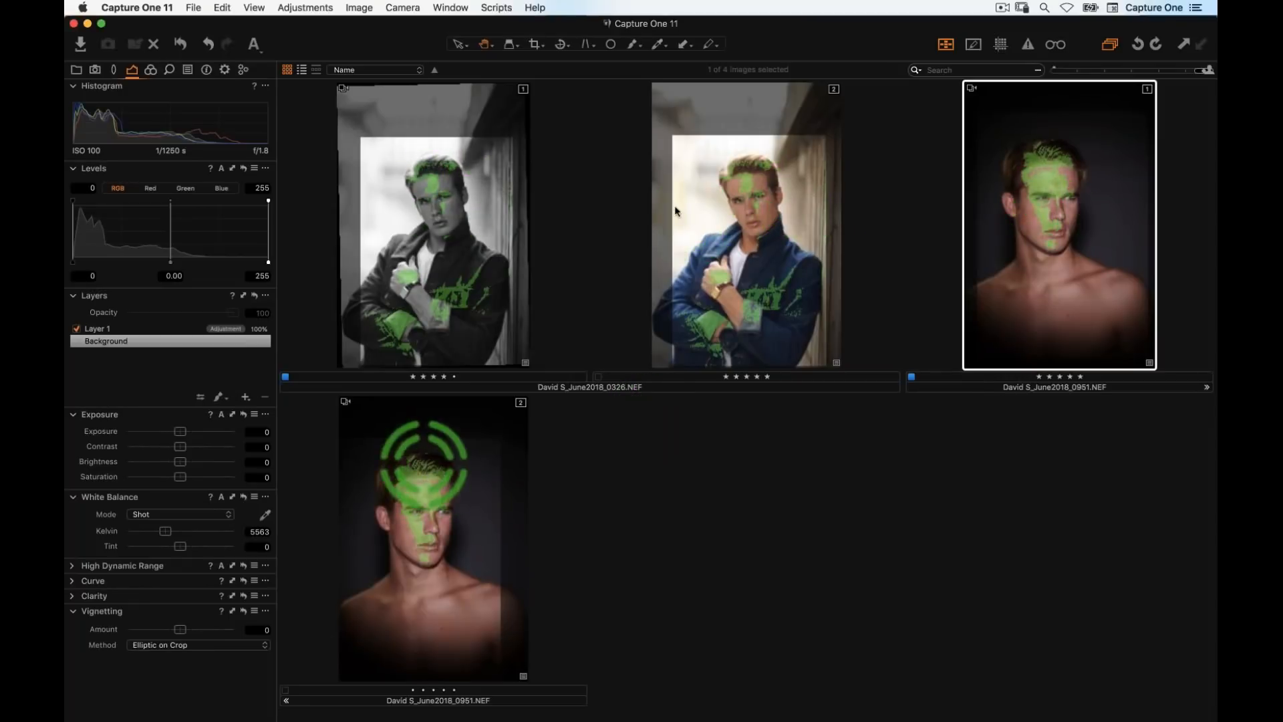
pyautogui.press('section')
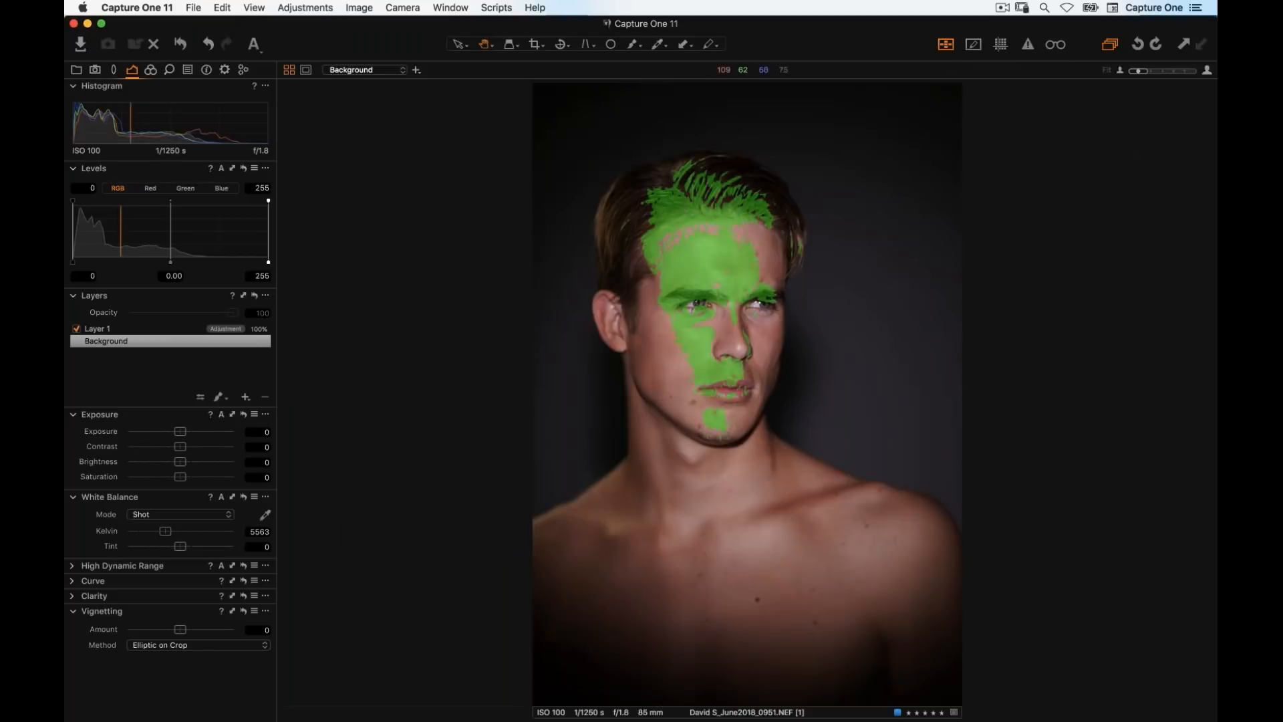
pyautogui.press('super+comma')
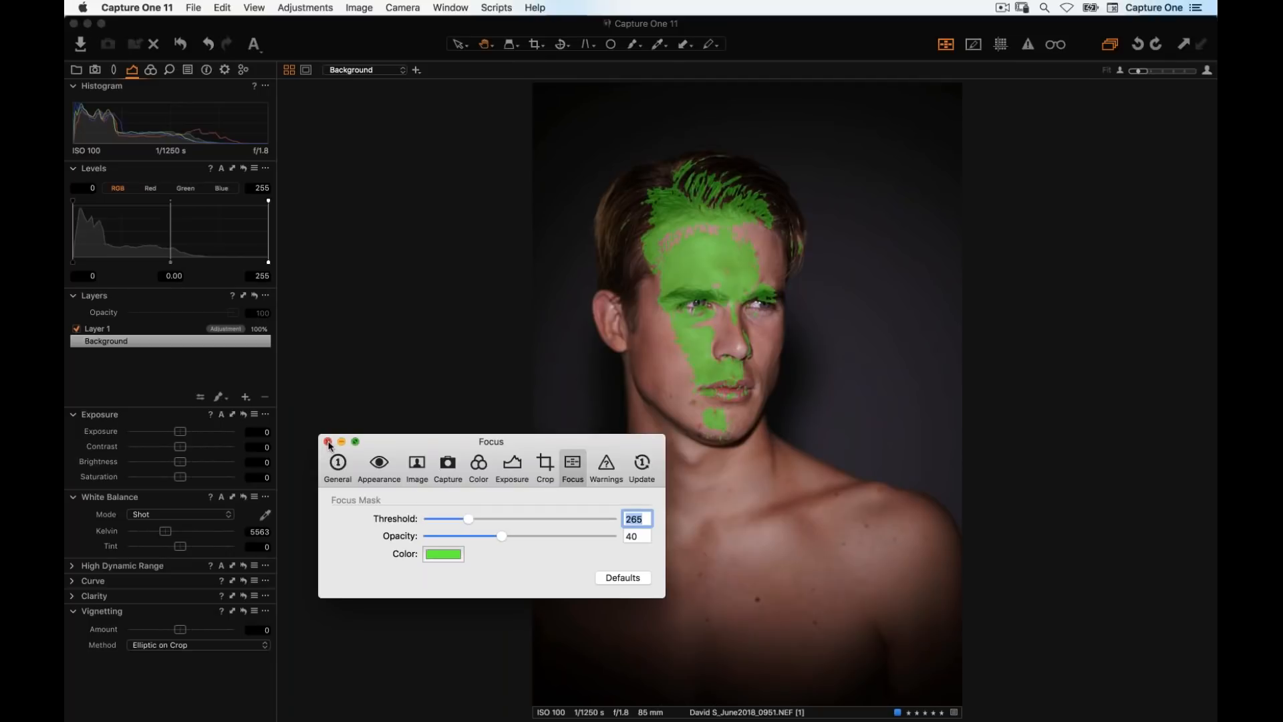
pyautogui.click(327, 442)
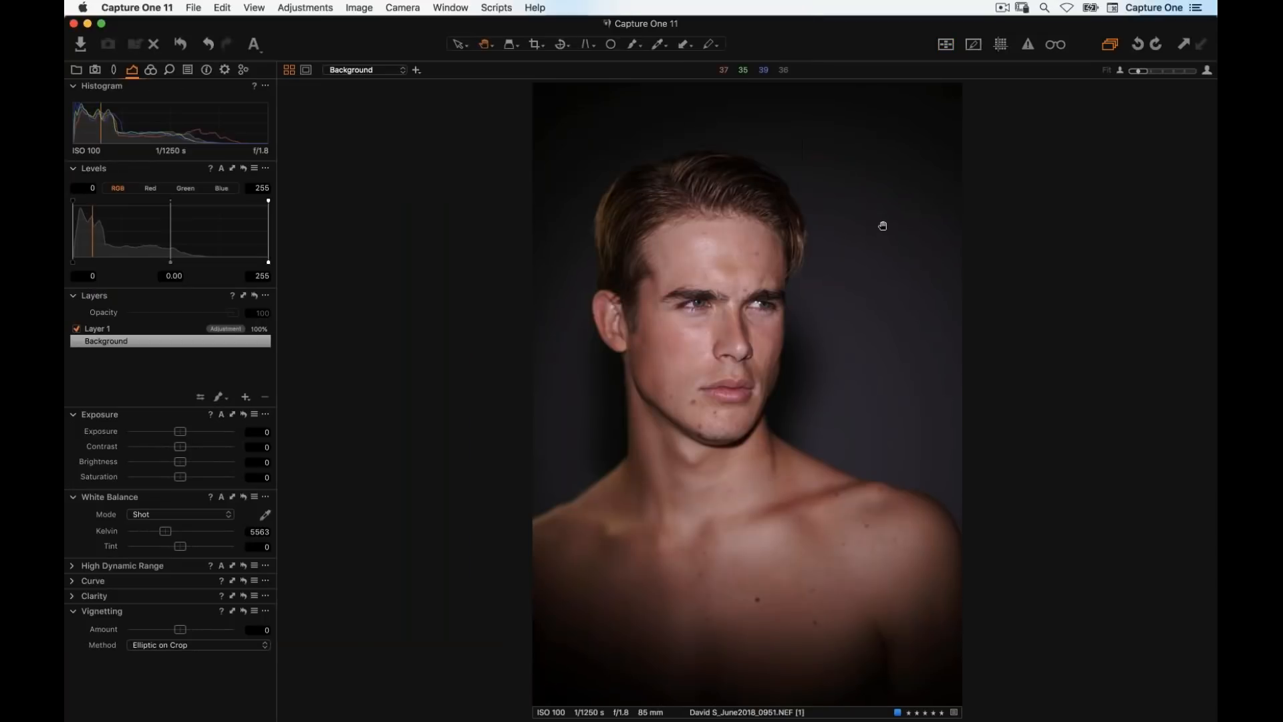
# Enlarge the dark-background portrait to 50% and examine the man's face and hair
pyautogui.press('super+plus')
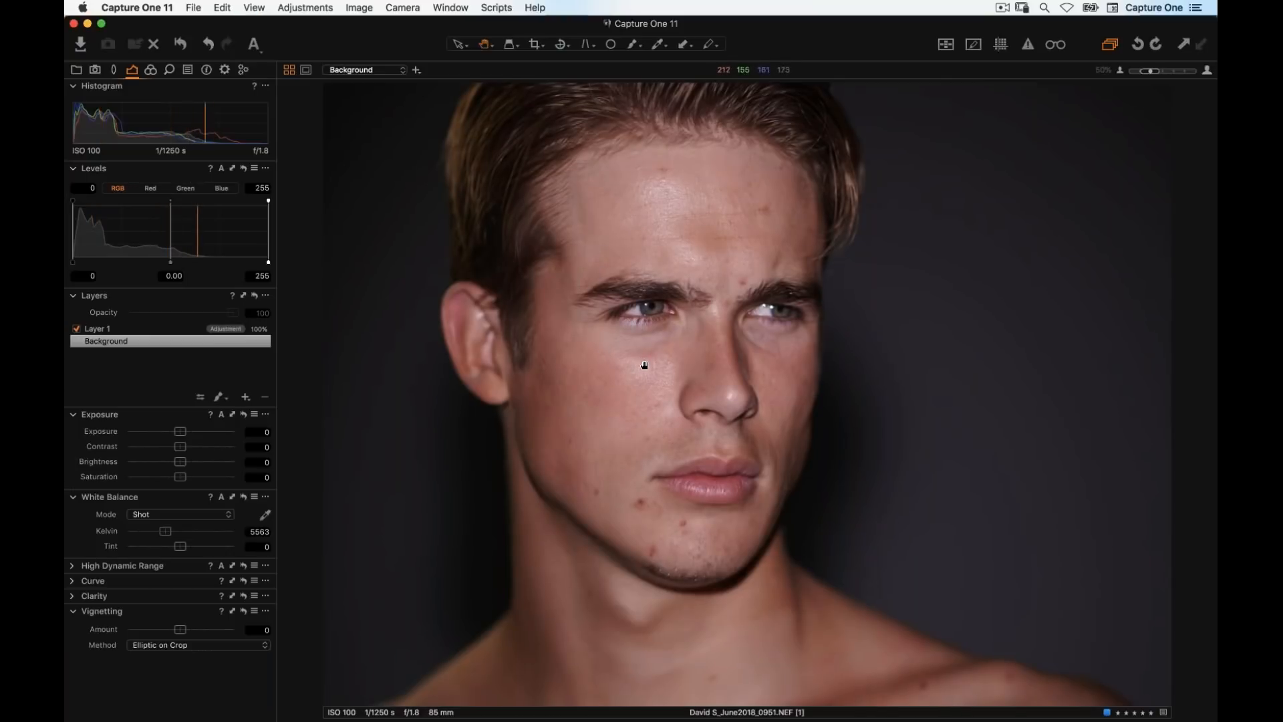
pyautogui.moveTo(635, 366); pyautogui.dragTo(696, 404)
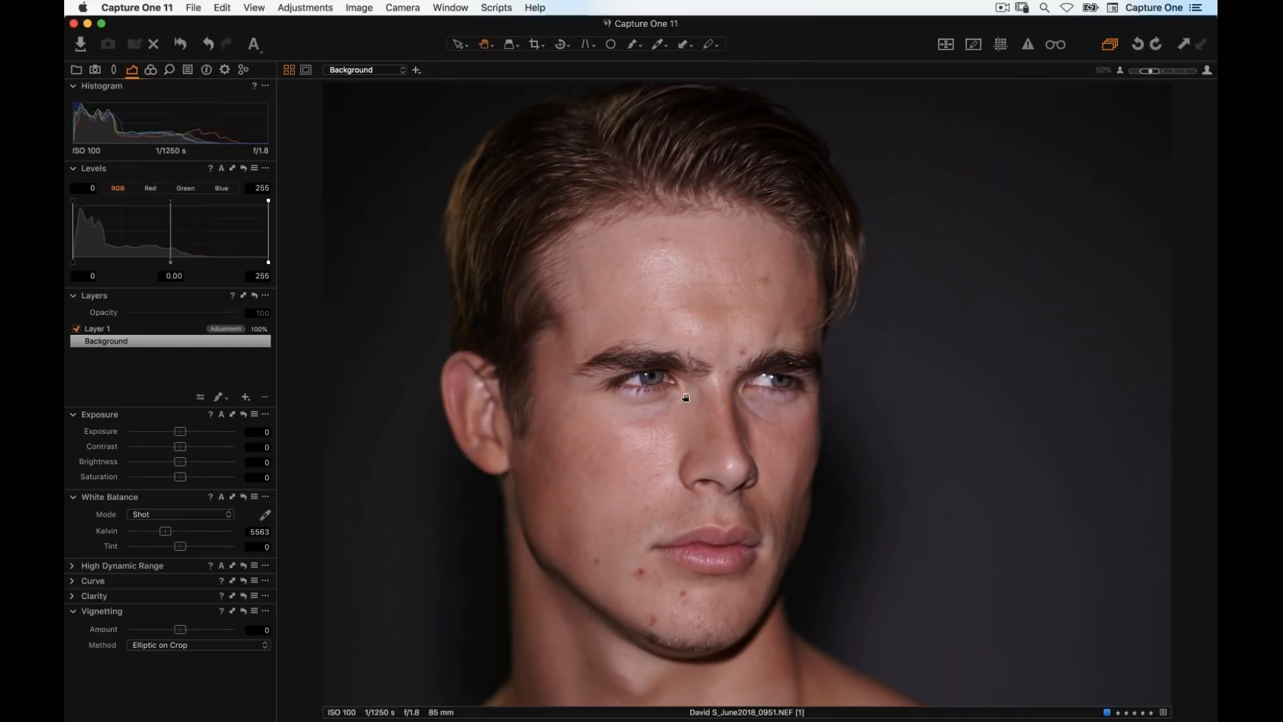
pyautogui.click(181, 46)
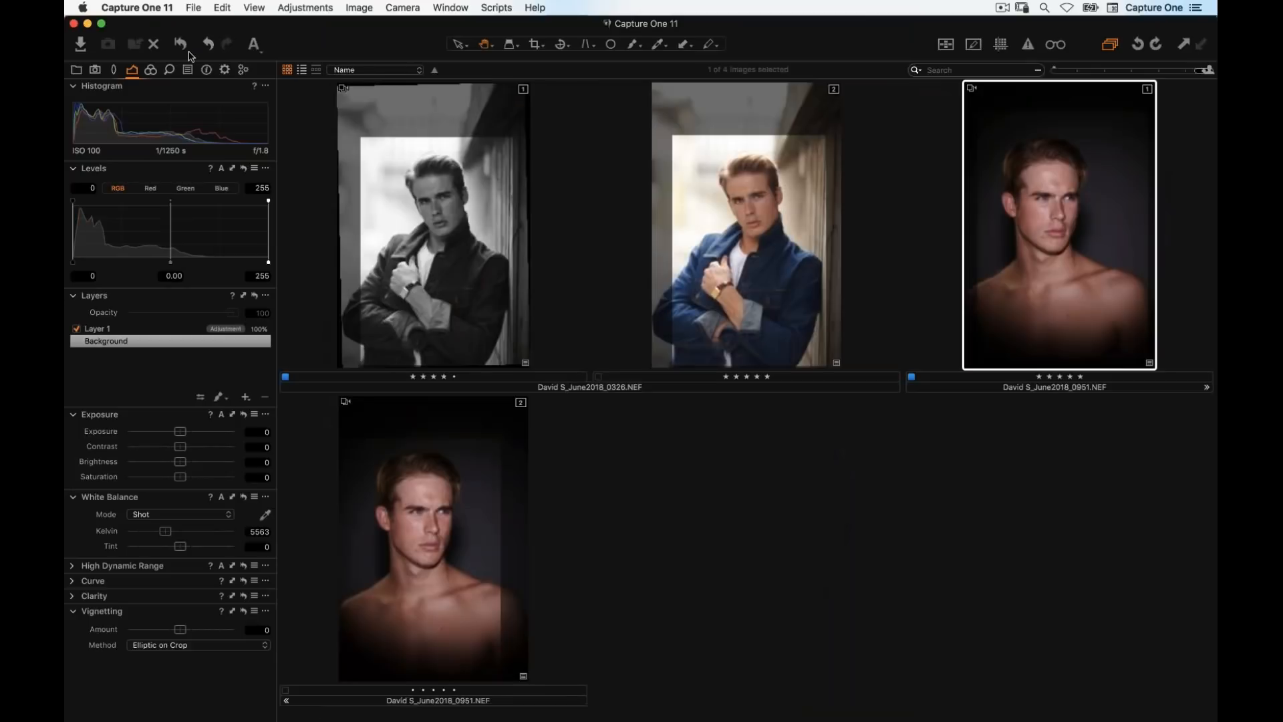
# Open the black-and-white denim jacket portrait and temporarily preview it without adjustments, comparing it with the browser thumbnails
pyautogui.doubleClick(434, 187)
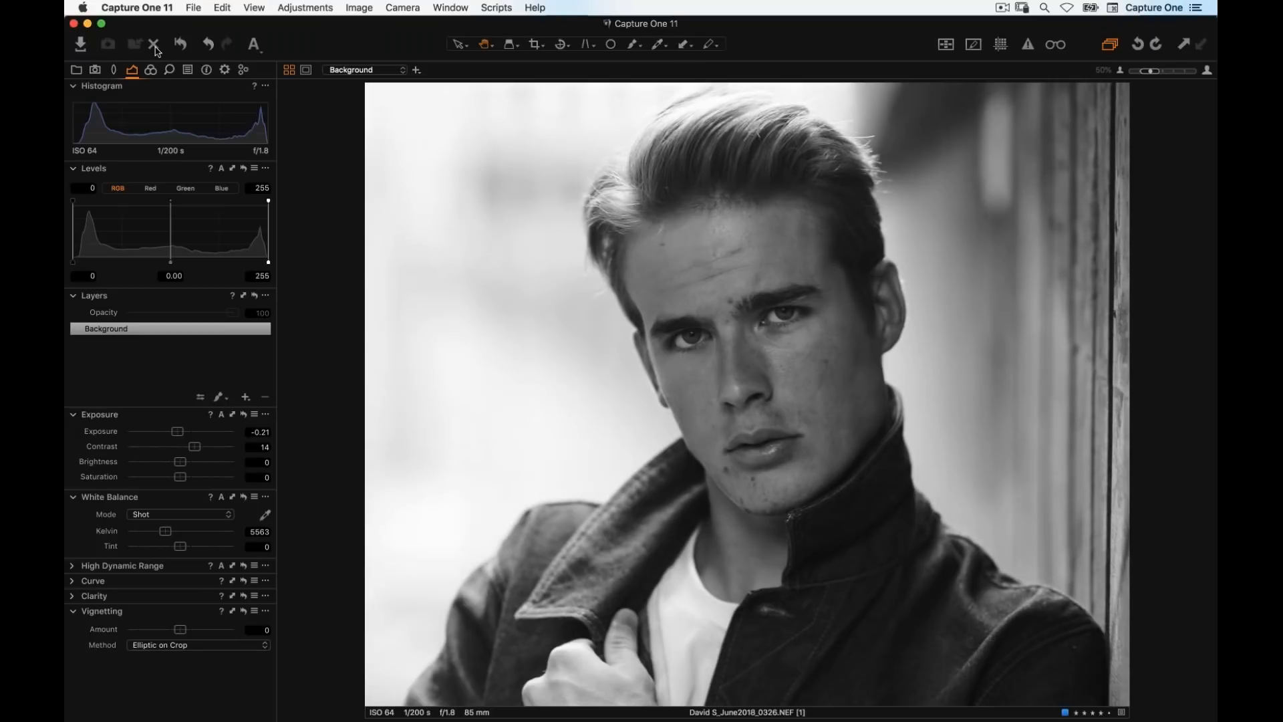
pyautogui.click(180, 44)
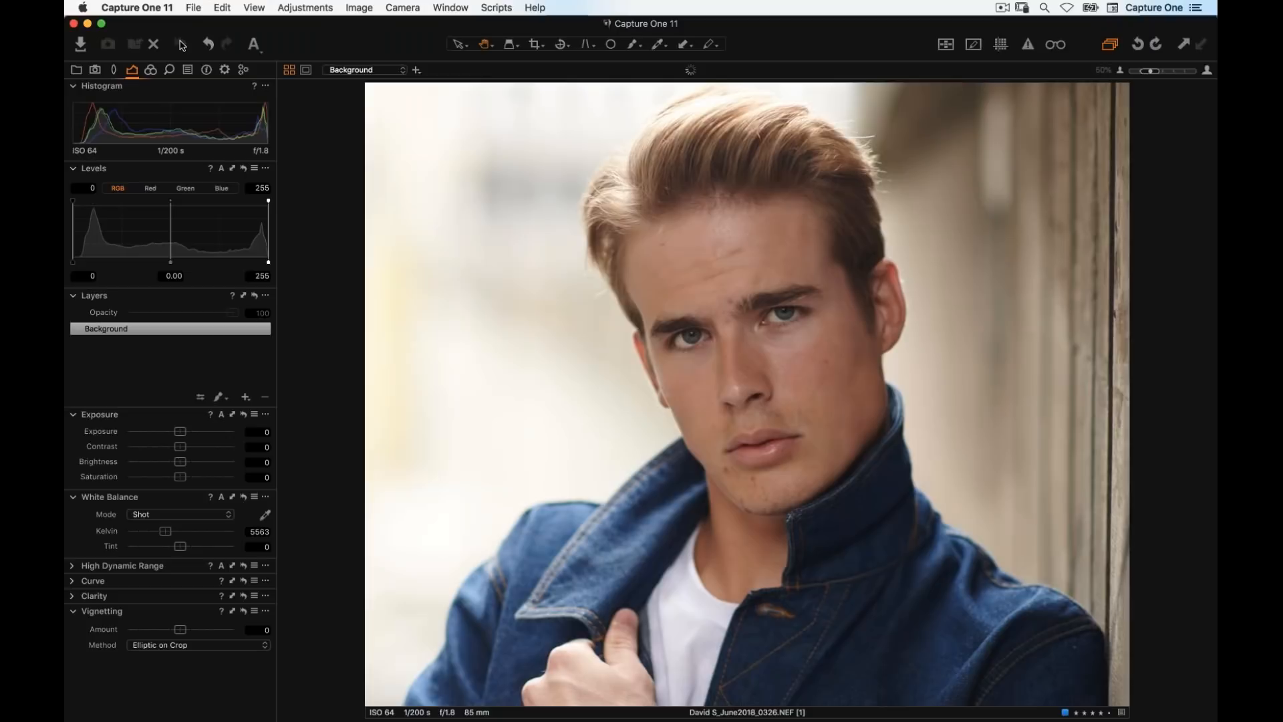
pyautogui.keyDown('alt'); pyautogui.click(187, 45); pyautogui.keyUp('alt')
pyautogui.press('alt+super+v')
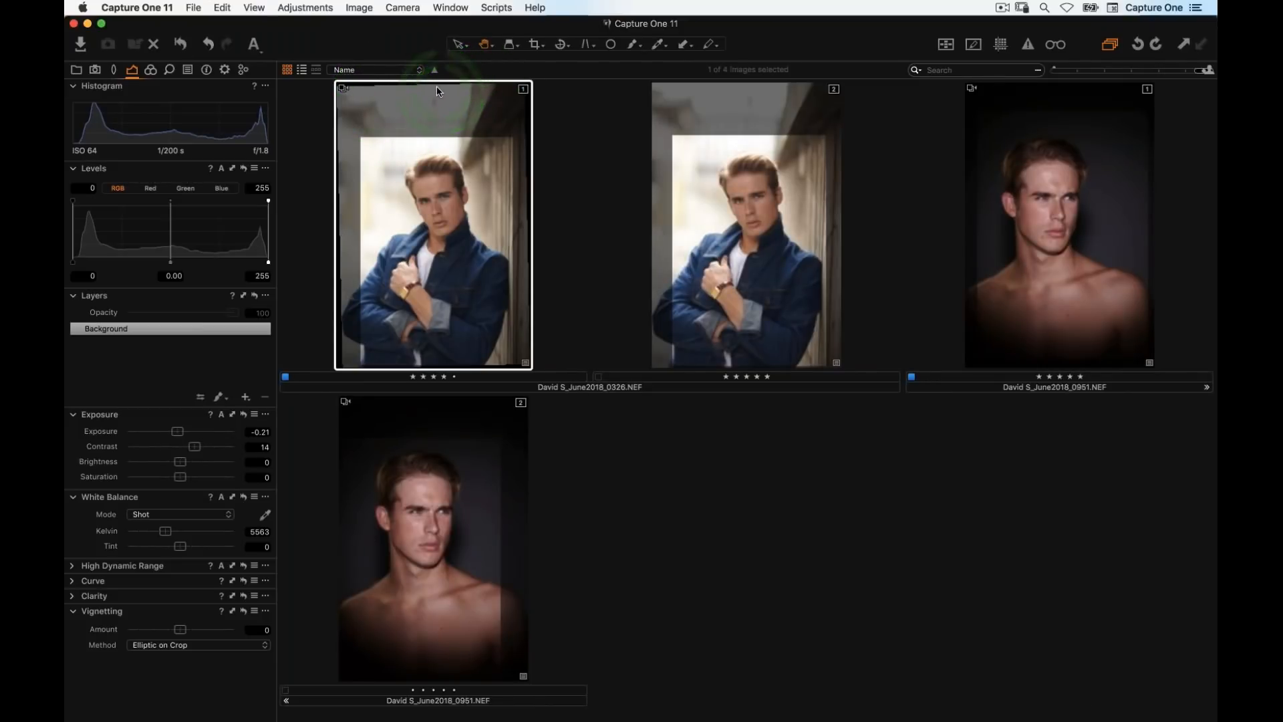
pyautogui.press('alt+super+v')
# Try resetting all adjustments on the black-and-white portrait and undo each reset
pyautogui.click(180, 44)
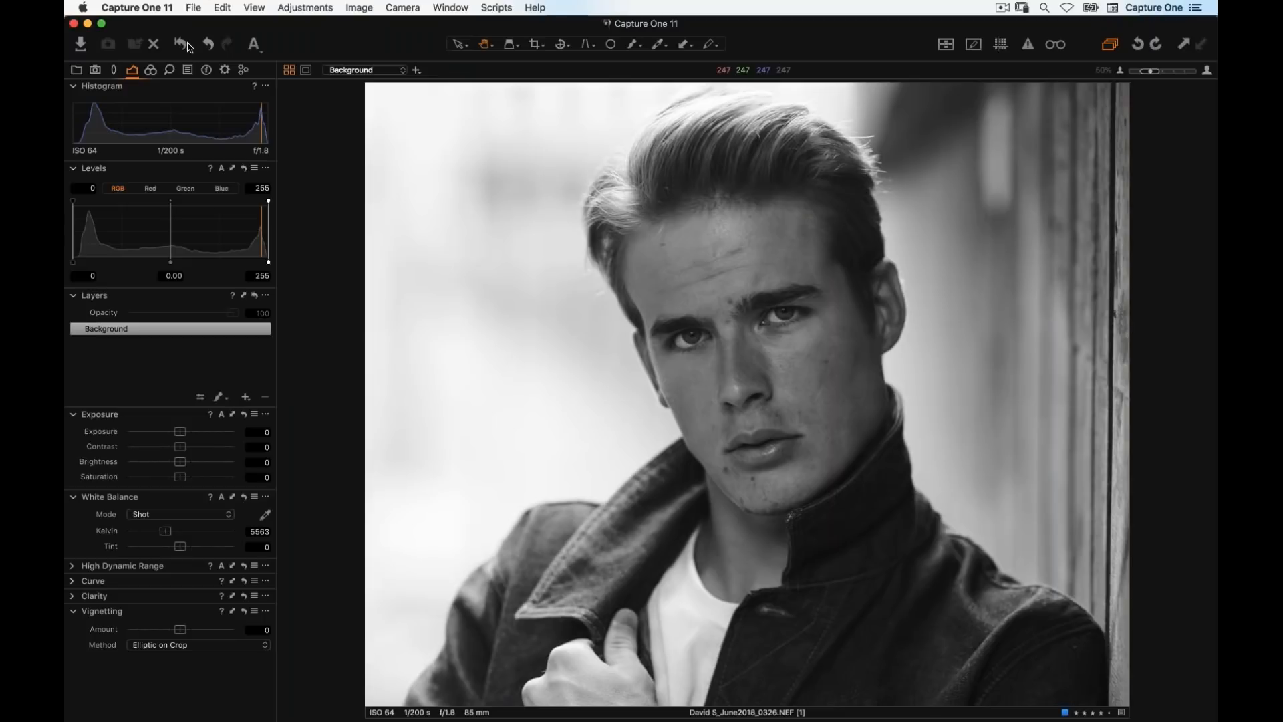
pyautogui.press('super+z')
pyautogui.click(184, 44)
pyautogui.press('super+z')
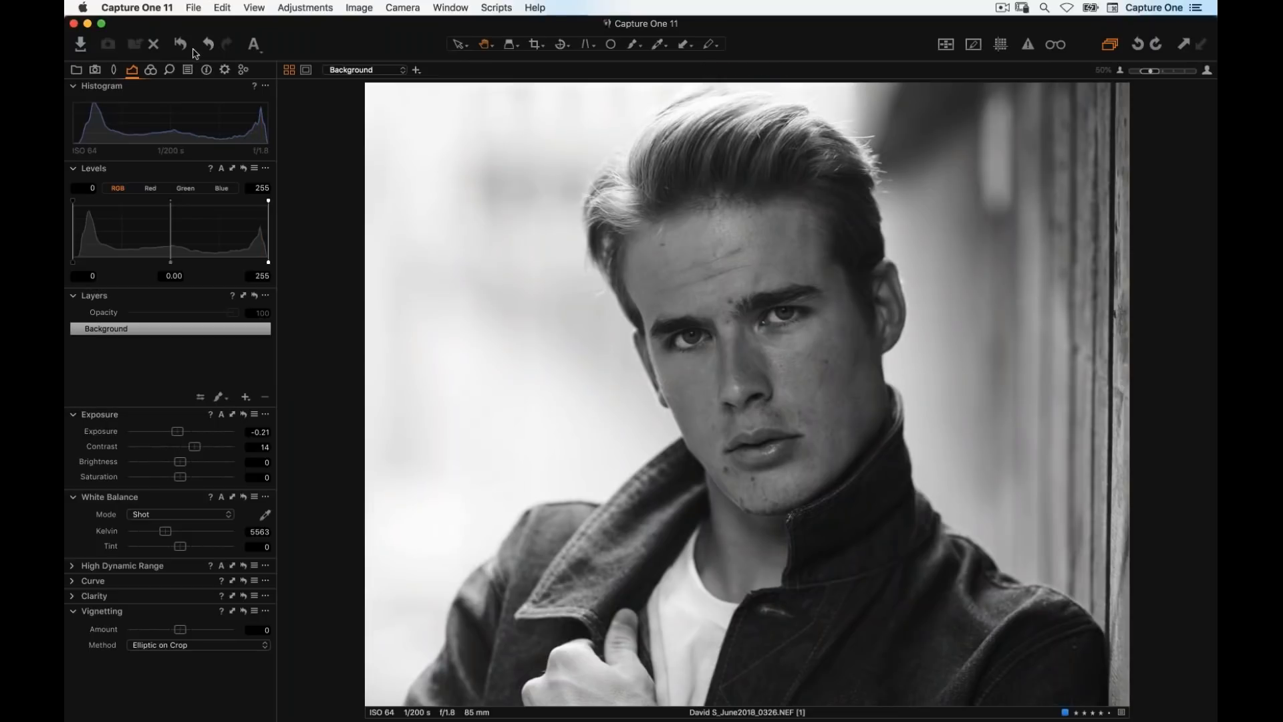
pyautogui.moveTo(178, 46); pyautogui.dragTo(189, 52)
# Examine the variants and options offered by the Loupe and Straighten cursor tools
pyautogui.click(536, 48)
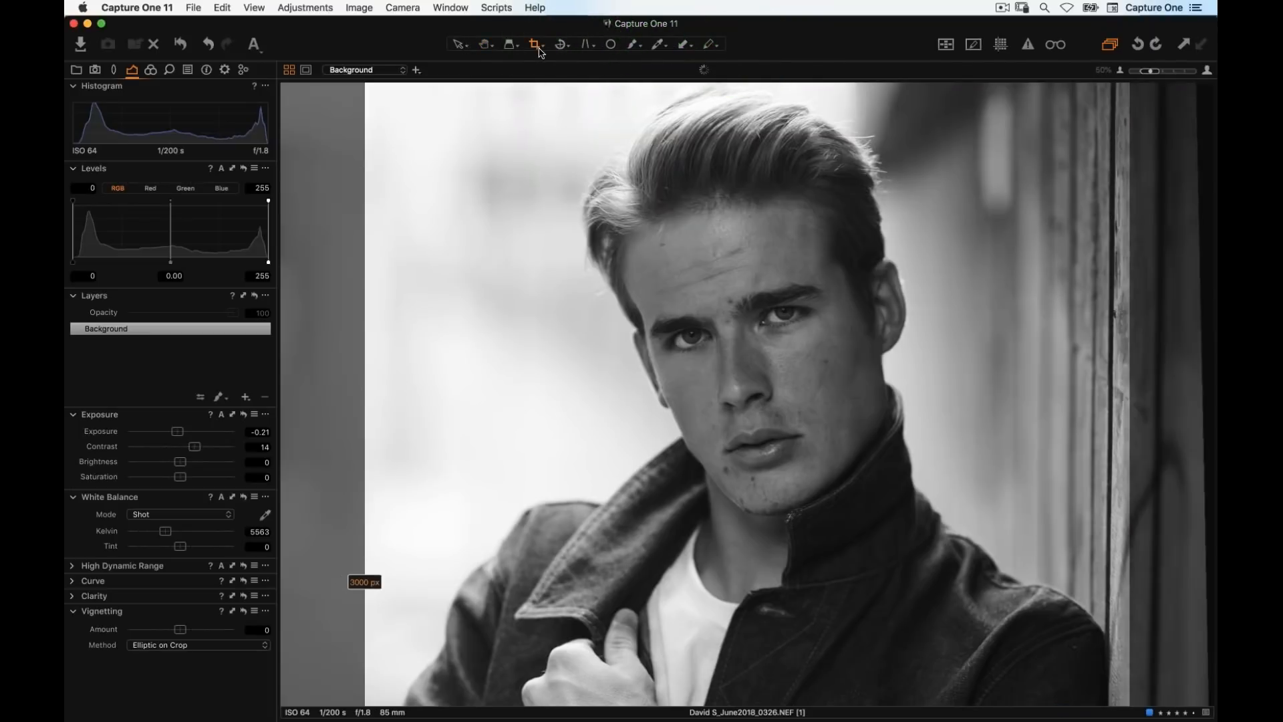
pyautogui.click(565, 48)
pyautogui.click(516, 47)
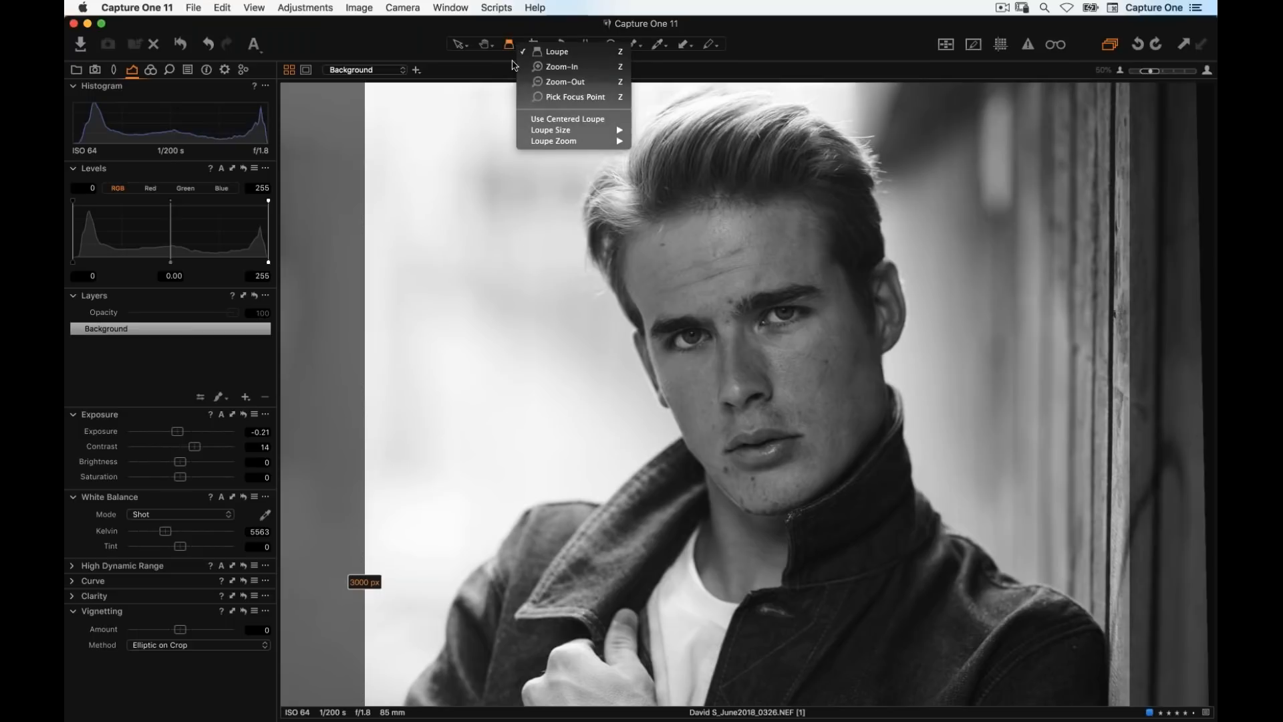
pyautogui.click(513, 60)
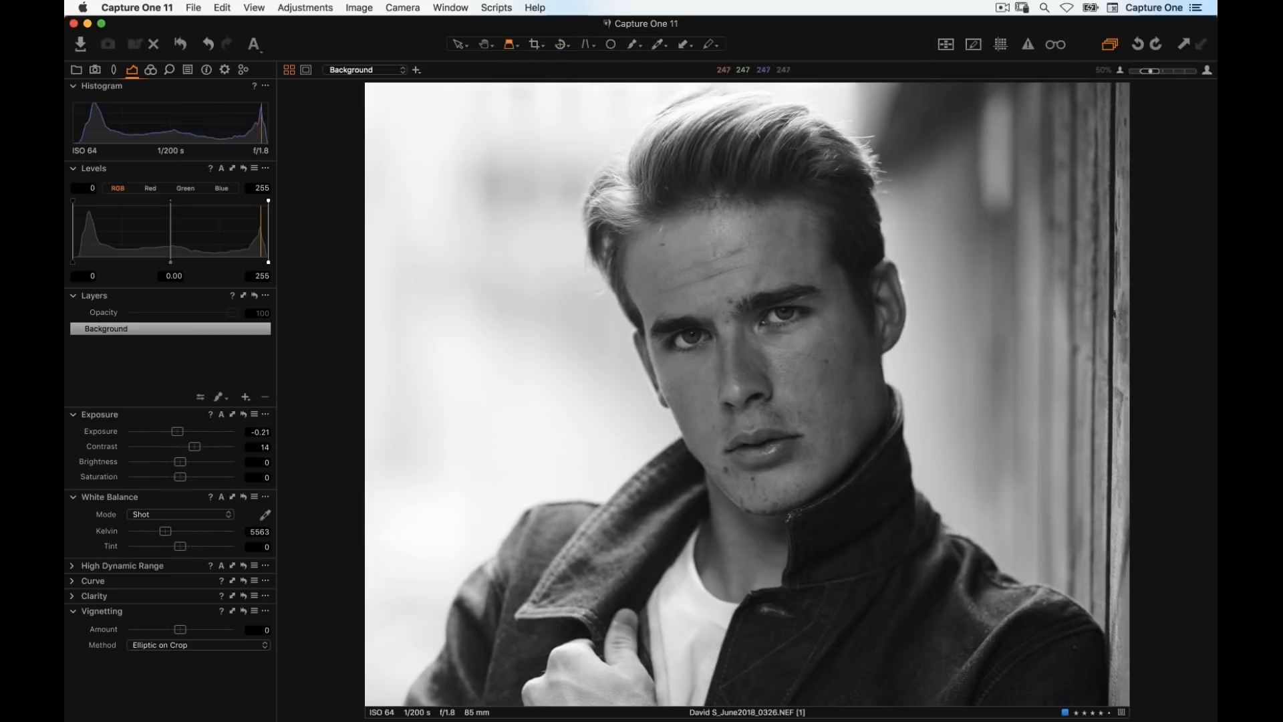
pyautogui.click(518, 49)
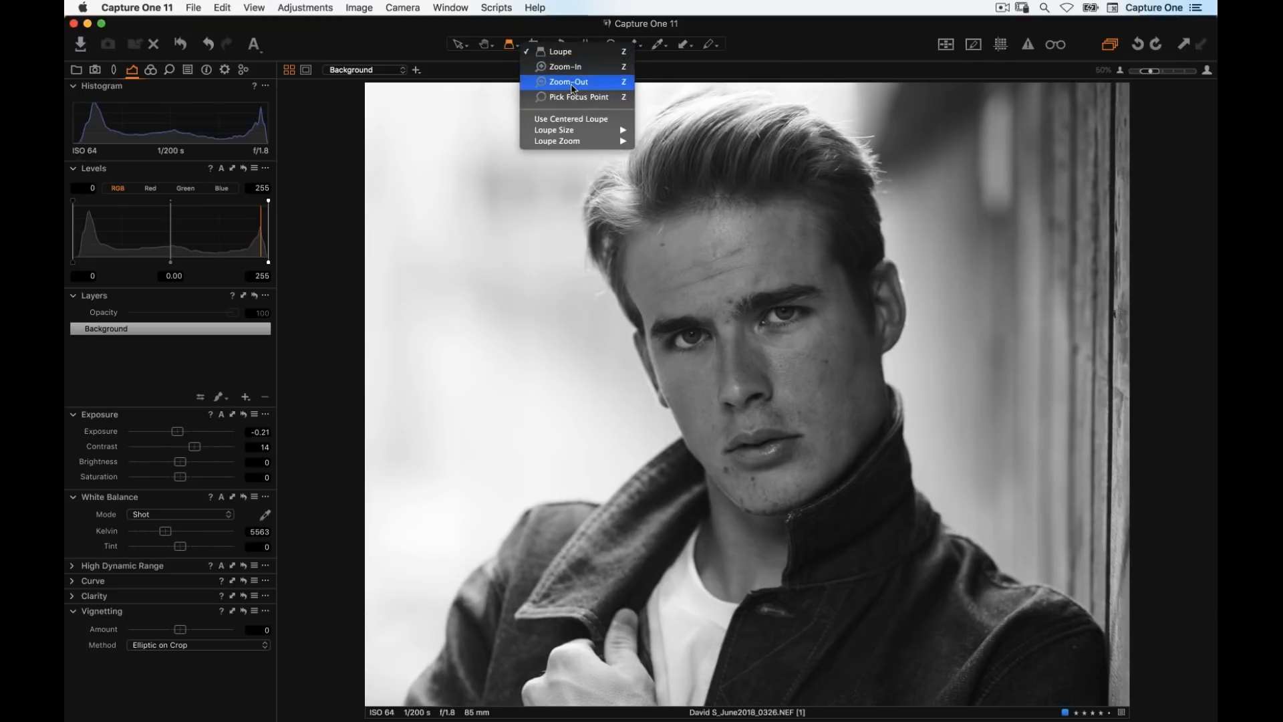
pyautogui.click(572, 50)
pyautogui.click(571, 51)
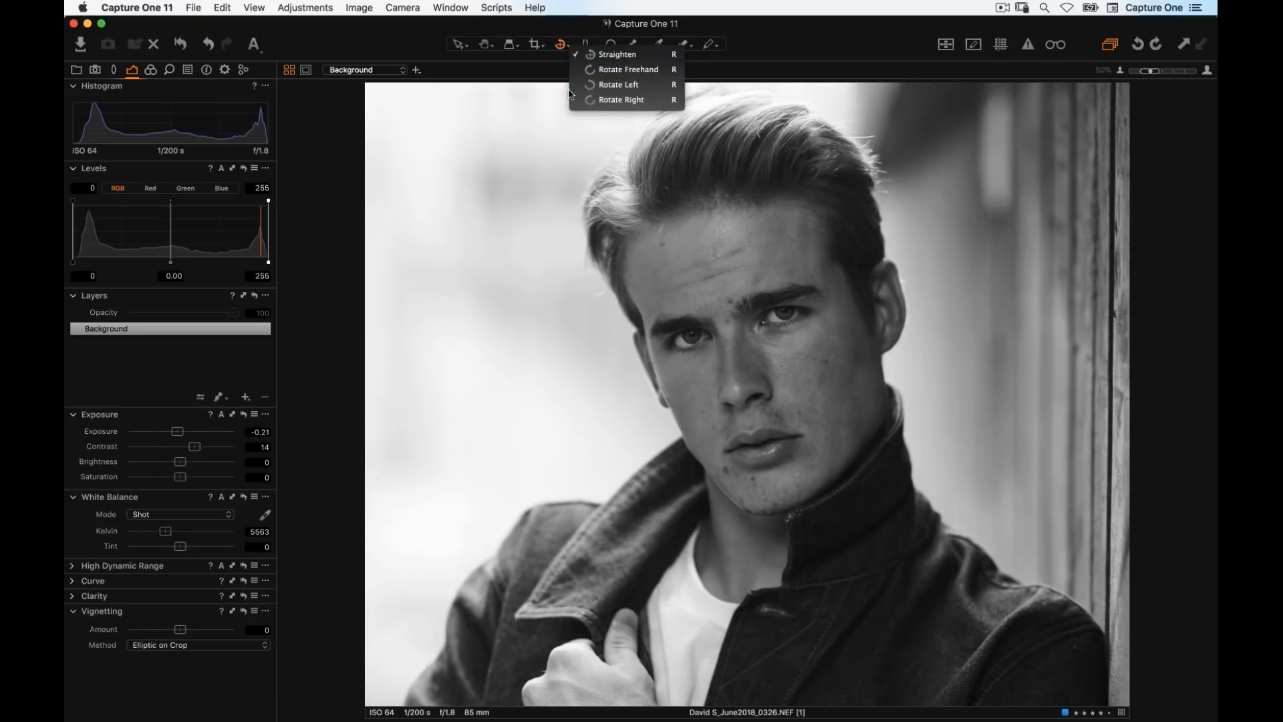
pyautogui.click(561, 35)
pyautogui.press('p')
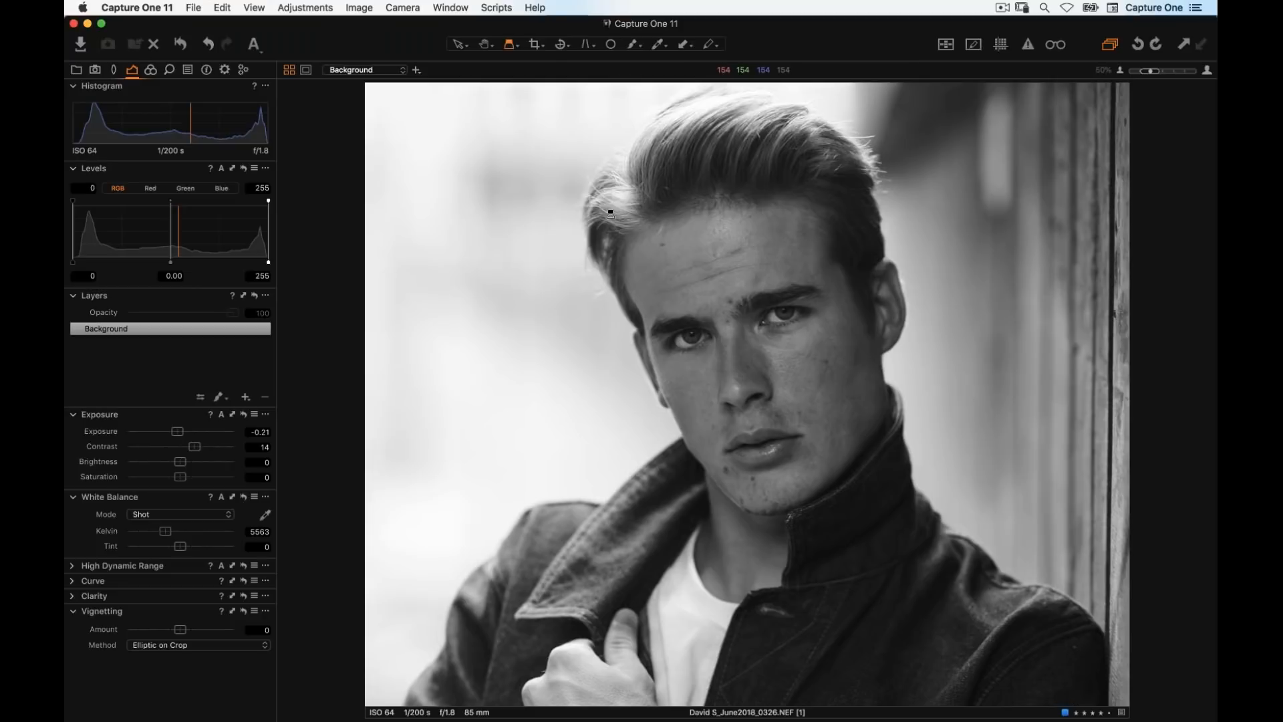
# View the portrait at 100% and back at fit with the Pan tool, and review the rotation tool variants
pyautogui.press('h')
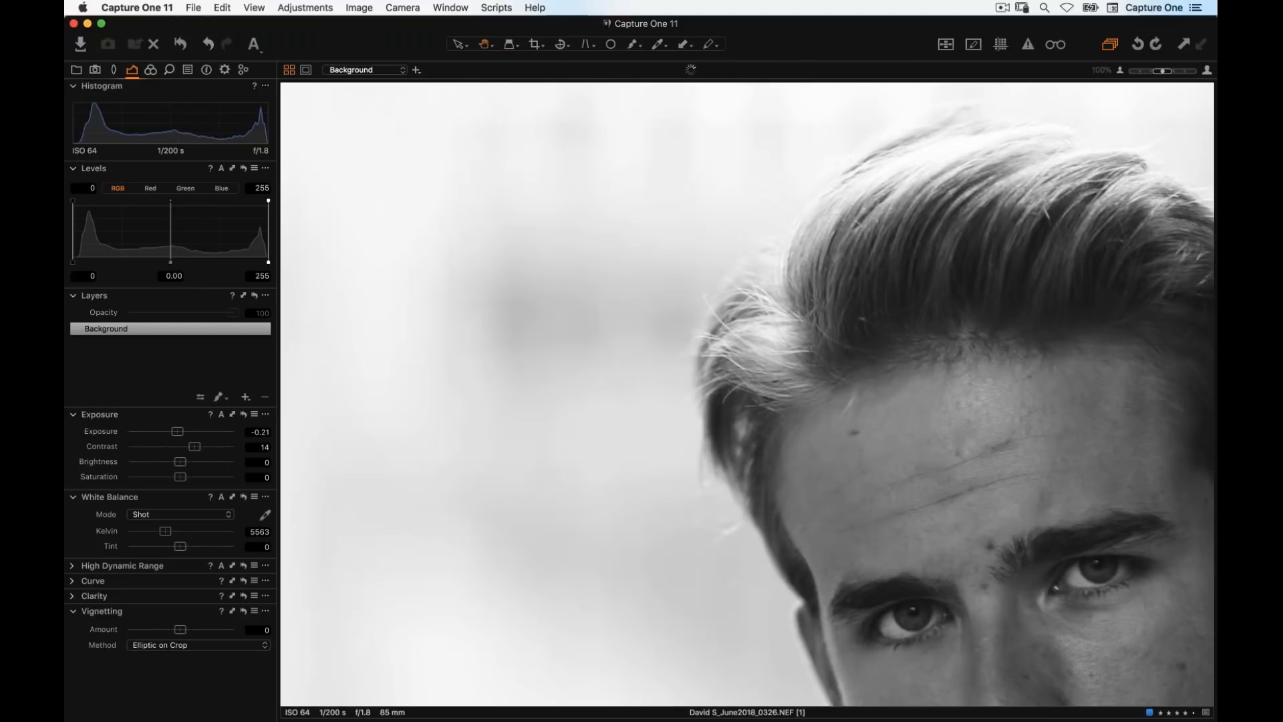
pyautogui.doubleClick(571, 139)
pyautogui.click(567, 44)
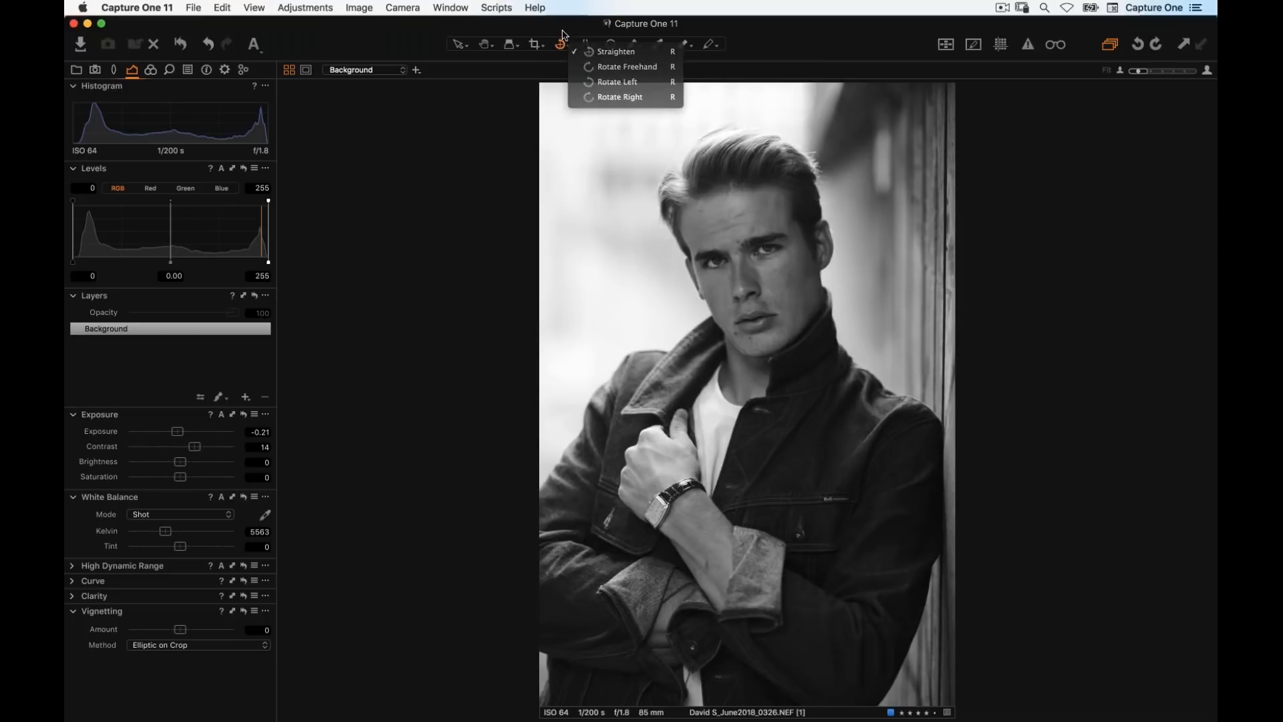
pyautogui.click(564, 30)
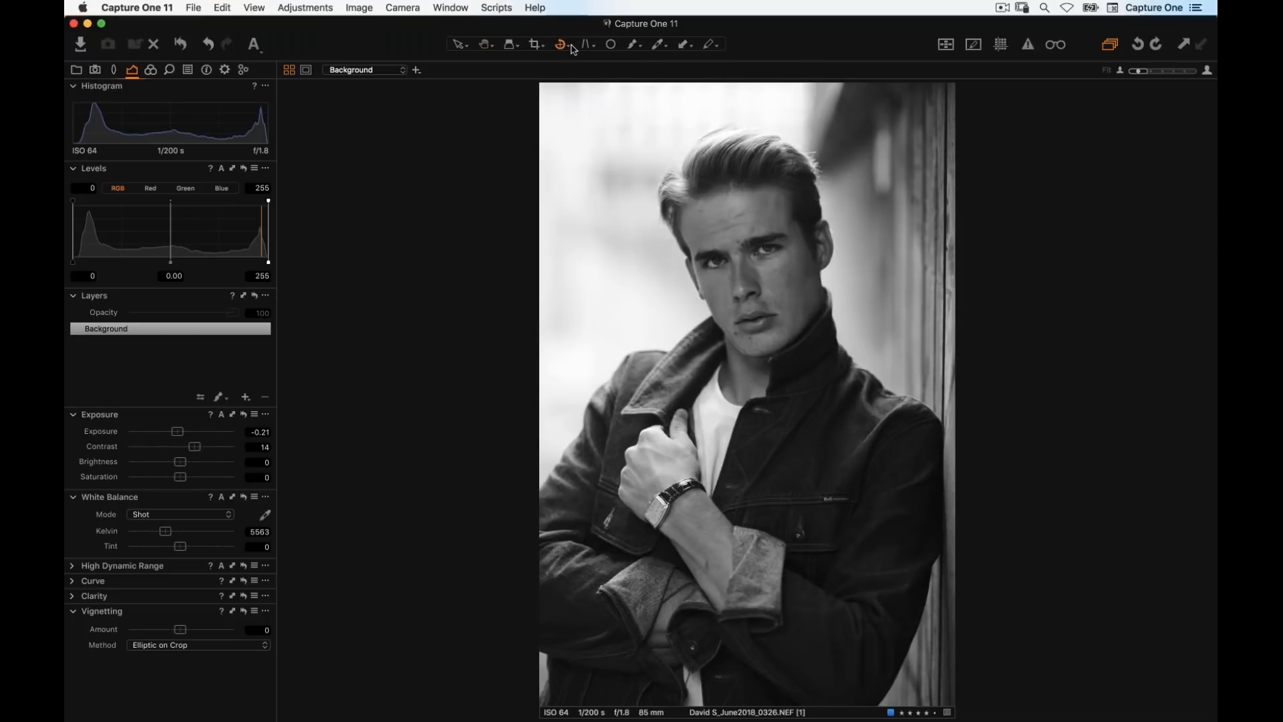
pyautogui.click(572, 47)
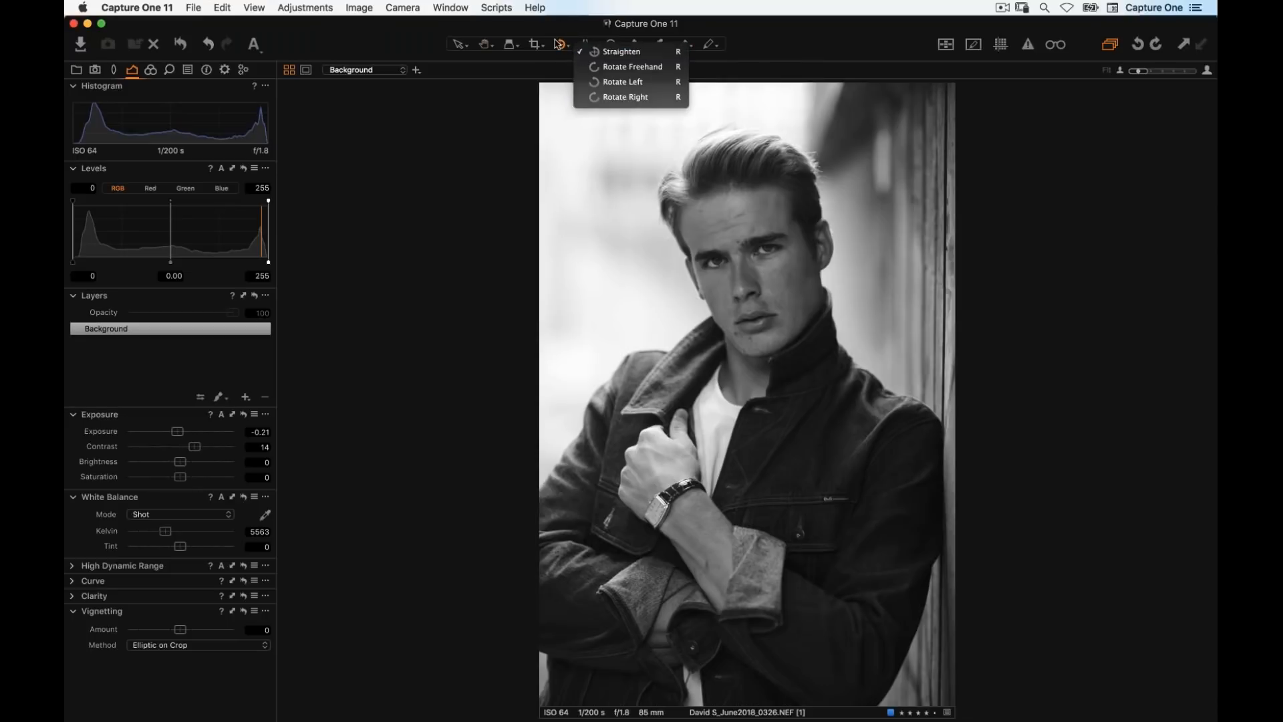
pyautogui.click(558, 44)
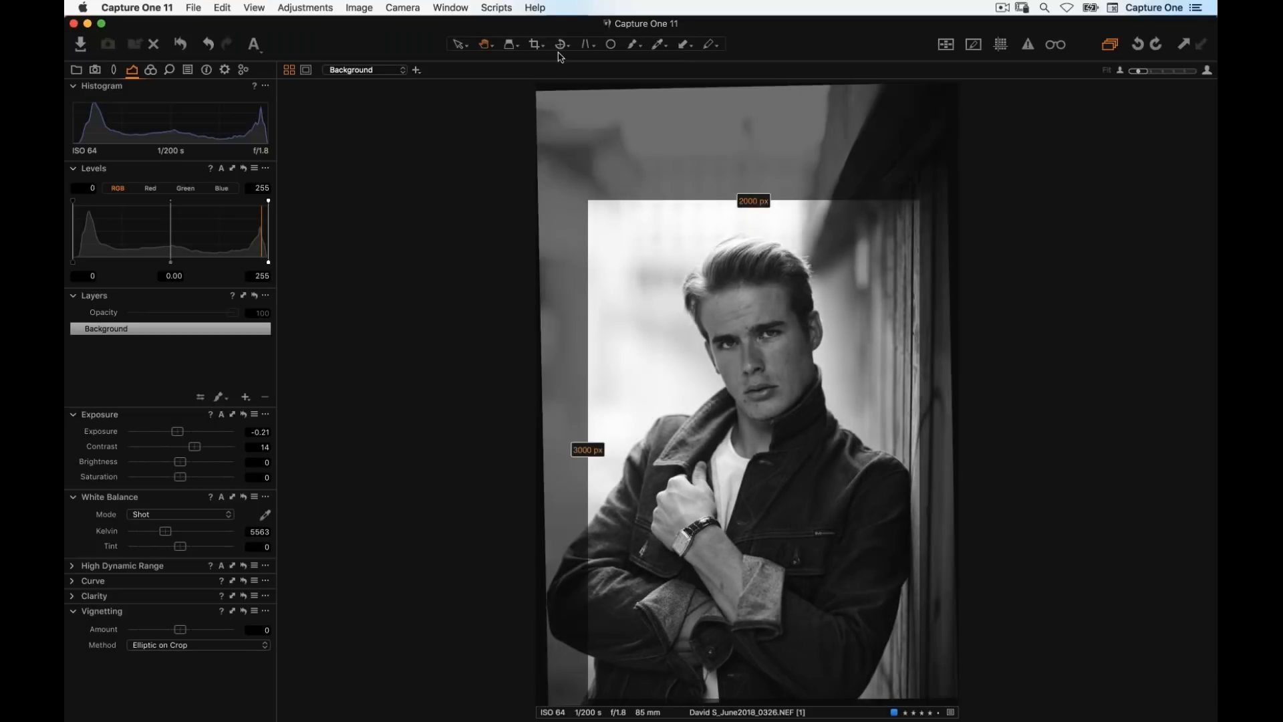
pyautogui.click(561, 46)
pyautogui.press('g')
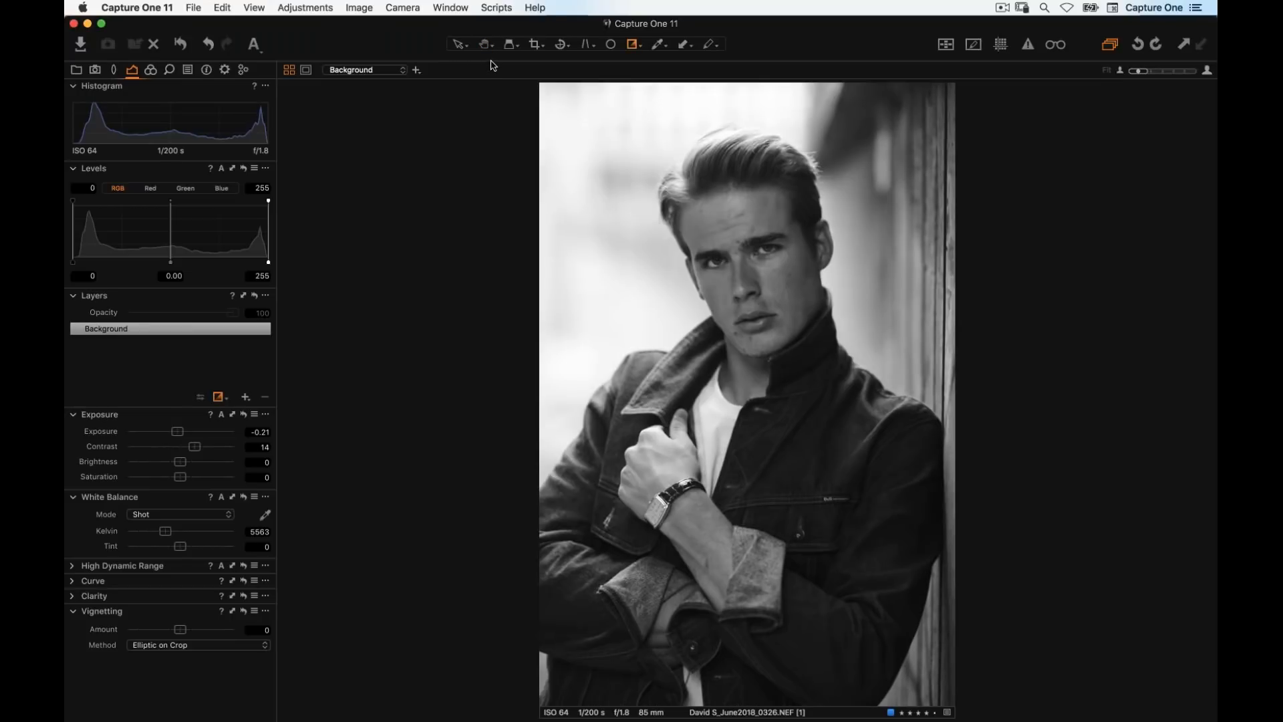
# Recrop the black-and-white portrait to about 2000 x 2511 px, widening both sides and keeping a little space above the hair
pyautogui.press('h')
pyautogui.press('c')
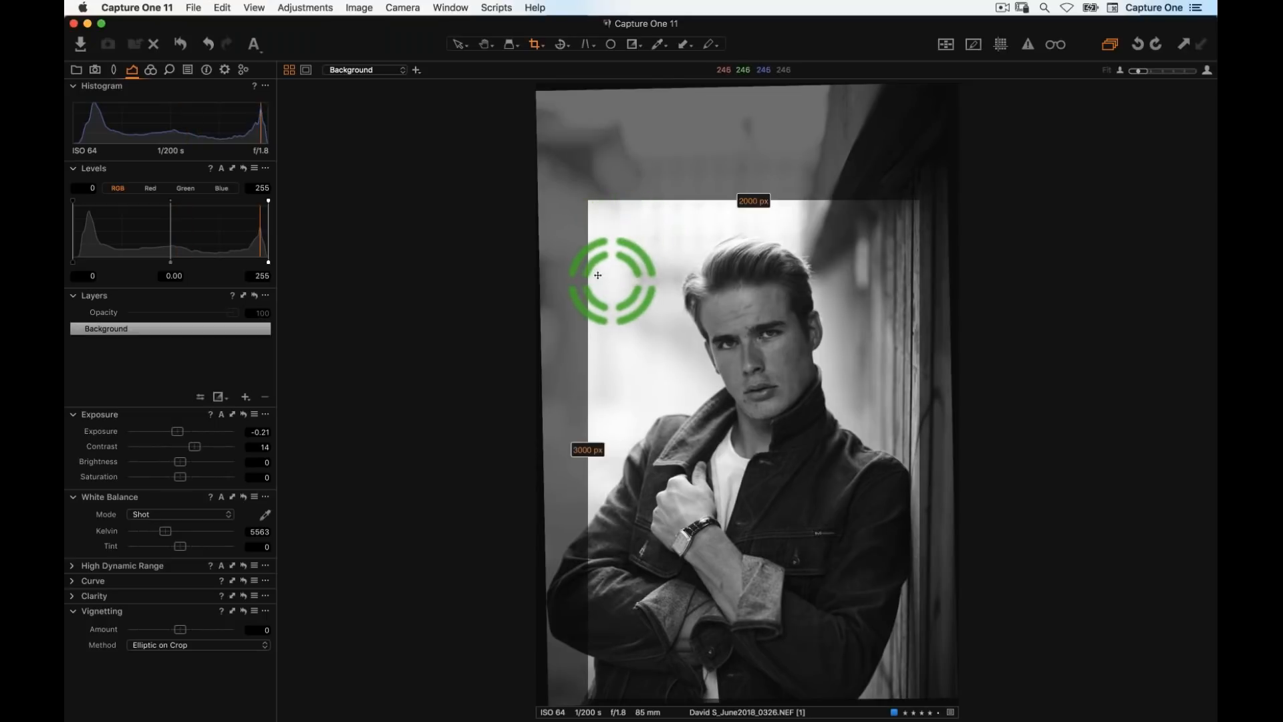
pyautogui.moveTo(588, 278); pyautogui.dragTo(557, 275)
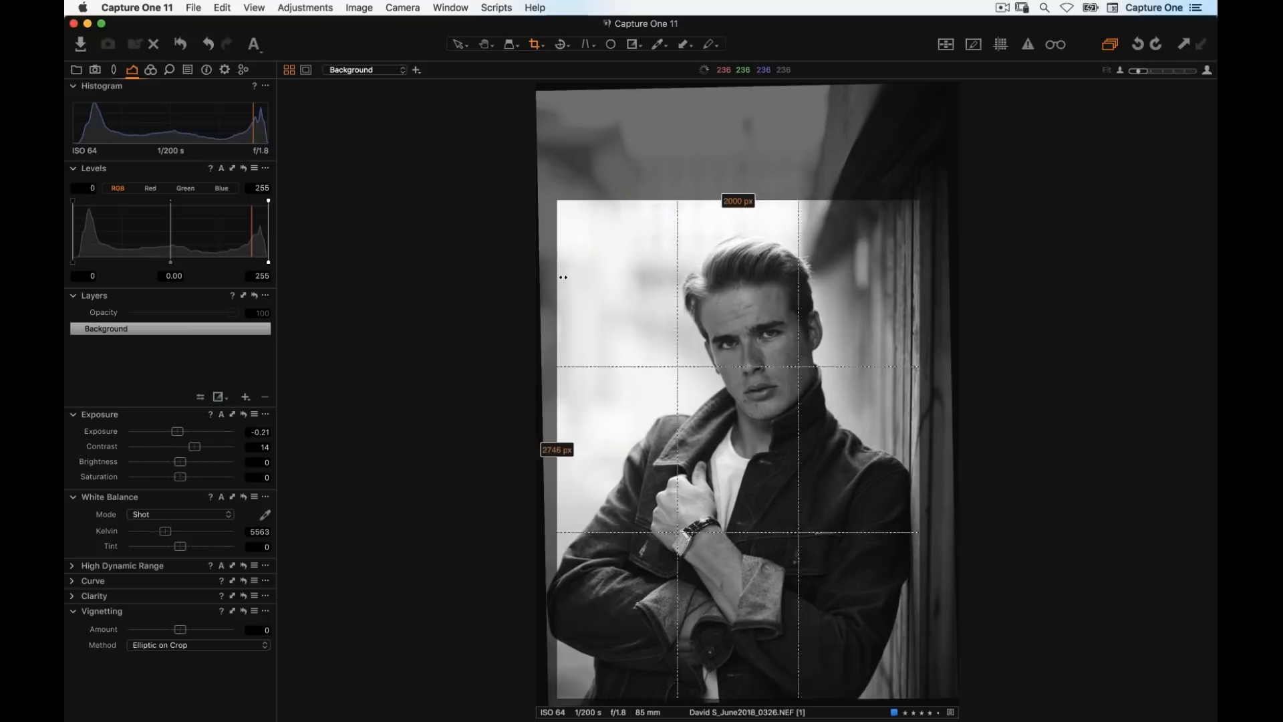
pyautogui.moveTo(562, 207)
pyautogui.mouseDown()
pyautogui.moveTo(557, 190)
pyautogui.moveTo(567, 195)
pyautogui.mouseUp()
pyautogui.moveTo(633, 265)
pyautogui.mouseDown()
pyautogui.moveTo(646, 289)
pyautogui.moveTo(635, 230)
pyautogui.moveTo(637, 269)
pyautogui.mouseUp()
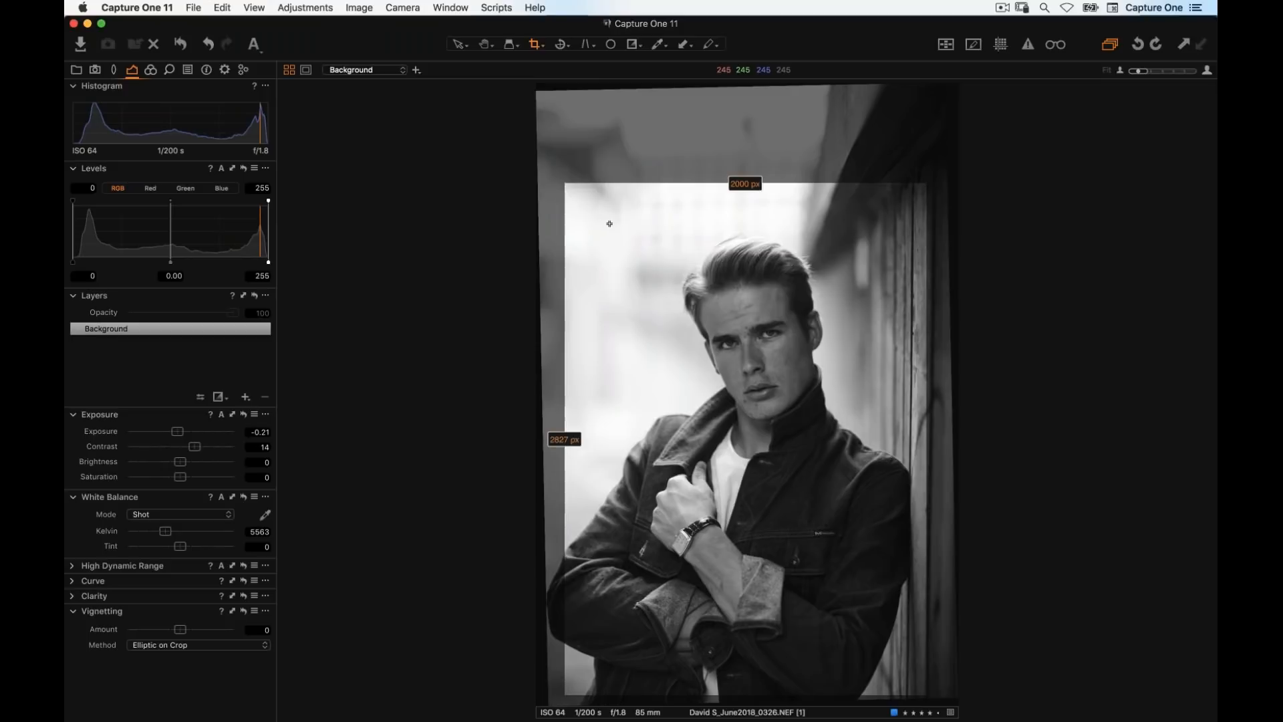
pyautogui.moveTo(620, 225); pyautogui.dragTo(901, 586)
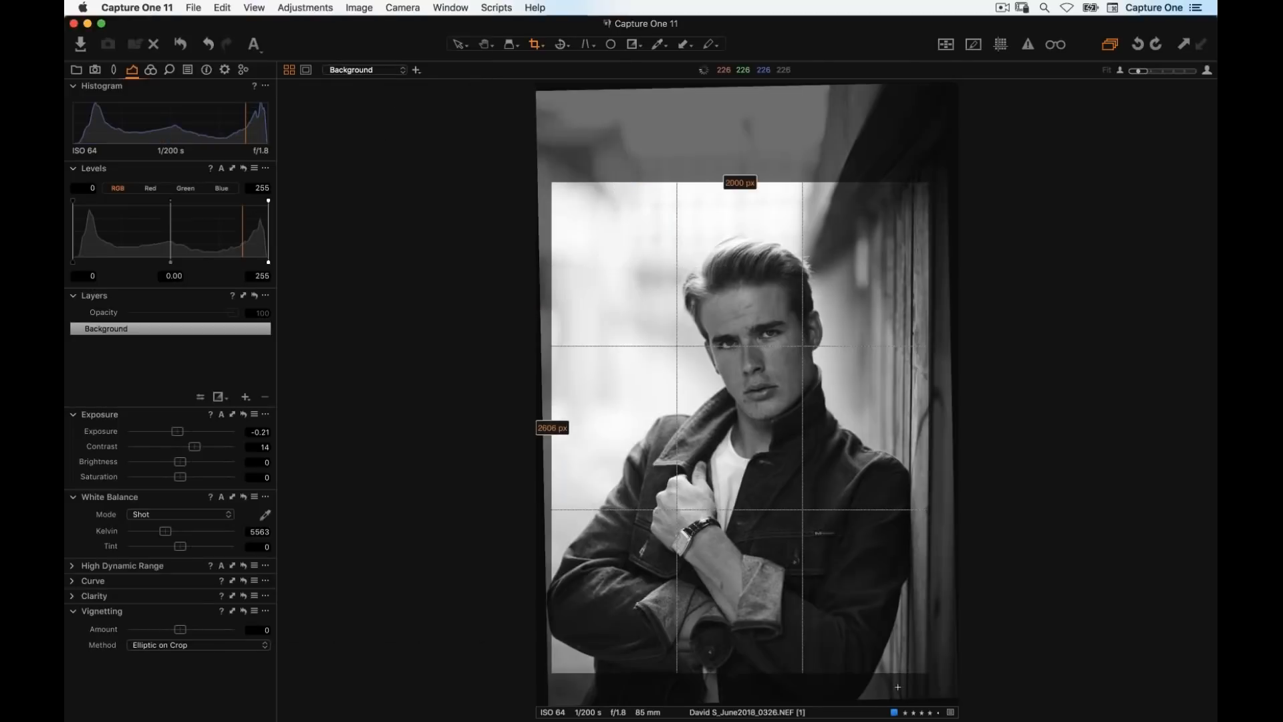
pyautogui.moveTo(930, 693)
pyautogui.mouseDown()
pyautogui.moveTo(862, 693)
pyautogui.moveTo(942, 693)
pyautogui.mouseUp()
pyautogui.moveTo(702, 182); pyautogui.dragTo(702, 204)
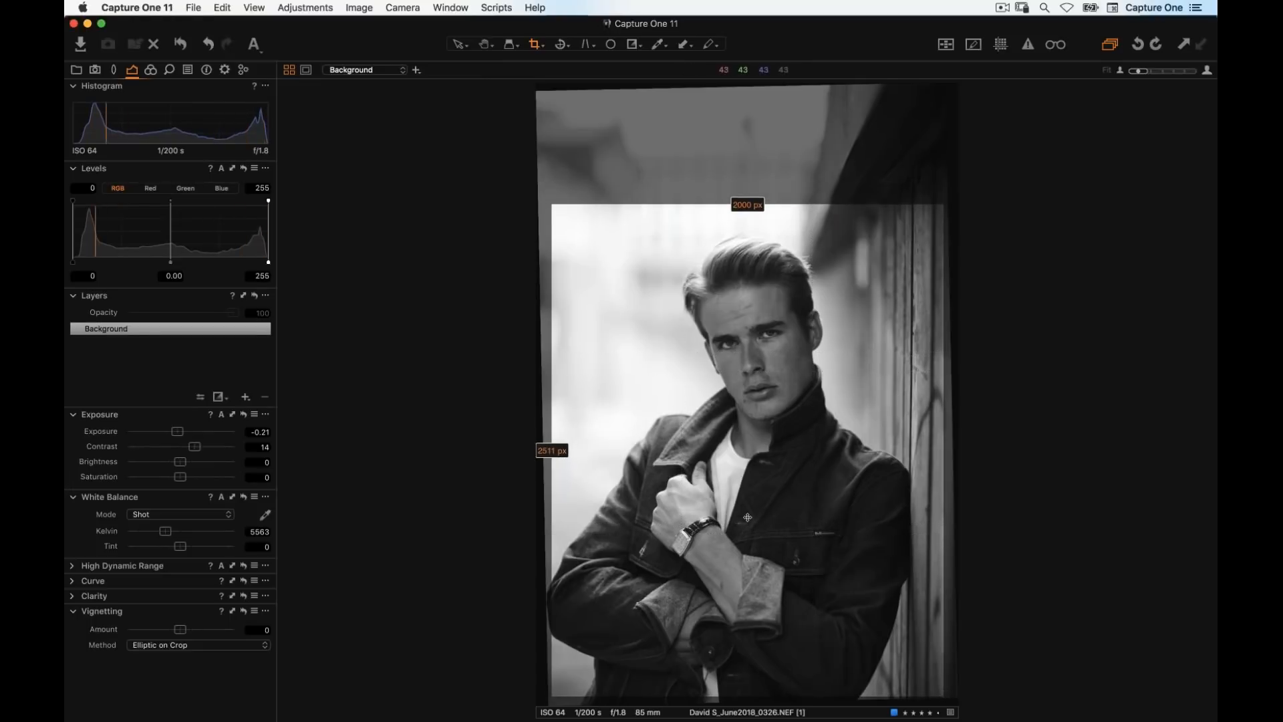
pyautogui.press('h')
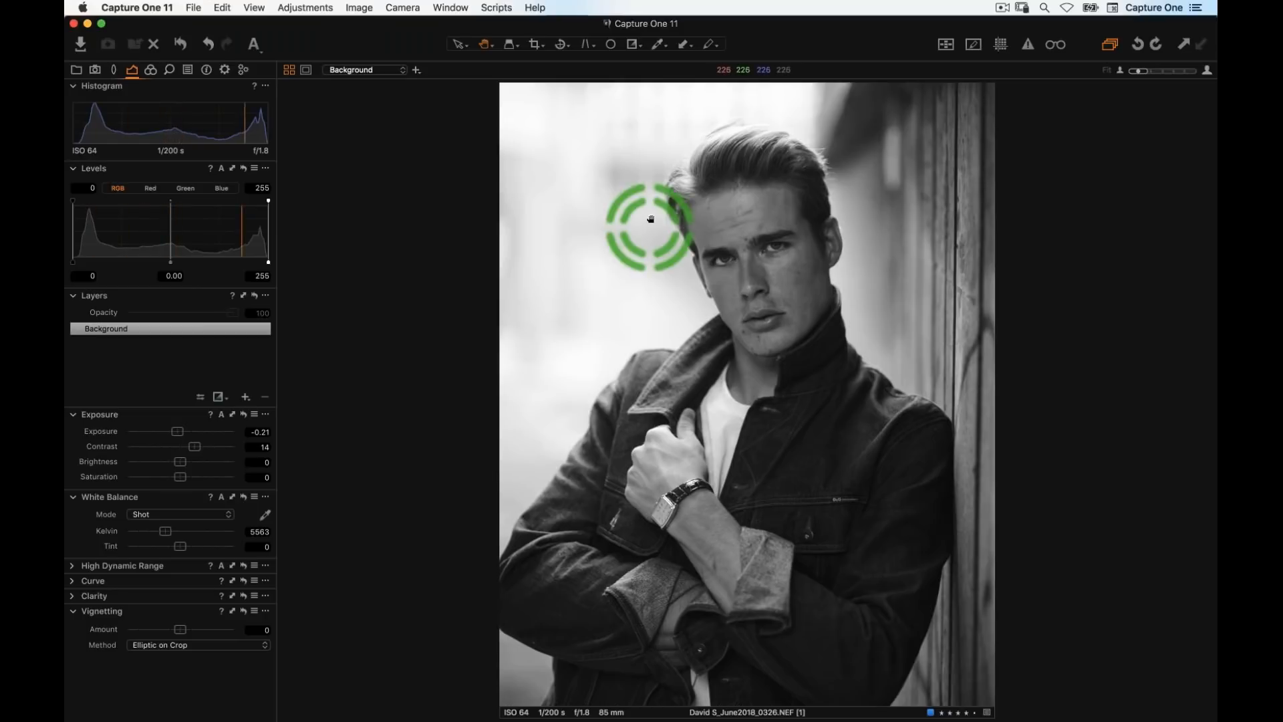
# Inspect the cropped portrait's face and jacket collar at 100% with the Pan tool
pyautogui.click(708, 231)
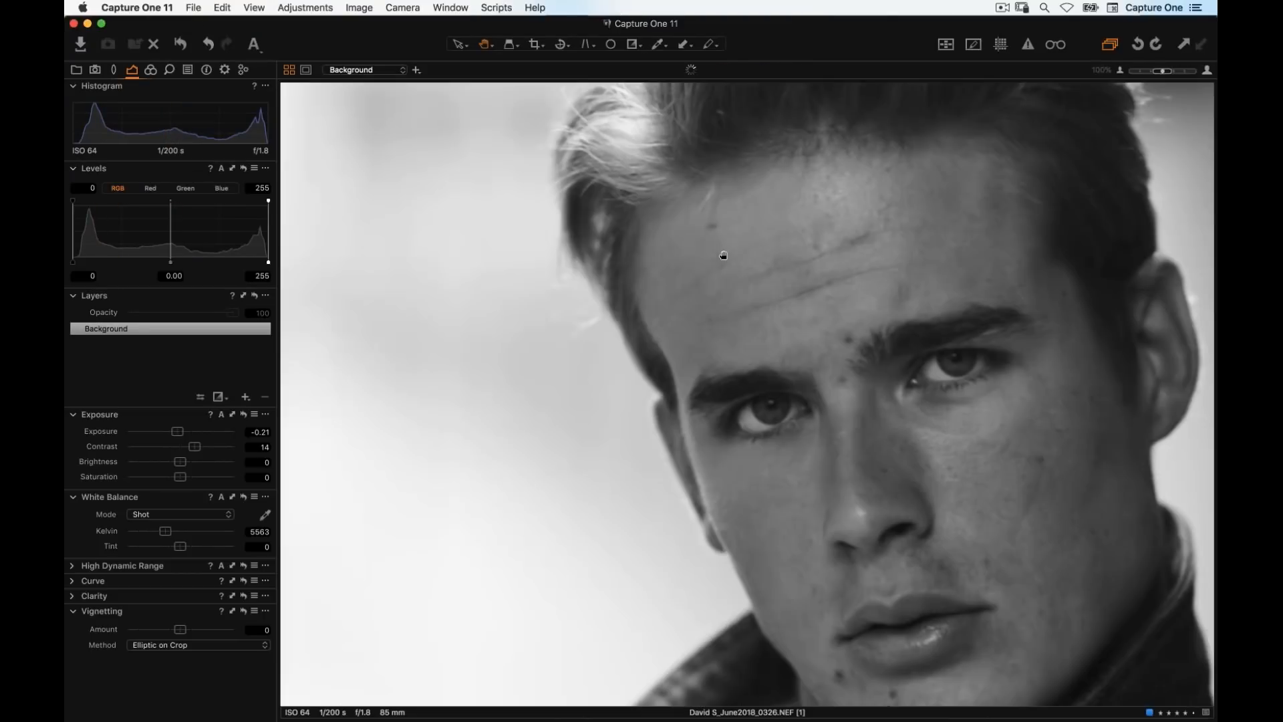
pyautogui.moveTo(812, 332); pyautogui.dragTo(777, 268)
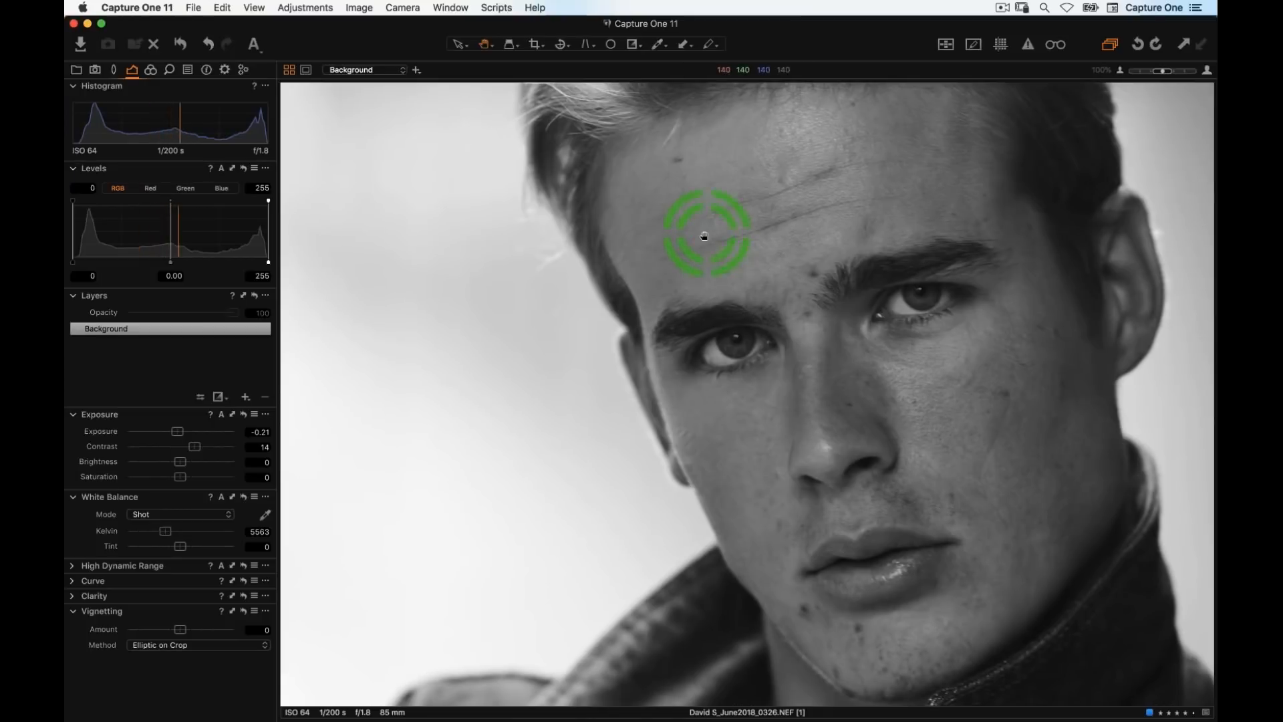
pyautogui.moveTo(698, 252); pyautogui.dragTo(689, 302)
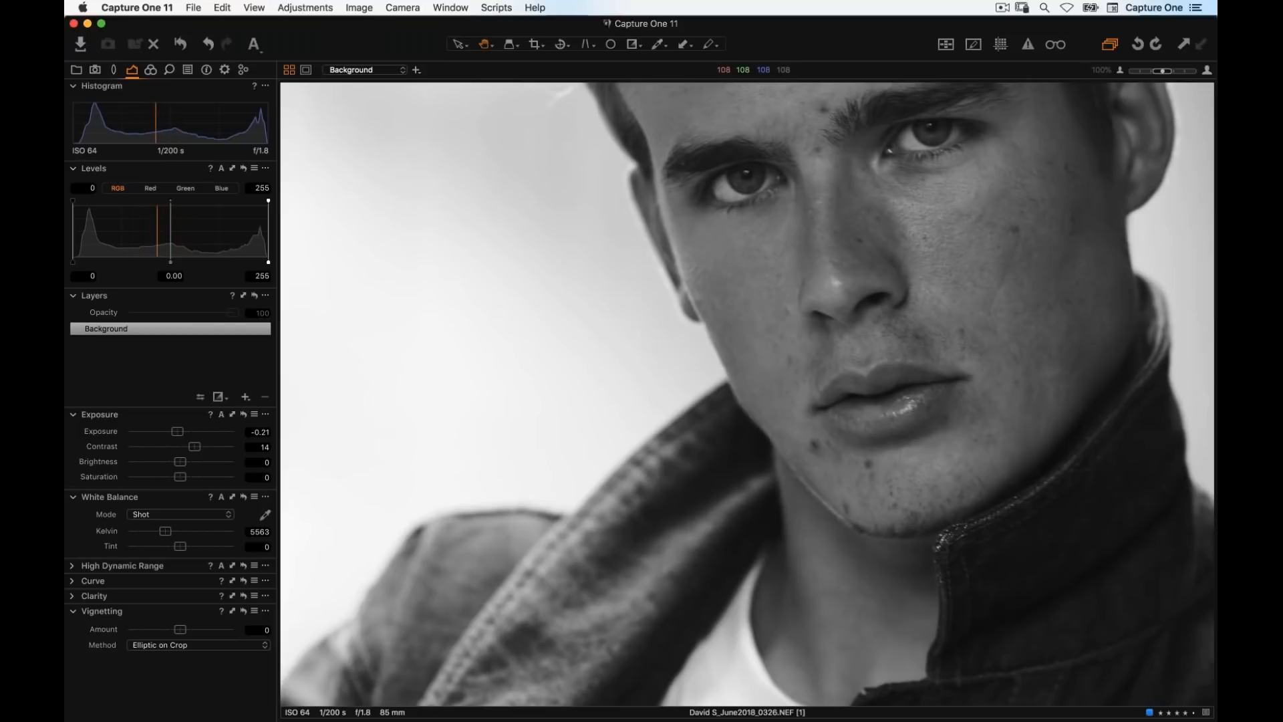
# Return to the Crop tool and examine its aspect ratio choices and the Ratio, Size and Crop Outside Image settings
pyautogui.press('c')
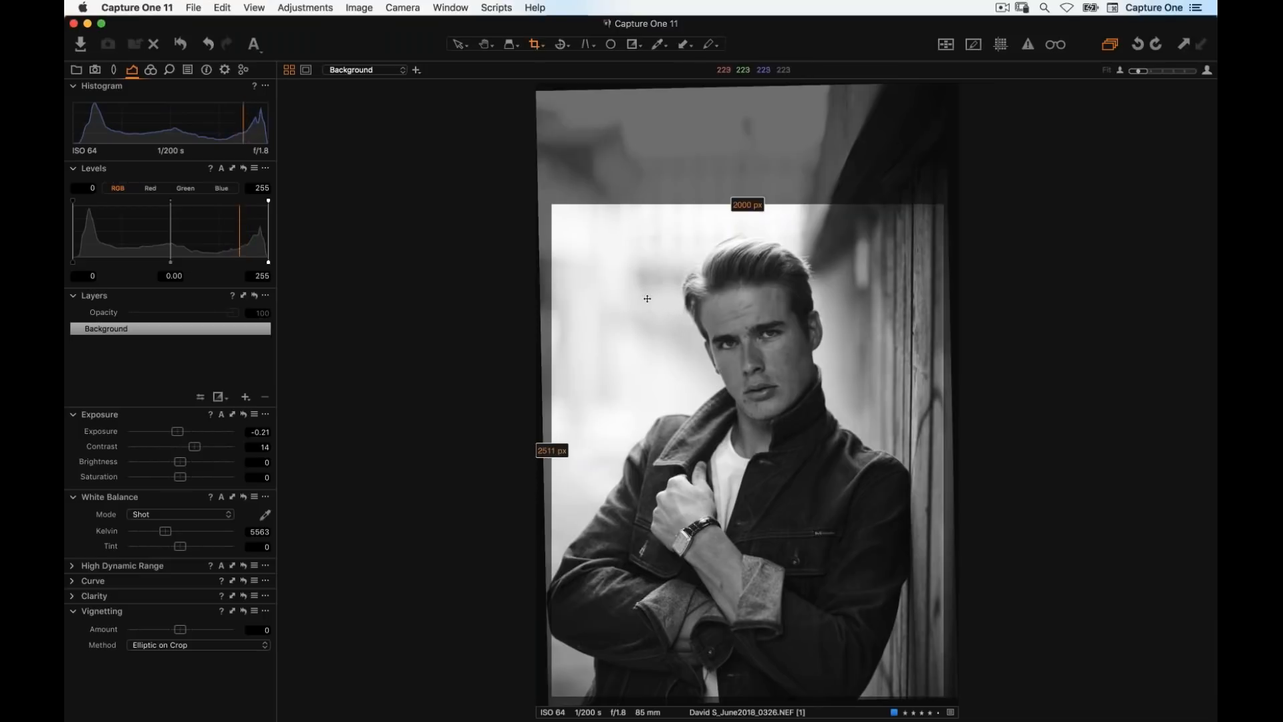
pyautogui.click(733, 362)
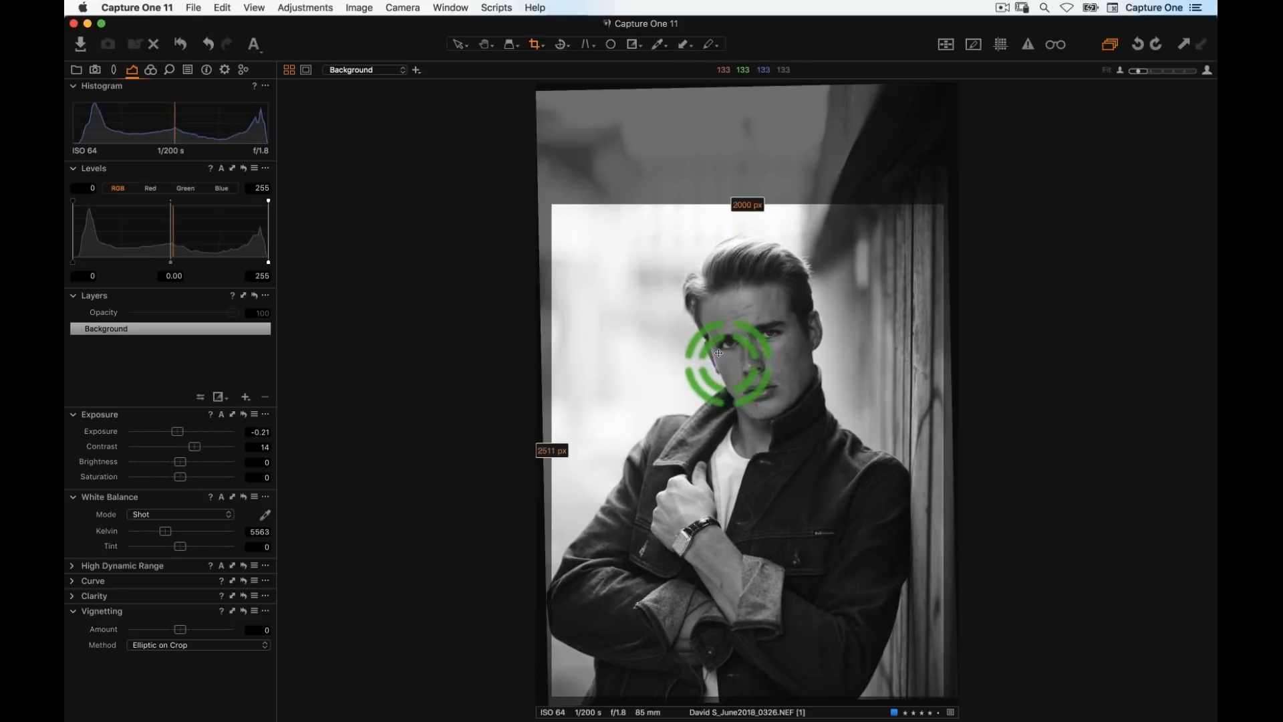
pyautogui.click(543, 46)
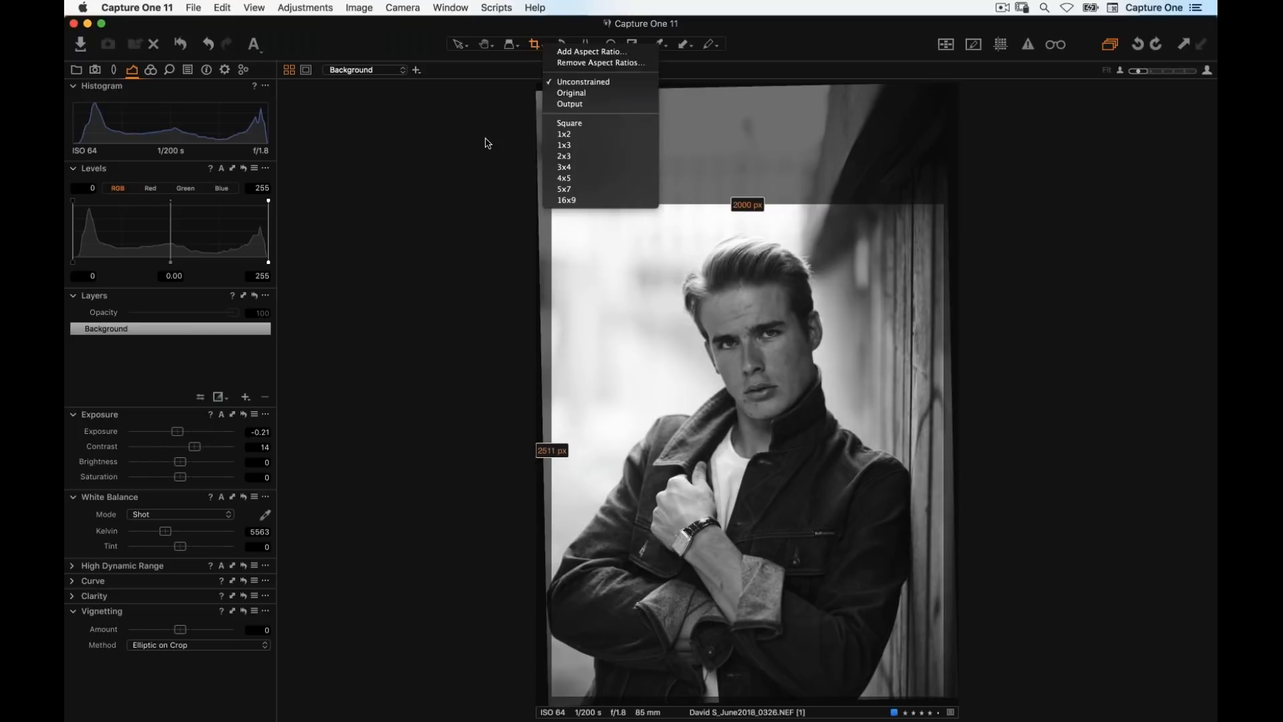
pyautogui.click(599, 305)
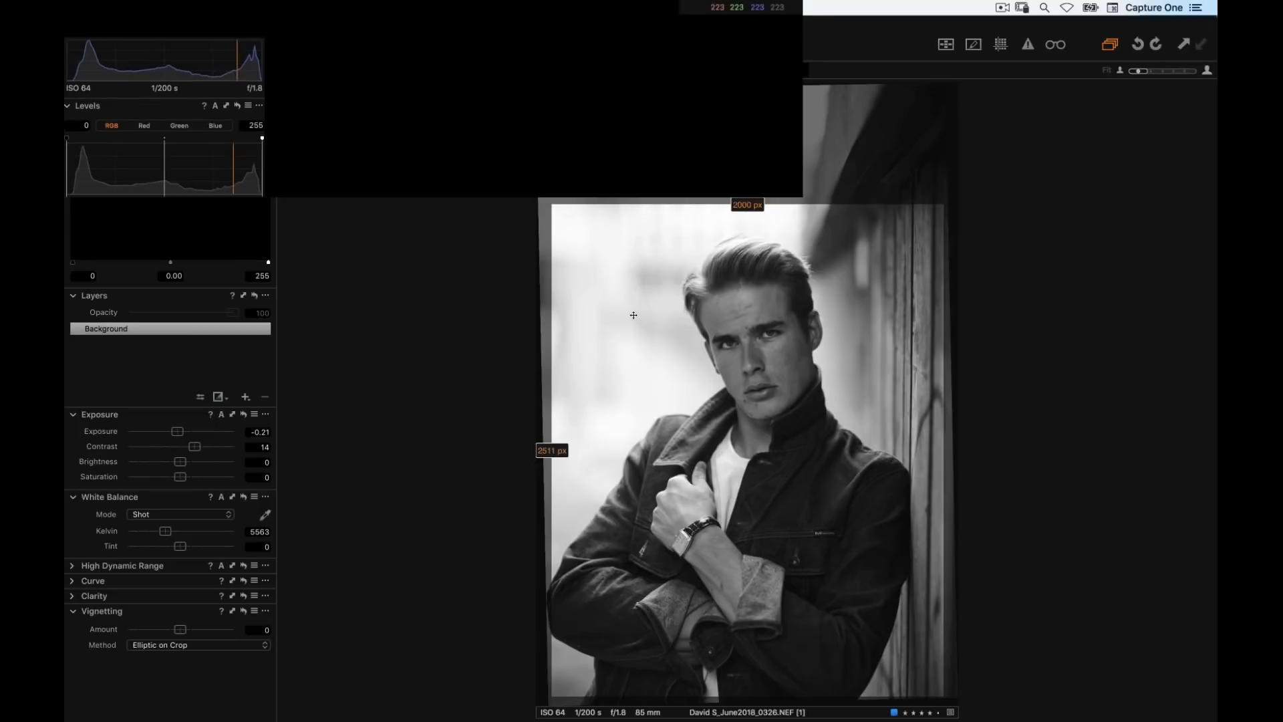
pyautogui.rightClick(633, 318)
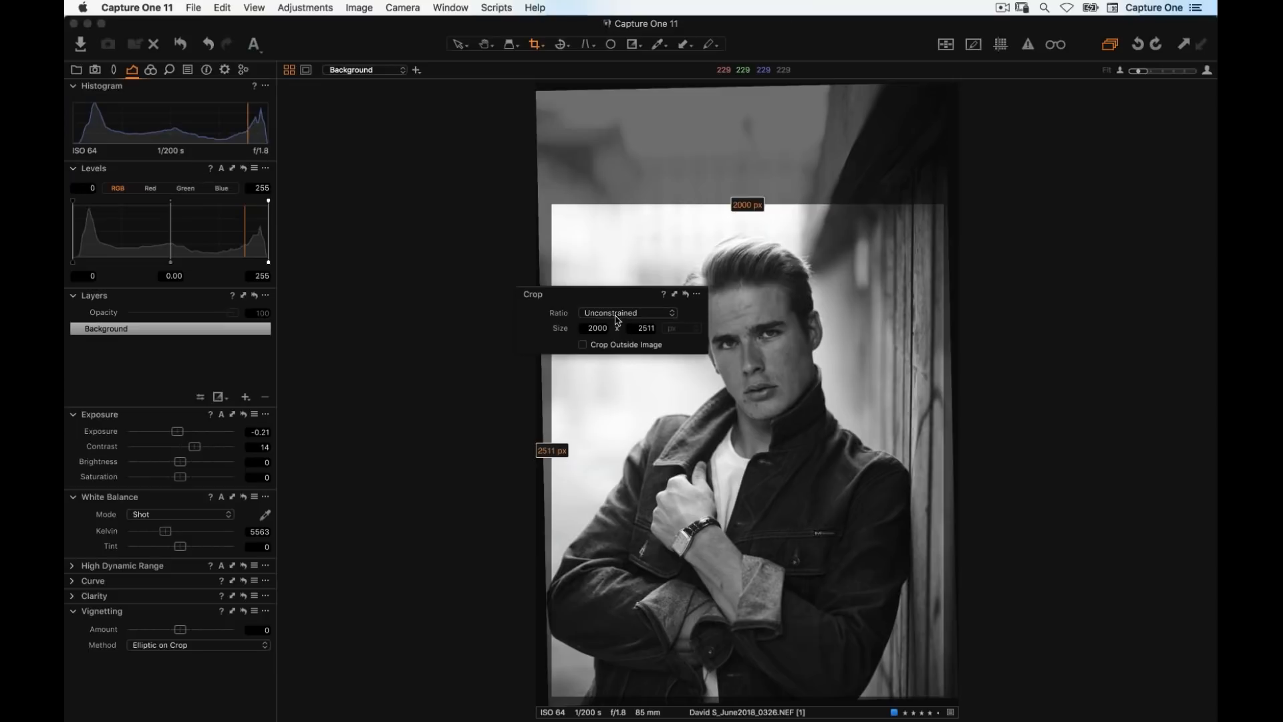
pyautogui.click(618, 265)
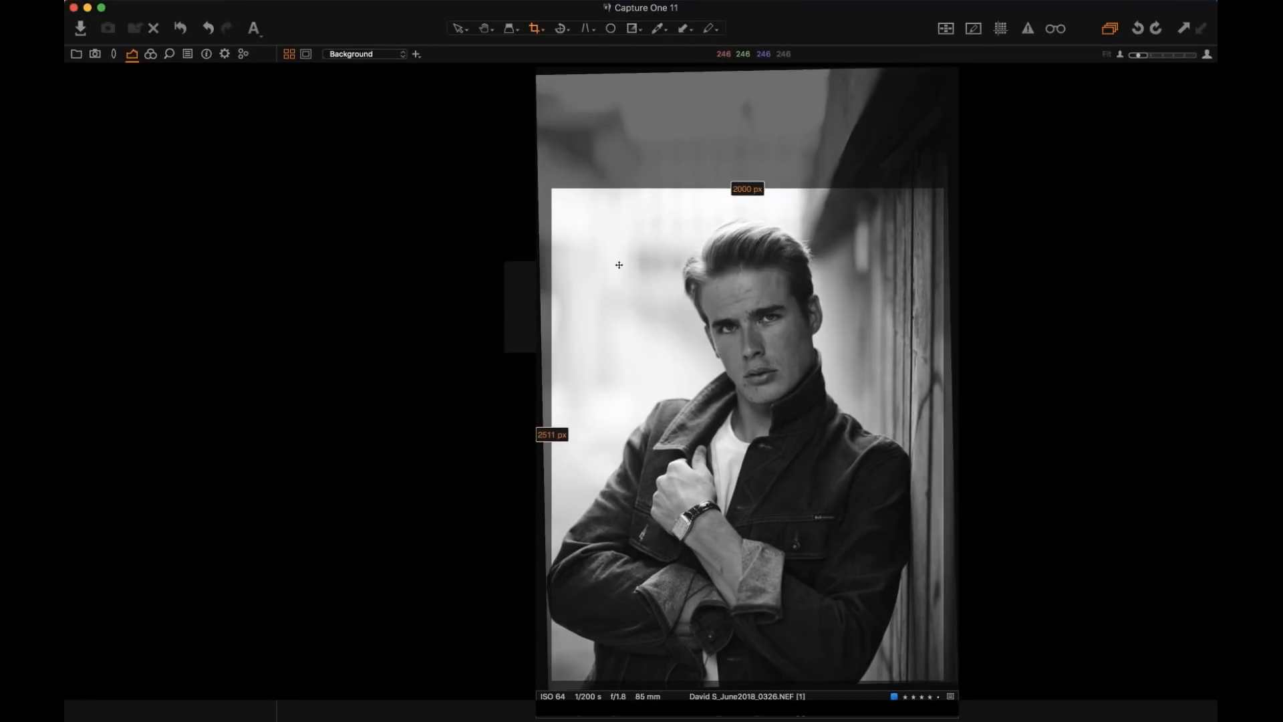
# Set the crop ratio to Square and crop the black-and-white portrait to 2000 x 2000 px around the head and folded arms
pyautogui.rightClick(622, 294)
pyautogui.rightClick(623, 297)
pyautogui.rightClick(627, 312)
pyautogui.click(627, 312)
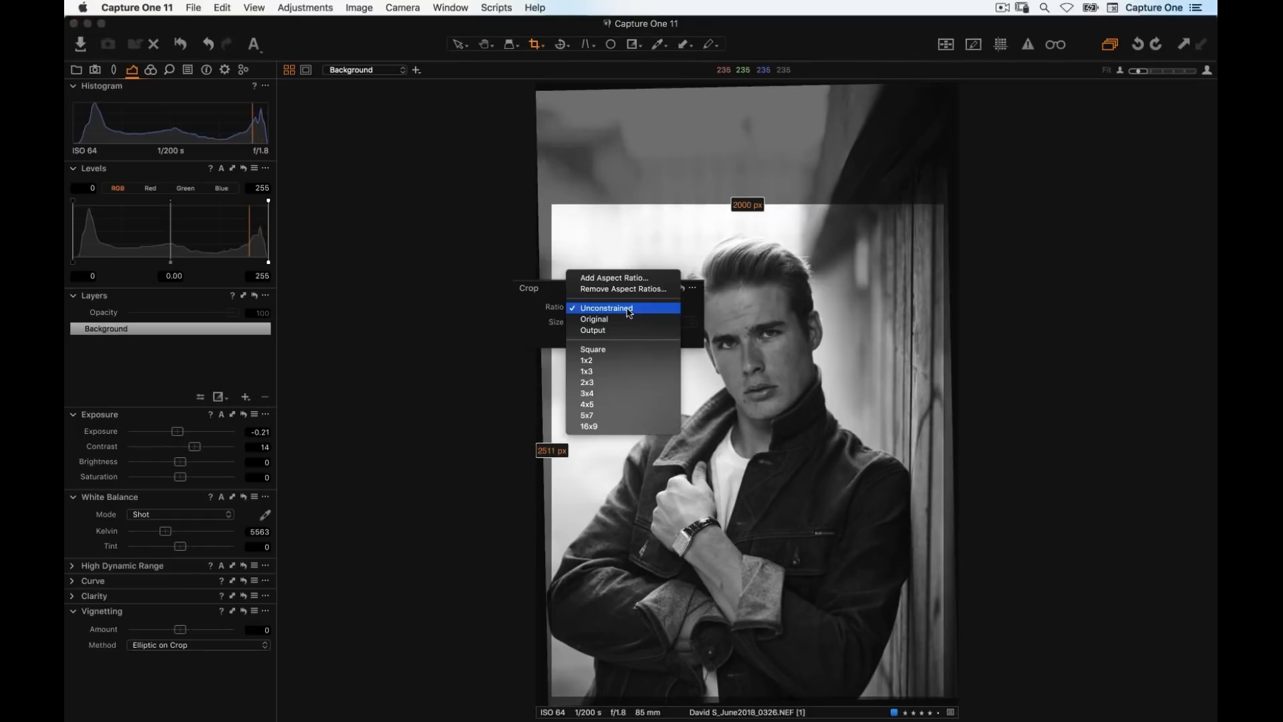
pyautogui.click(618, 348)
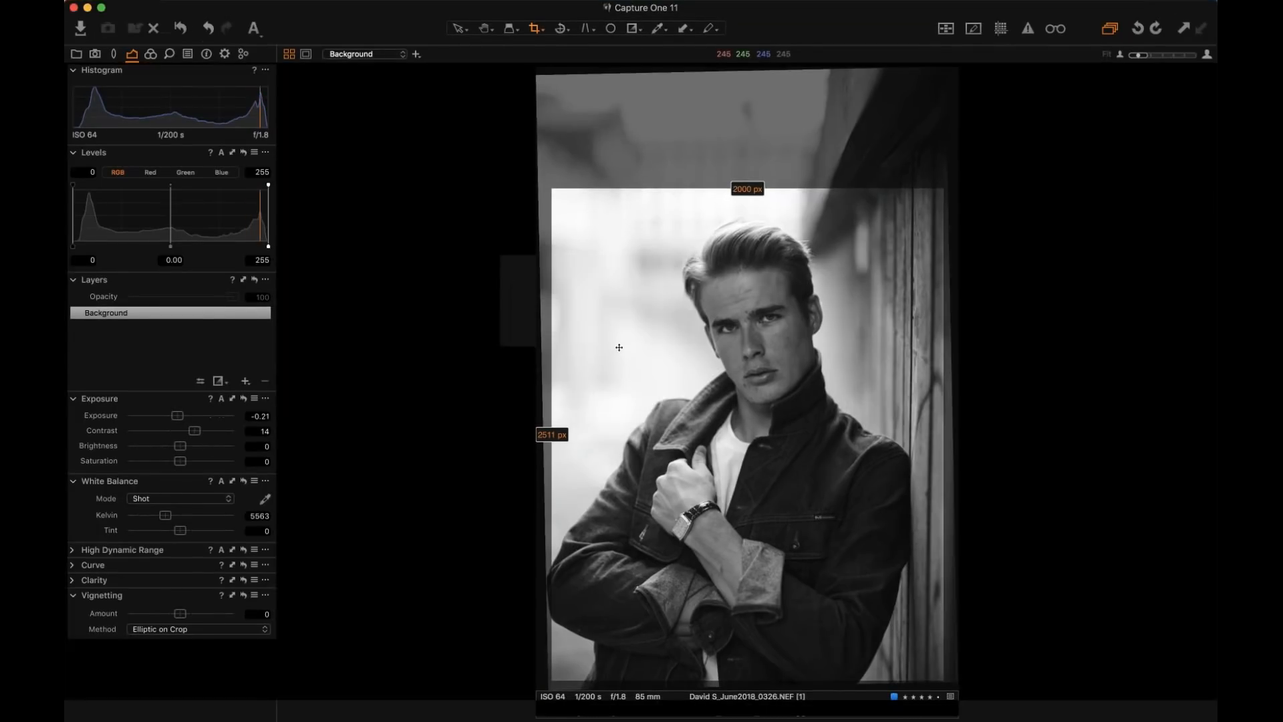
pyautogui.moveTo(552, 207); pyautogui.dragTo(563, 224)
pyautogui.moveTo(706, 413); pyautogui.dragTo(700, 324)
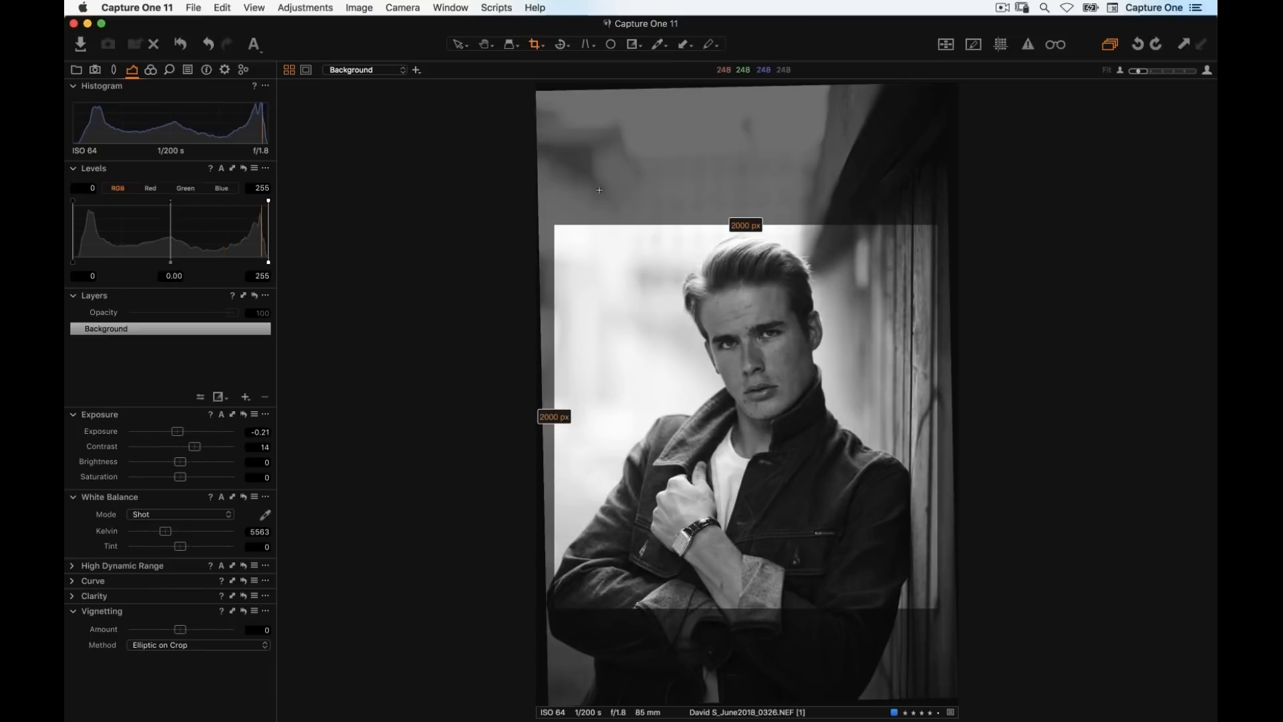
# Switch to the Keystone tool and review its Vertical, Horizontal, Amount and Aspect settings
pyautogui.click(589, 45)
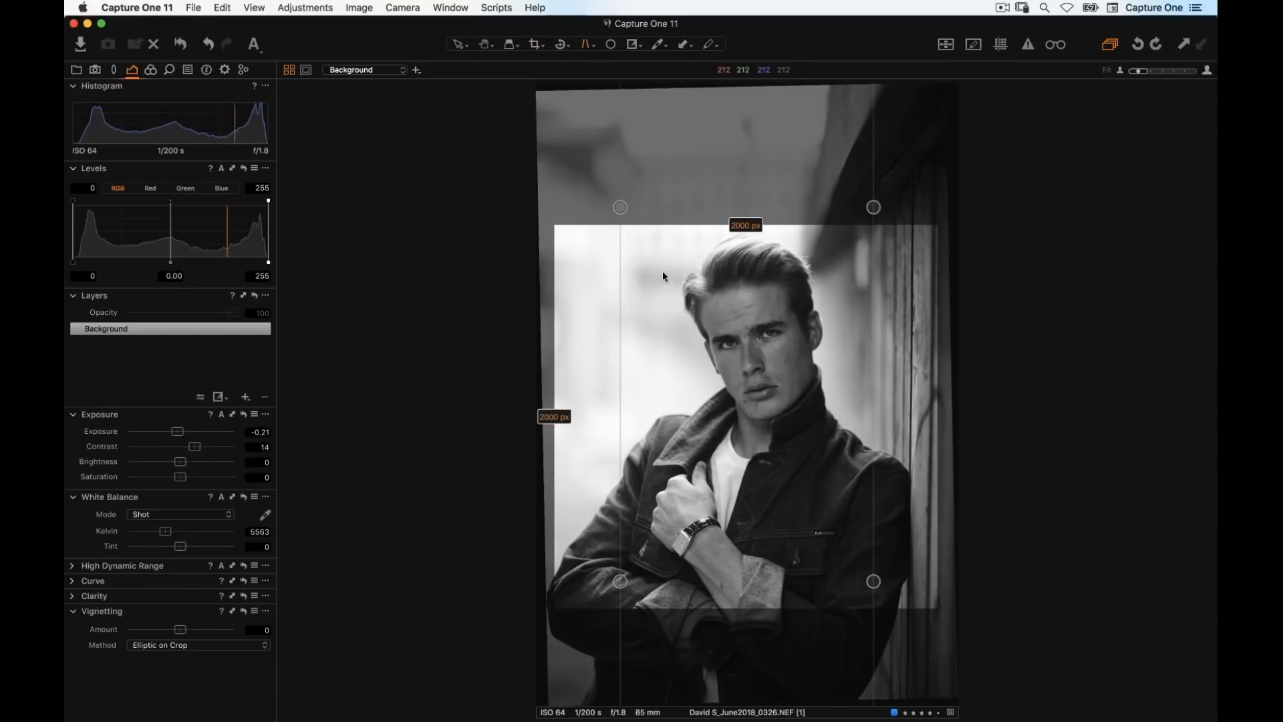
pyautogui.rightClick(644, 286)
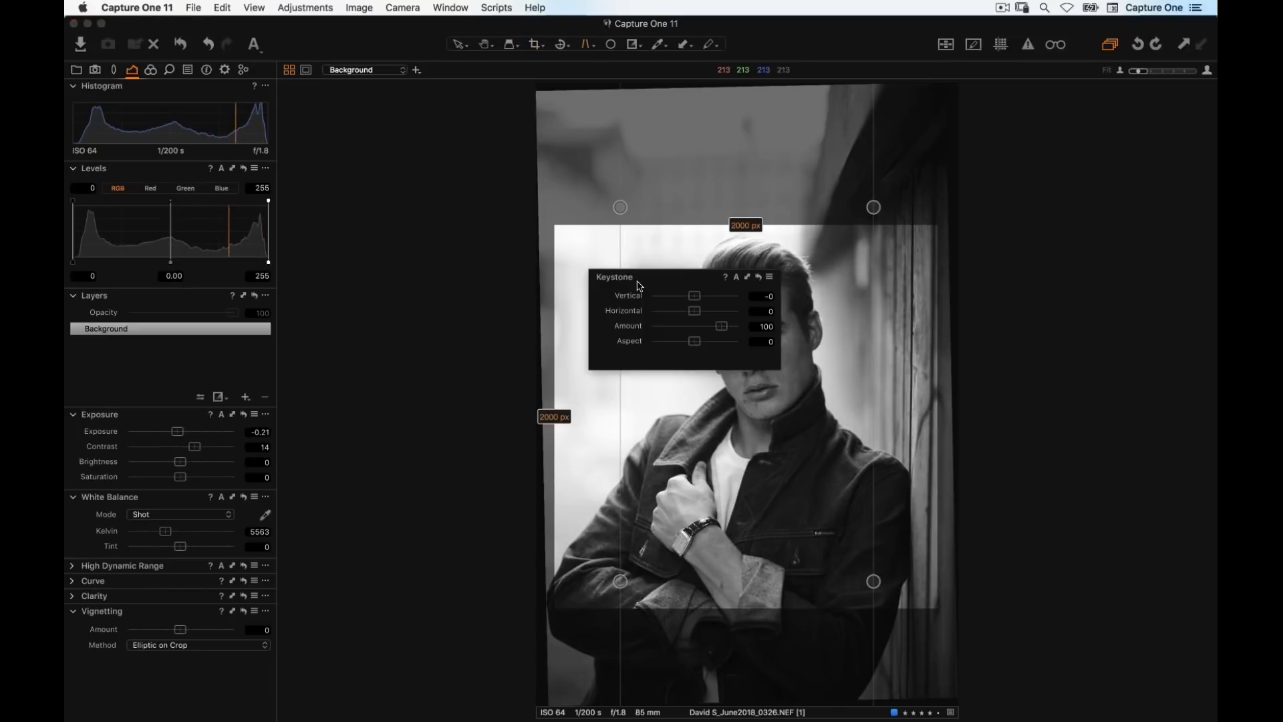
pyautogui.click(584, 162)
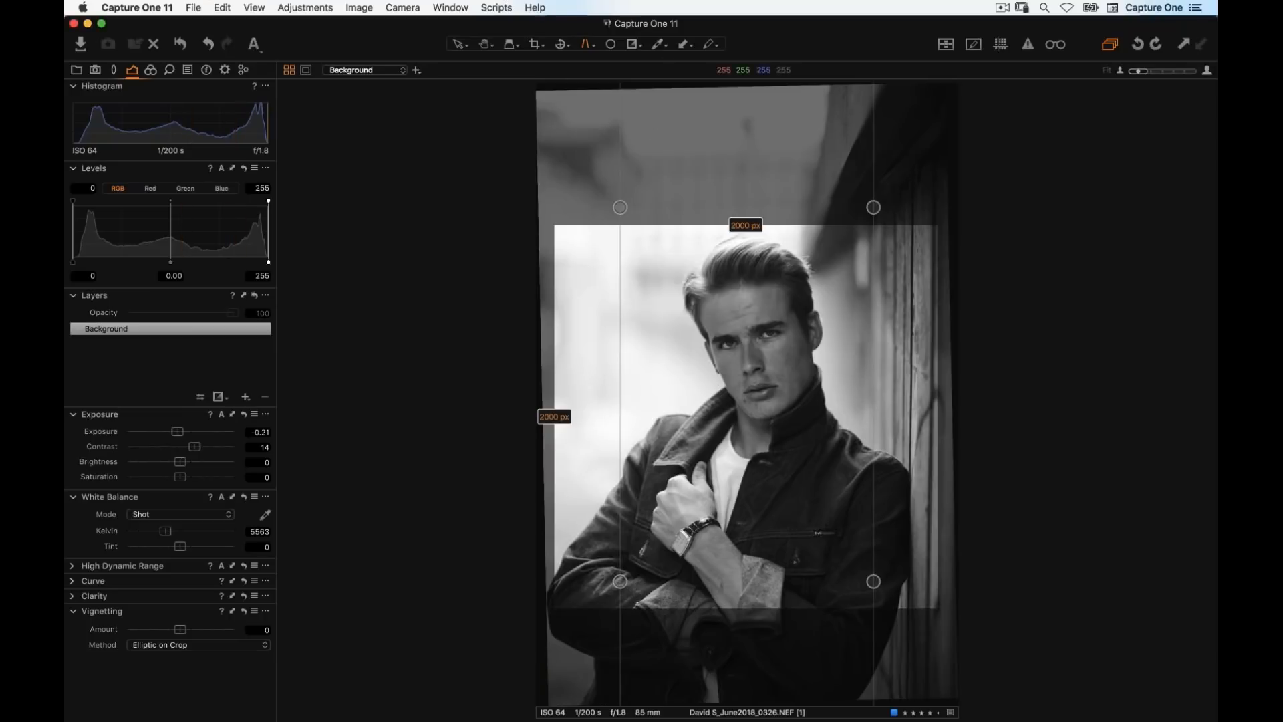
# Shape the portrait's RGB curve into a gentle S with a shadow point at input 50, output 40 and a raised highlight point
pyautogui.keyDown('alt'); pyautogui.click(73, 586); pyautogui.keyUp('alt')
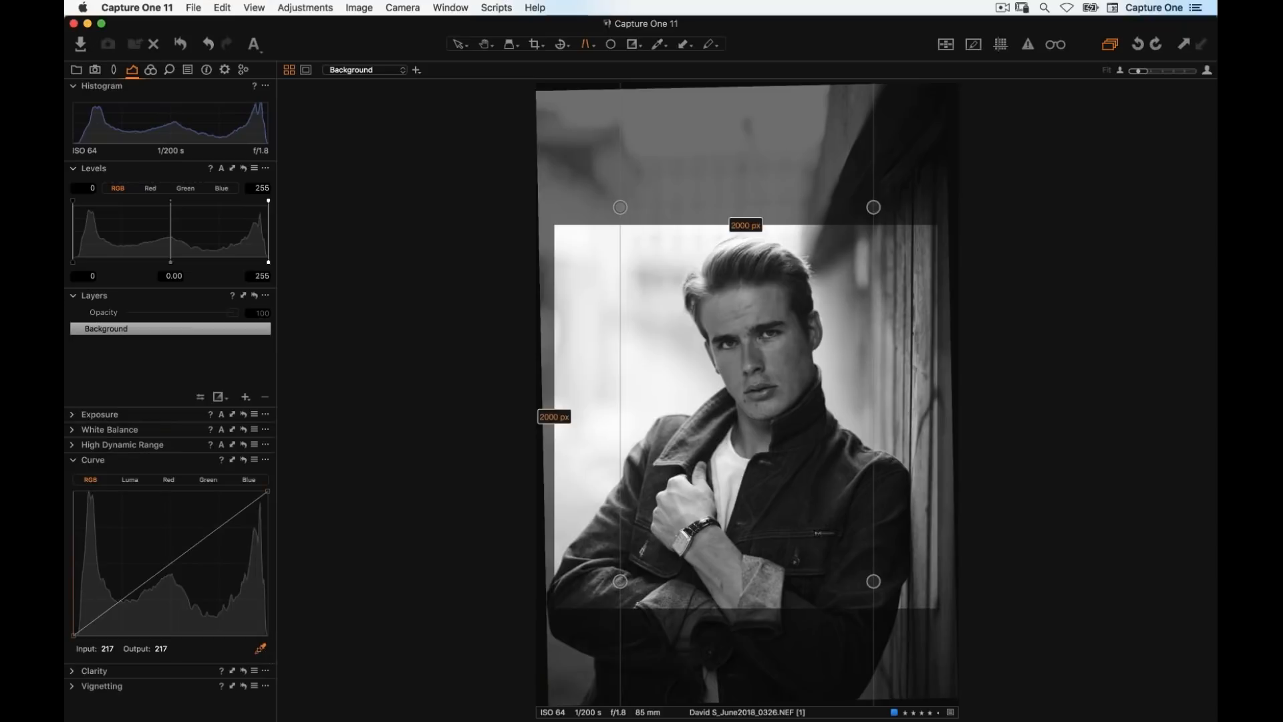
pyautogui.click(487, 44)
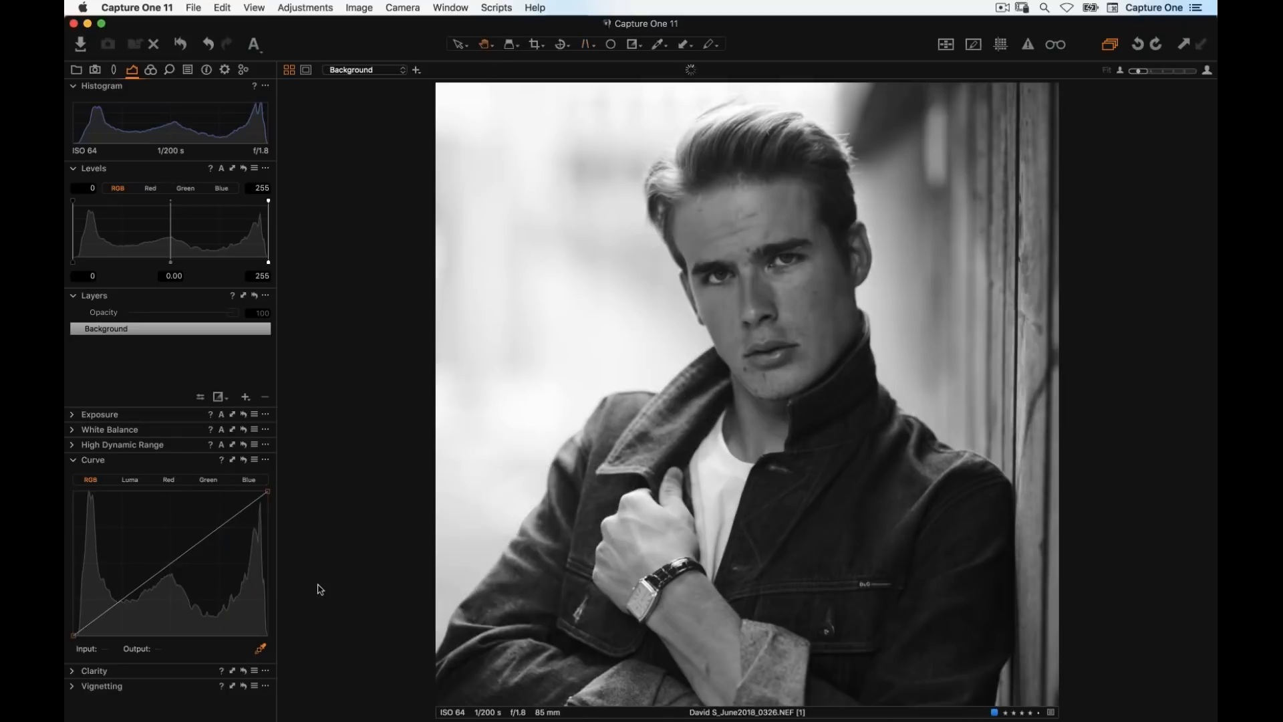
pyautogui.click(664, 46)
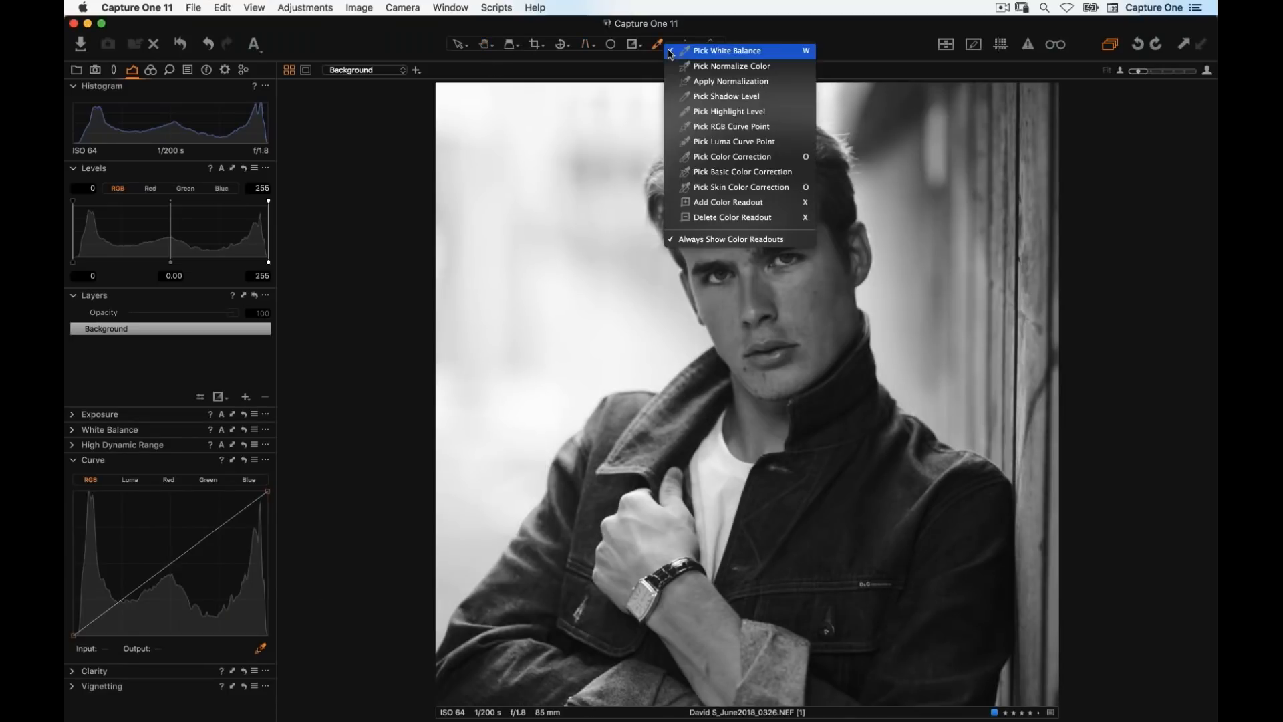
pyautogui.click(688, 127)
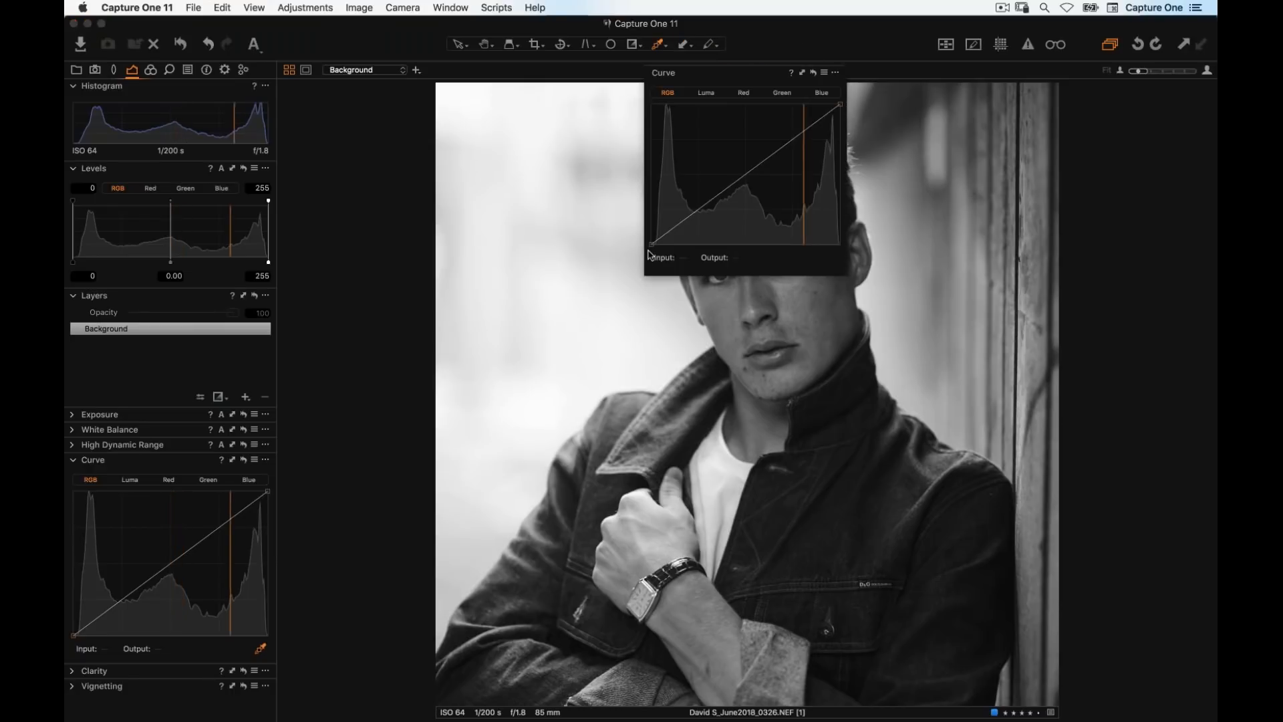
pyautogui.moveTo(695, 212); pyautogui.dragTo(691, 223)
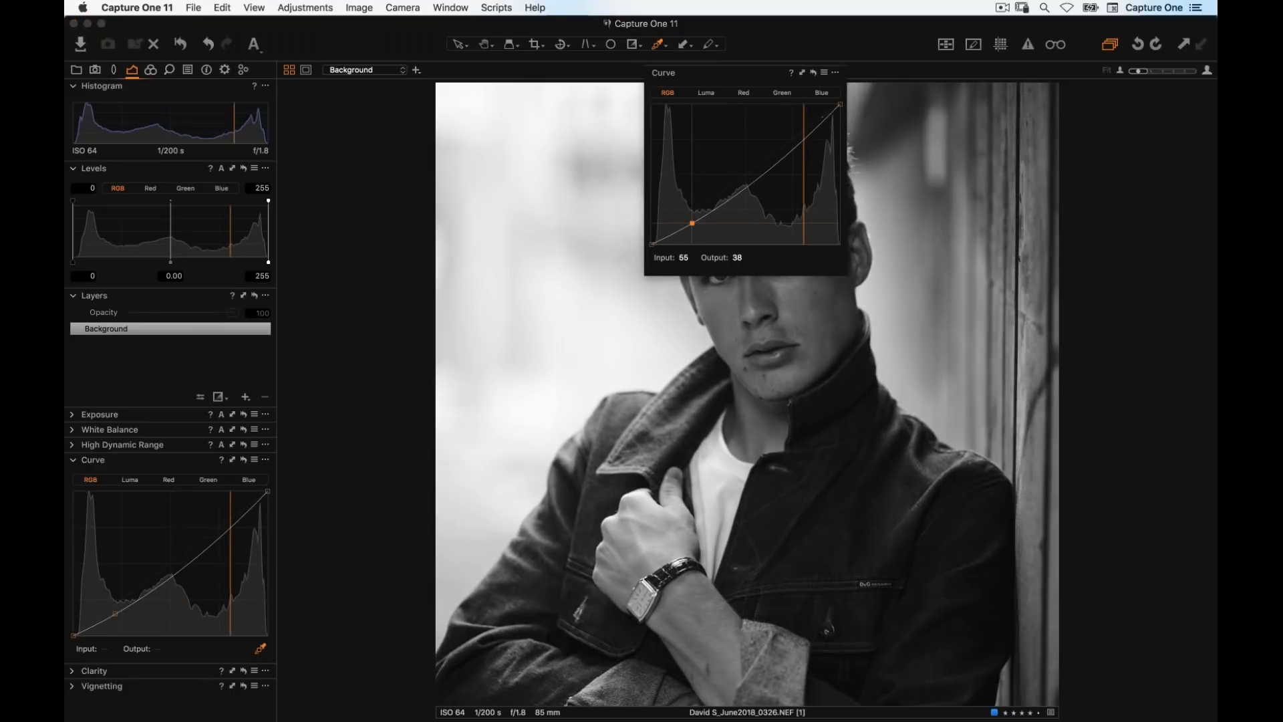
pyautogui.moveTo(806, 136); pyautogui.dragTo(809, 121)
pyautogui.moveTo(692, 223); pyautogui.dragTo(689, 222)
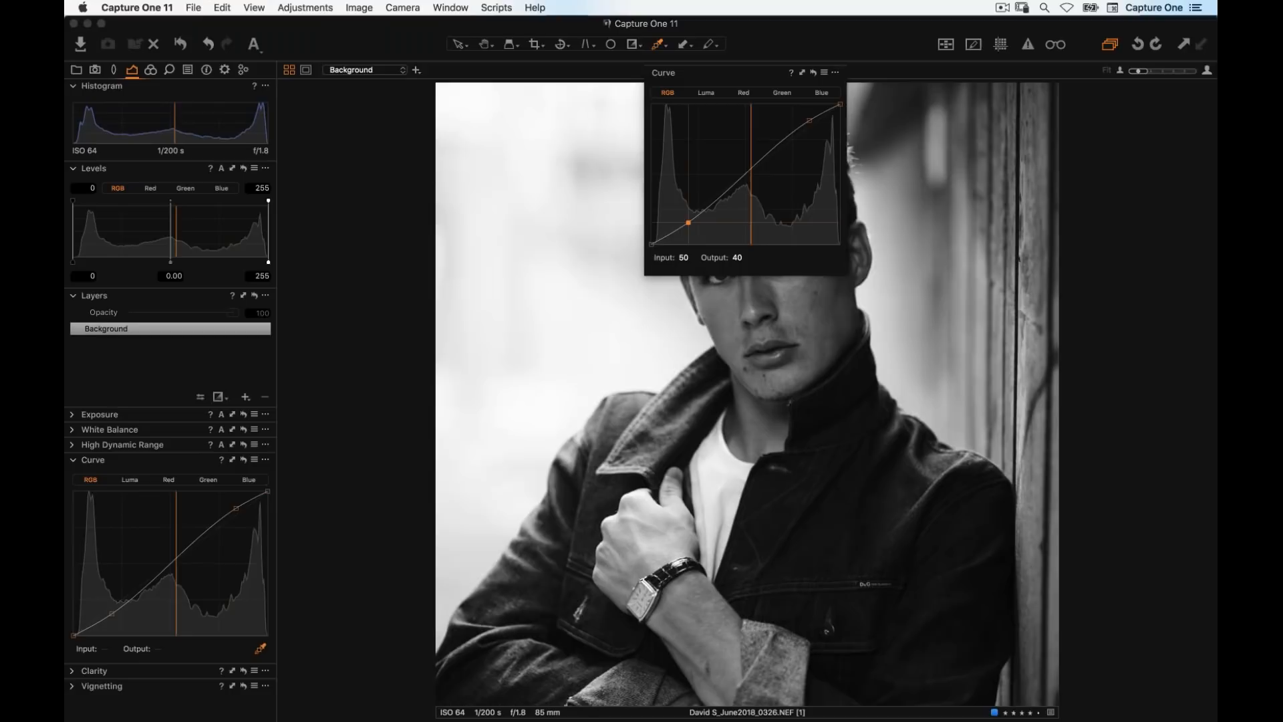
pyautogui.moveTo(738, 81); pyautogui.dragTo(671, 127)
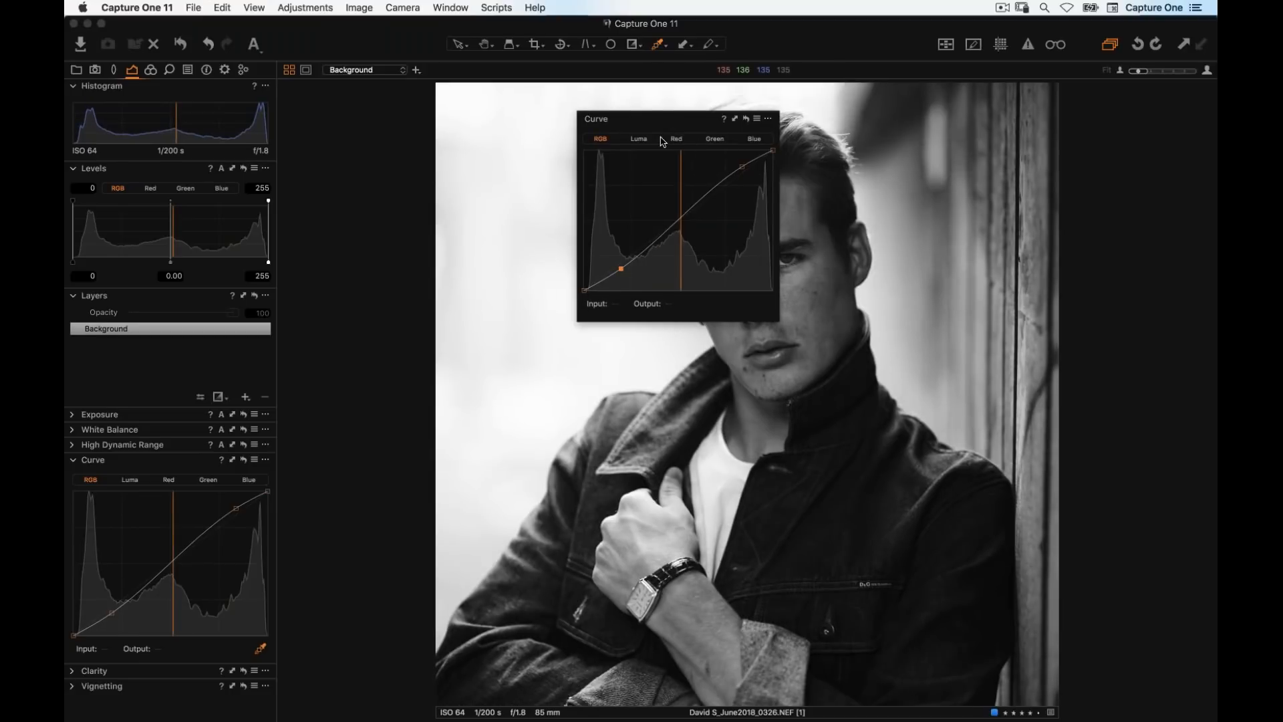
pyautogui.click(695, 68)
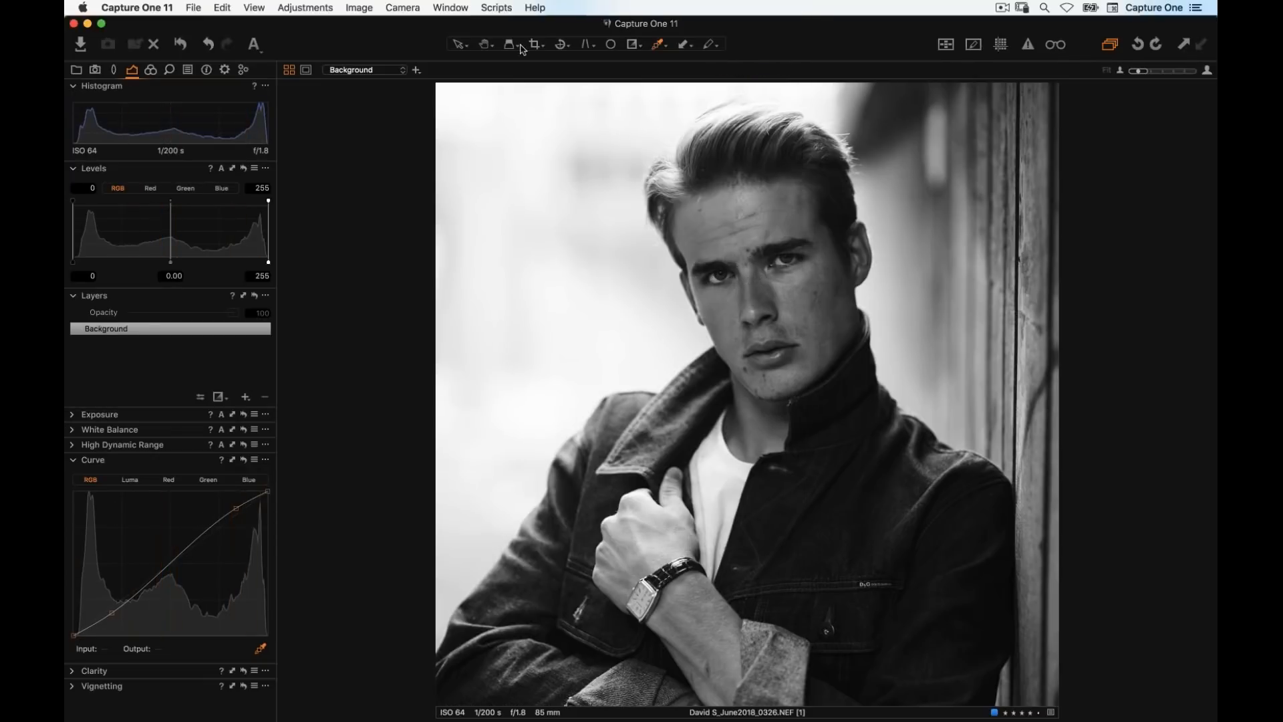
# Inspect the eyes of the square-cropped portrait with the Loupe tool
pyautogui.click(719, 268)
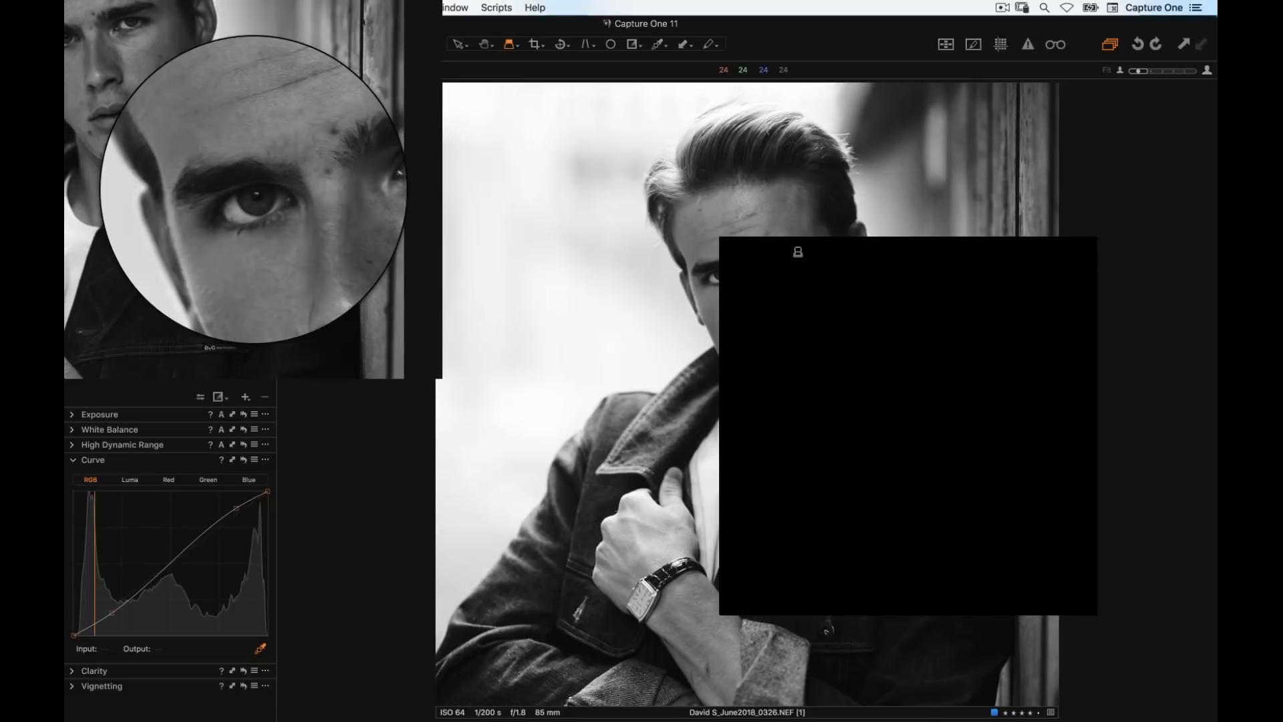
pyautogui.click(797, 252)
pyautogui.moveTo(752, 265); pyautogui.dragTo(709, 279)
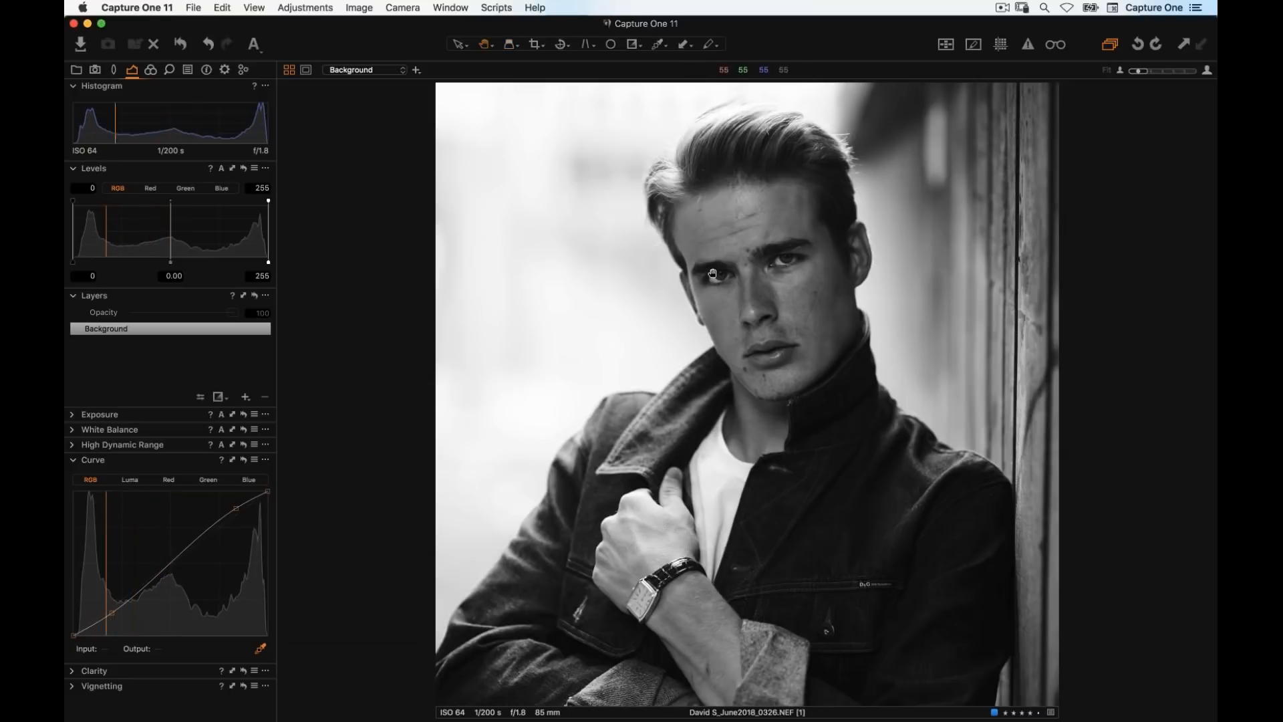
# View the face at 100% and return the square portrait to fit with the Pan tool
pyautogui.click(708, 274)
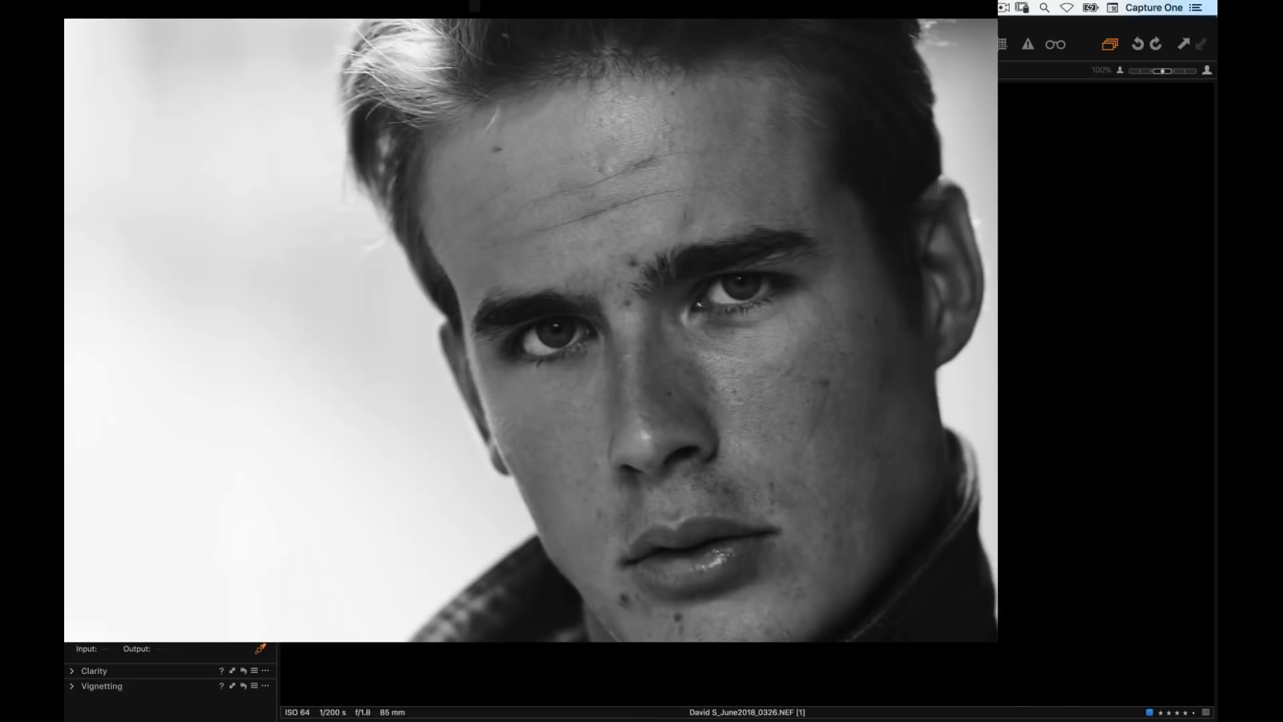
pyautogui.doubleClick(763, 367)
pyautogui.doubleClick(763, 367)
pyautogui.click(764, 367)
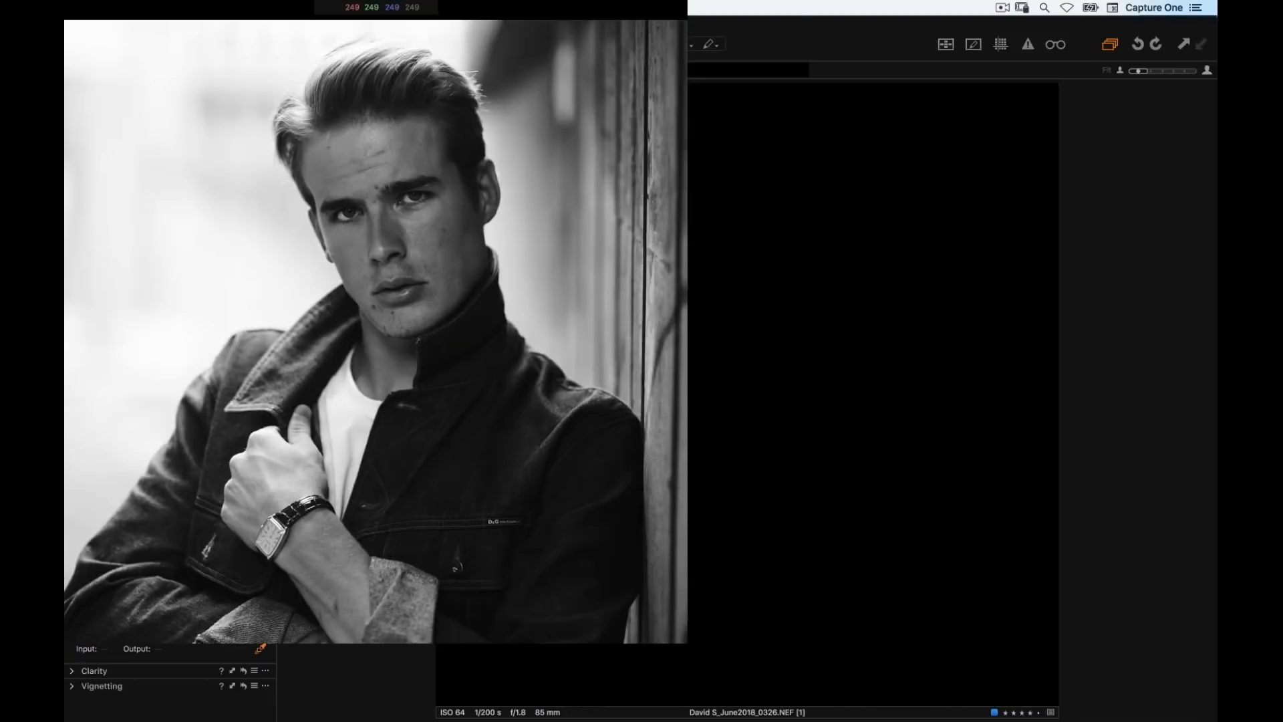
pyautogui.press('p')
pyautogui.moveTo(715, 276); pyautogui.dragTo(715, 278)
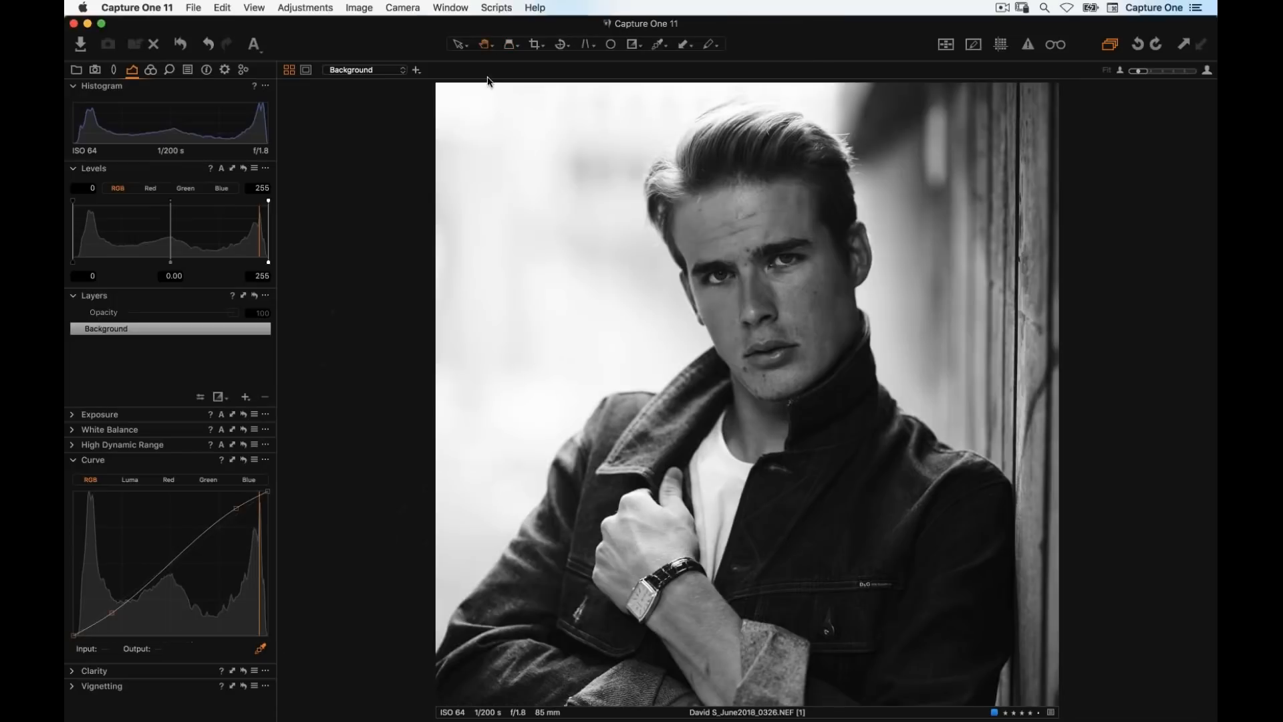
# Magnify the portraits with the Loupe in the viewer and in the thumbnail browser, and review the Loupe's centering, size and zoom options
pyautogui.click(509, 46)
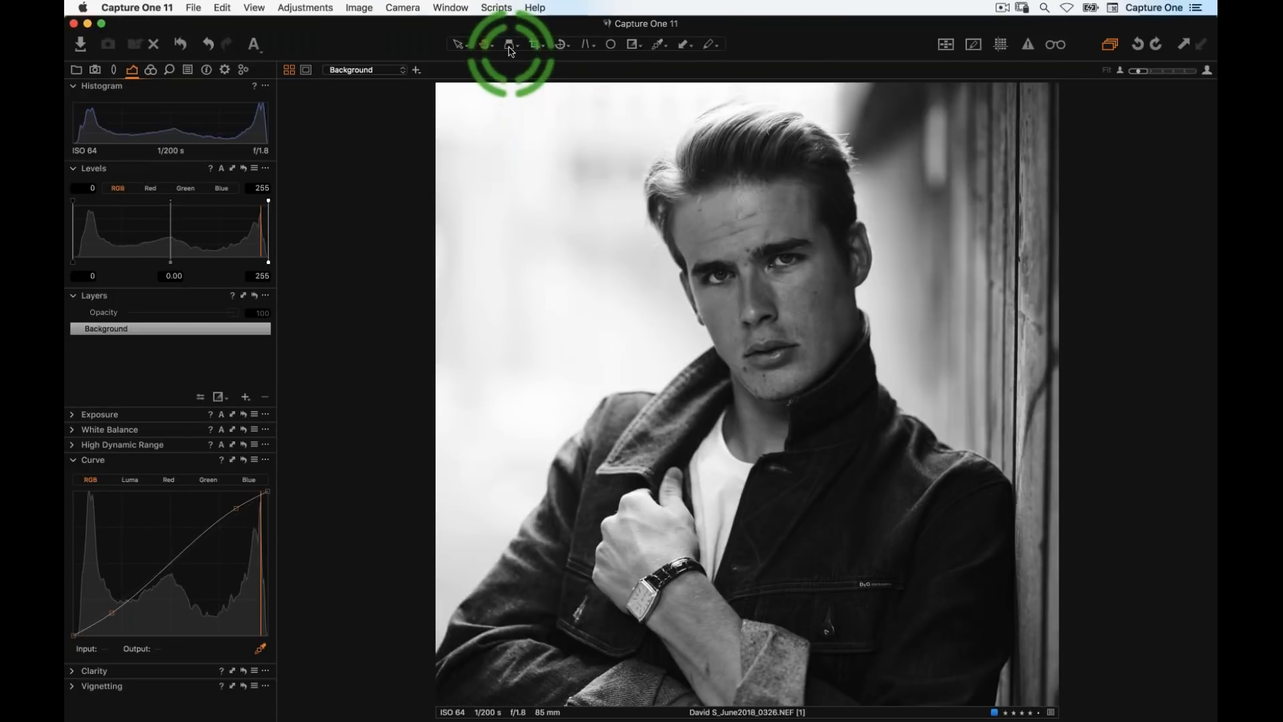
pyautogui.click(665, 278)
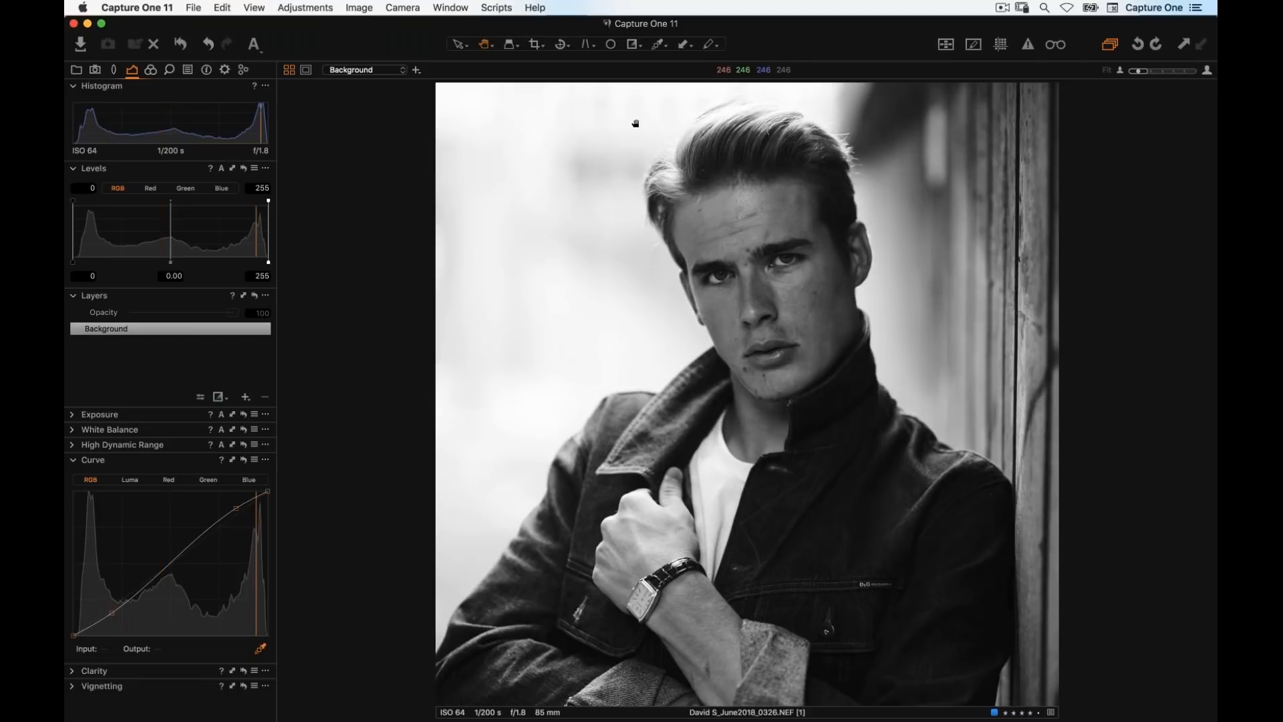
pyautogui.press('super+alt+v')
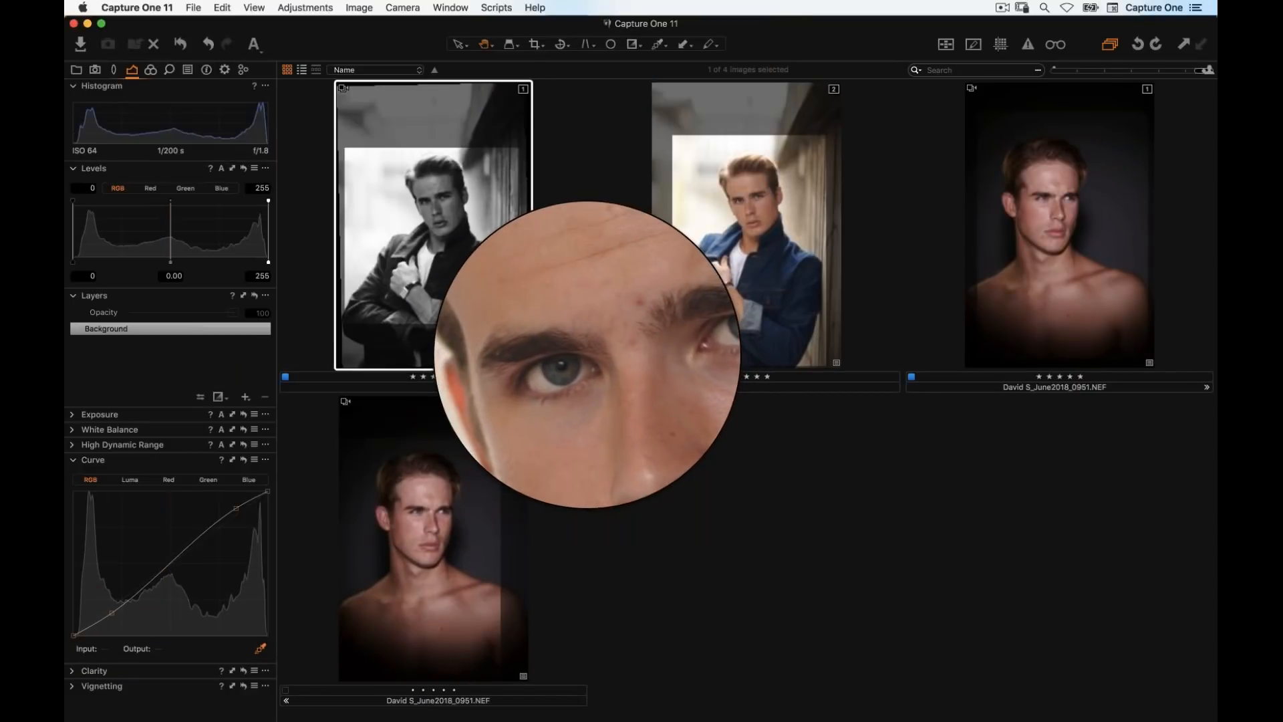
pyautogui.click(511, 44)
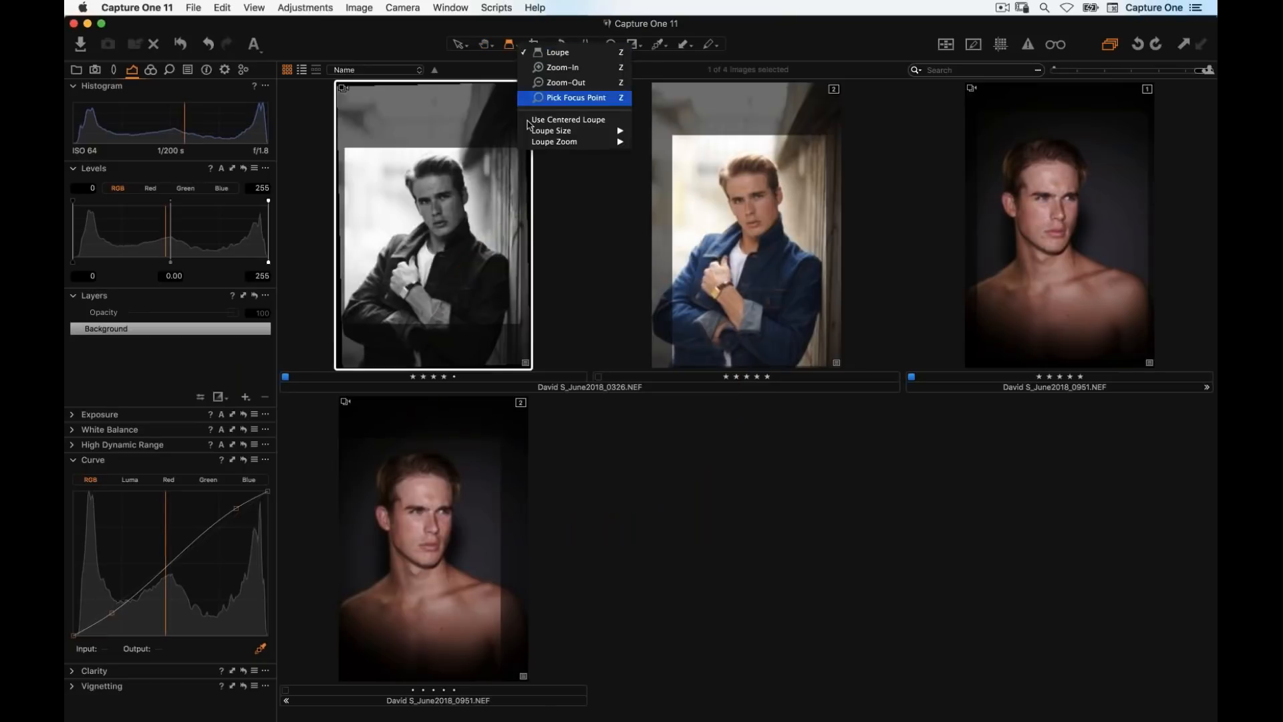
pyautogui.moveTo(532, 143)
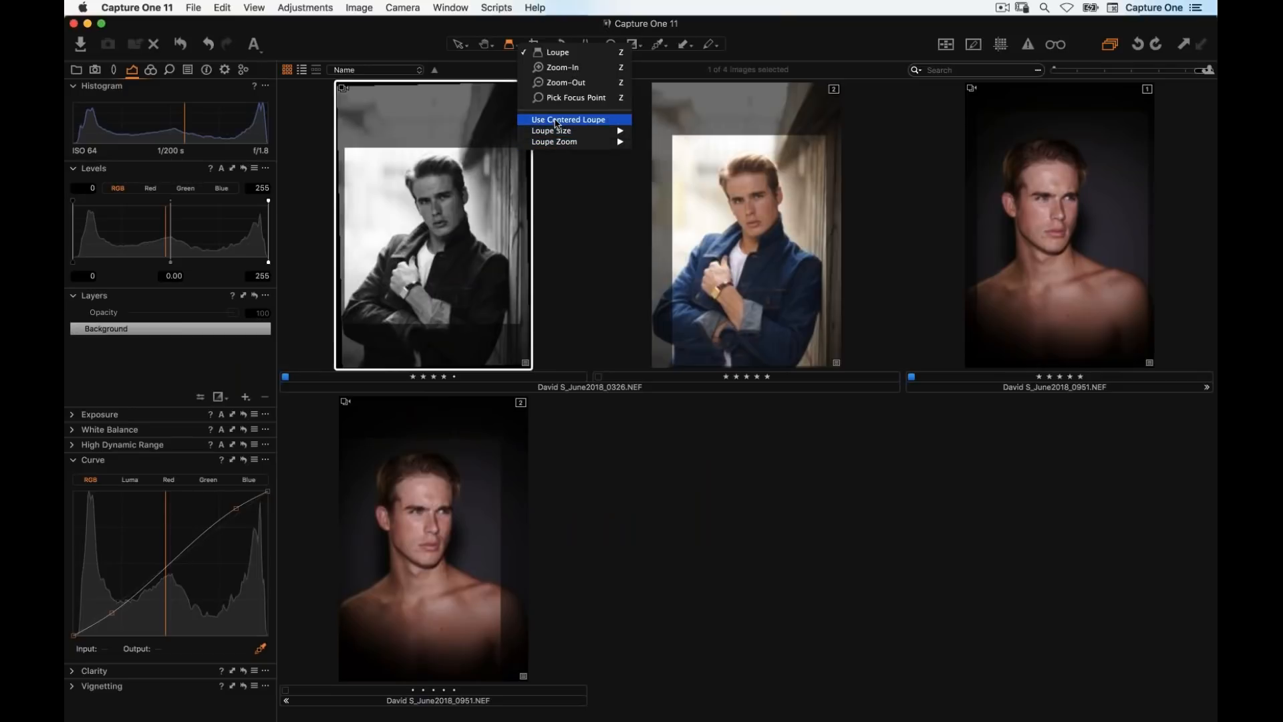
pyautogui.click(641, 305)
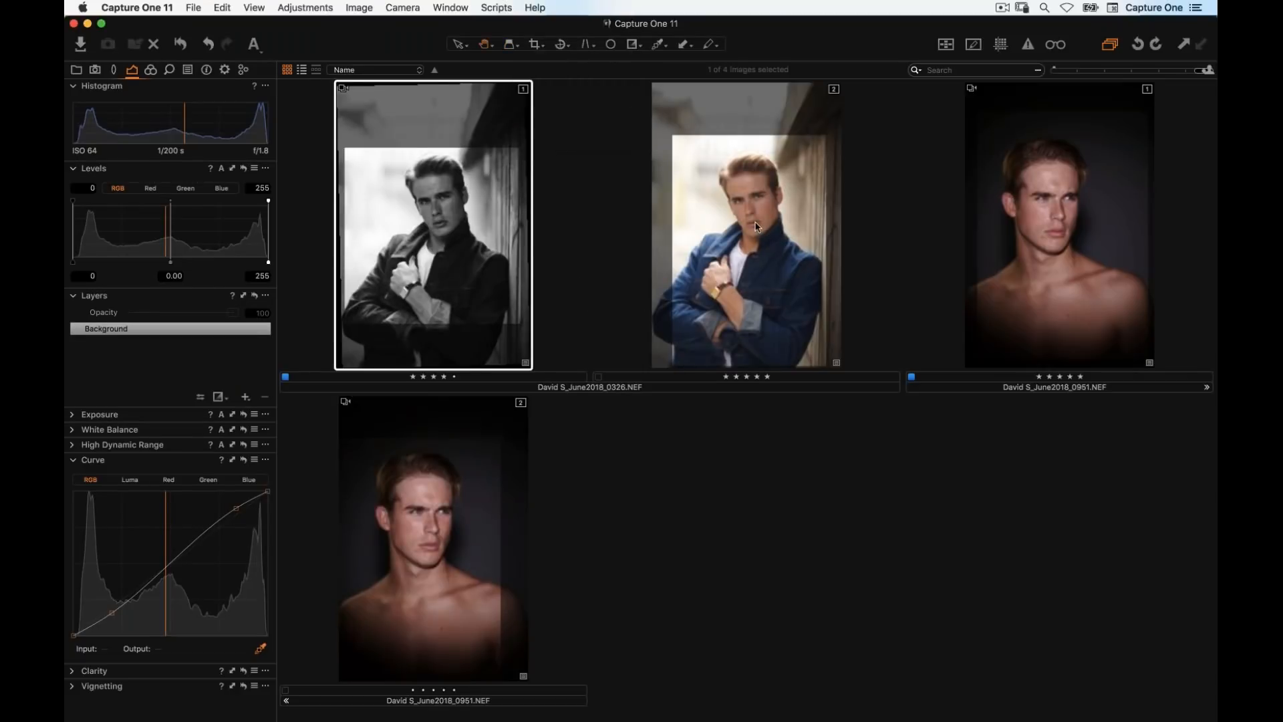
pyautogui.click(748, 198)
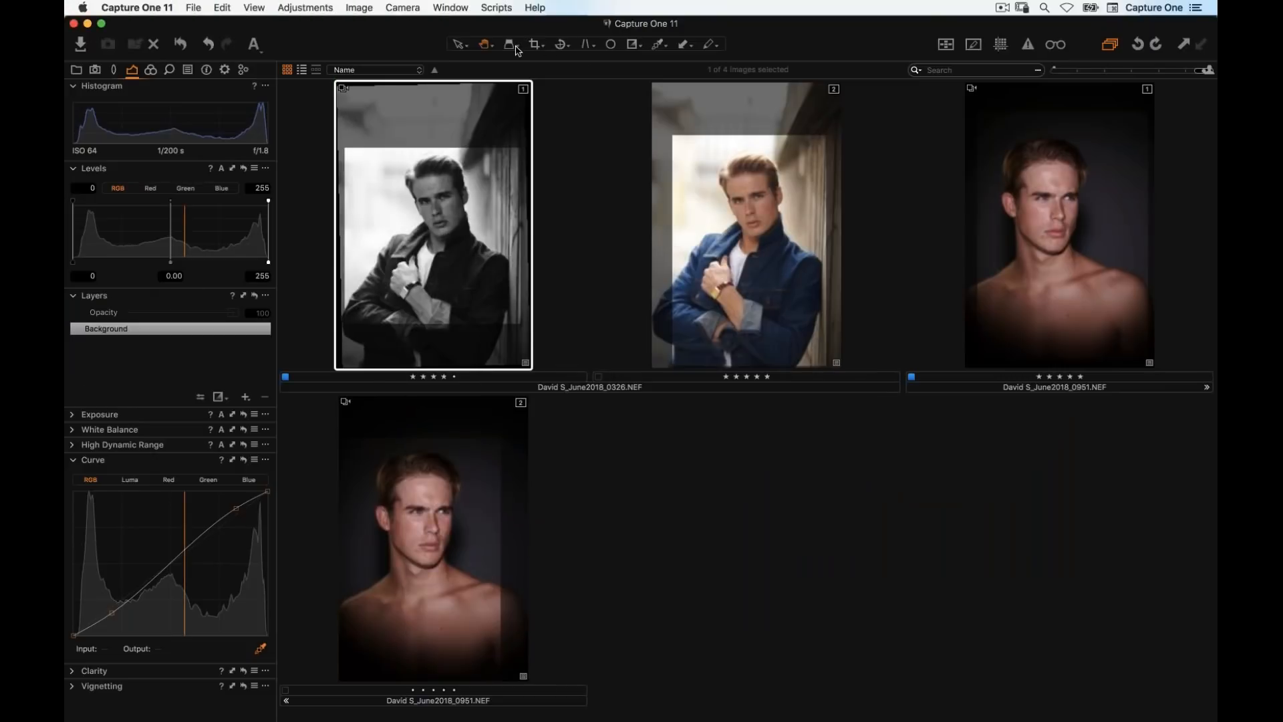
# Turn on Use Centered Loupe and inspect the faces and eyes on the browser thumbnails with it
pyautogui.click(516, 48)
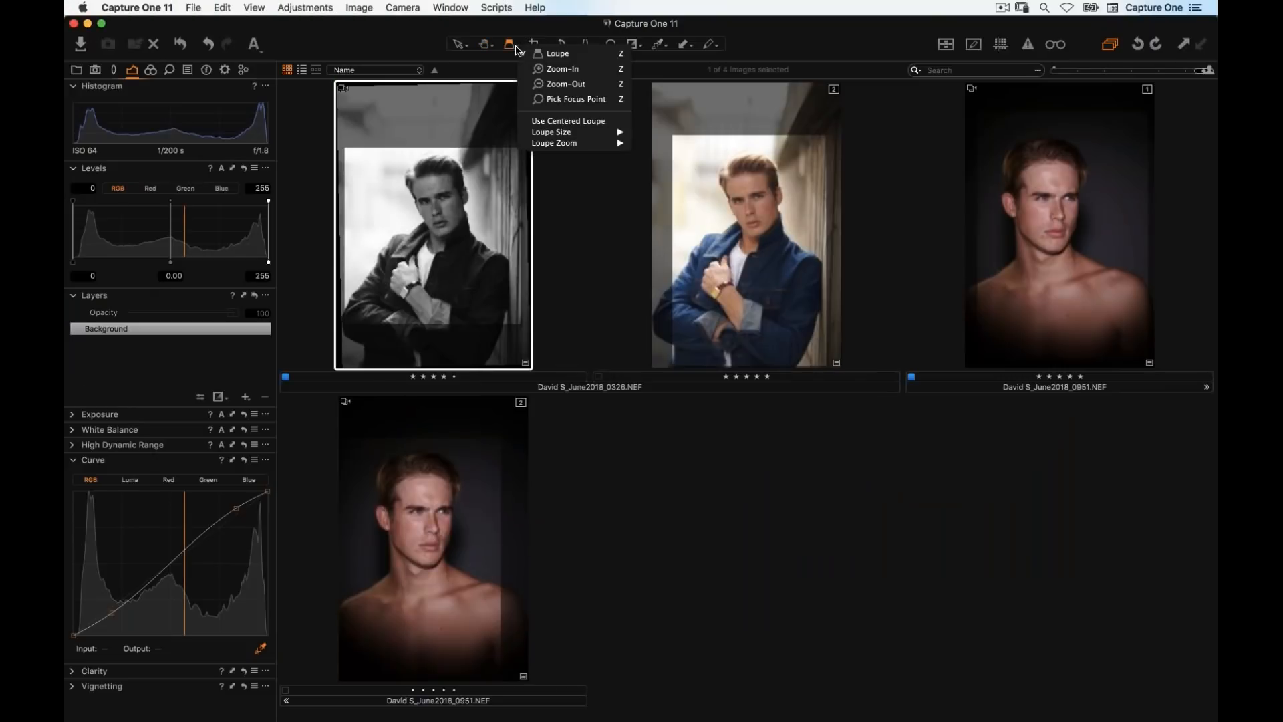
pyautogui.click(559, 125)
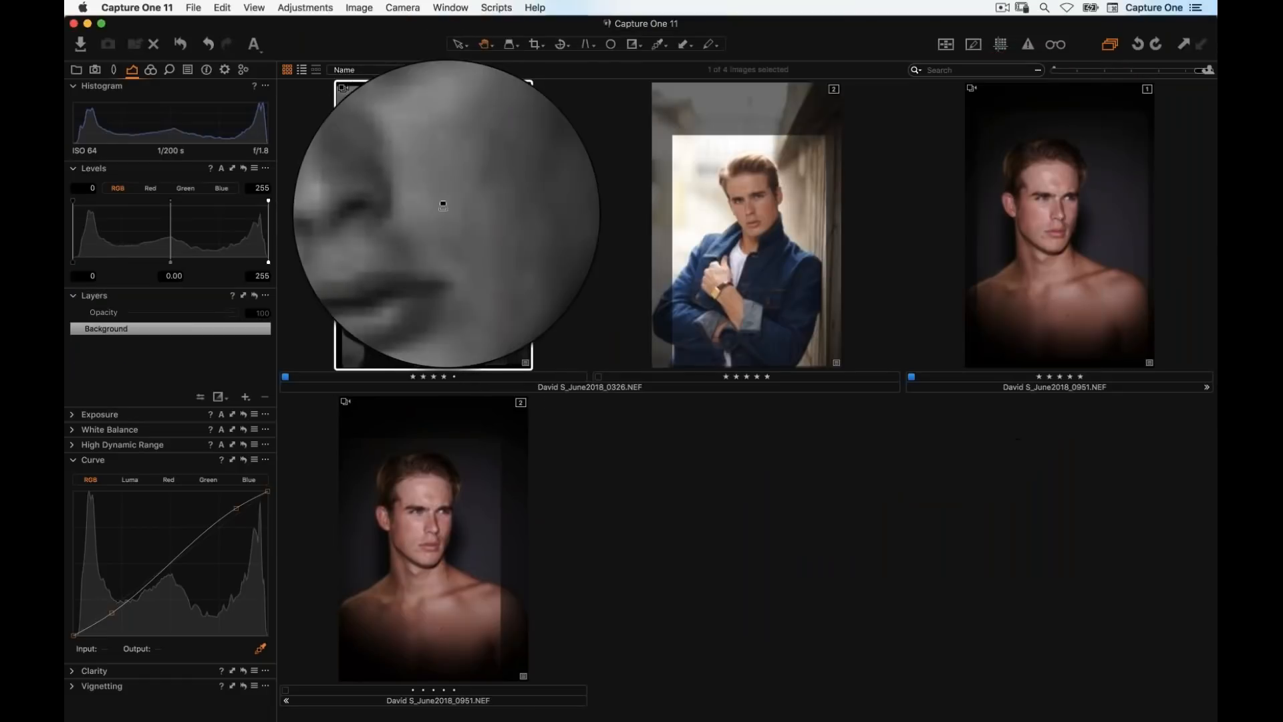
pyautogui.moveTo(444, 200)
pyautogui.mouseDown()
pyautogui.moveTo(423, 195)
pyautogui.moveTo(429, 207)
pyautogui.mouseUp()
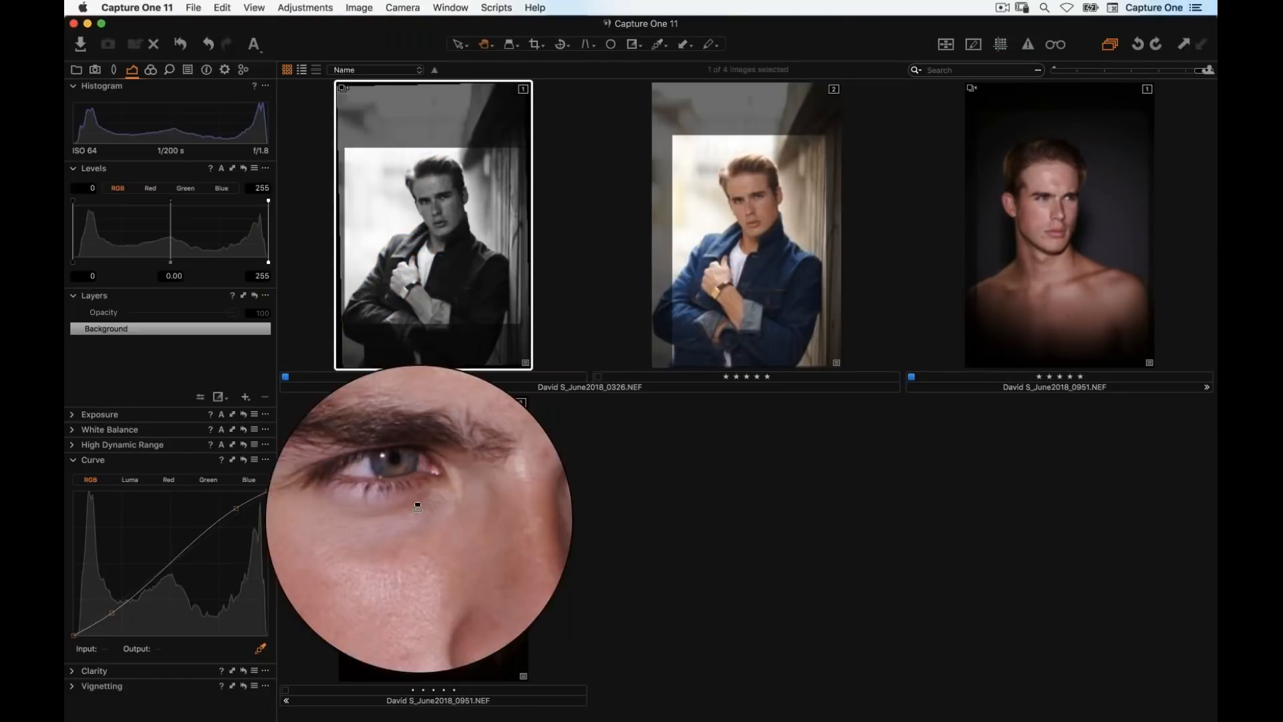
pyautogui.moveTo(417, 506); pyautogui.dragTo(723, 192)
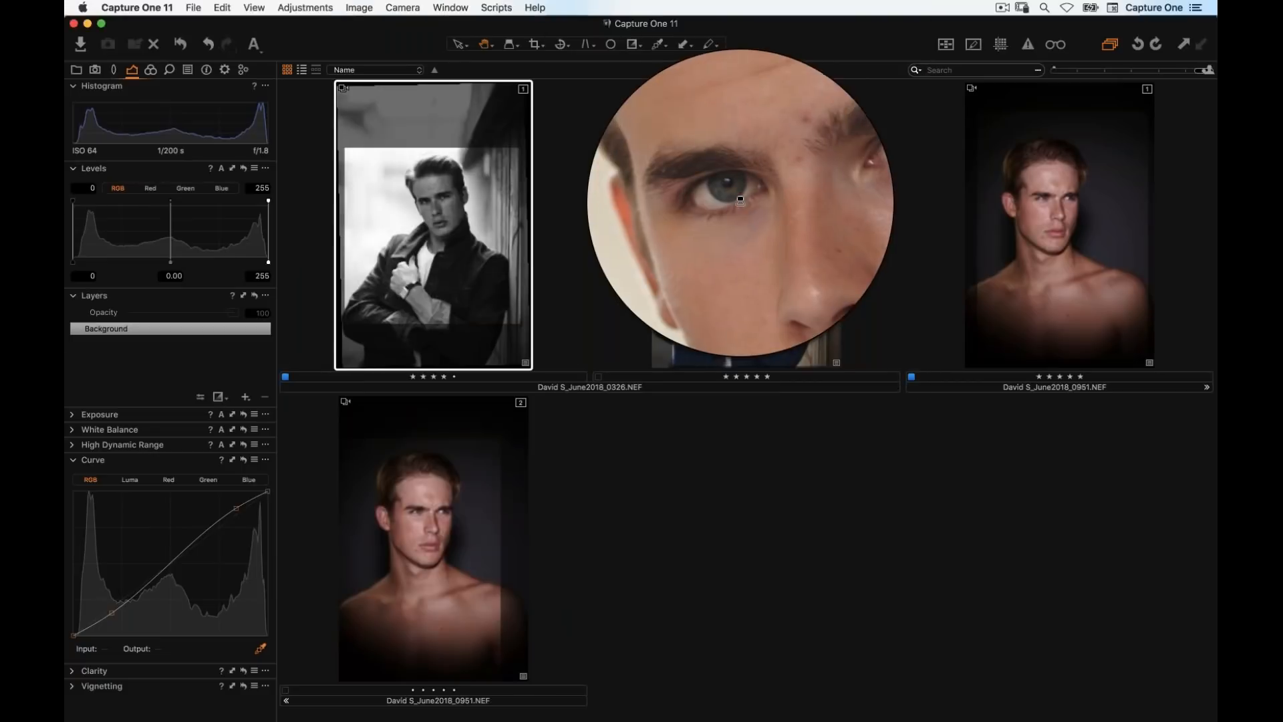
pyautogui.moveTo(741, 217)
pyautogui.mouseDown()
pyautogui.moveTo(738, 206)
pyautogui.moveTo(740, 238)
pyautogui.mouseUp()
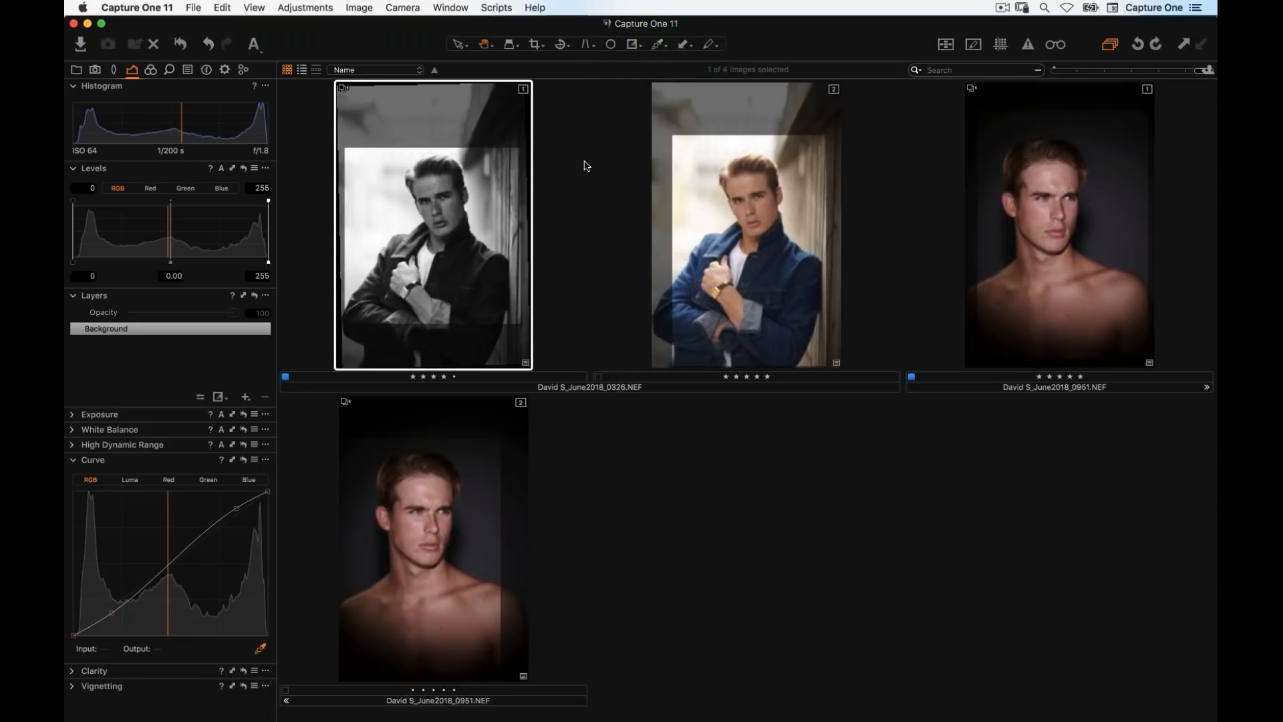
# Reopen the black-and-white portrait in the viewer and set its Exposure to 0.3
pyautogui.click(552, 383)
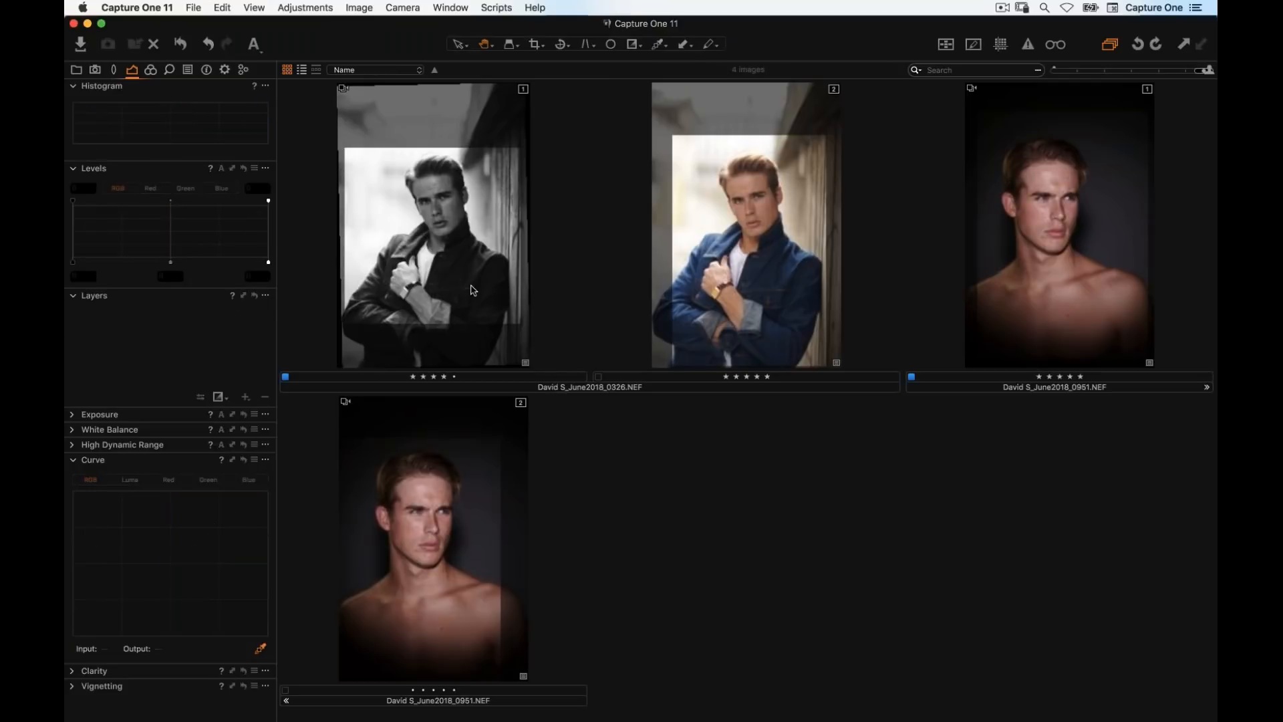
pyautogui.doubleClick(473, 289)
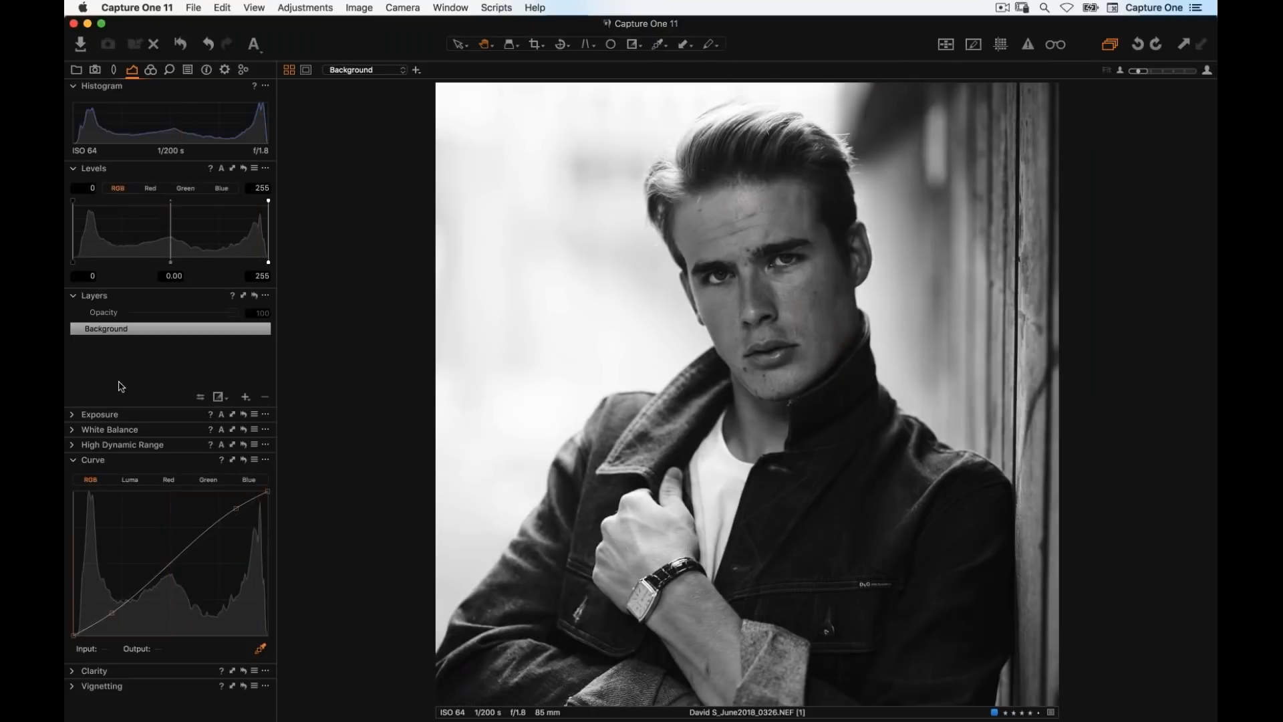
pyautogui.click(72, 417)
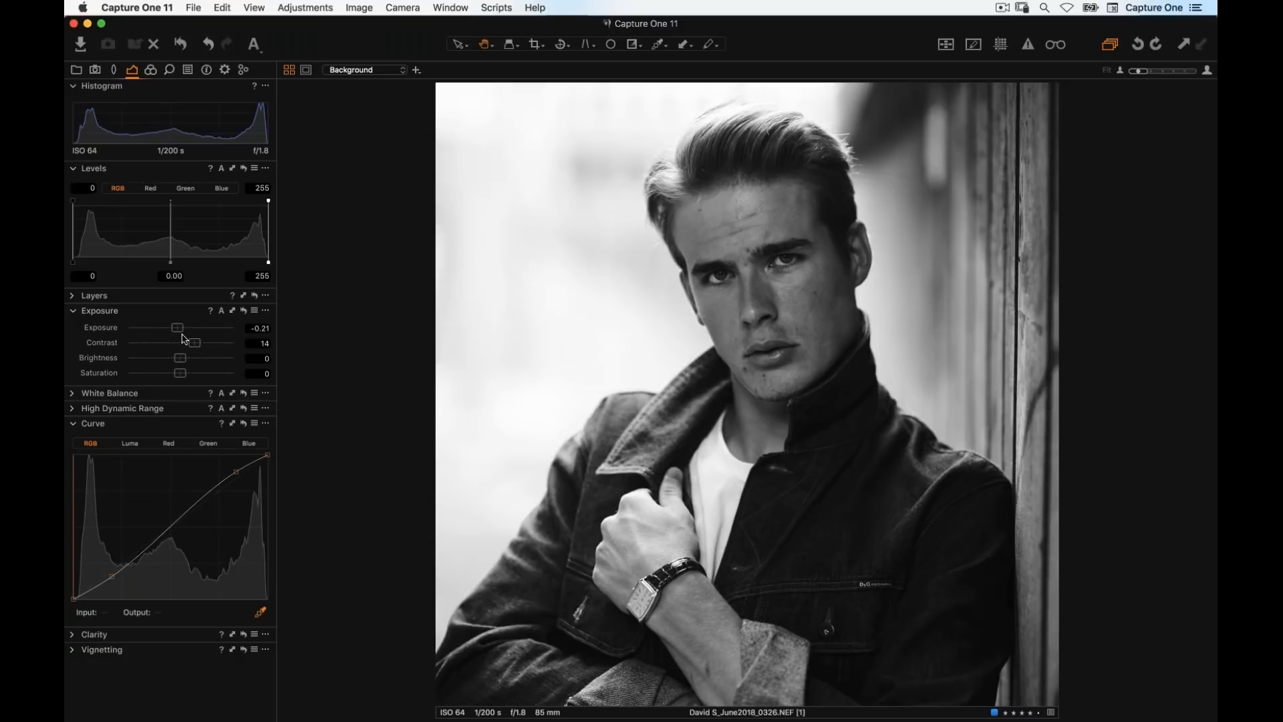
pyautogui.moveTo(178, 328); pyautogui.dragTo(187, 338)
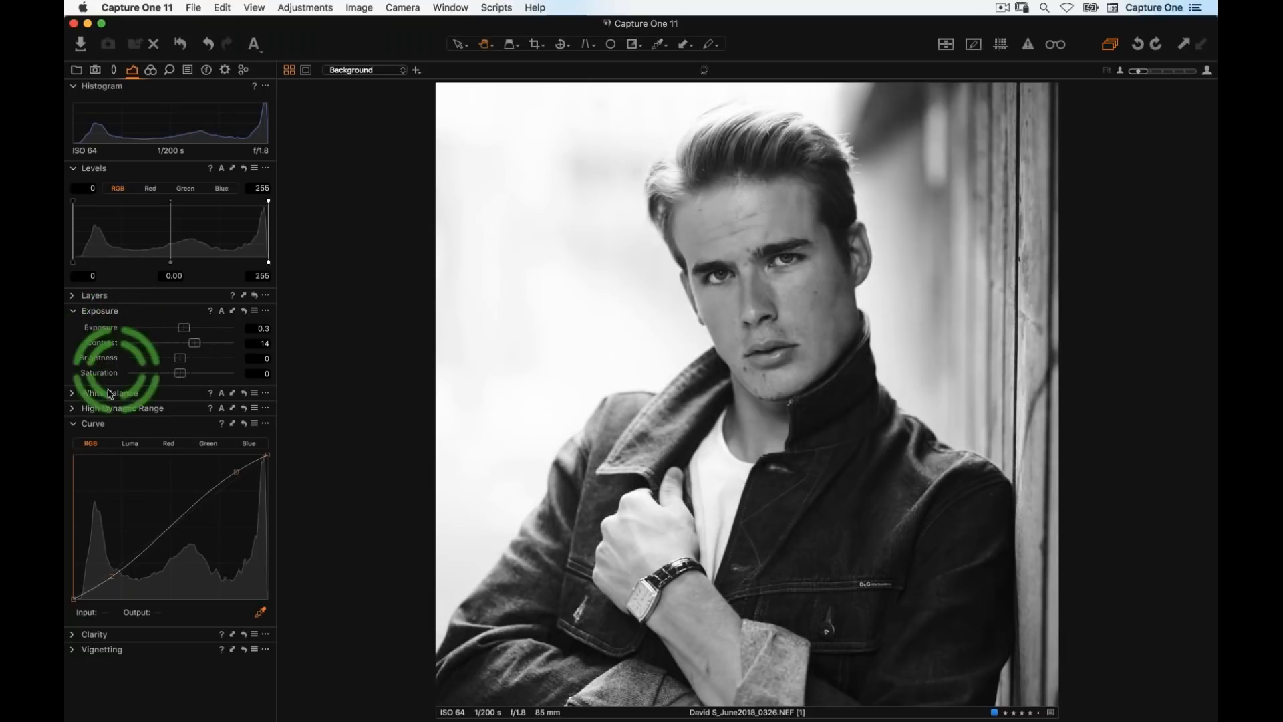
# Preview the black-and-white portrait with its Exposure value temporarily reset to 0
pyautogui.doubleClick(101, 327)
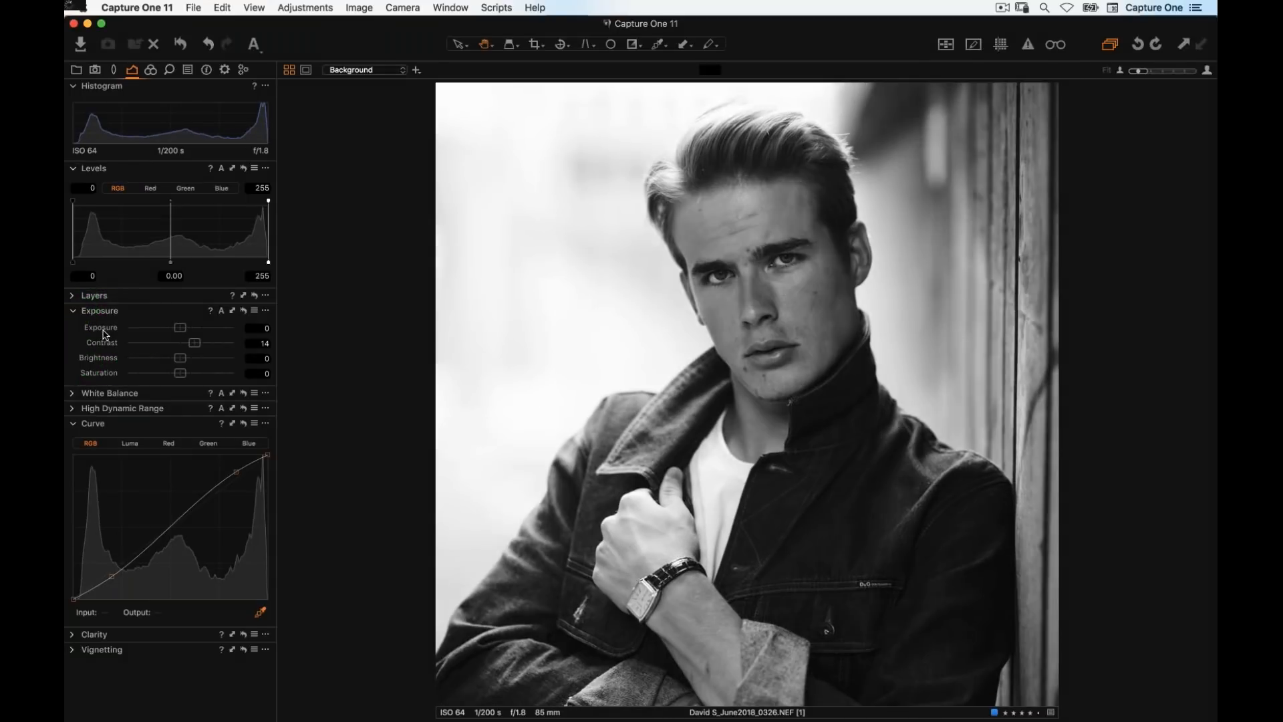
pyautogui.click(103, 331)
pyautogui.click(101, 329)
# Compare the portrait with and without its contrast adjustment and set the Contrast to 22
pyautogui.doubleClick(102, 347)
pyautogui.moveTo(181, 343); pyautogui.dragTo(195, 345)
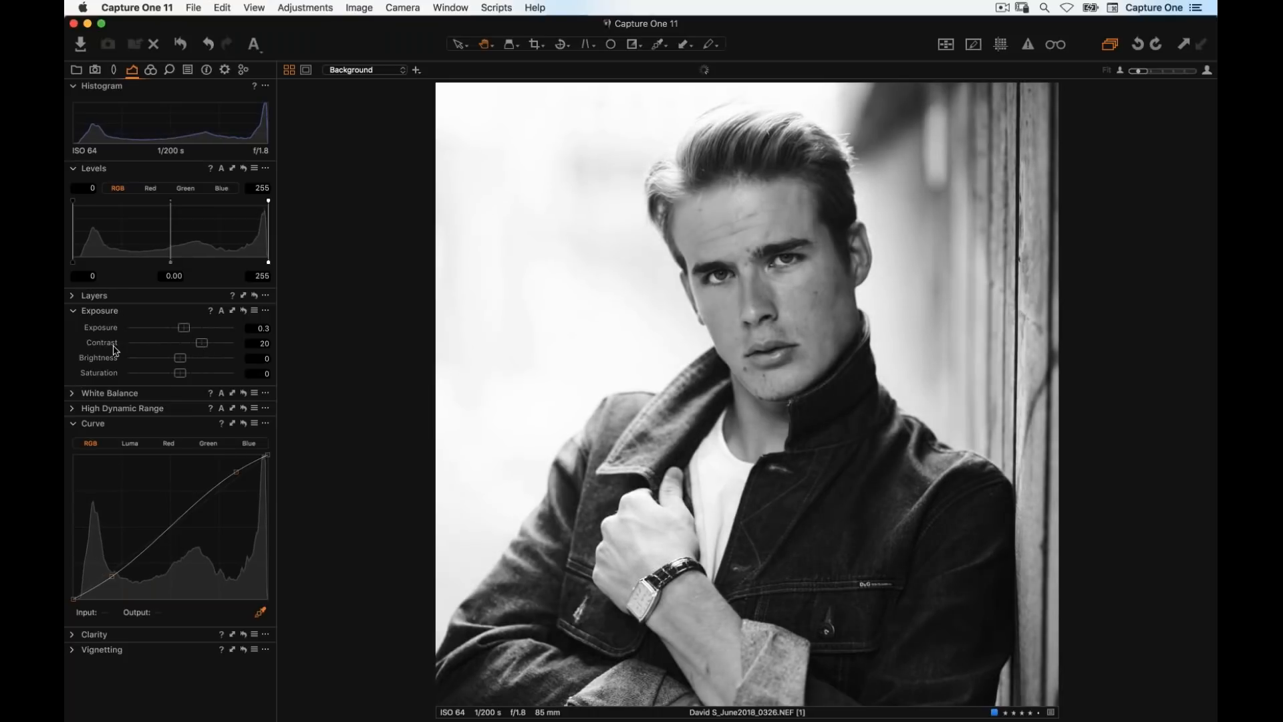
pyautogui.click(109, 344)
pyautogui.click(143, 341)
pyautogui.moveTo(145, 345); pyautogui.dragTo(206, 350)
pyautogui.moveTo(203, 348)
pyautogui.mouseDown()
pyautogui.moveTo(179, 348)
pyautogui.moveTo(203, 351)
pyautogui.mouseUp()
# Compare the portrait with all adjustments temporarily reset, and with only the Exposure tool's adjustments temporarily reset
pyautogui.click(243, 312)
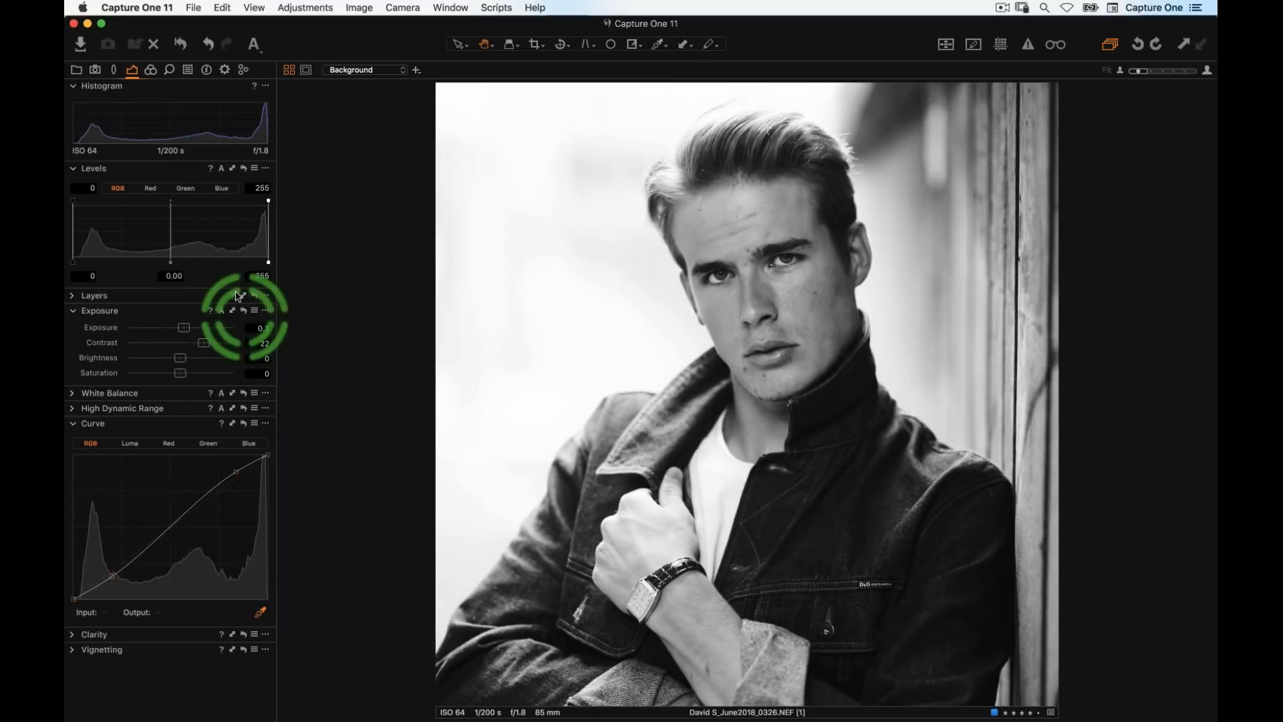
pyautogui.click(181, 45)
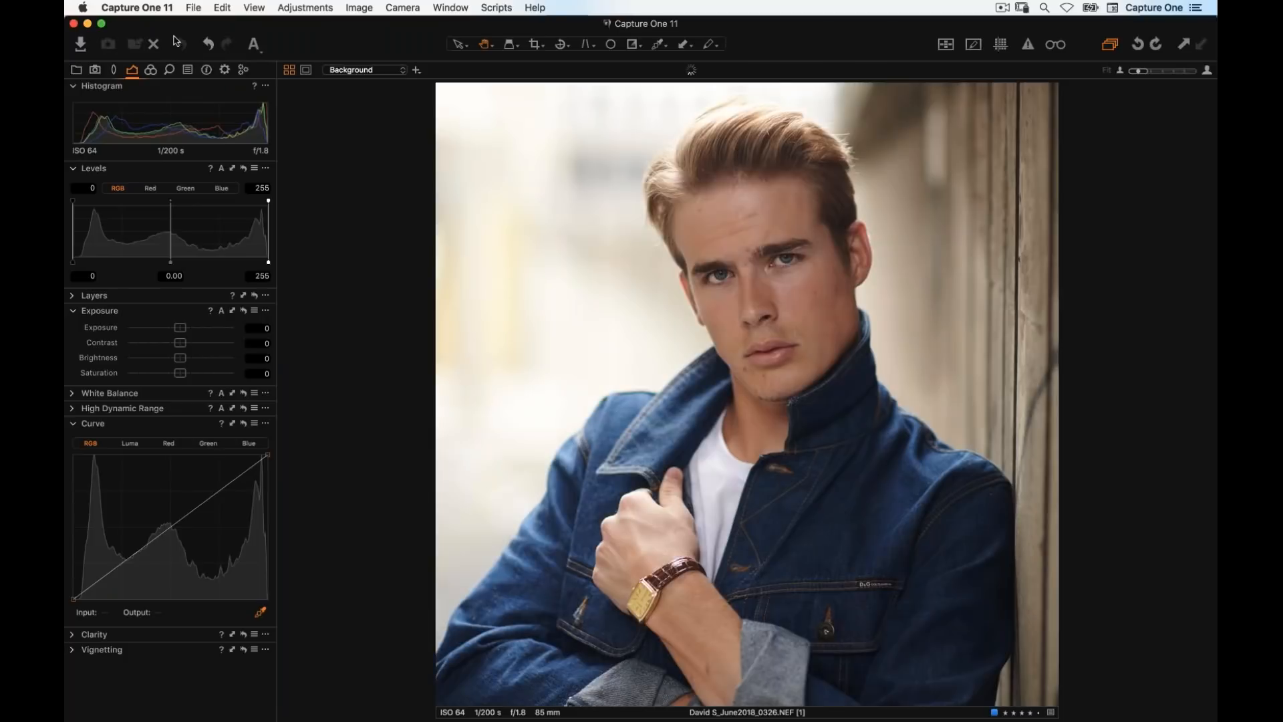
pyautogui.click(244, 313)
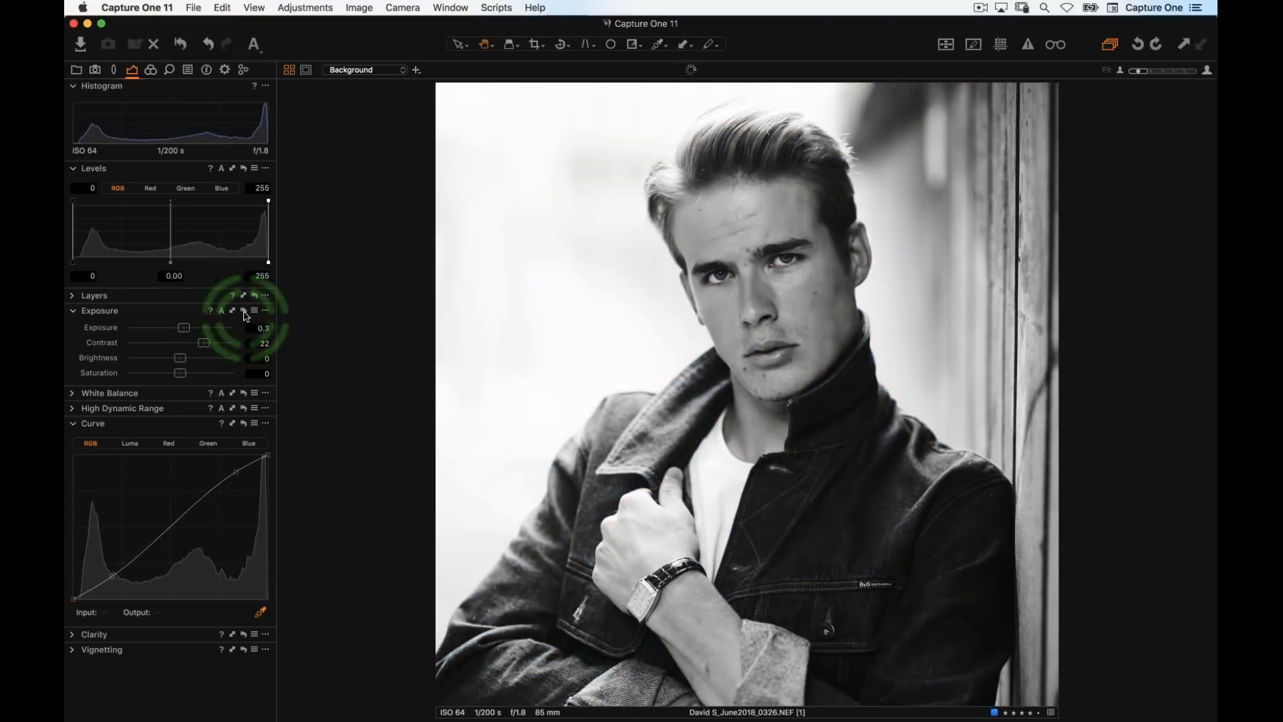
pyautogui.click(244, 314)
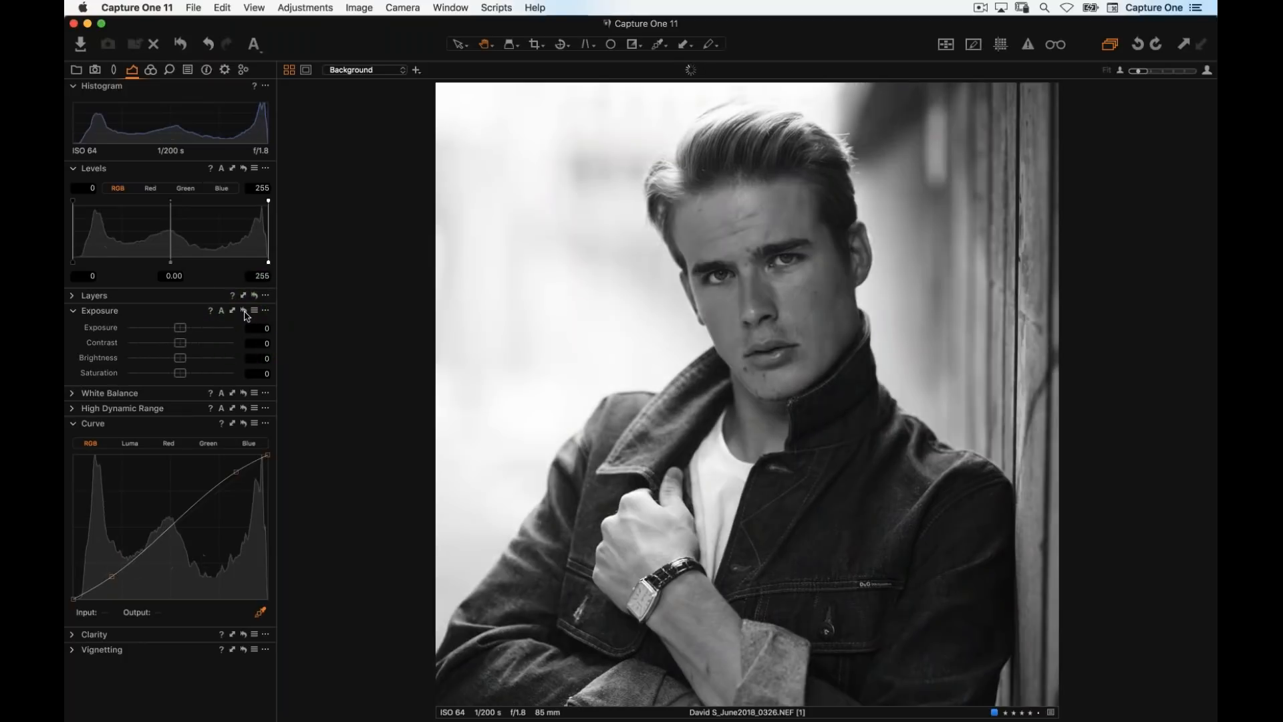
pyautogui.click(244, 313)
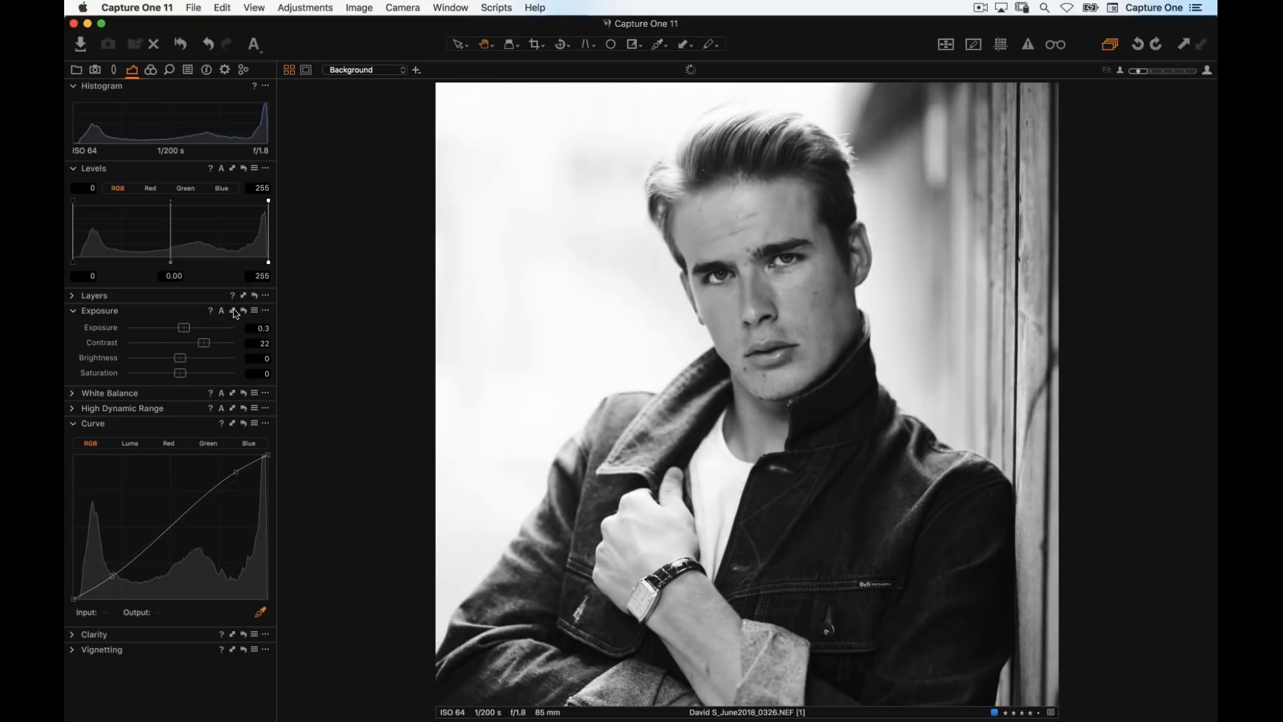
pyautogui.click(245, 313)
pyautogui.click(244, 311)
# Set the portrait's Exposure to 0.46, replace it with 0.1 and move on to the Contrast value
pyautogui.moveTo(185, 329); pyautogui.dragTo(193, 332)
pyautogui.click(255, 329)
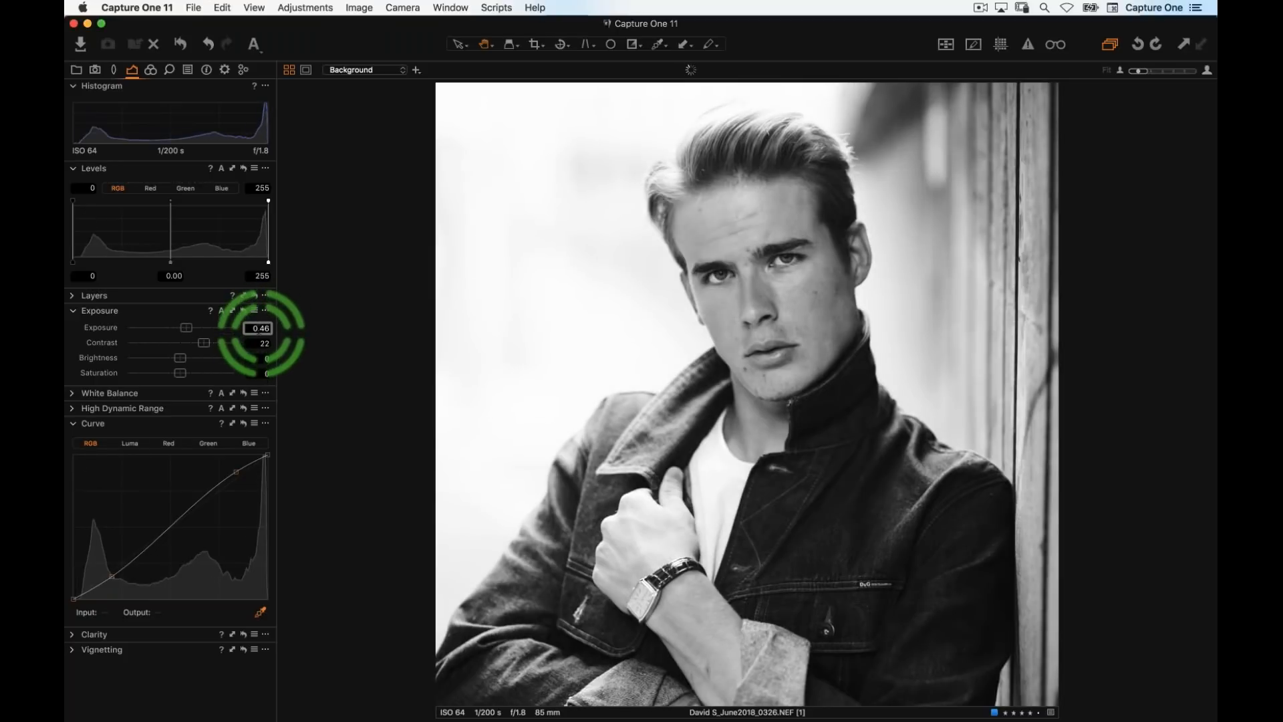
pyautogui.press('Delete')
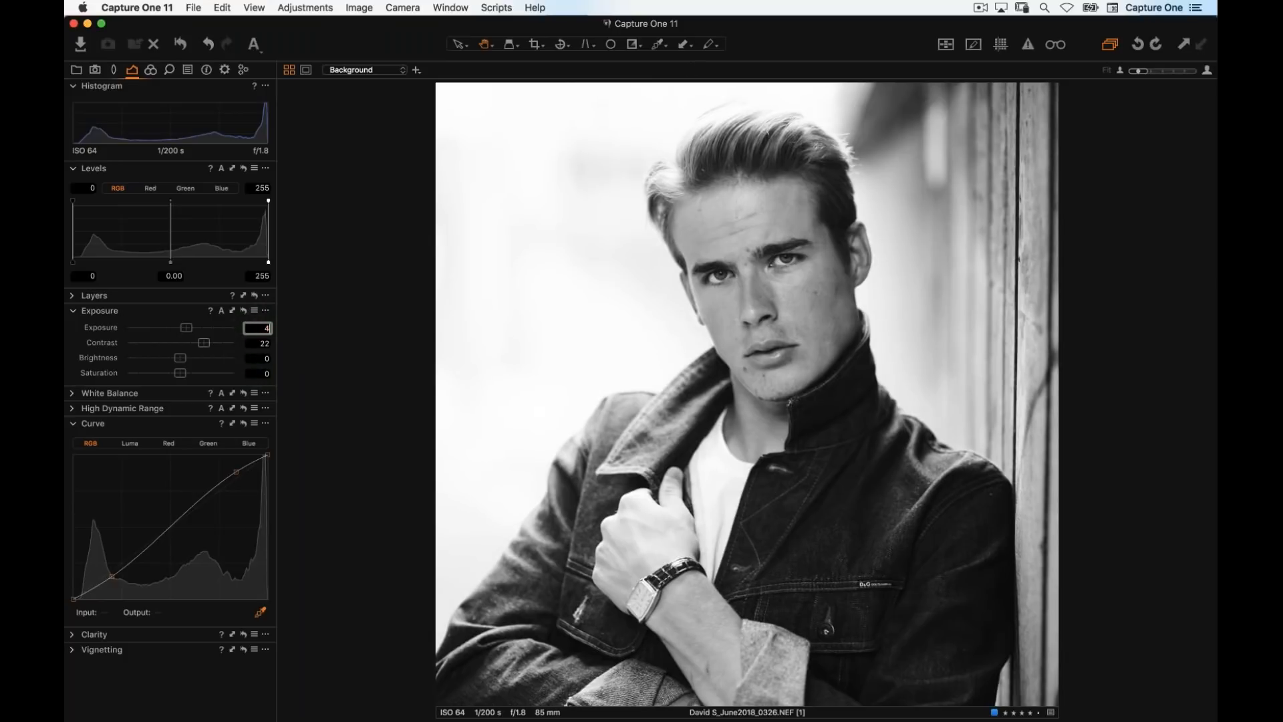
pyautogui.press('Tab')
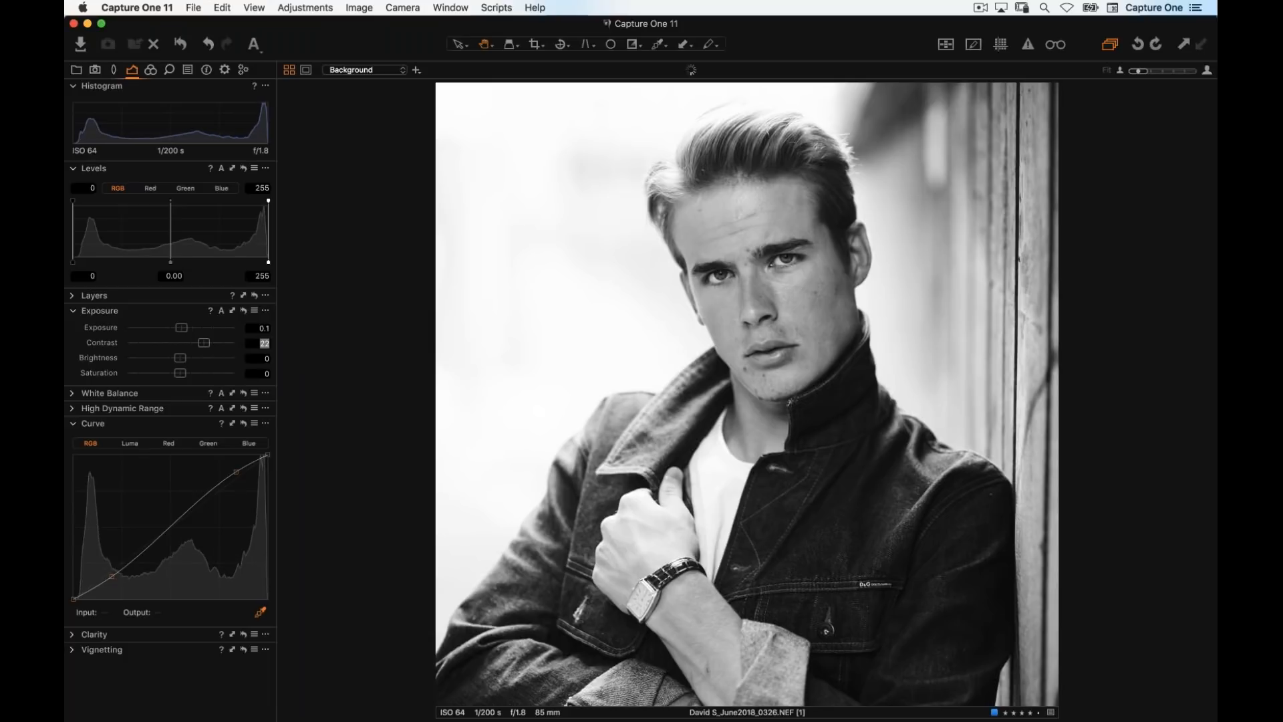
# Return to the Exposure value and raise it repeatedly in 0.1 steps
pyautogui.hotkey('shift', 'Tab')
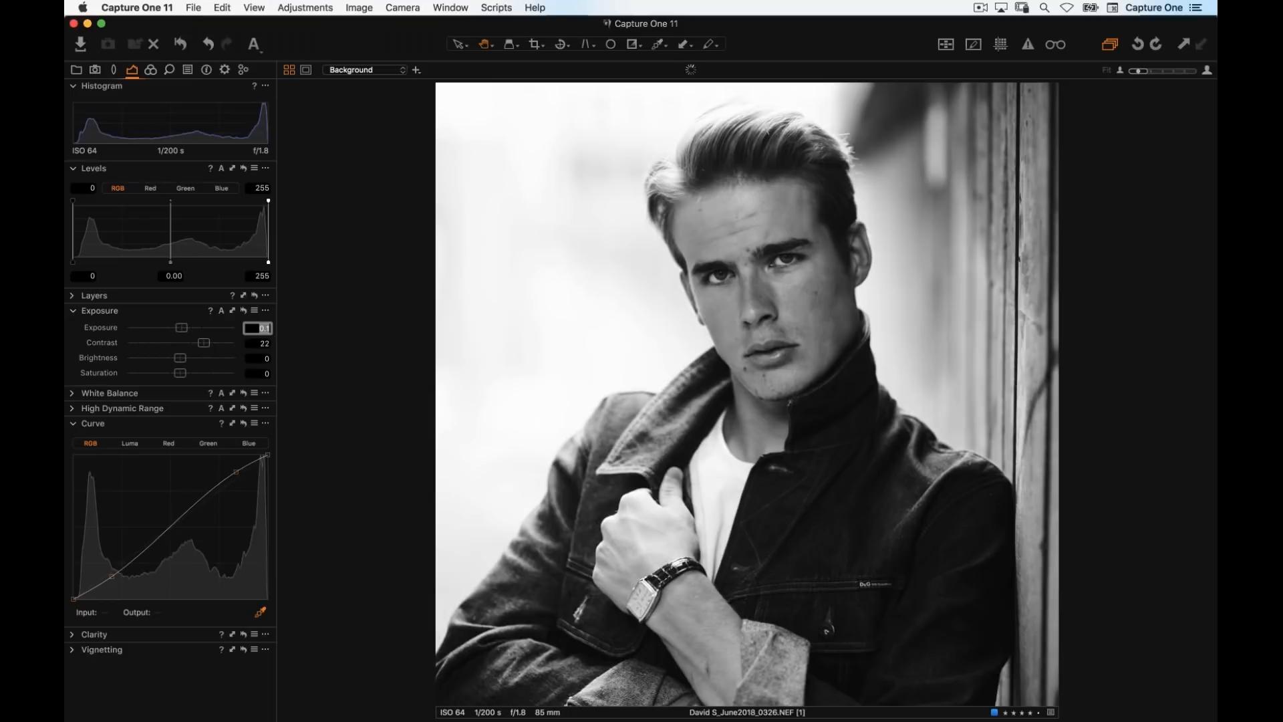
pyautogui.press('Up')
pyautogui.press('Up')
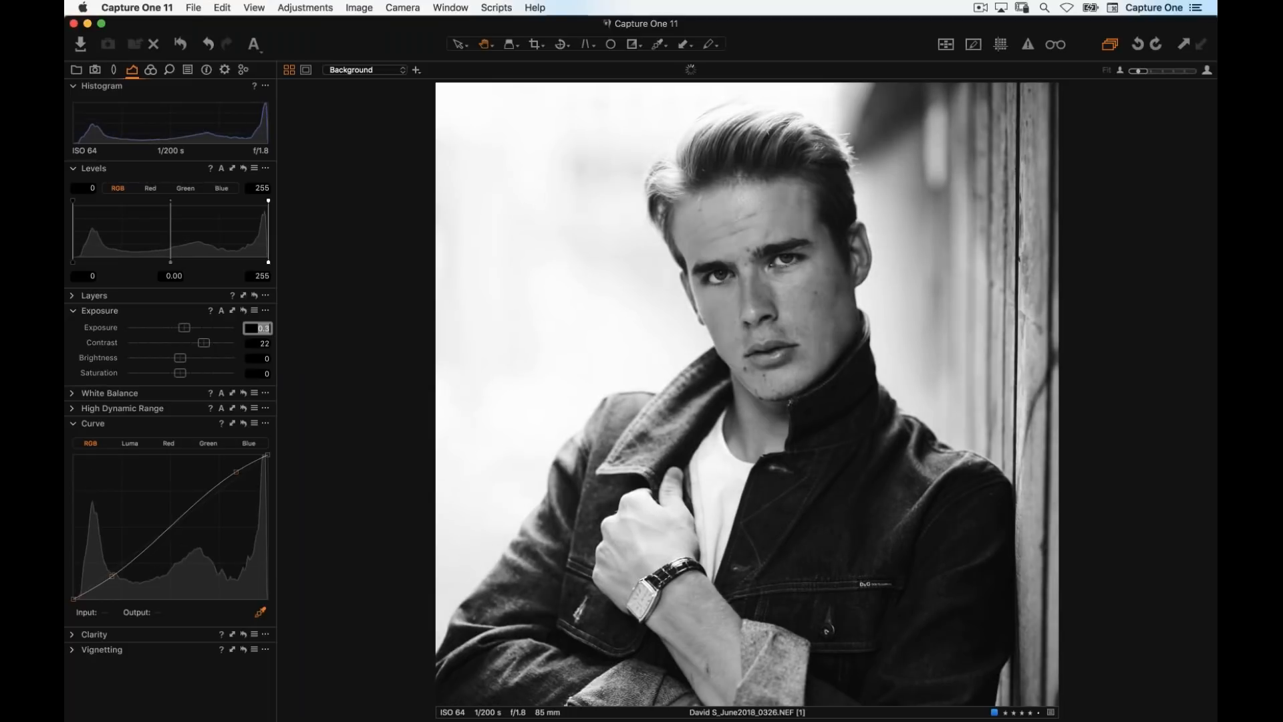
pyautogui.press('Up')
pyautogui.press('Up')
pyautogui.press('Up')
pyautogui.press('Up')
pyautogui.press('Up')
pyautogui.press('Up')
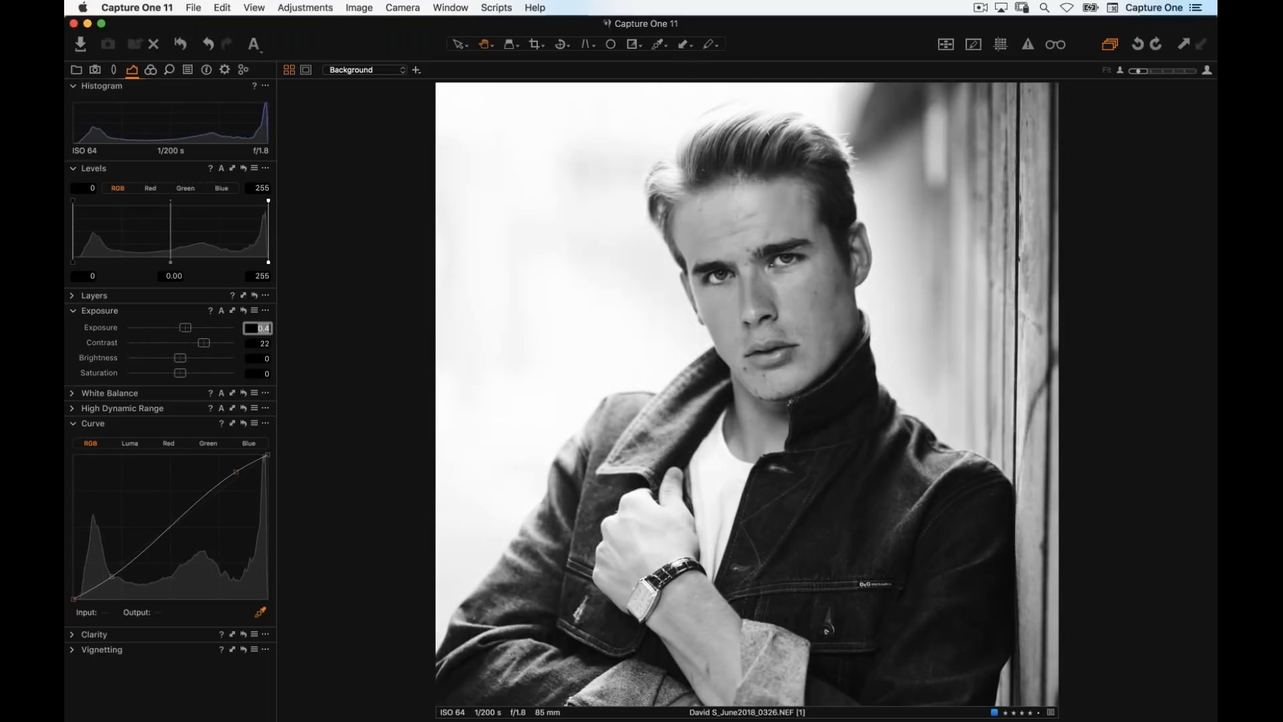
pyautogui.press('Up')
pyautogui.press('Up')
pyautogui.press('Up')
# Vary the Exposure between negative and positive values and finish at 0.3
pyautogui.write('-0.8')
pyautogui.press('Return')
pyautogui.write('0.2')
pyautogui.press('Return')
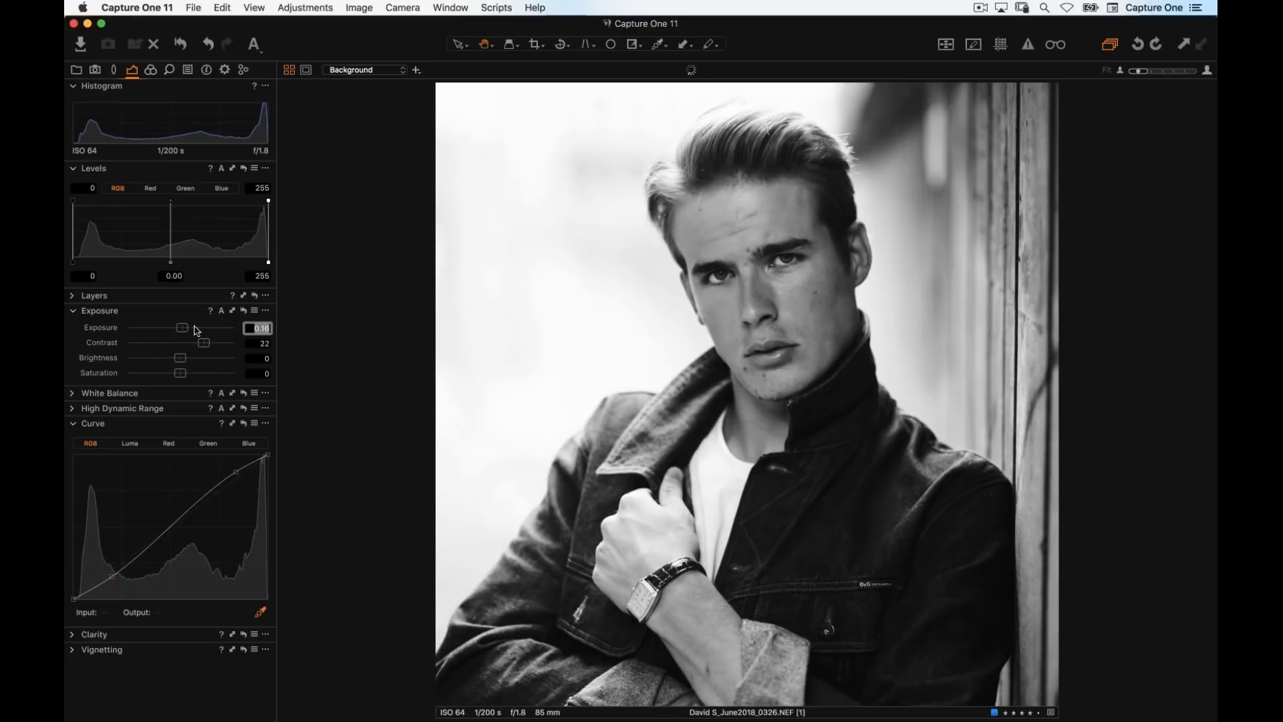
pyautogui.press('Up')
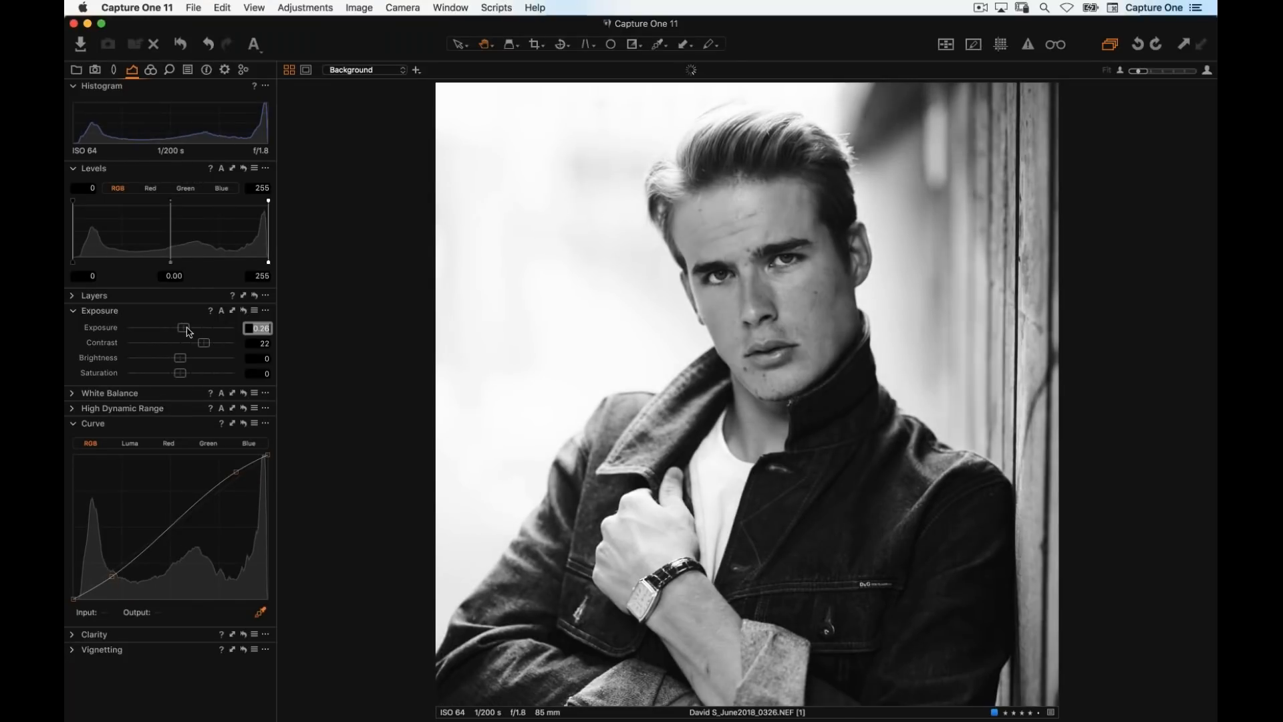
pyautogui.write('-0.4')
pyautogui.press('Return')
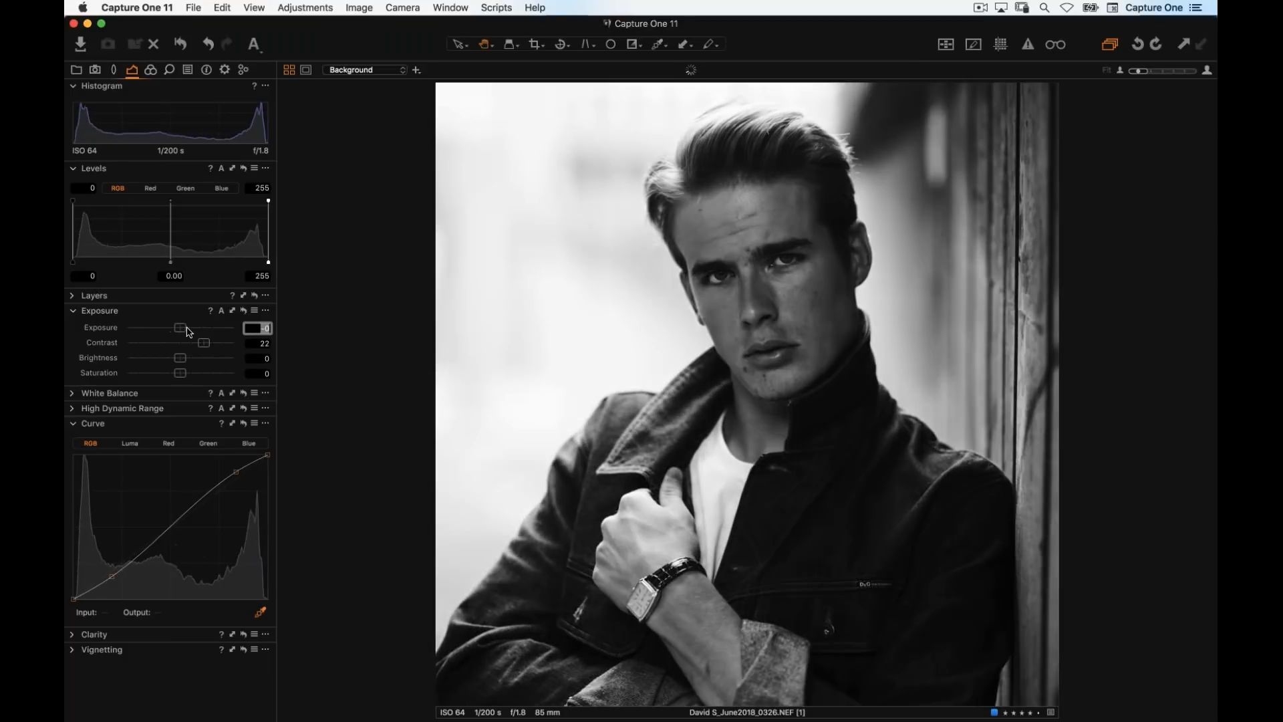
pyautogui.click(189, 327)
pyautogui.moveTo(188, 328); pyautogui.dragTo(186, 329)
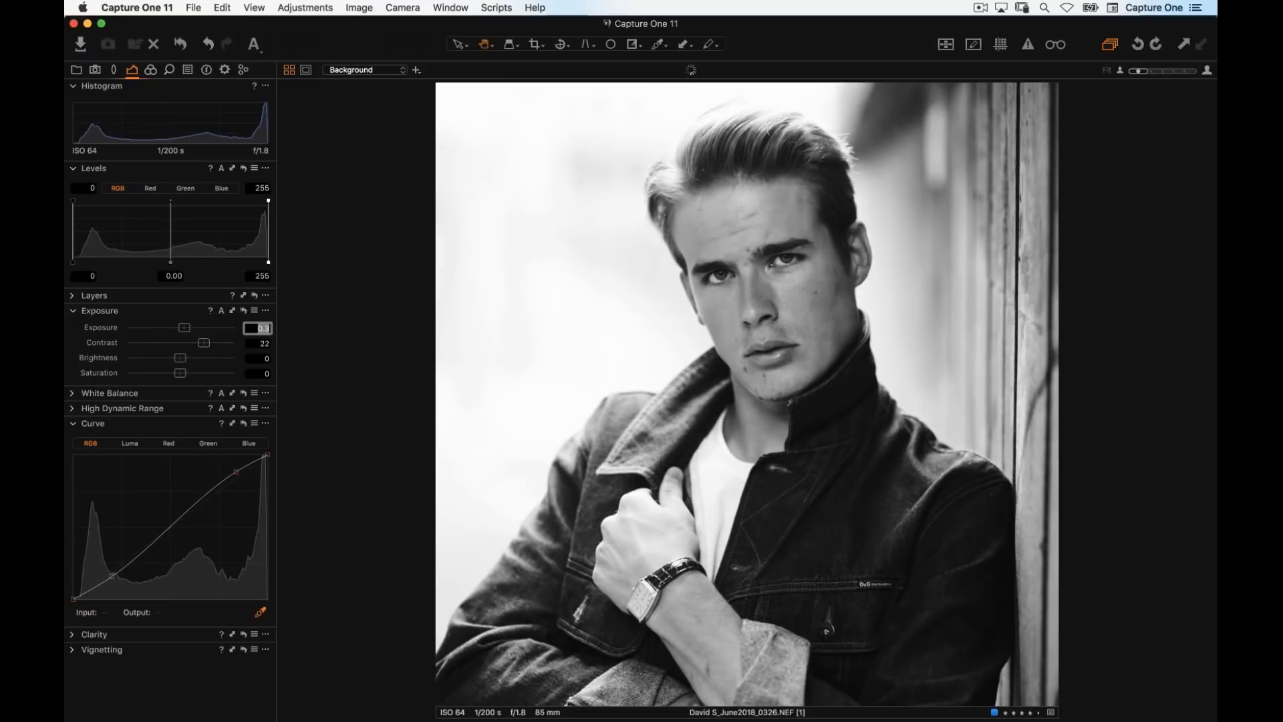
# Examine the Exposure commands under Other in the My Shortcuts keyboard shortcut set, and close the editor
pyautogui.click(136, 8)
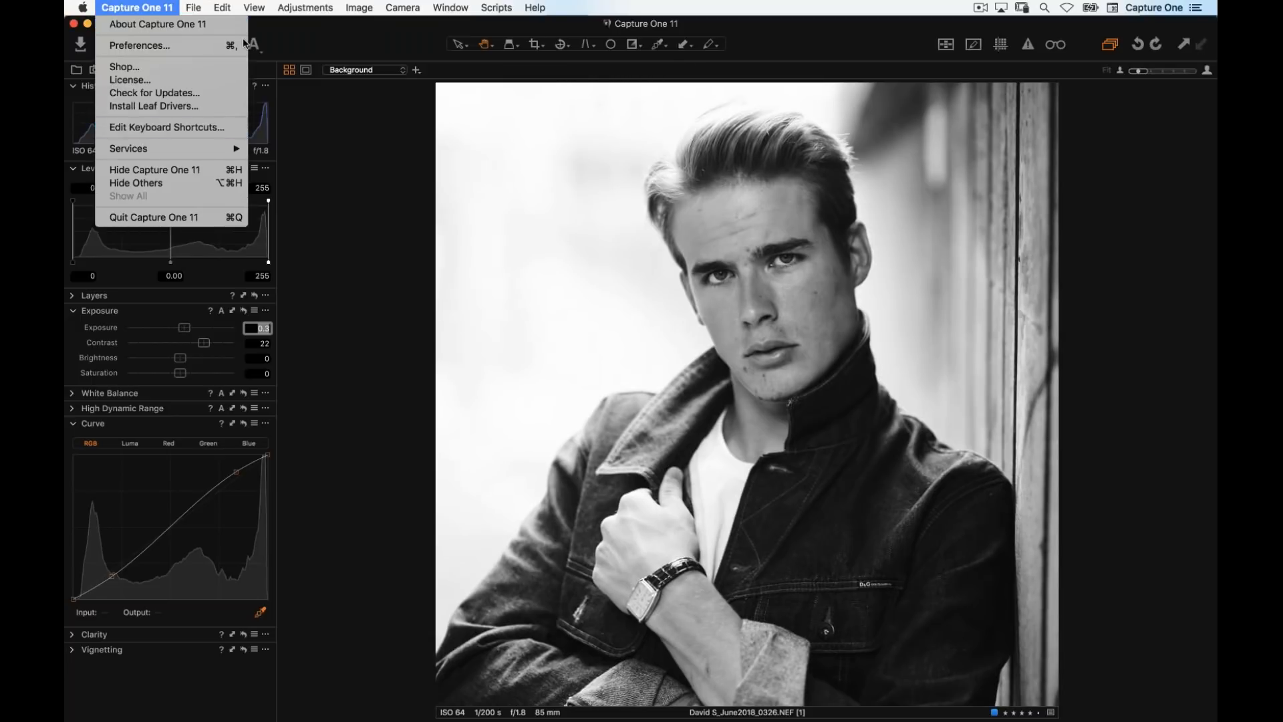
pyautogui.click(140, 128)
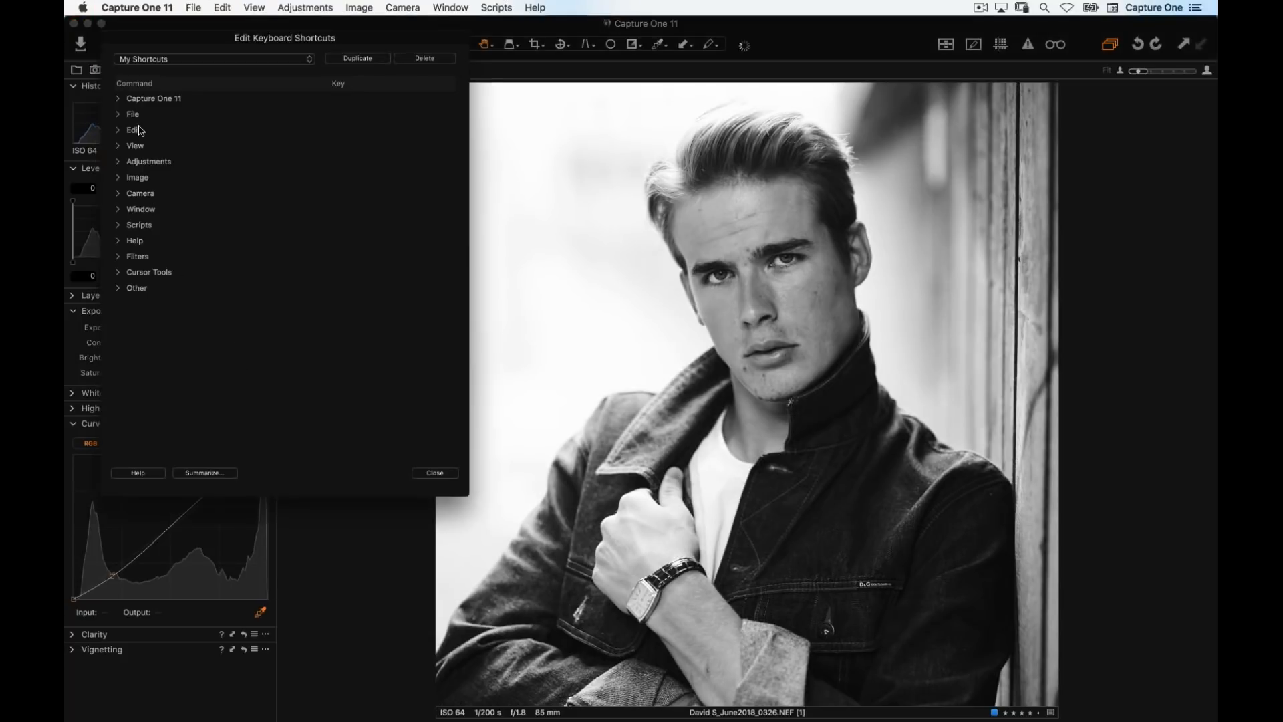
pyautogui.click(120, 163)
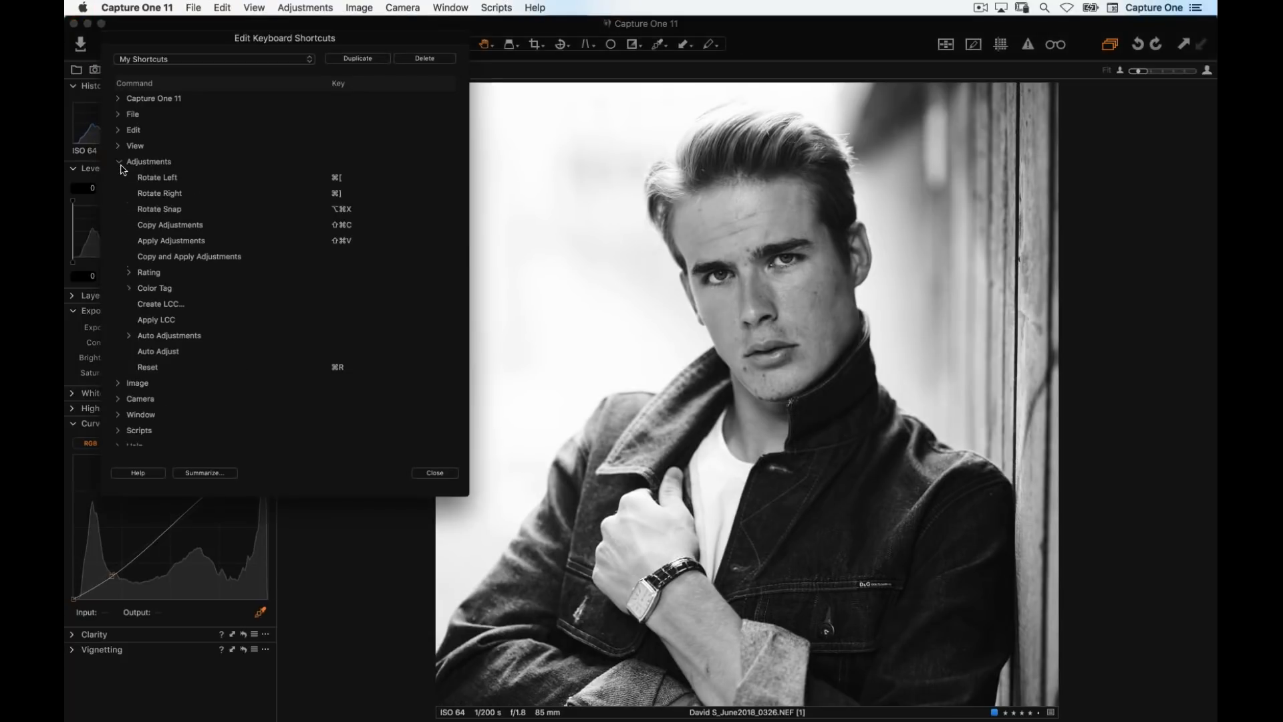
pyautogui.click(119, 163)
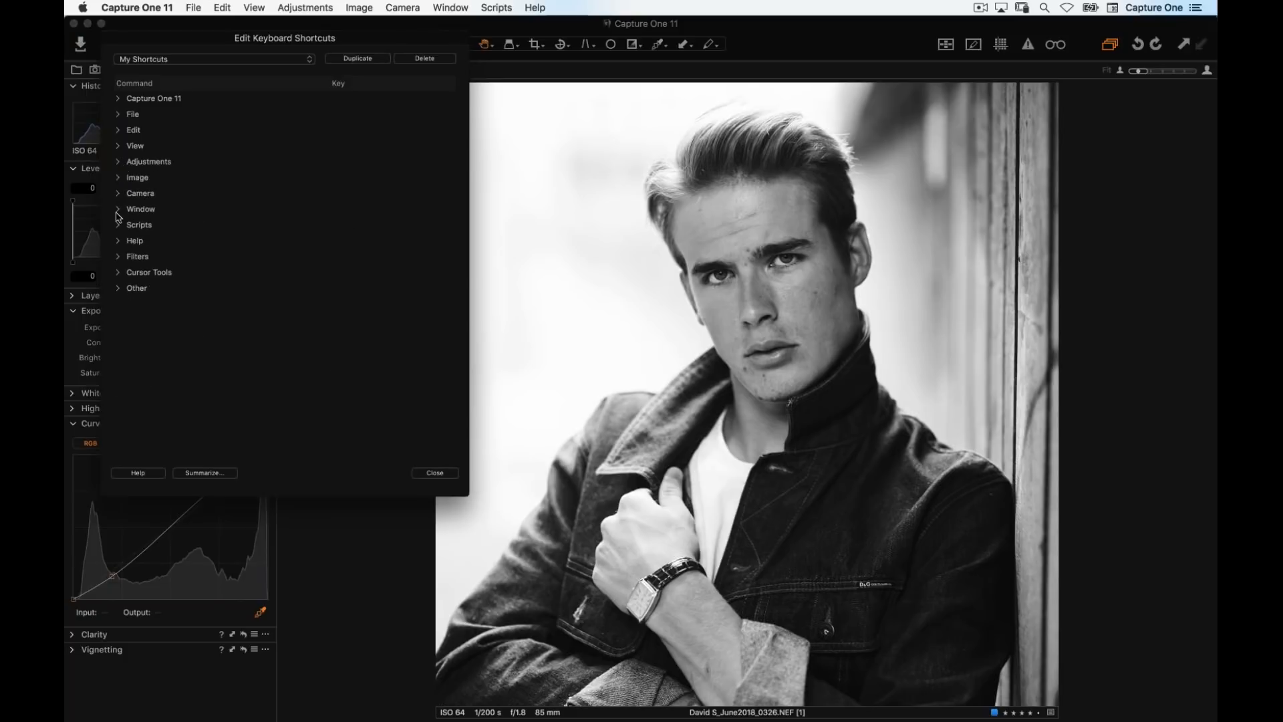
pyautogui.click(118, 163)
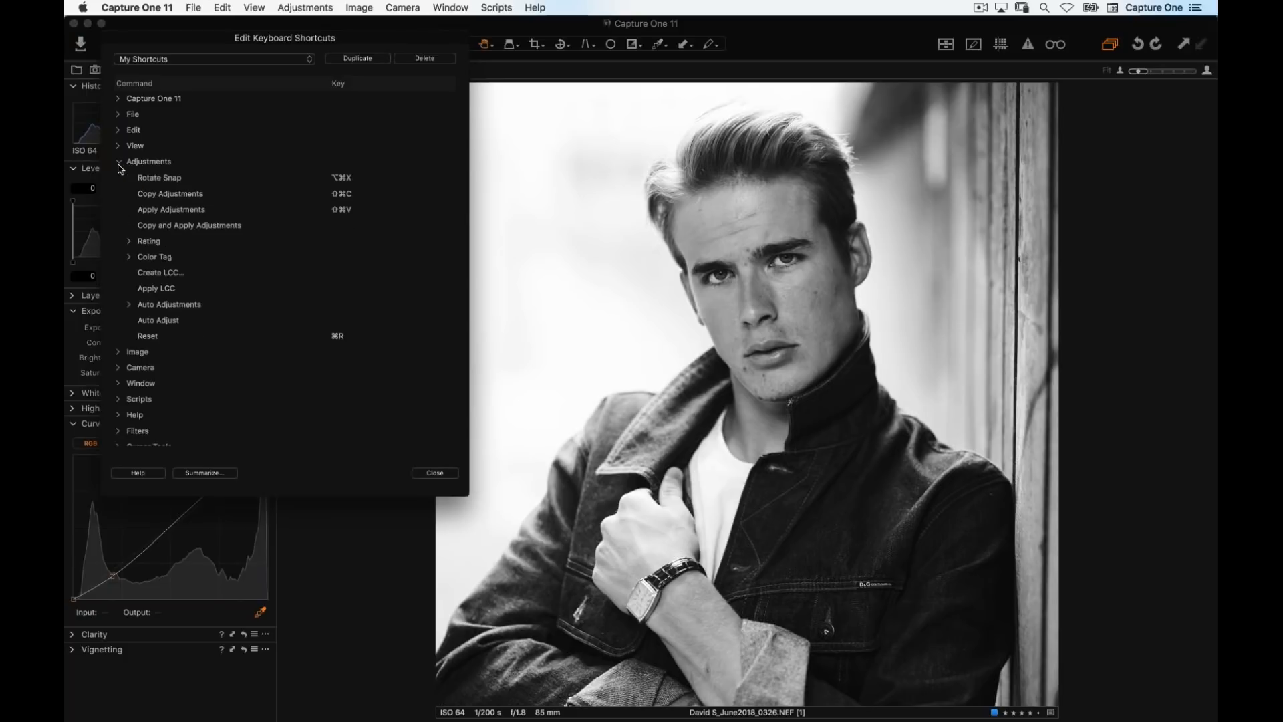
pyautogui.click(119, 163)
pyautogui.click(119, 288)
pyautogui.scroll(-5, 247, 288)
pyautogui.click(130, 203)
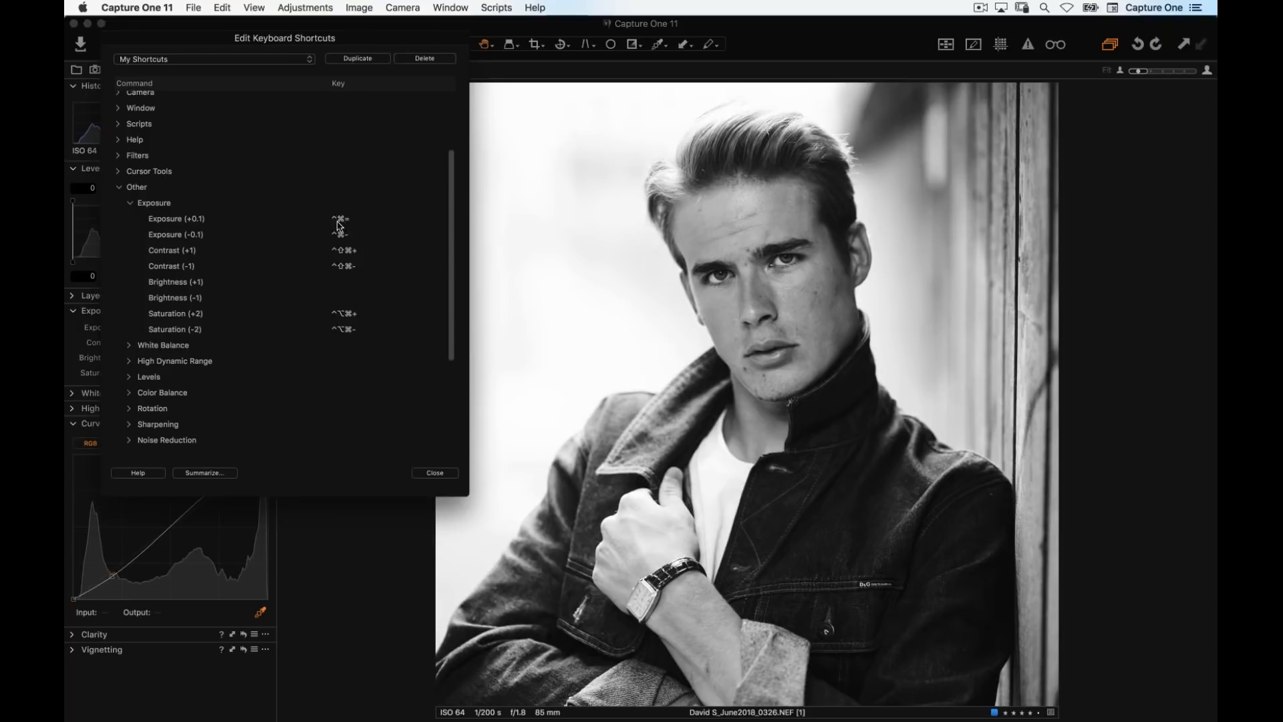
pyautogui.click(425, 470)
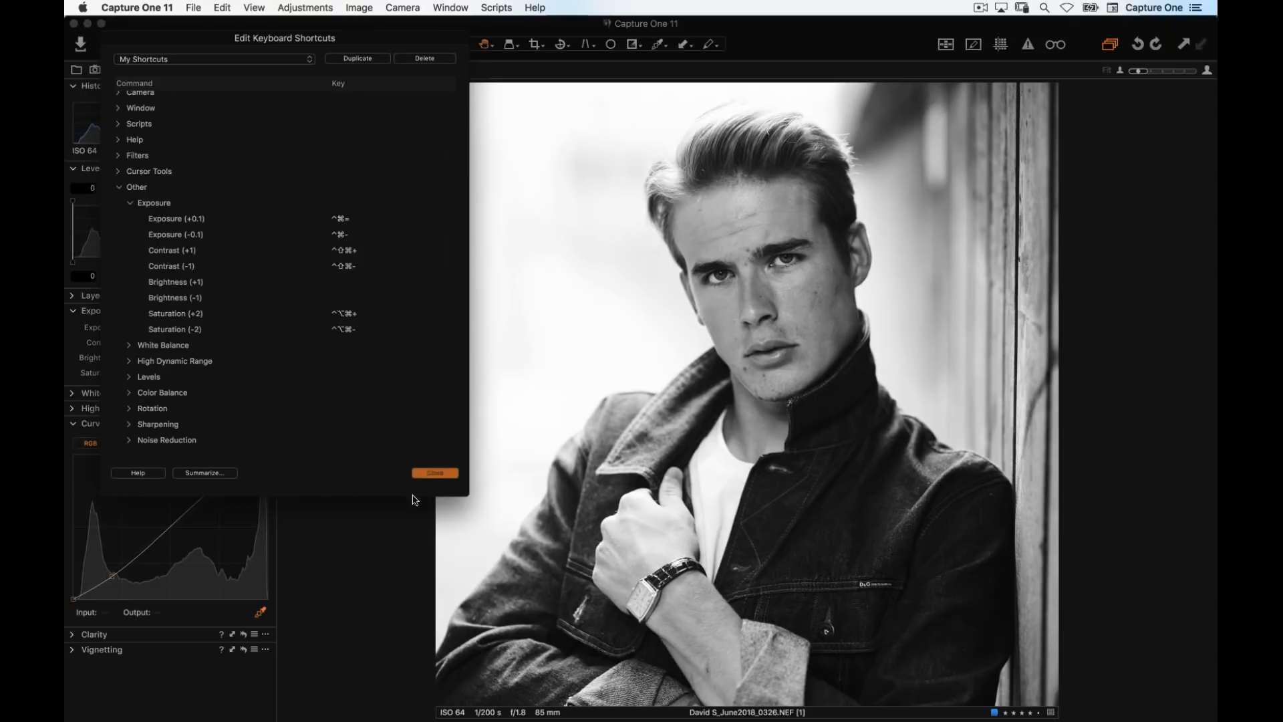
# Try an exposure shortcut, recheck the Exposure (+0.1) and Exposure (-0.1) shortcuts in the shortcut editor, and close it
pyautogui.press('super+b')
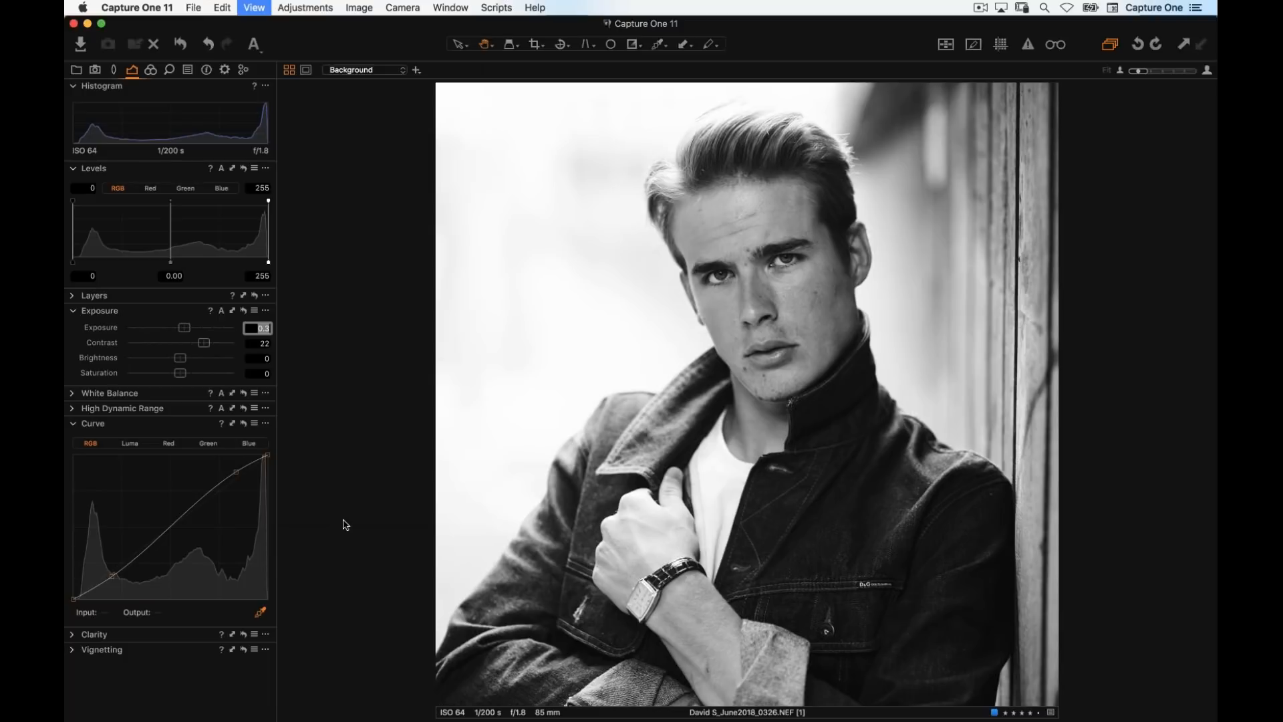
pyautogui.press('super+b')
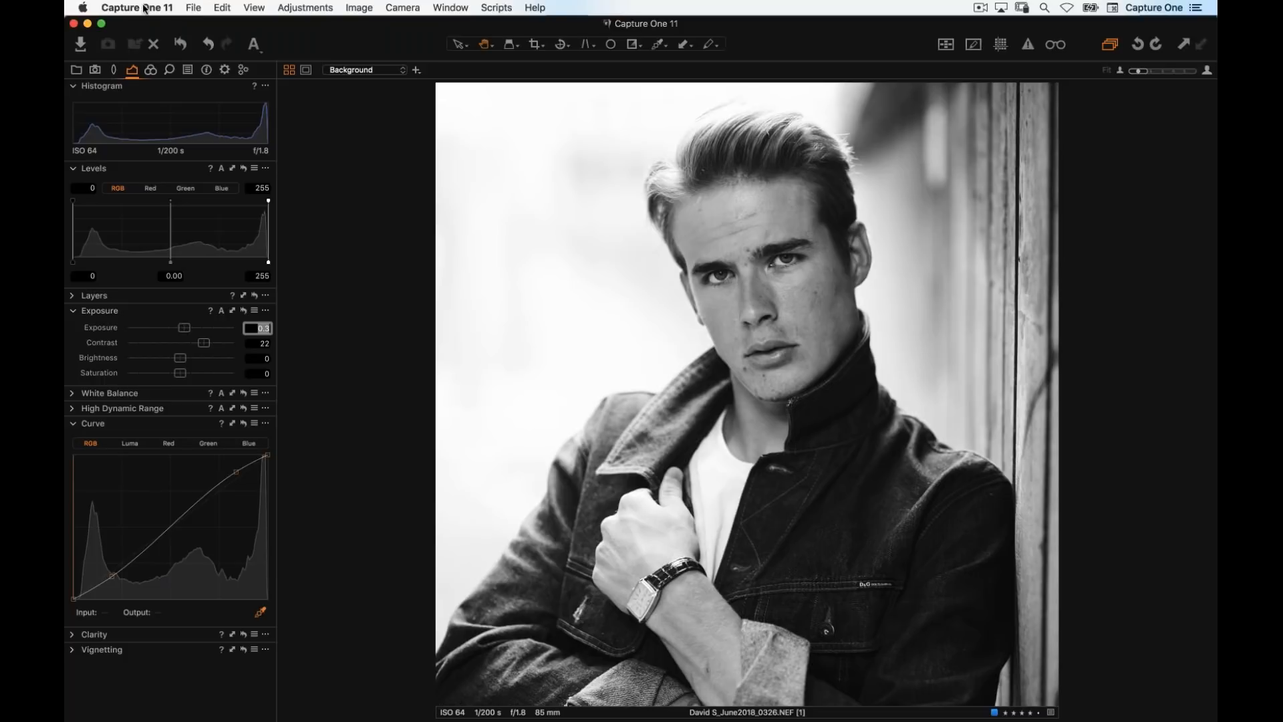
pyautogui.click(144, 9)
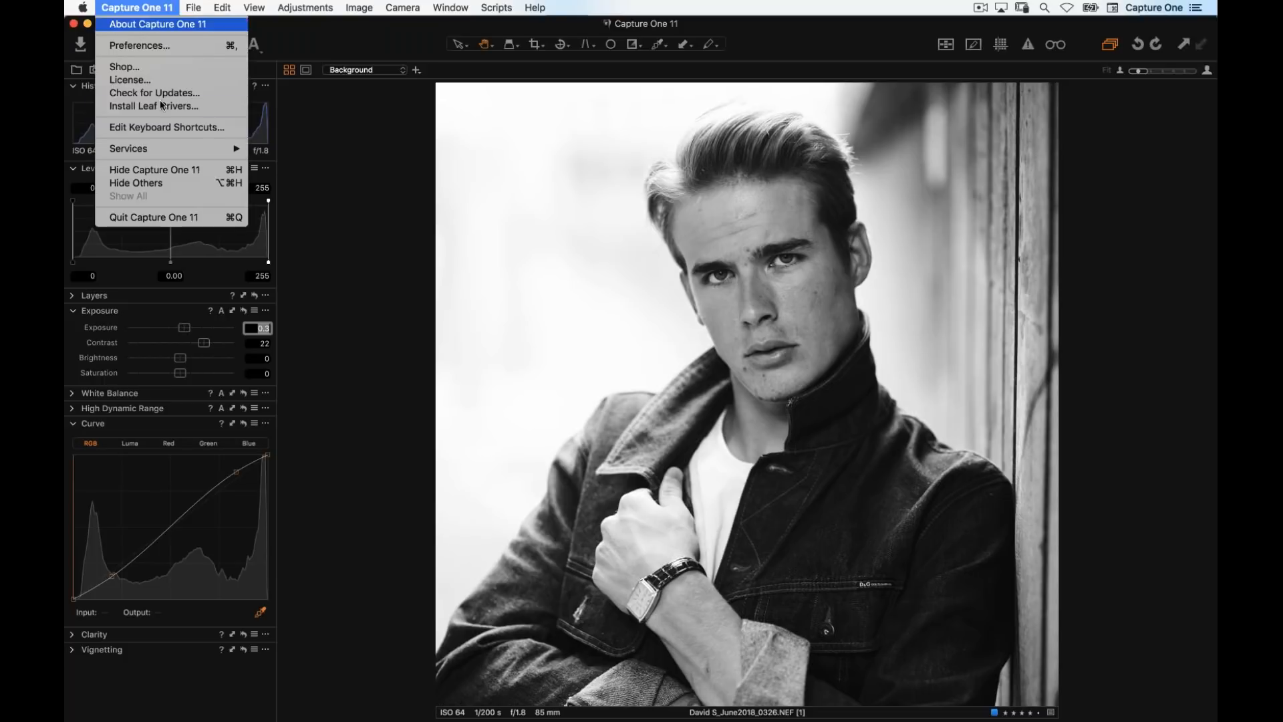
pyautogui.click(152, 131)
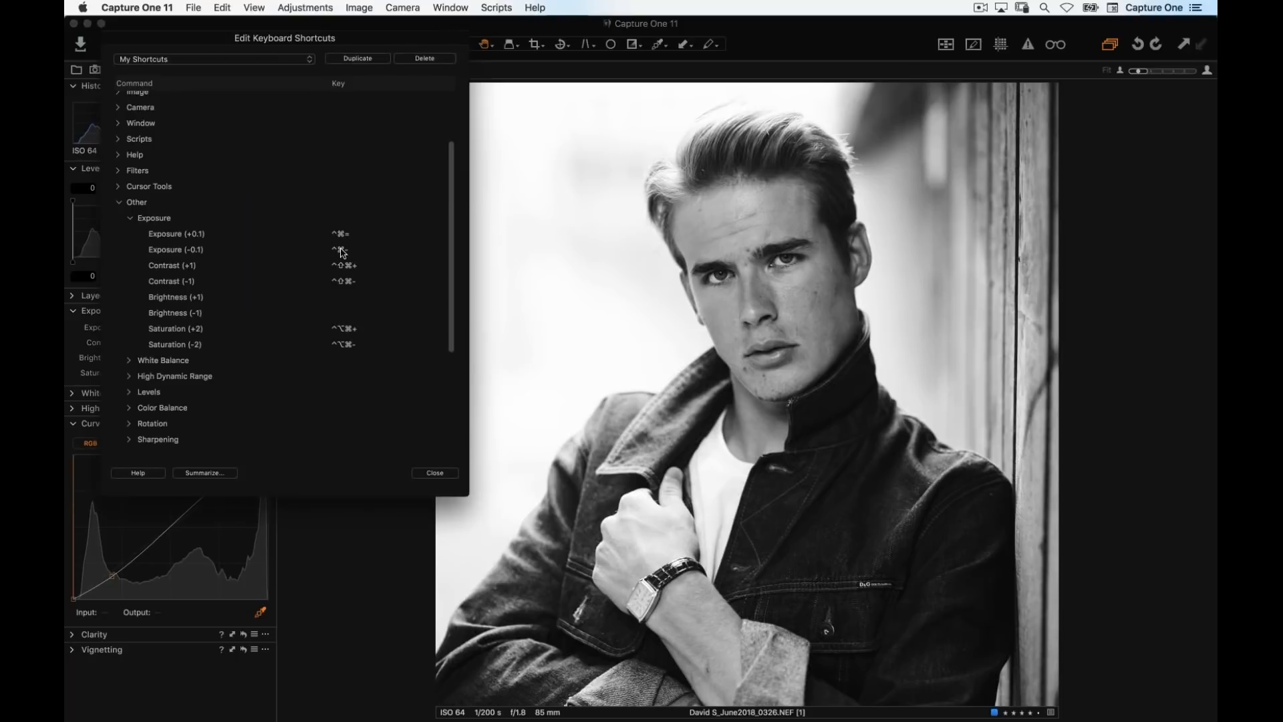
pyautogui.press('Escape')
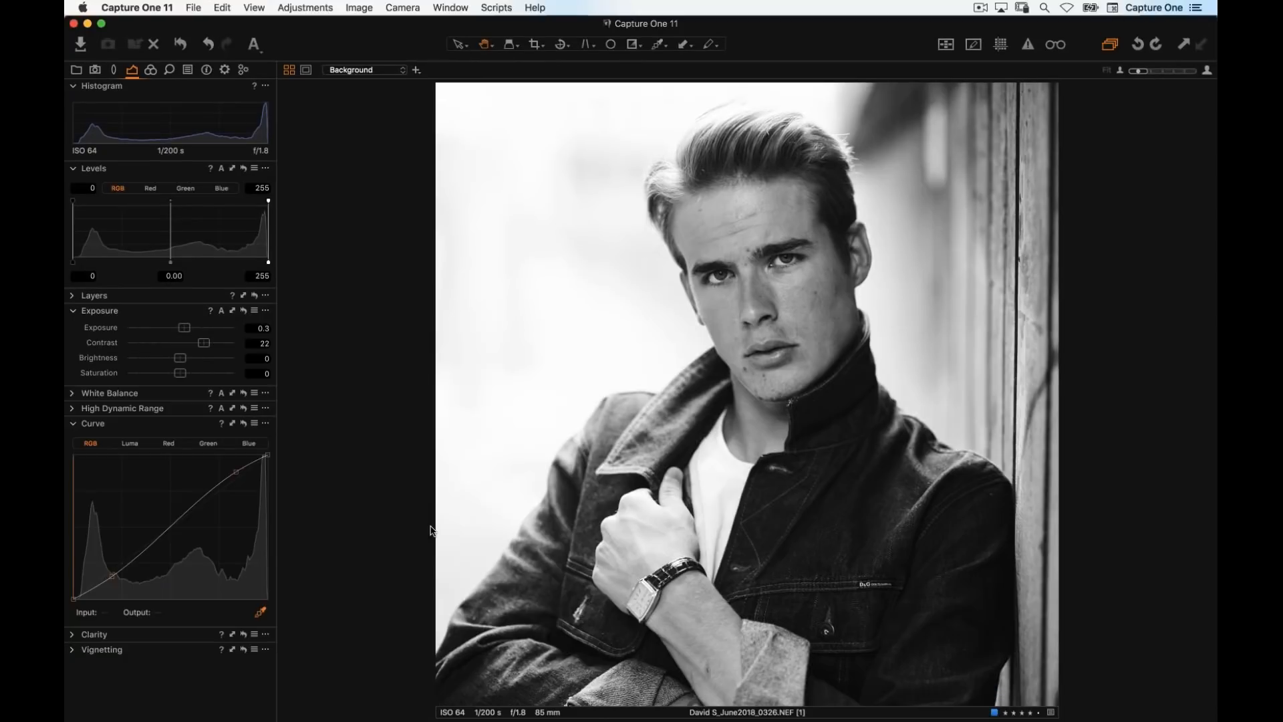
# Lower the portrait's Exposure in 0.1 steps to -0.4
pyautogui.press('-')
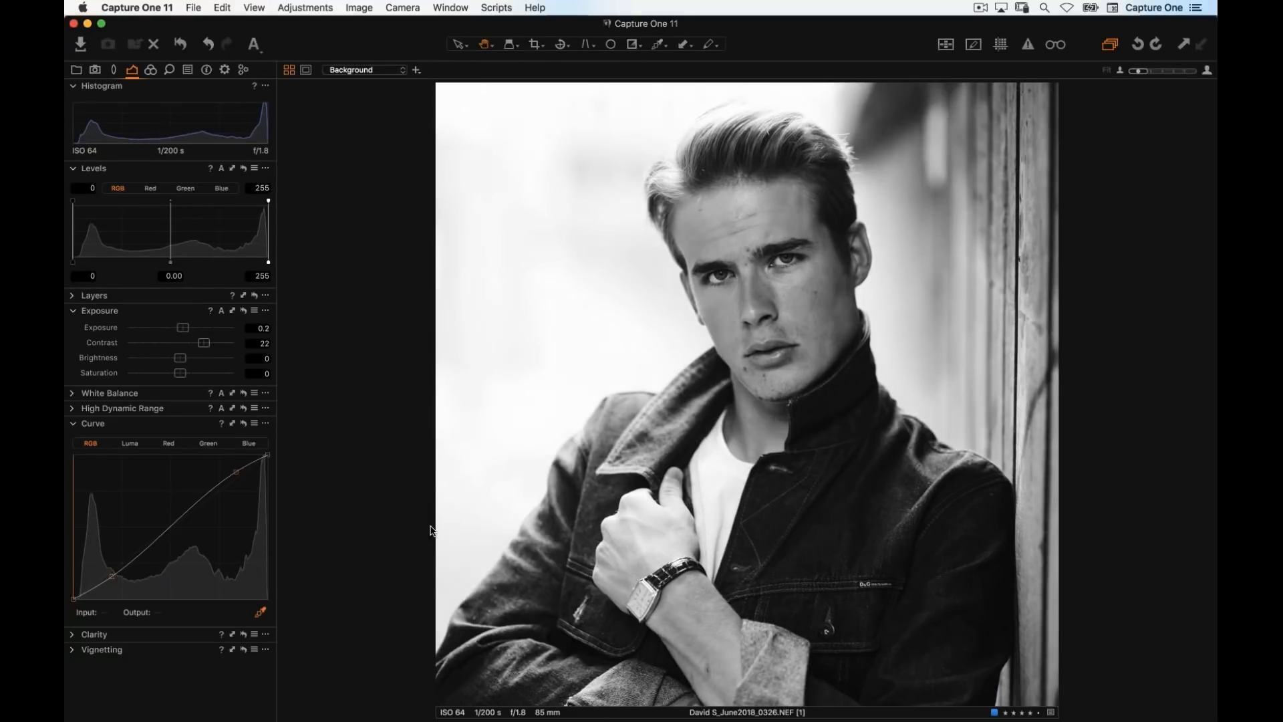
pyautogui.press('-')
pyautogui.press('-')
pyautogui.press('-')
pyautogui.press('-')
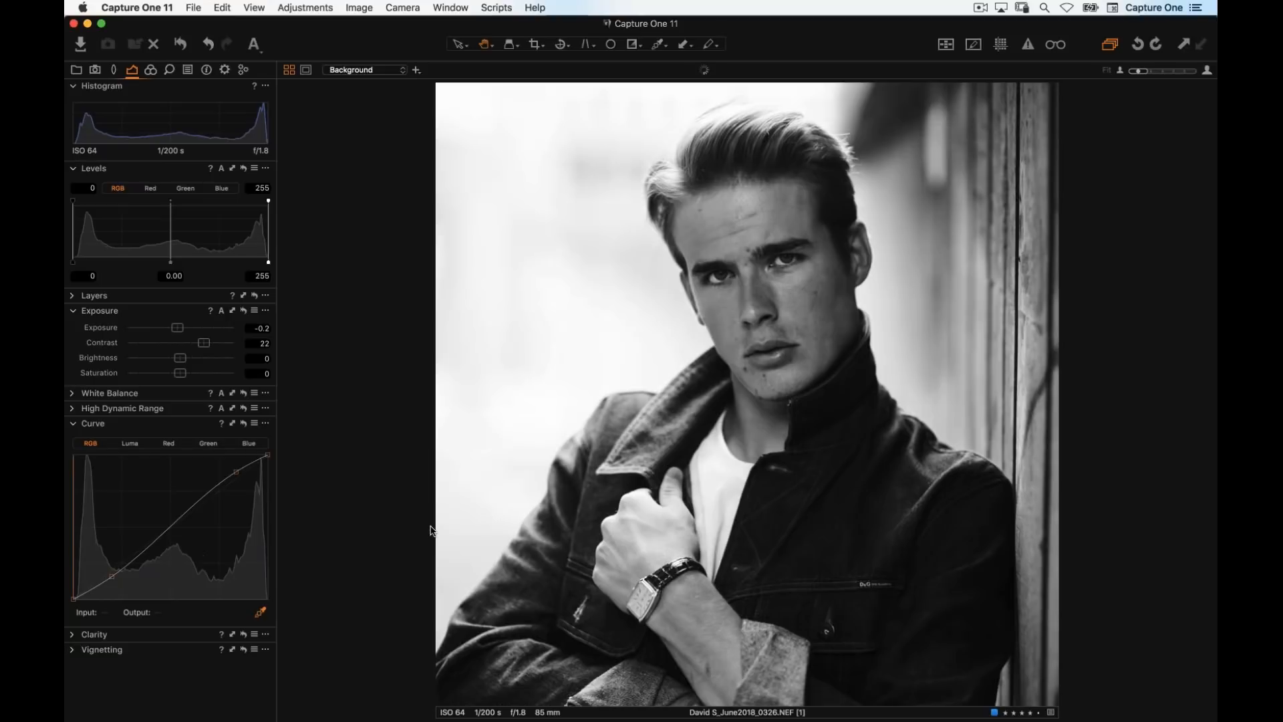
pyautogui.press('-')
pyautogui.press('-')
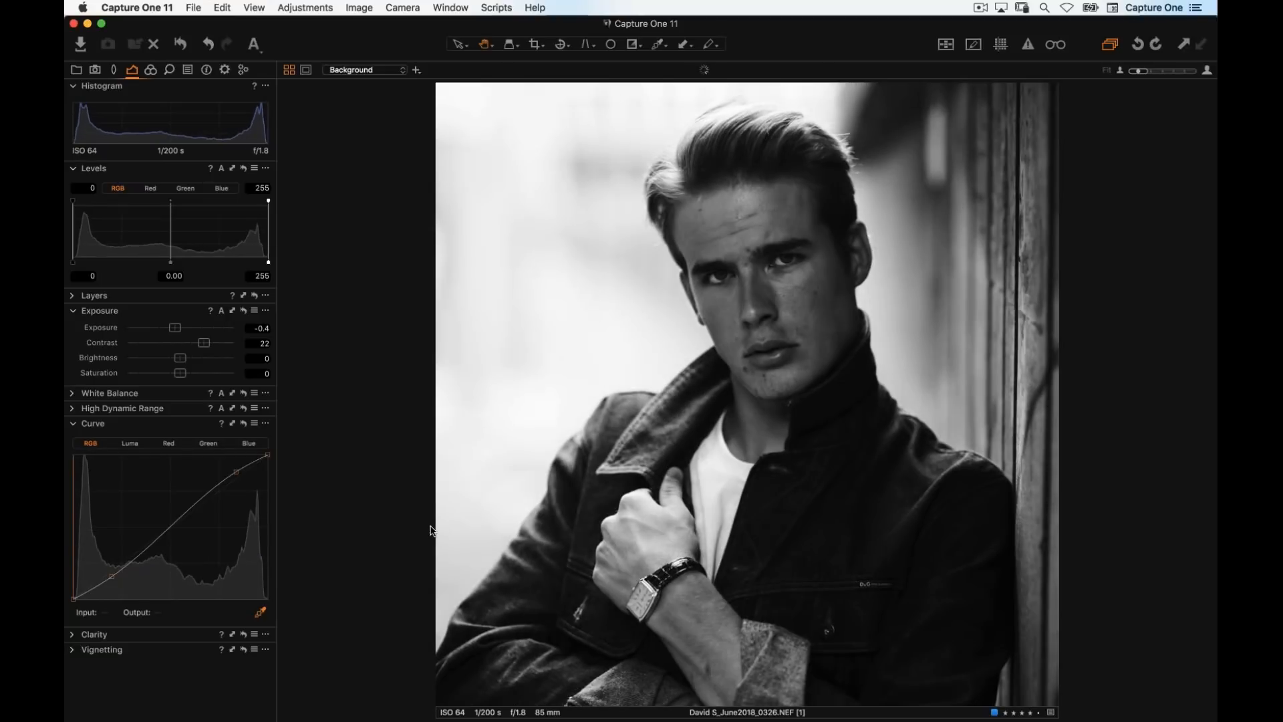
# Raise the portrait's Exposure in 0.1 steps to 0.3
pyautogui.press('+')
pyautogui.press('+')
pyautogui.press('+')
pyautogui.press('+')
pyautogui.press('+')
pyautogui.press('+')
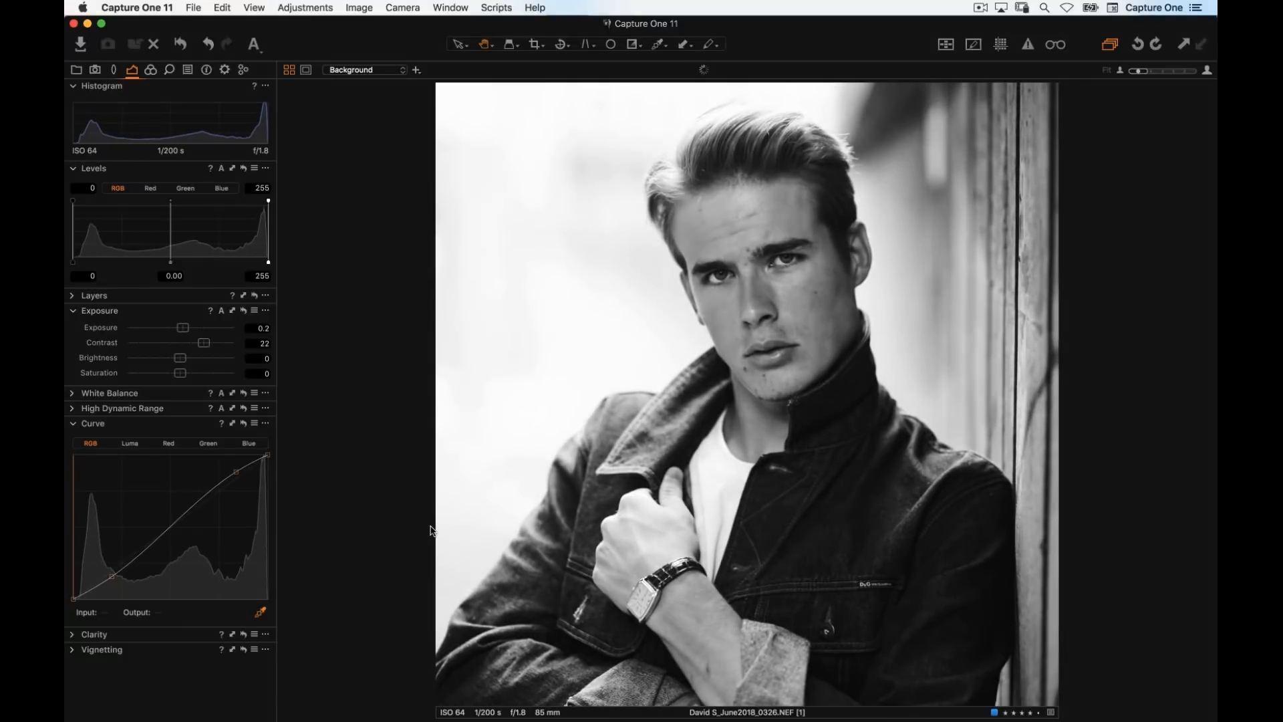
pyautogui.press('+')
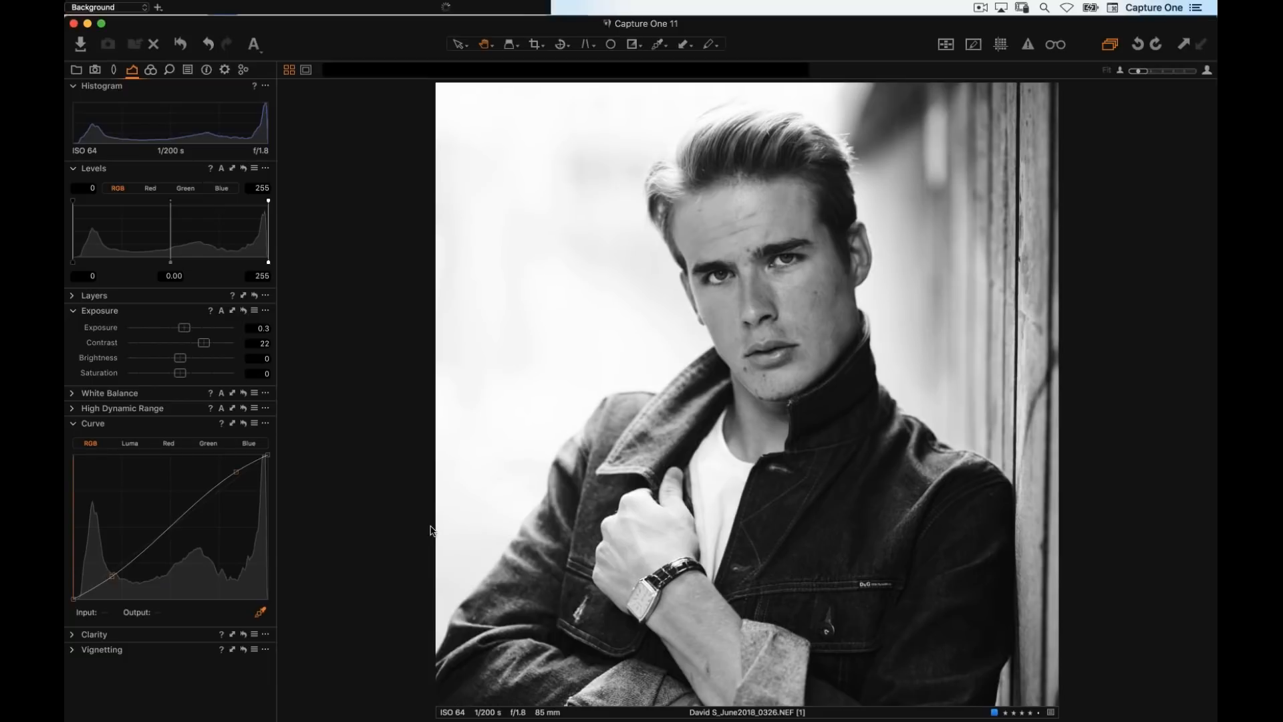
# Open the next portrait, the uncropped colour version, and lower its Exposure to -0.2
pyautogui.press('Right')
pyautogui.press('-')
pyautogui.press('-')
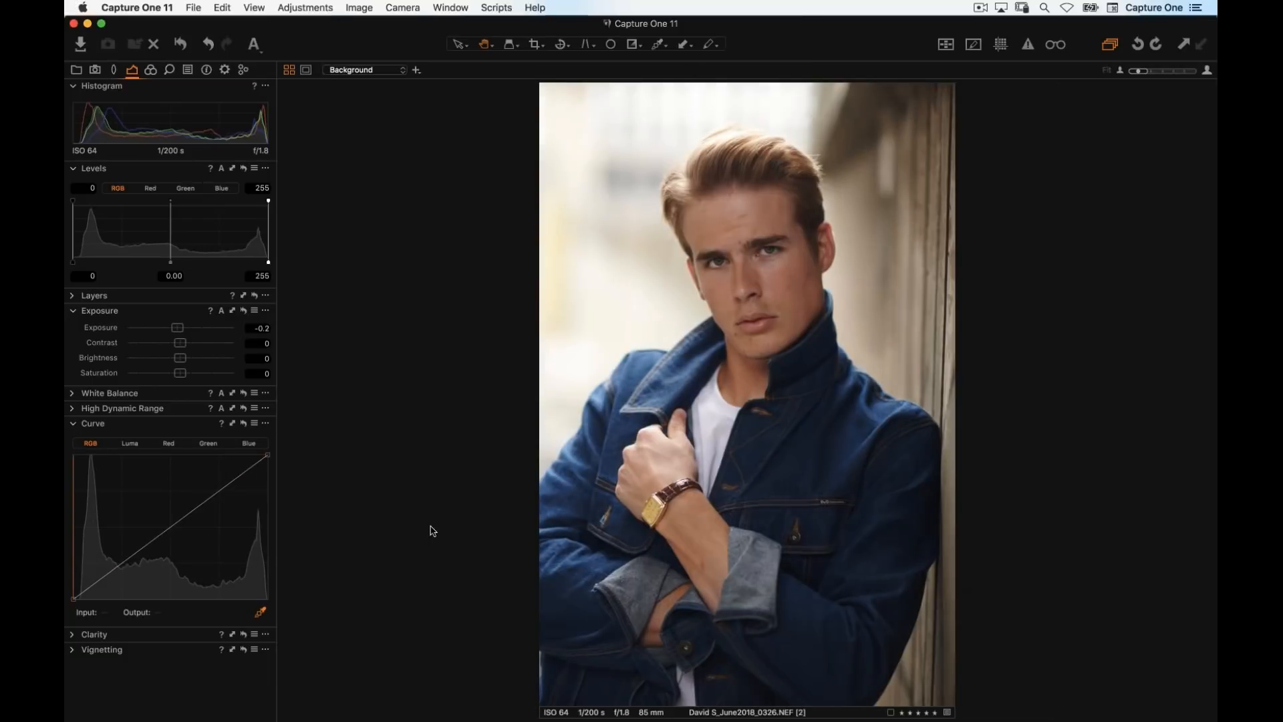
# Open the next portrait, the bare-shouldered man against a dark background, and raise its Exposure to 0.2
pyautogui.press('Right')
pyautogui.press('super+plus')
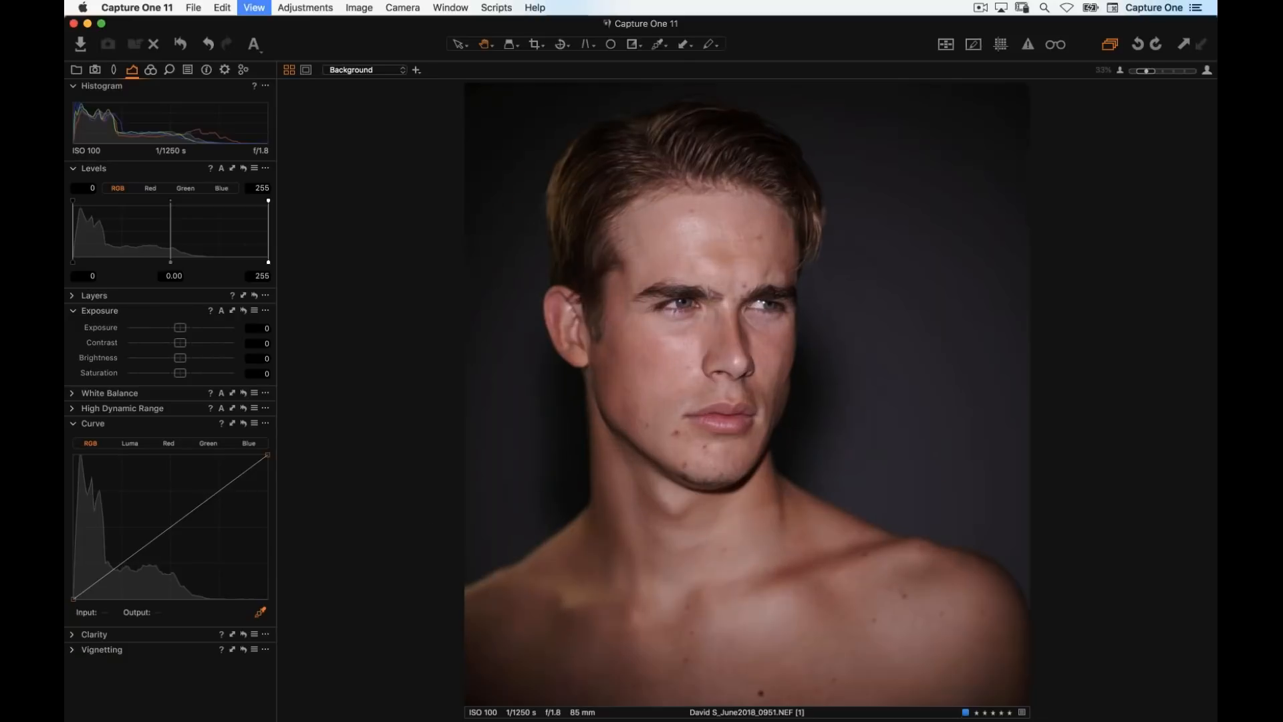
pyautogui.press('super+plus')
pyautogui.press('+')
pyautogui.press('+')
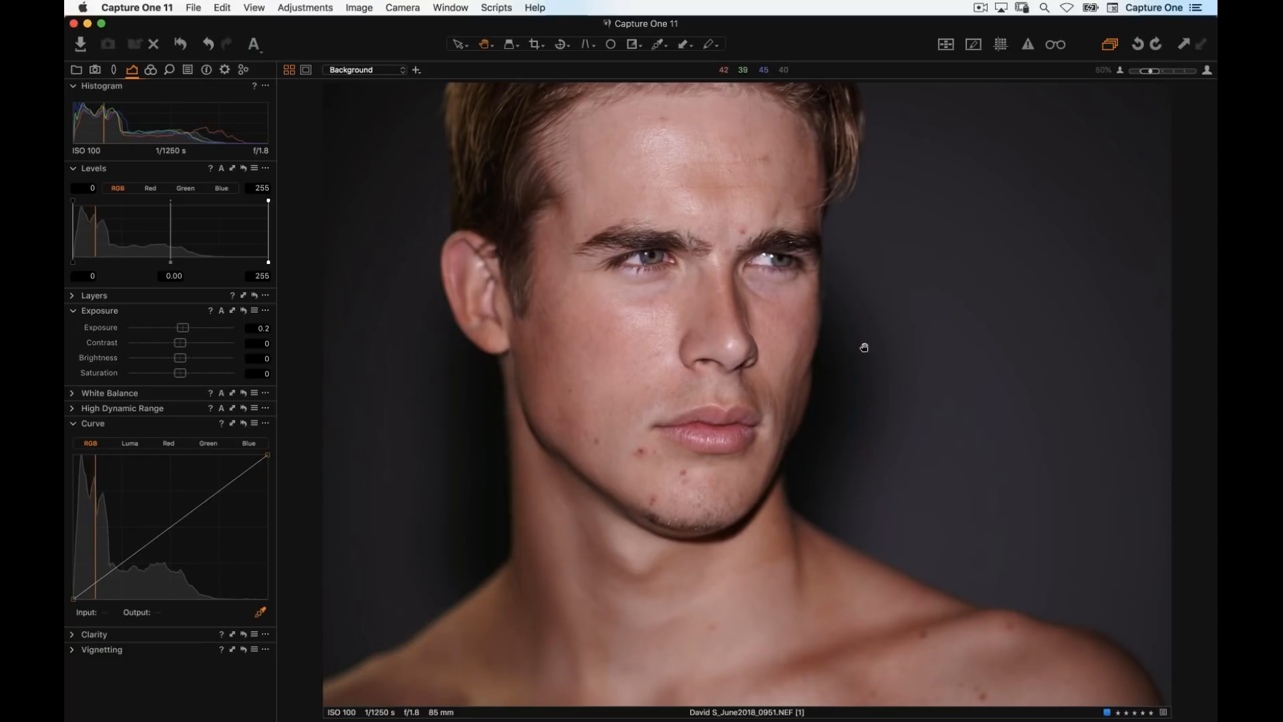
# View the face at 100% and raise the Sharpening Amount to 189
pyautogui.doubleClick(651, 269)
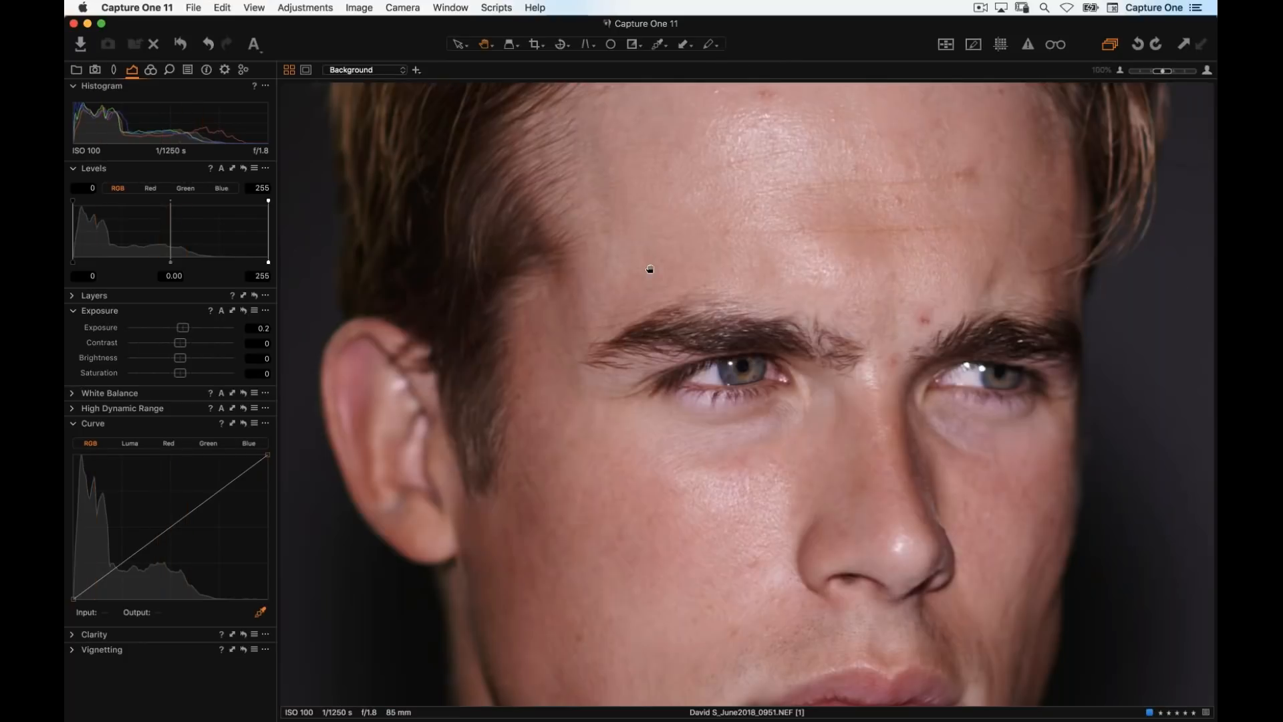
pyautogui.click(170, 70)
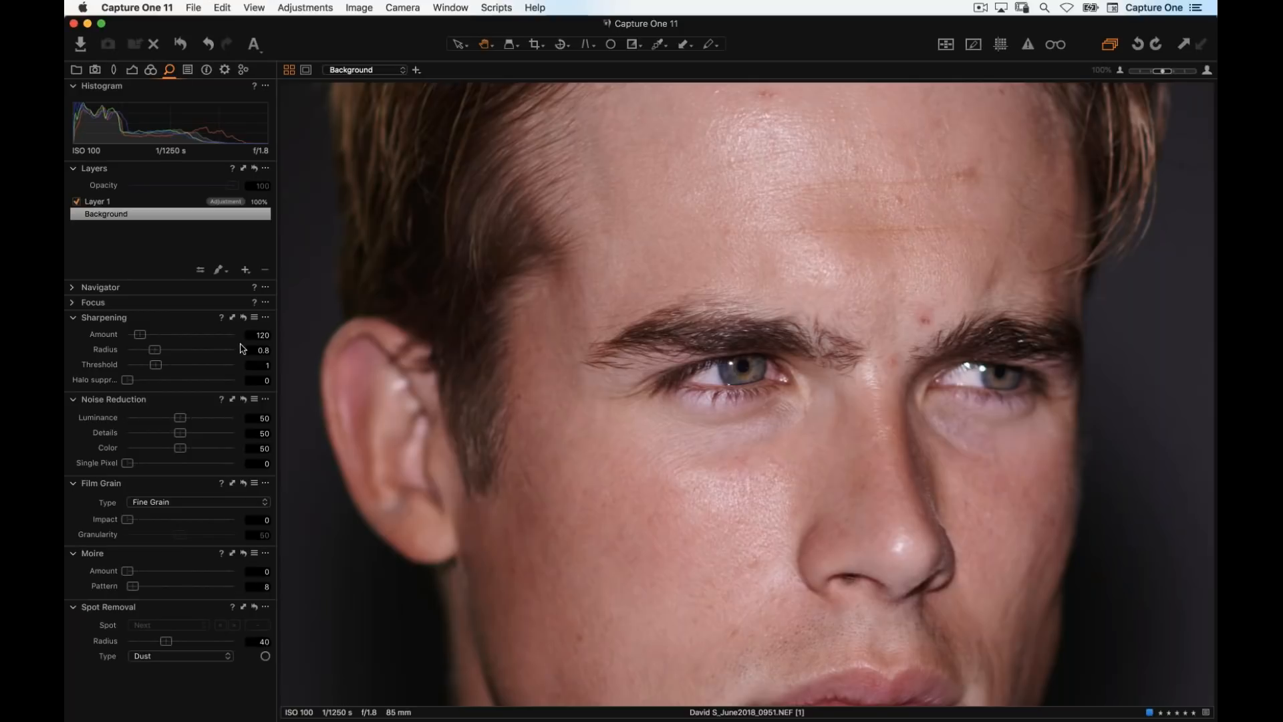
pyautogui.click(265, 318)
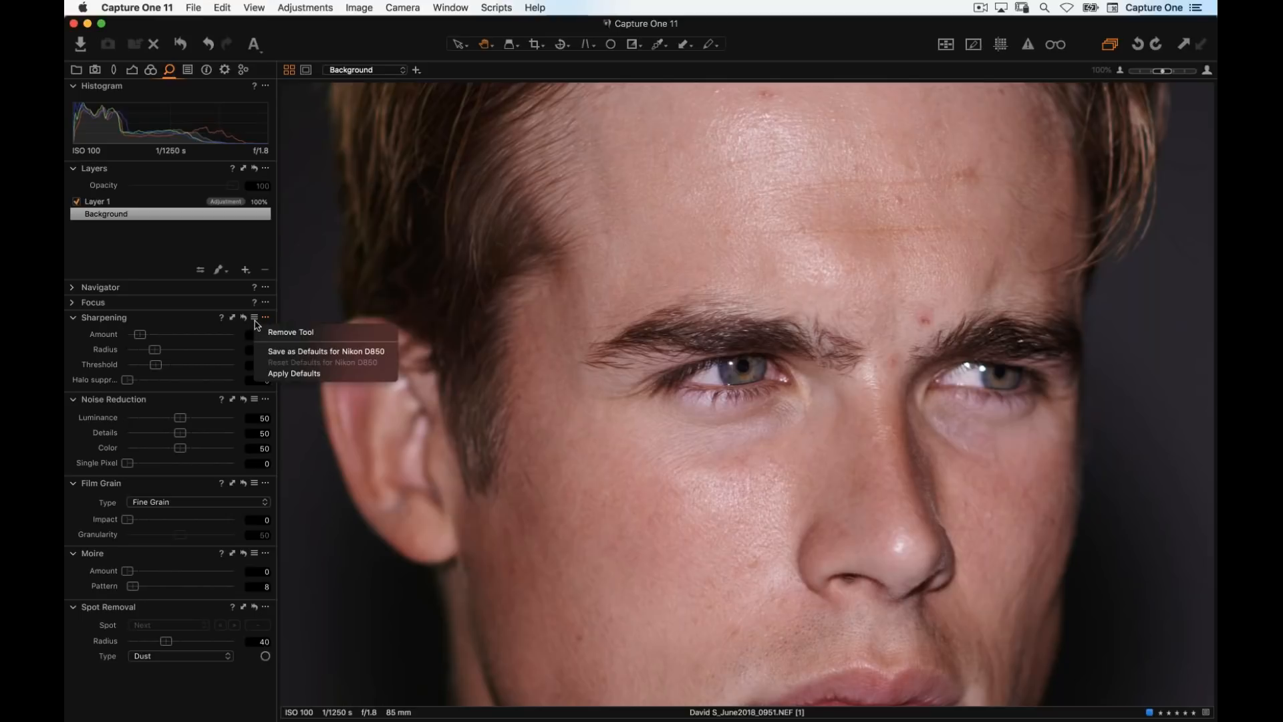
pyautogui.click(175, 317)
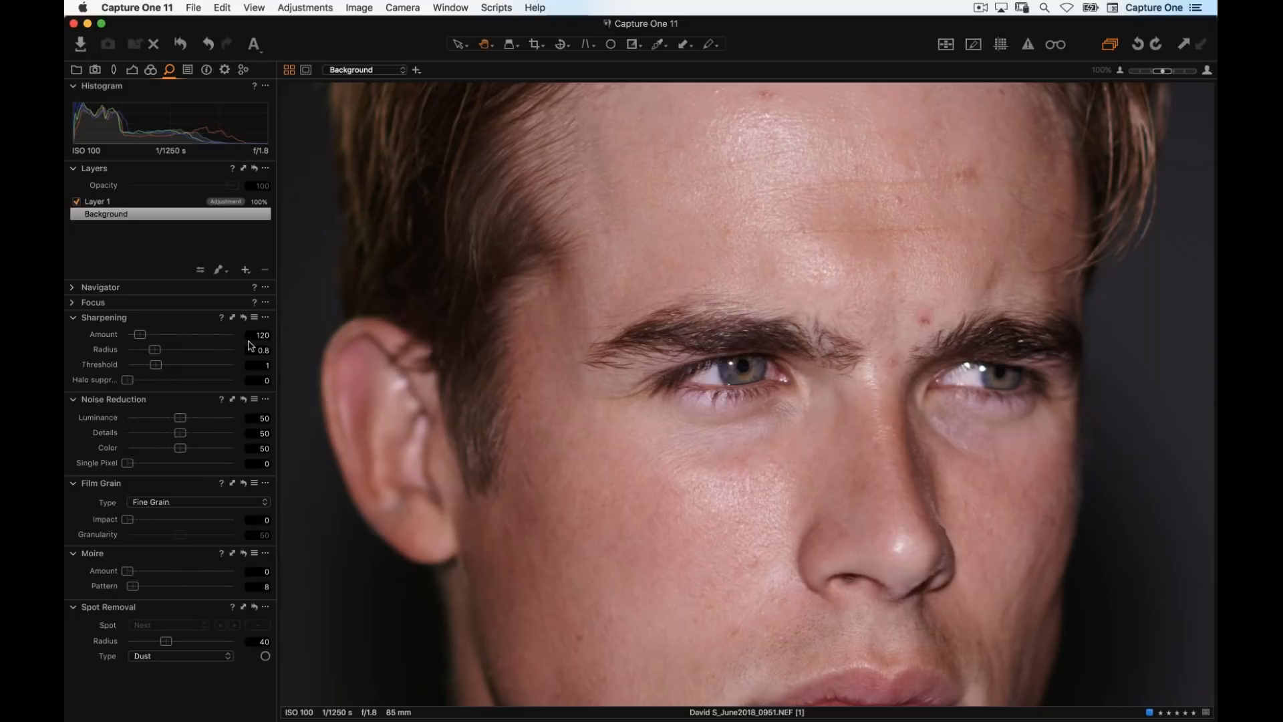
pyautogui.moveTo(139, 334); pyautogui.dragTo(167, 346)
# Save the current Sharpening settings as defaults for Nikon D850 without applying them to the selected variant
pyautogui.click(262, 319)
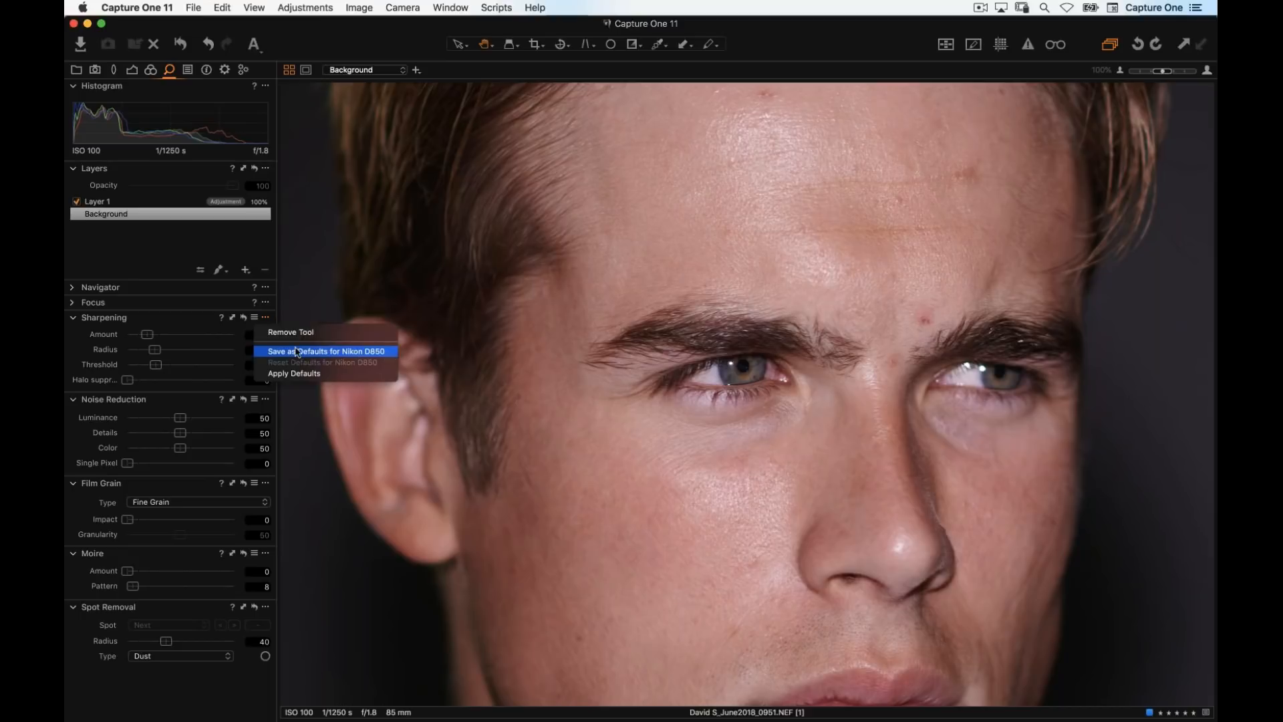
pyautogui.click(321, 378)
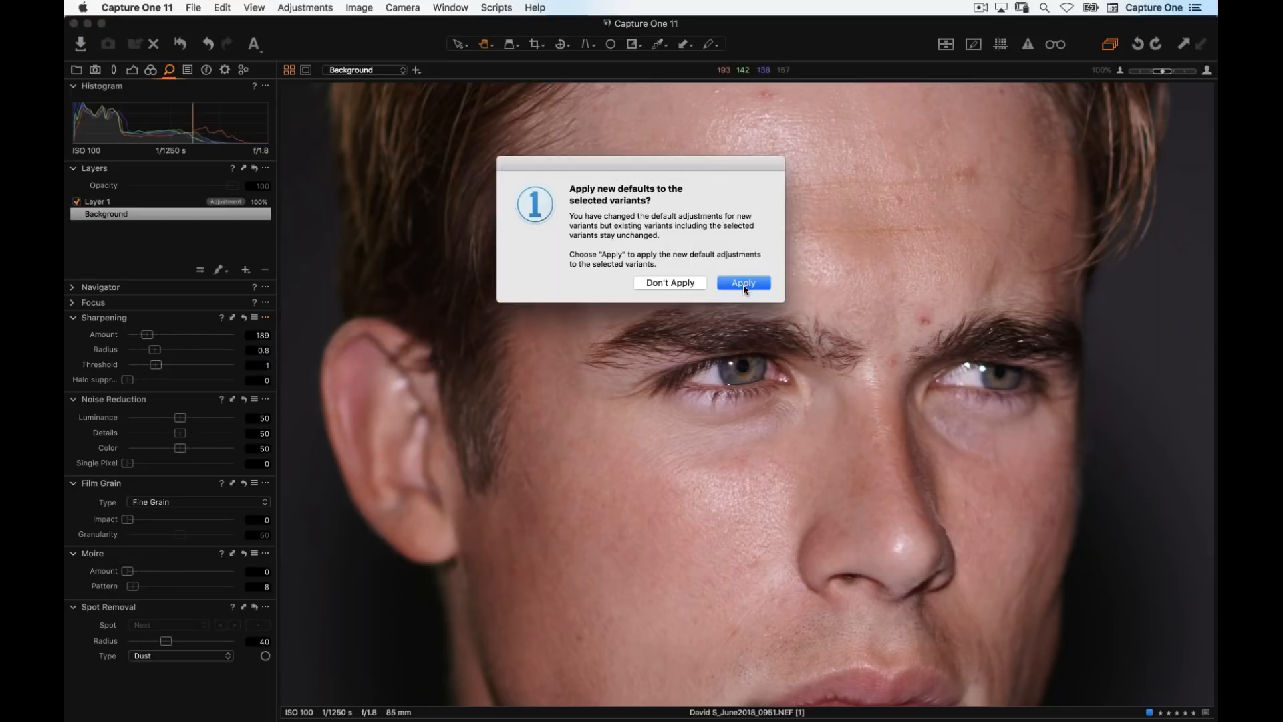
pyautogui.click(668, 284)
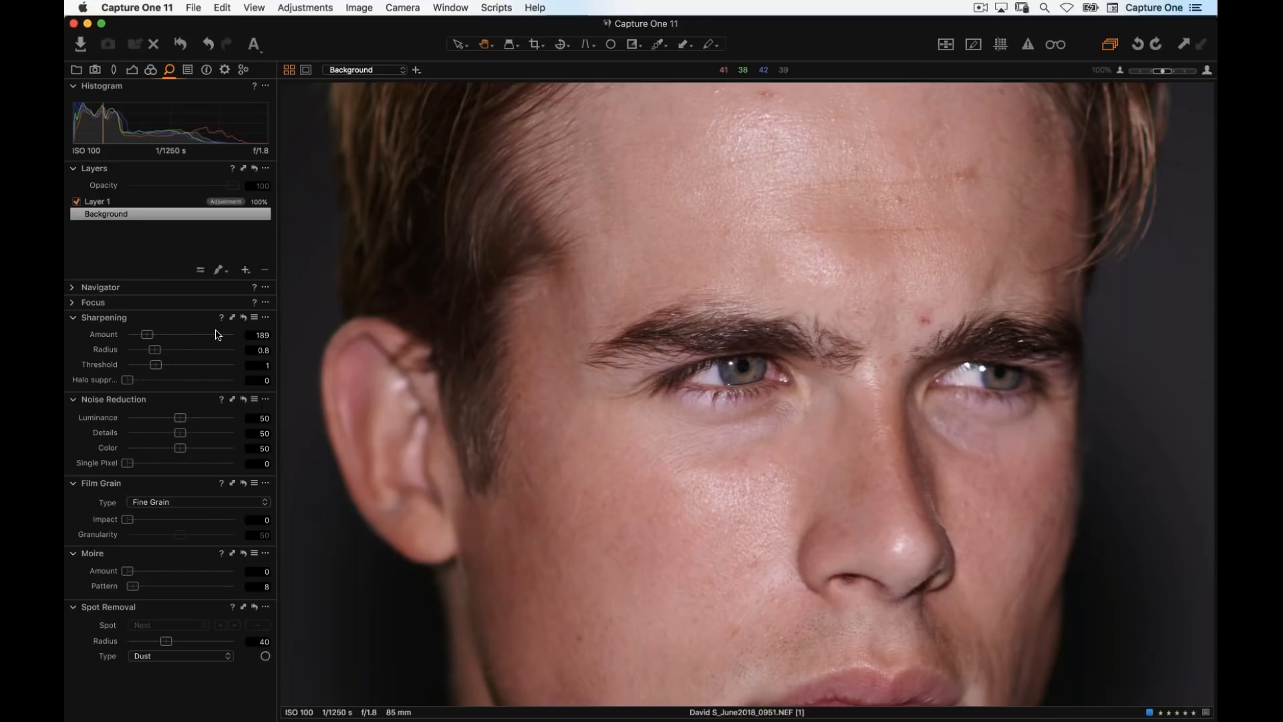
# Reset the Sharpening defaults for Nikon D850 without applying them to the selected variant
pyautogui.click(266, 316)
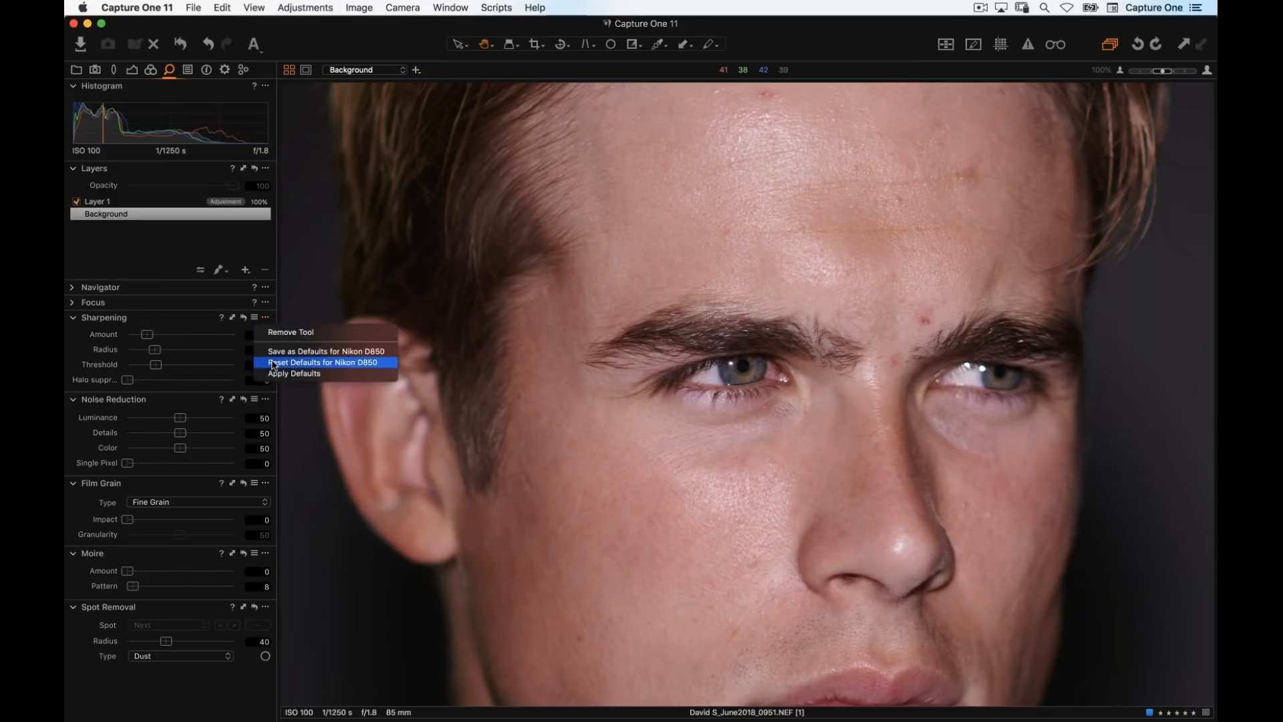
pyautogui.click(323, 362)
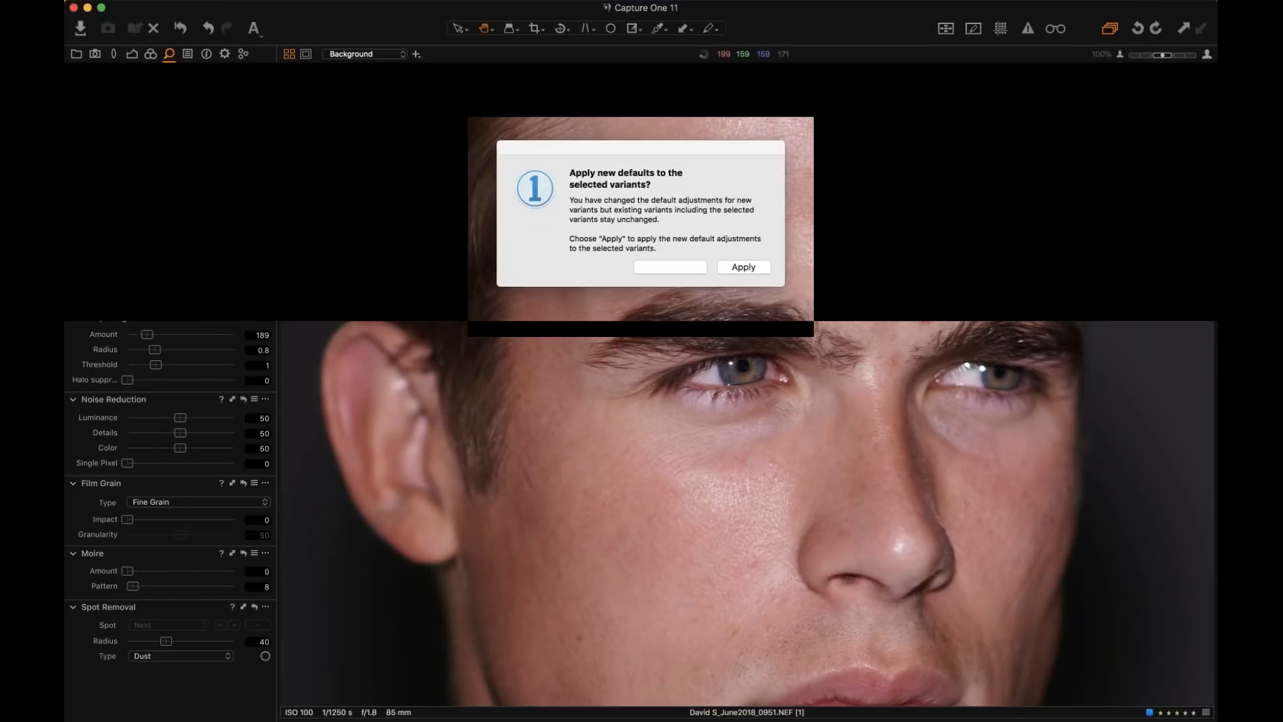
pyautogui.click(670, 266)
# Lower the Sharpening Amount to 123 and bring up the Sharpening defaults options
pyautogui.doubleClick(142, 335)
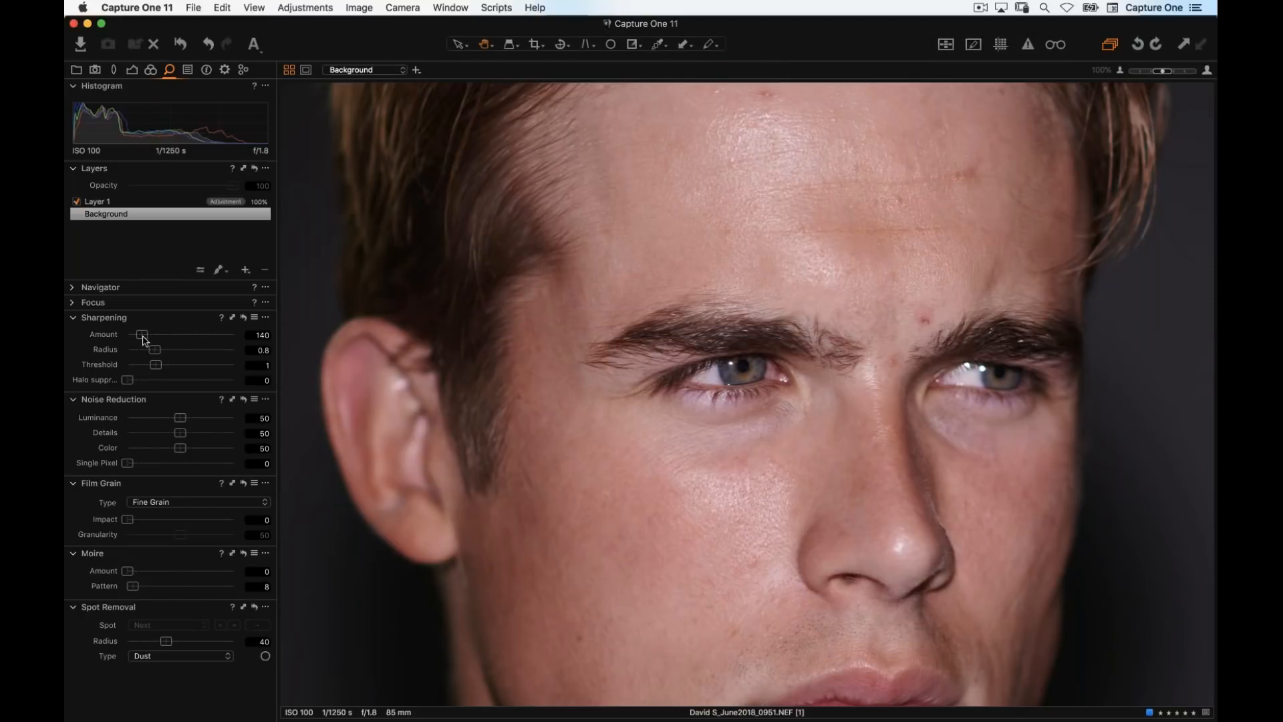
pyautogui.moveTo(143, 337); pyautogui.dragTo(139, 338)
pyautogui.click(266, 320)
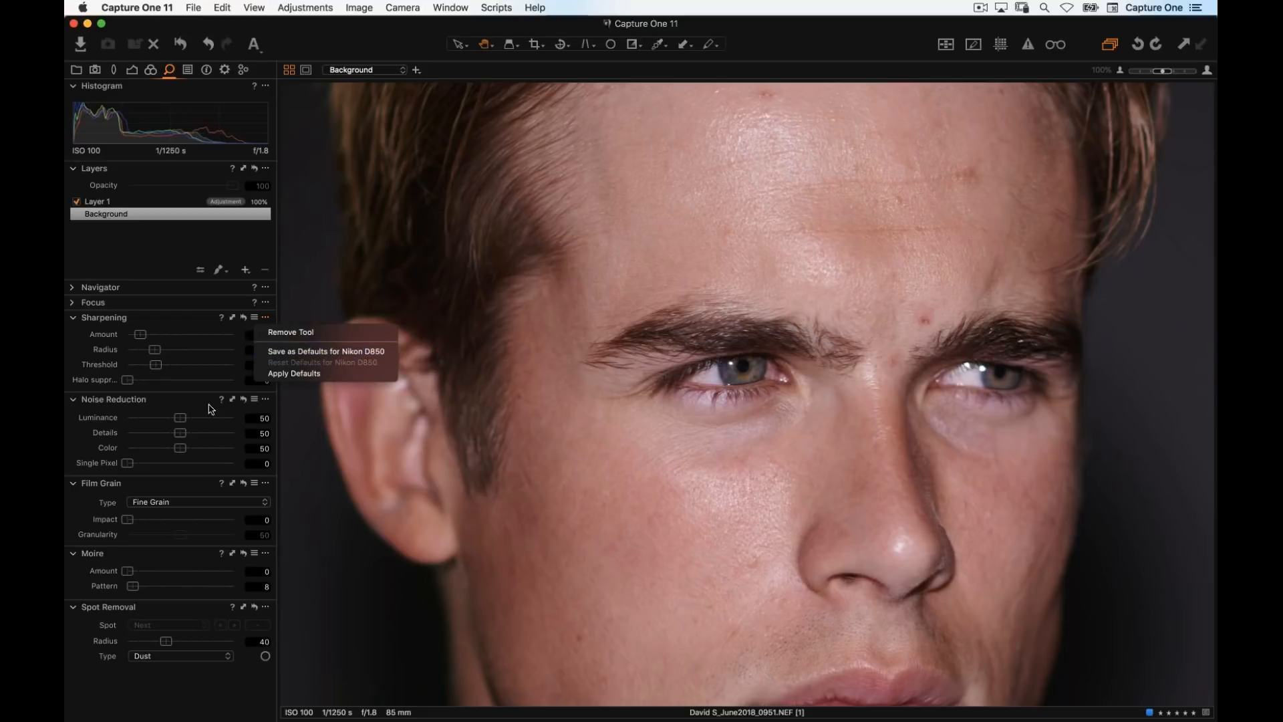
# Set Clarity to 15 with the Natural method and bring up its Save as Defaults for Nikon D850 option
pyautogui.click(131, 70)
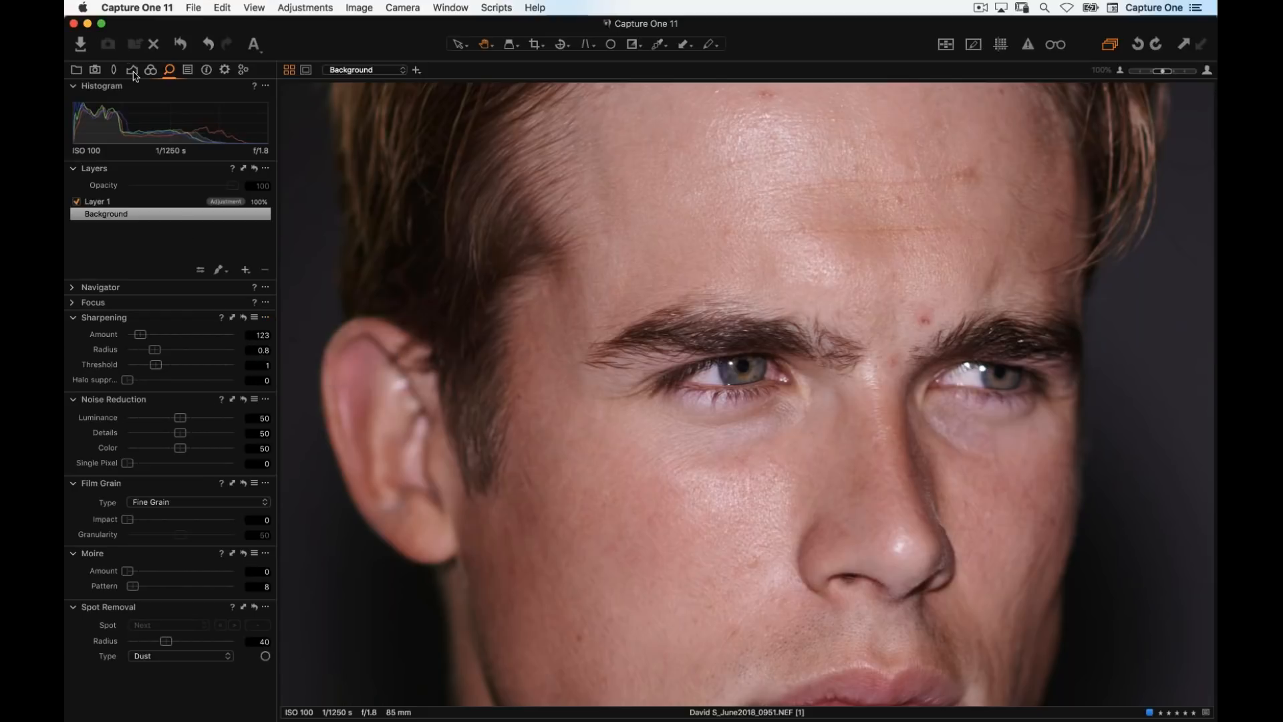
pyautogui.click(132, 71)
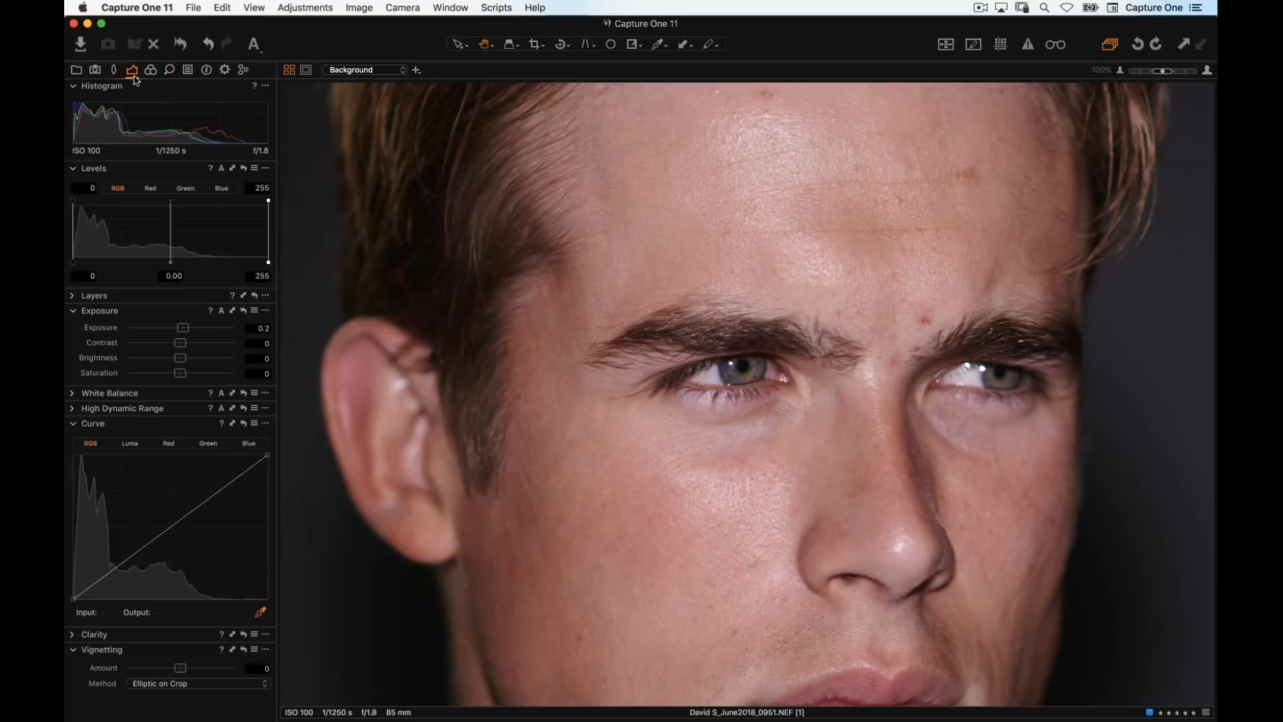
pyautogui.click(78, 634)
pyautogui.moveTo(175, 670); pyautogui.dragTo(182, 674)
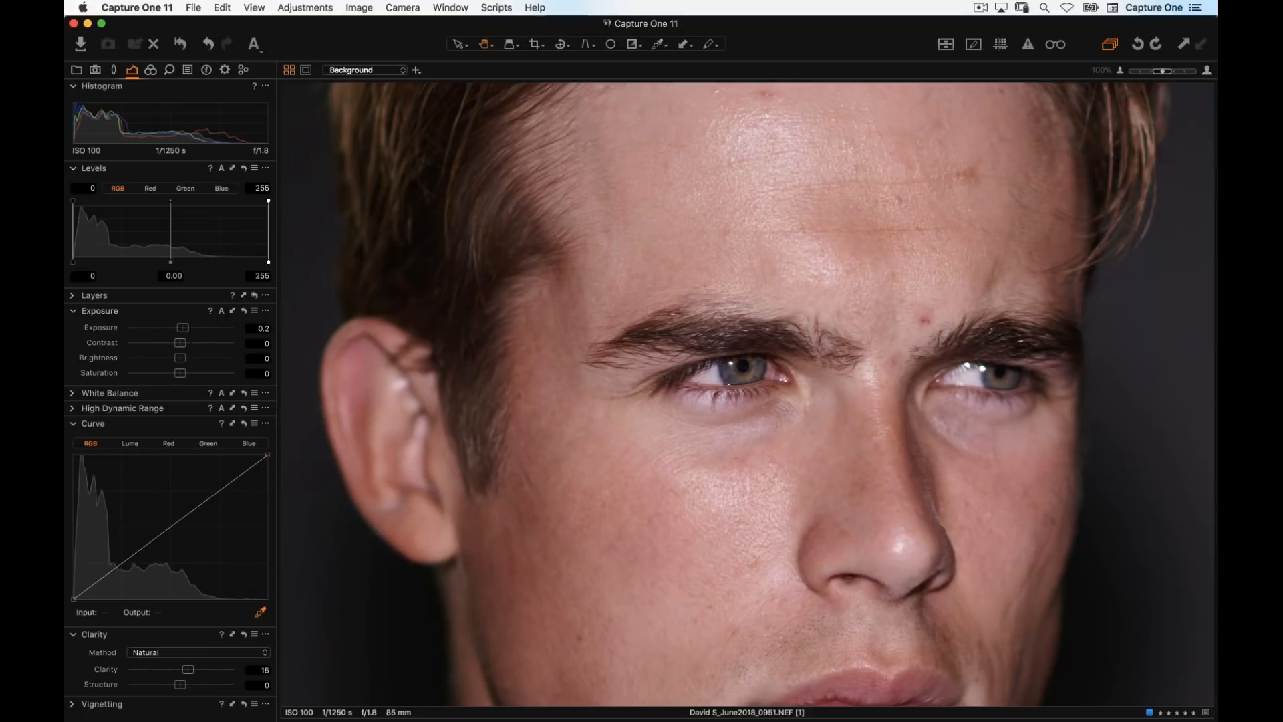
pyautogui.click(266, 634)
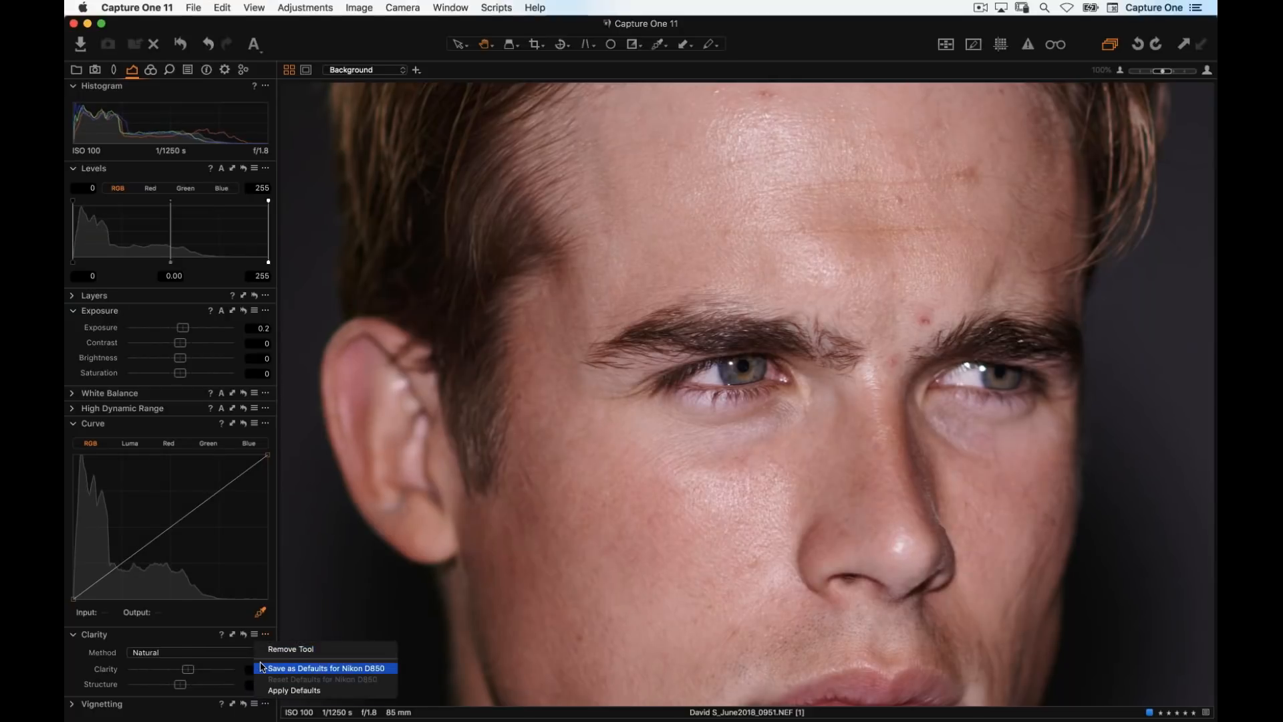
pyautogui.click(262, 667)
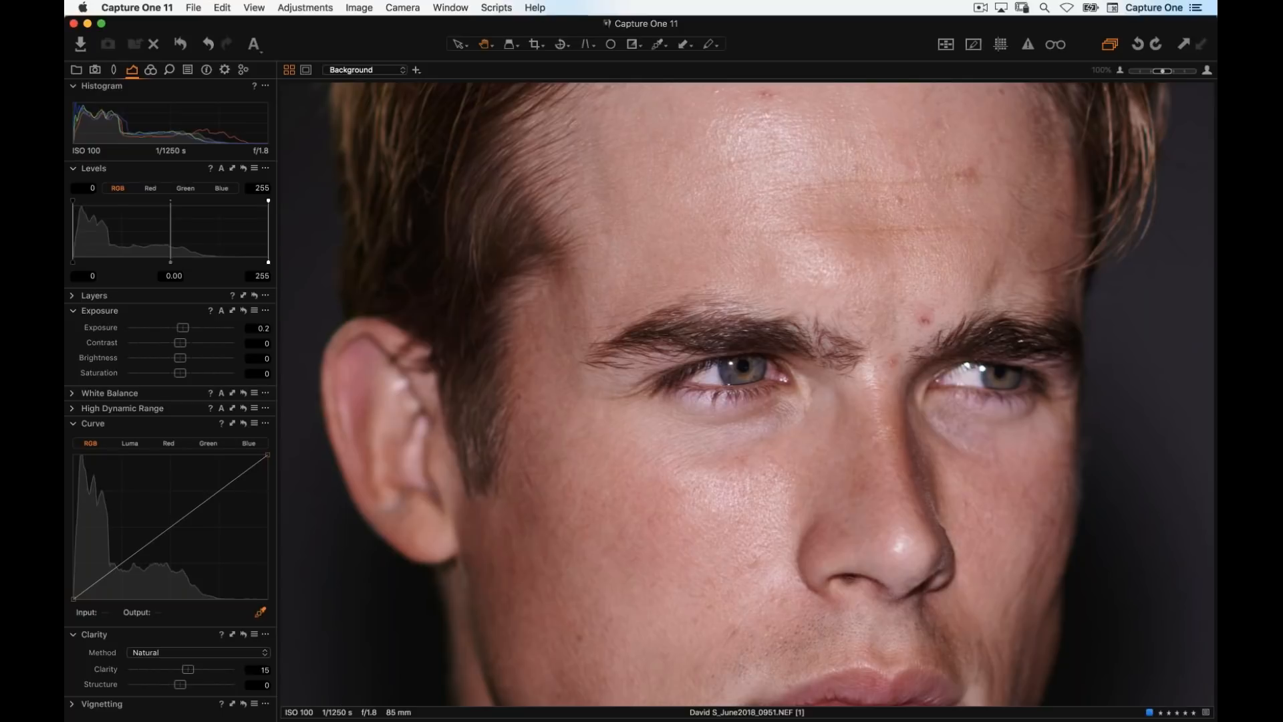
# Switch to the Tips & Tricks catalog's exposure tools and compare the woman's retouched second variant with the unedited first one
pyautogui.press('super+Tab')
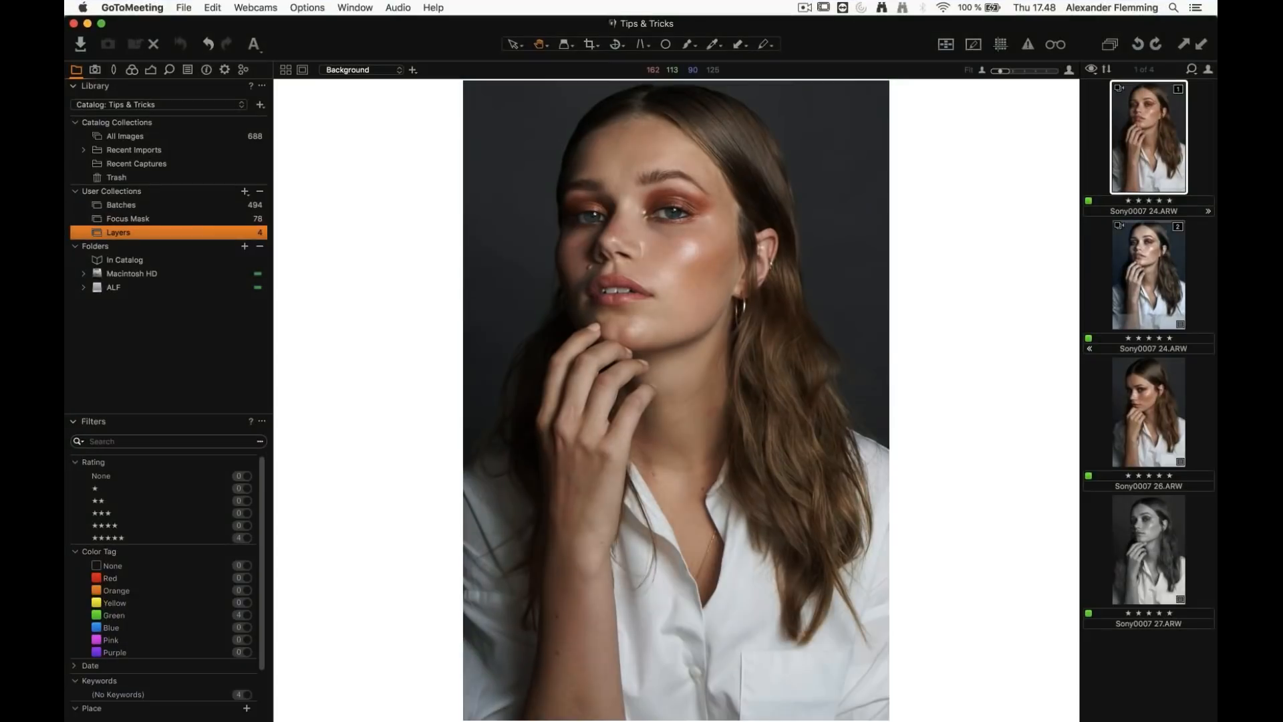
pyautogui.click(1012, 26)
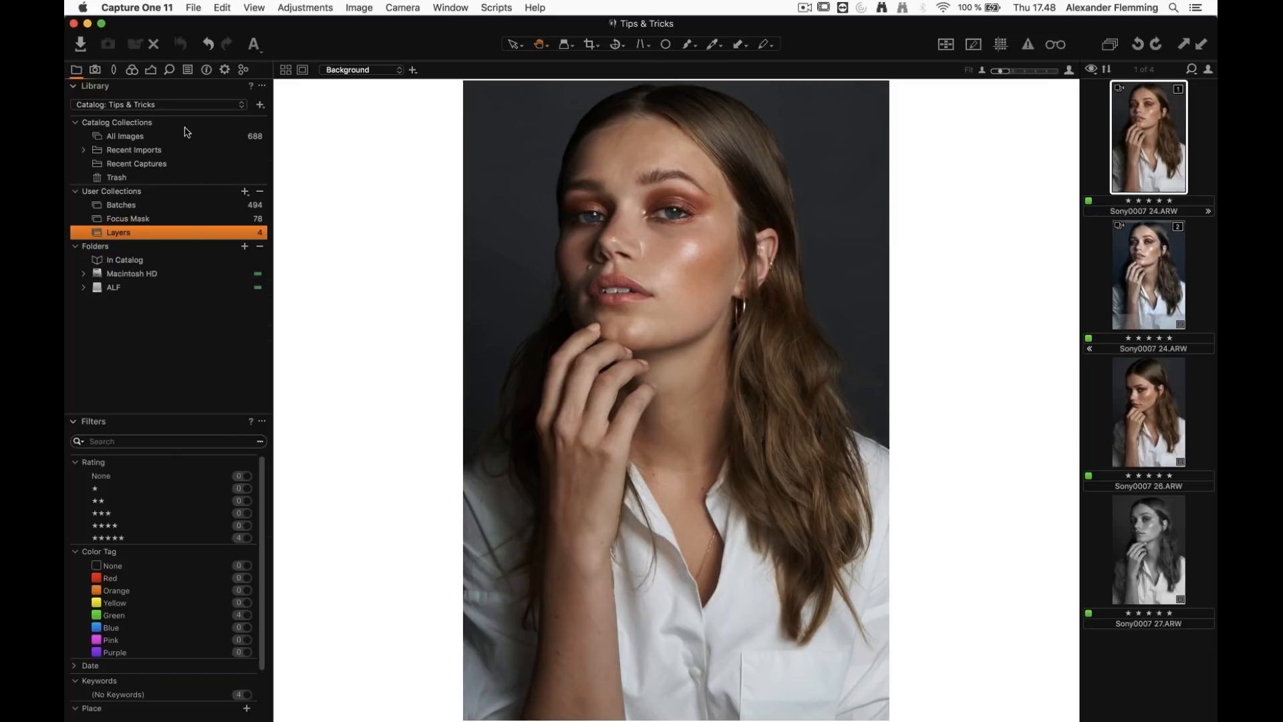
pyautogui.click(151, 71)
pyautogui.click(72, 350)
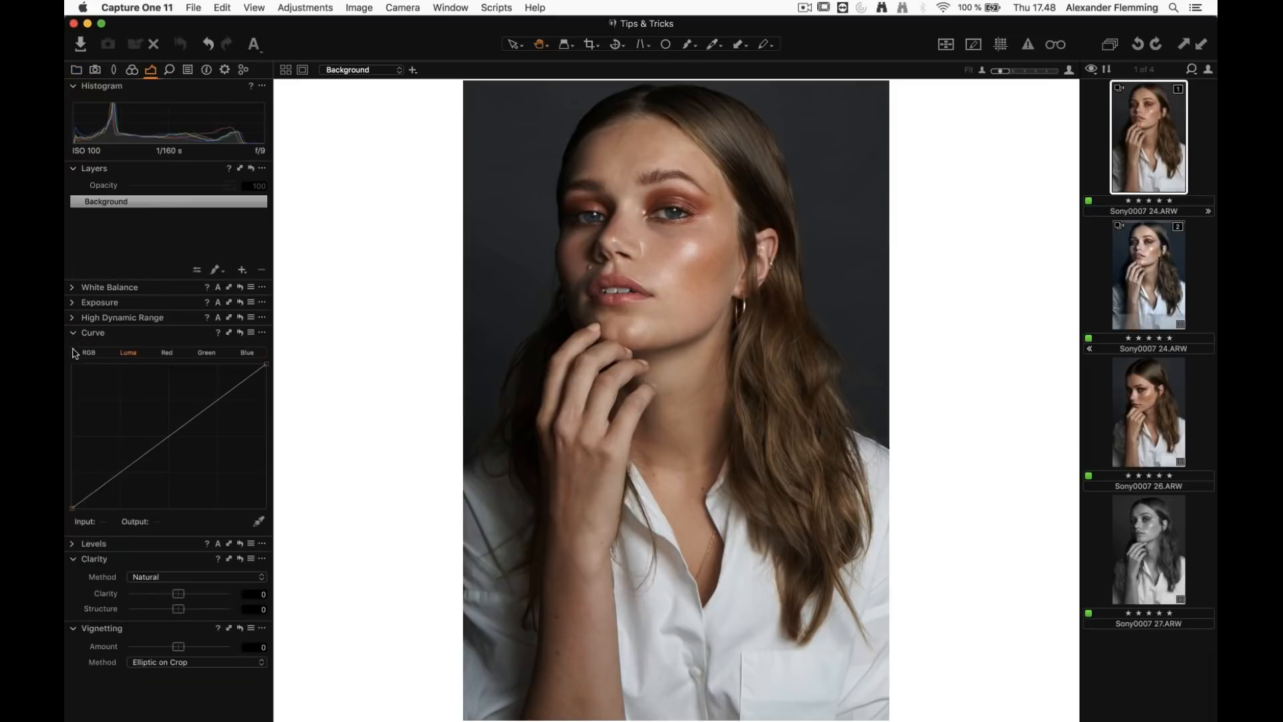
pyautogui.click(1132, 268)
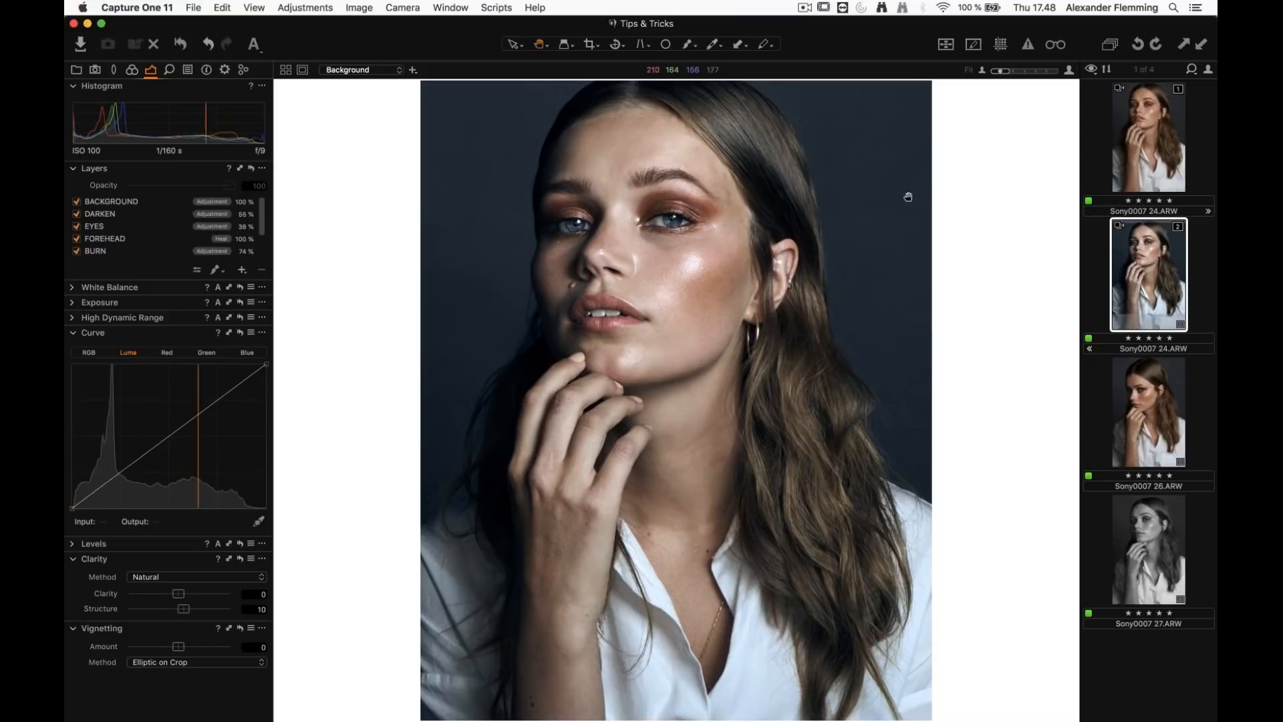
pyautogui.click(1131, 142)
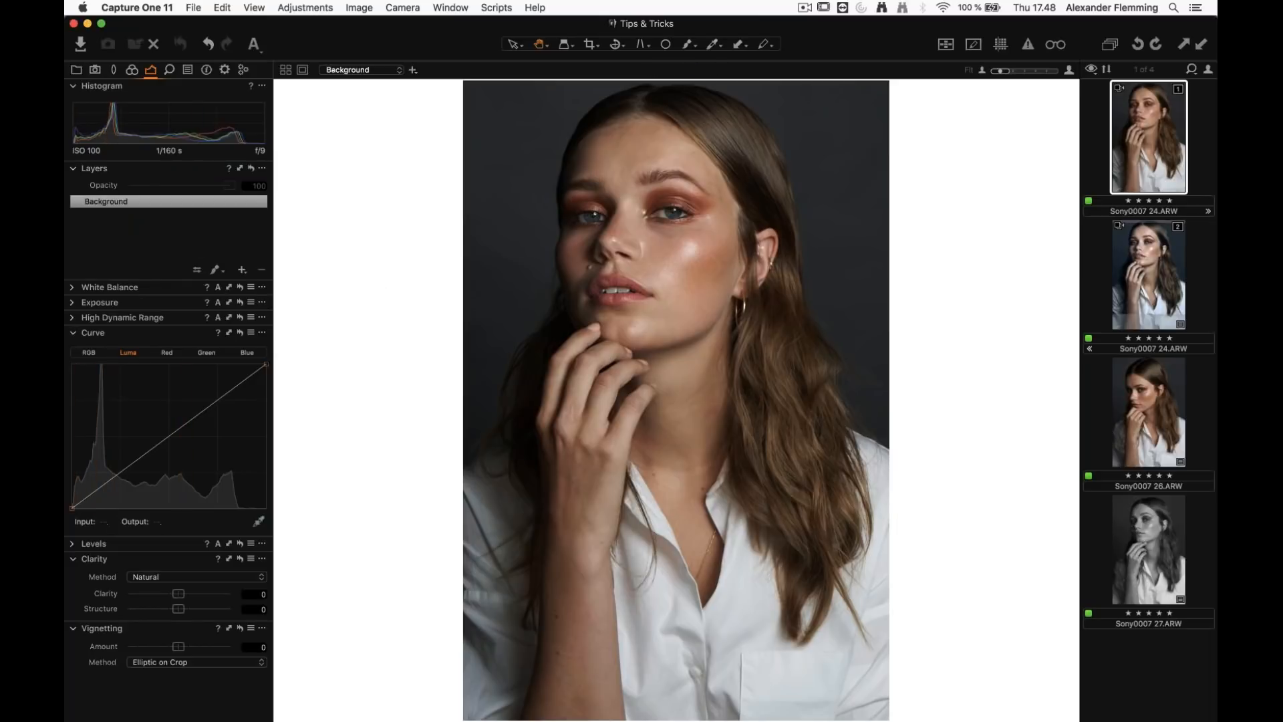
# Add a new filled layer named "Luma / contrast" to the unedited portrait
pyautogui.click(242, 271)
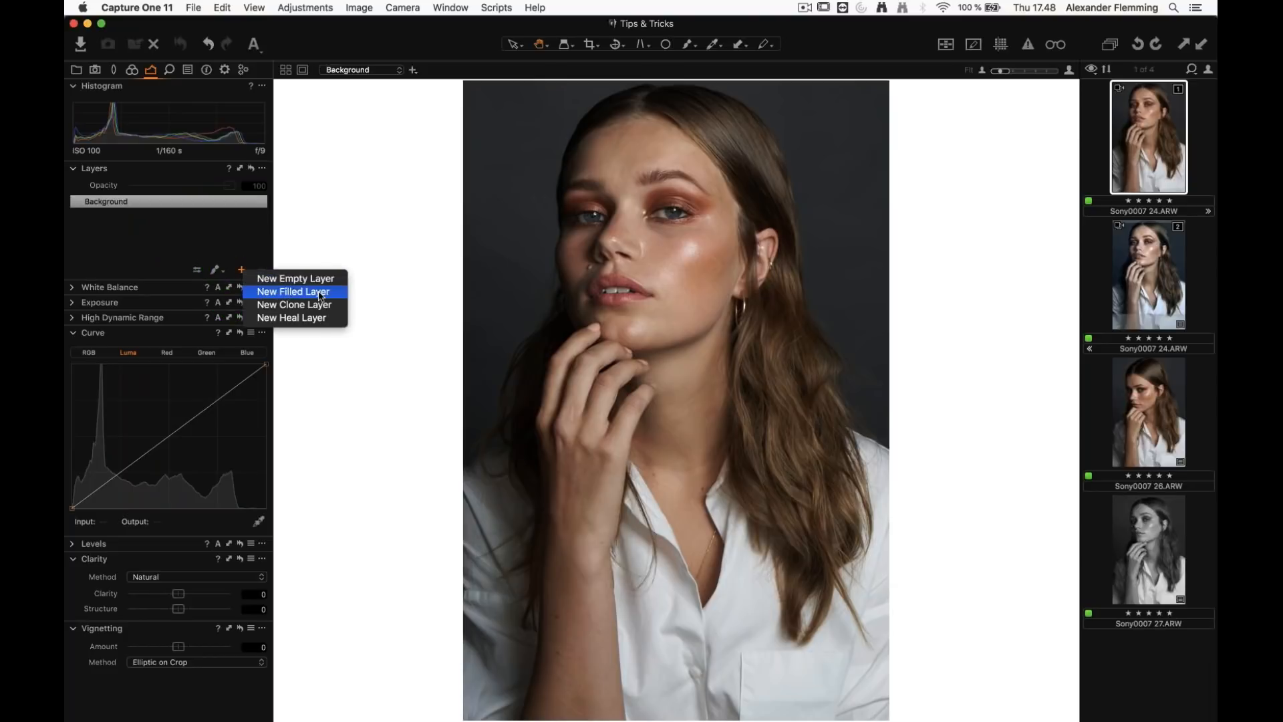
pyautogui.click(339, 293)
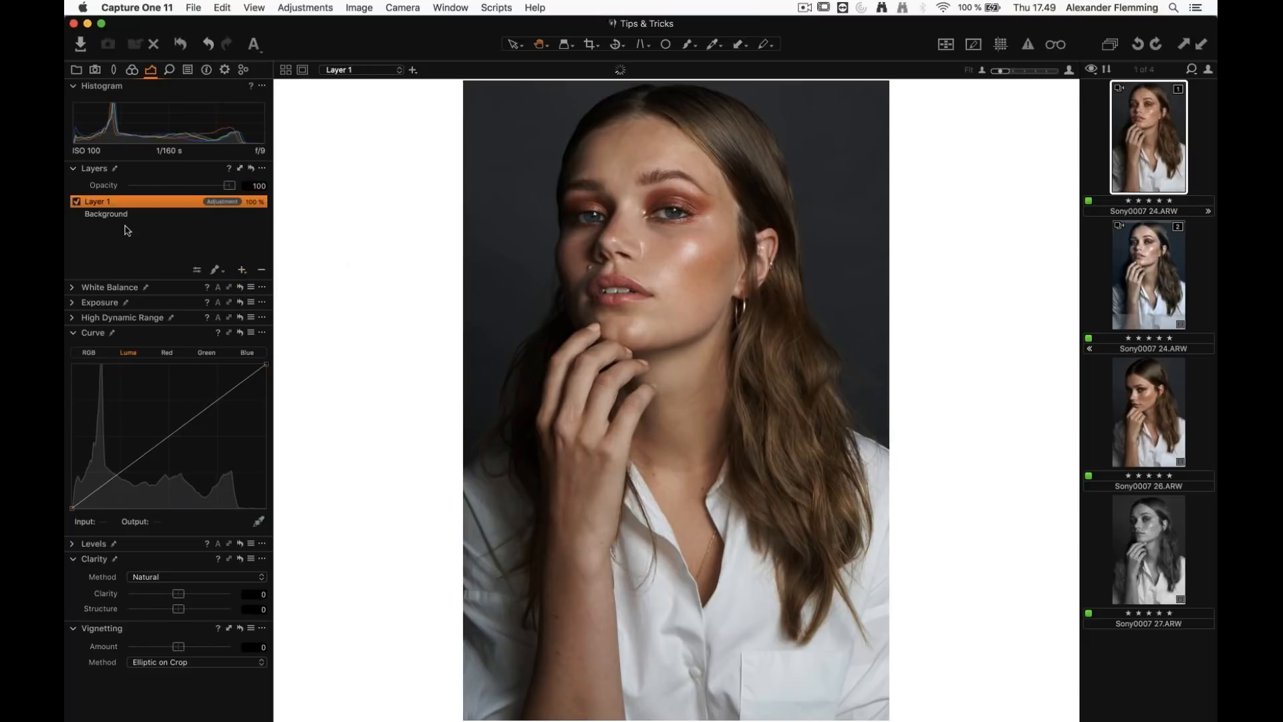
pyautogui.write('Luma')
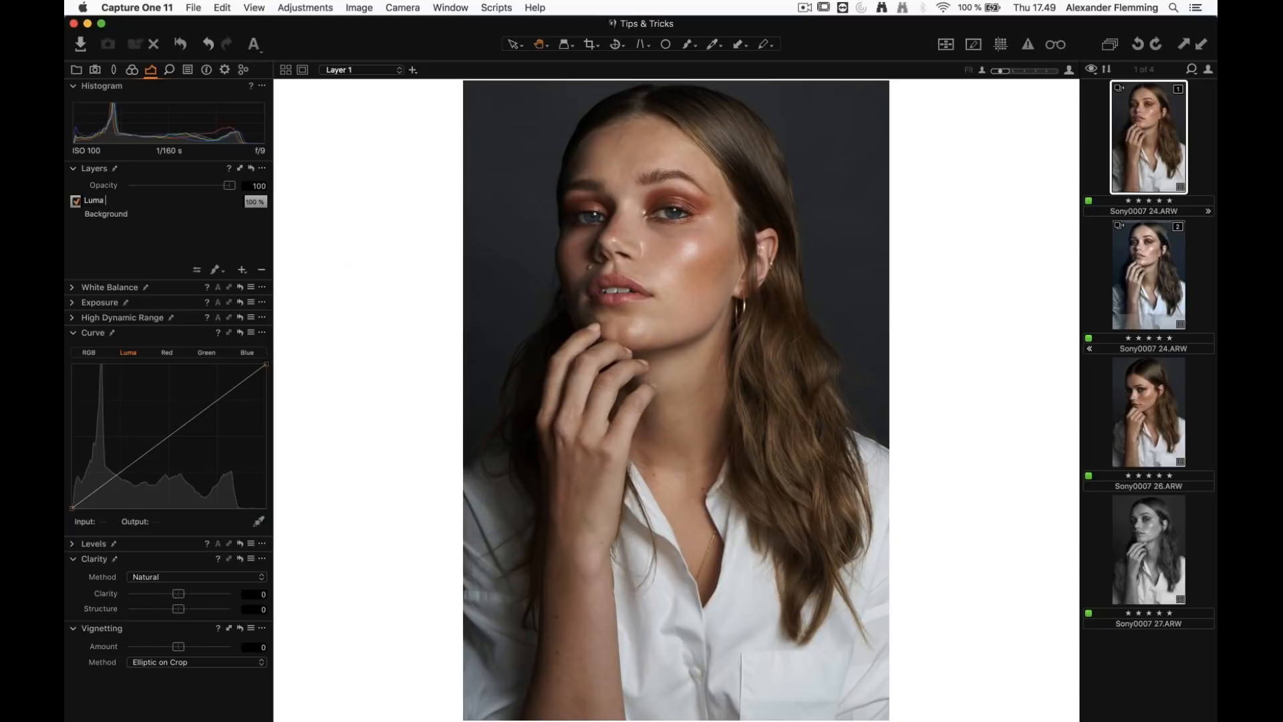
pyautogui.write('st')
pyautogui.press('Return')
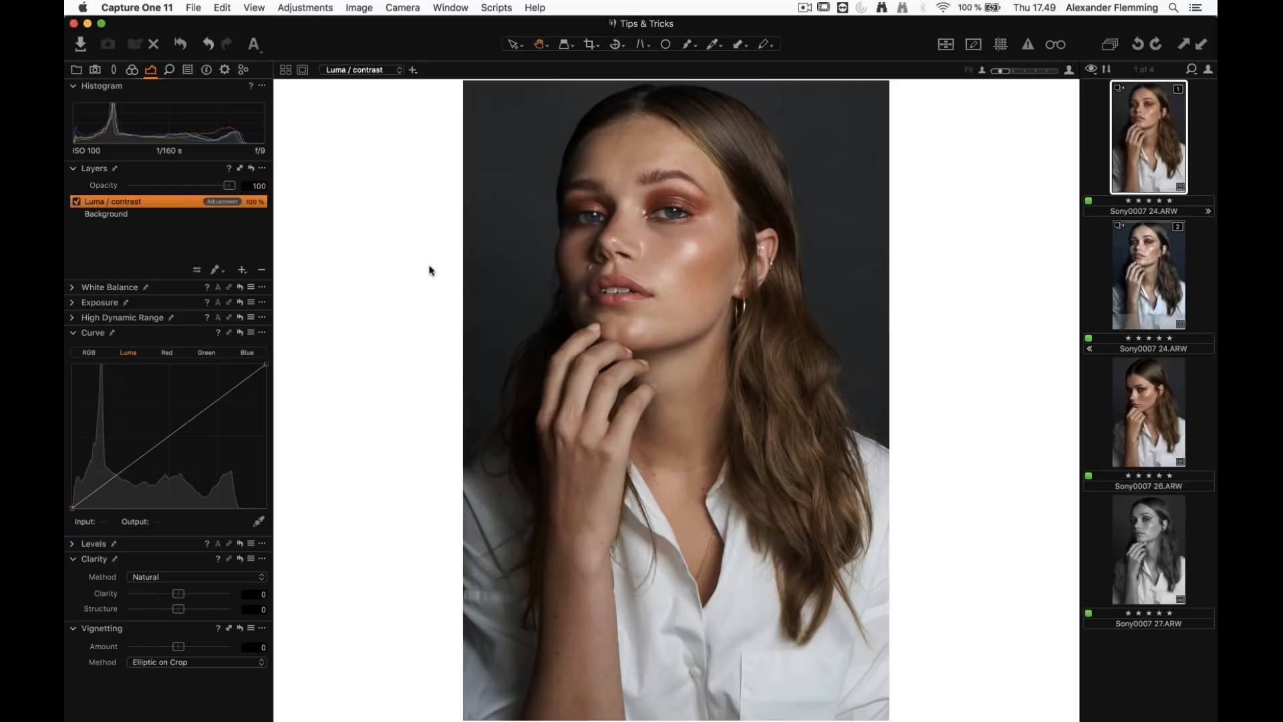
# Check the mask coverage of the Luma / contrast layer and set the layer's opacity to 70
pyautogui.press('m')
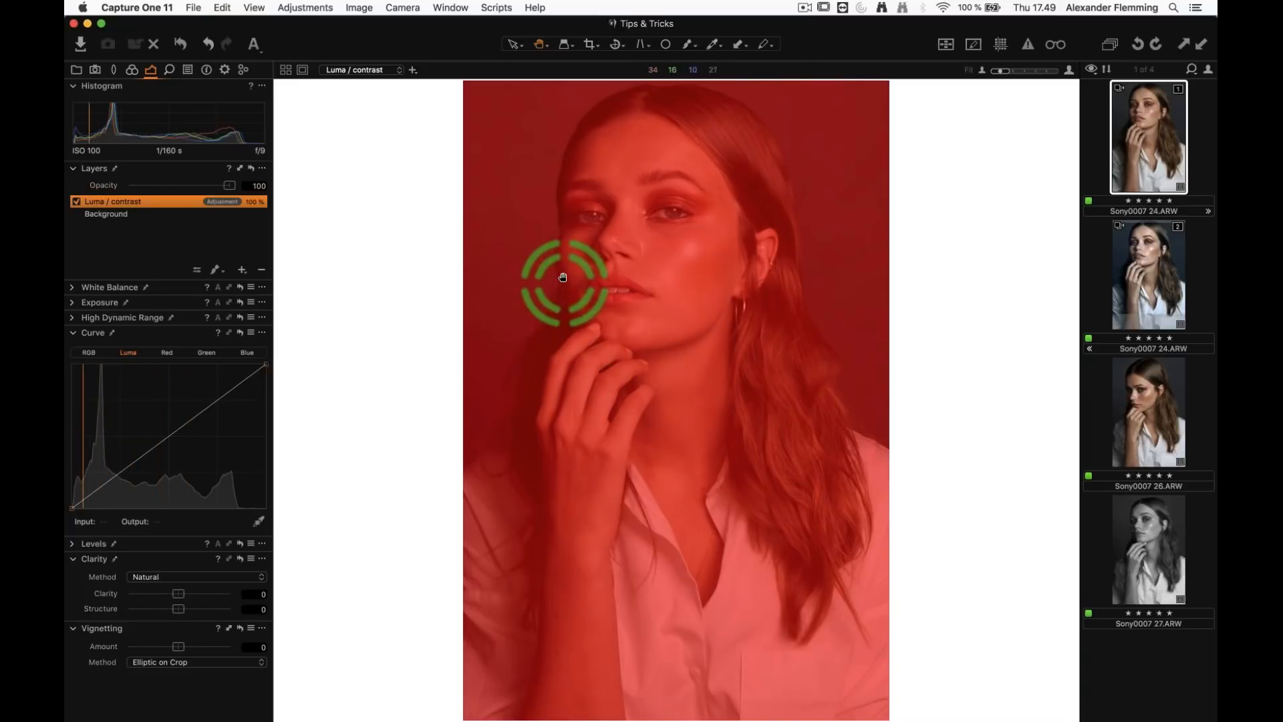
pyautogui.press('m')
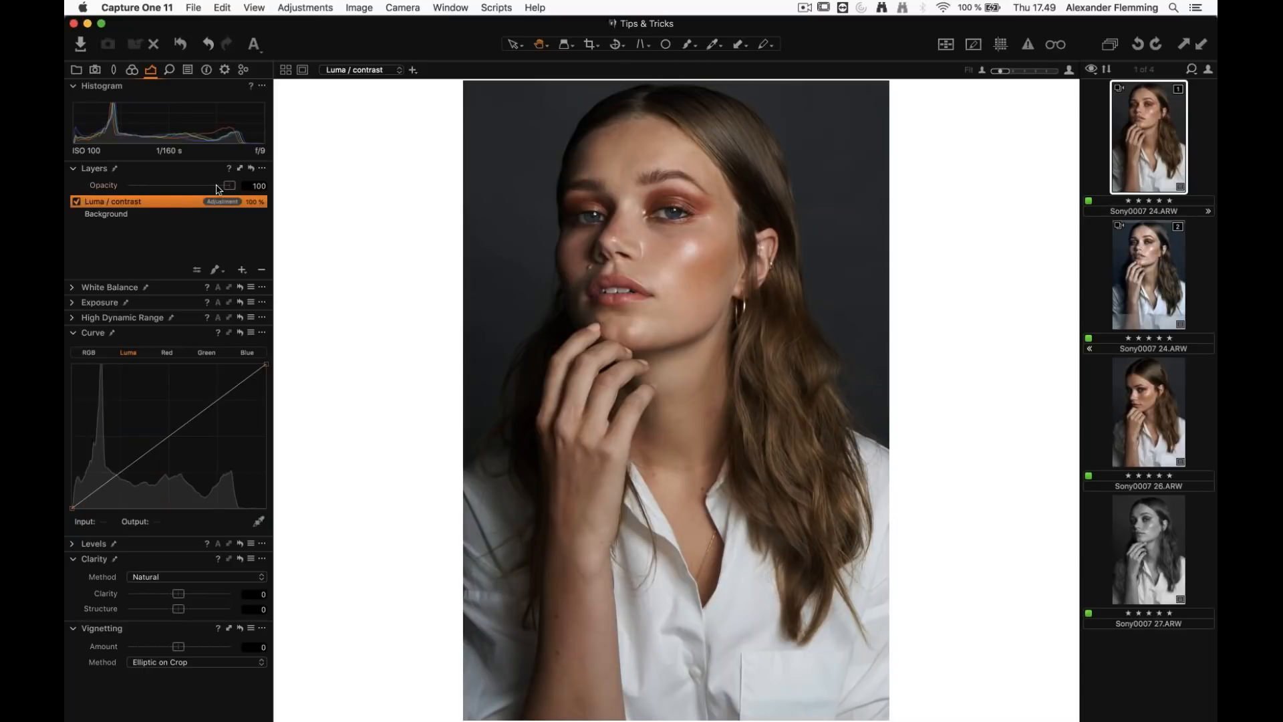
pyautogui.click(113, 186)
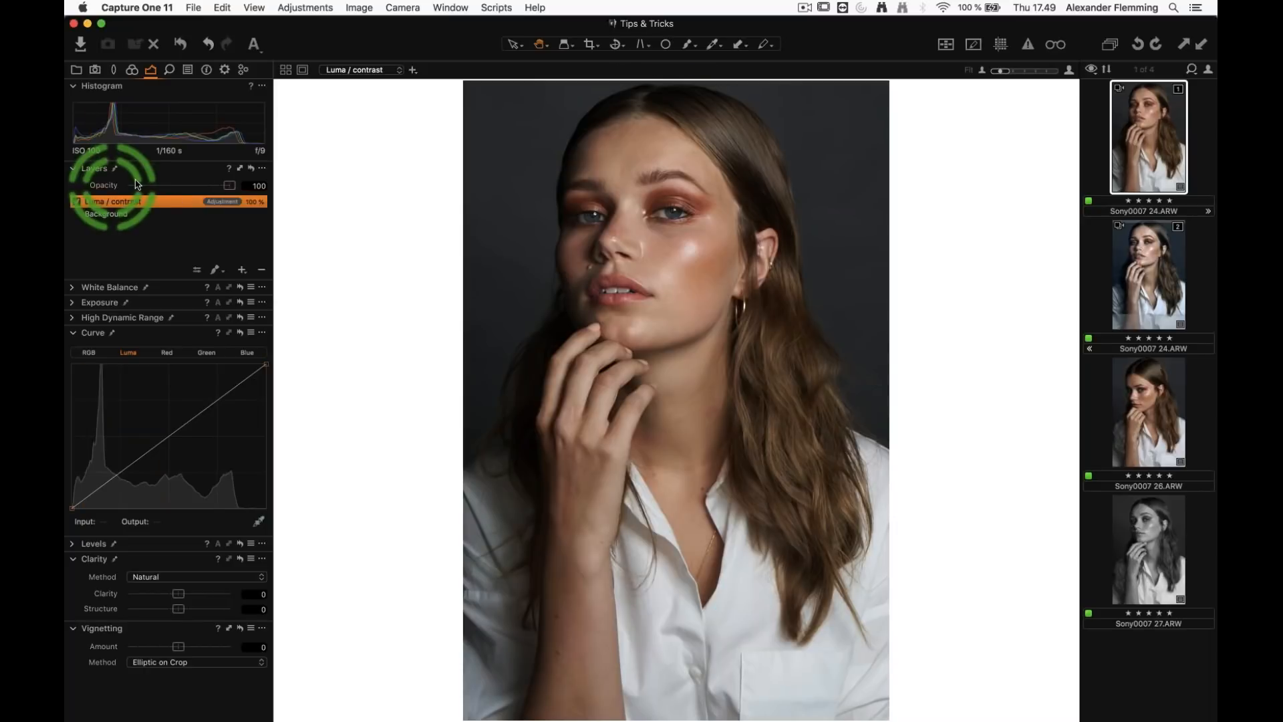
pyautogui.click(248, 197)
pyautogui.click(254, 186)
pyautogui.write('70')
pyautogui.press('Return')
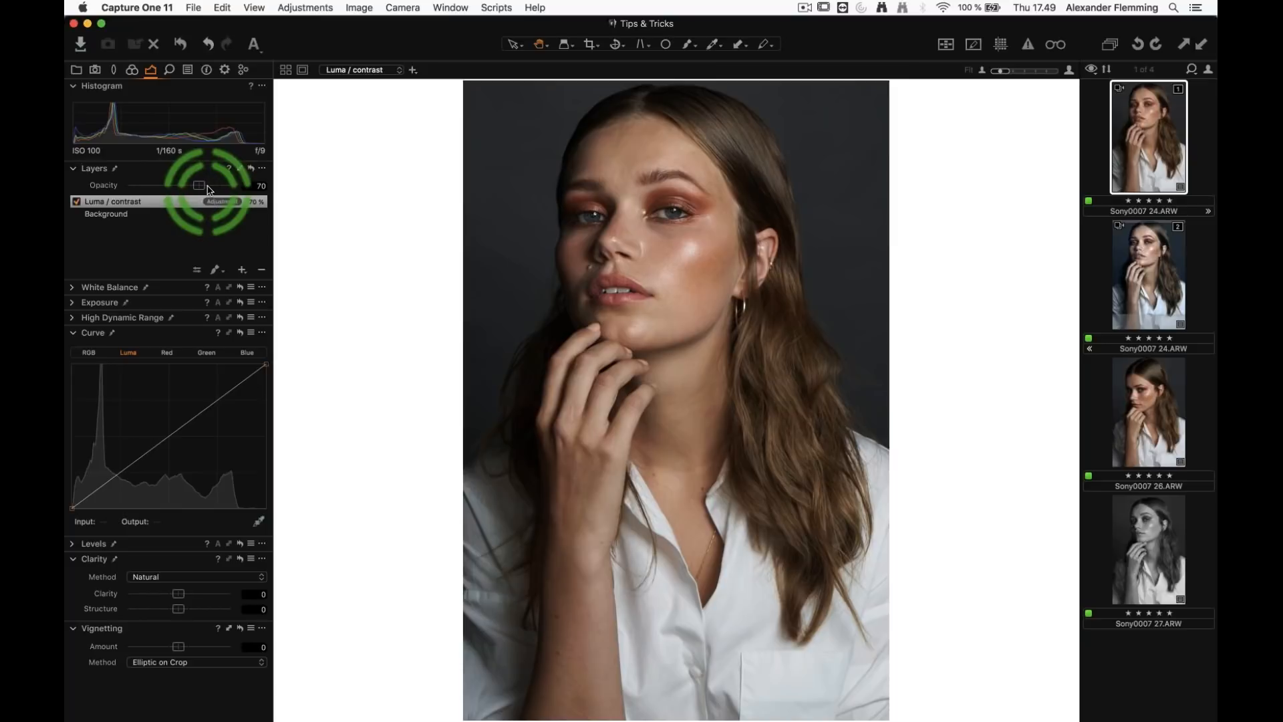
# Collapse Clarity and Vignetting, and darken the shadows with Luma curve points, including one at input 74, output 54
pyautogui.click(90, 353)
pyautogui.click(74, 562)
pyautogui.click(72, 574)
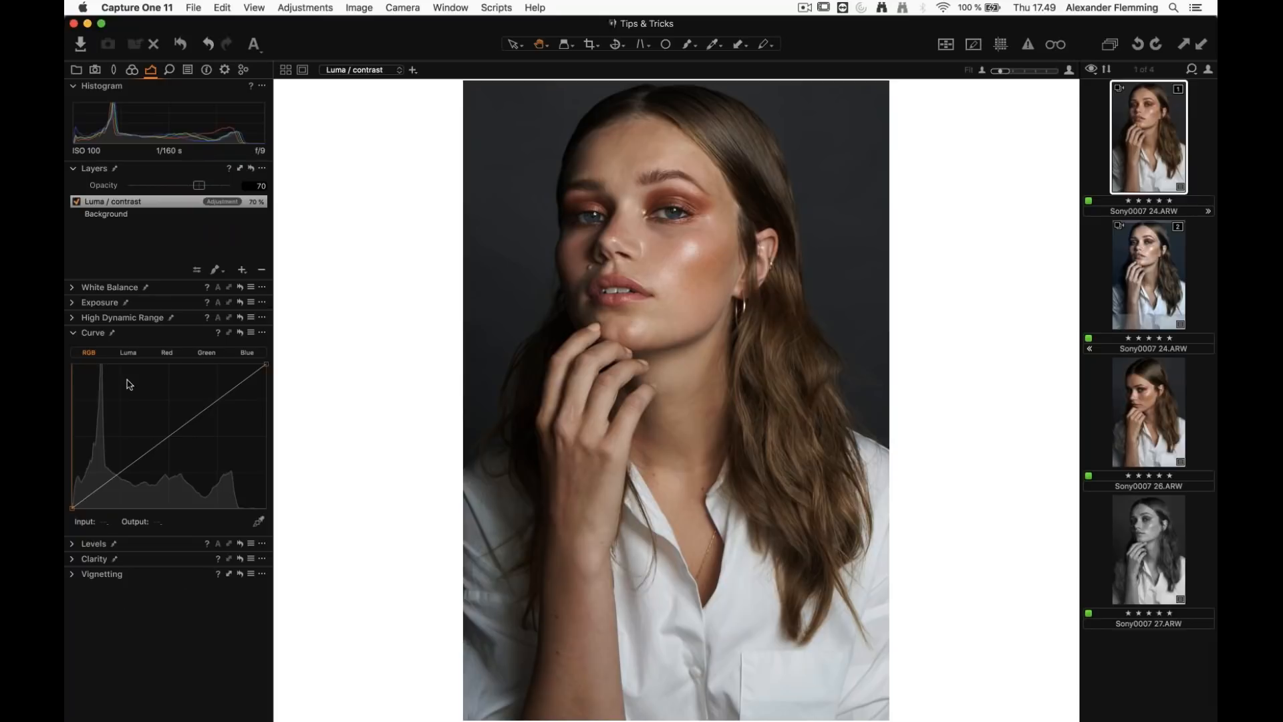
pyautogui.click(123, 356)
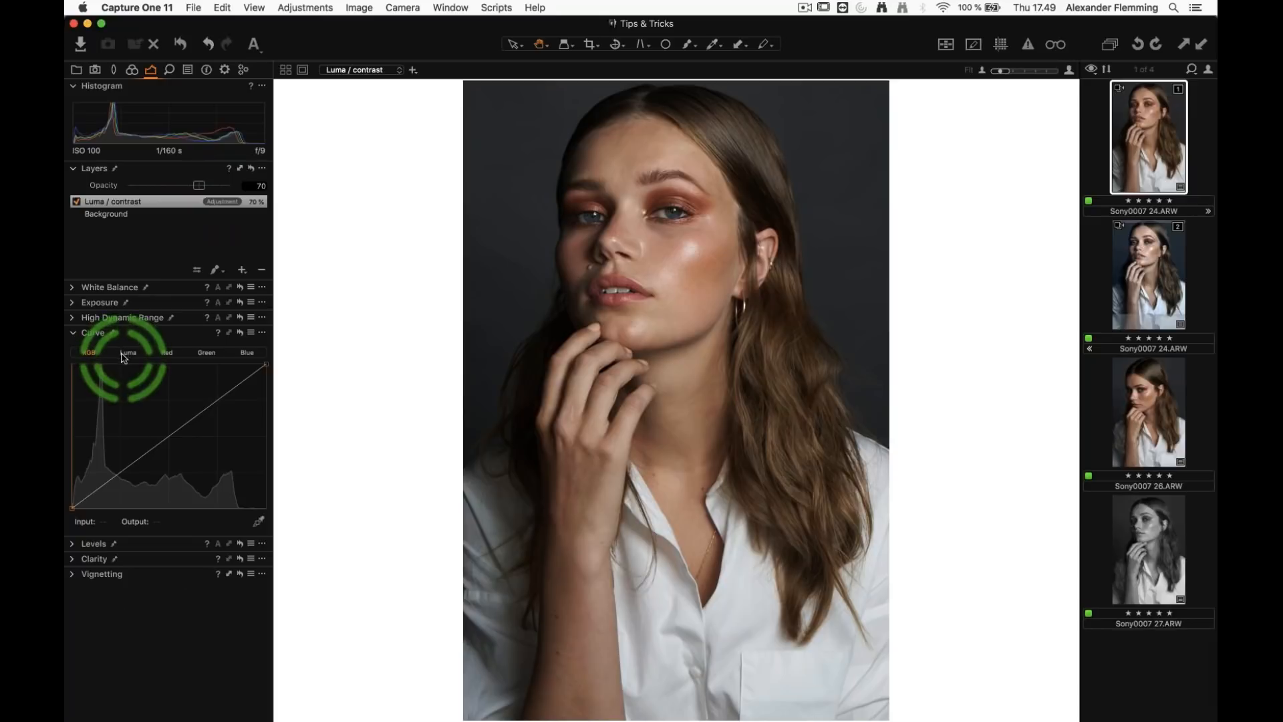
pyautogui.moveTo(87, 501); pyautogui.dragTo(123, 476)
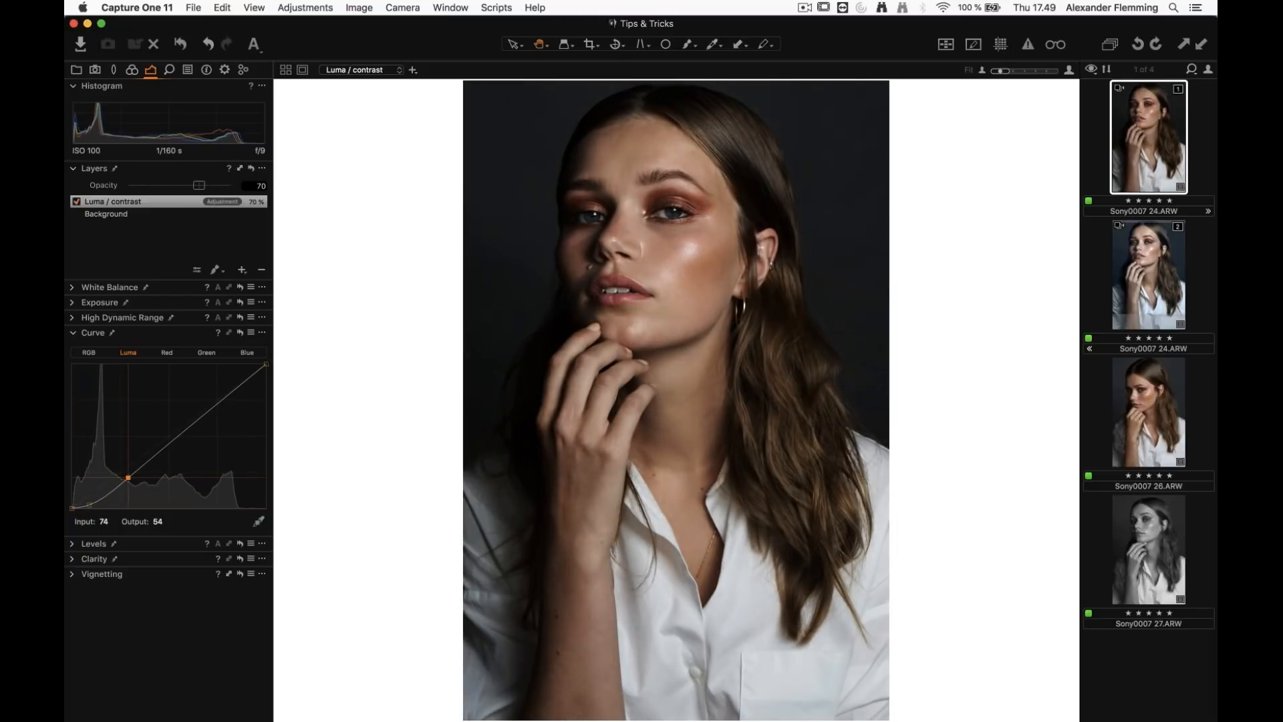
# Lift the midtones of the layer's RGB curve with a point at input 112, output 140
pyautogui.moveTo(94, 500); pyautogui.dragTo(156, 429)
pyautogui.click(89, 353)
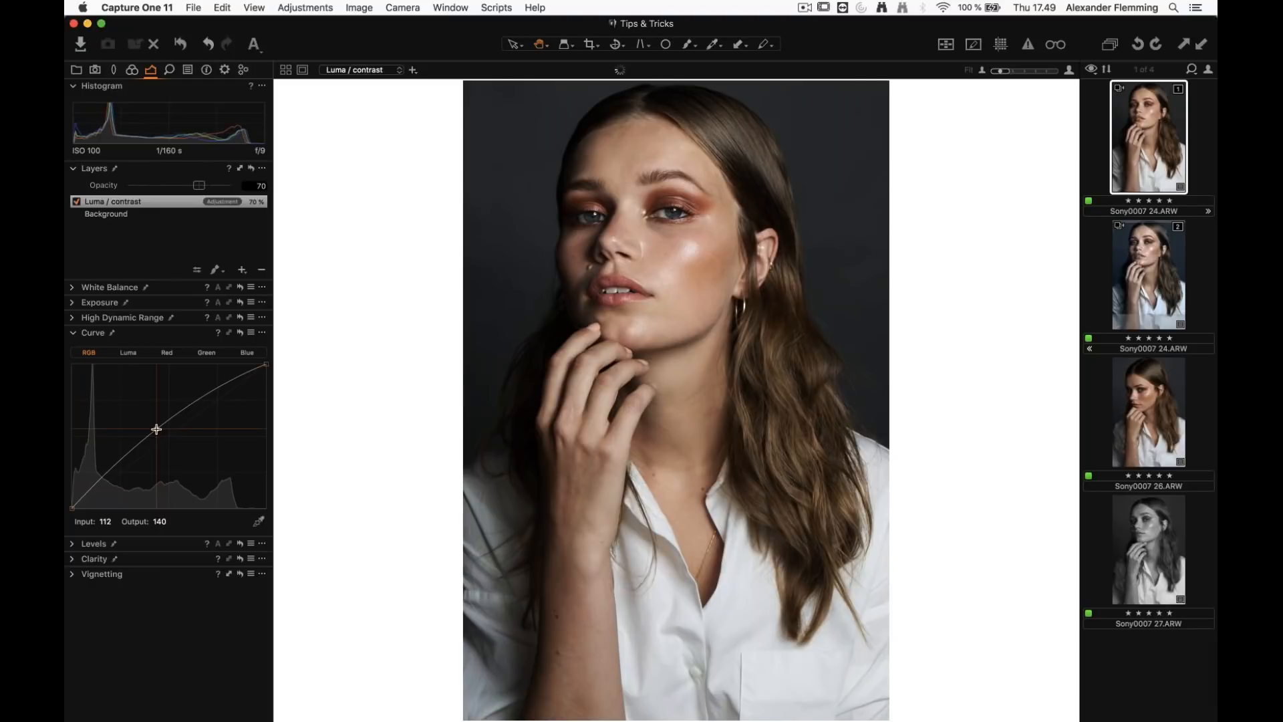
# Raise the layer's High Dynamic Range Shadow to 16 and add an RGB curve point at input 185, output 197
pyautogui.click(124, 318)
pyautogui.click(128, 354)
pyautogui.moveTo(129, 357); pyautogui.dragTo(143, 355)
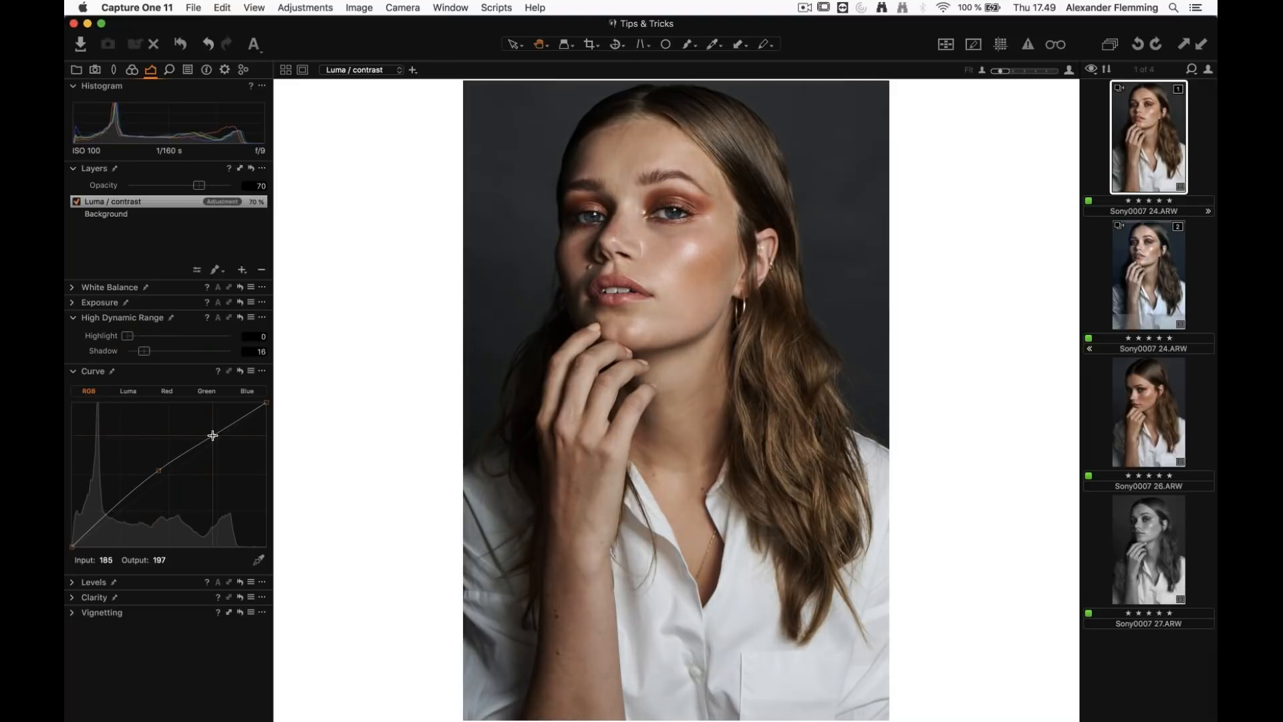
# Move the Luma curve's shadow point to about input 82, output 66, and lift the upper midtones with another point
pyautogui.click(129, 391)
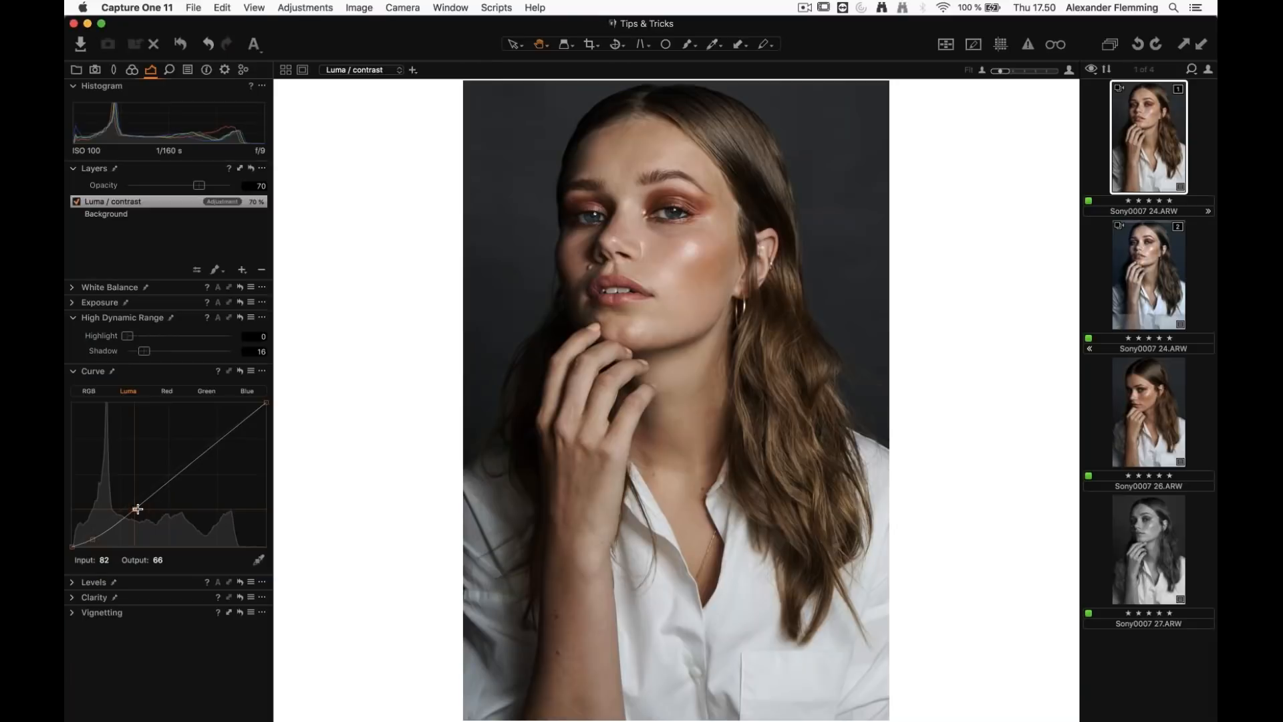
pyautogui.moveTo(134, 510); pyautogui.dragTo(139, 509)
pyautogui.click(191, 470)
# Compare the portrait with the Luma / contrast layer off and on, and set the layer's opacity to 73
pyautogui.click(76, 201)
pyautogui.click(77, 203)
pyautogui.click(77, 203)
pyautogui.click(78, 203)
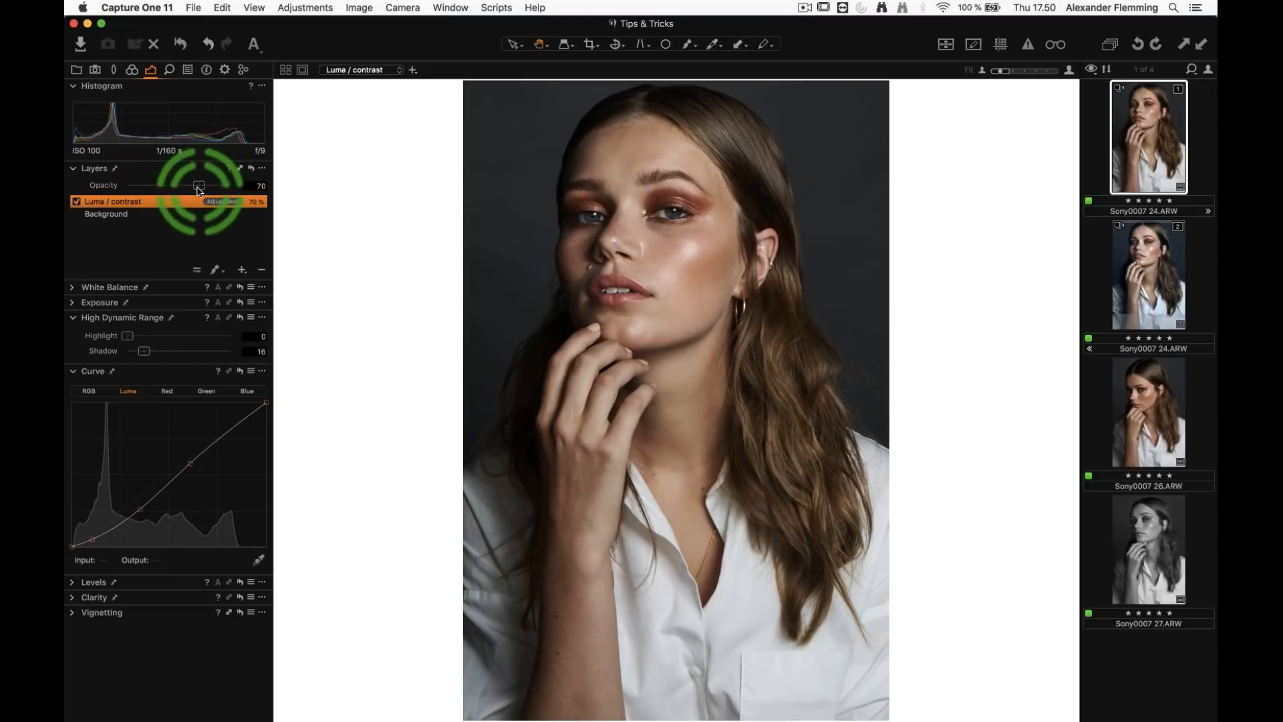
pyautogui.click(89, 390)
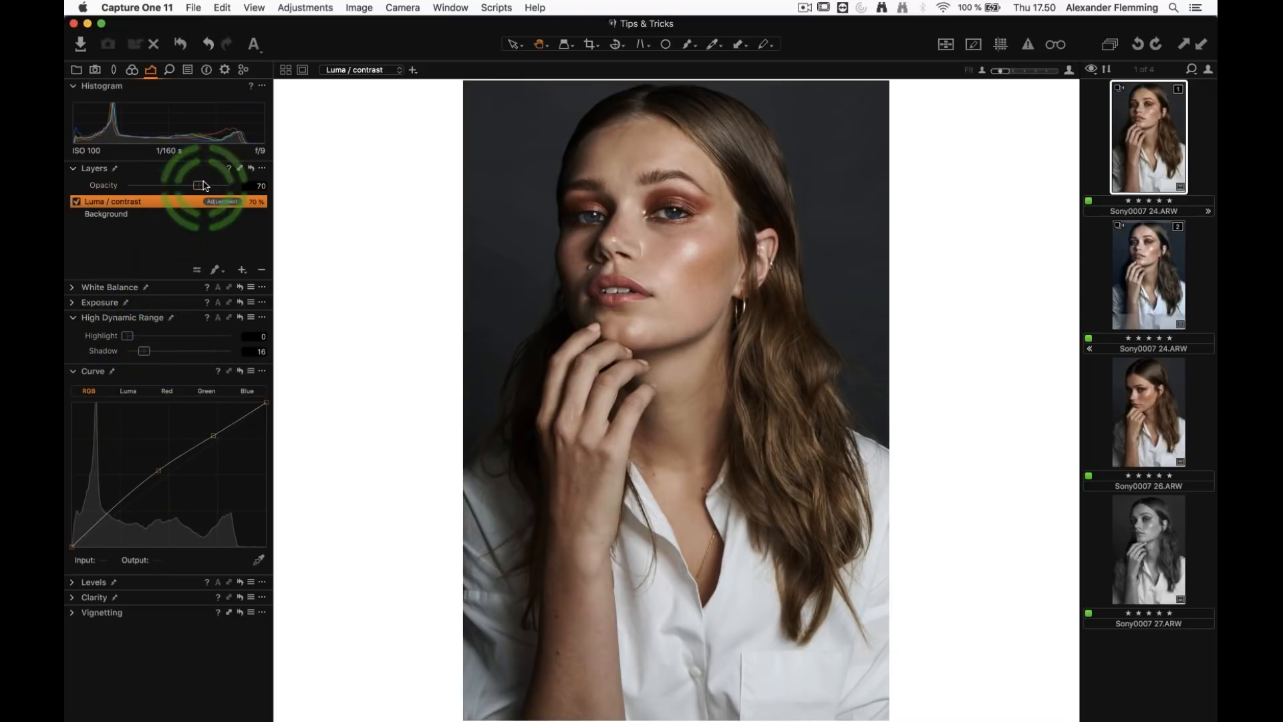
pyautogui.moveTo(200, 187)
pyautogui.mouseDown()
pyautogui.moveTo(149, 189)
pyautogui.moveTo(219, 192)
pyautogui.moveTo(137, 189)
pyautogui.moveTo(191, 192)
pyautogui.mouseUp()
pyautogui.click(228, 189)
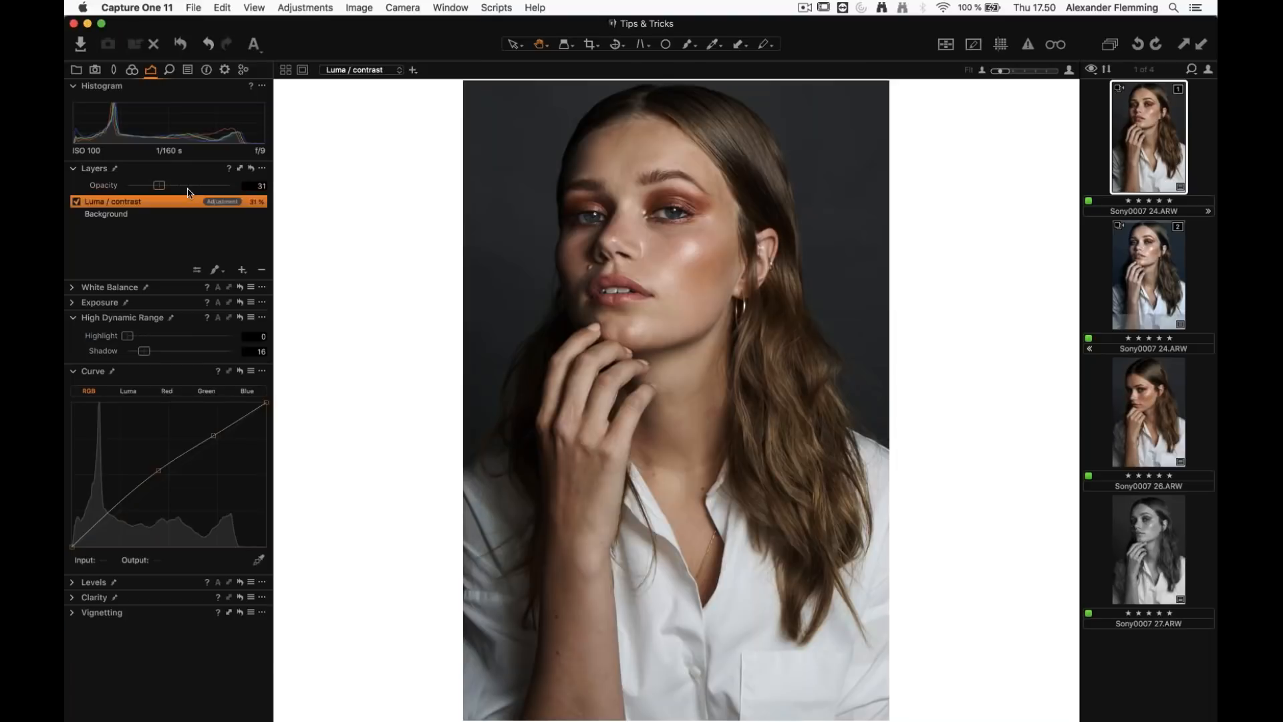
pyautogui.moveTo(213, 190); pyautogui.dragTo(202, 186)
# Add a new filled layer named "Color grading" and set its opacity to 70
pyautogui.click(242, 269)
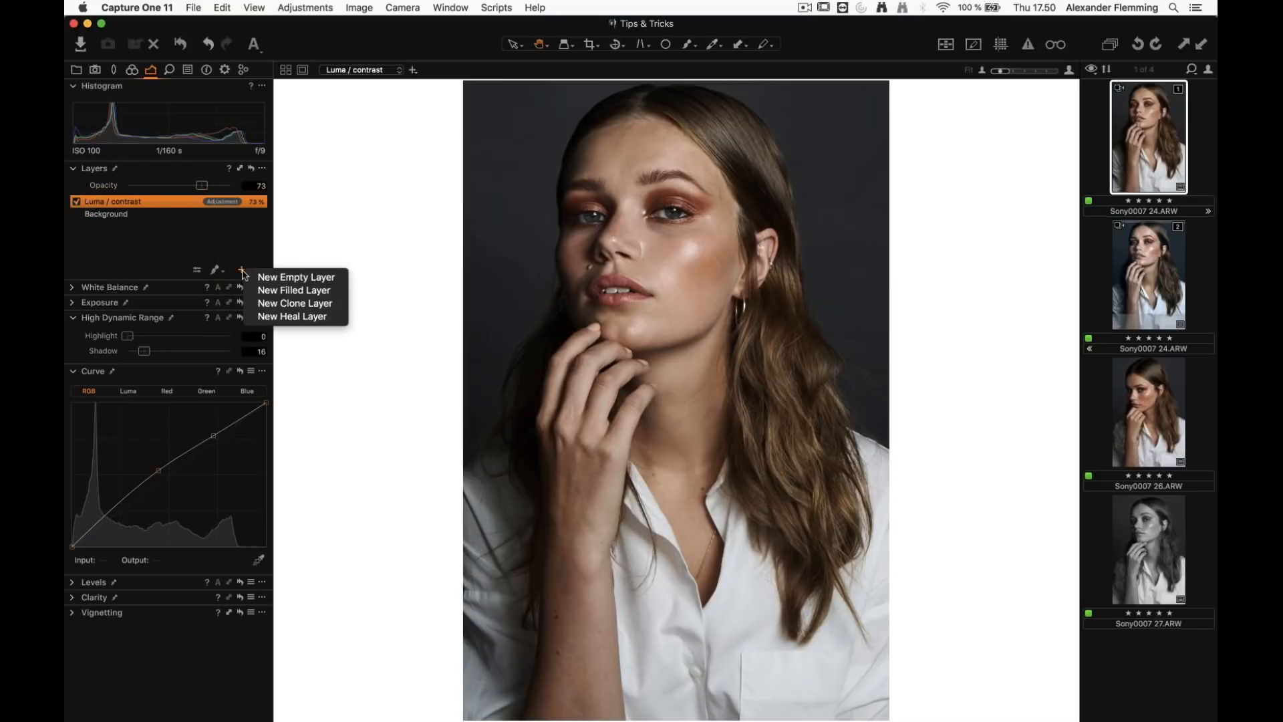
pyautogui.click(266, 292)
pyautogui.write('d')
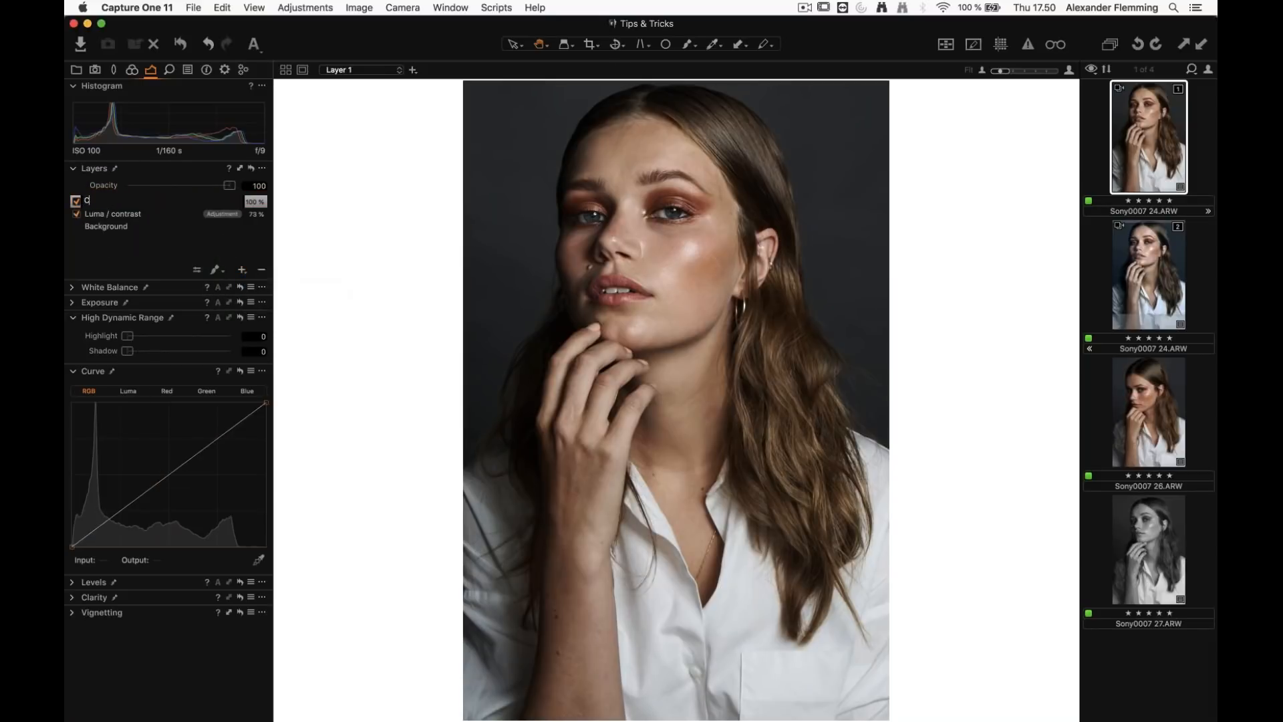
pyautogui.write('olor grading')
pyautogui.press('Return')
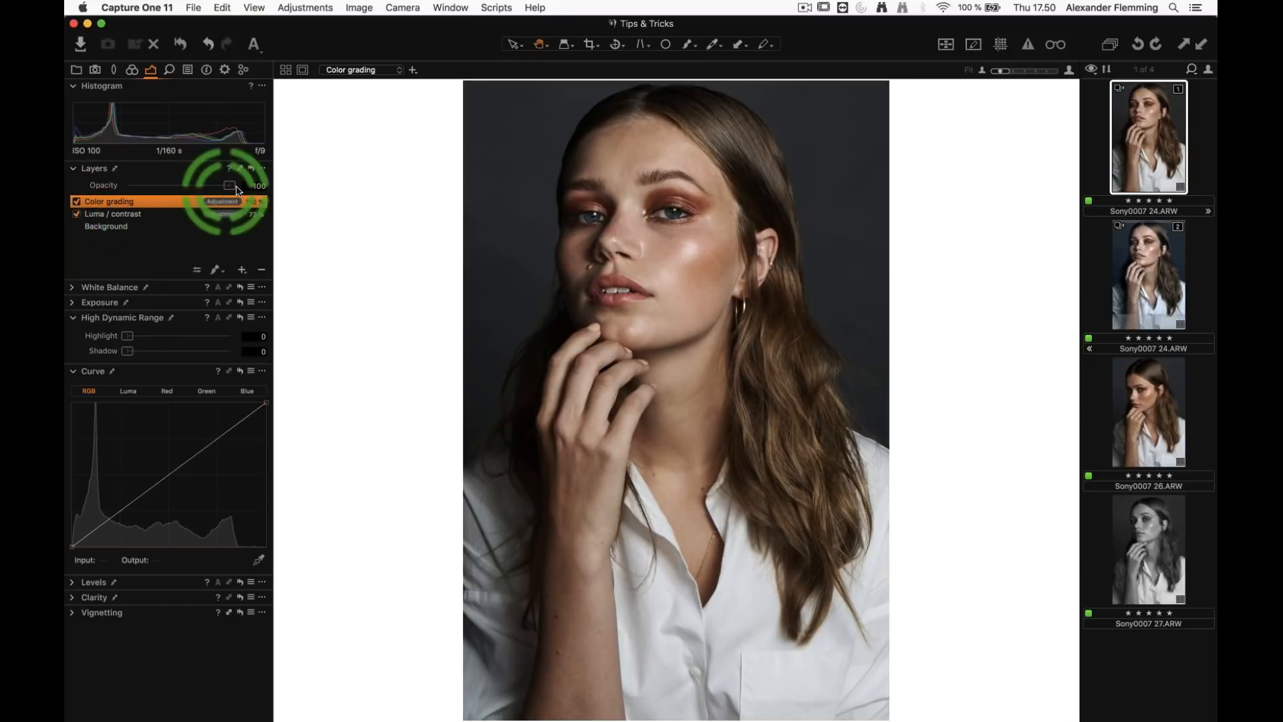
pyautogui.moveTo(229, 186); pyautogui.dragTo(199, 187)
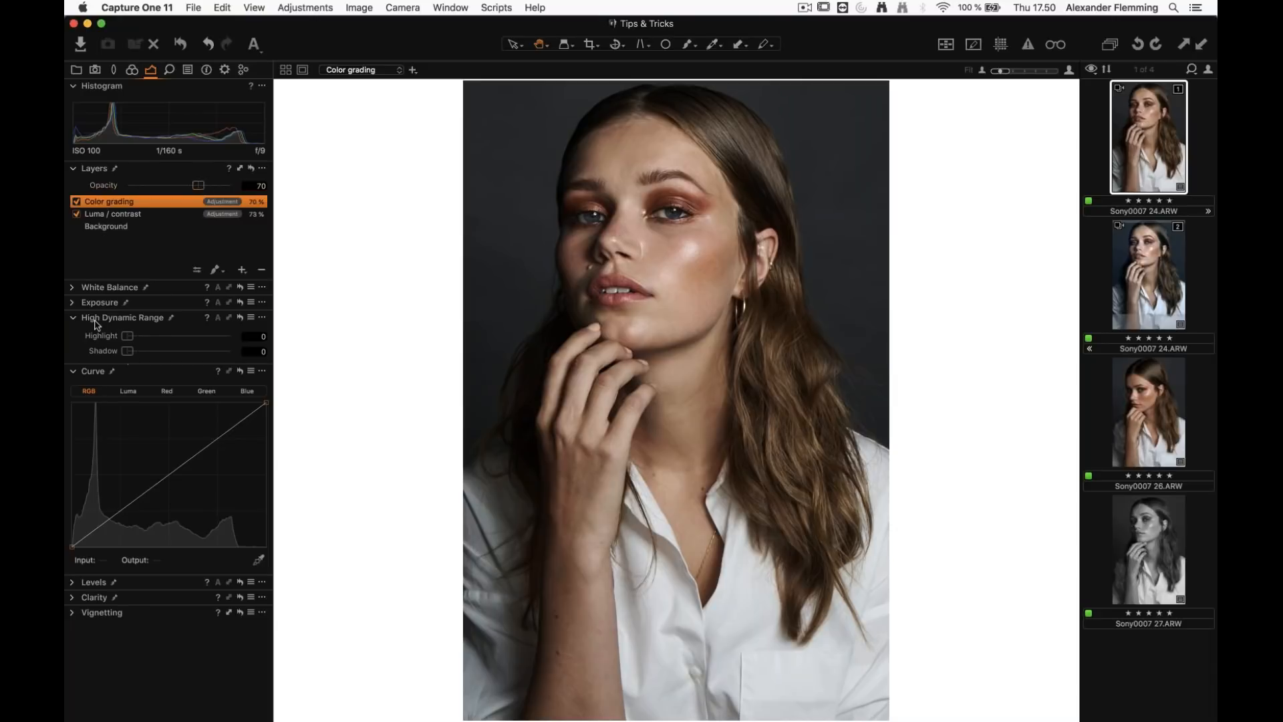
# Tint the whole image toward blue with the Master color balance on the Color grading layer
pyautogui.click(133, 70)
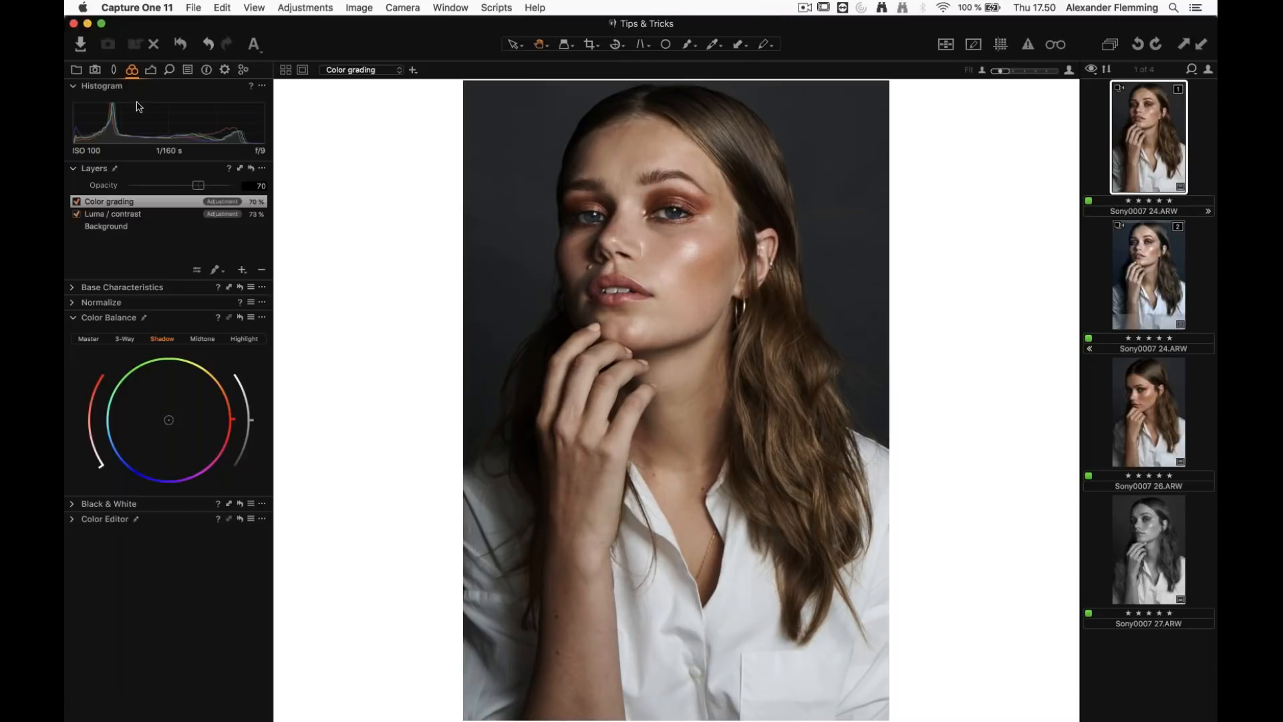
pyautogui.click(91, 341)
pyautogui.moveTo(158, 427); pyautogui.dragTo(132, 438)
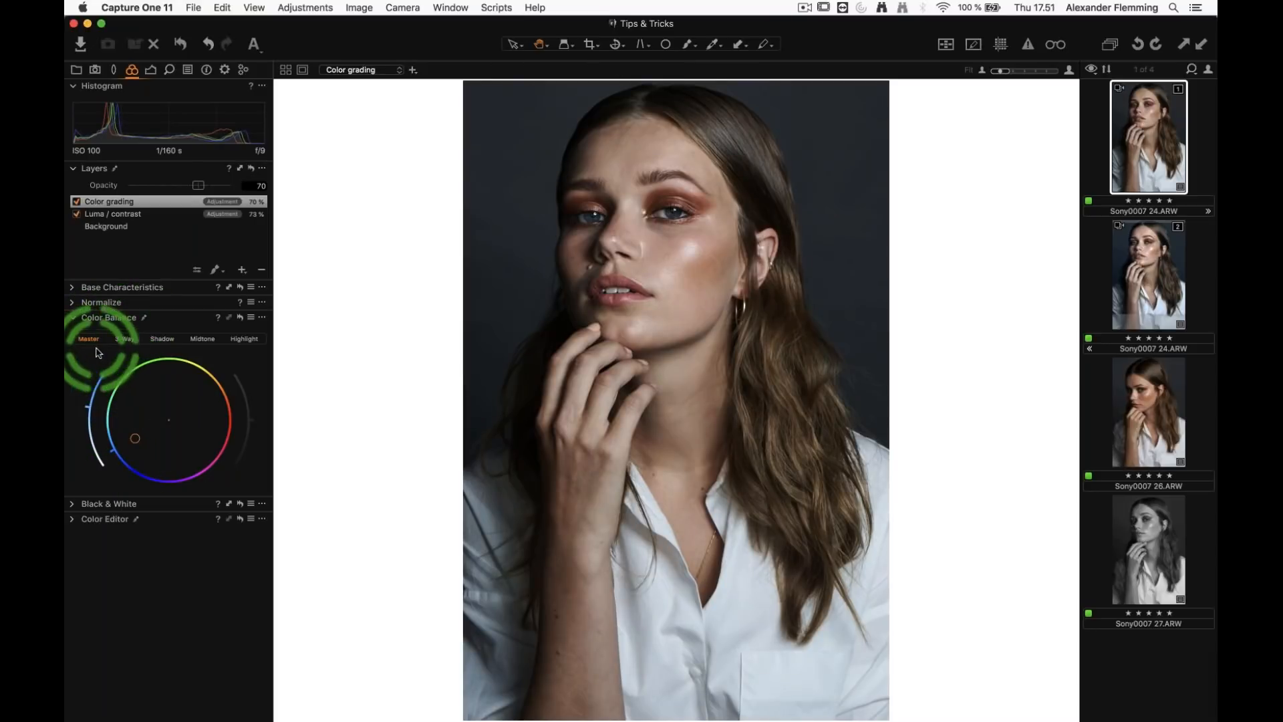
pyautogui.moveTo(147, 429); pyautogui.dragTo(150, 429)
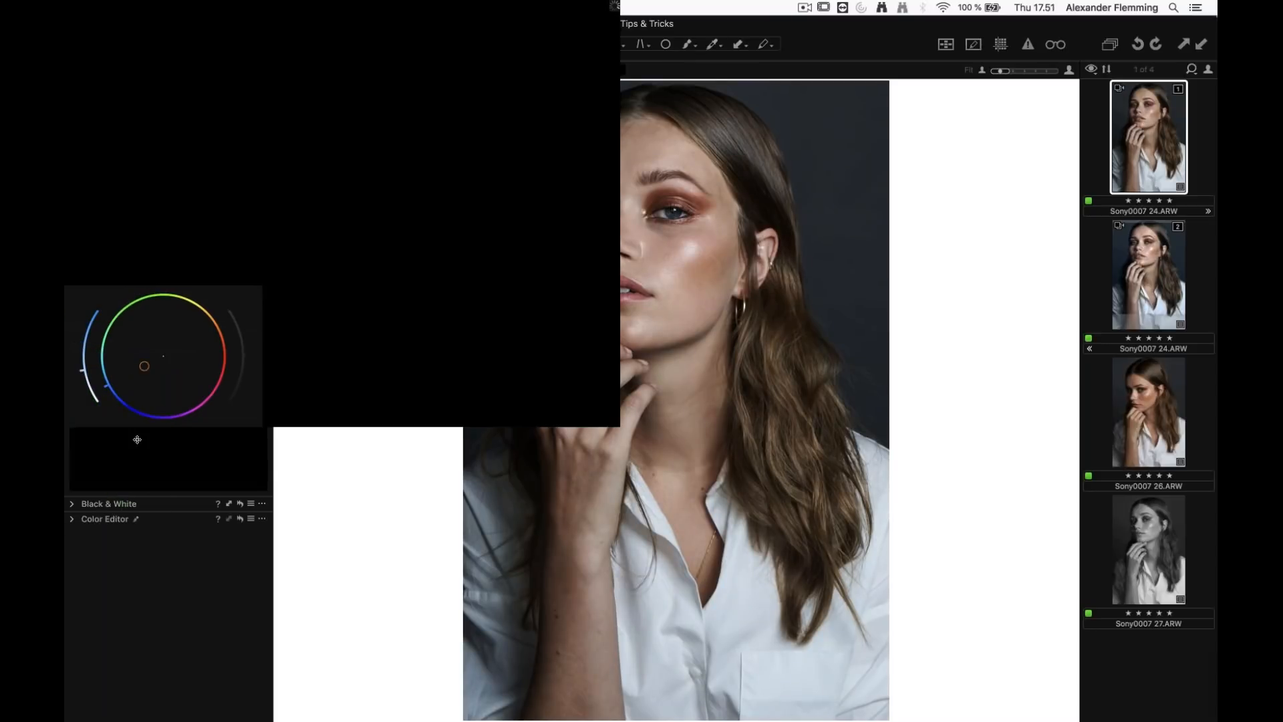
# Shift the Shadow color balance toward cyan and darken the shadows slightly
pyautogui.click(162, 339)
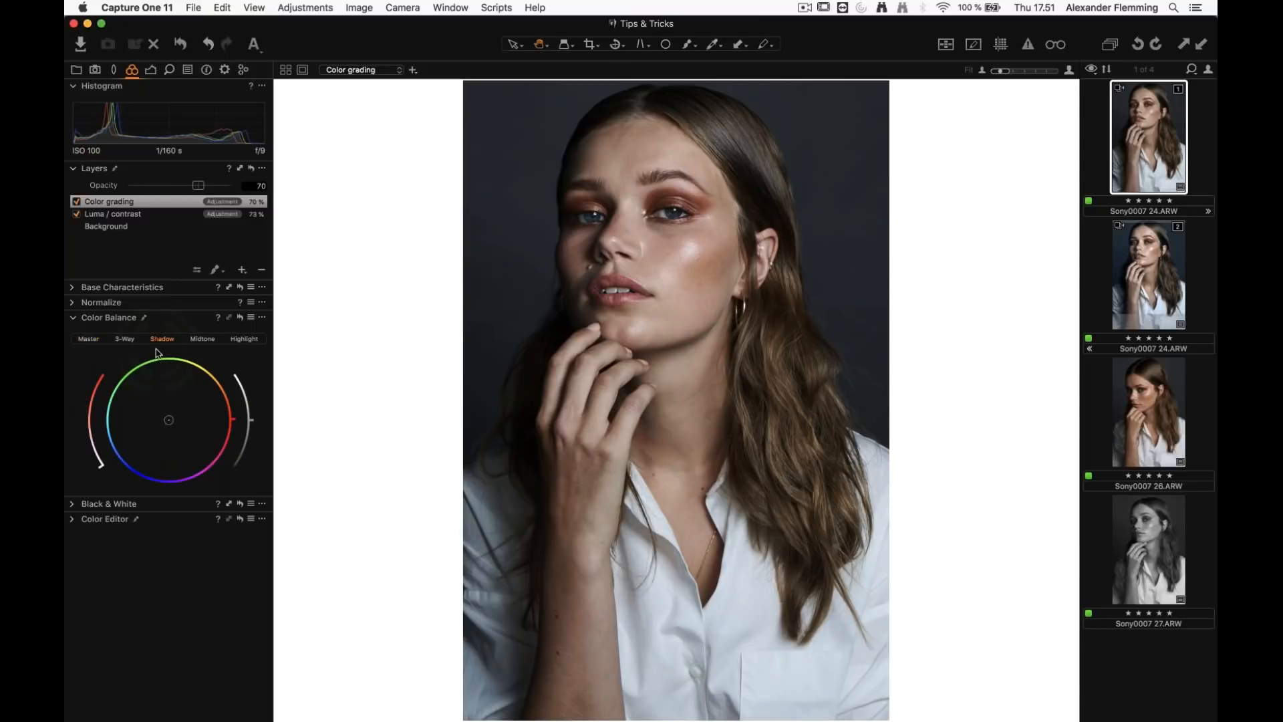
pyautogui.moveTo(161, 418); pyautogui.dragTo(157, 419)
pyautogui.moveTo(251, 421); pyautogui.dragTo(252, 426)
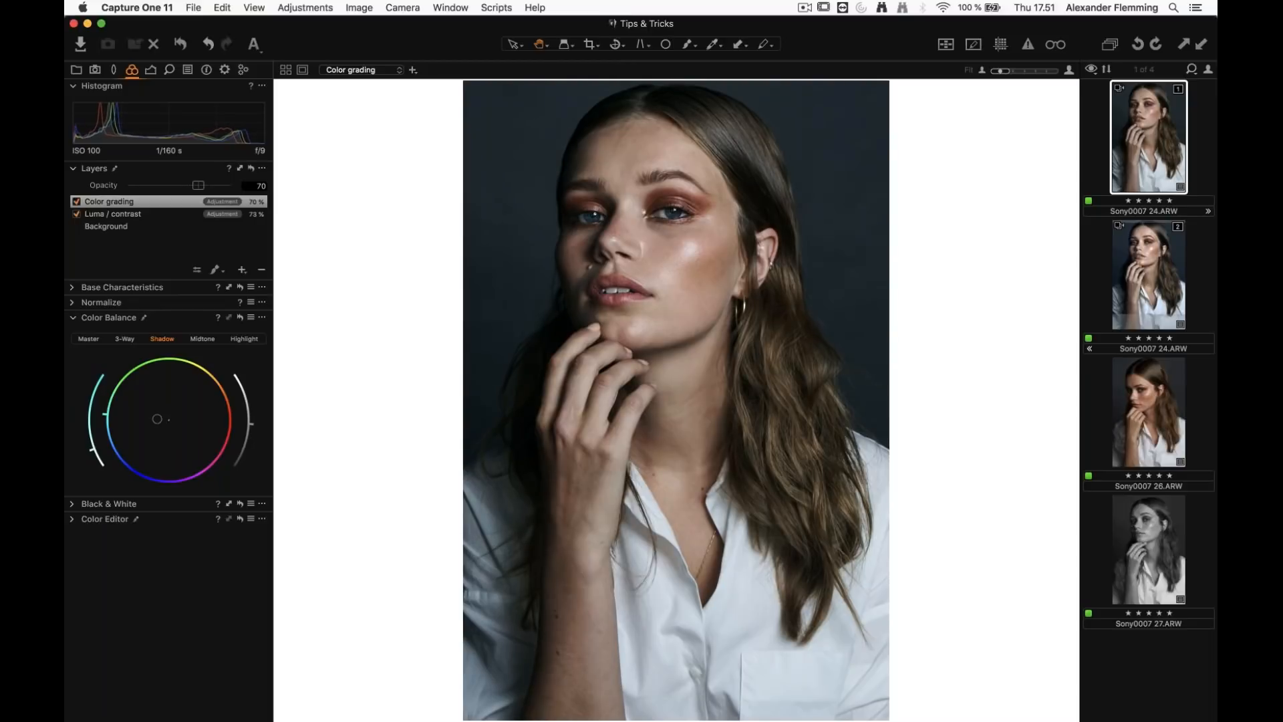
# Warm the Midtone color balance slightly toward orange and lower the midtone lightness
pyautogui.click(202, 339)
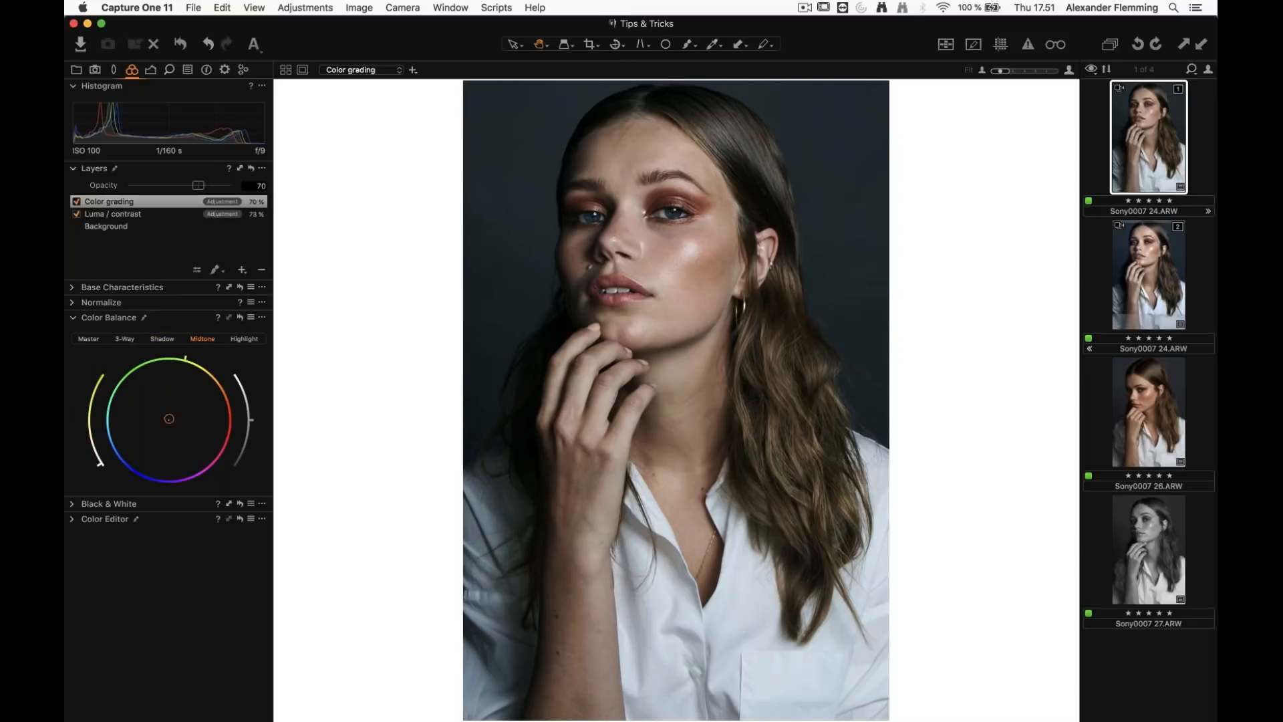
pyautogui.click(178, 413)
pyautogui.moveTo(251, 410); pyautogui.dragTo(250, 434)
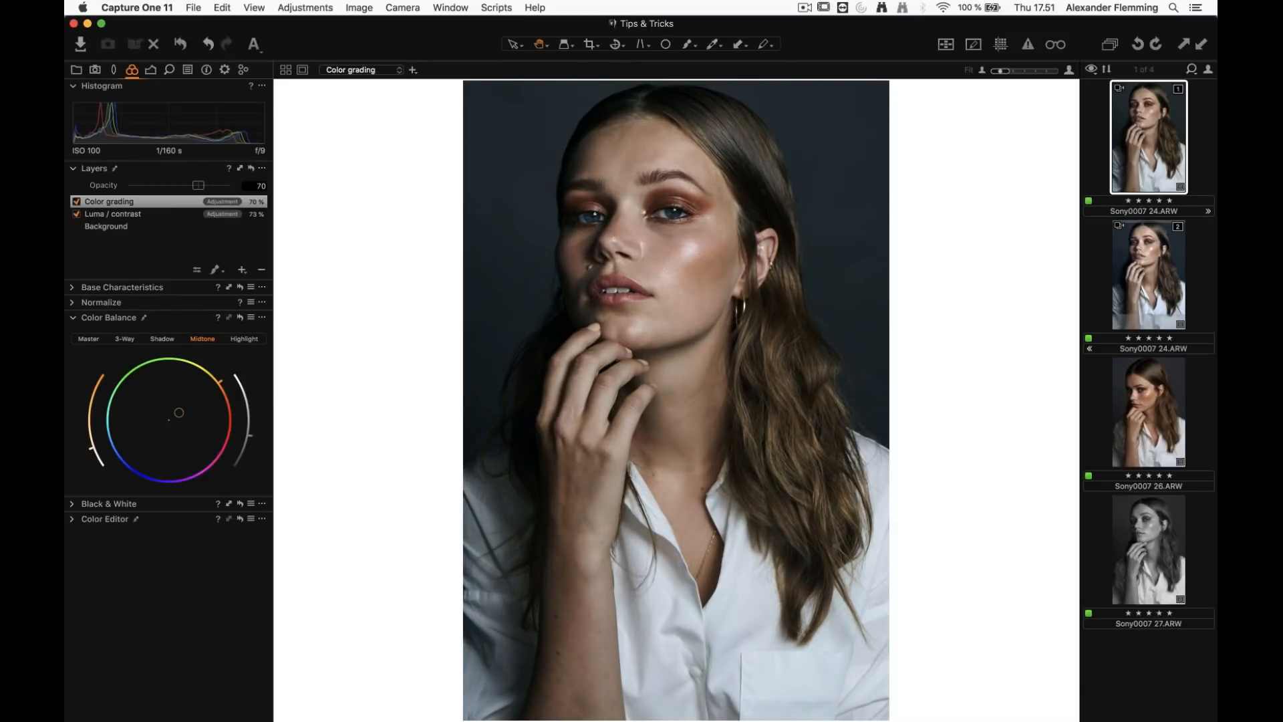
# Shift the Highlight color balance very slightly toward cyan-green and raise the highlight lightness
pyautogui.click(243, 339)
pyautogui.click(166, 419)
pyautogui.moveTo(250, 419); pyautogui.dragTo(249, 398)
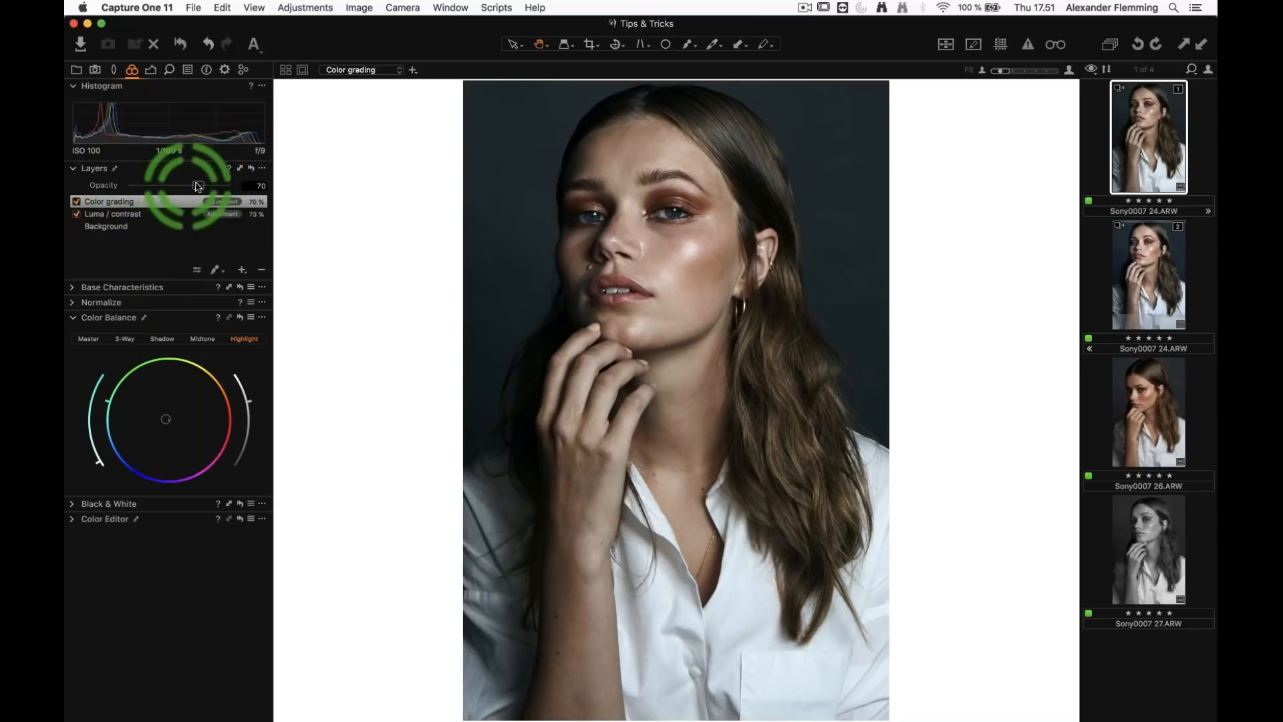
# Return to the Master color balance and set the Color grading layer's opacity to 85
pyautogui.click(97, 340)
pyautogui.moveTo(191, 188)
pyautogui.mouseDown()
pyautogui.moveTo(130, 187)
pyautogui.moveTo(243, 191)
pyautogui.moveTo(121, 185)
pyautogui.moveTo(215, 186)
pyautogui.mouseUp()
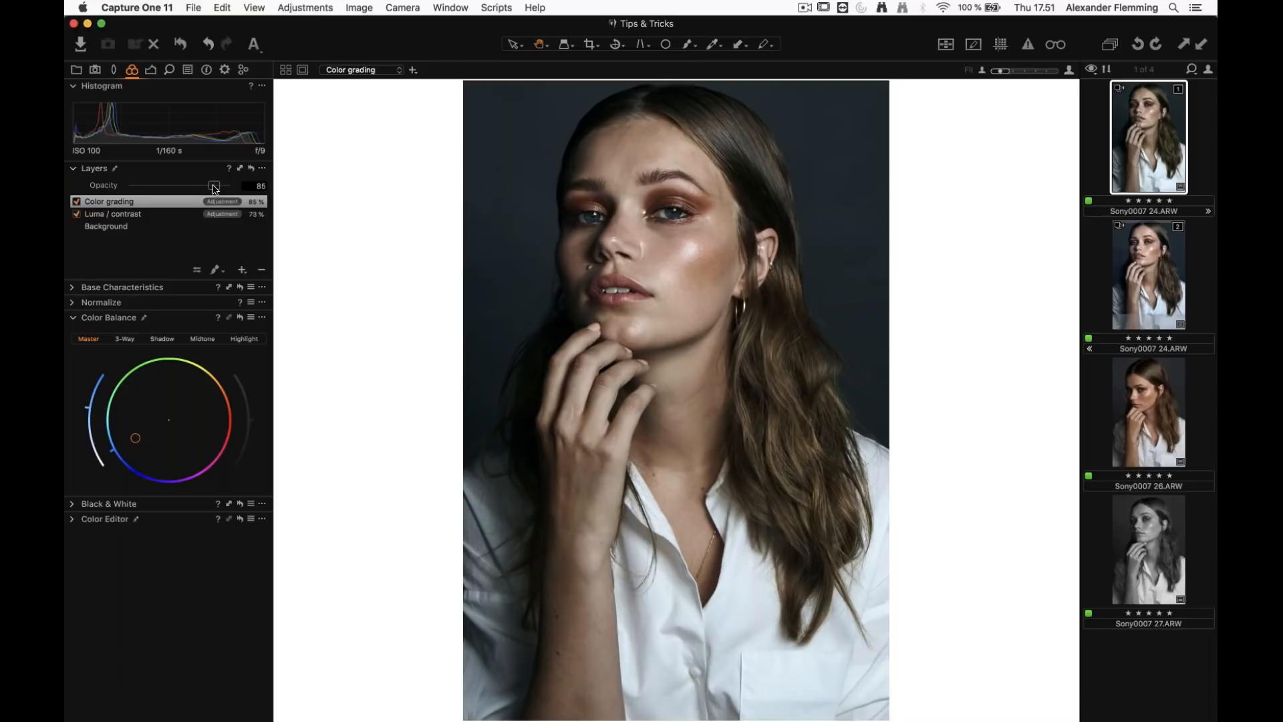
pyautogui.click(123, 218)
pyautogui.click(130, 203)
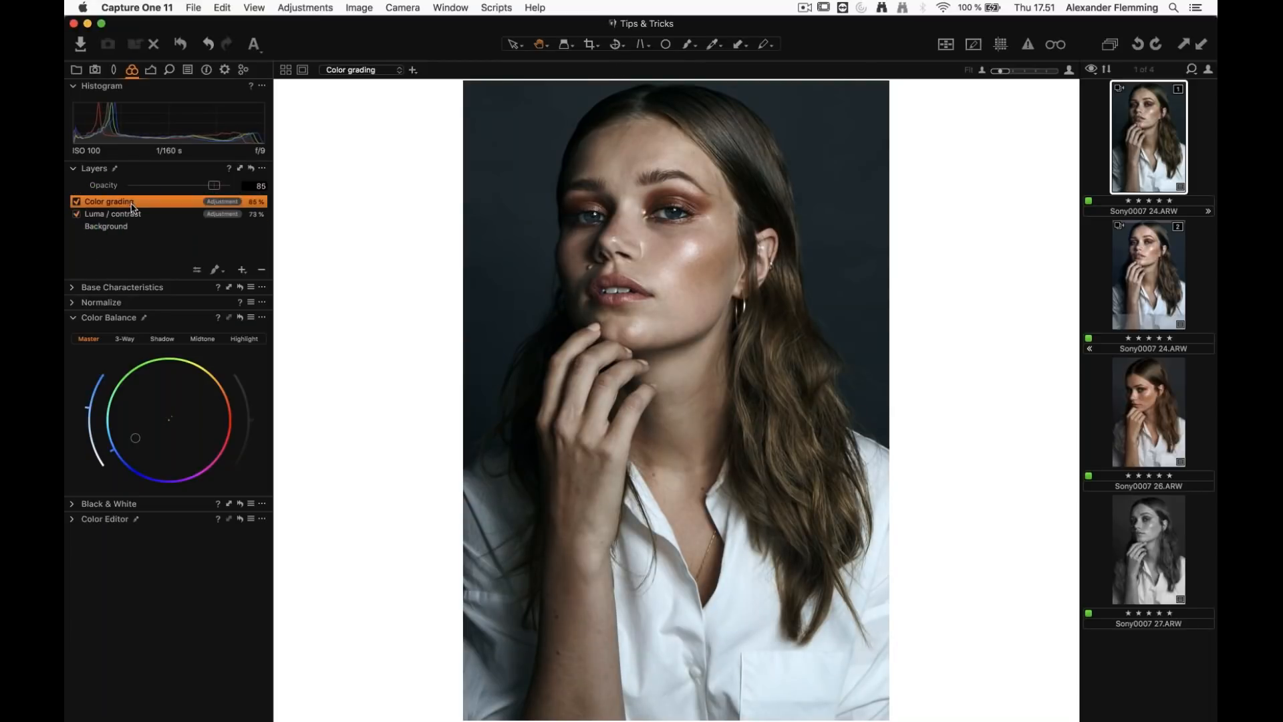
# Rebalance the layers by setting the Luma / contrast opacity to 49 and the Color grading opacity to 89
pyautogui.click(151, 70)
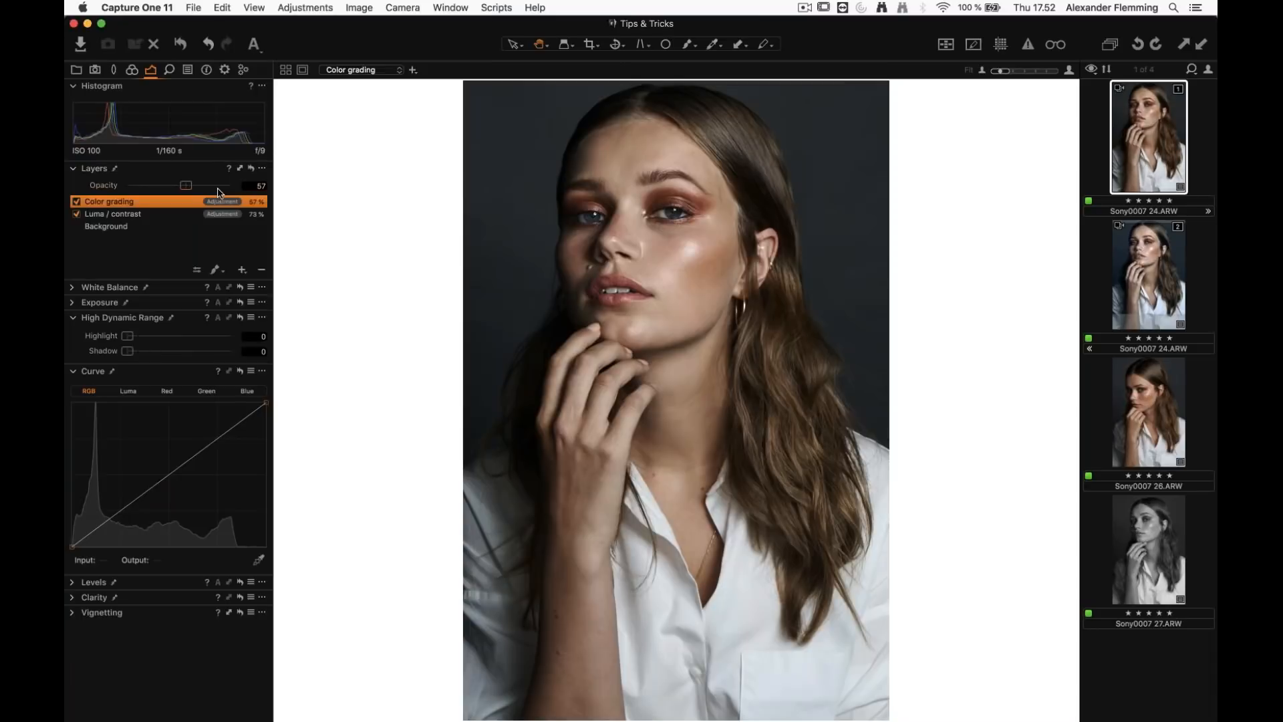
pyautogui.click(191, 214)
pyautogui.moveTo(202, 185); pyautogui.dragTo(178, 198)
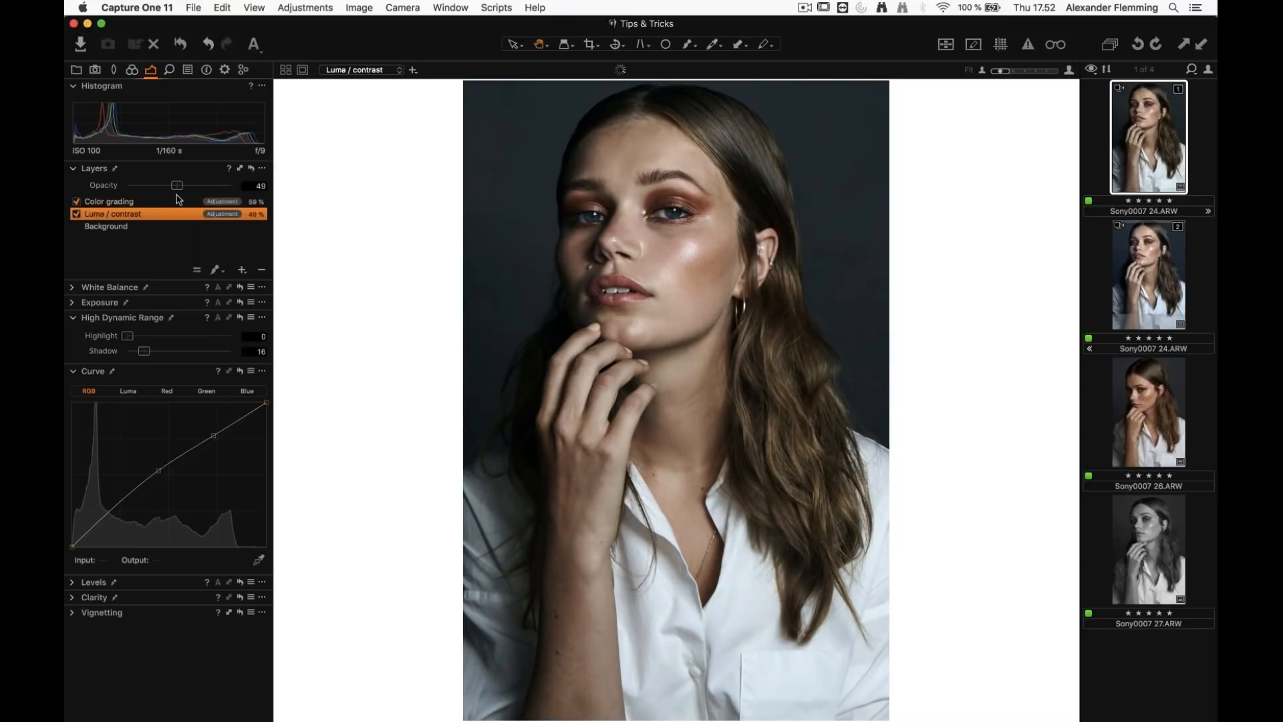
pyautogui.click(178, 198)
pyautogui.moveTo(187, 186); pyautogui.dragTo(218, 190)
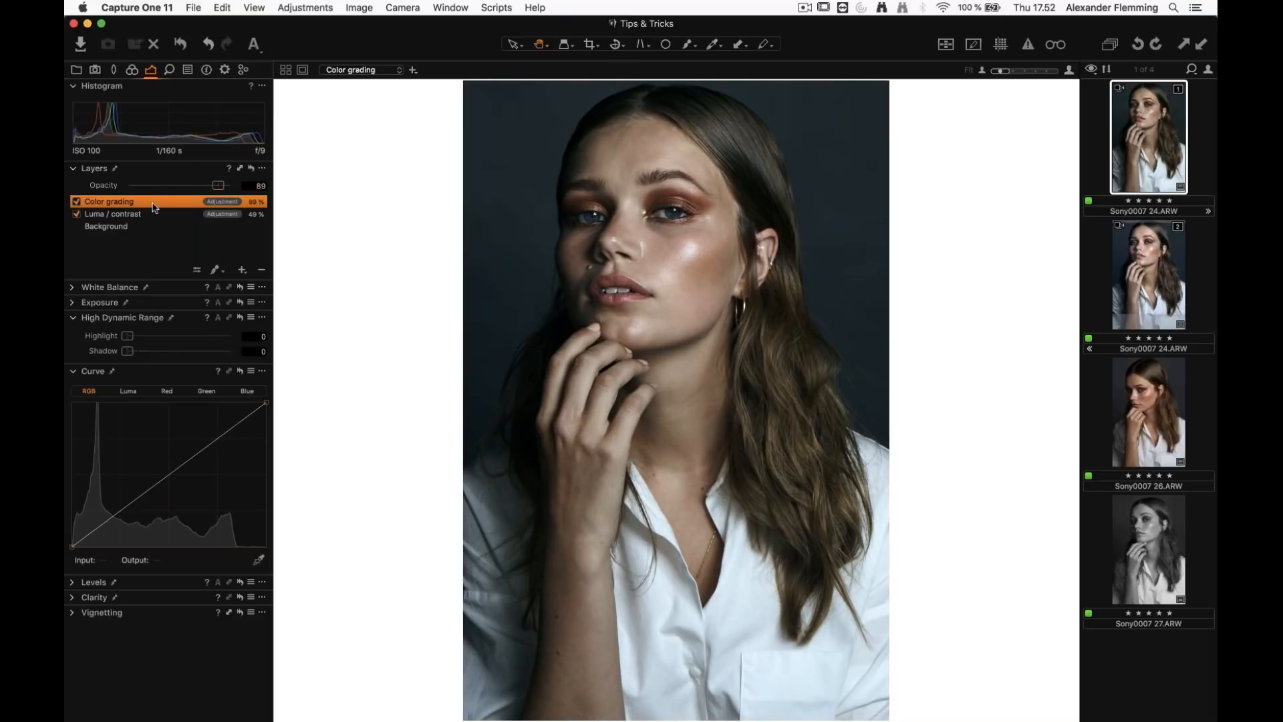
# Lower the Levels white point of the Luma / contrast layer to brighten the highlights, and set that layer's opacity to 60
pyautogui.click(138, 214)
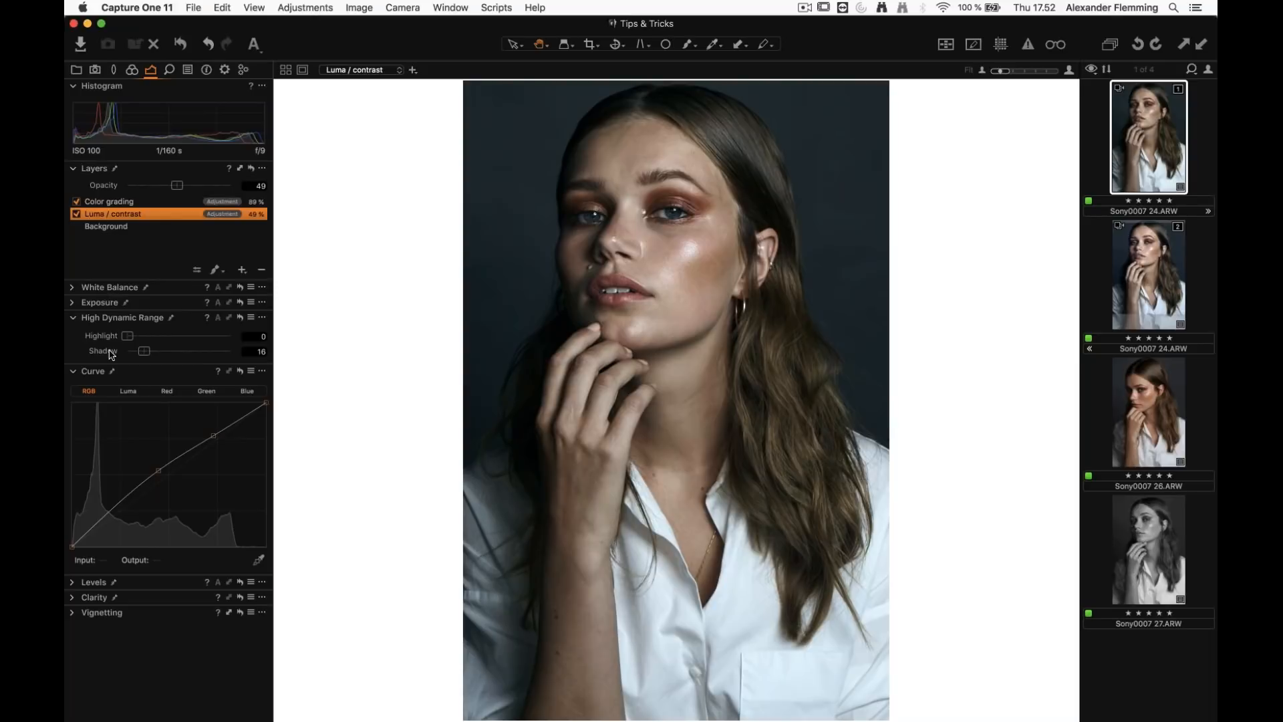
pyautogui.click(104, 581)
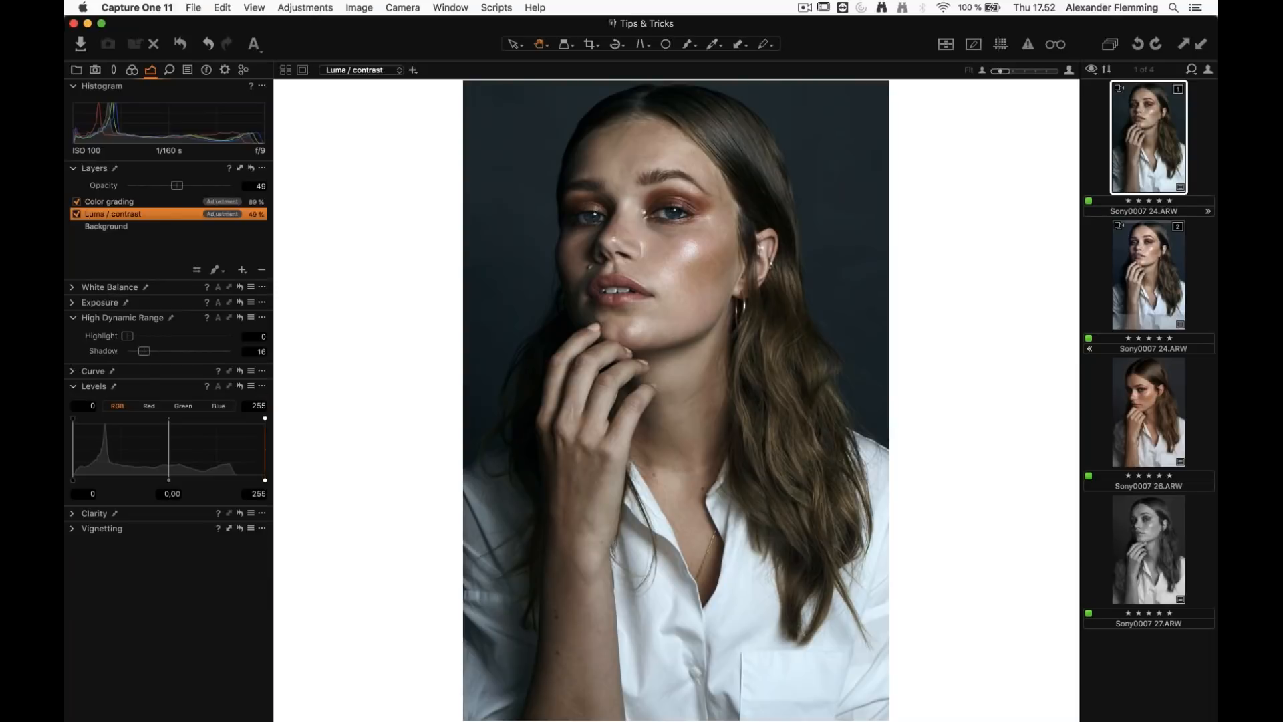
pyautogui.moveTo(264, 480); pyautogui.dragTo(237, 479)
pyautogui.moveTo(177, 185); pyautogui.dragTo(226, 186)
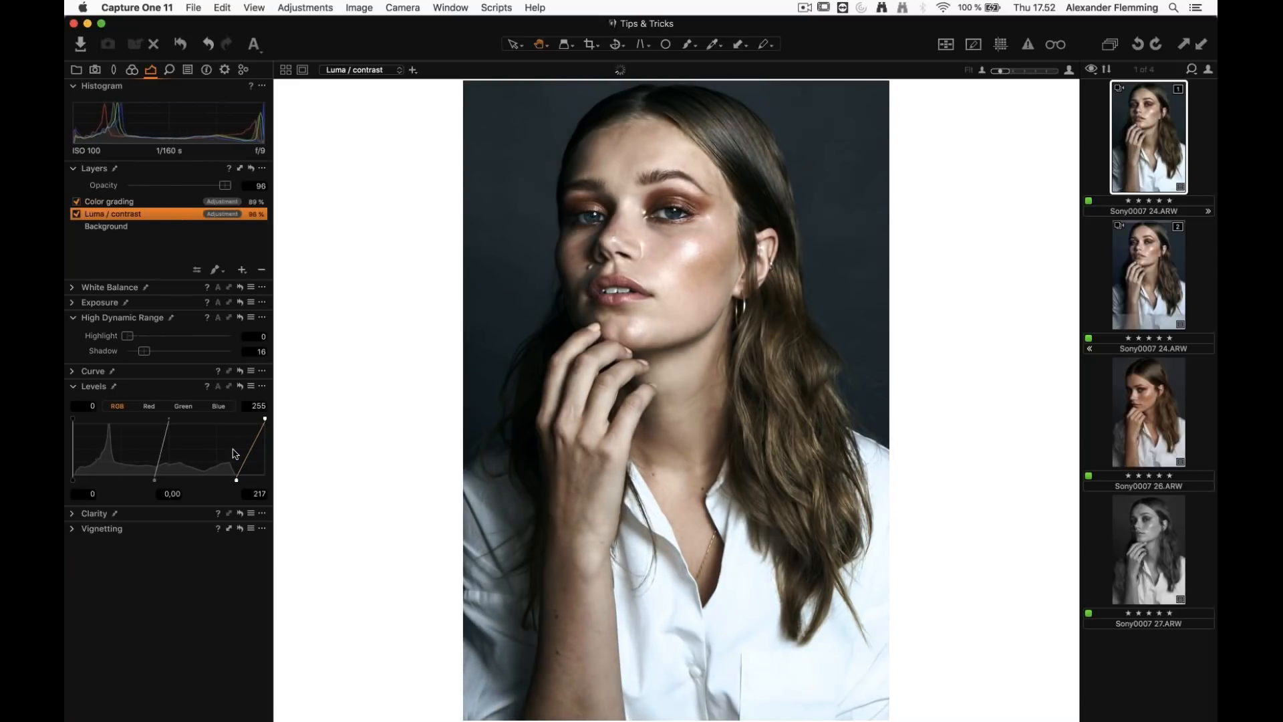
pyautogui.moveTo(237, 479); pyautogui.dragTo(250, 479)
pyautogui.moveTo(225, 185); pyautogui.dragTo(193, 188)
pyautogui.click(197, 201)
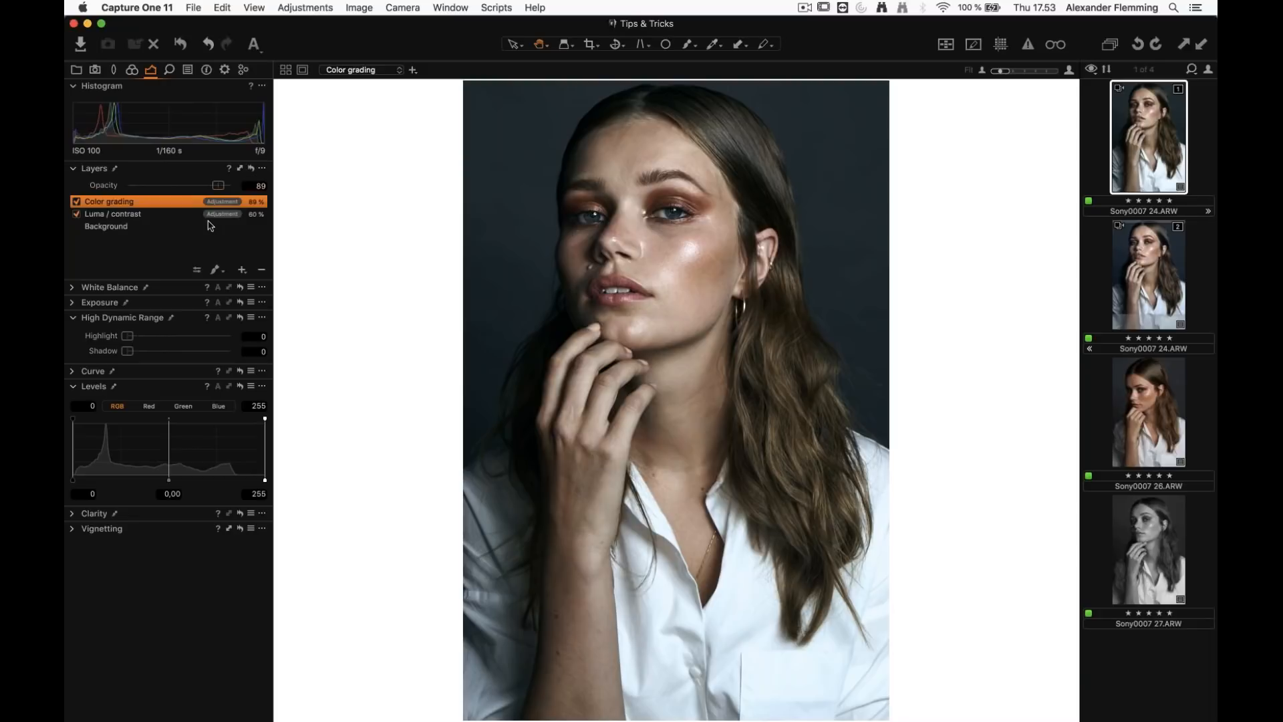
pyautogui.click(157, 228)
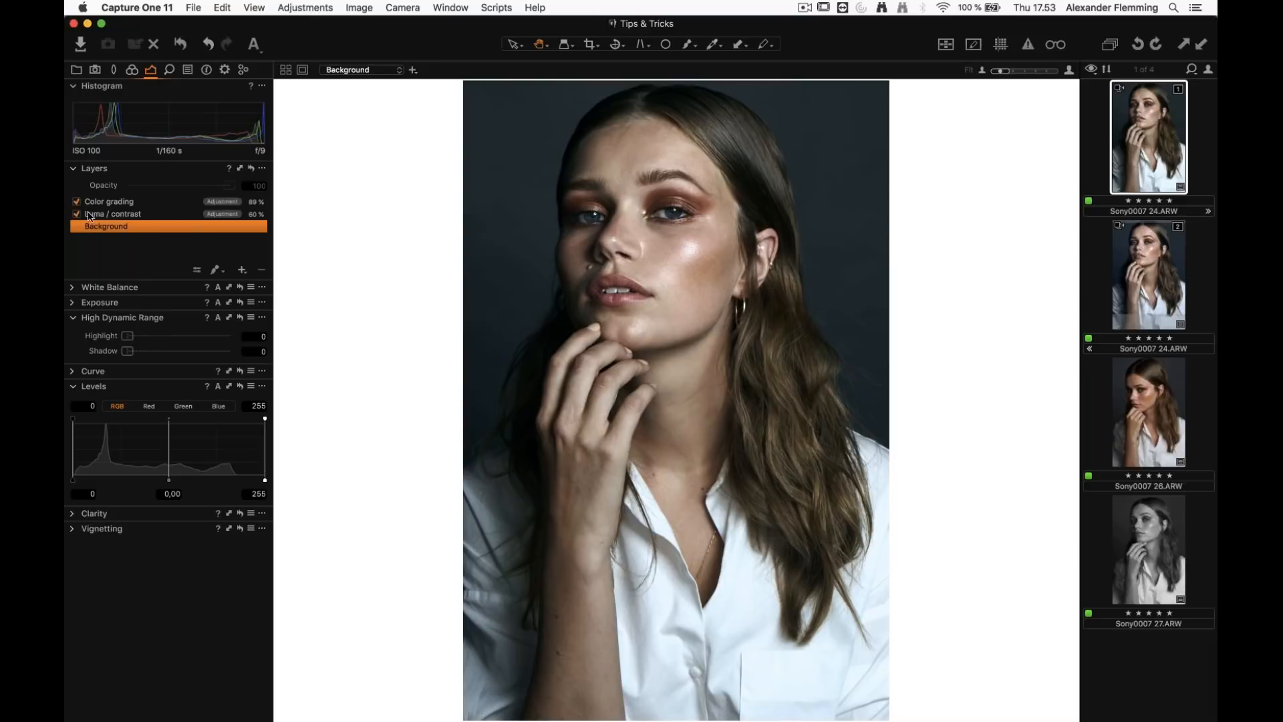
pyautogui.click(144, 8)
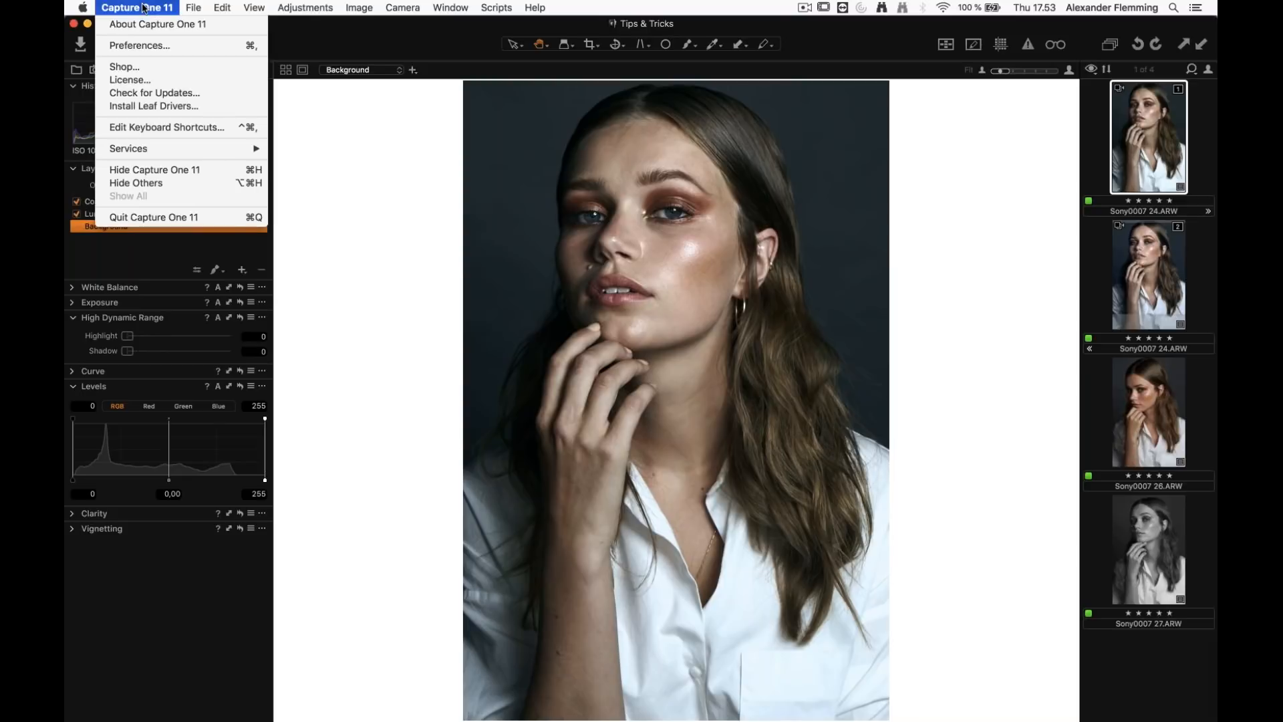
pyautogui.click(134, 45)
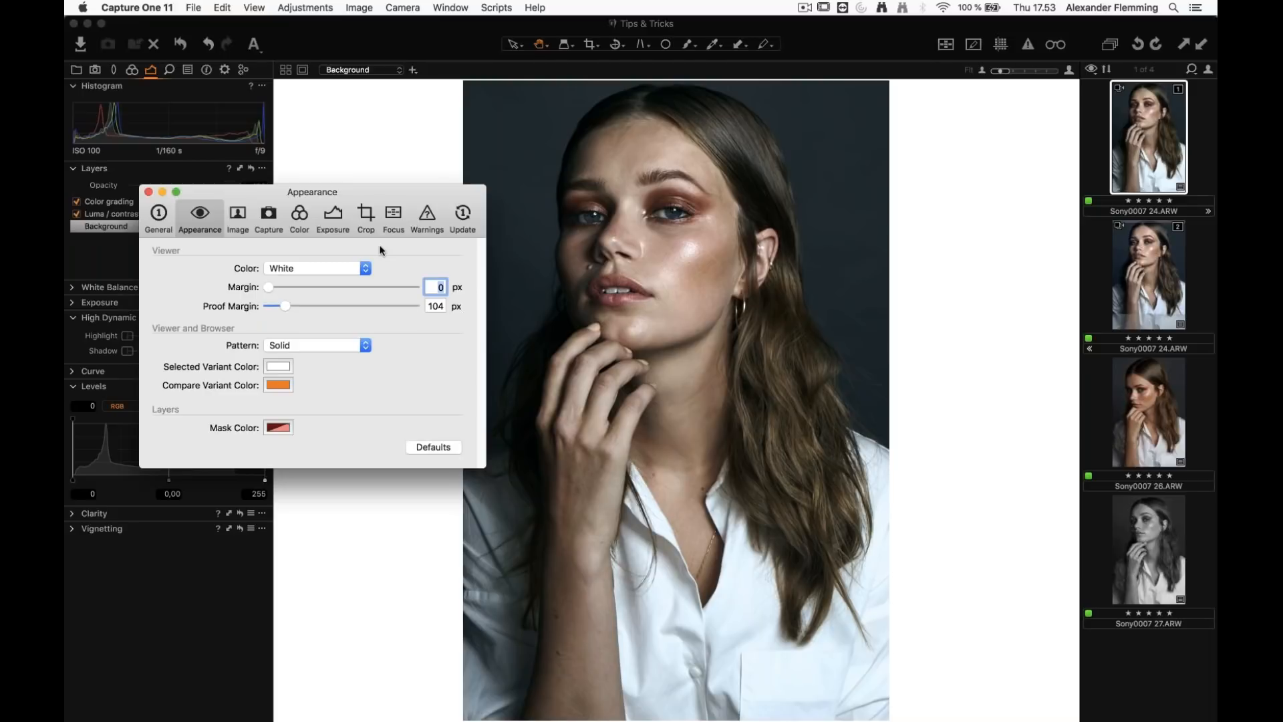
pyautogui.click(148, 191)
# Open the keyboard shortcut editor and examine the shortcuts for the Layers commands in the Other category
pyautogui.click(140, 8)
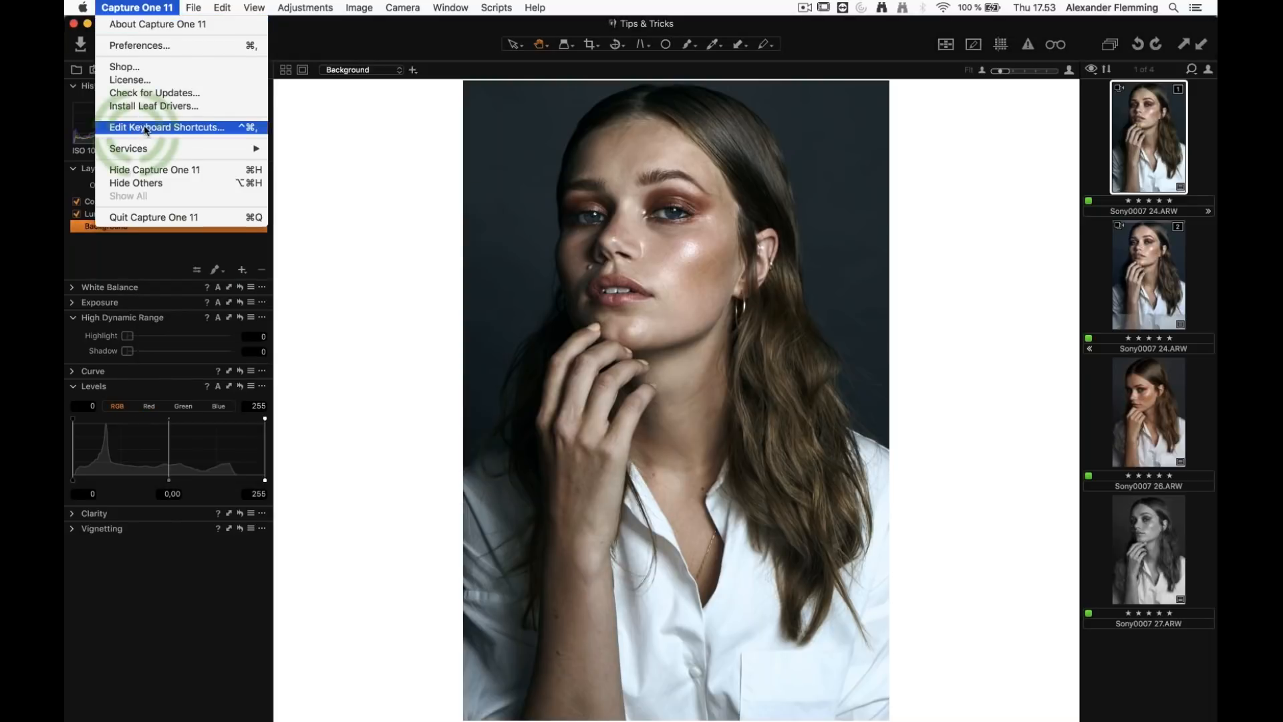
pyautogui.click(246, 130)
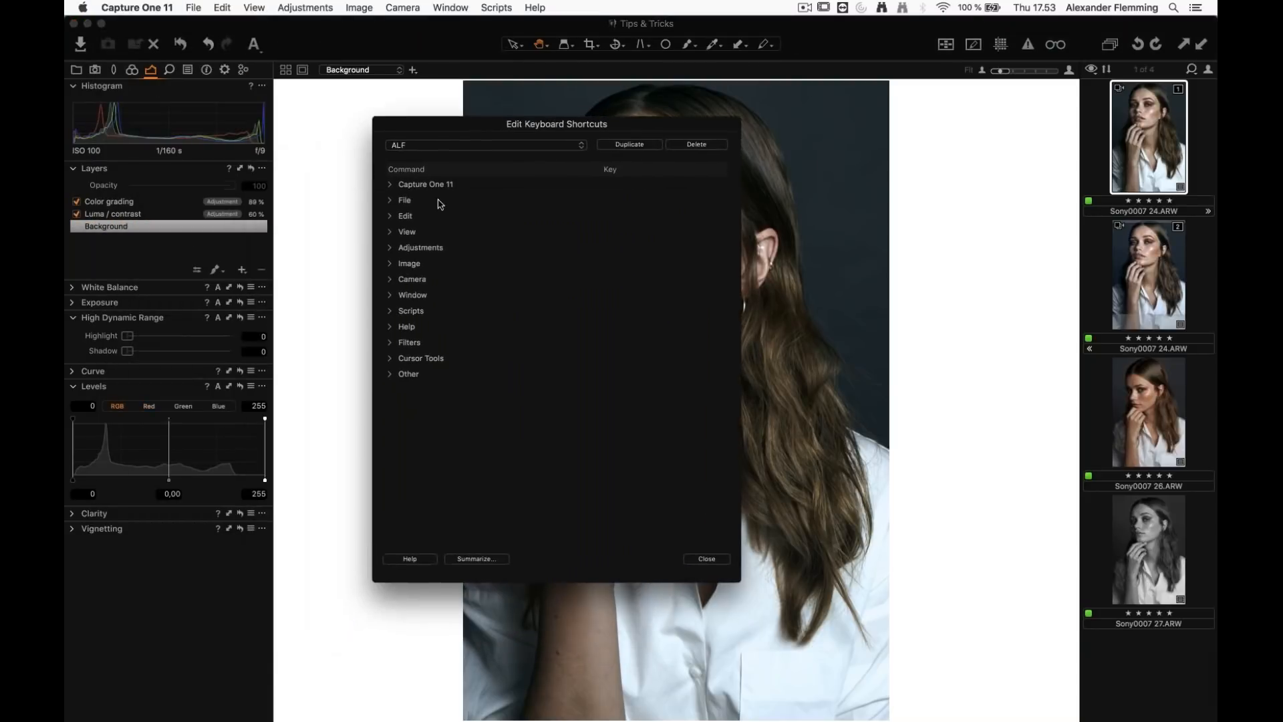
pyautogui.click(390, 381)
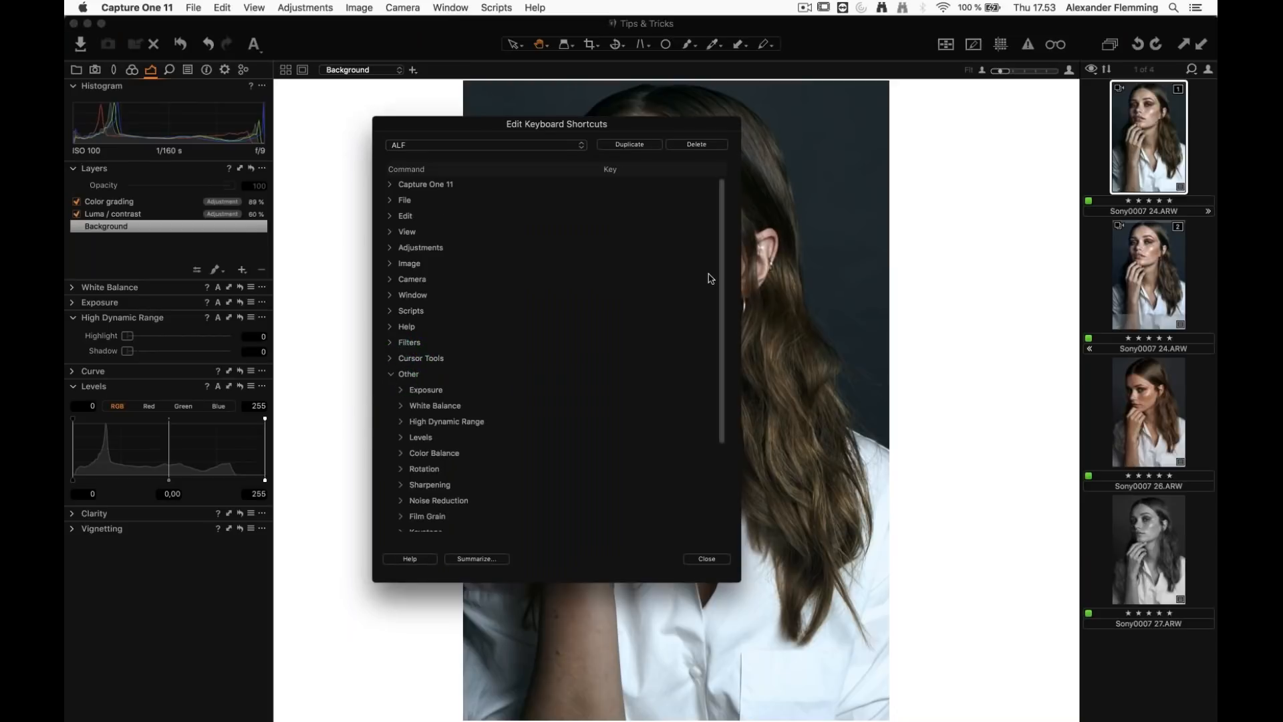
pyautogui.moveTo(719, 272); pyautogui.dragTo(707, 400)
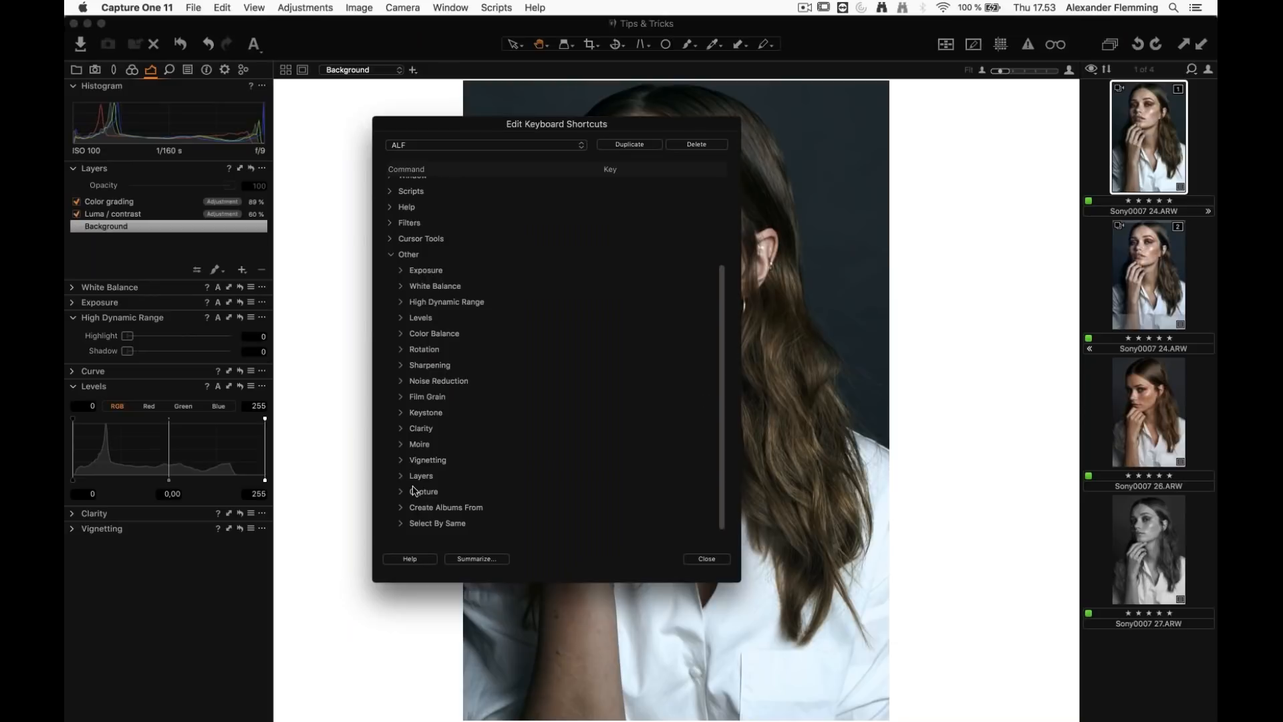
pyautogui.click(401, 475)
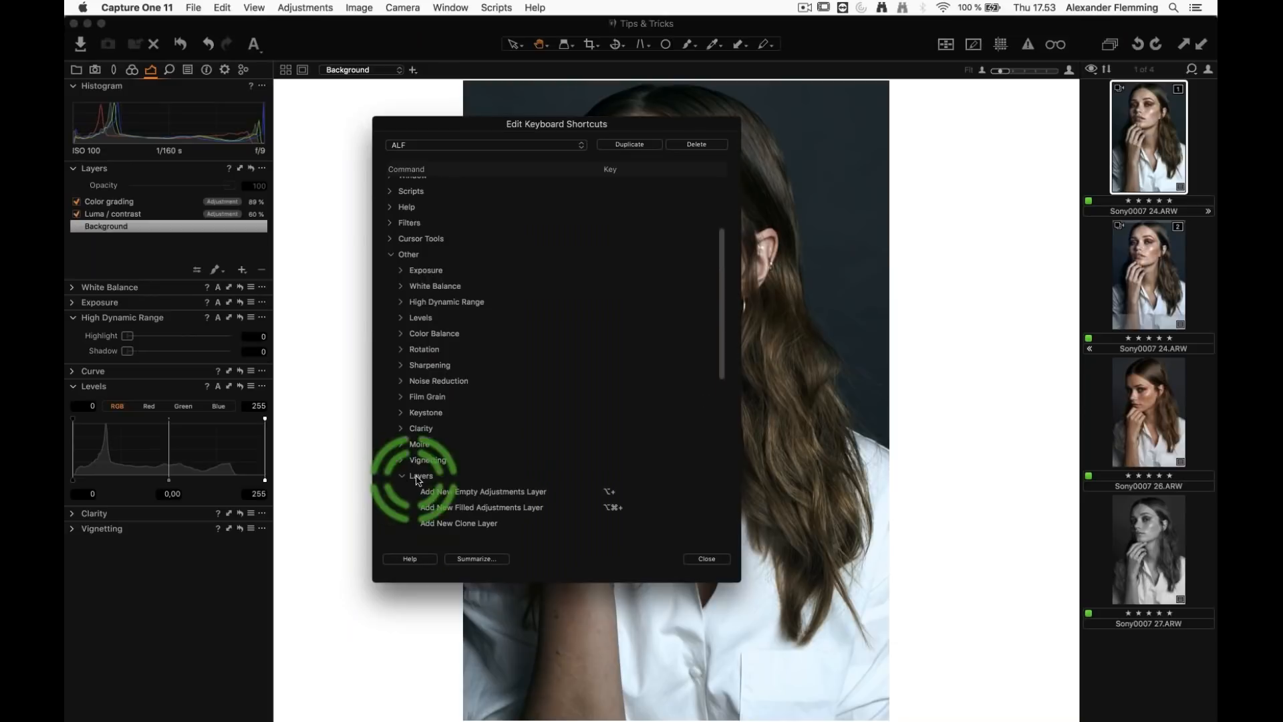
pyautogui.moveTo(722, 293); pyautogui.dragTo(695, 427)
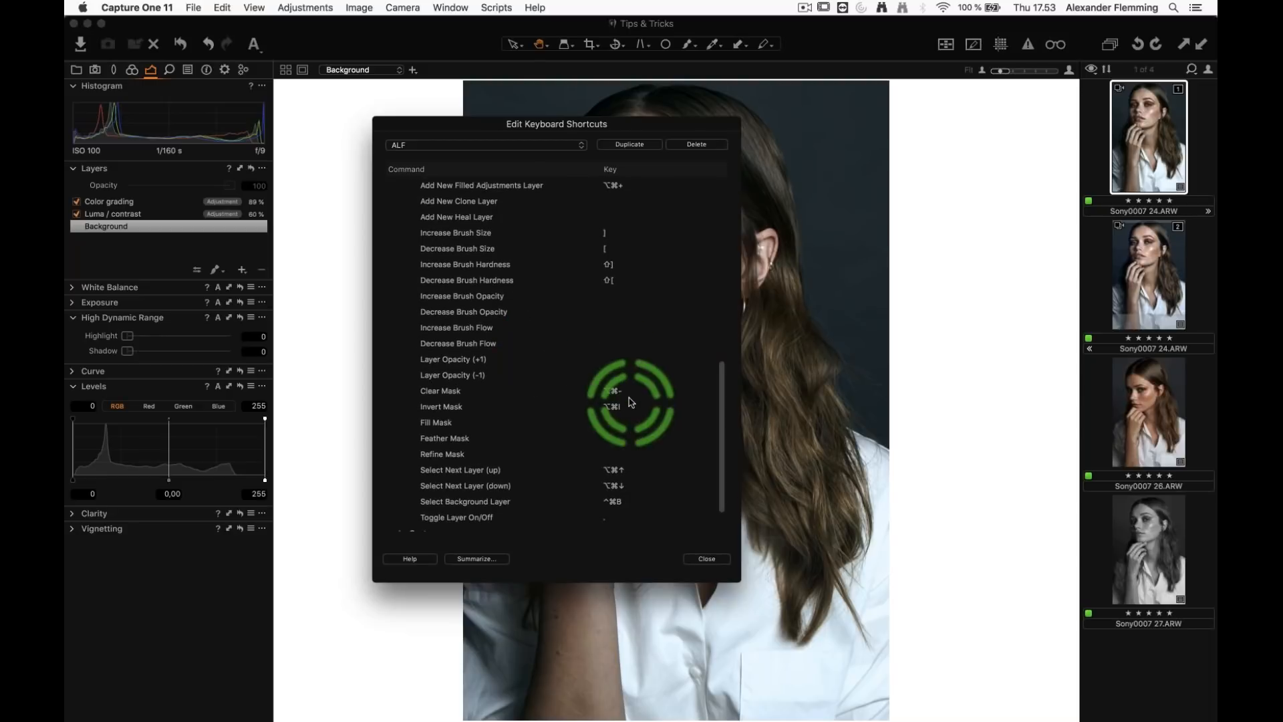
# Leave the shortcut editor and toggle the Color grading layer off and on to compare its effect on the portrait
pyautogui.moveTo(724, 404); pyautogui.dragTo(723, 420)
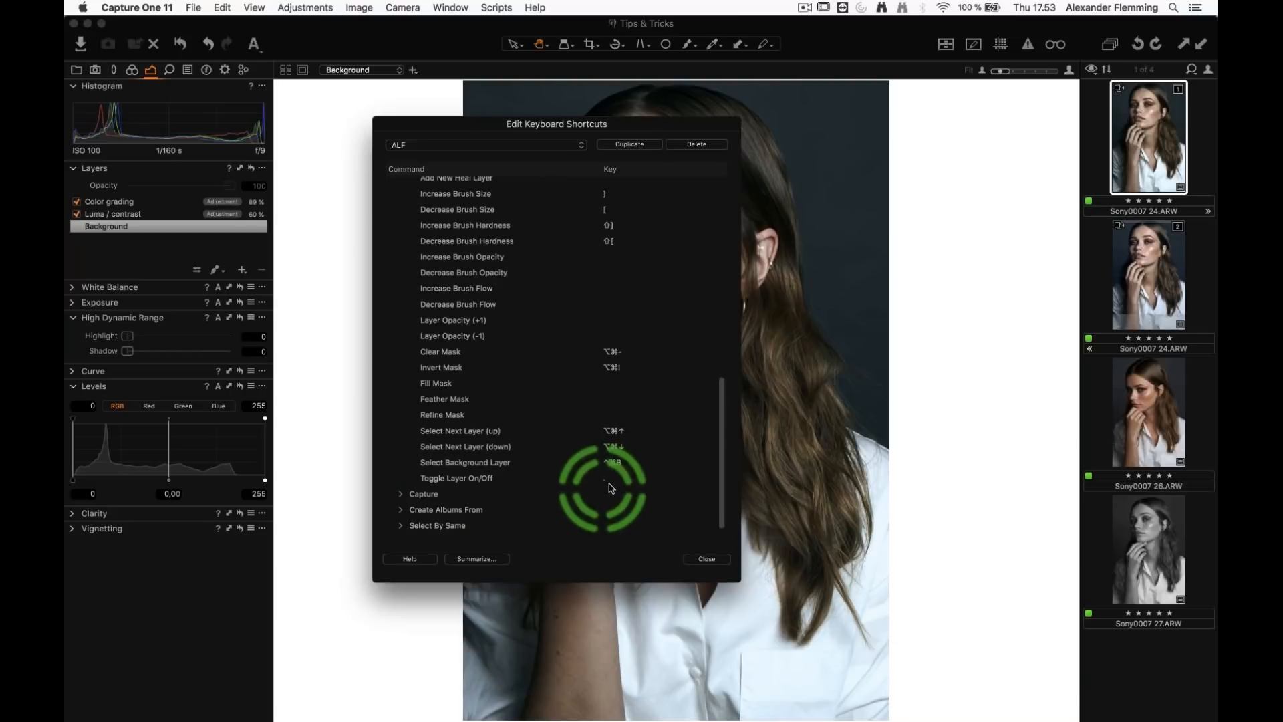
pyautogui.click(706, 558)
pyautogui.click(115, 203)
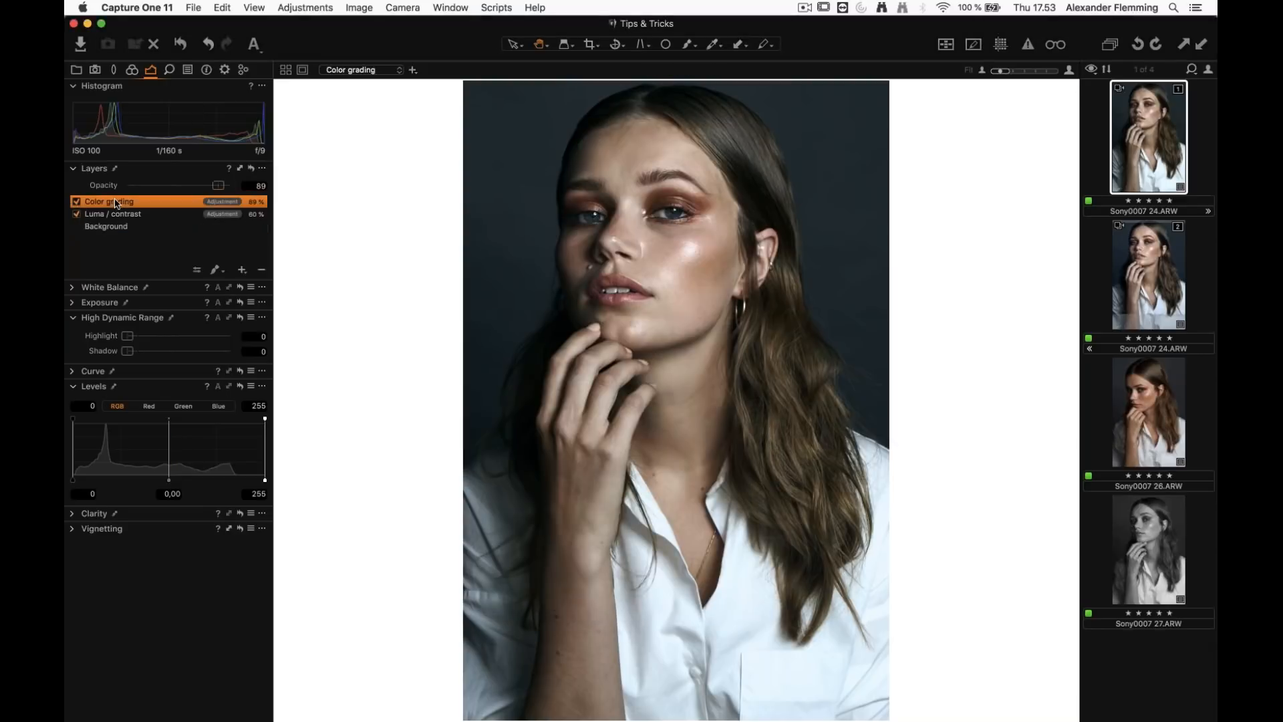
pyautogui.press('l')
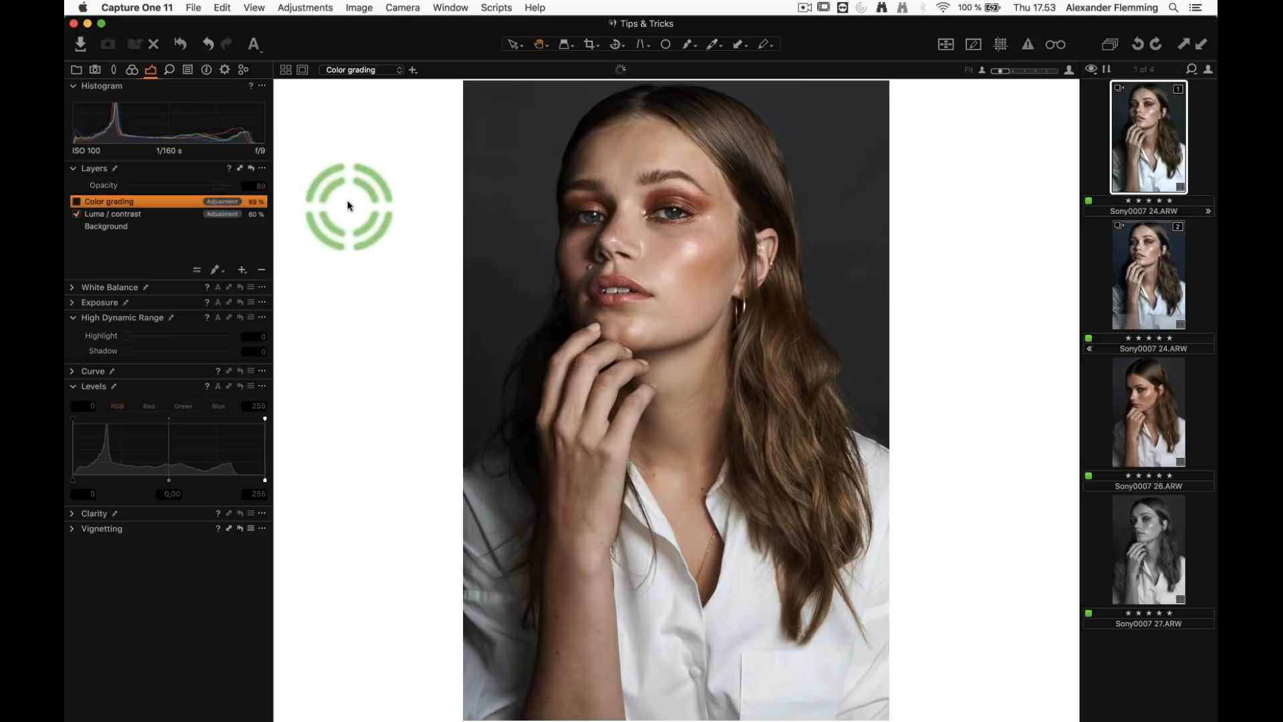
pyautogui.press('l')
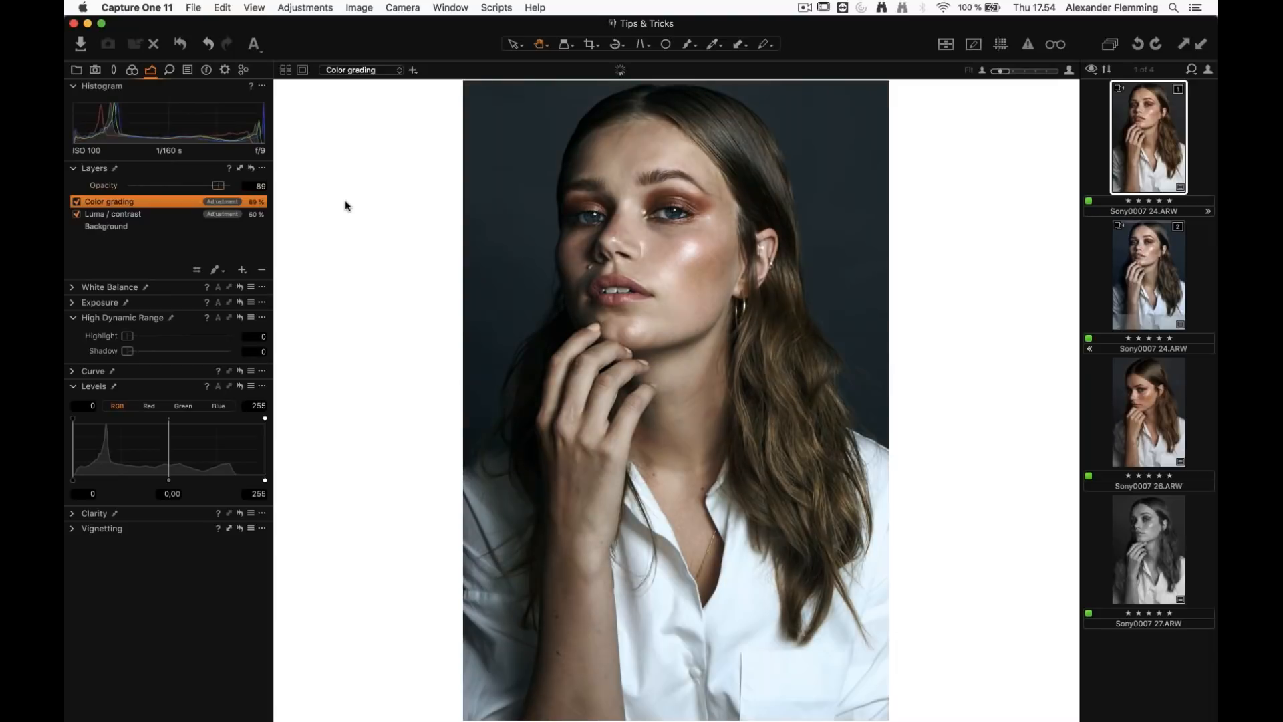
# Reopen the keyboard shortcut editor and examine the Layers shortcuts, from adding adjustment layers to Toggle Layer On/Off
pyautogui.click(132, 8)
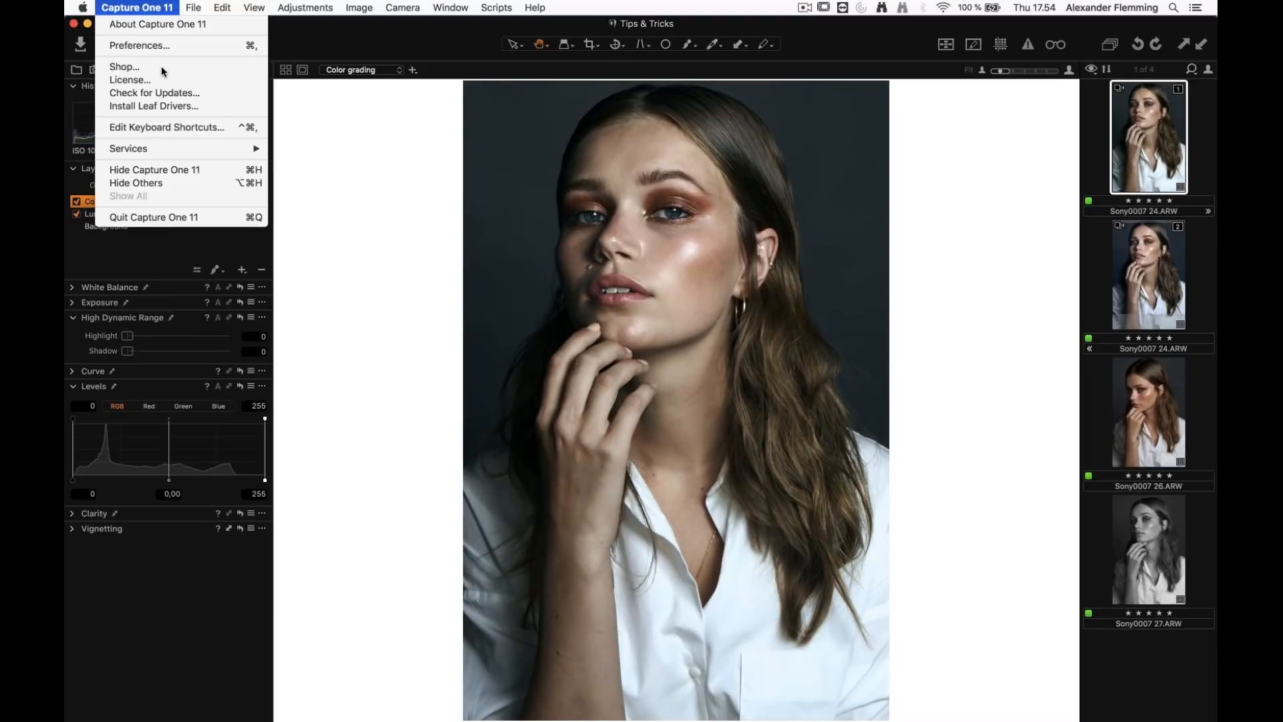
pyautogui.click(167, 125)
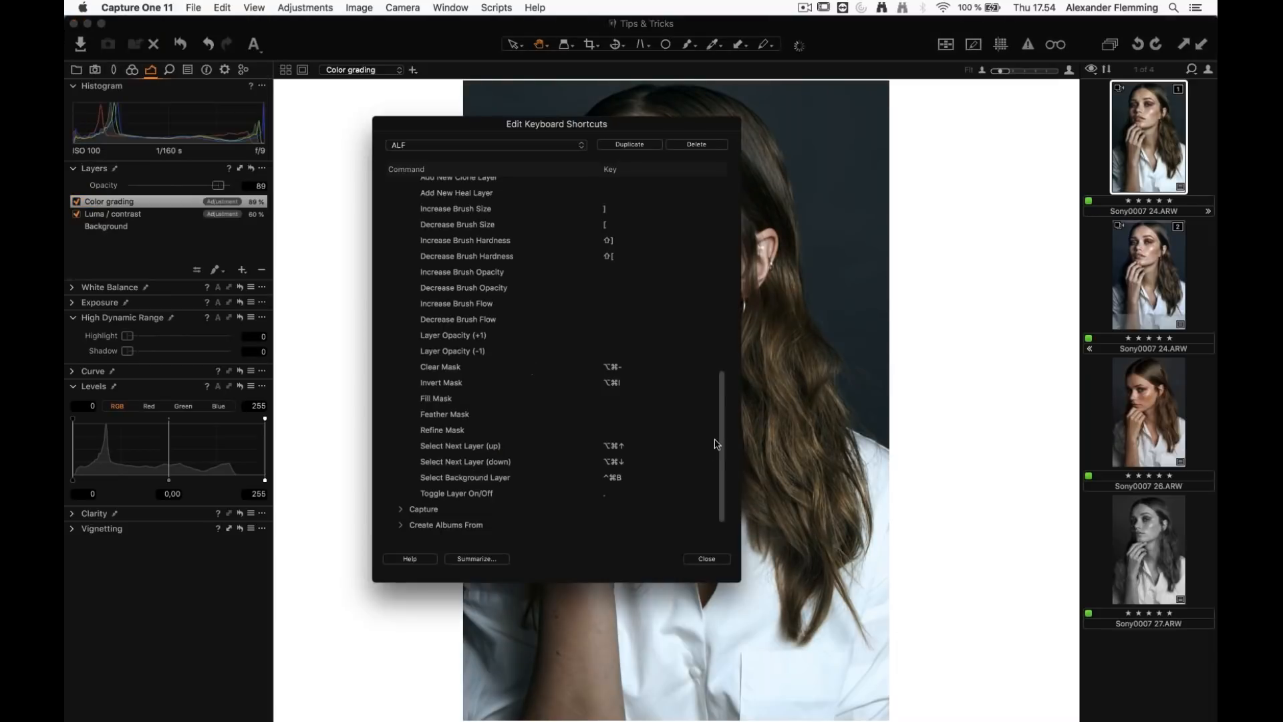
pyautogui.scroll(-2, 721, 435)
pyautogui.scroll(4, 721, 431)
pyautogui.click(434, 414)
pyautogui.click(513, 317)
pyautogui.moveTo(722, 379); pyautogui.dragTo(721, 349)
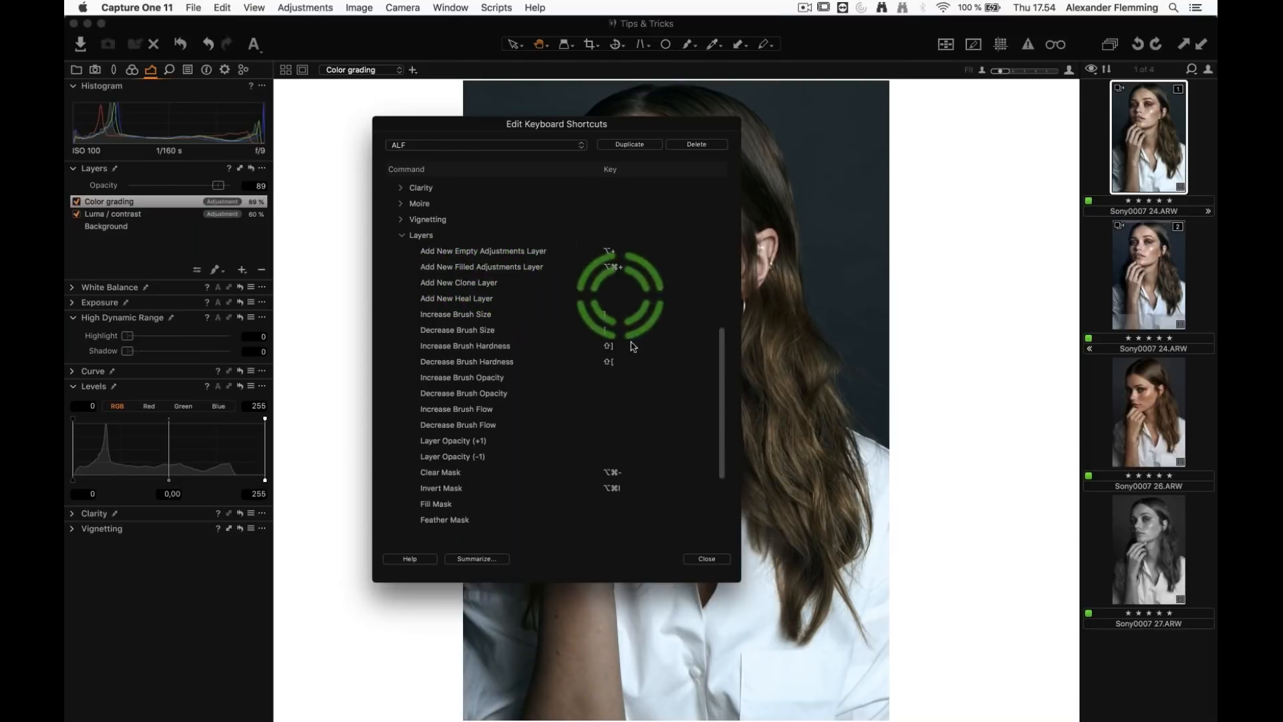
pyautogui.moveTo(722, 375); pyautogui.dragTo(721, 391)
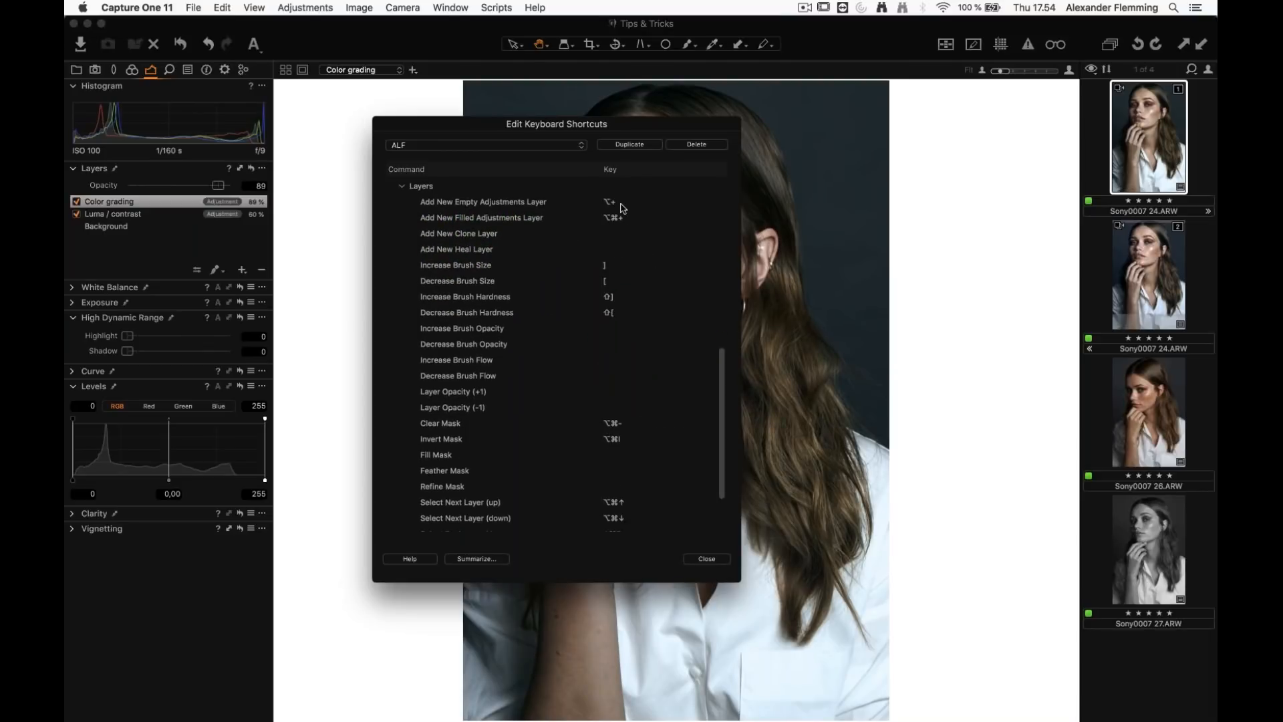
pyautogui.moveTo(722, 400); pyautogui.dragTo(722, 439)
pyautogui.moveTo(719, 383); pyautogui.dragTo(722, 401)
pyautogui.scroll(3, 721, 401)
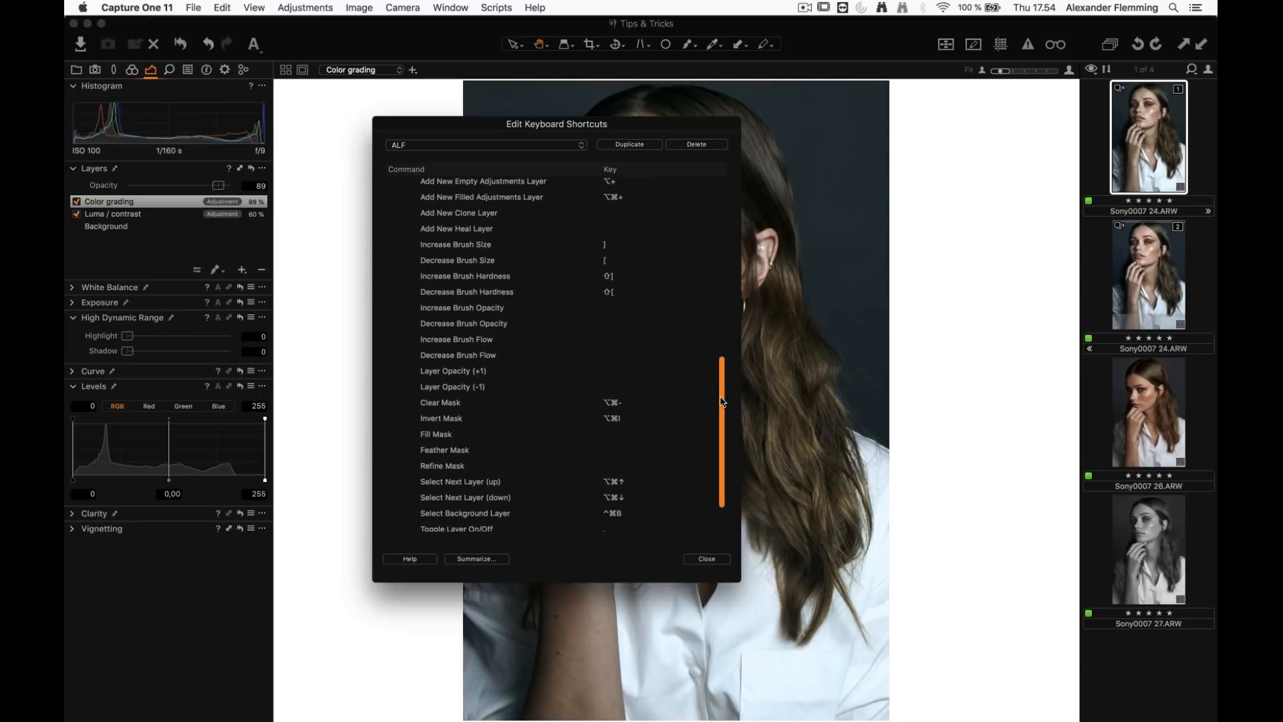
pyautogui.scroll(-1, 721, 401)
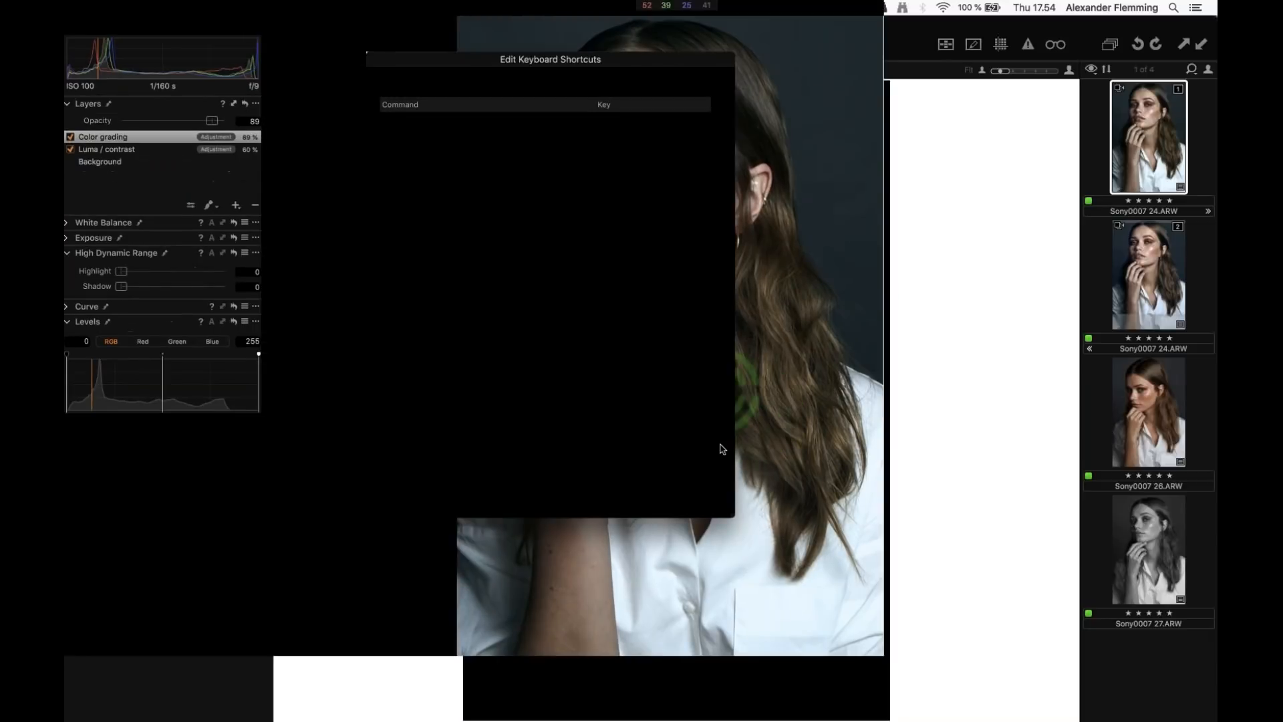
pyautogui.moveTo(719, 450); pyautogui.dragTo(731, 475)
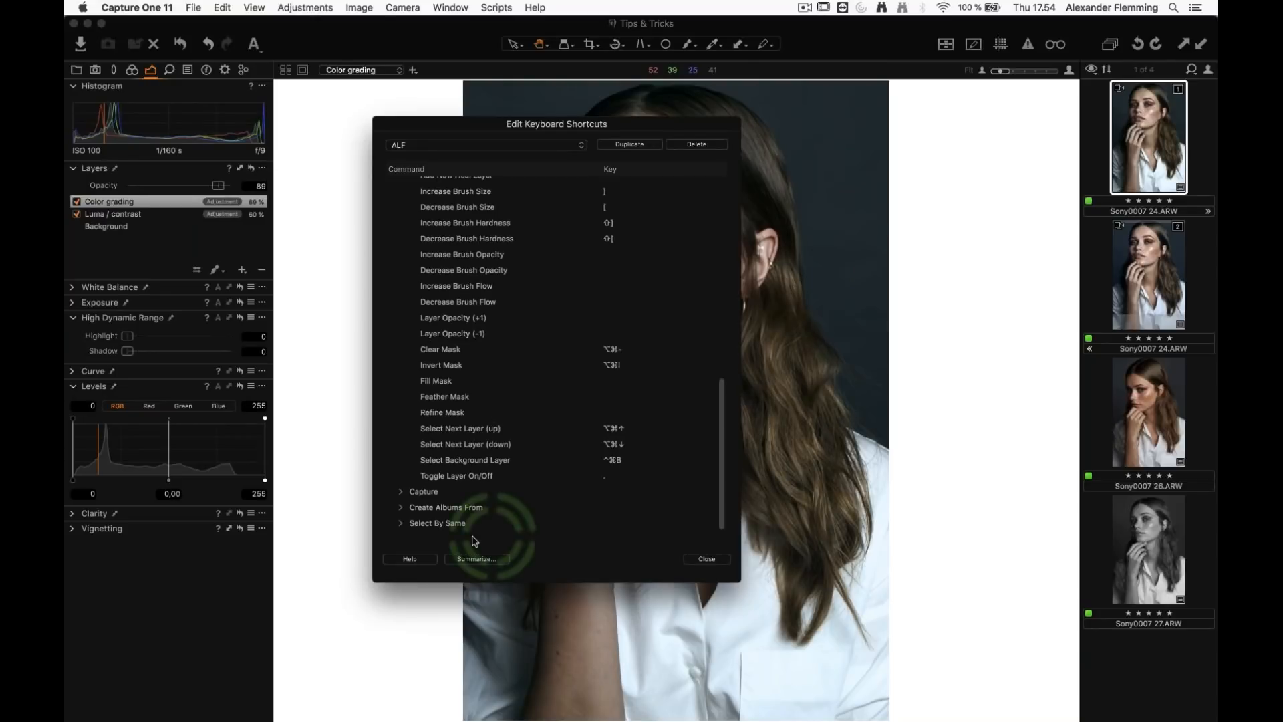
# Generate a summary of all keyboard shortcuts, read through it in the browser, and close both the summary and the shortcut editor
pyautogui.click(474, 559)
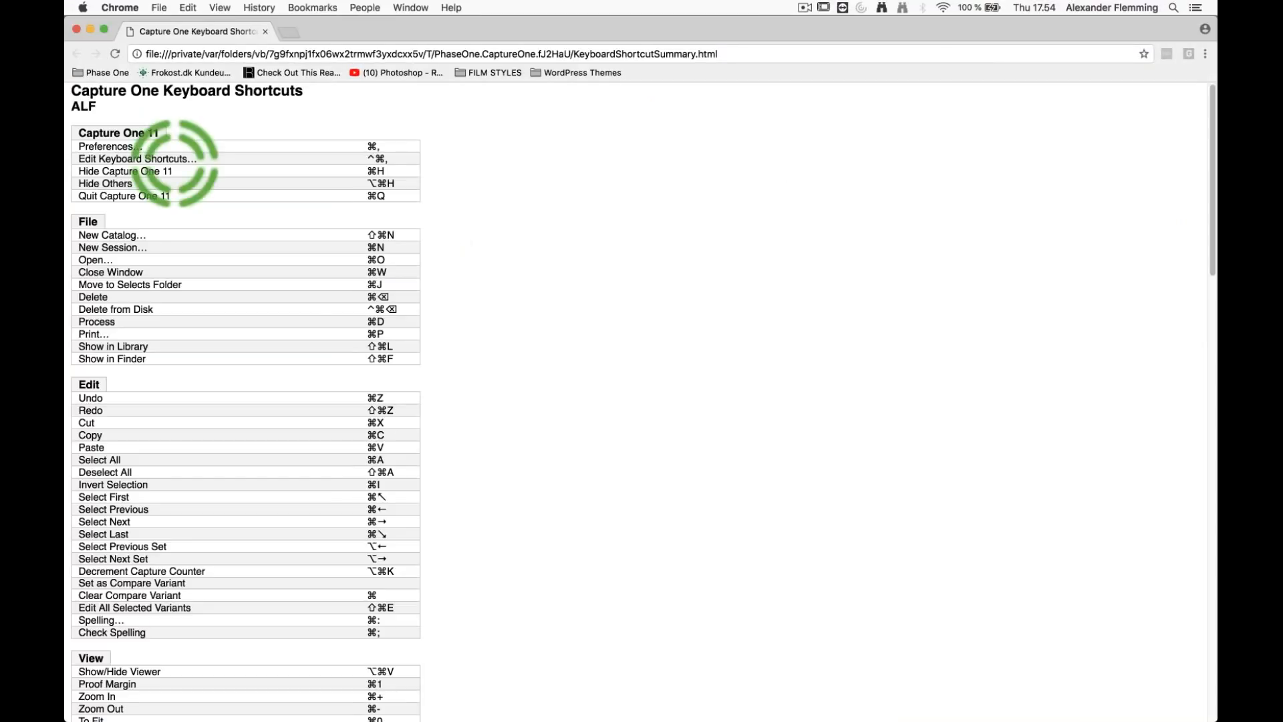
pyautogui.scroll(-10, 357, 327)
pyautogui.scroll(-8, 358, 327)
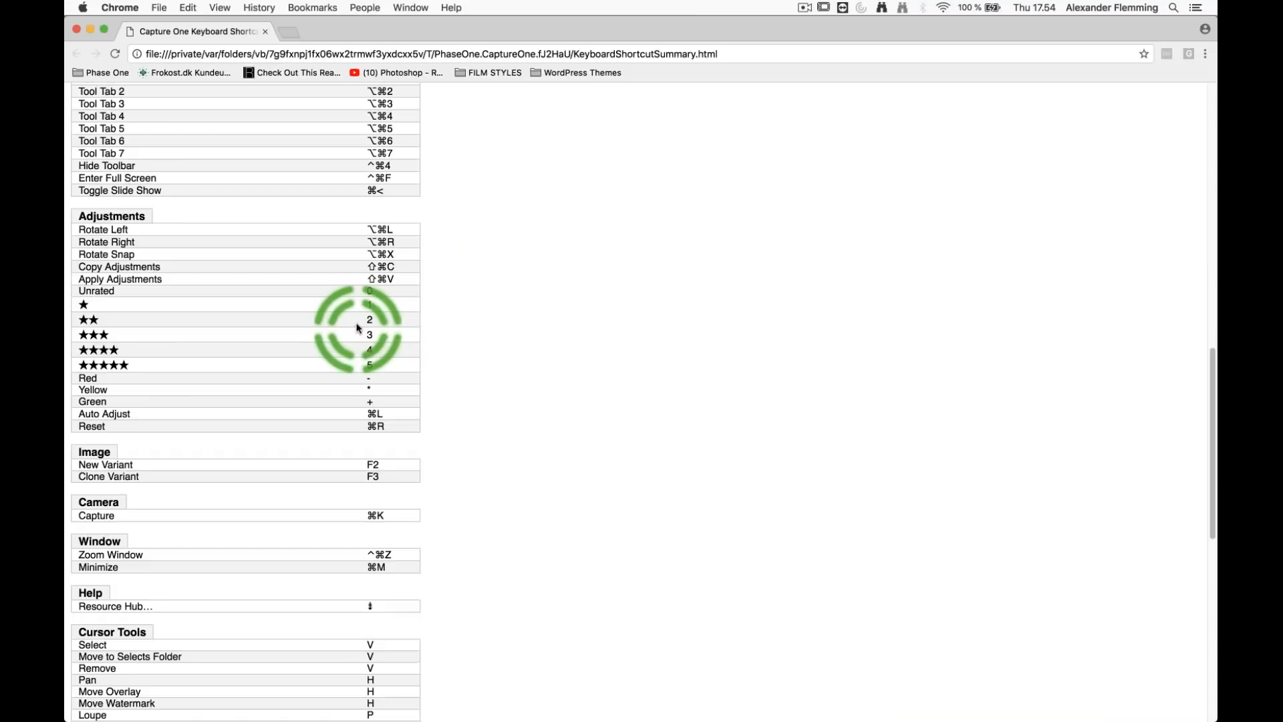
pyautogui.scroll(-12, 481, 361)
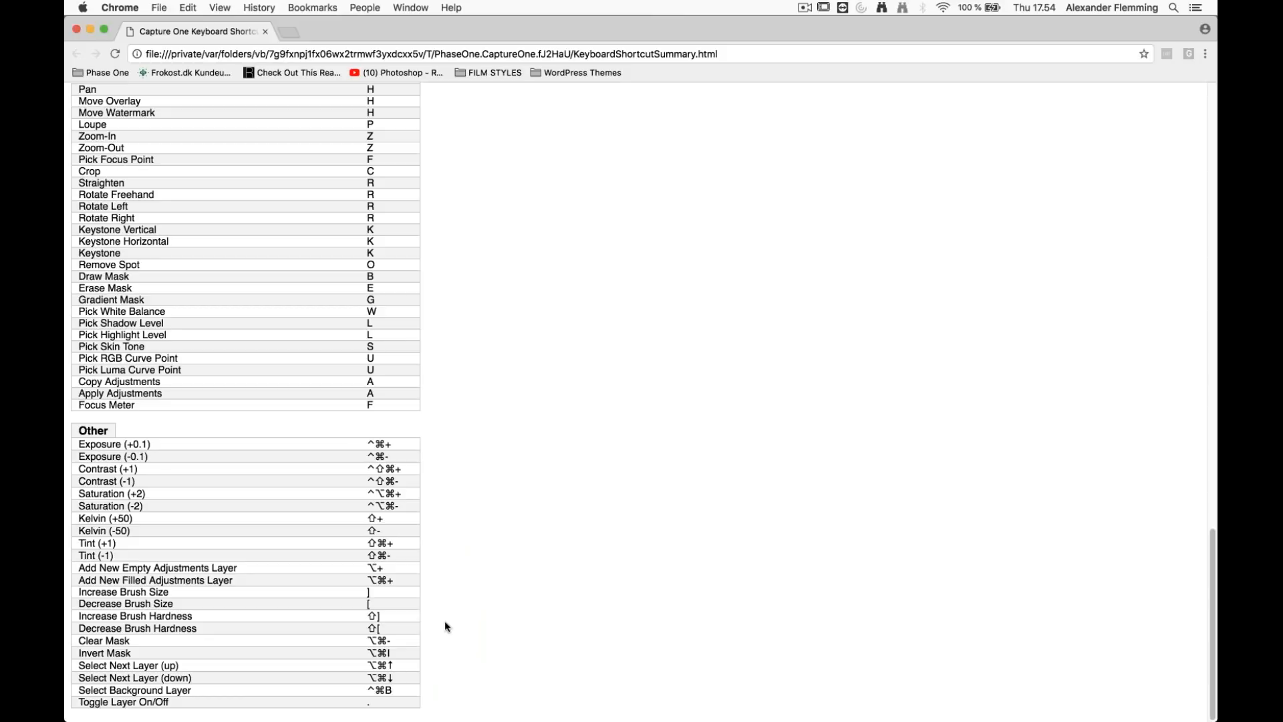
pyautogui.scroll(1, 419, 560)
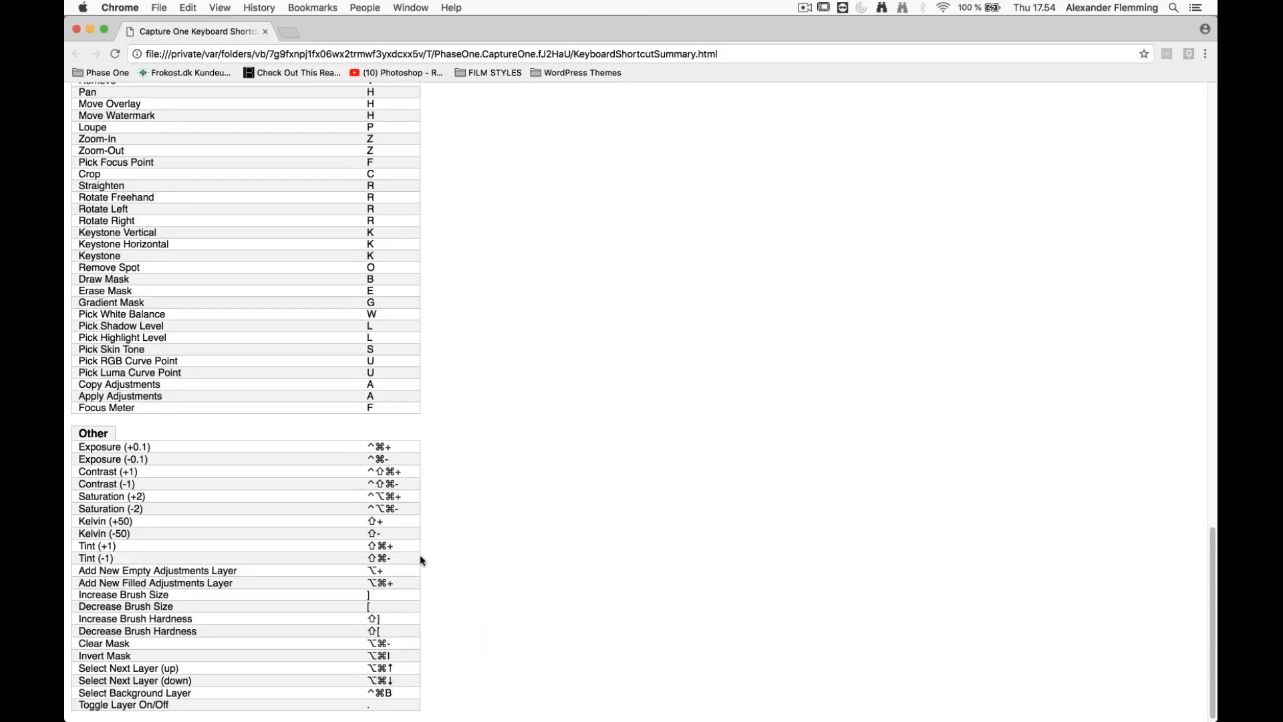
pyautogui.scroll(15, 420, 557)
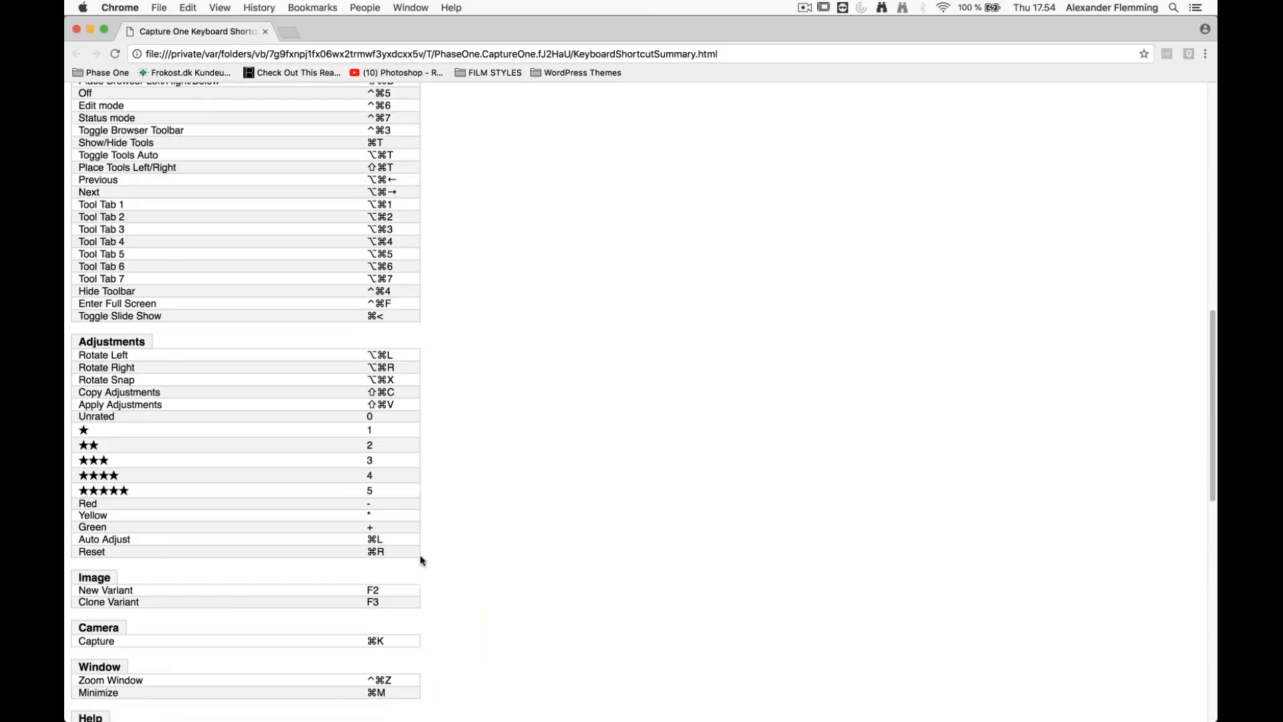
pyautogui.scroll(6, 420, 555)
pyautogui.click(265, 31)
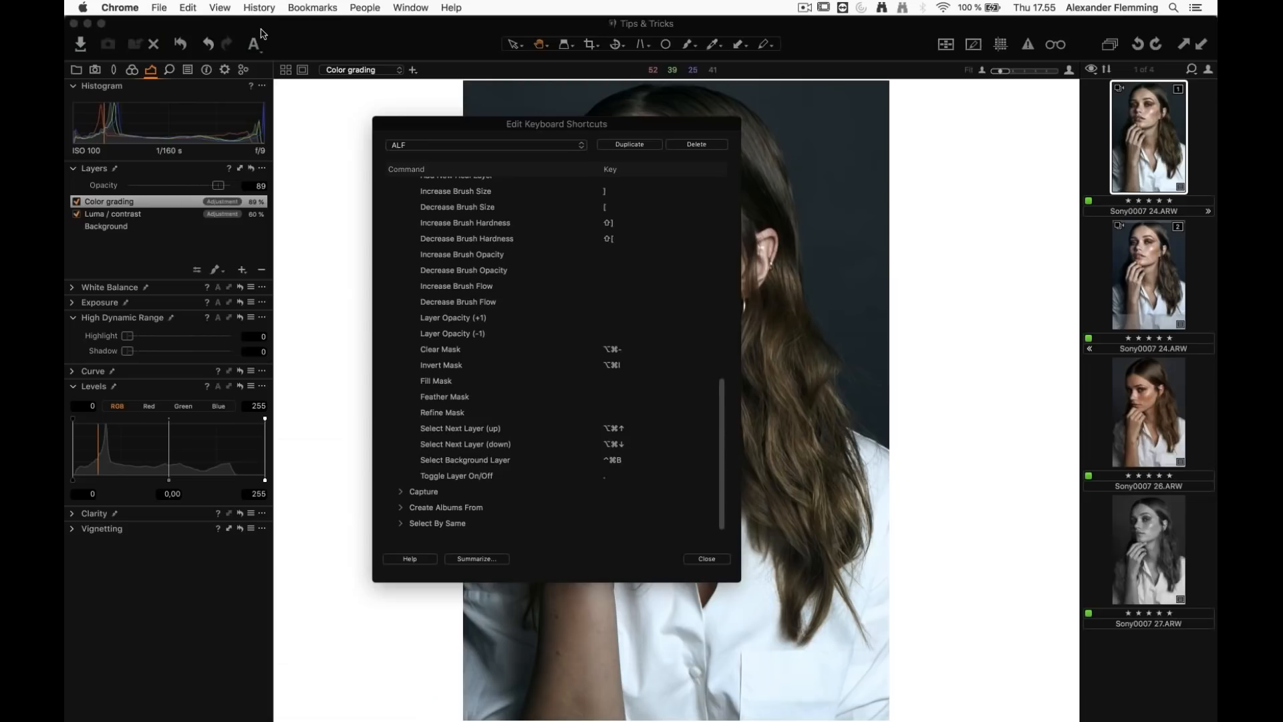
pyautogui.moveTo(436, 131); pyautogui.dragTo(508, 118)
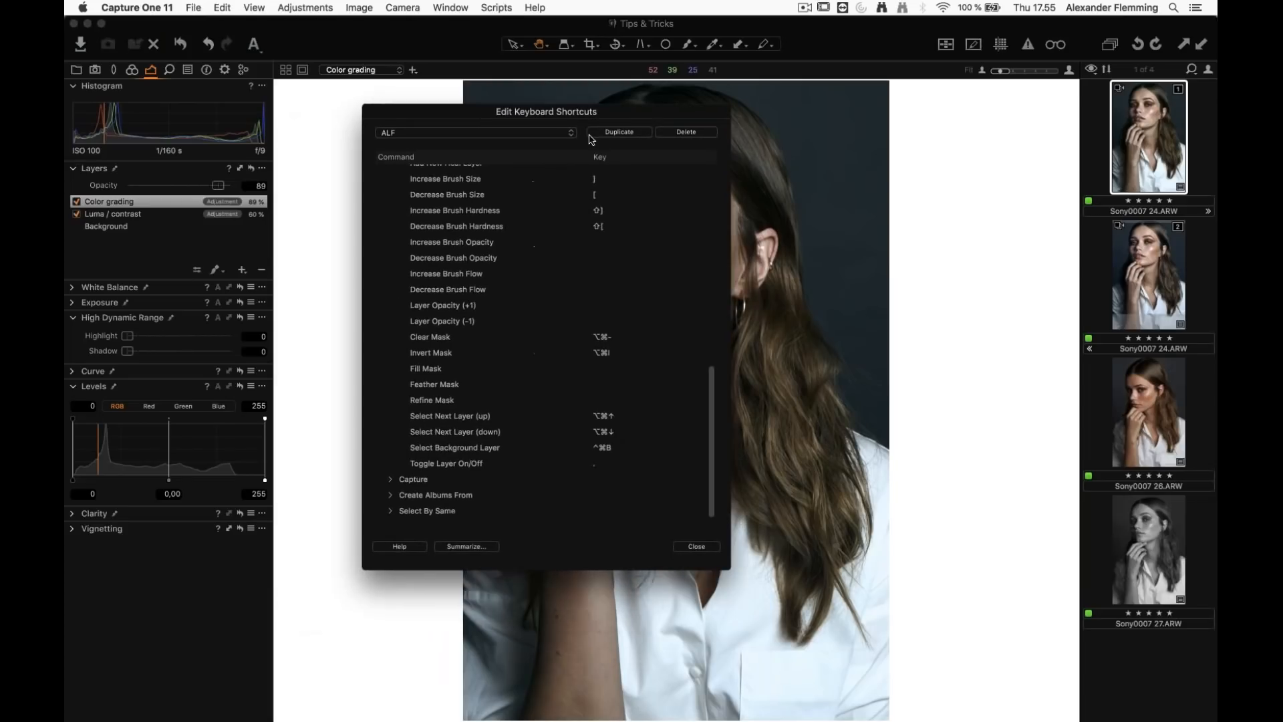
pyautogui.click(701, 545)
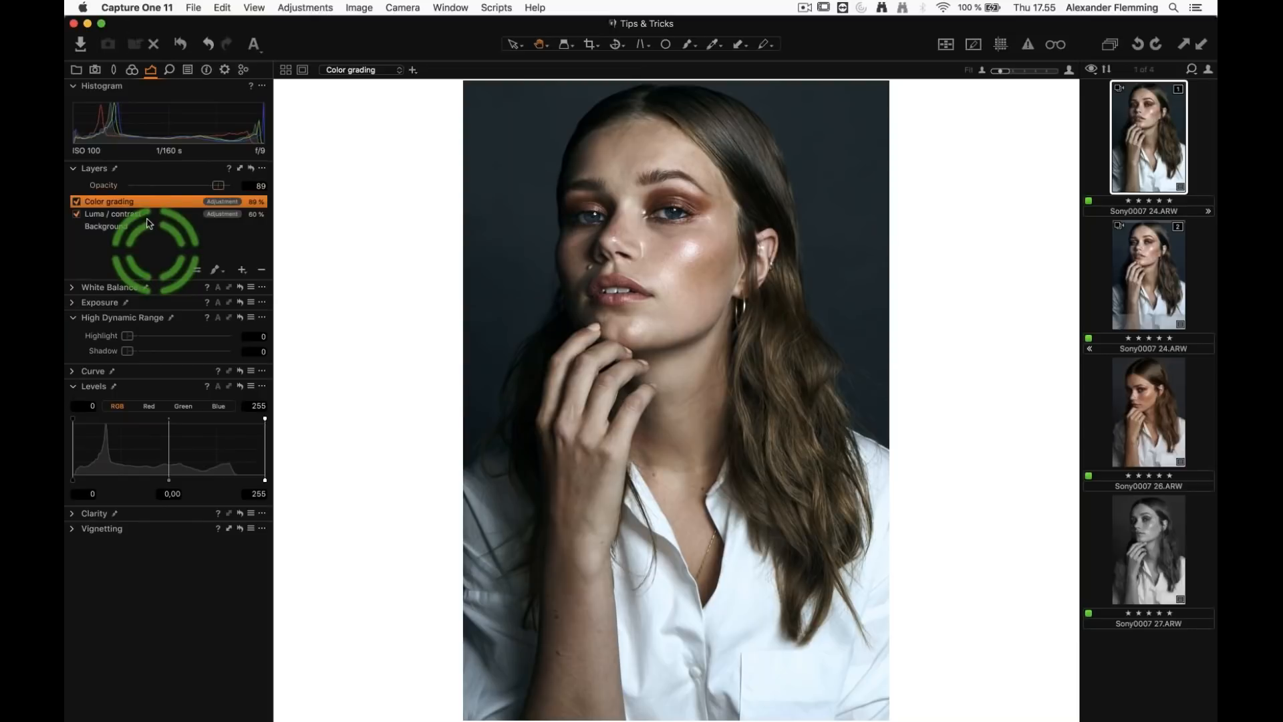
# Display the Color grading layer's mask over the portrait and hide it again
pyautogui.click(241, 273)
pyautogui.click(242, 274)
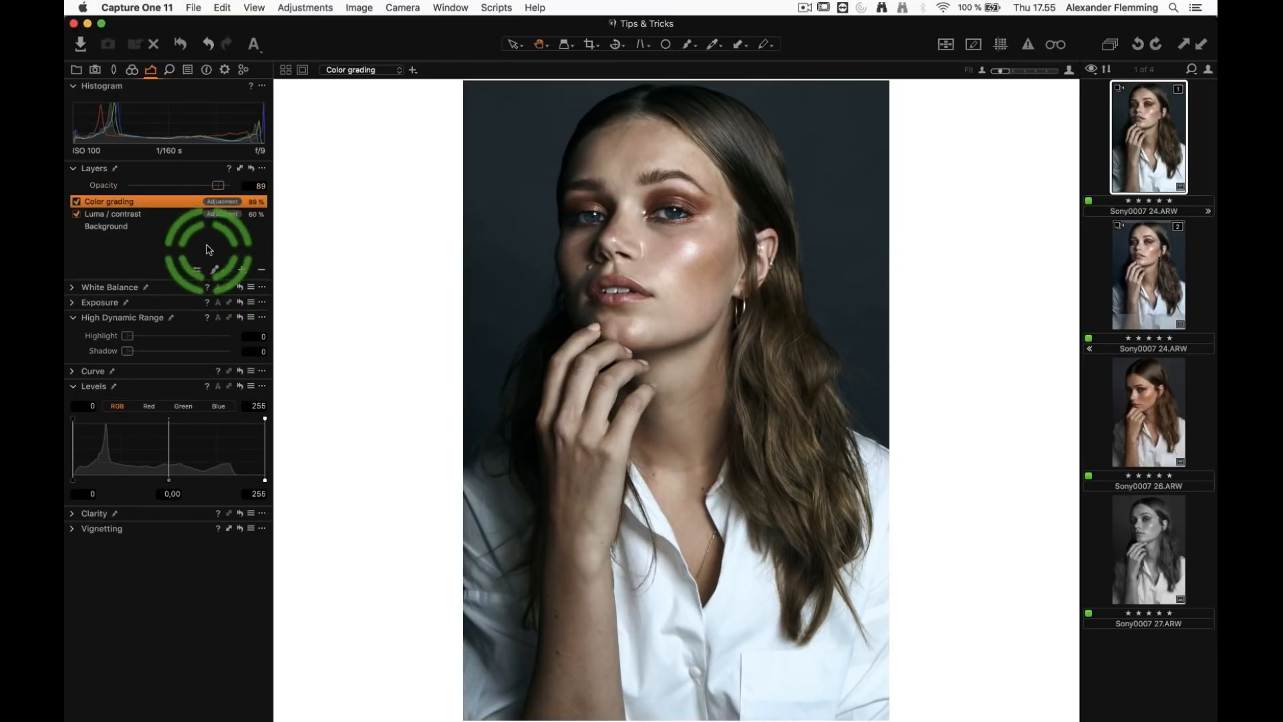
pyautogui.press('m')
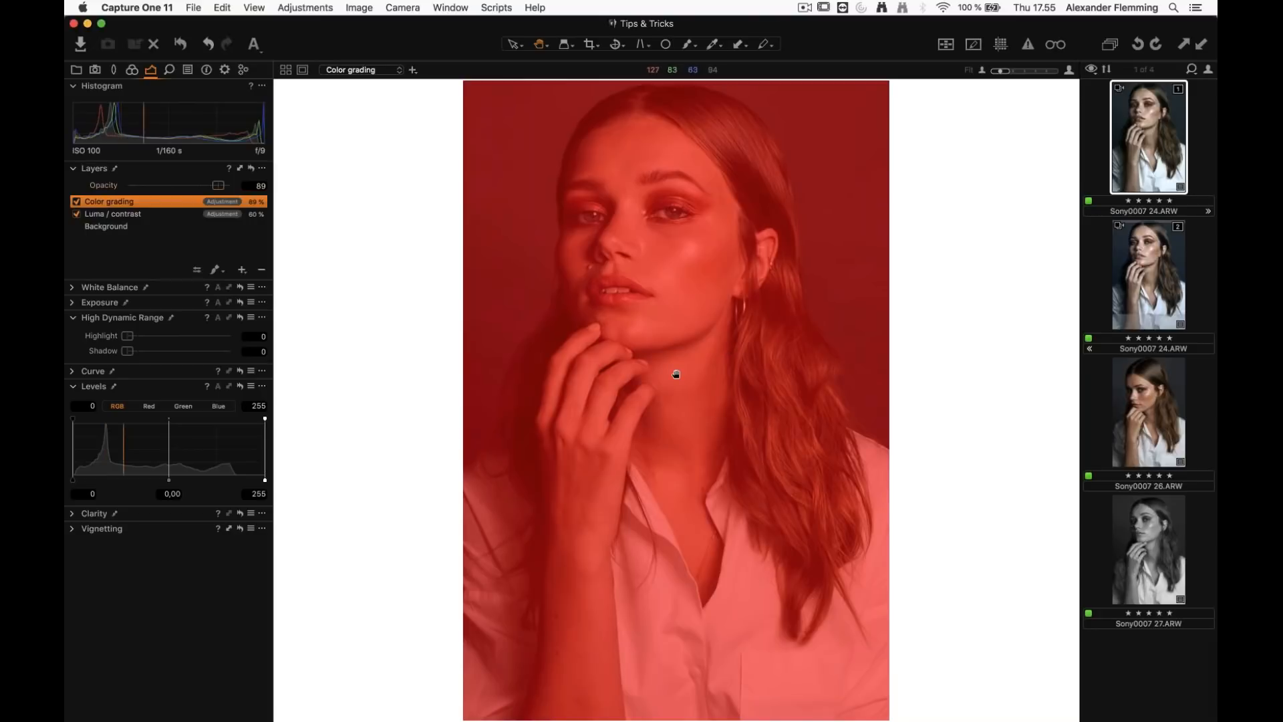
pyautogui.press('m')
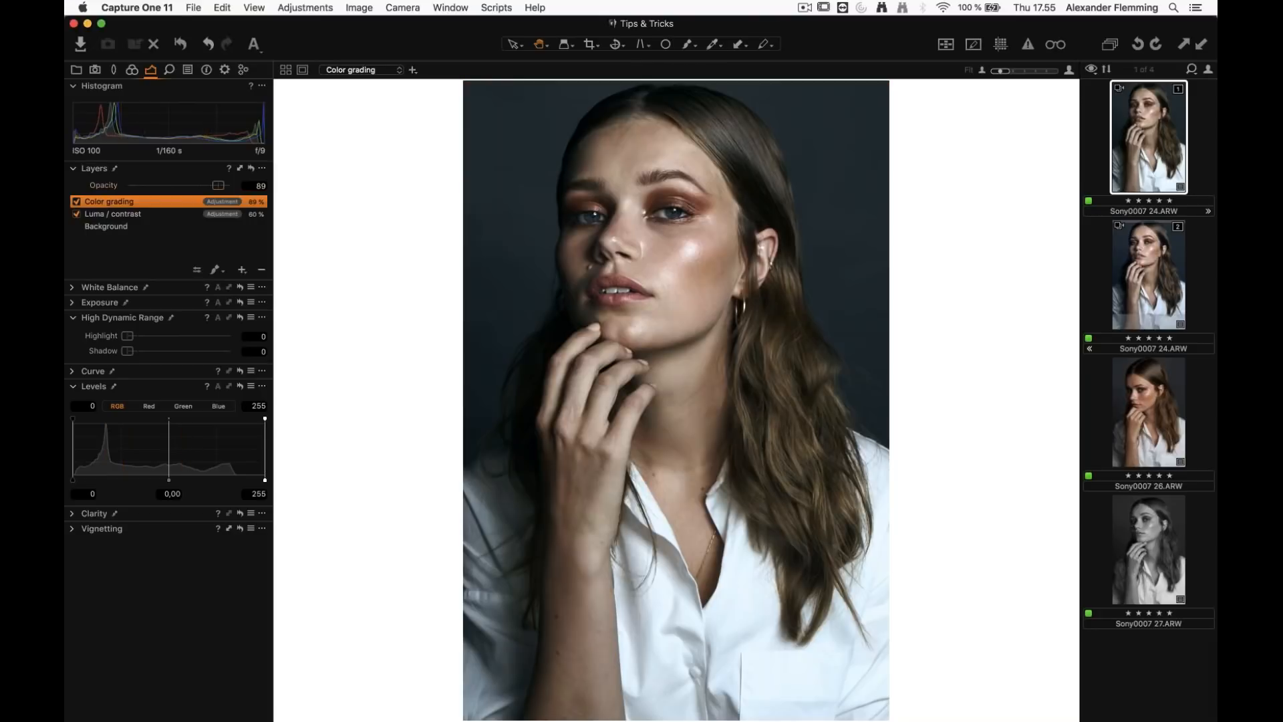
# Add a new adjustment layer with its mask copied from the Luma / contrast layer, and display that mask
pyautogui.click(242, 271)
pyautogui.click(174, 203)
pyautogui.rightClick(173, 204)
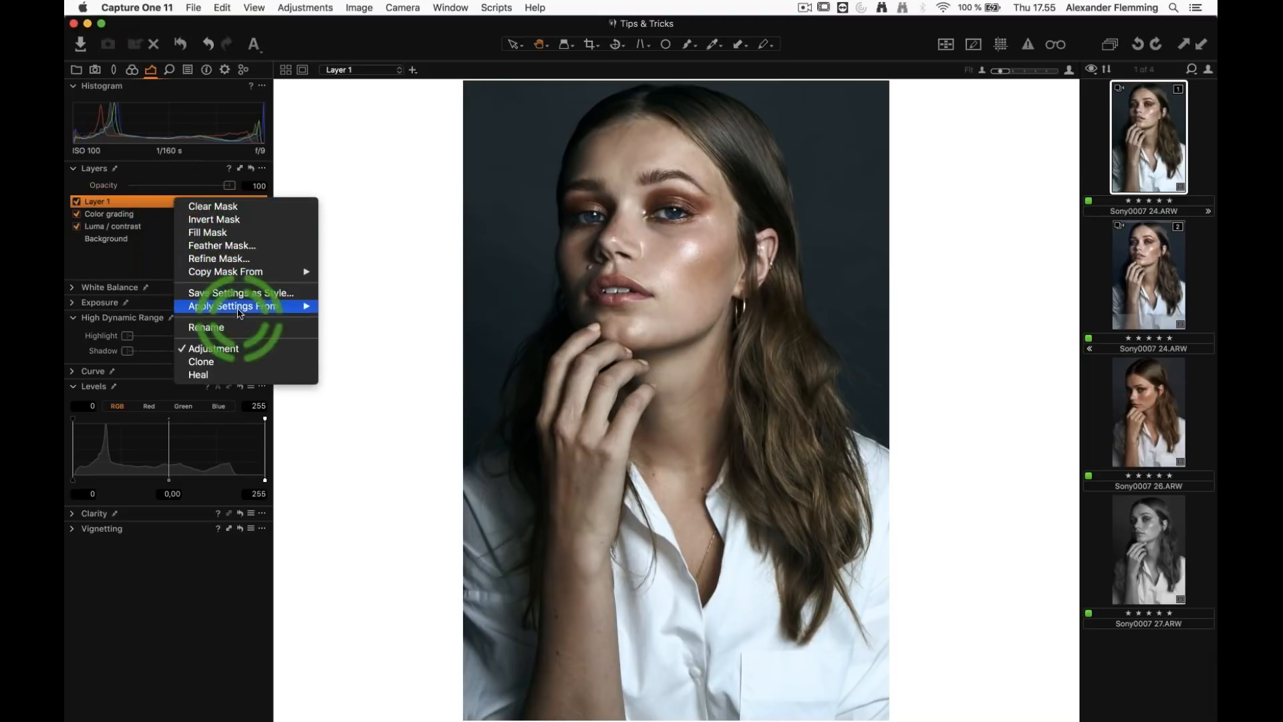
pyautogui.moveTo(250, 274)
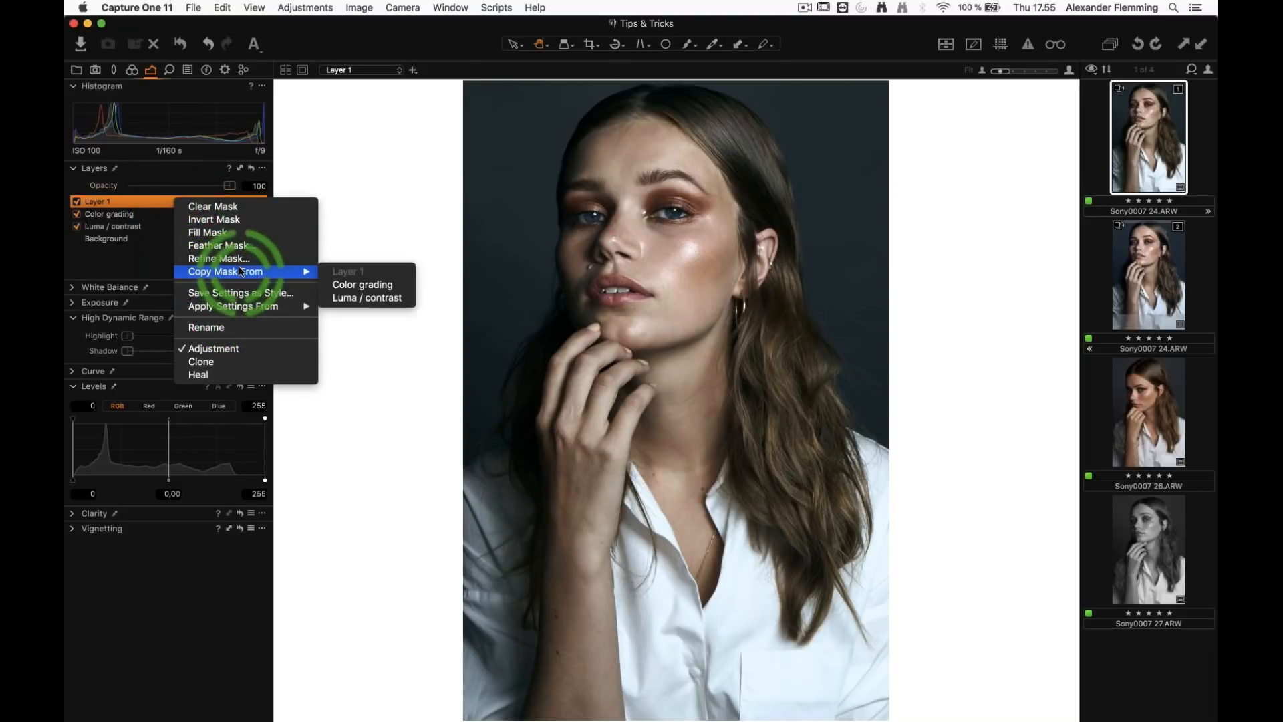
pyautogui.click(383, 299)
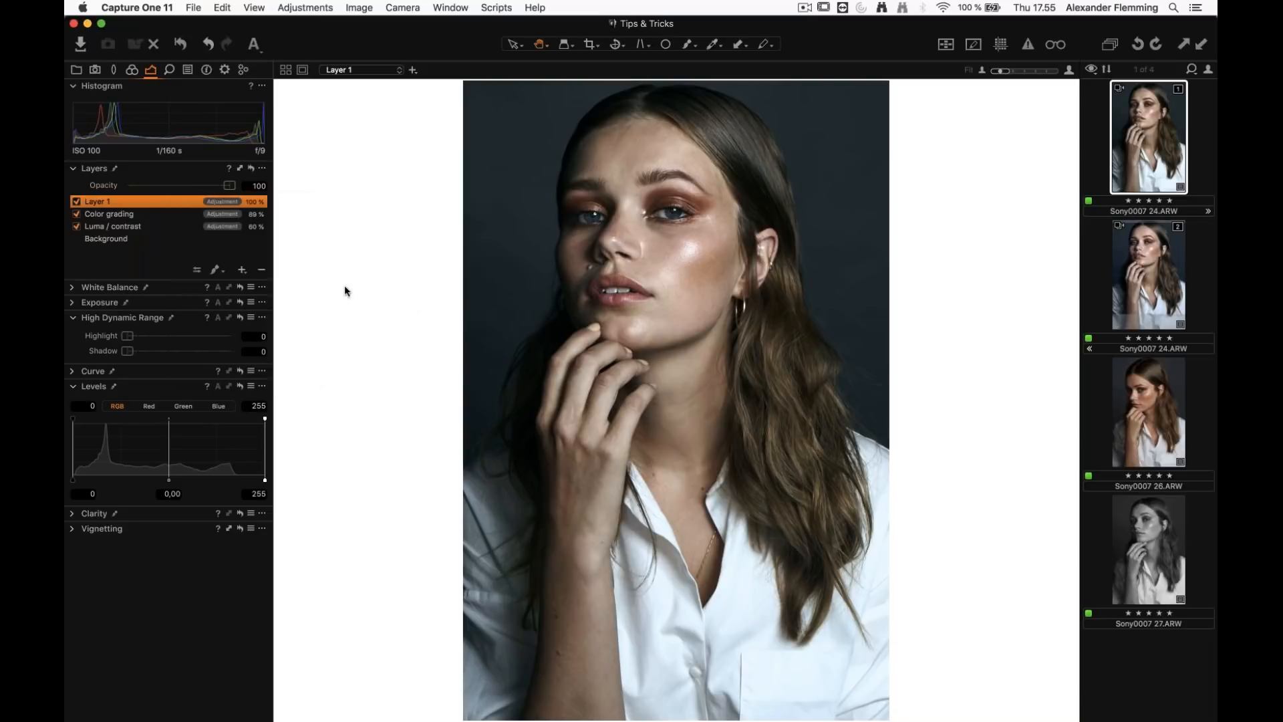
pyautogui.click(172, 229)
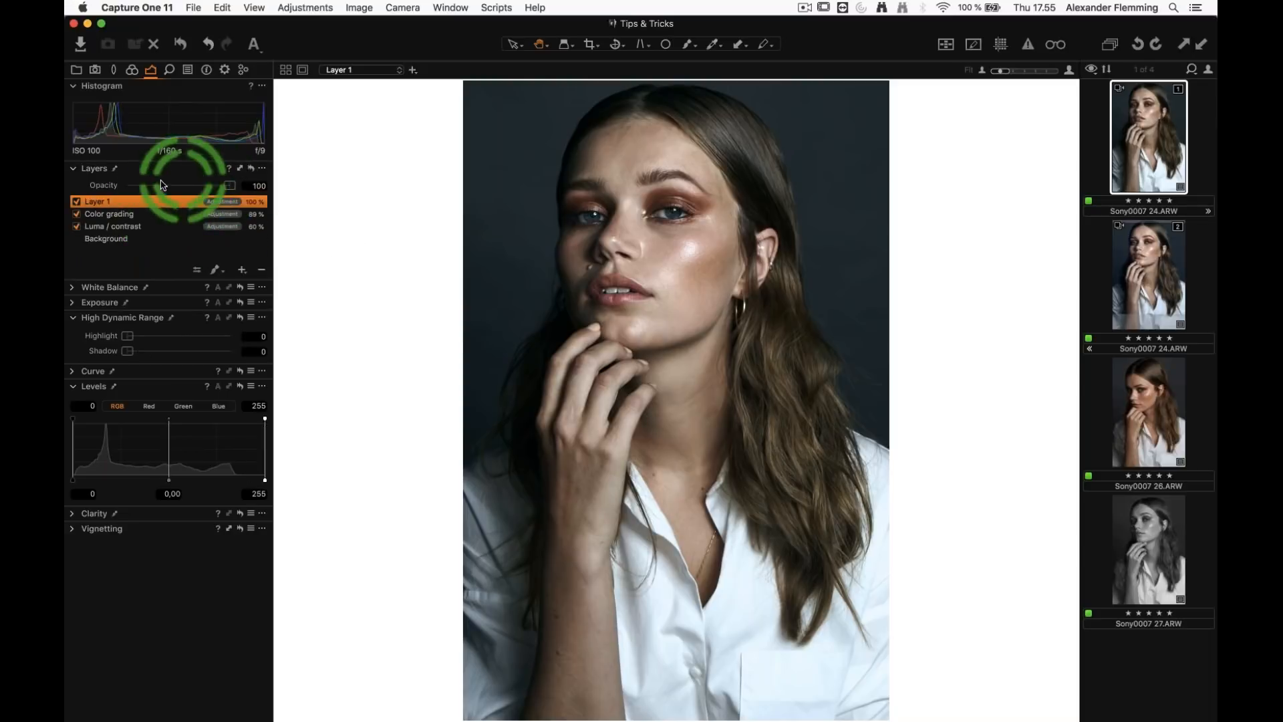
pyautogui.press('m')
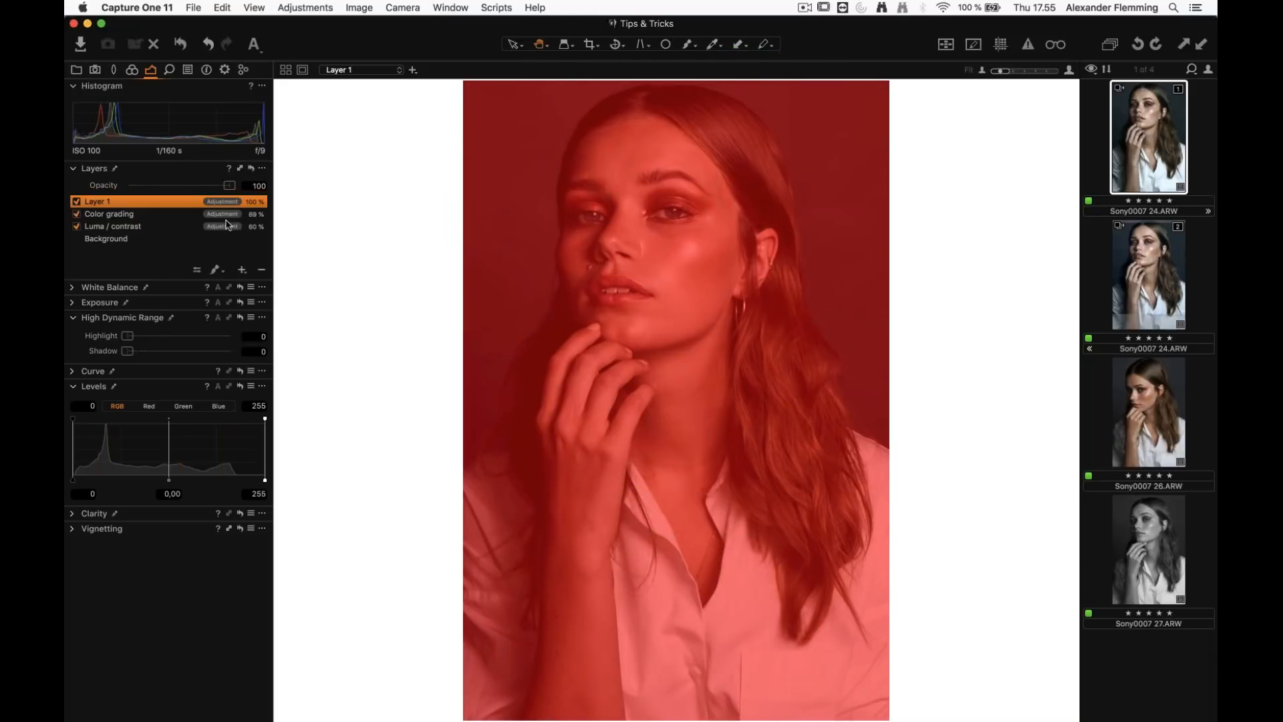
# Invert Layer 1's mask and brush a rough zigzag mask across the face, hand, neck and hair
pyautogui.rightClick(177, 203)
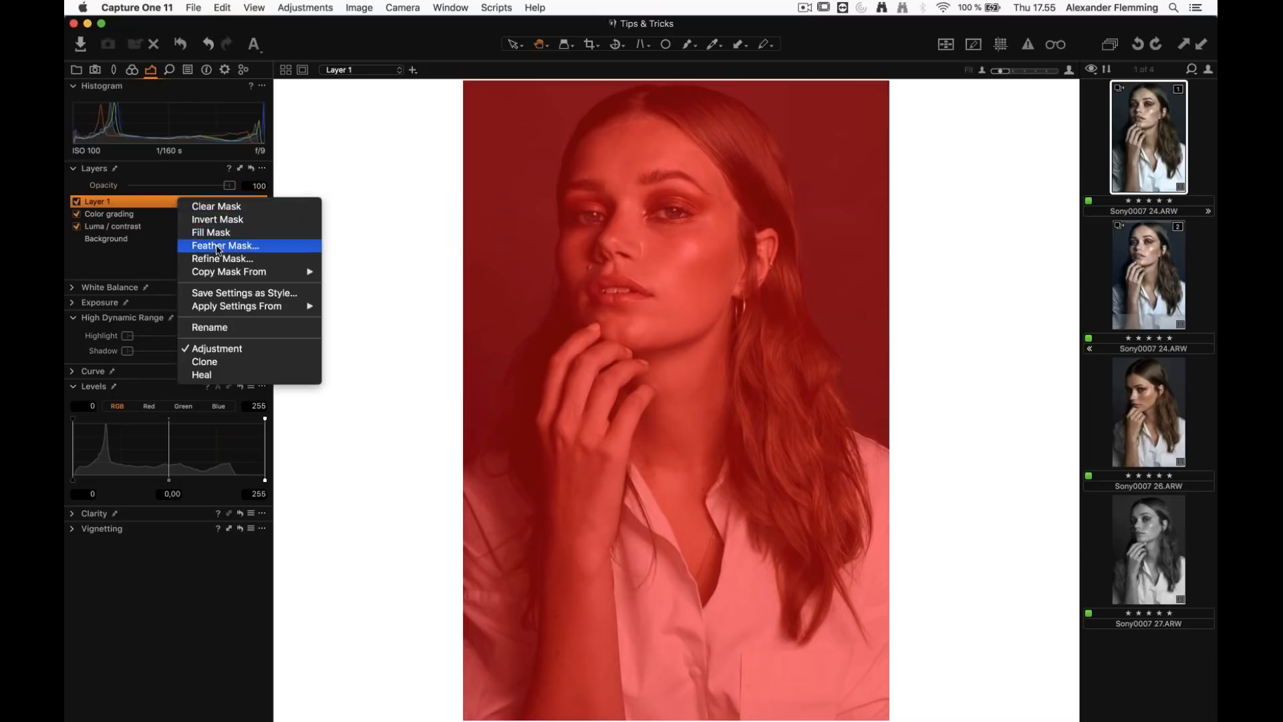
pyautogui.click(219, 218)
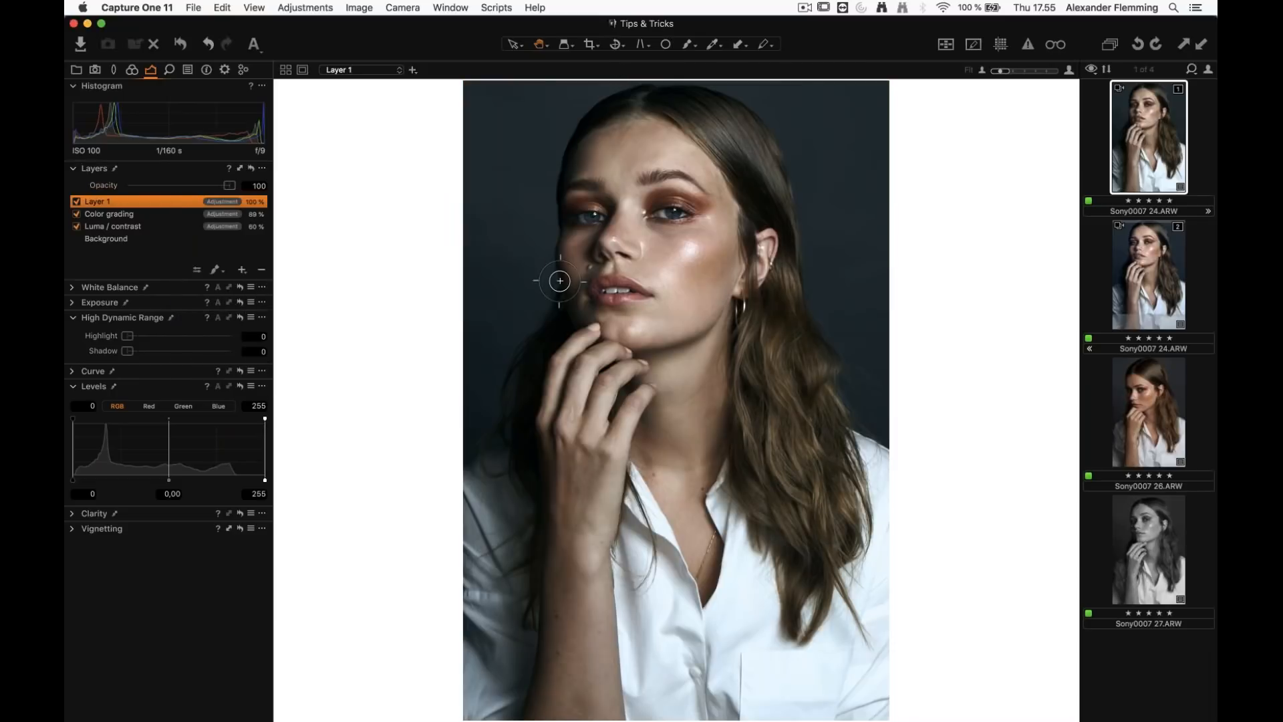
pyautogui.press('b')
pyautogui.rightClick(642, 337)
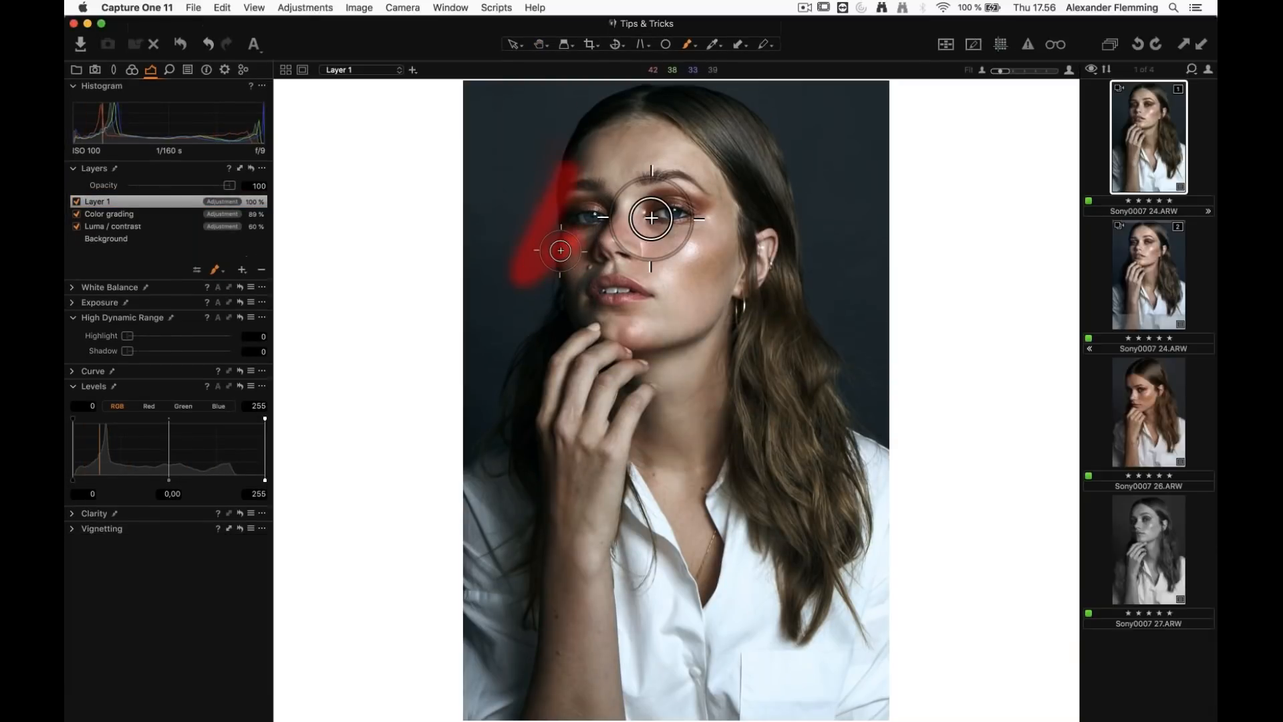
pyautogui.moveTo(651, 217)
pyautogui.mouseDown()
pyautogui.moveTo(705, 508)
pyautogui.moveTo(795, 592)
pyautogui.mouseUp()
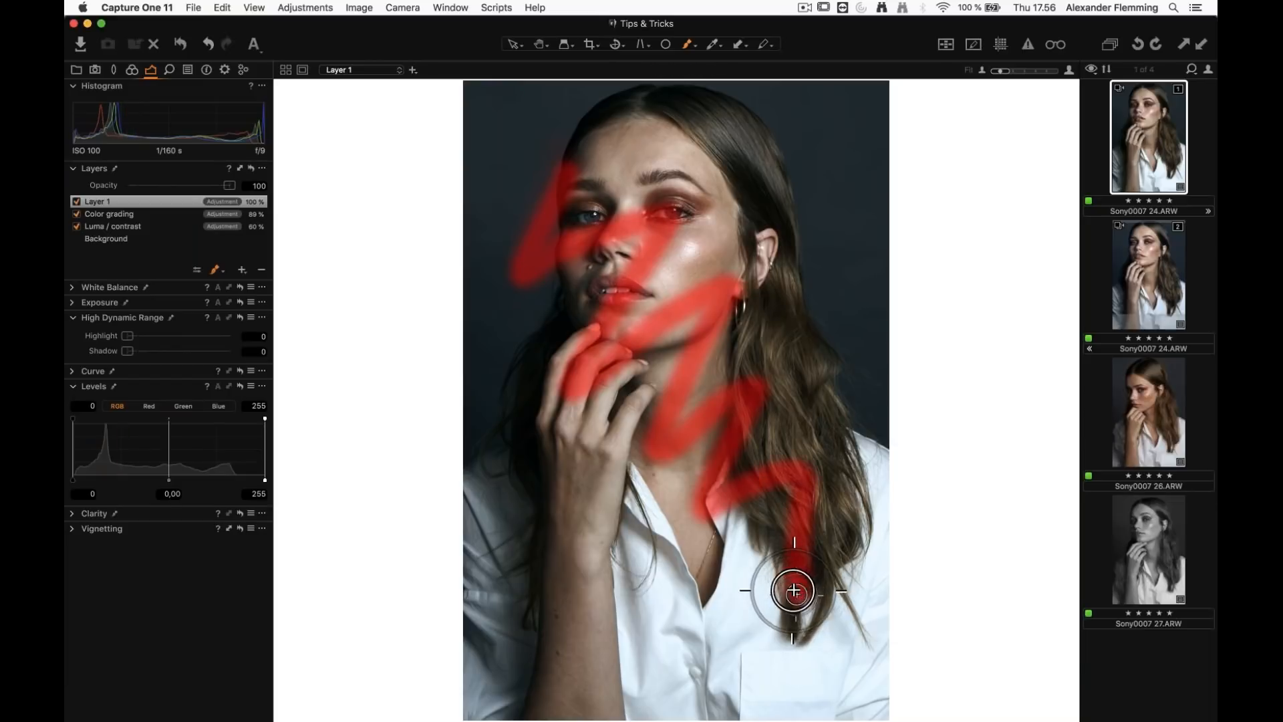
# Add another adjustment layer and copy its mask from Layer 1
pyautogui.click(242, 272)
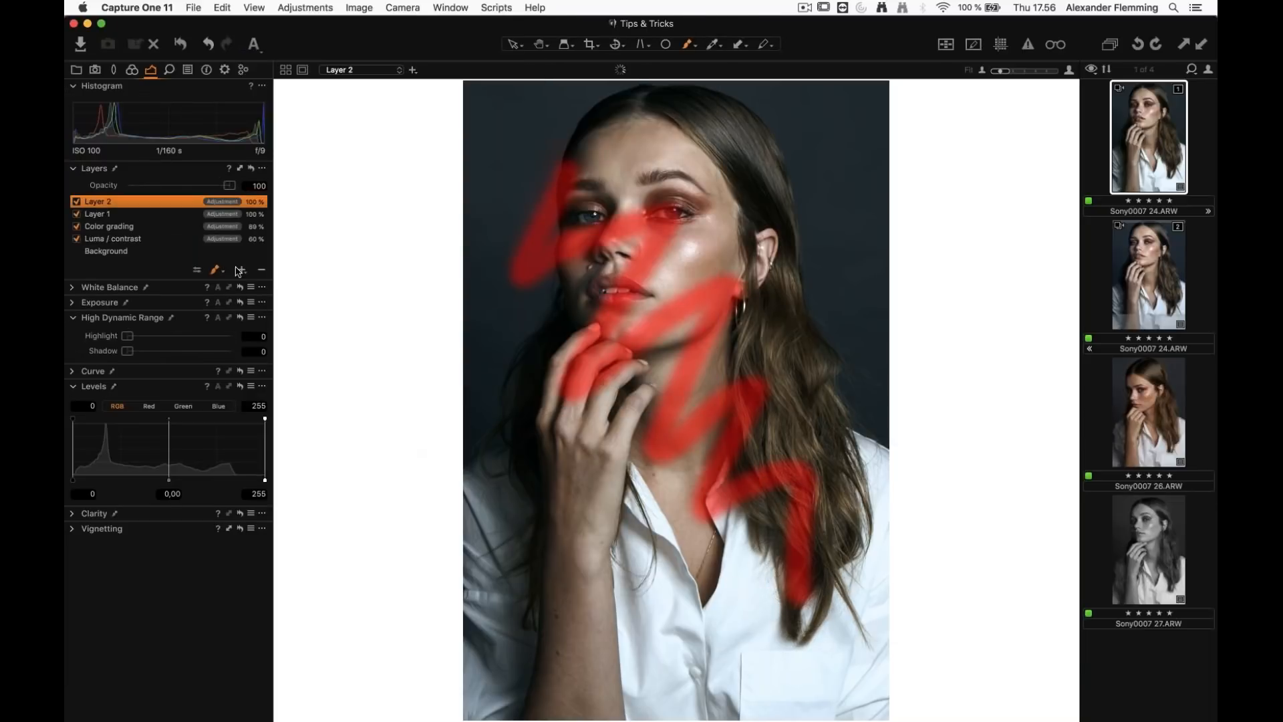
pyautogui.rightClick(168, 202)
pyautogui.moveTo(258, 273)
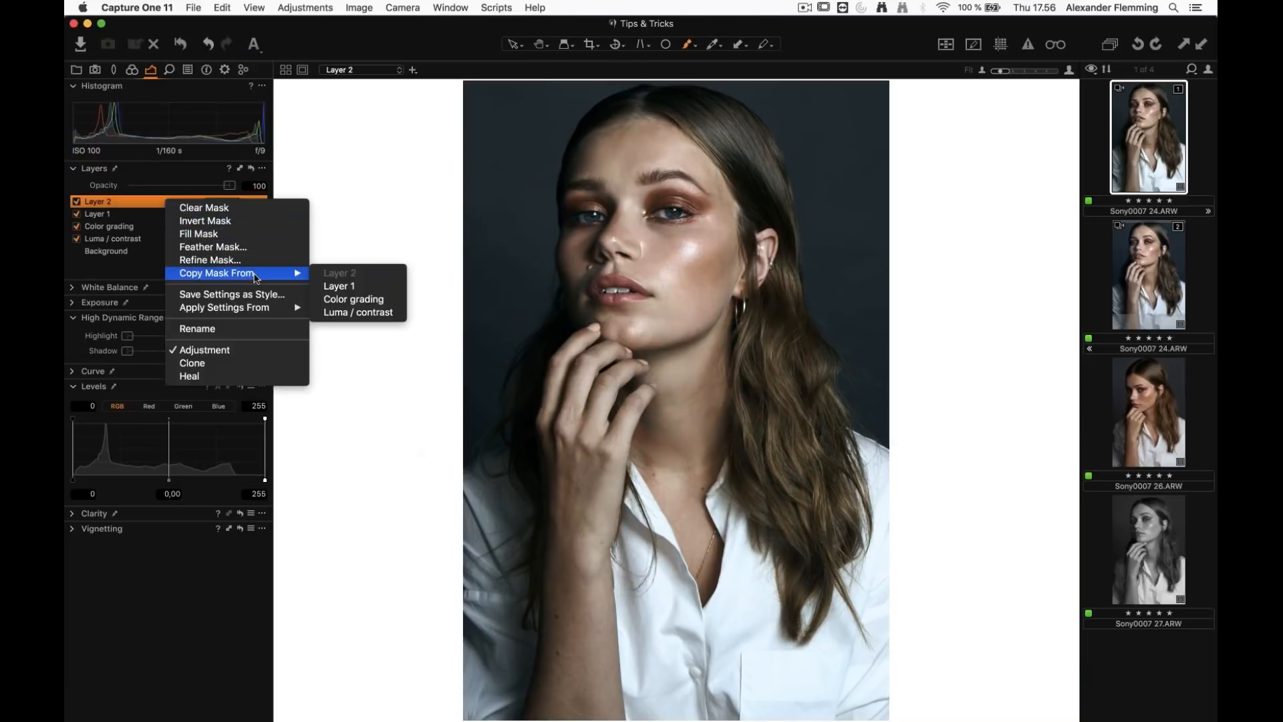
pyautogui.click(377, 286)
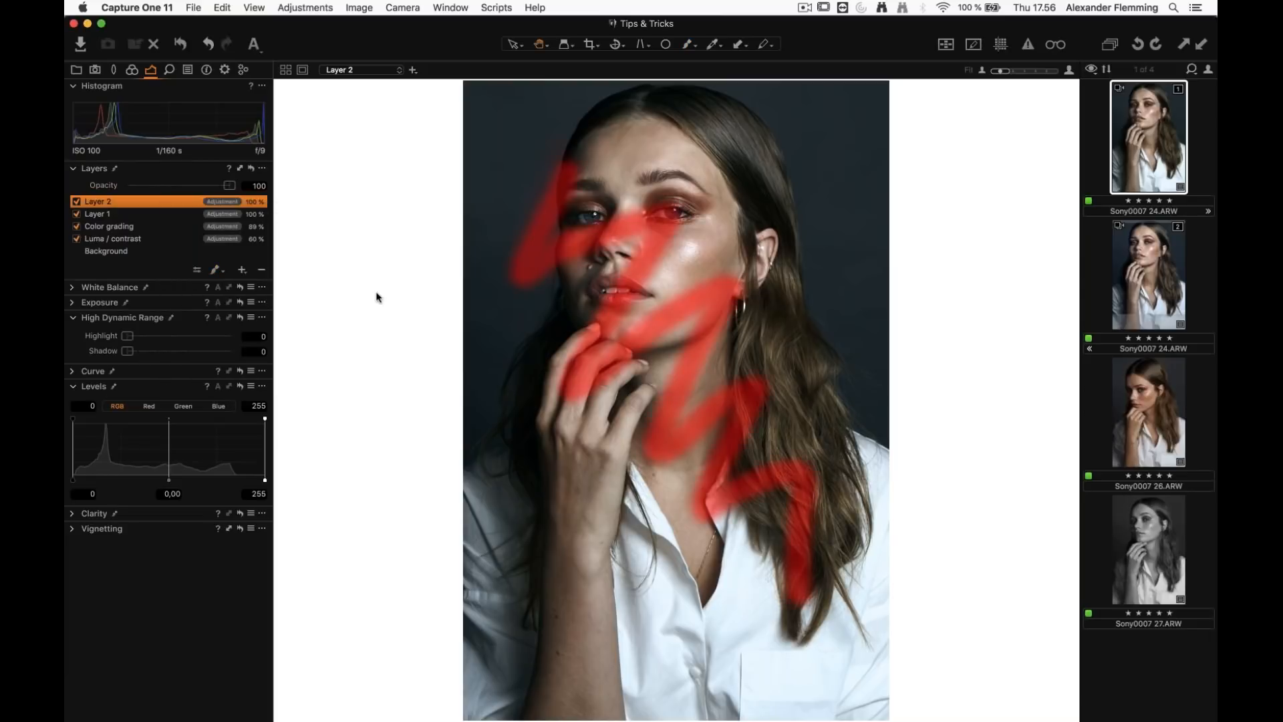
# Delete the two new mask layers above Color grading
pyautogui.click(261, 270)
pyautogui.click(261, 270)
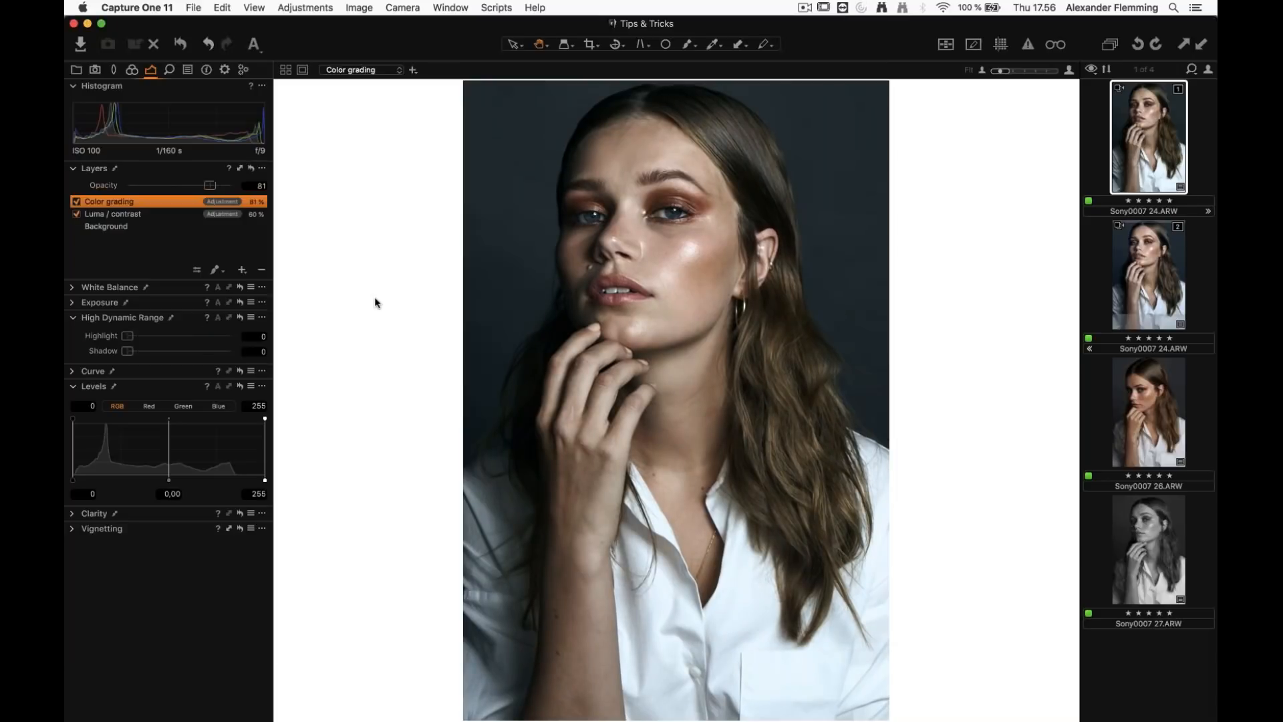
# Set the Color grading layer's opacity to 84 and add a new adjustment layer named Burn above it
pyautogui.moveTo(212, 191); pyautogui.dragTo(216, 191)
pyautogui.click(242, 270)
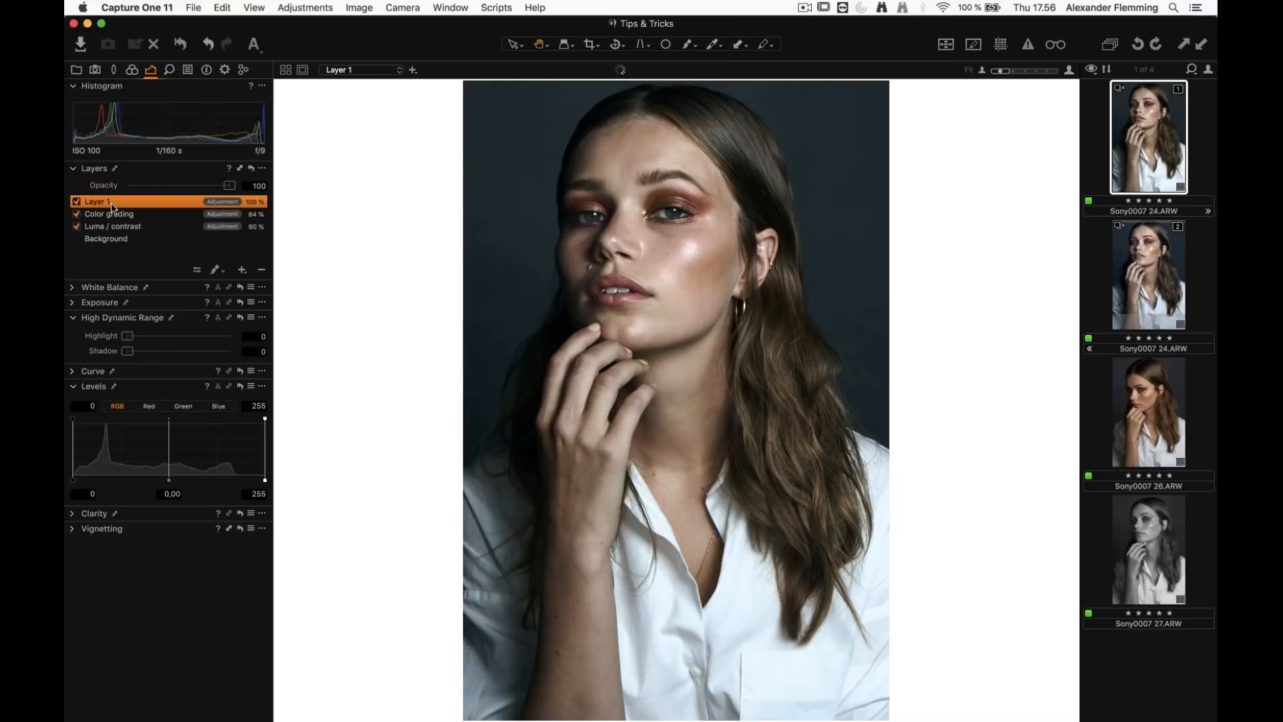
pyautogui.doubleClick(111, 202)
pyautogui.write('Burn')
pyautogui.press('Return')
# Darken the Burn layer by pulling down its RGB curve's midtones, and set the mask brush opacity to 12
pyautogui.click(71, 371)
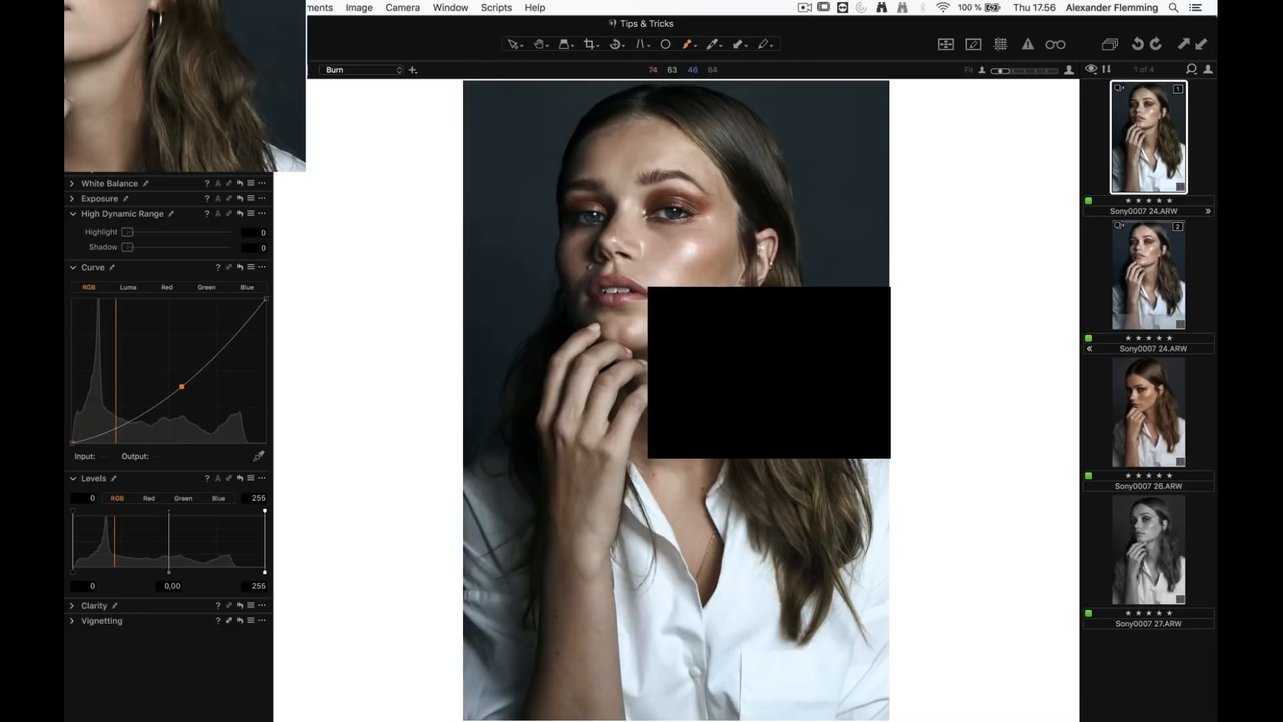
pyautogui.rightClick(746, 342)
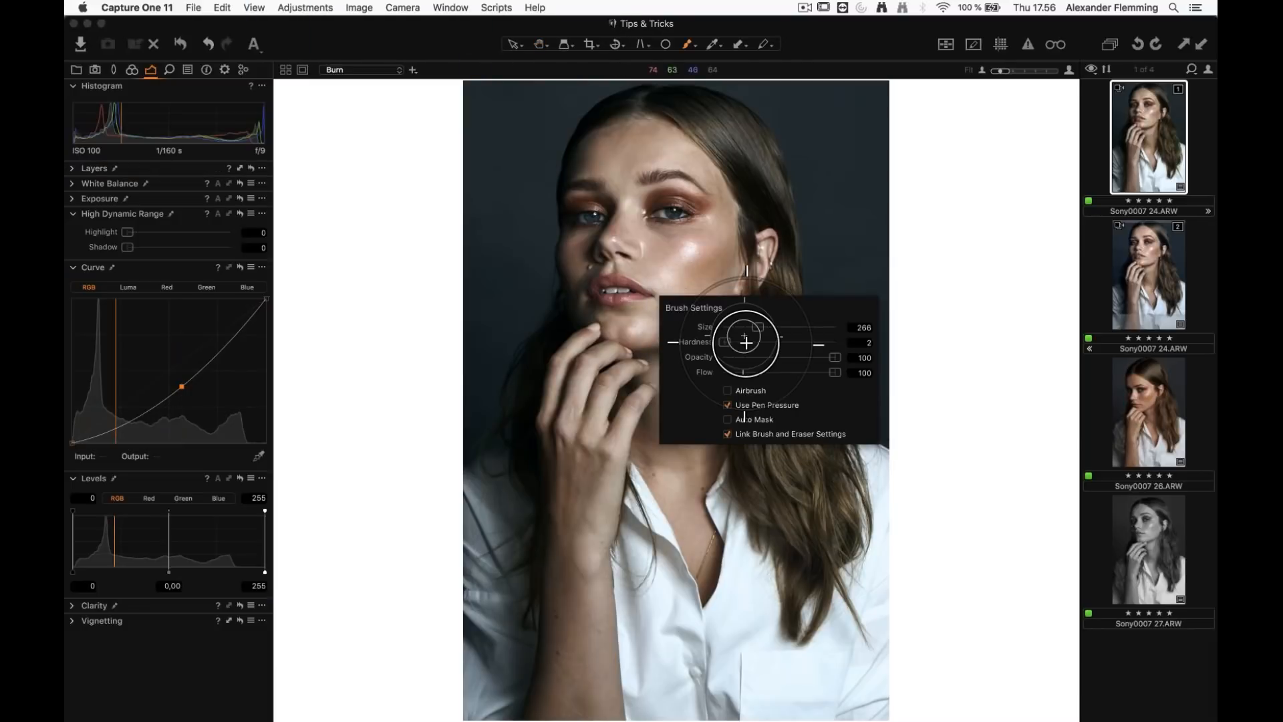
pyautogui.click(735, 356)
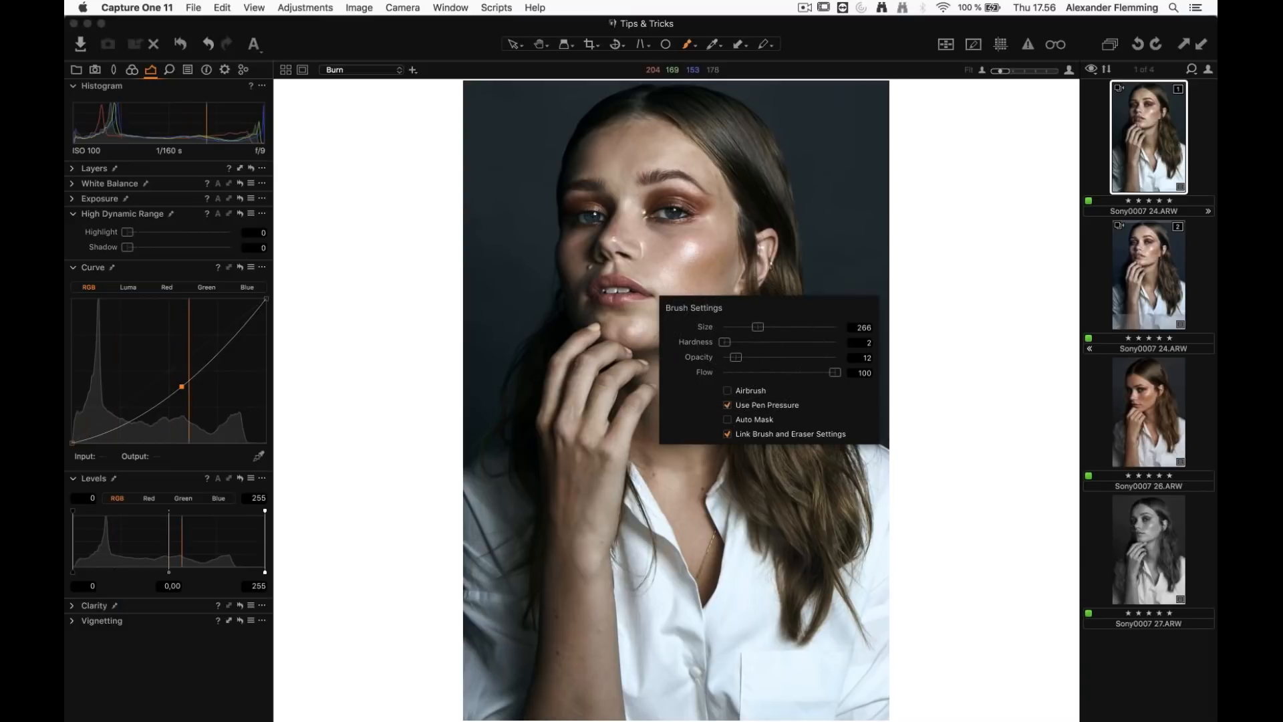
# Brush the Burn mask softly over the cheek, the brow and eye area, and along the jawline
pyautogui.click(692, 285)
pyautogui.moveTo(715, 258)
pyautogui.mouseDown()
pyautogui.moveTo(661, 297)
pyautogui.moveTo(710, 247)
pyautogui.moveTo(724, 359)
pyautogui.moveTo(672, 388)
pyautogui.moveTo(667, 420)
pyautogui.moveTo(700, 391)
pyautogui.moveTo(677, 469)
pyautogui.moveTo(682, 546)
pyautogui.moveTo(693, 418)
pyautogui.moveTo(733, 338)
pyautogui.moveTo(717, 335)
pyautogui.moveTo(656, 378)
pyautogui.moveTo(722, 263)
pyautogui.moveTo(696, 285)
pyautogui.mouseUp()
pyautogui.rightClick(695, 285)
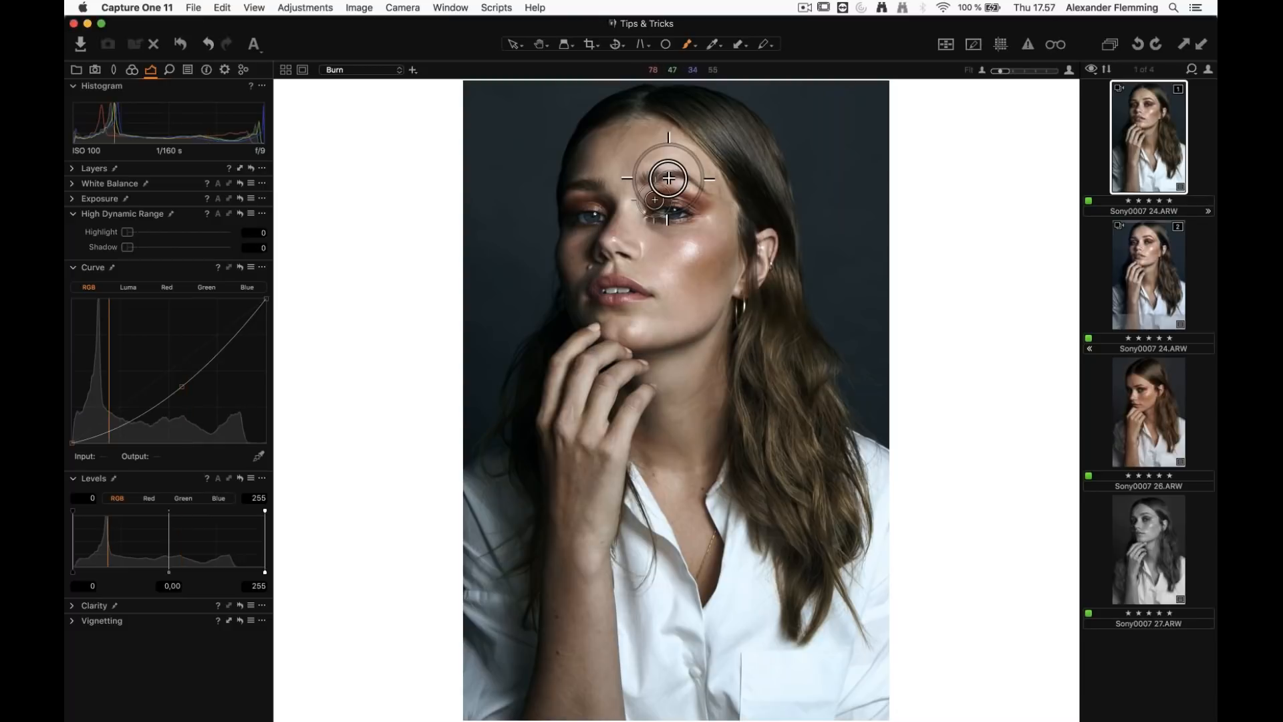
pyautogui.moveTo(668, 179)
pyautogui.mouseDown()
pyautogui.moveTo(698, 203)
pyautogui.moveTo(570, 201)
pyautogui.moveTo(592, 200)
pyautogui.moveTo(600, 134)
pyautogui.moveTo(570, 175)
pyautogui.moveTo(603, 131)
pyautogui.moveTo(625, 193)
pyautogui.mouseUp()
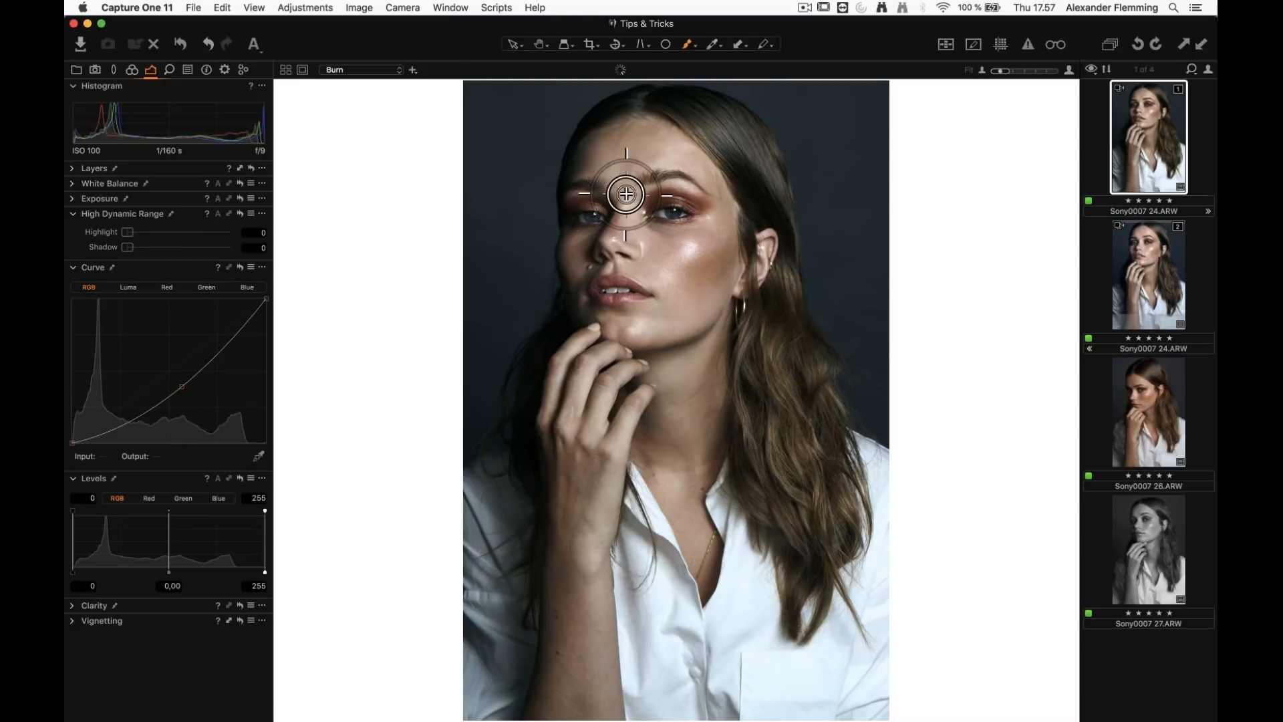
pyautogui.moveTo(723, 263); pyautogui.dragTo(670, 289)
pyautogui.moveTo(640, 334); pyautogui.dragTo(728, 308)
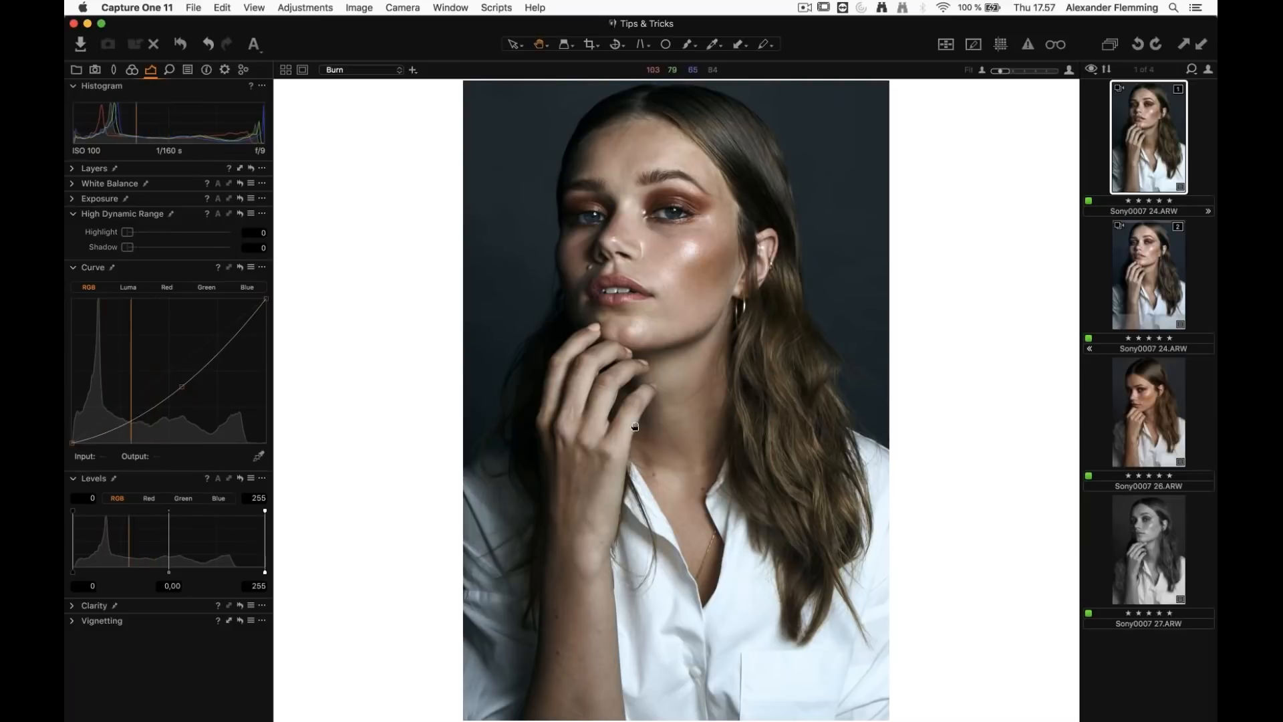
# Show a margin around the portrait and compare the image with and without all layer adjustments
pyautogui.click(303, 71)
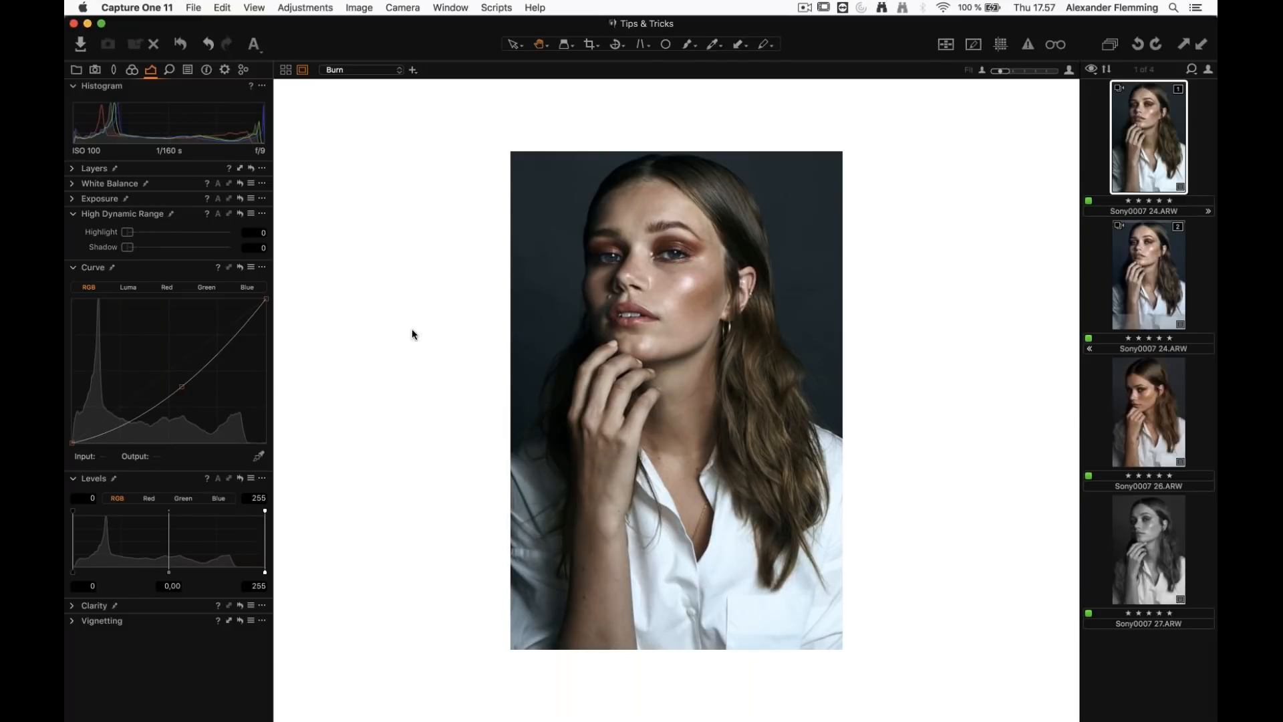
pyautogui.click(70, 170)
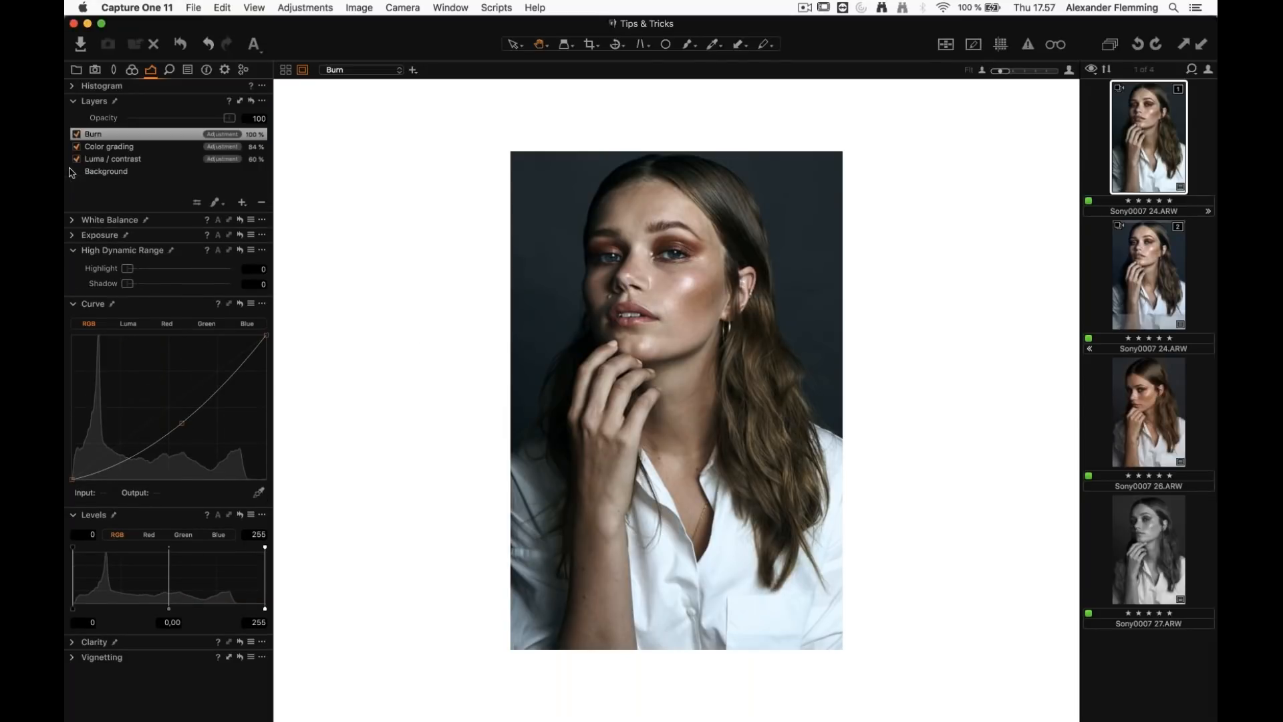
pyautogui.click(115, 133)
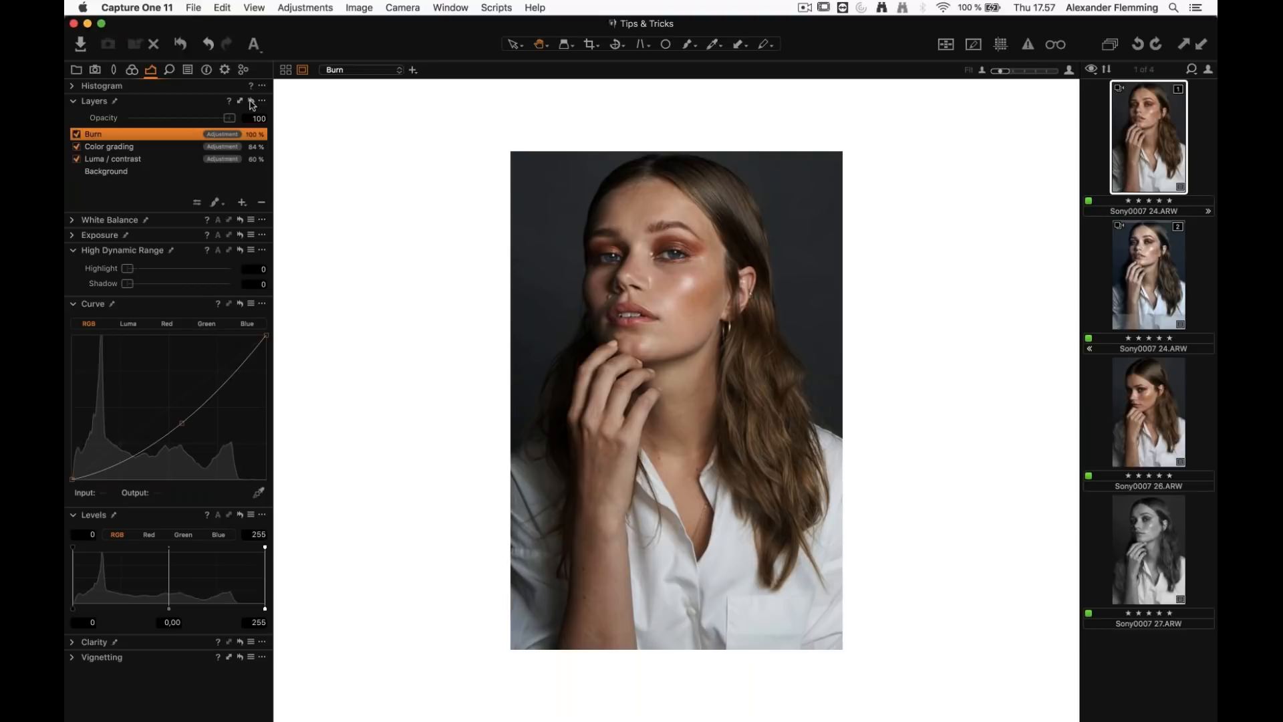
pyautogui.click(251, 101)
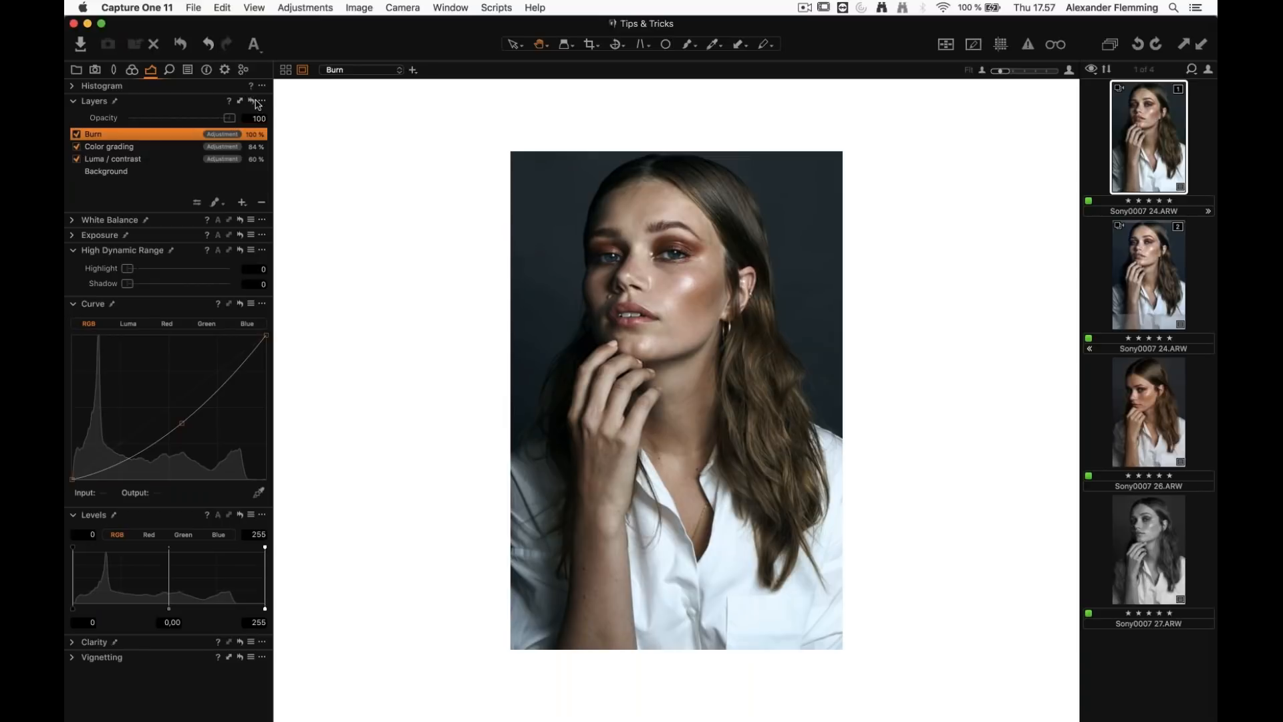
pyautogui.click(252, 102)
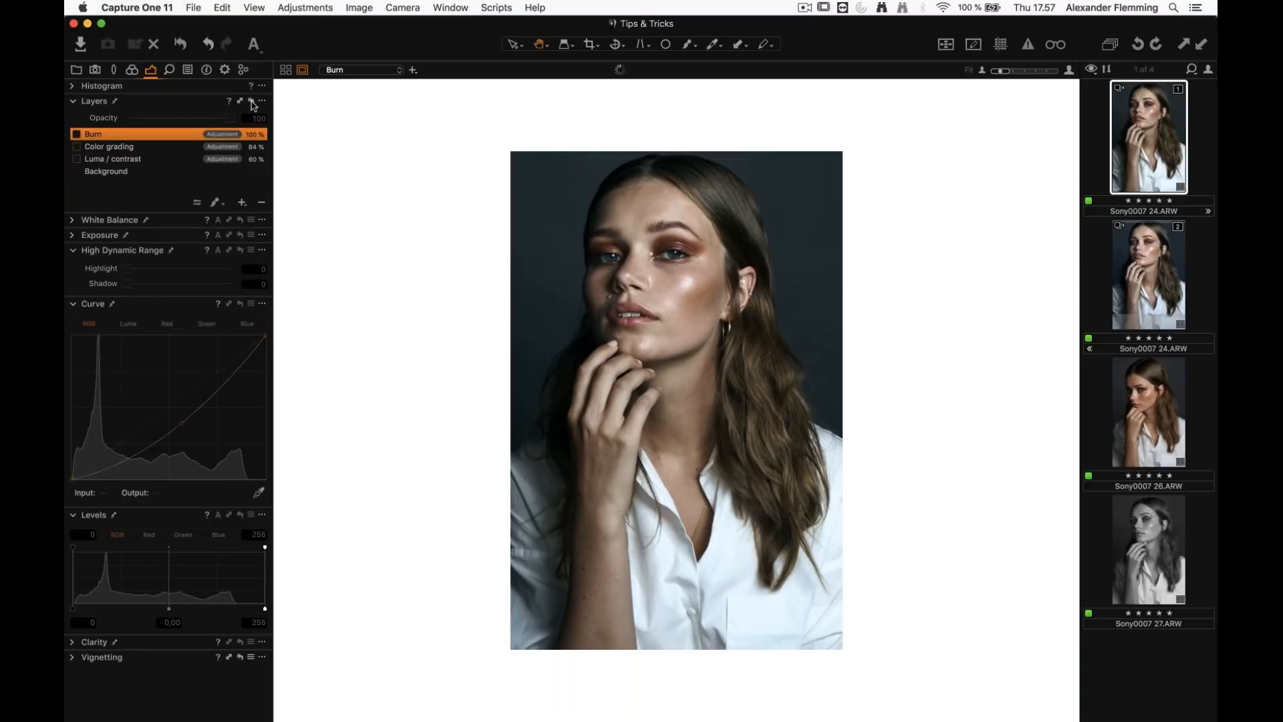
pyautogui.click(252, 101)
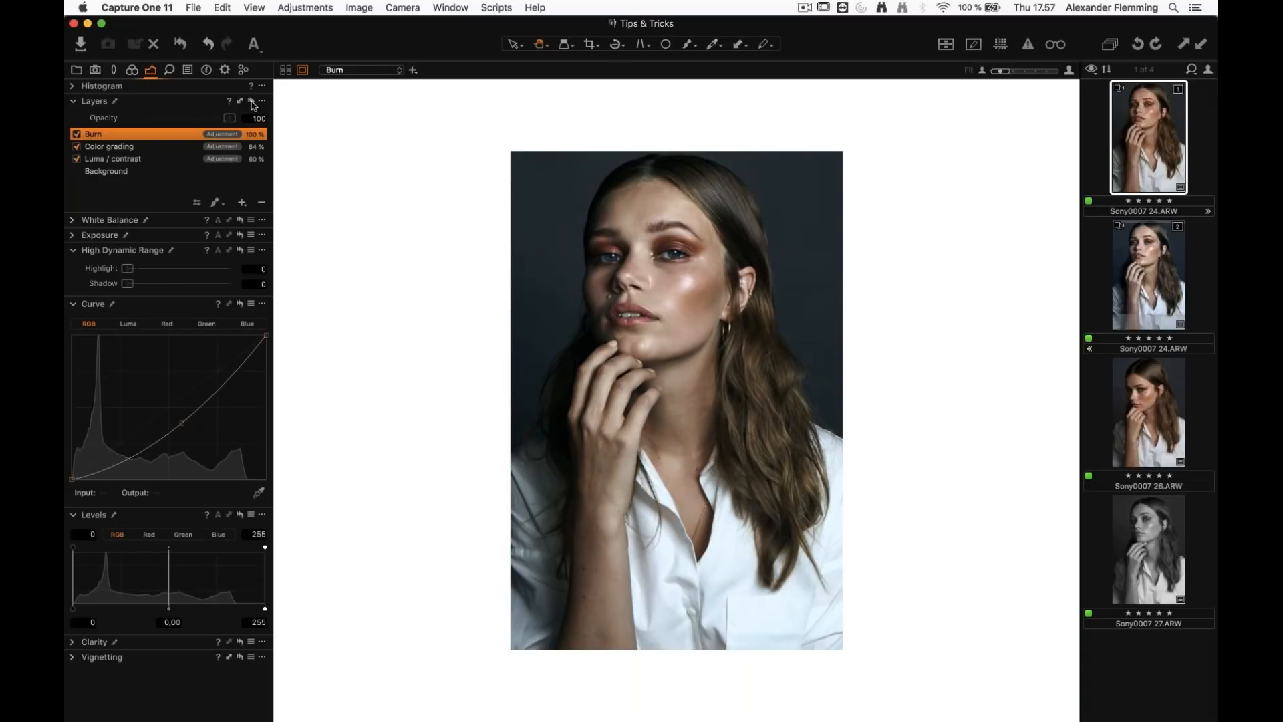
pyautogui.click(252, 101)
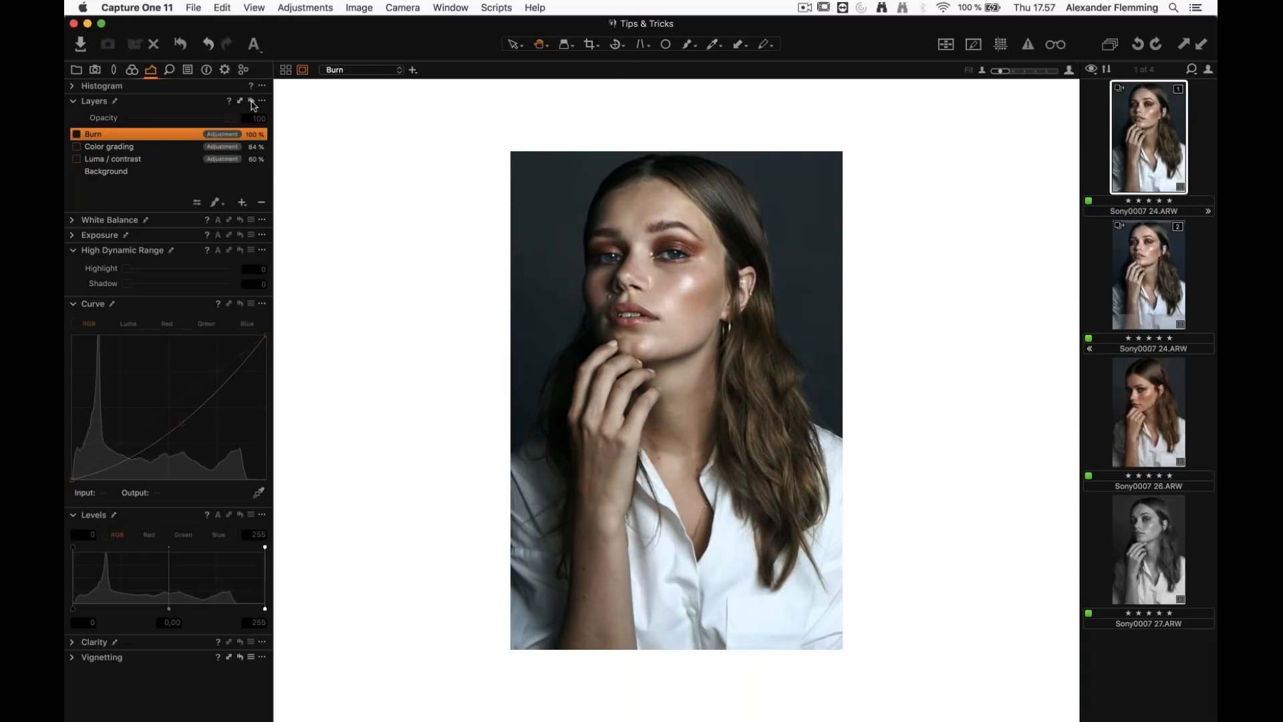
pyautogui.click(251, 102)
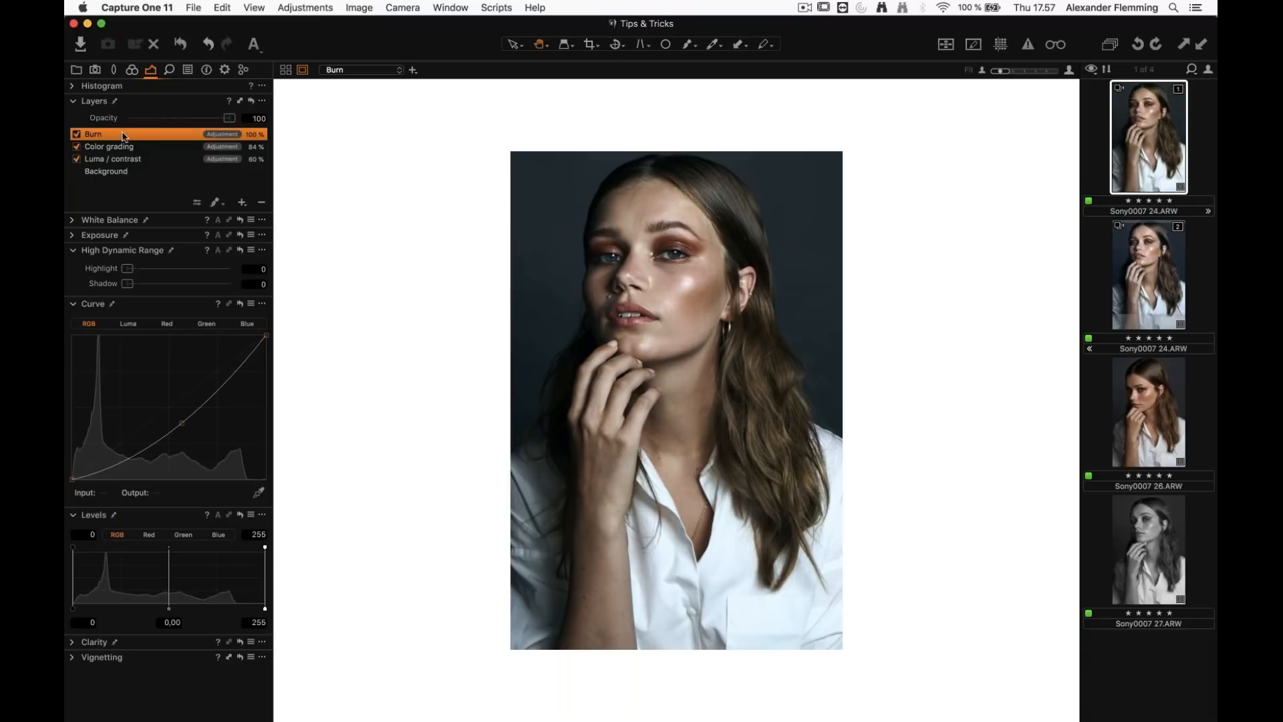
# Review the Burn layer's RGB curve midpoint and the shading on the face, and turn off the viewer margin
pyautogui.click(92, 134)
pyautogui.click(181, 425)
pyautogui.click(180, 424)
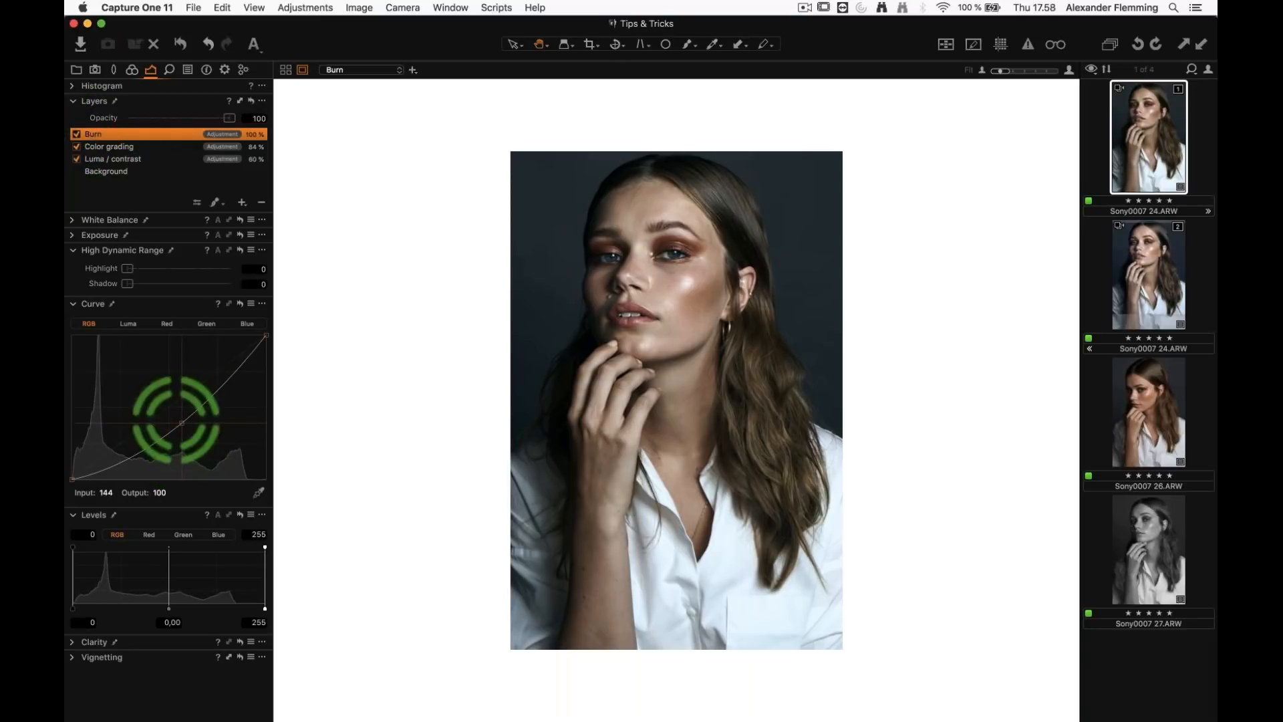
pyautogui.click(580, 320)
pyautogui.click(675, 304)
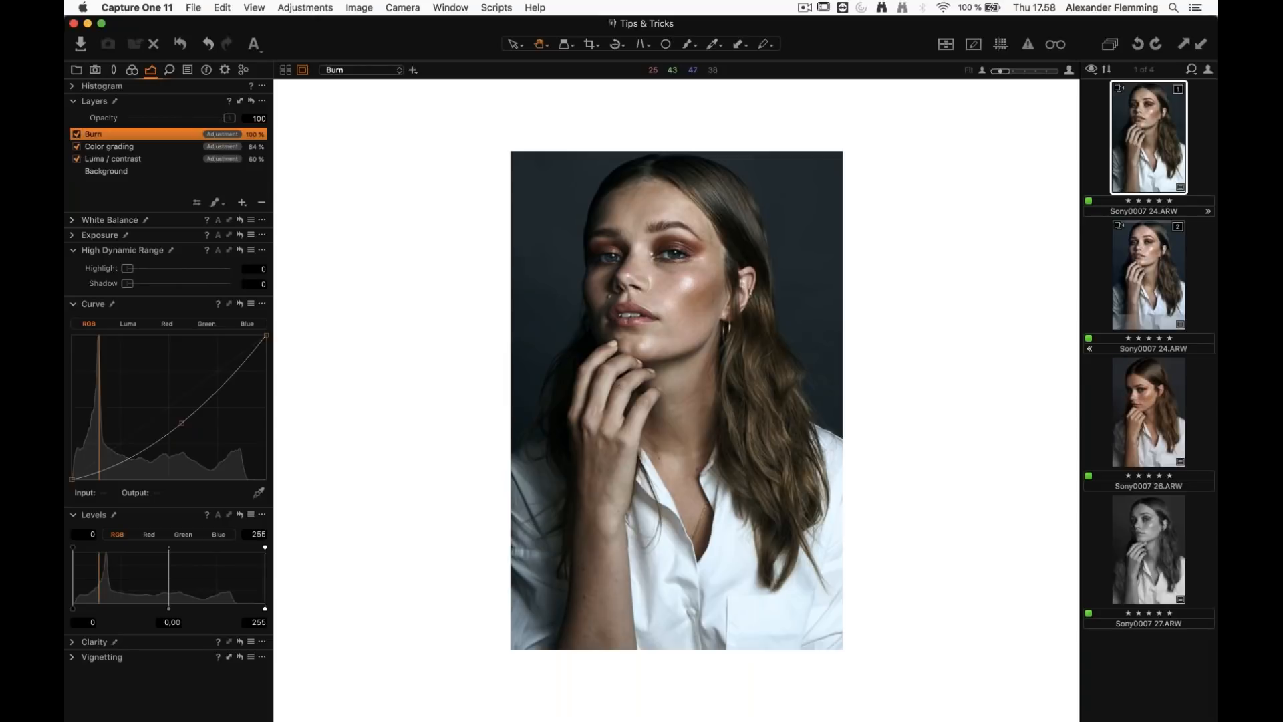
pyautogui.click(303, 70)
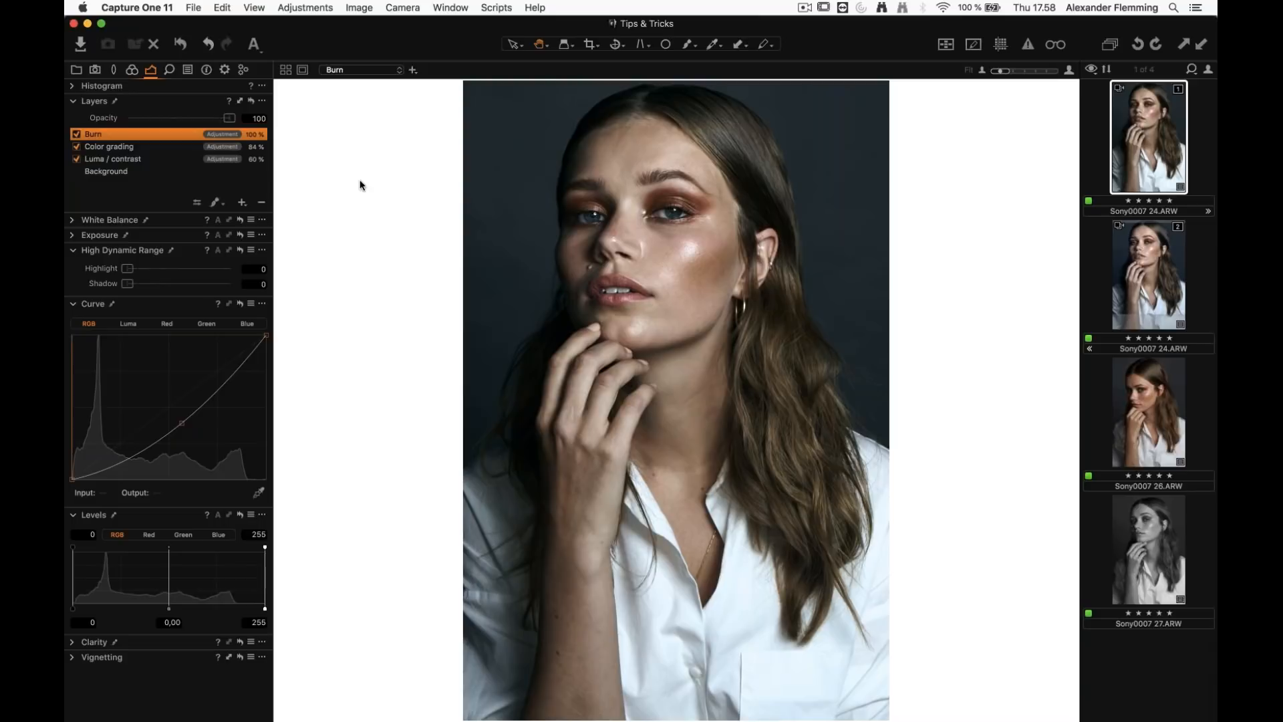
# Examine the burned skin on the eyes, cheek and jaw at 100%, and return to the full portrait
pyautogui.click(82, 140)
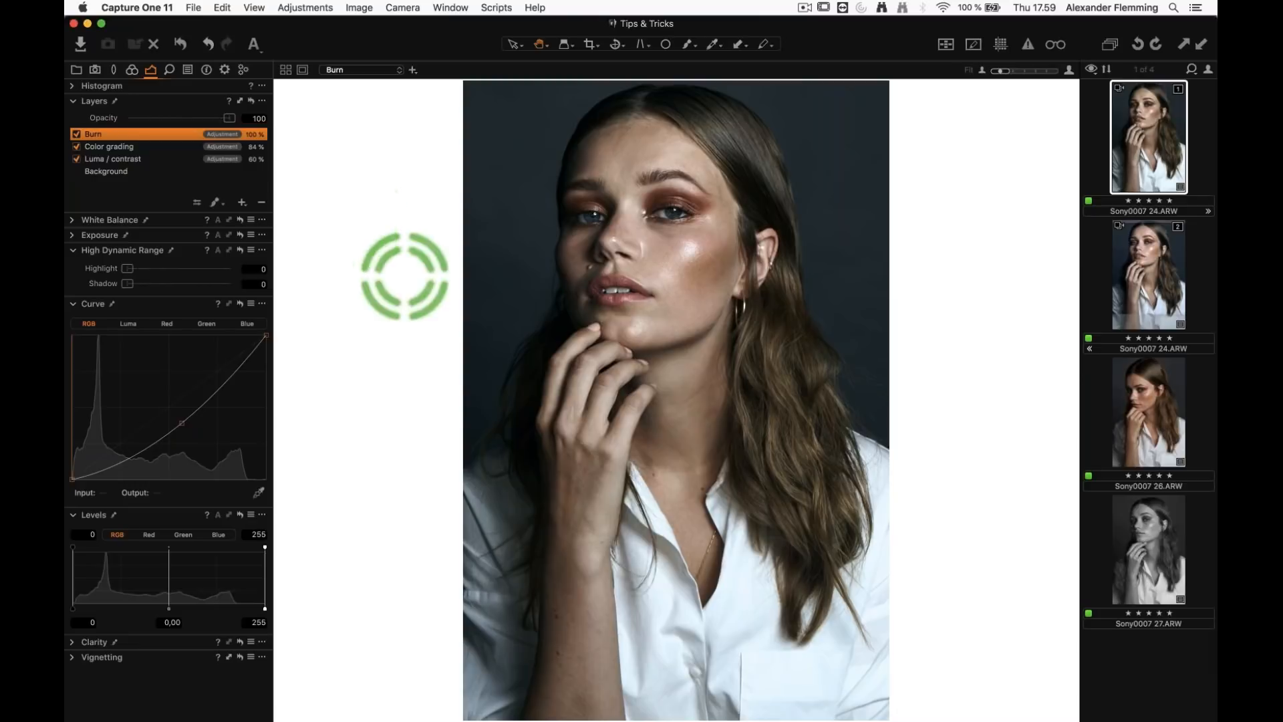
pyautogui.click(663, 222)
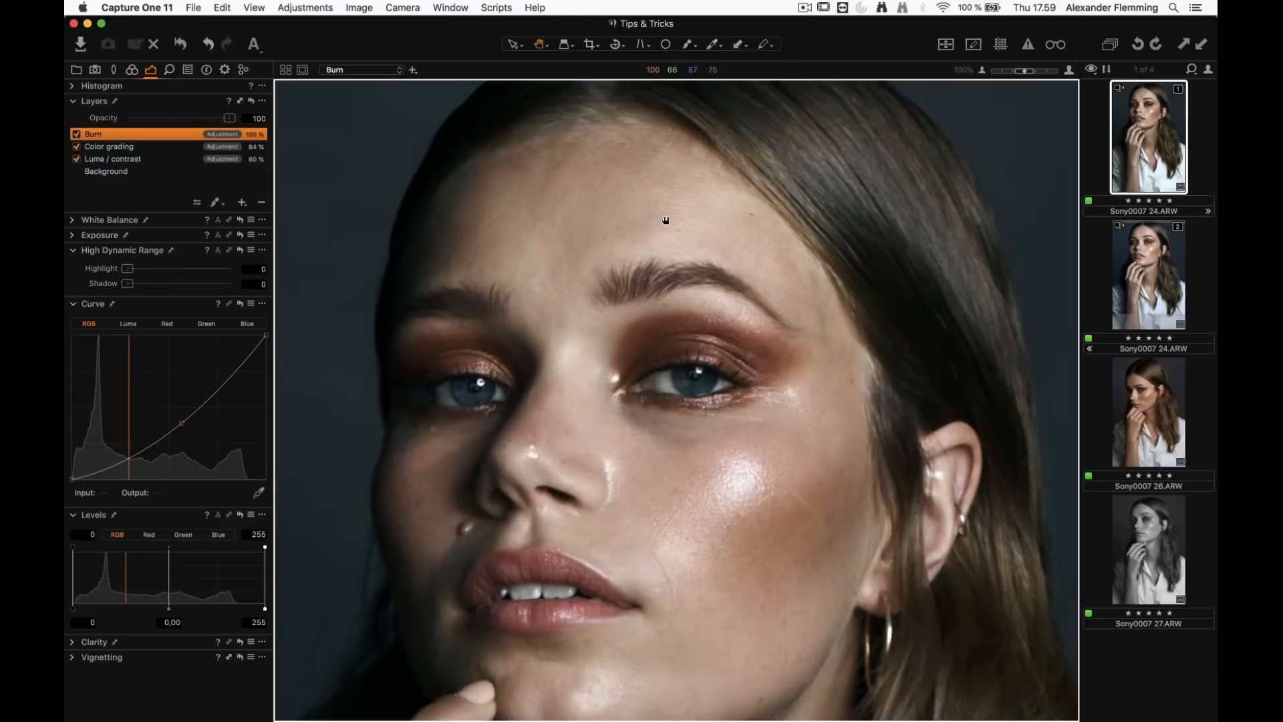
pyautogui.moveTo(682, 339); pyautogui.dragTo(666, 270)
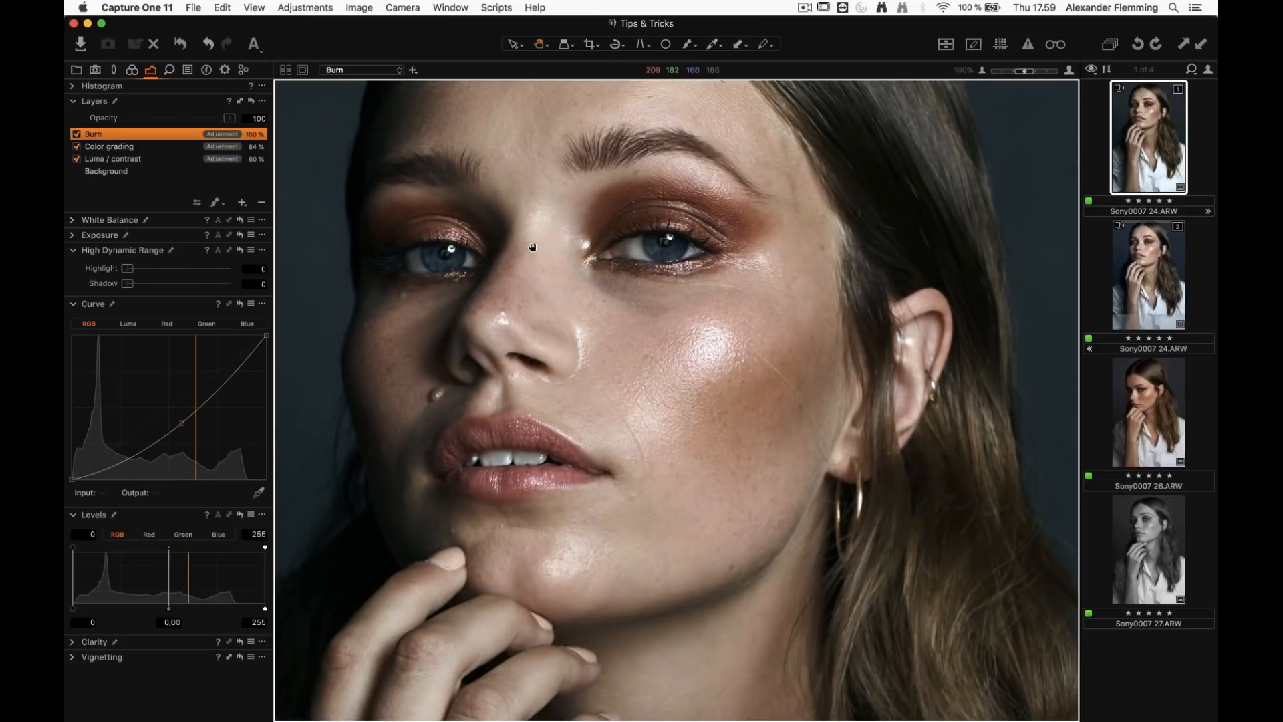
pyautogui.moveTo(638, 294); pyautogui.dragTo(628, 260)
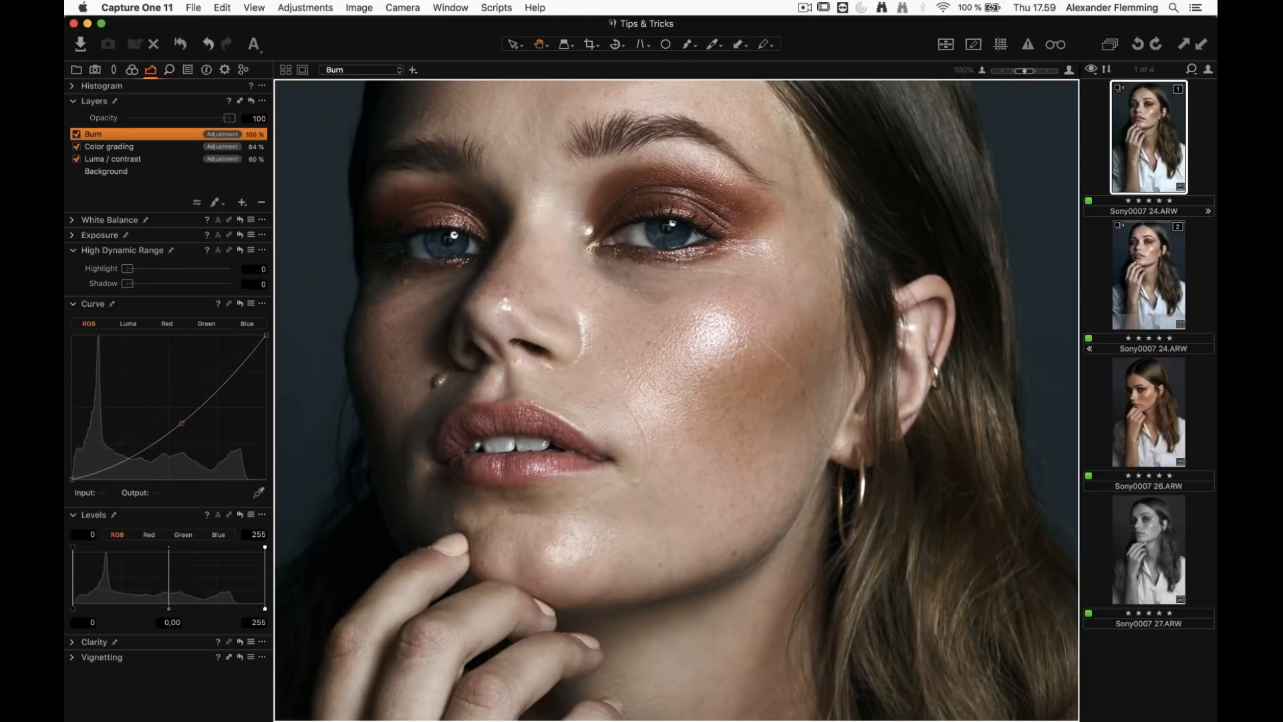
pyautogui.moveTo(639, 346); pyautogui.dragTo(644, 342)
pyautogui.doubleClick(646, 327)
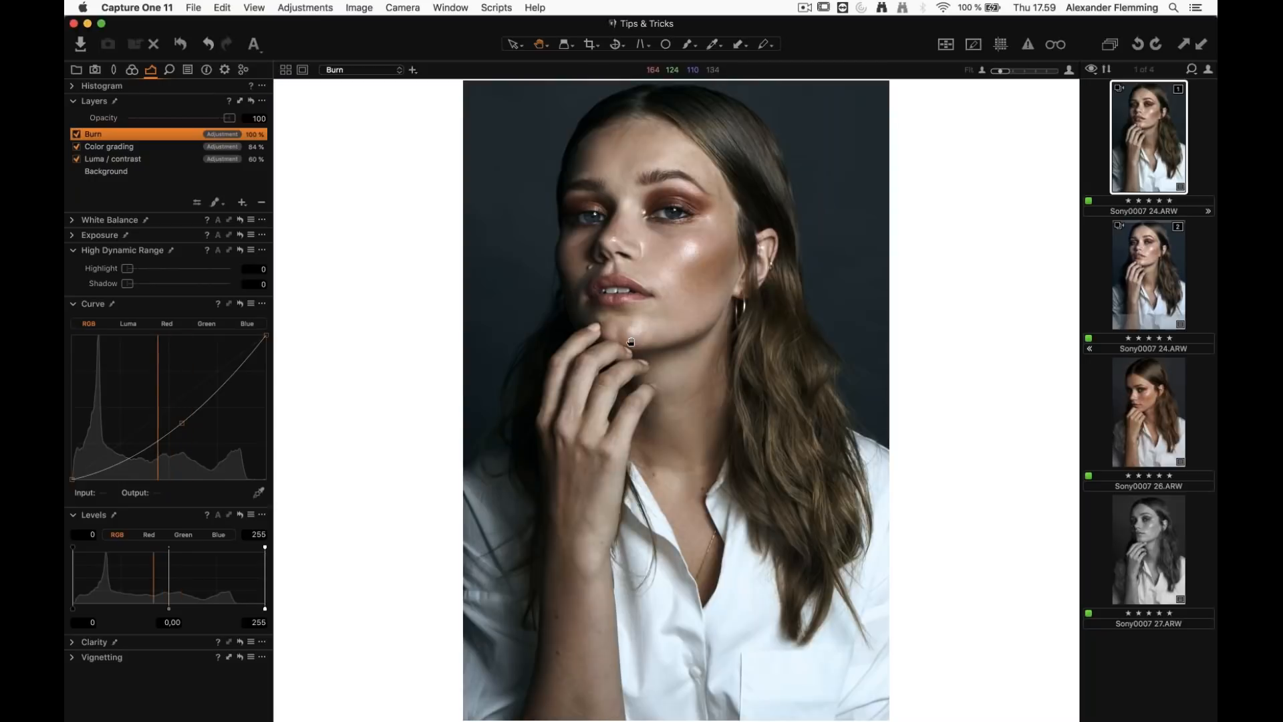